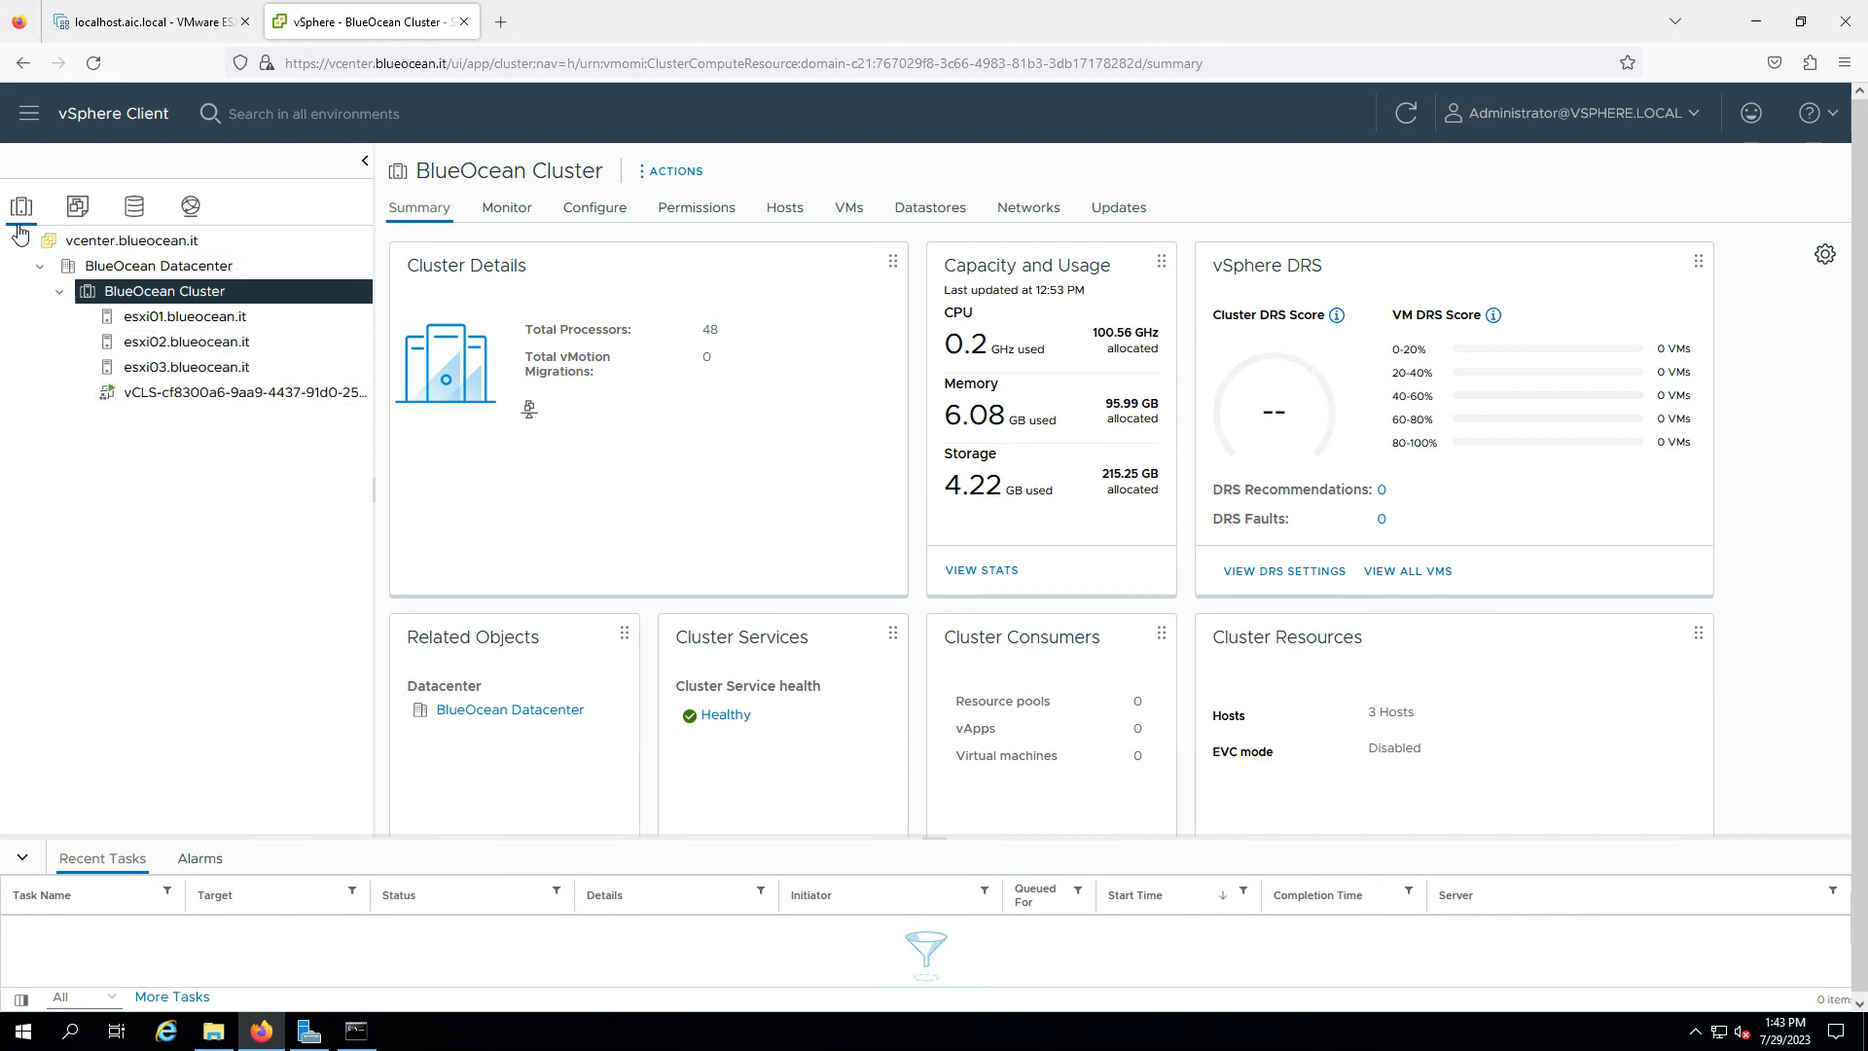
- Expand vcenter.blueocean.it, BlueOcean Datacenter and vCLS under VMs and Templates, then switch to storage
click(78, 208)
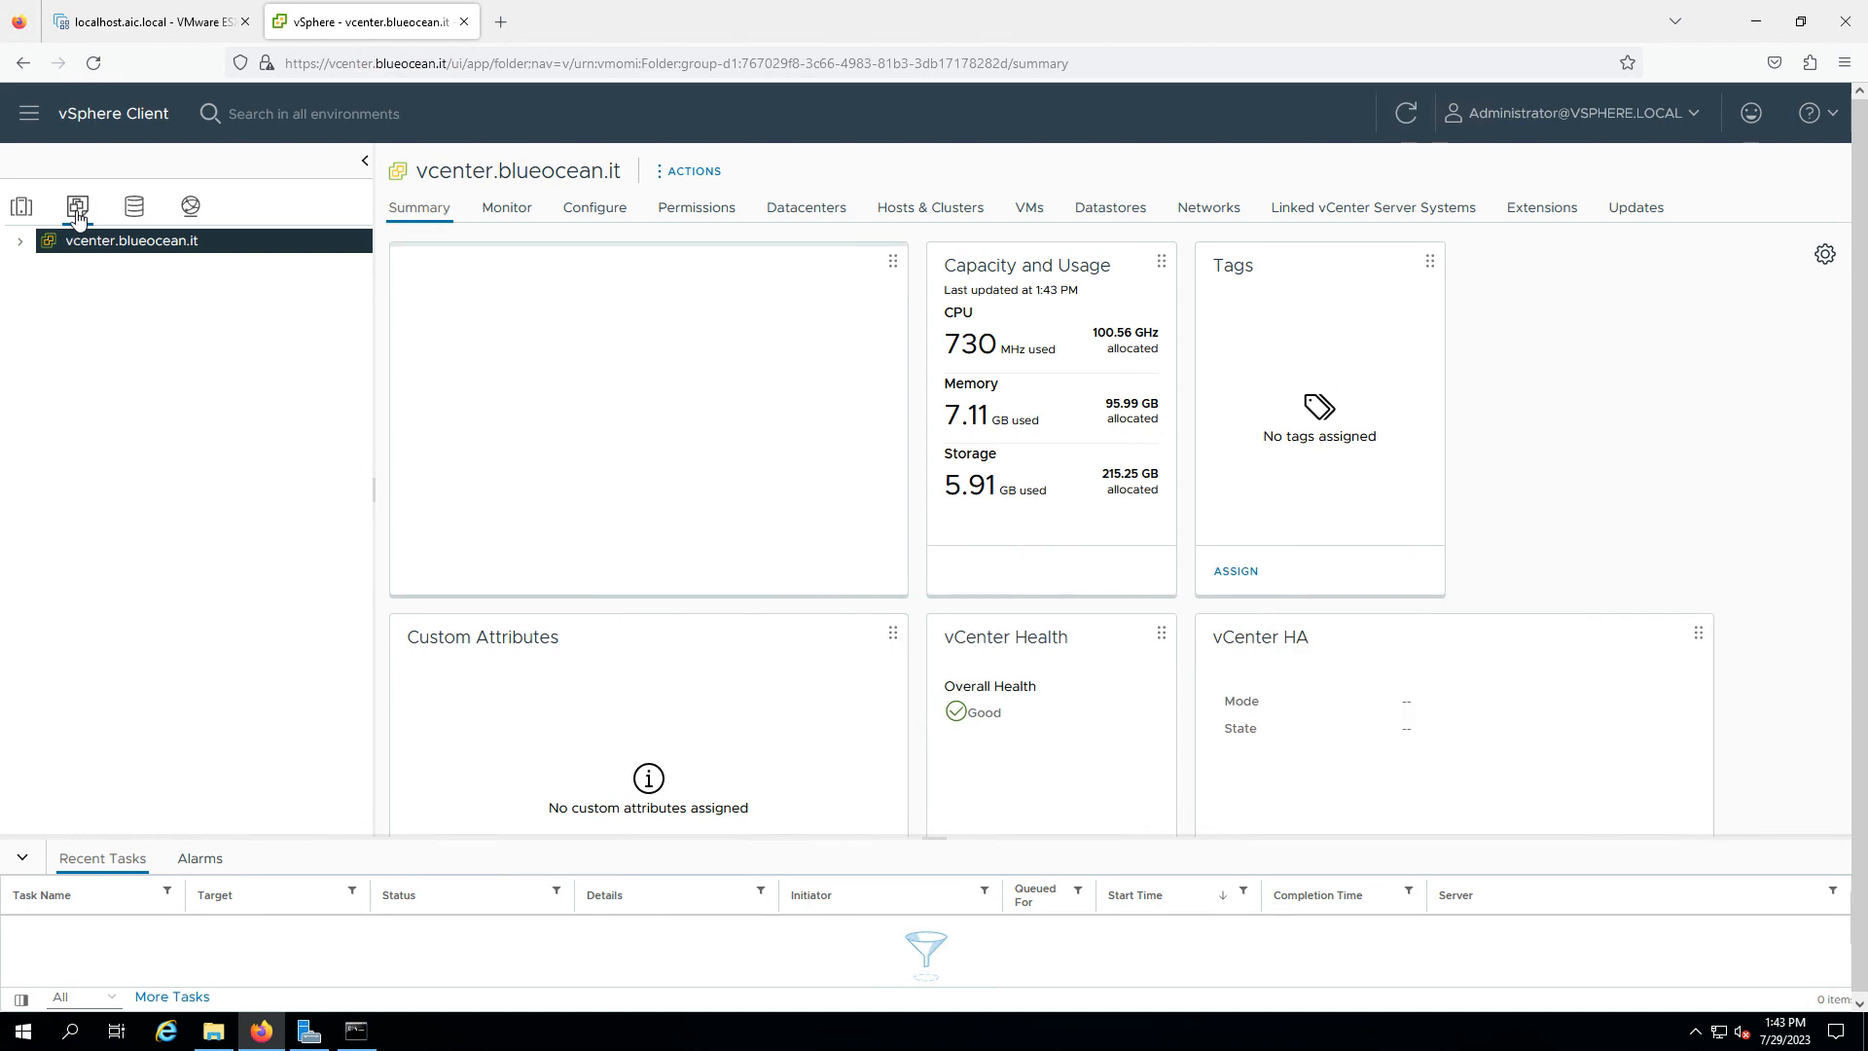
click(19, 242)
click(39, 267)
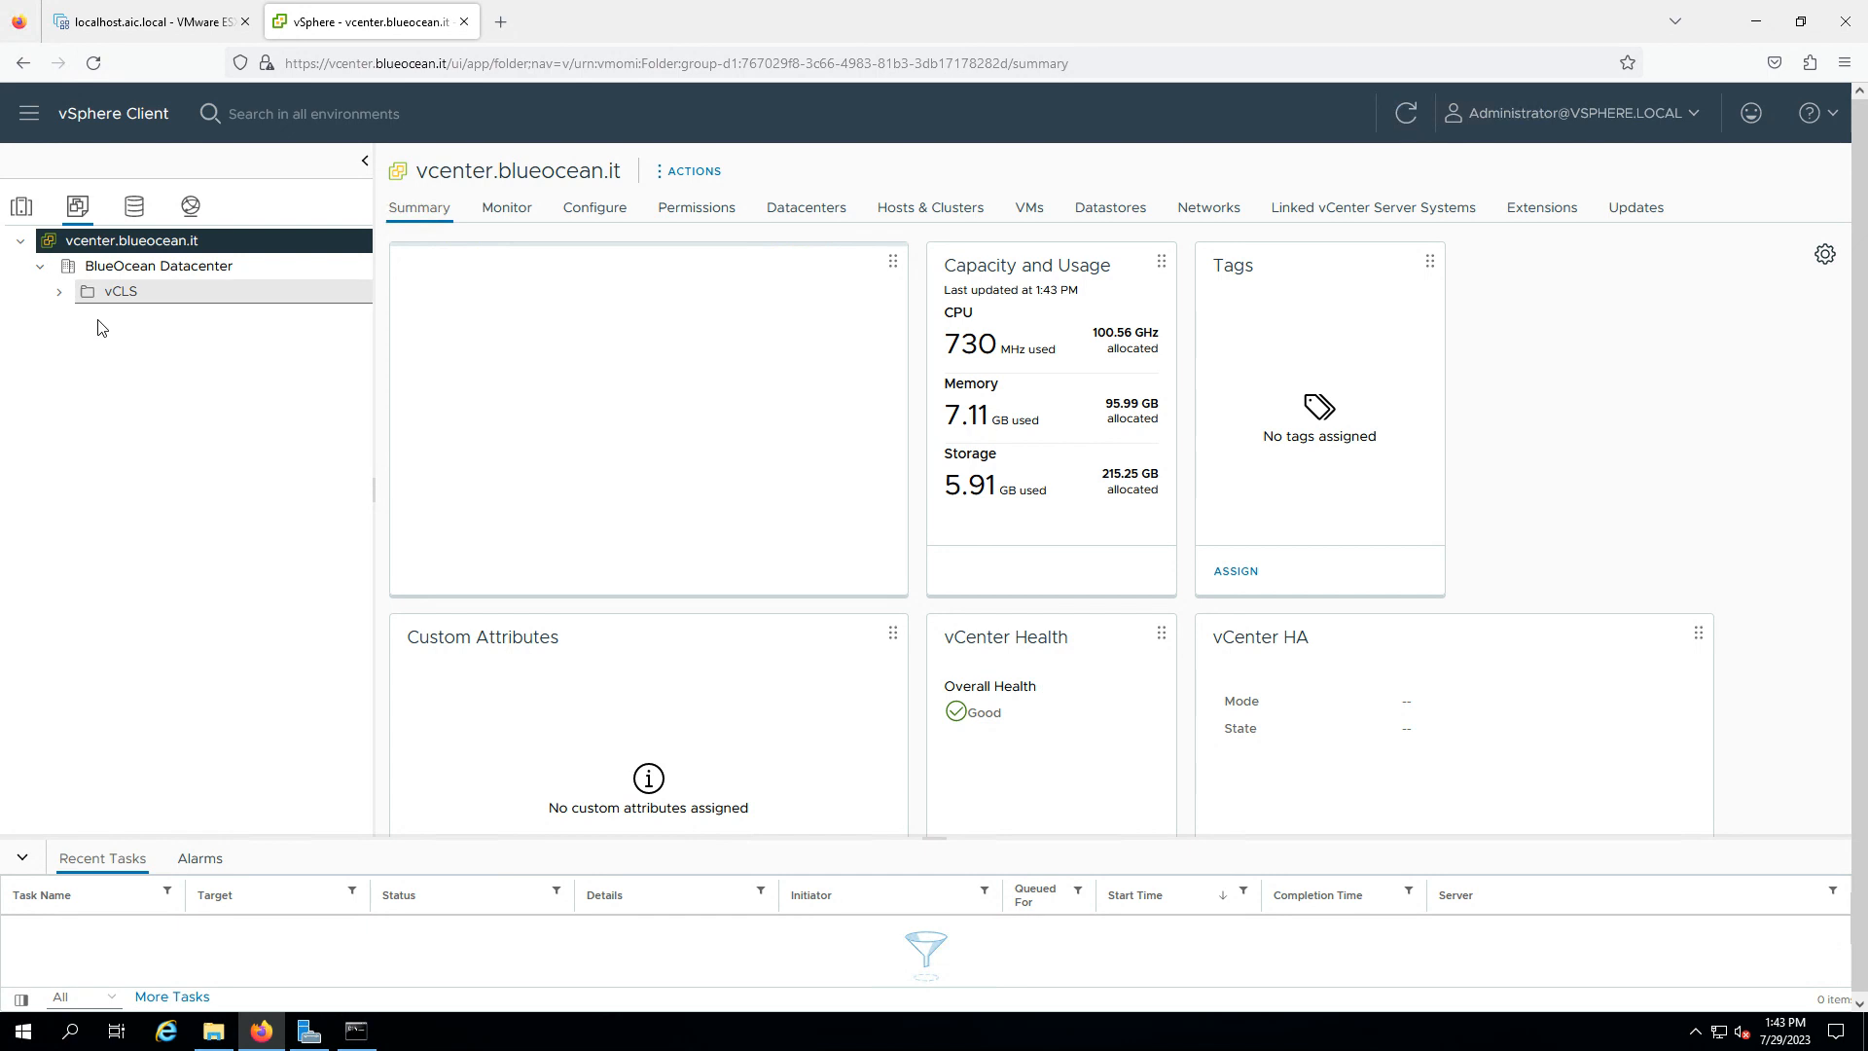
click(58, 292)
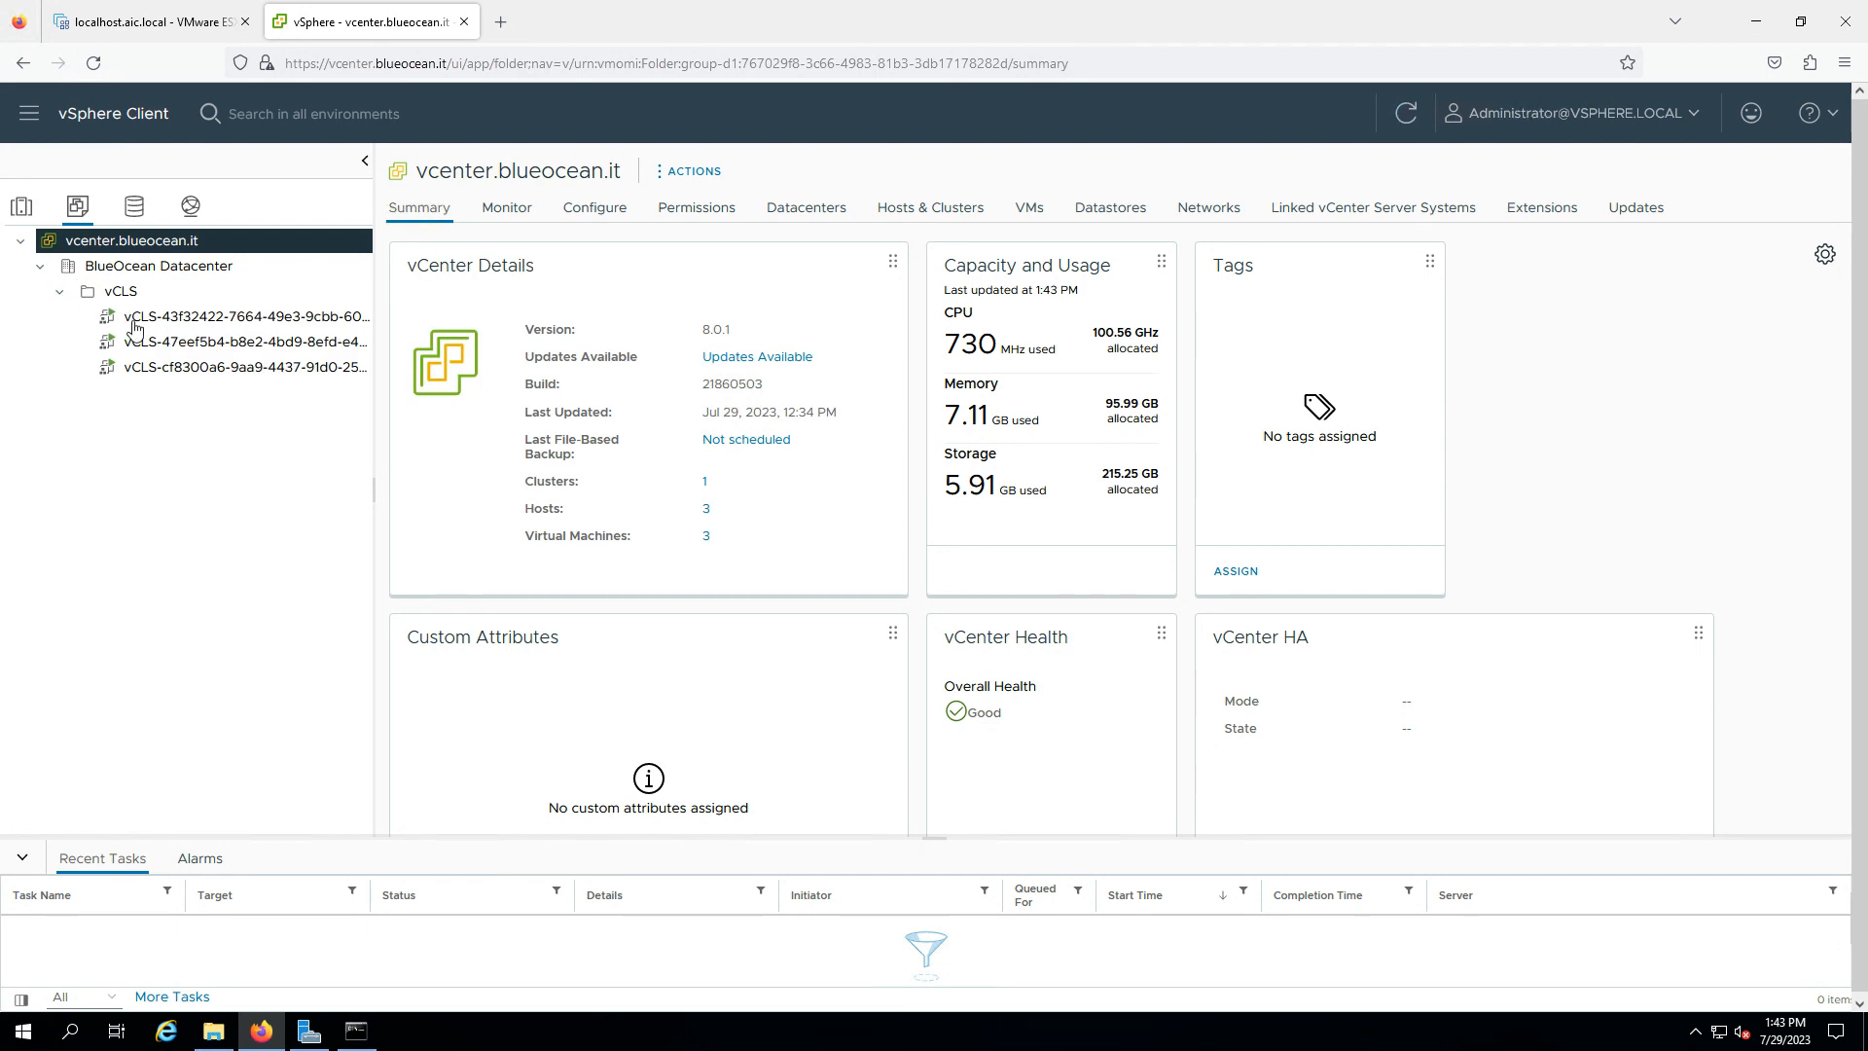
click(134, 205)
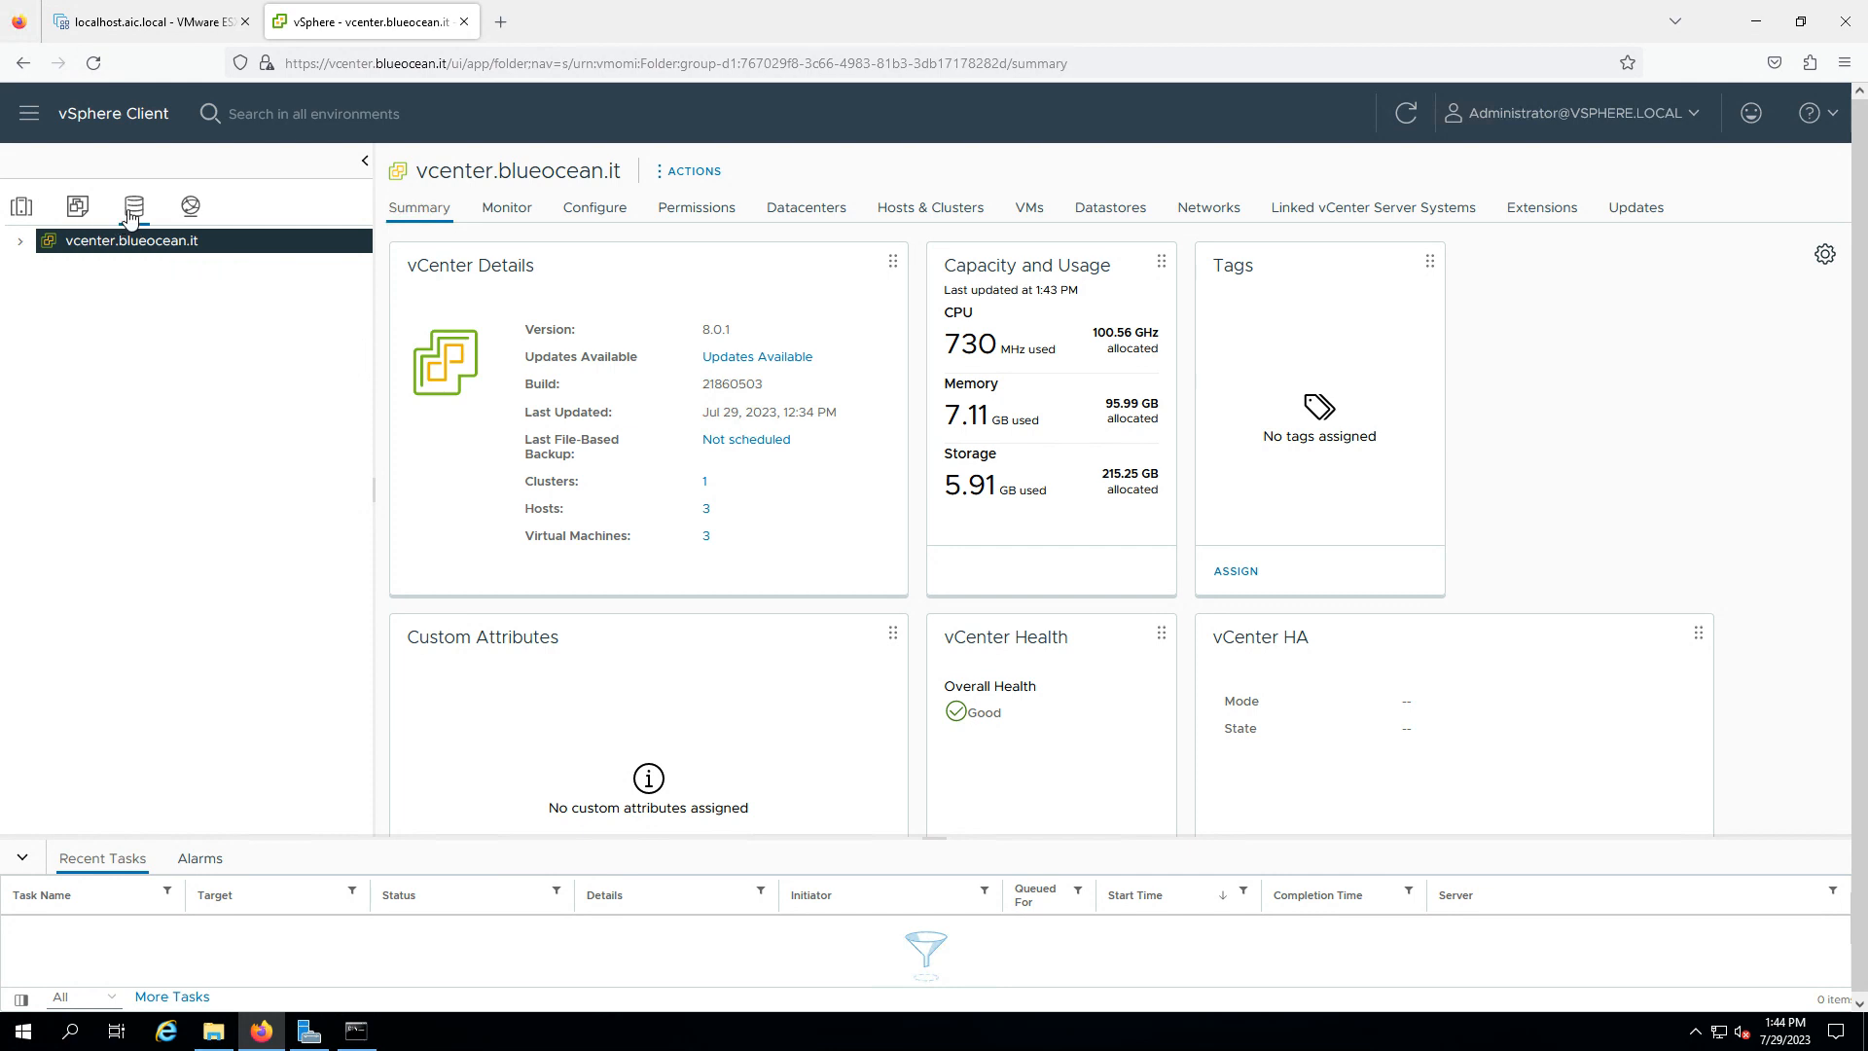
- Check the hosts attached to datastore1, datastore1 (1) and datastore1 (2)
click(19, 241)
click(40, 265)
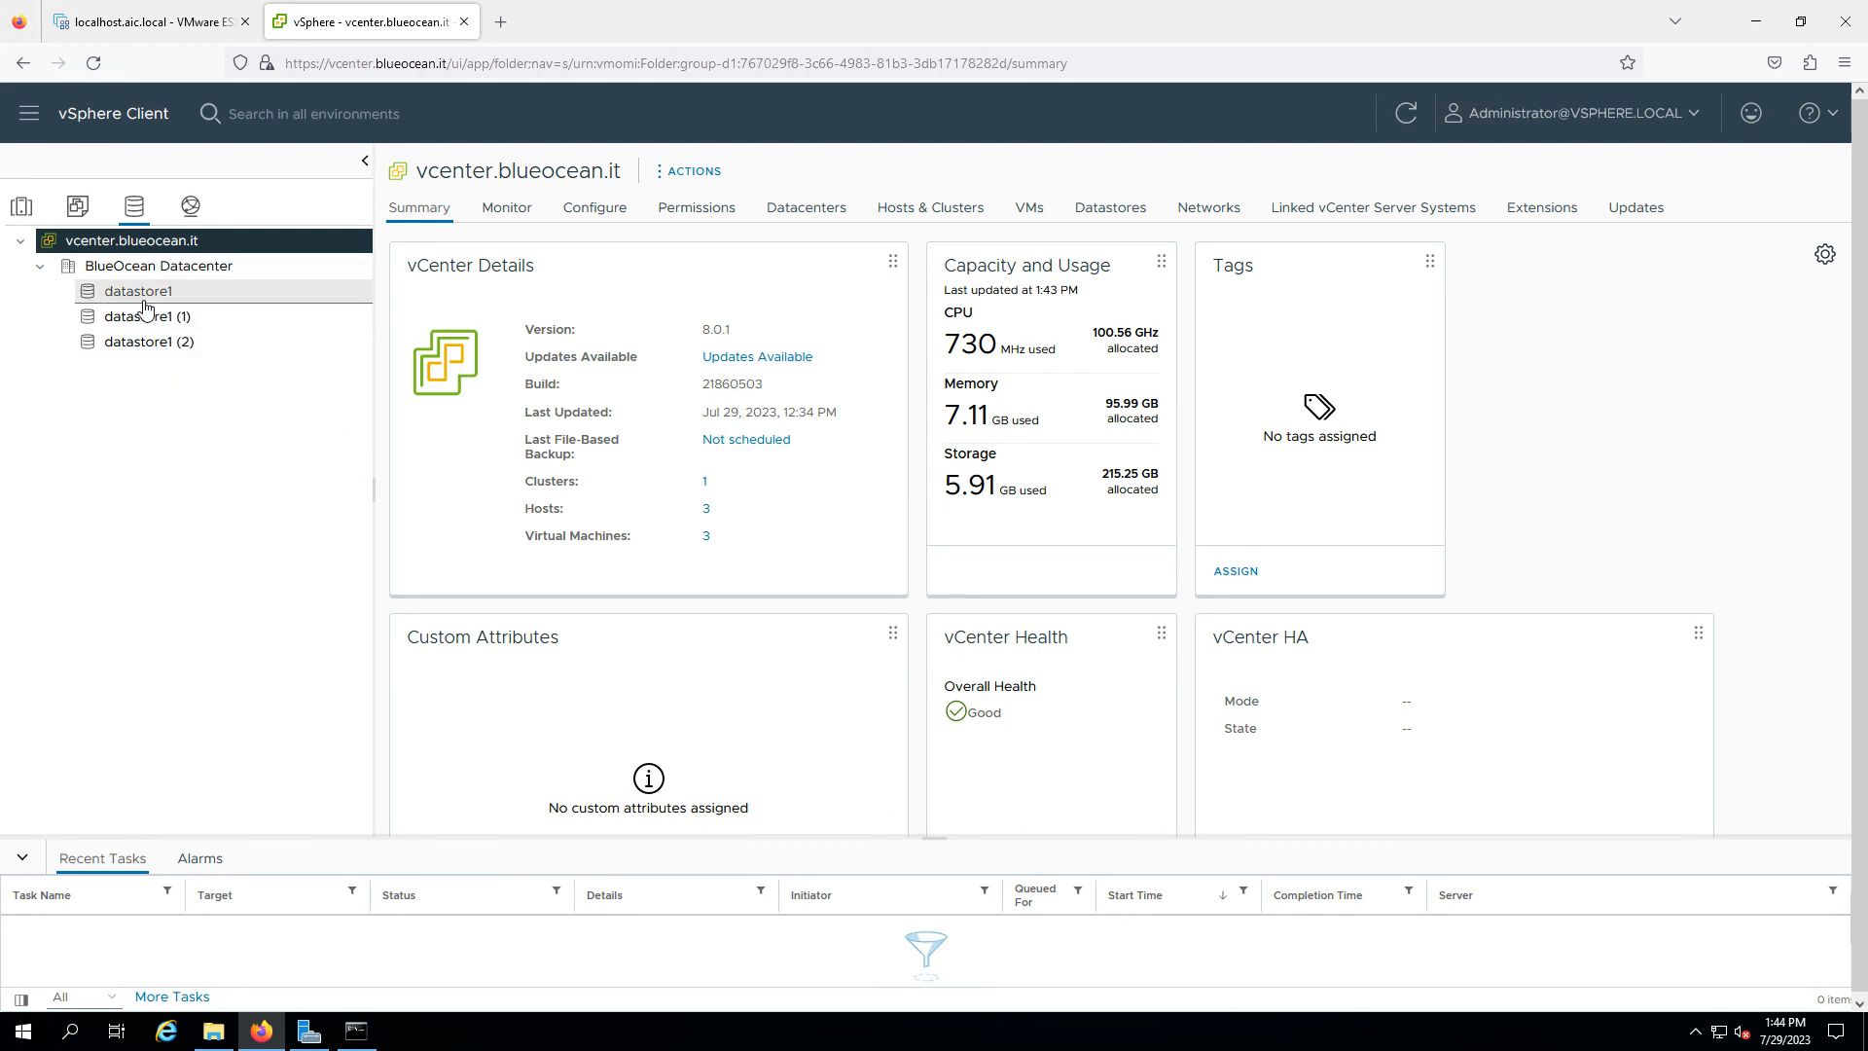
click(151, 296)
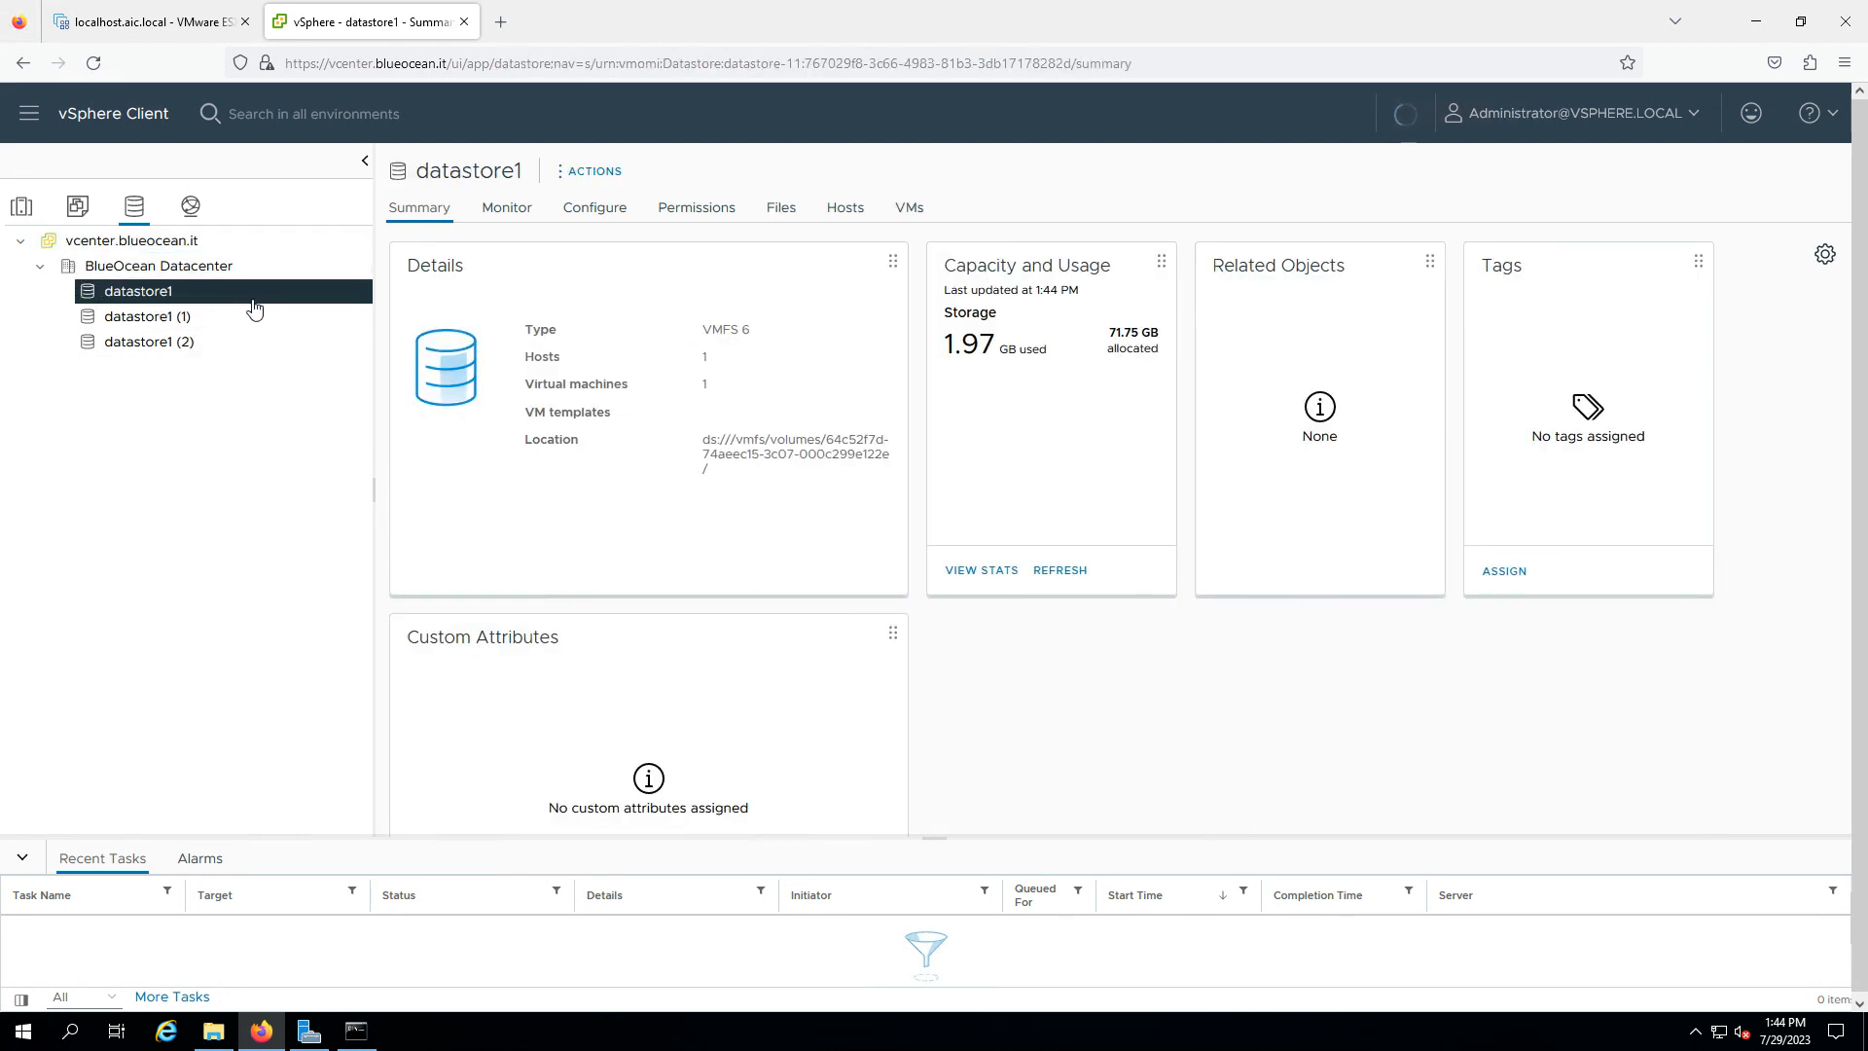
click(844, 209)
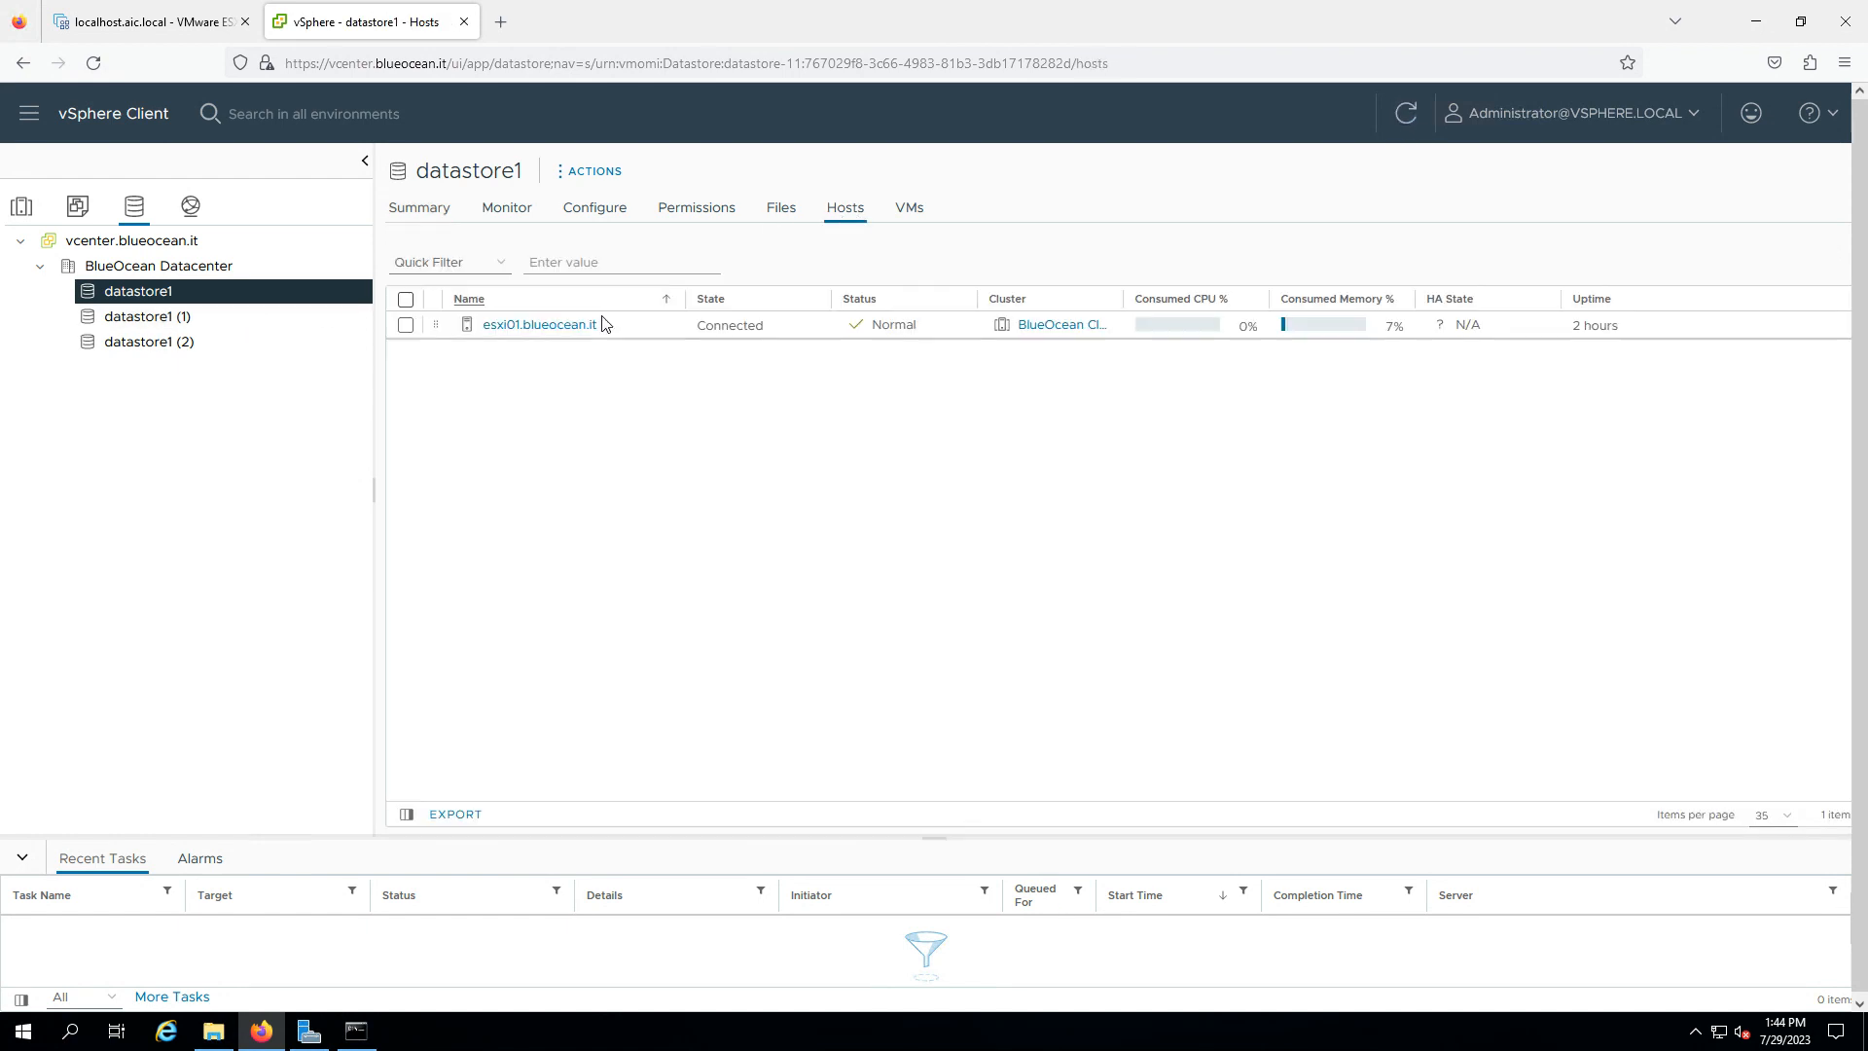
click(112, 316)
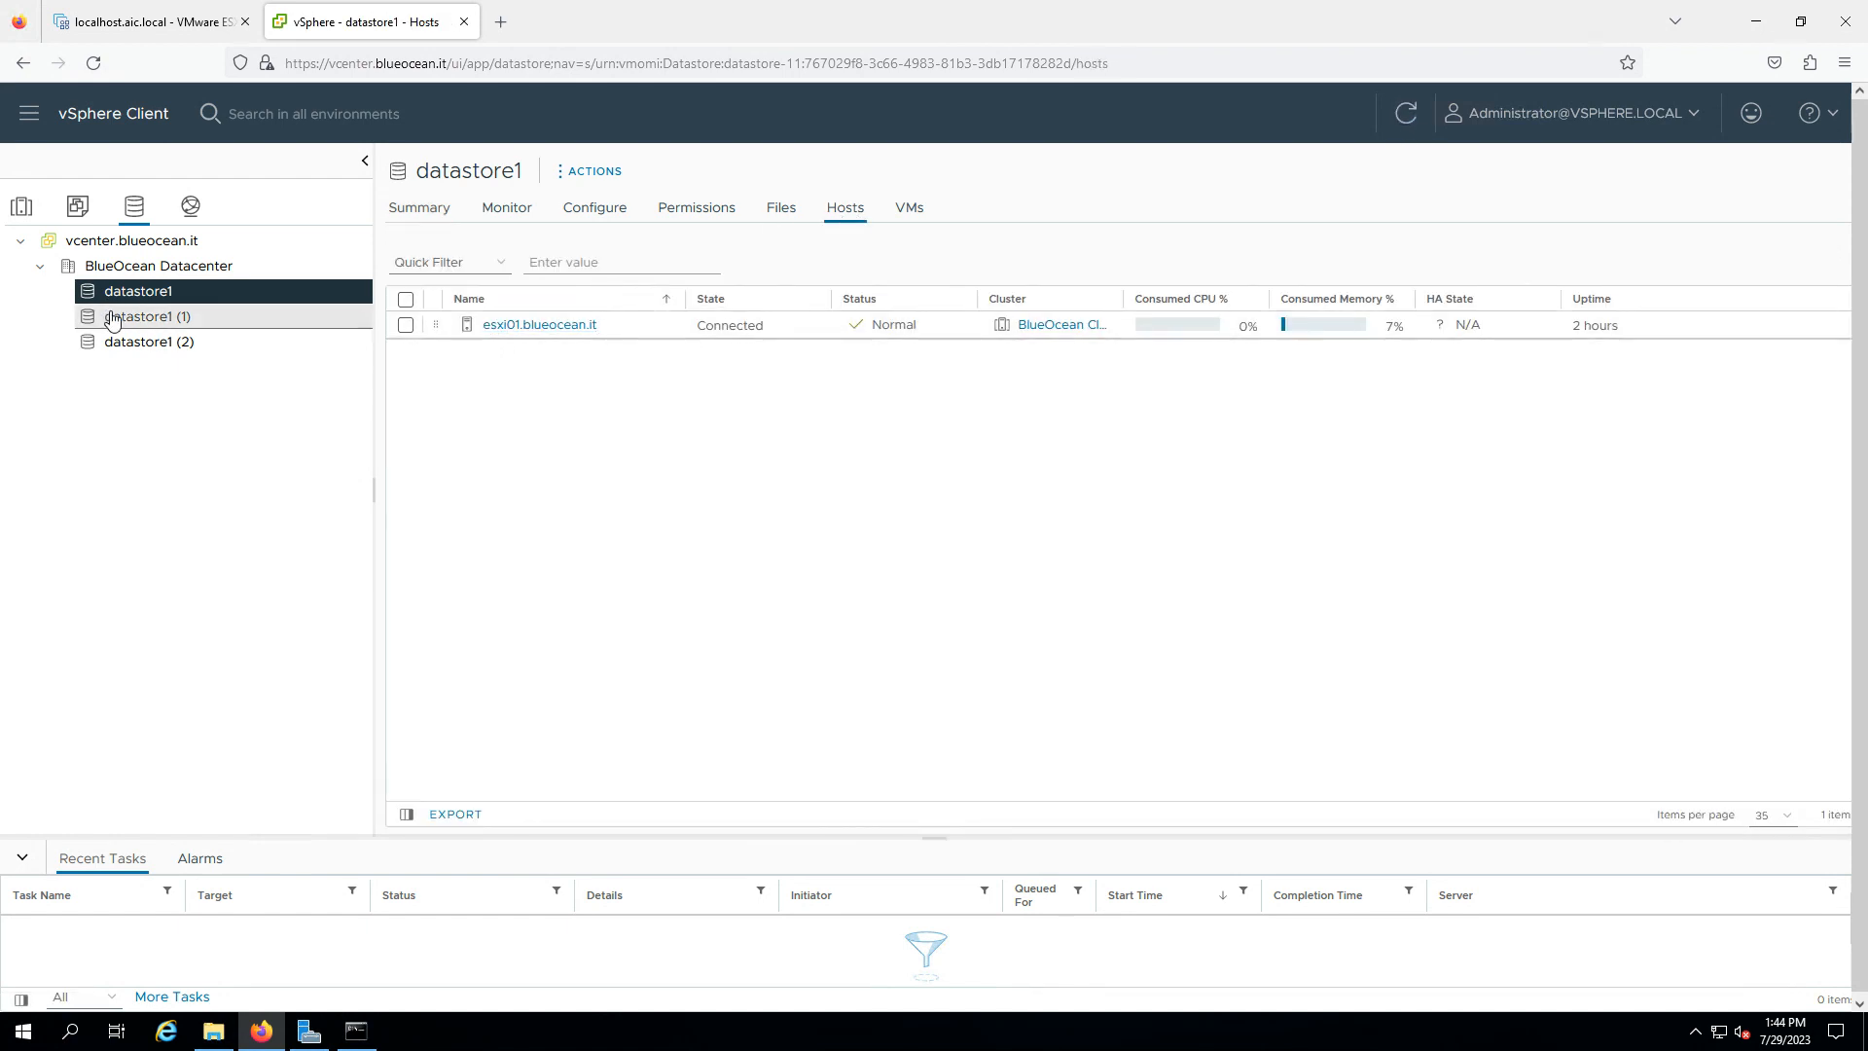
click(165, 343)
- Return to datastore1's summary, then switch to the Hosts and Clusters inventory
click(214, 291)
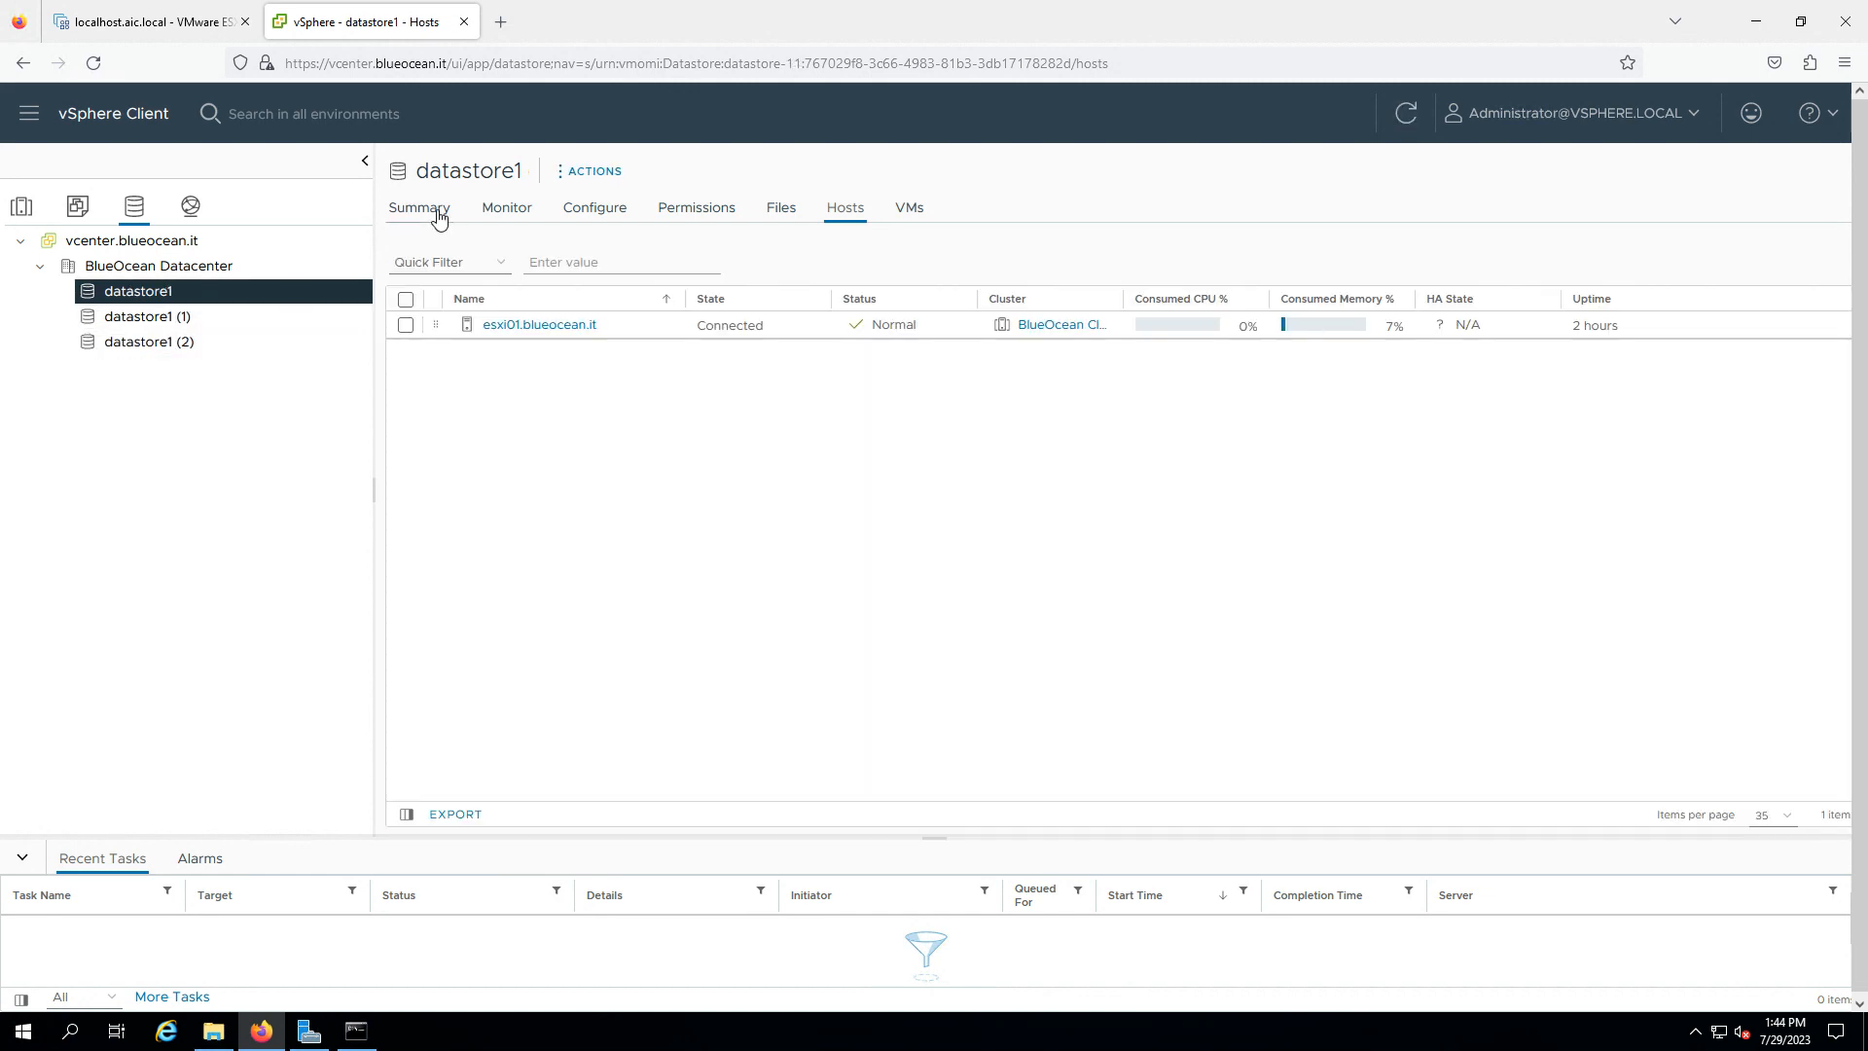
click(437, 211)
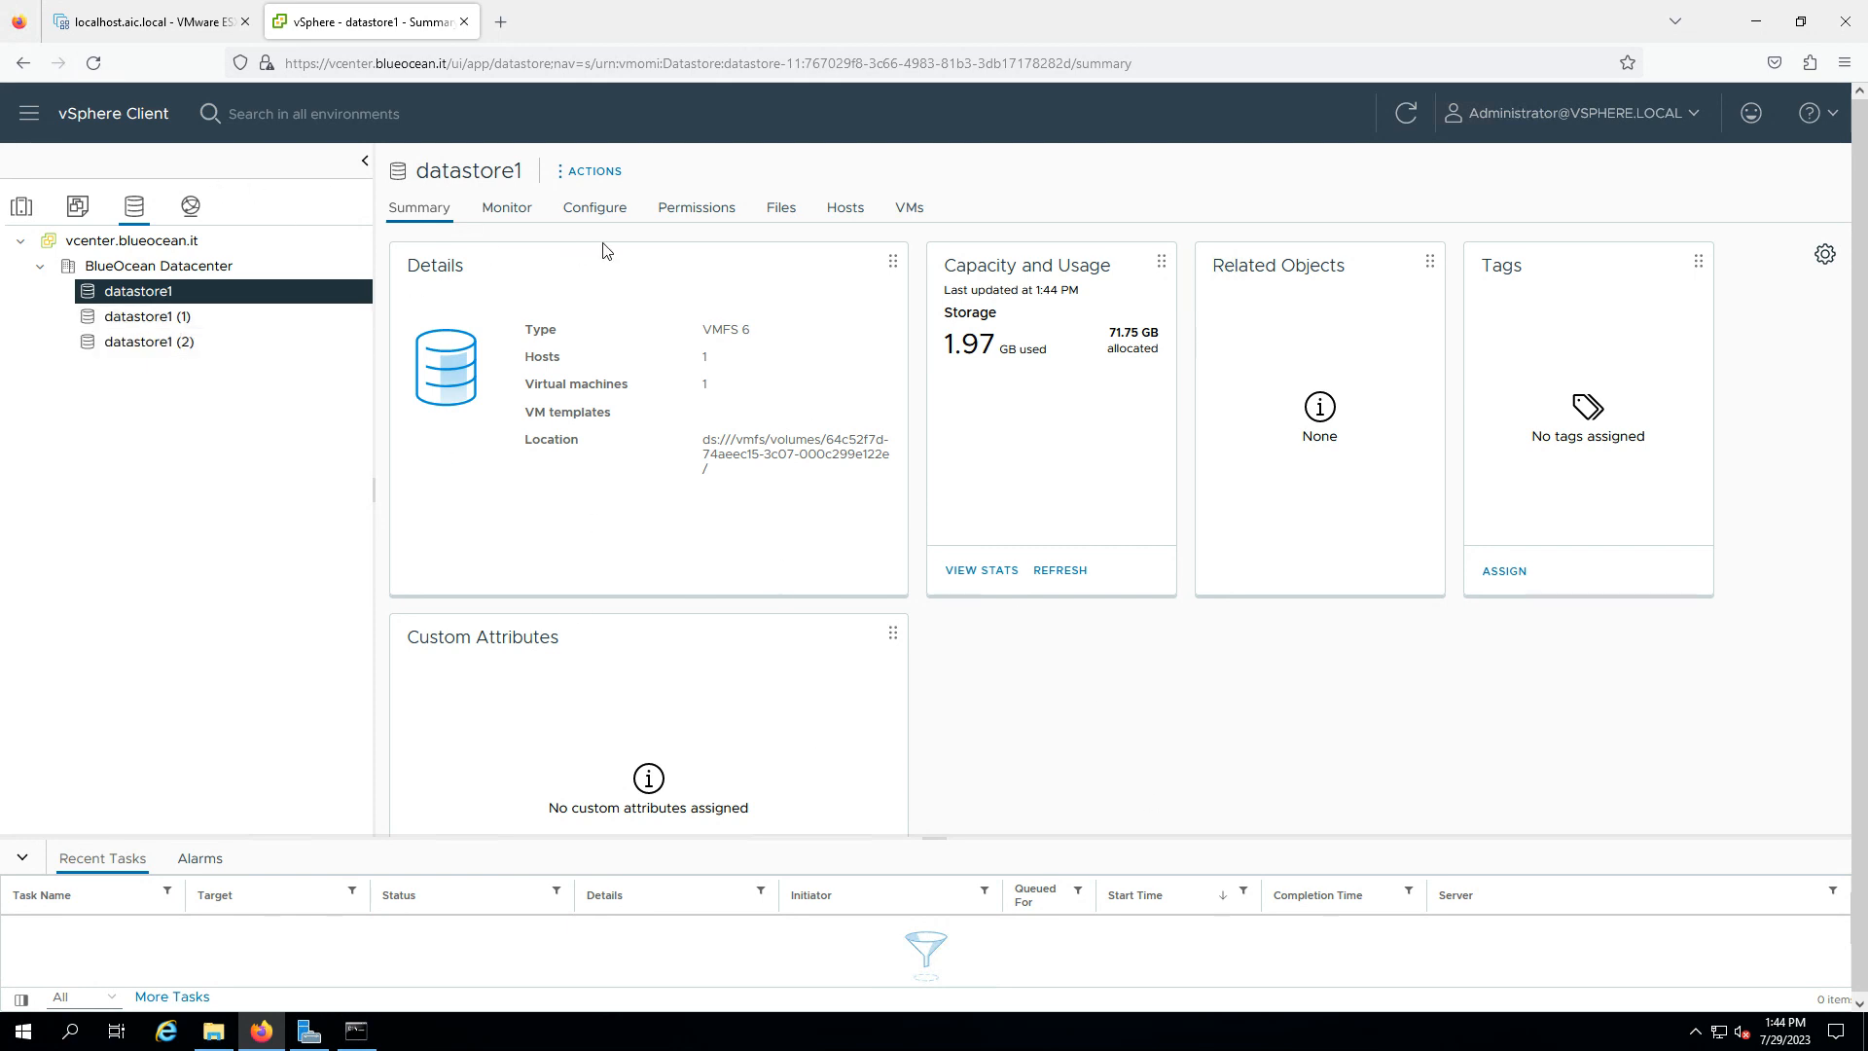
click(21, 209)
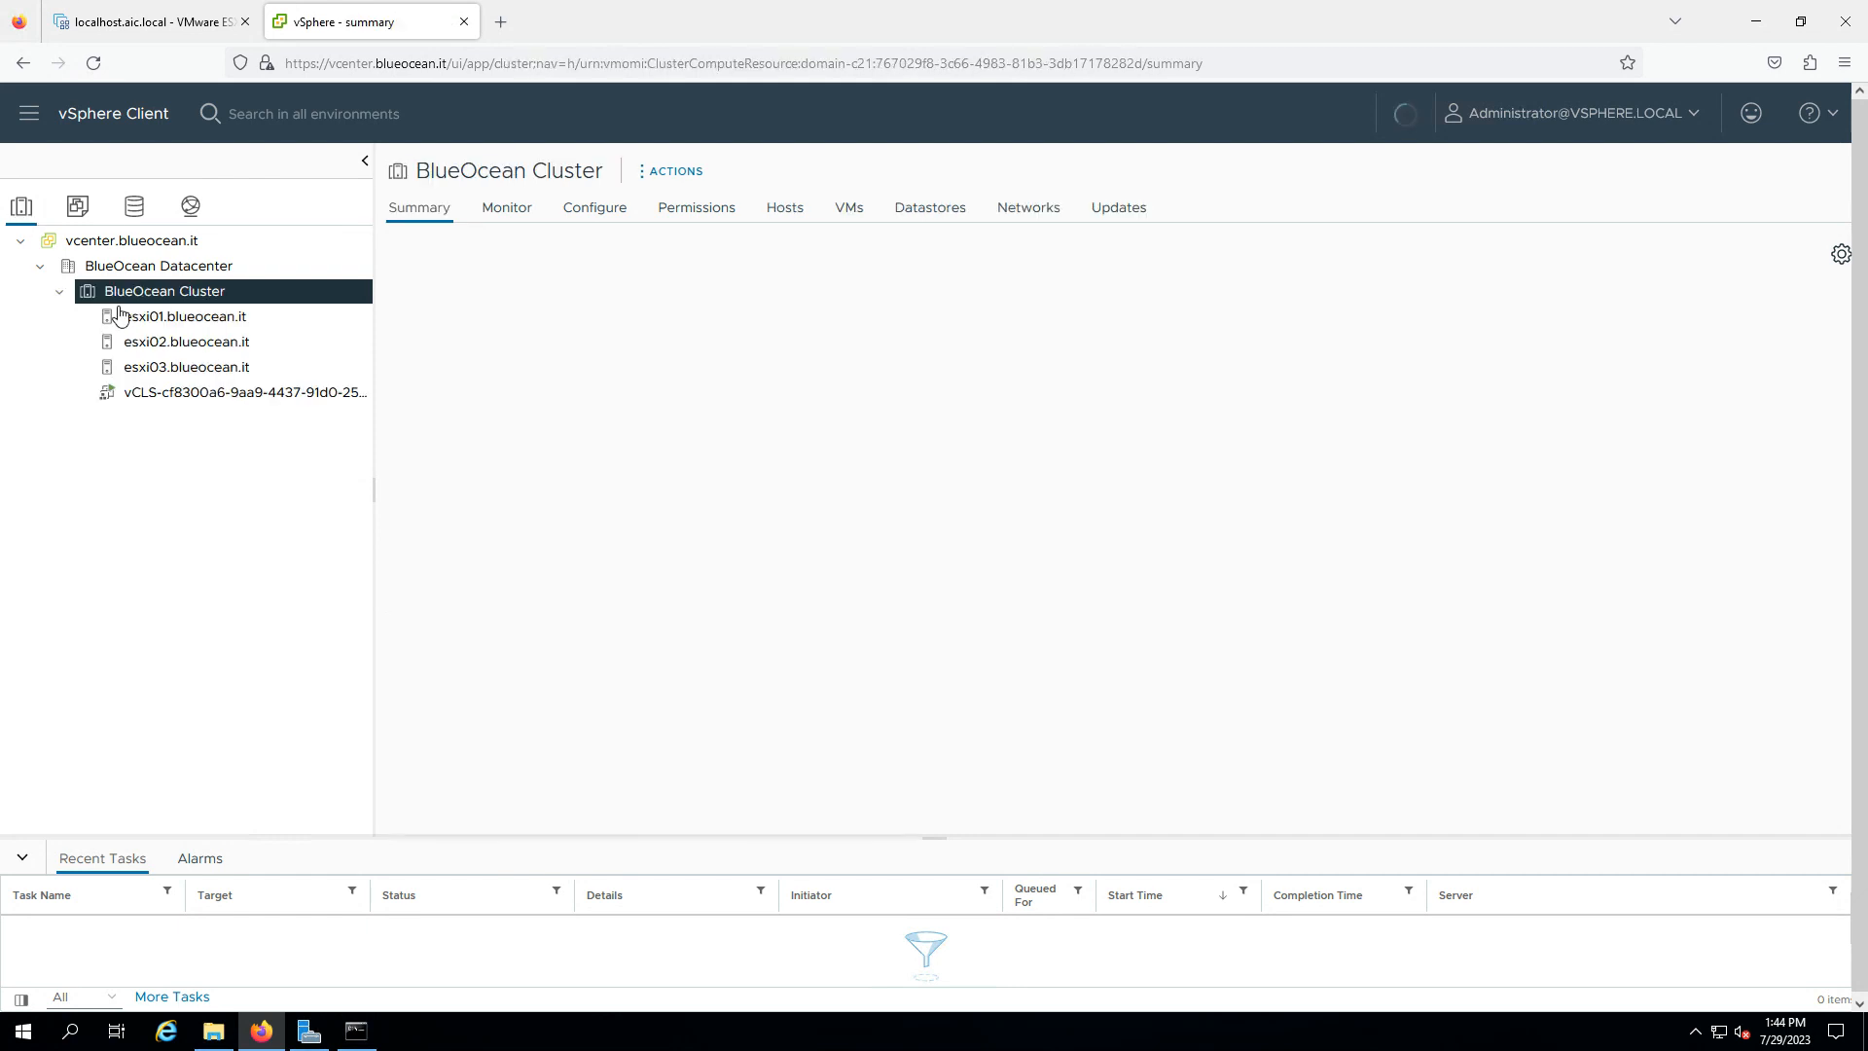
- Open esxi01's Storage Devices list and enlarge the grid to show all six disks
click(243, 316)
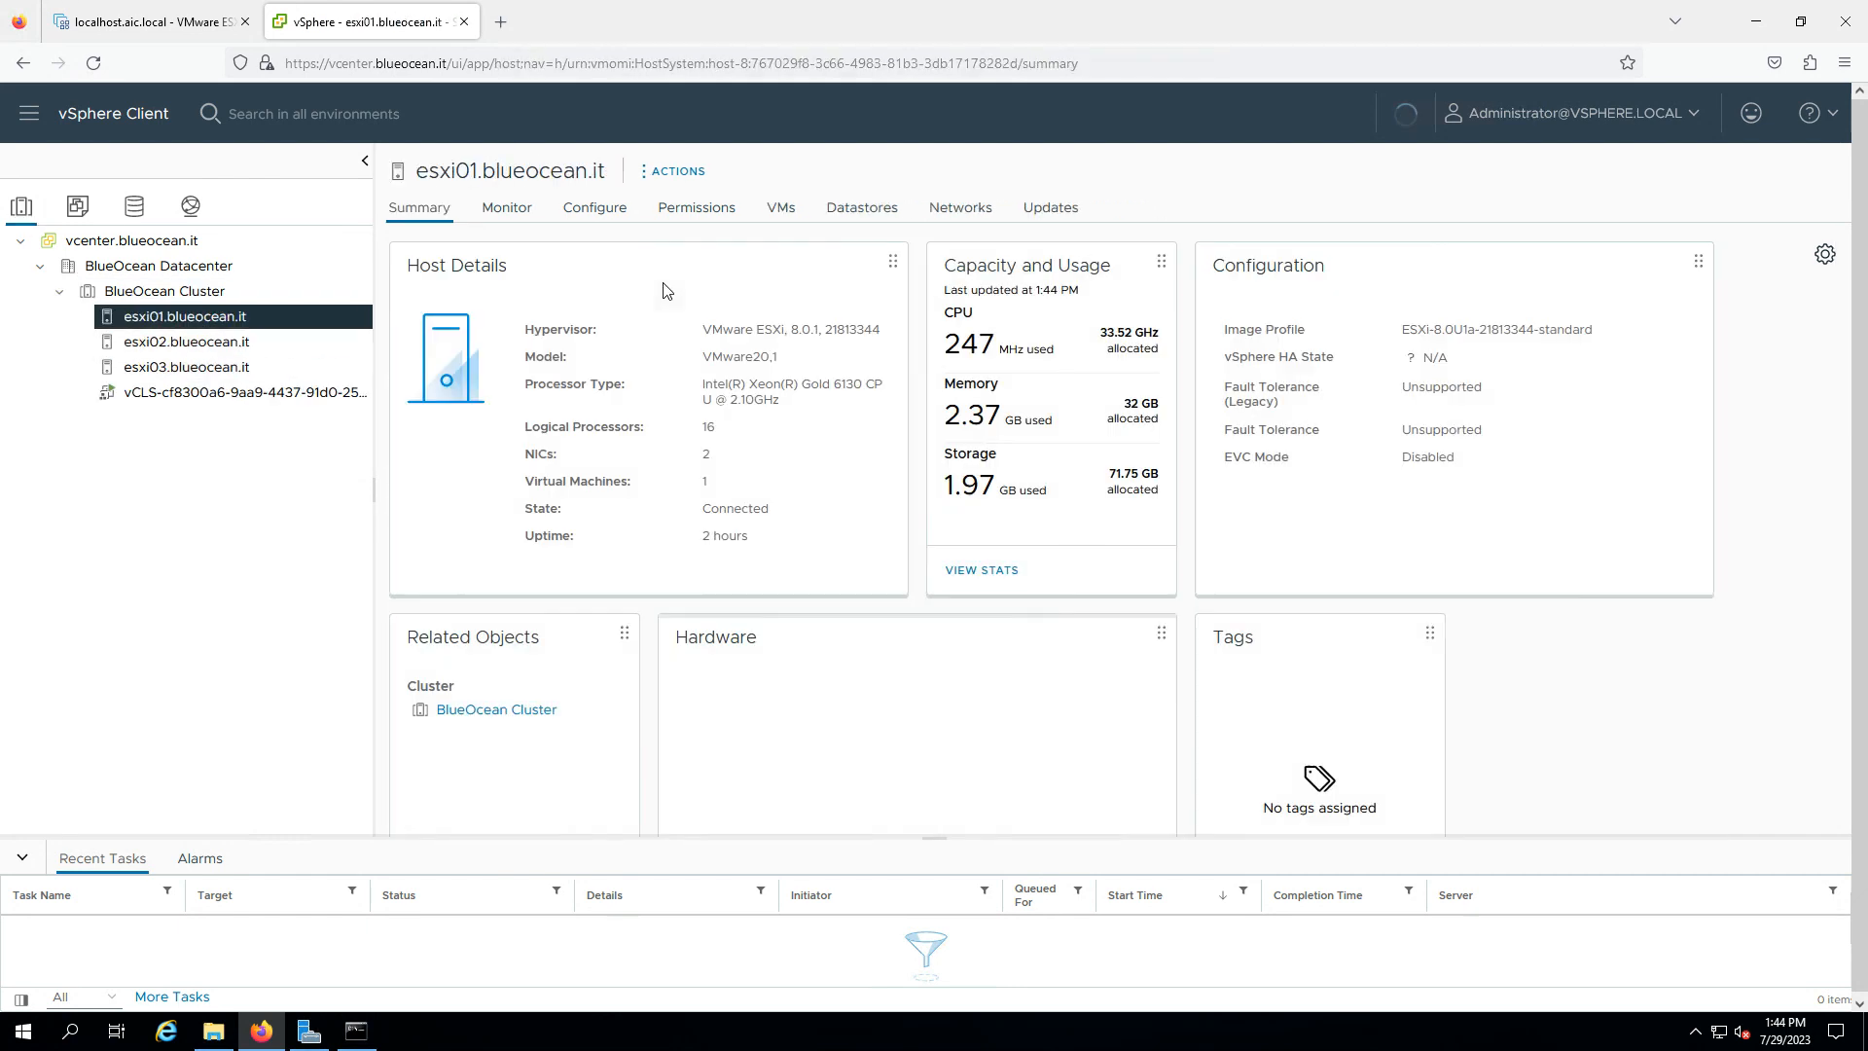
click(595, 207)
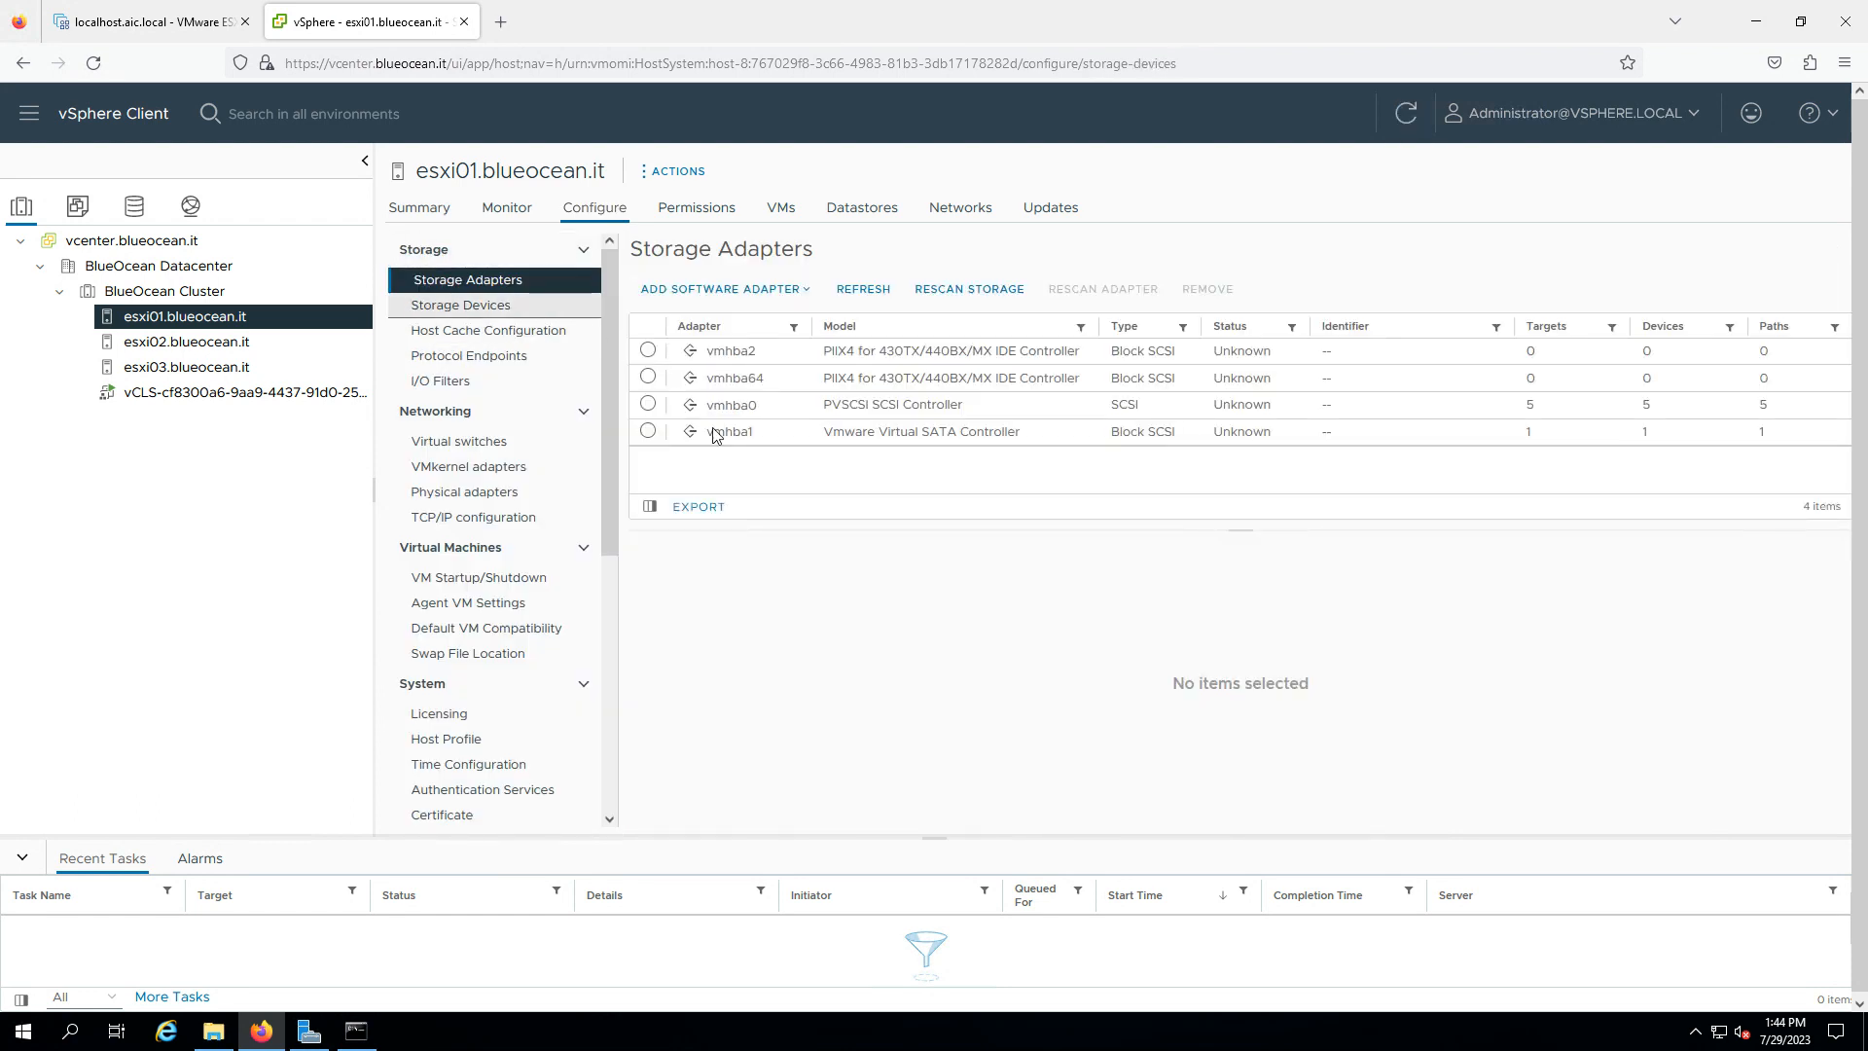
click(519, 306)
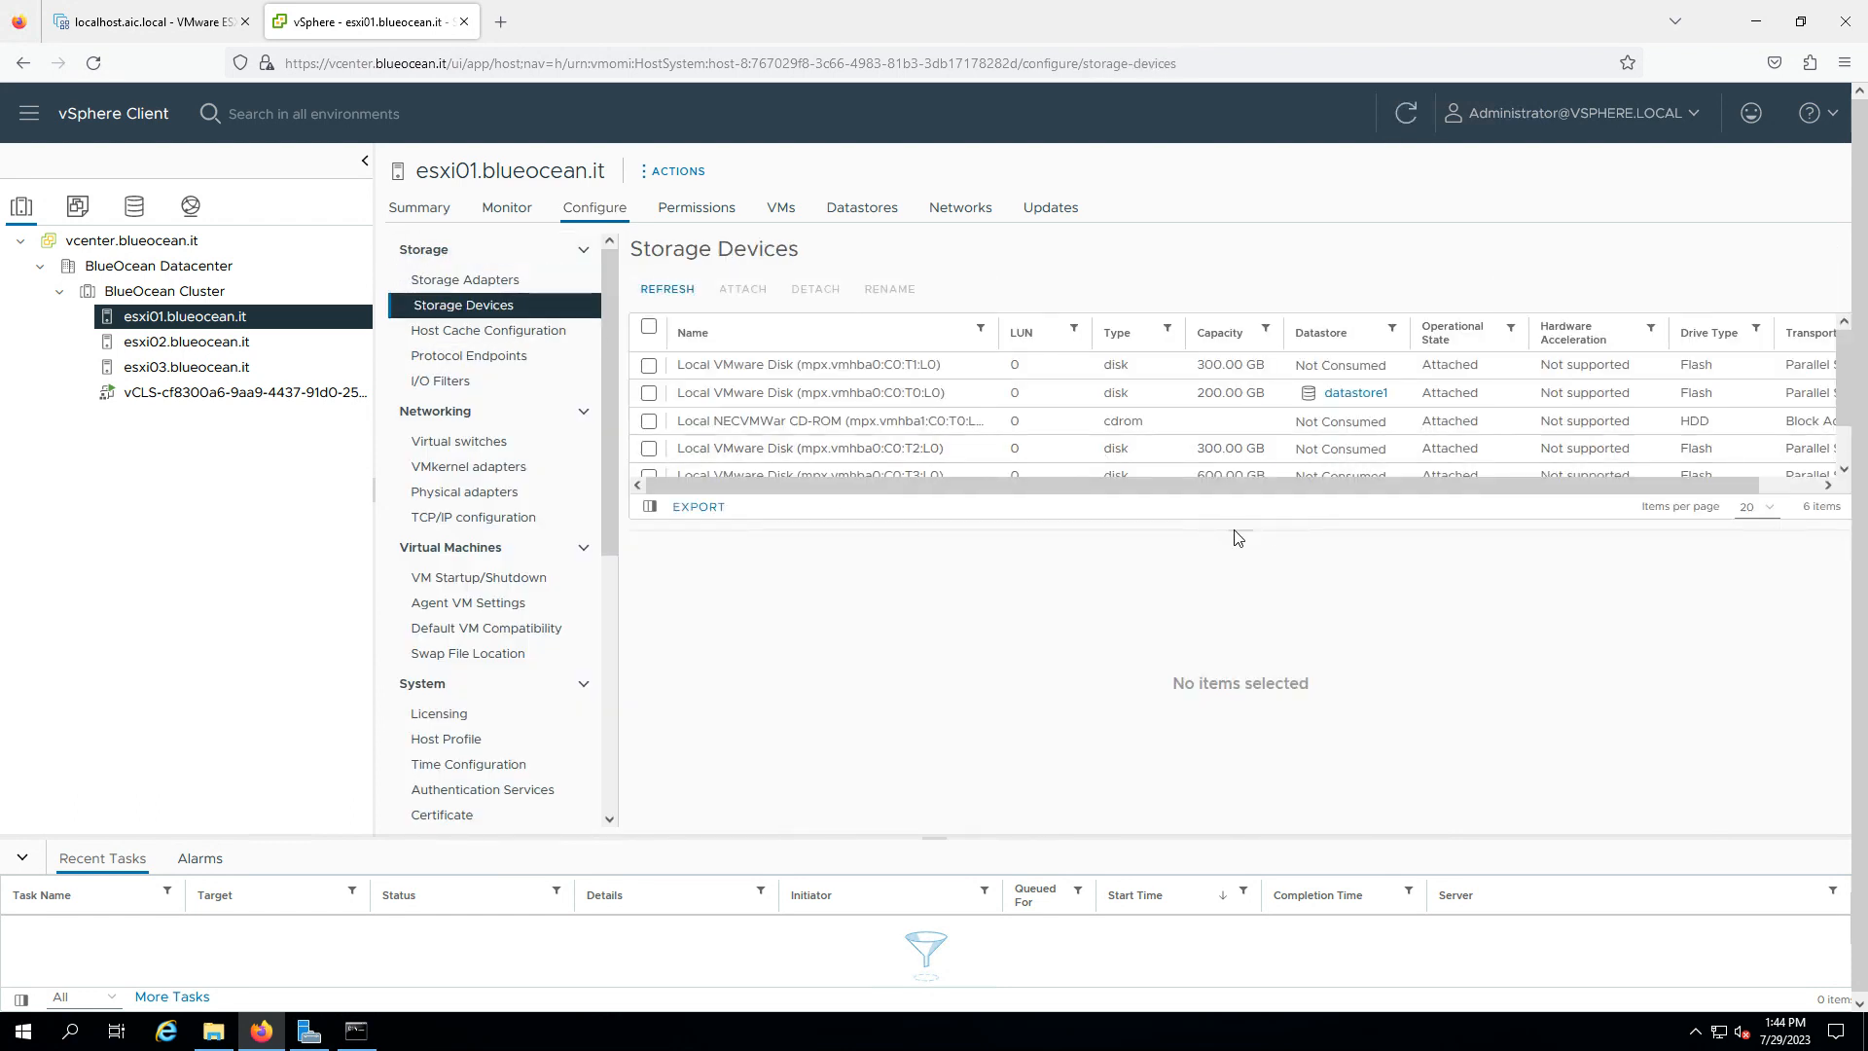
drag(1235, 530, 1236, 623)
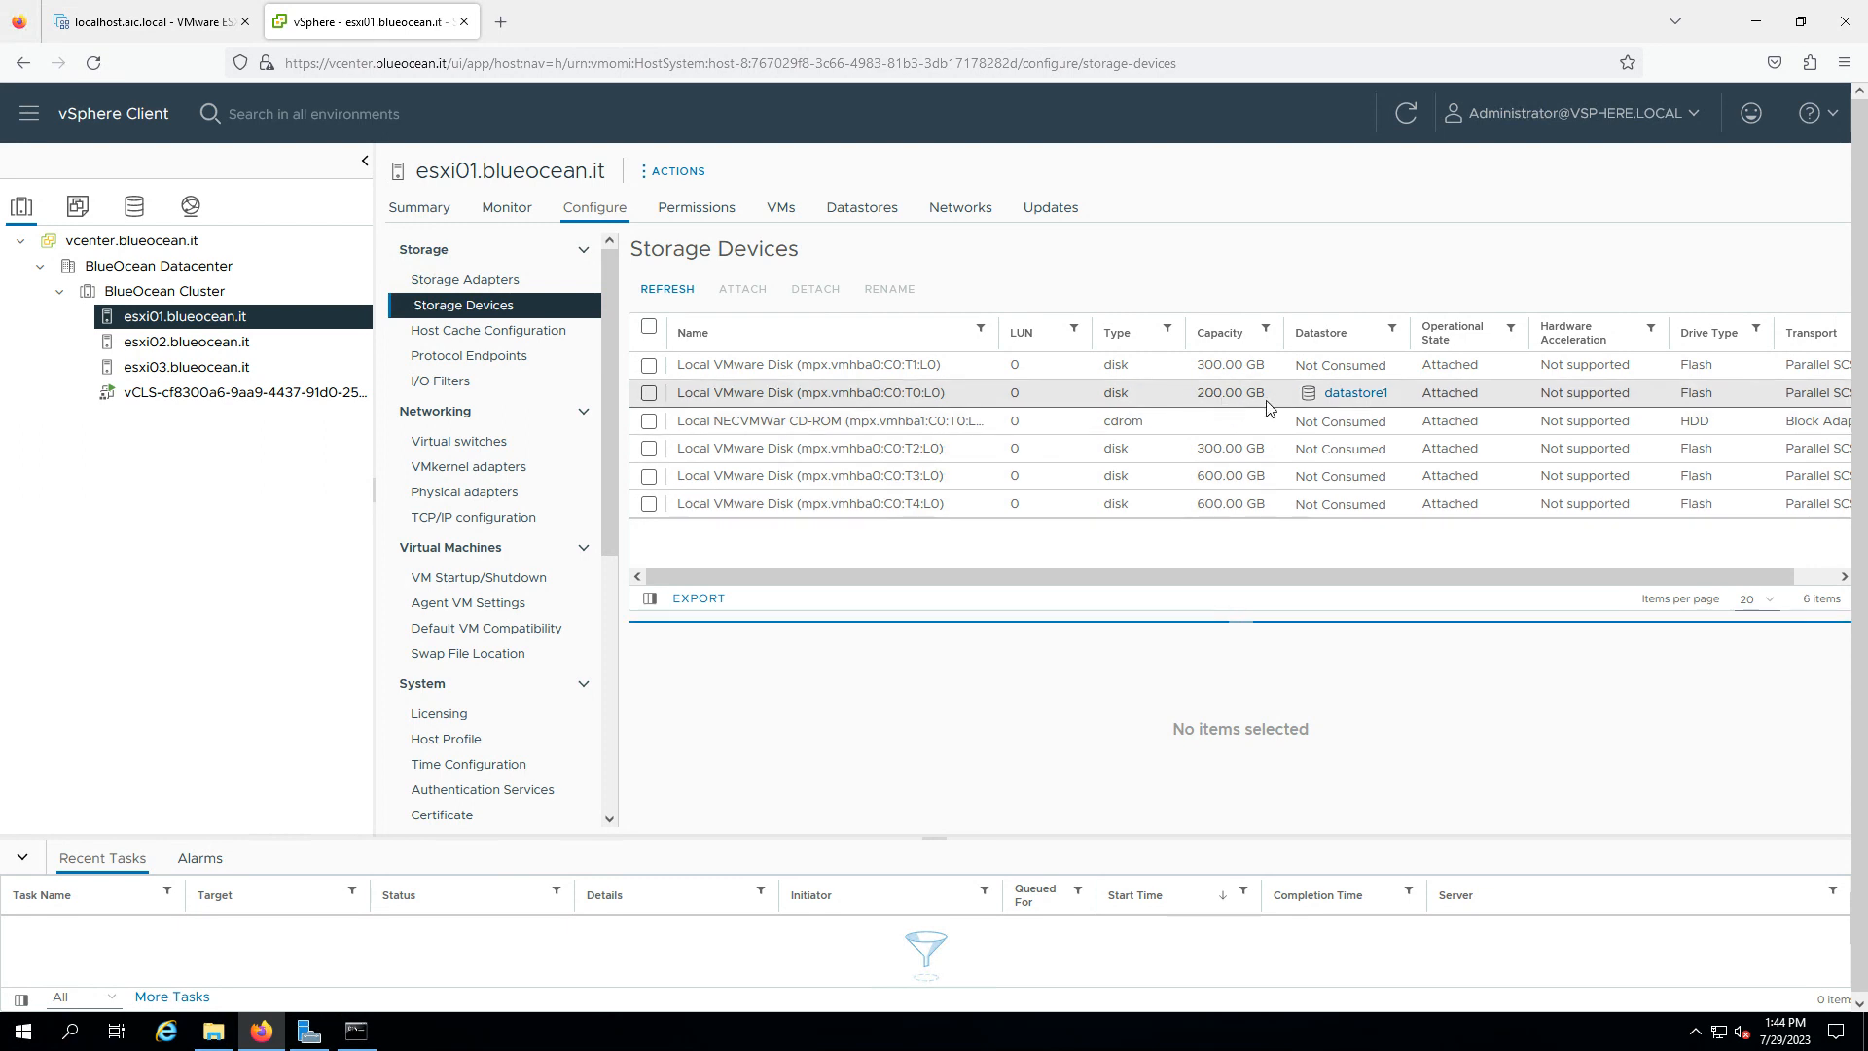
- Select the four unused disks (300 GB T1, T2; 600 GB T3, T4), then view esxi02's devices
click(1226, 366)
ctrl+click(1218, 450)
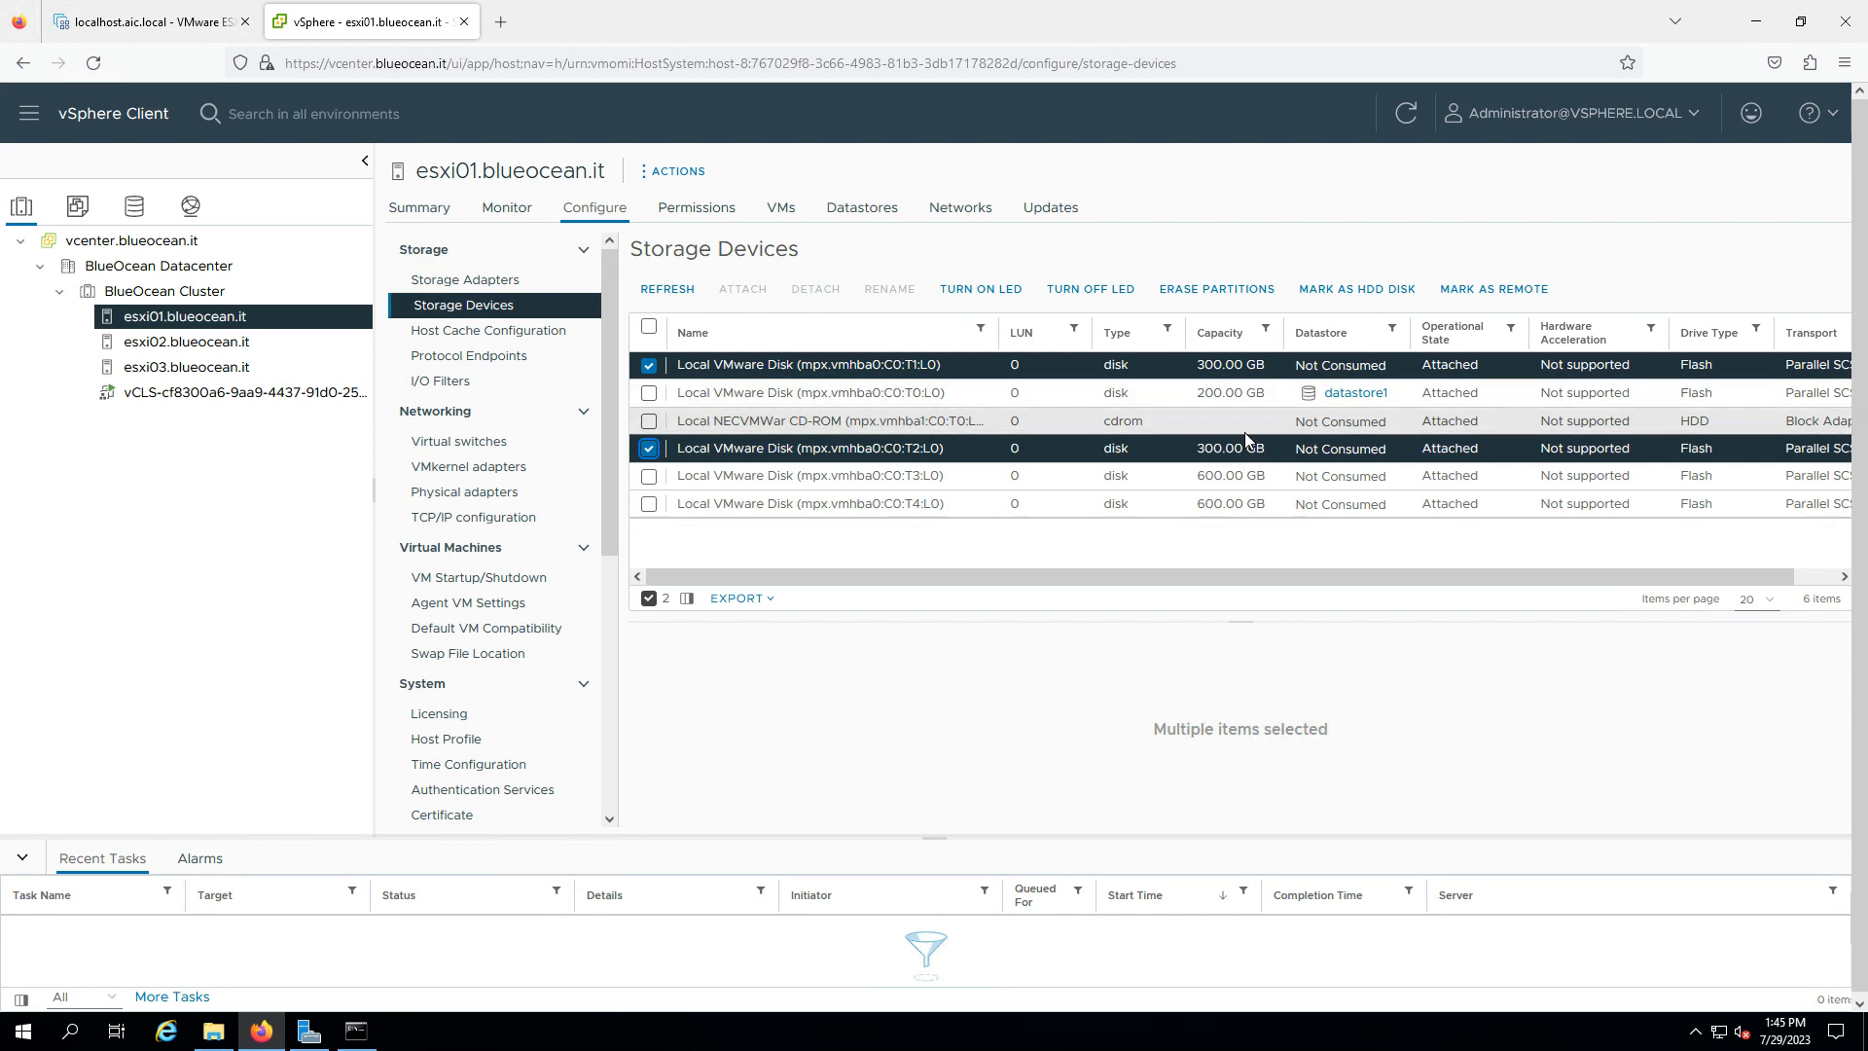
ctrl+click(1218, 482)
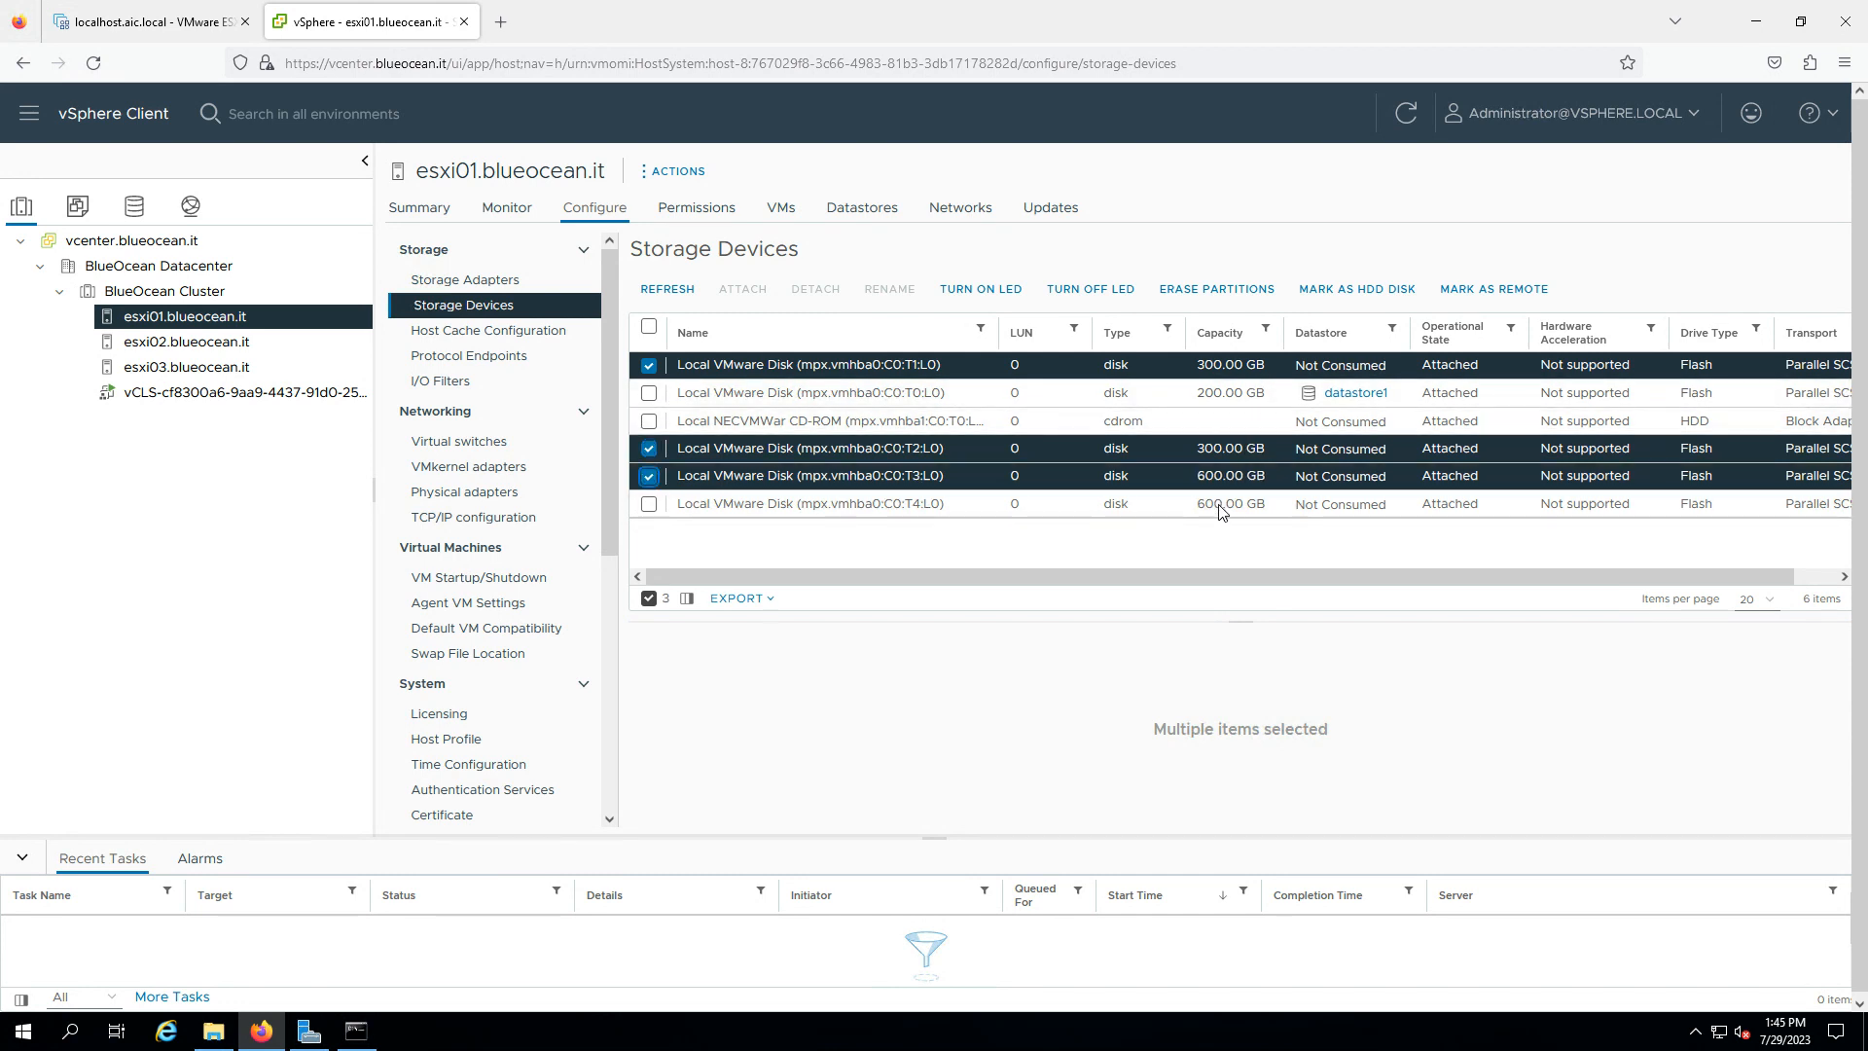
ctrl+click(1223, 510)
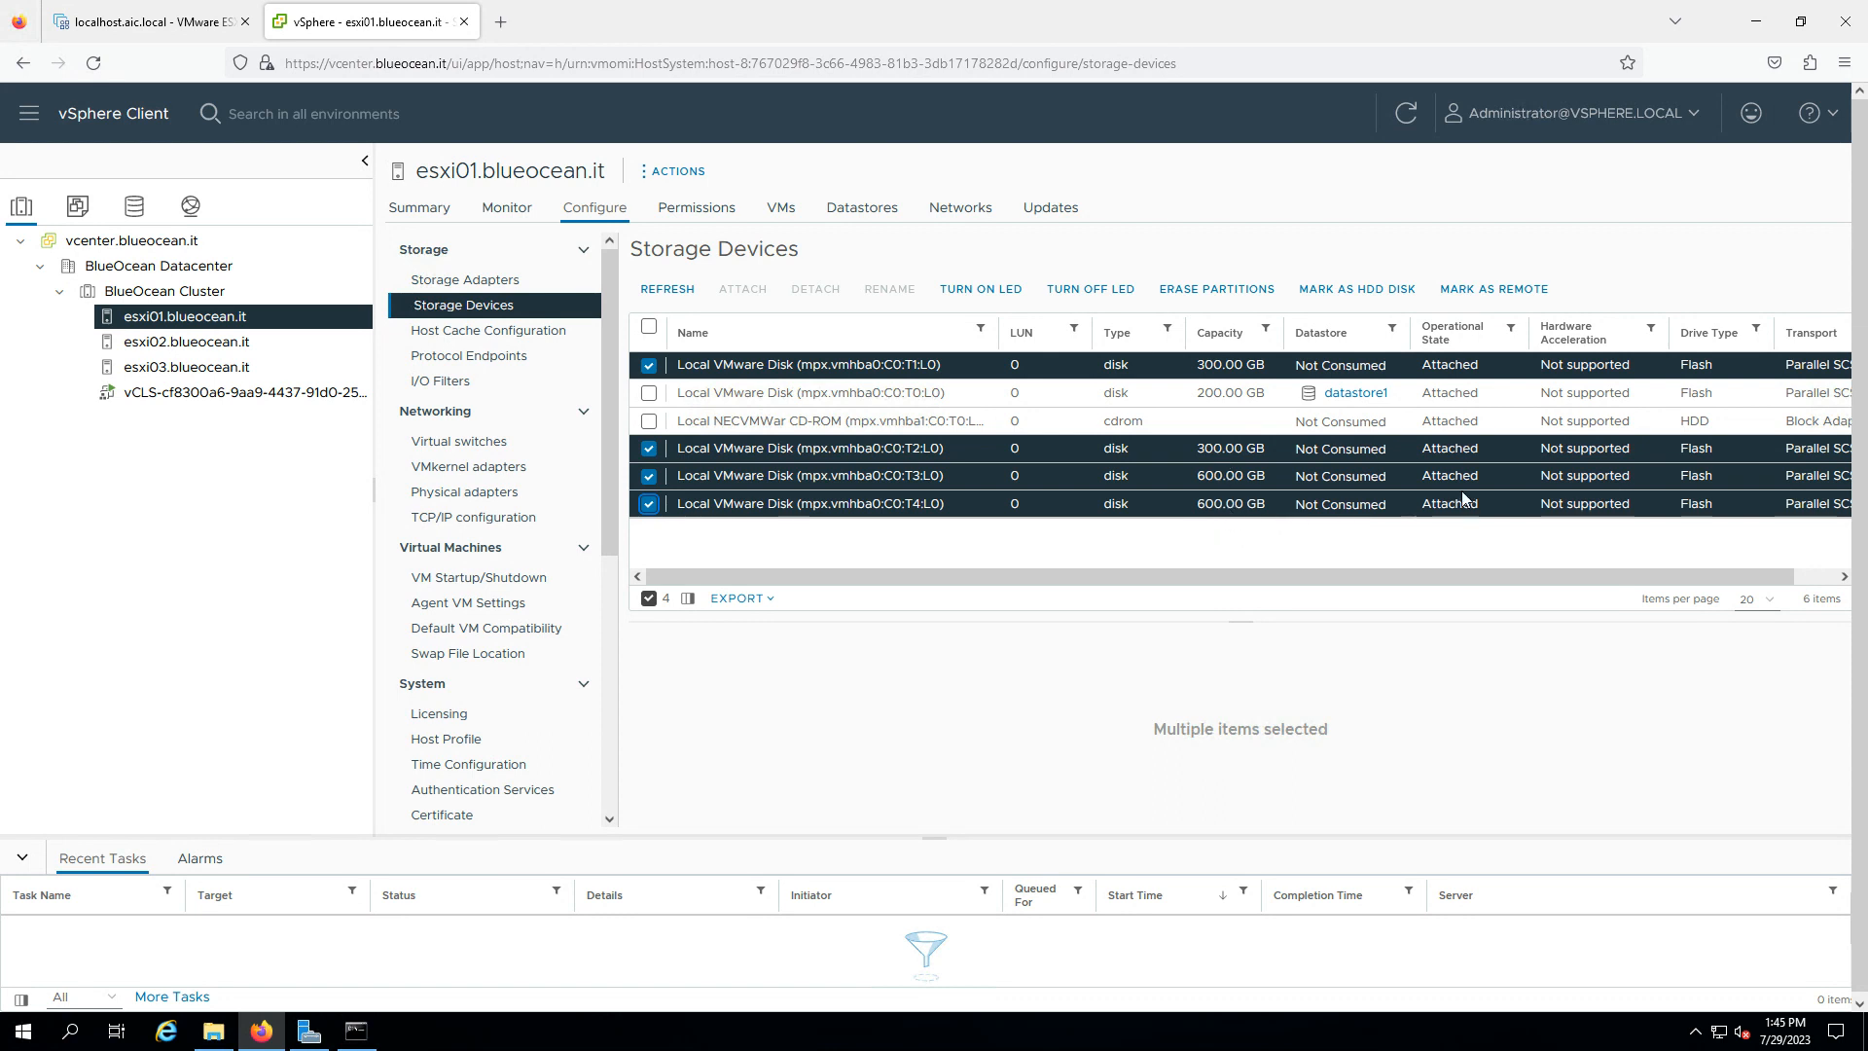
click(222, 349)
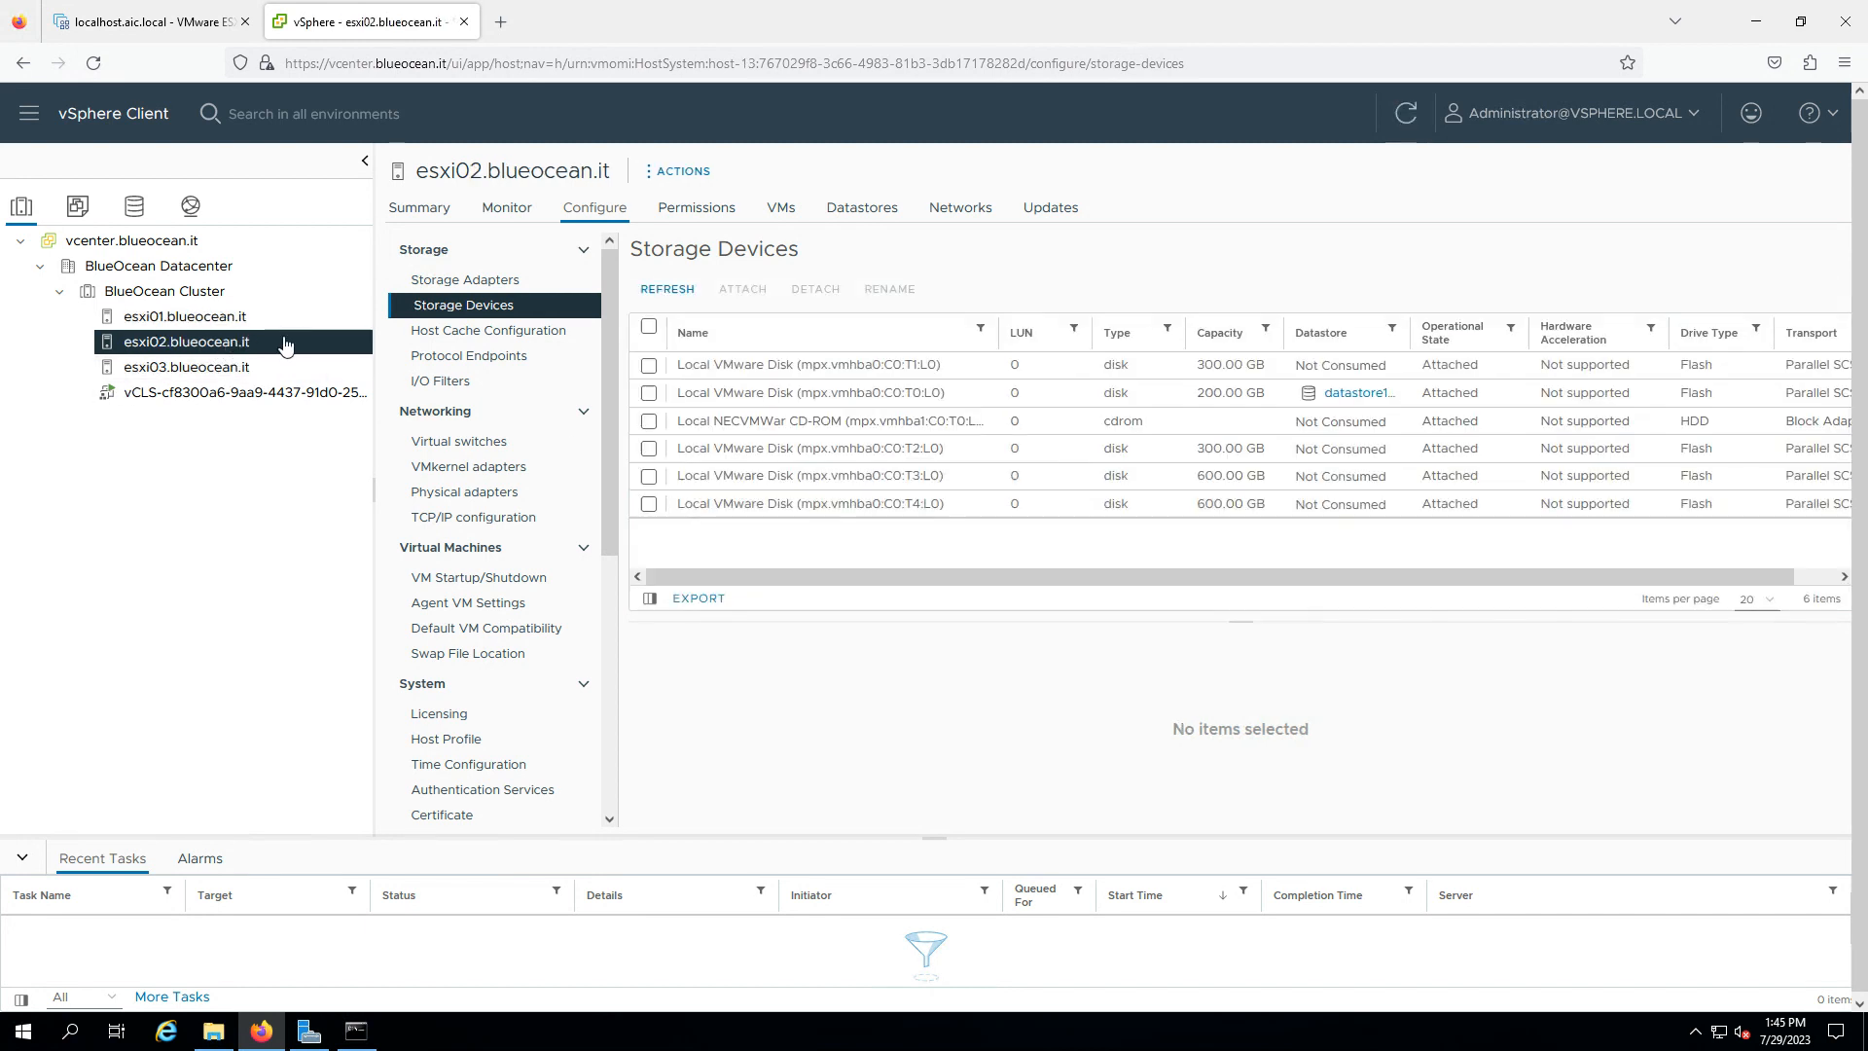
- Inspect VM Network under BlueOcean Datacenter, then return to esxi01's storage devices
click(206, 295)
click(192, 207)
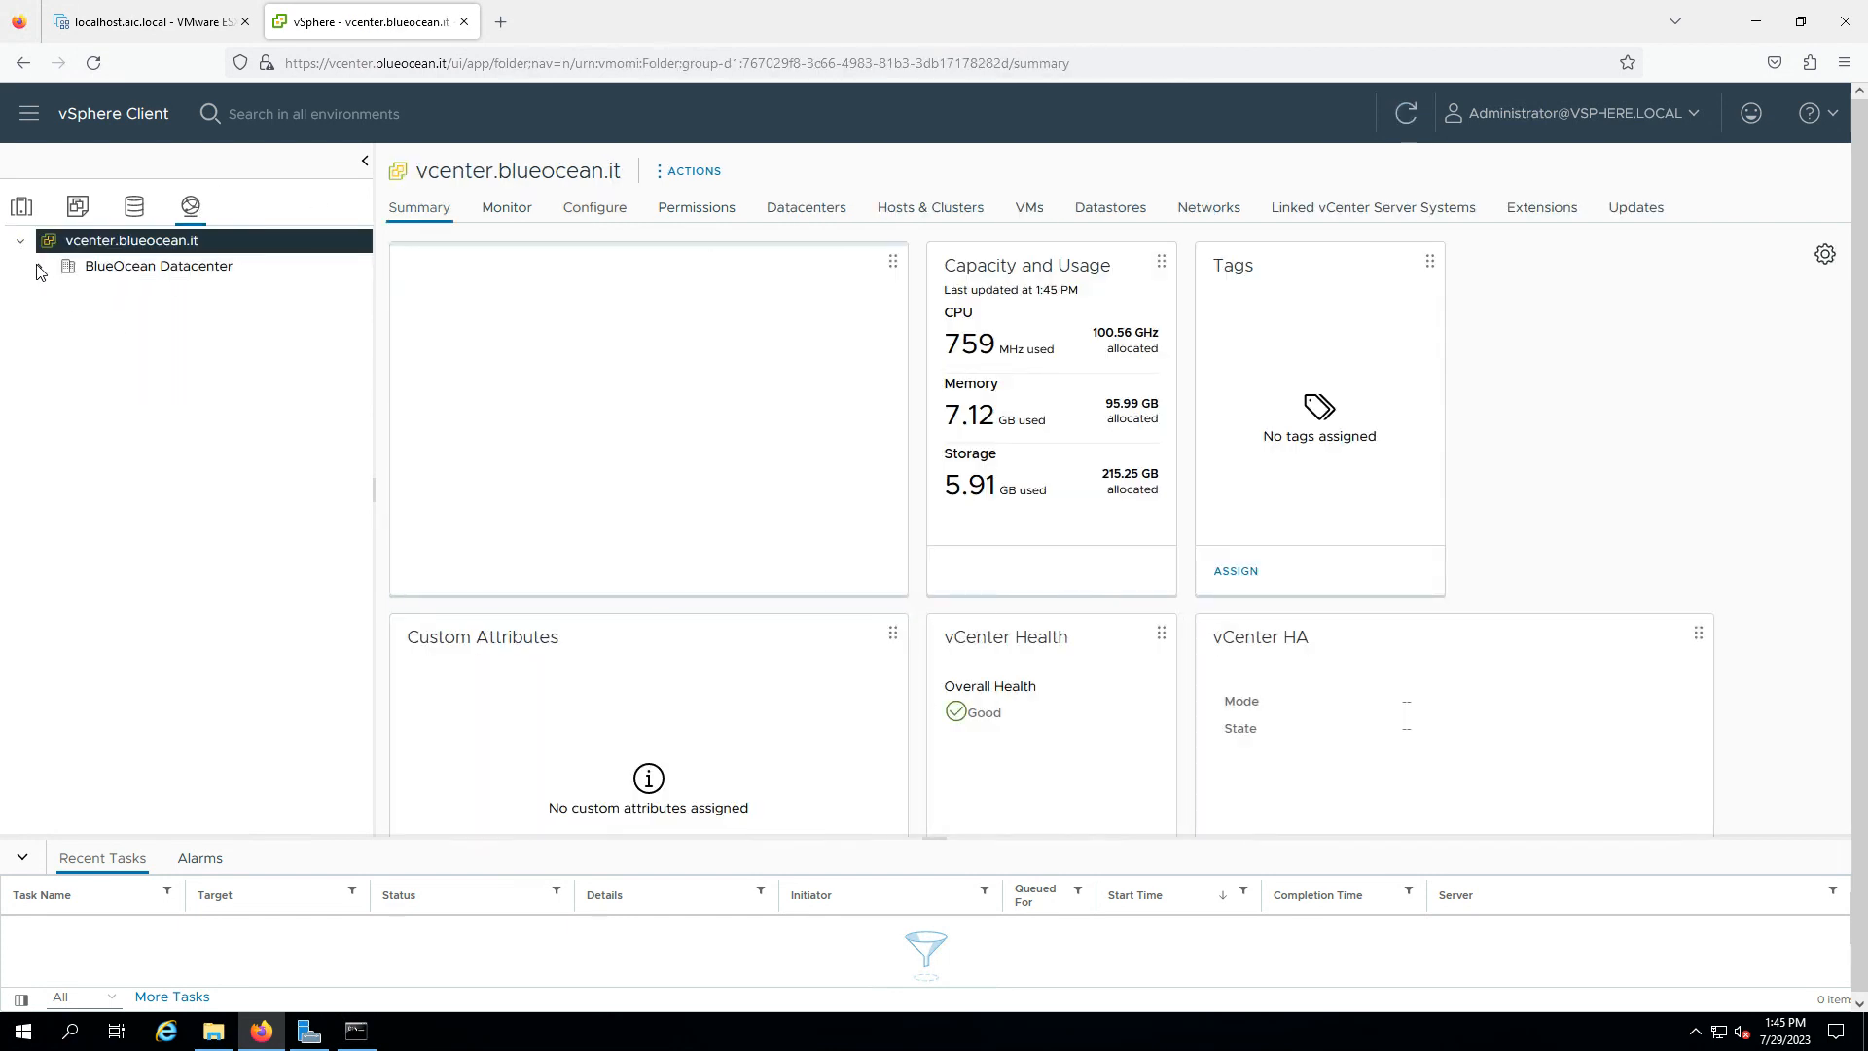
click(39, 266)
click(136, 291)
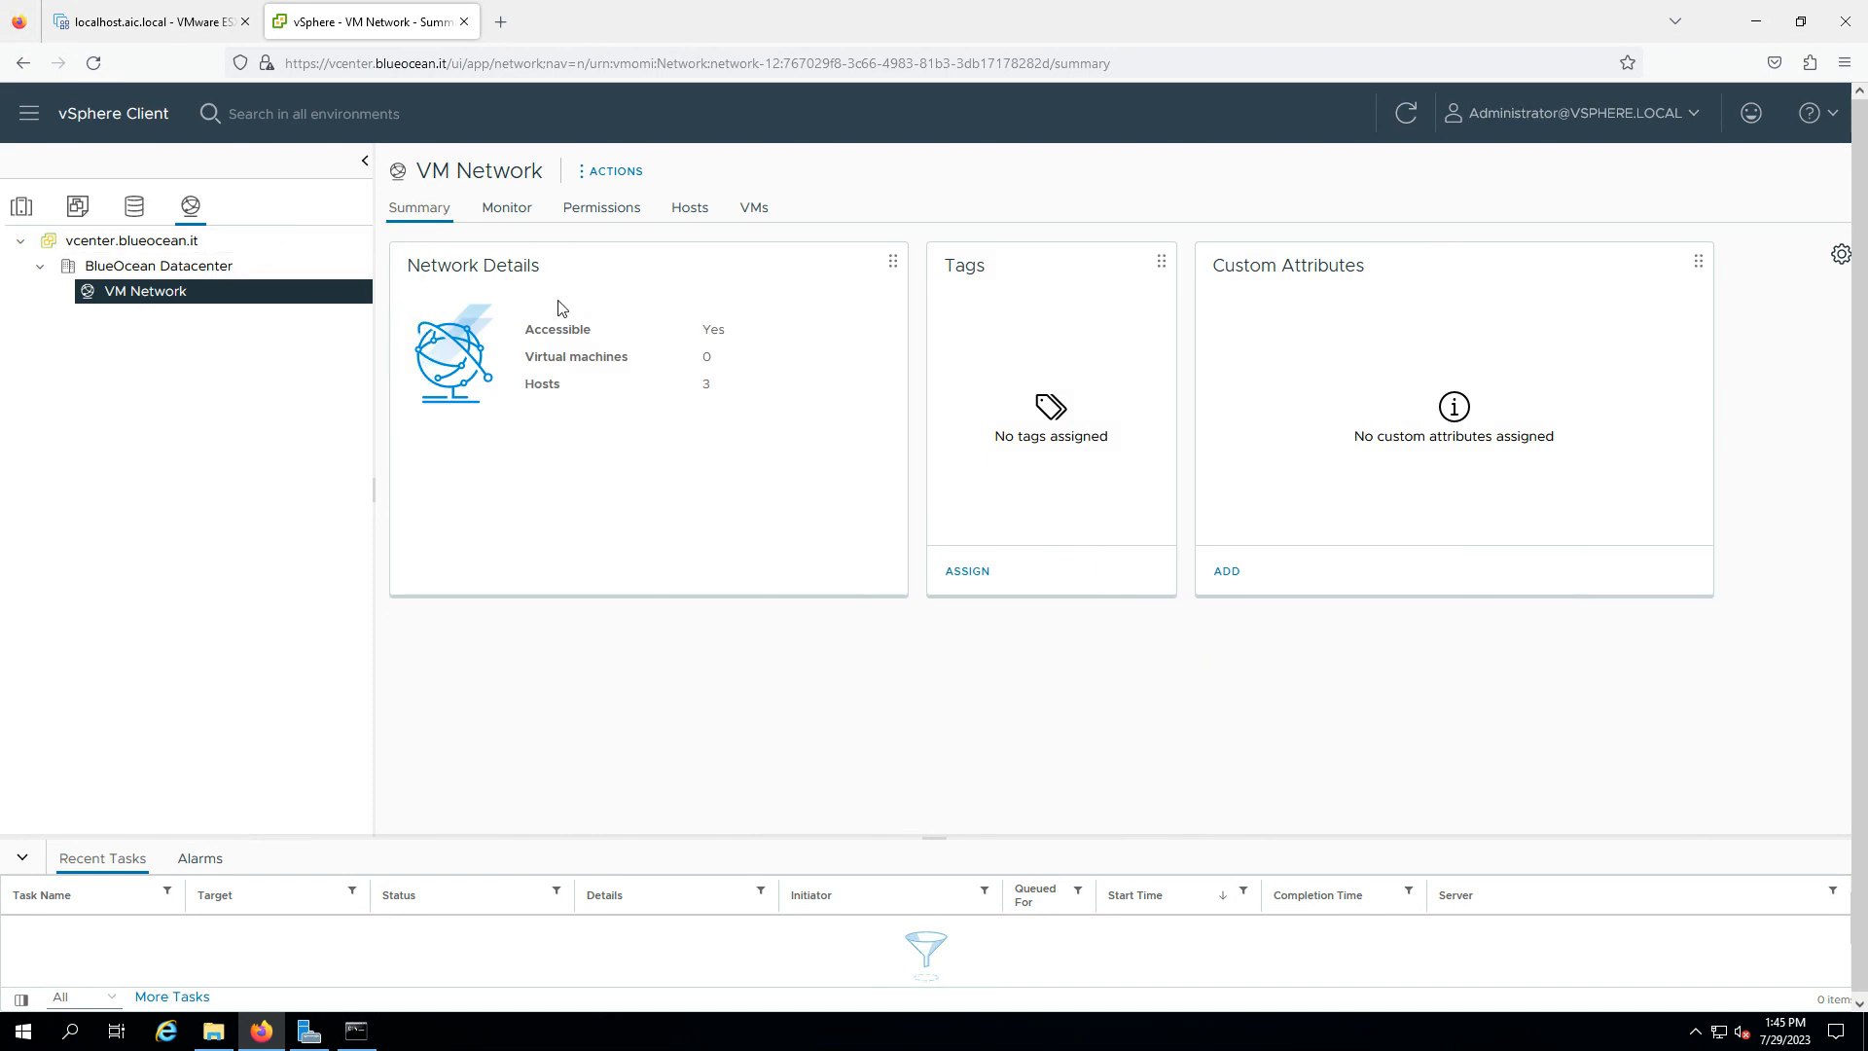
click(21, 204)
click(245, 318)
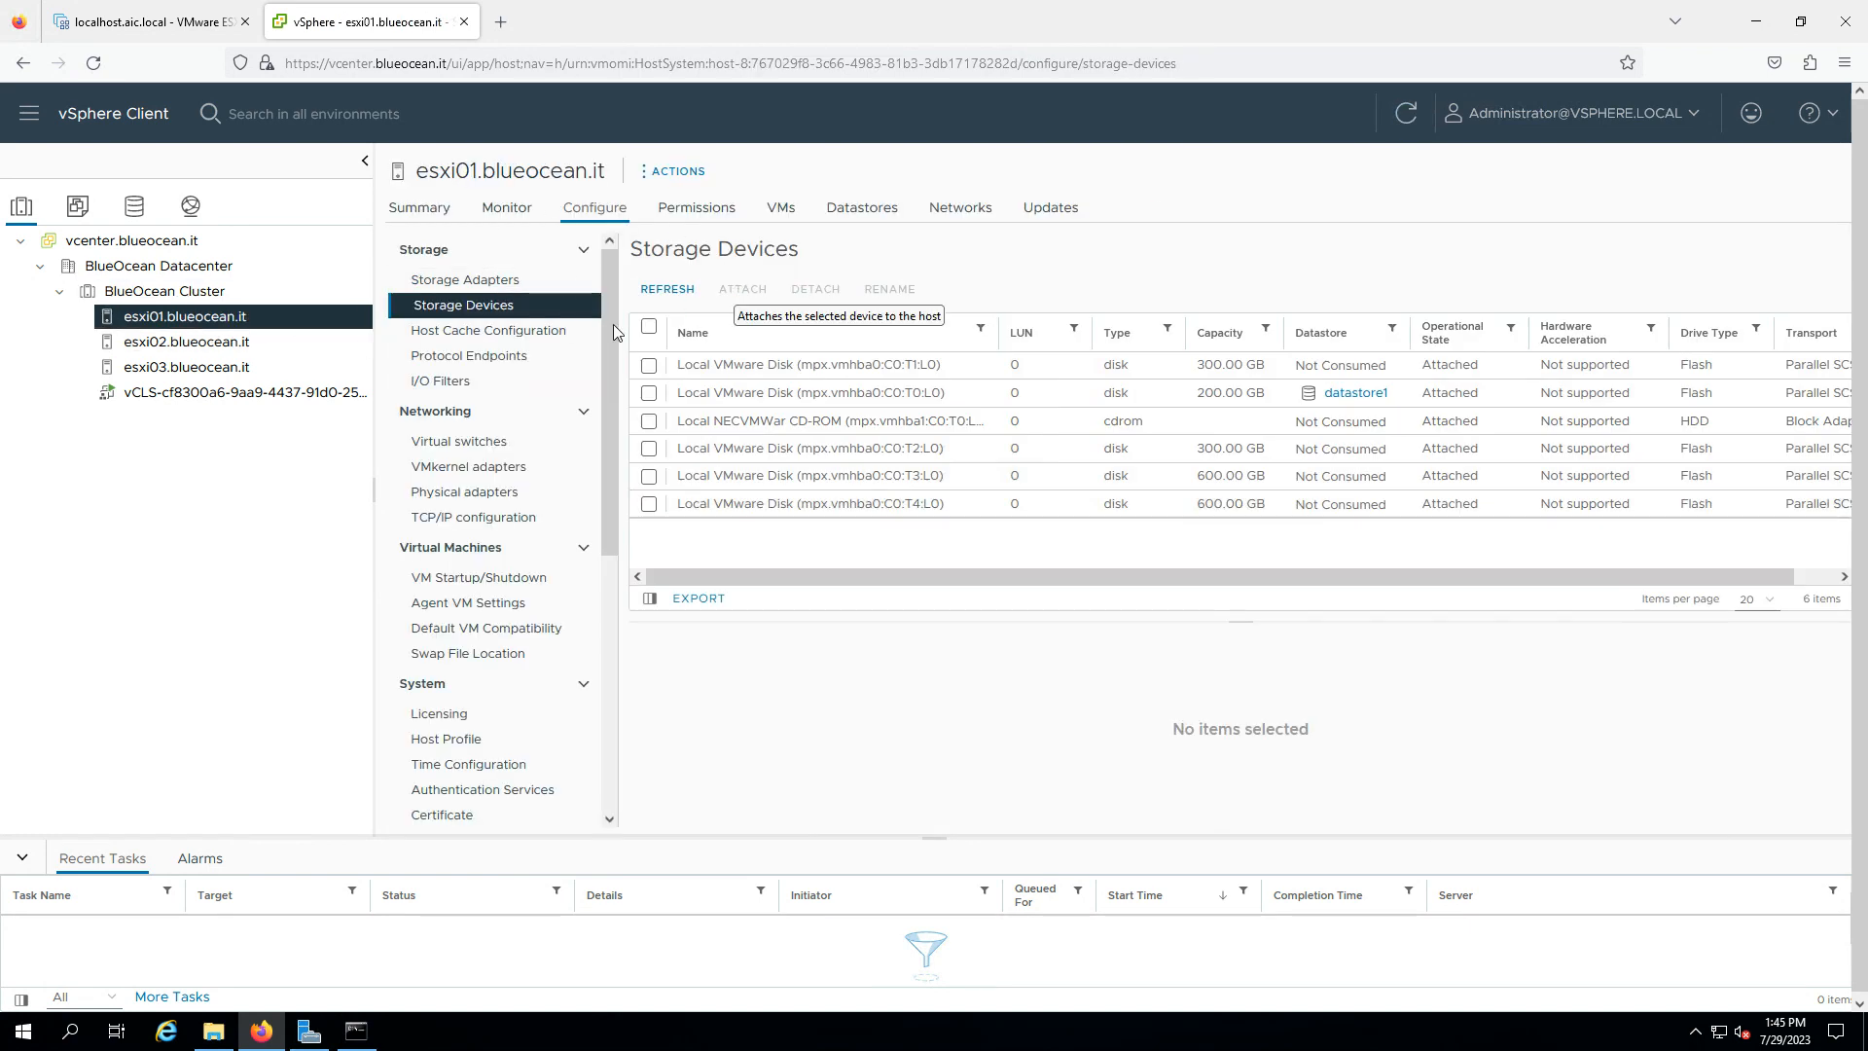
- Review esxi01's vSwitch0 and physical adapters, then bring up the lab network diagram
click(494, 451)
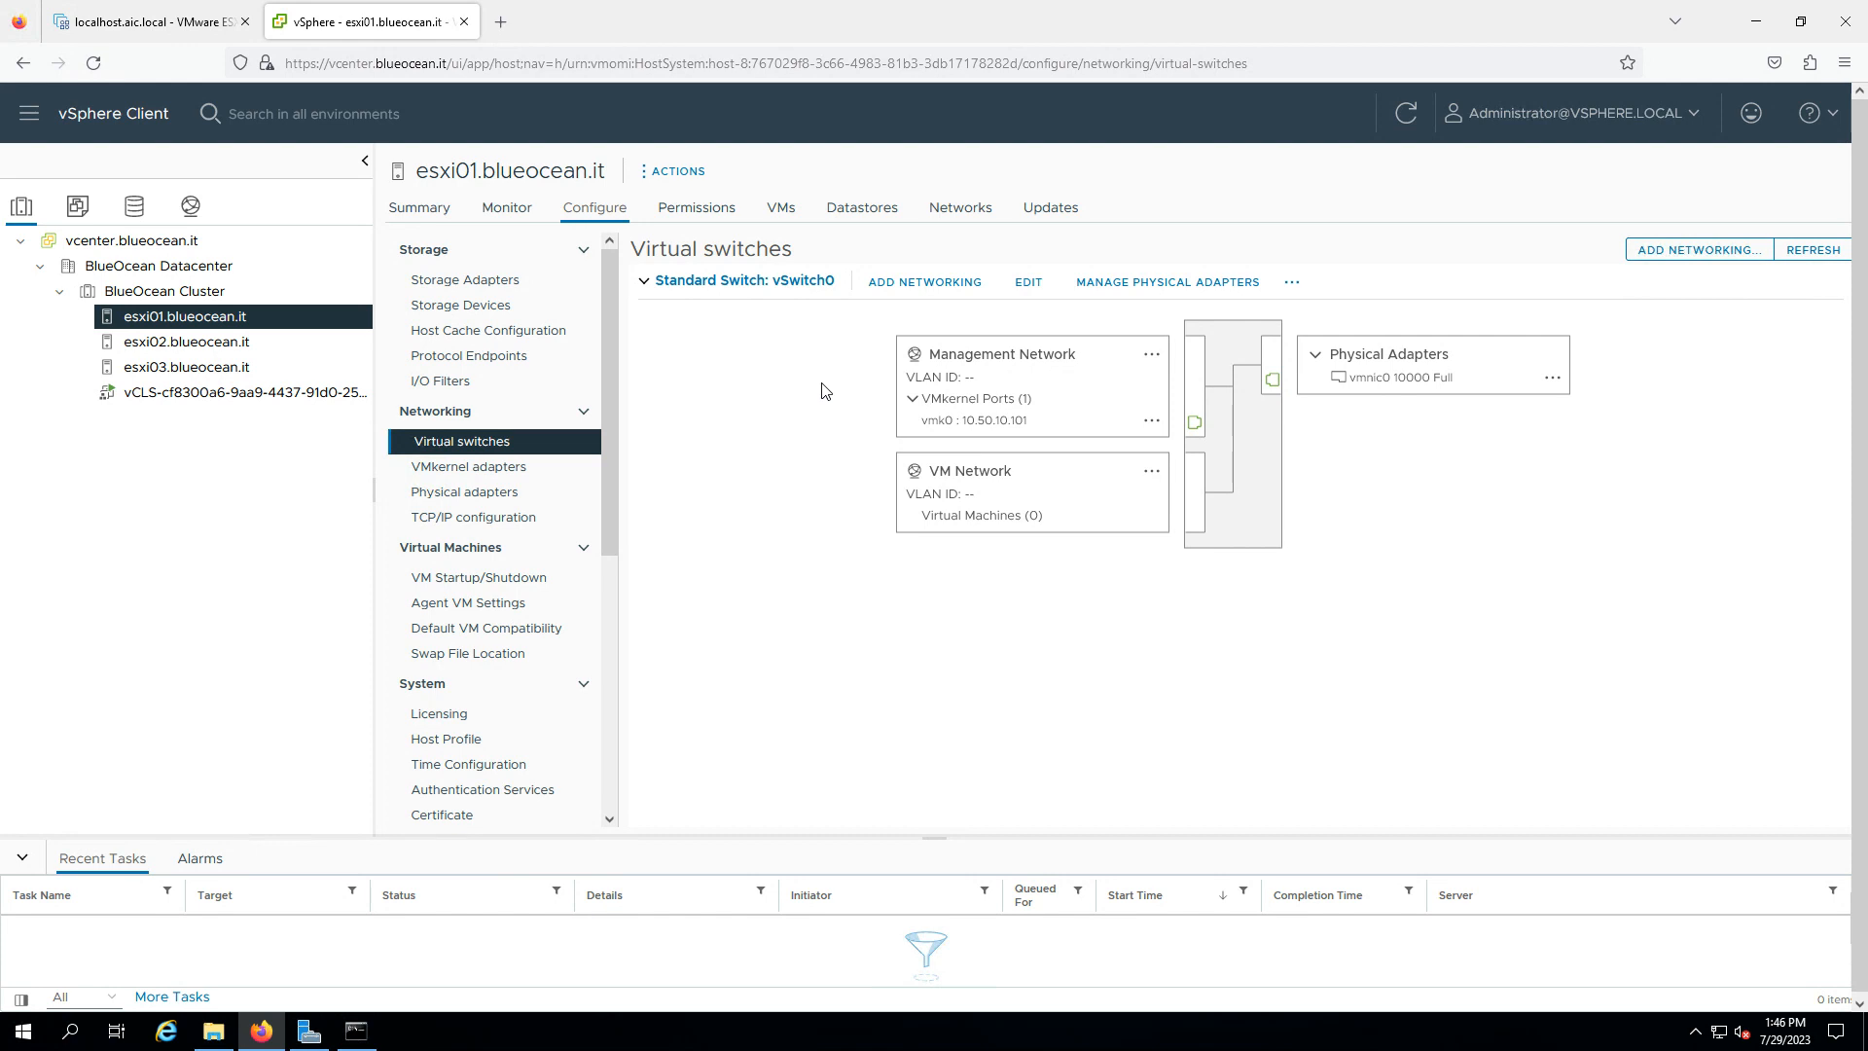
click(465, 494)
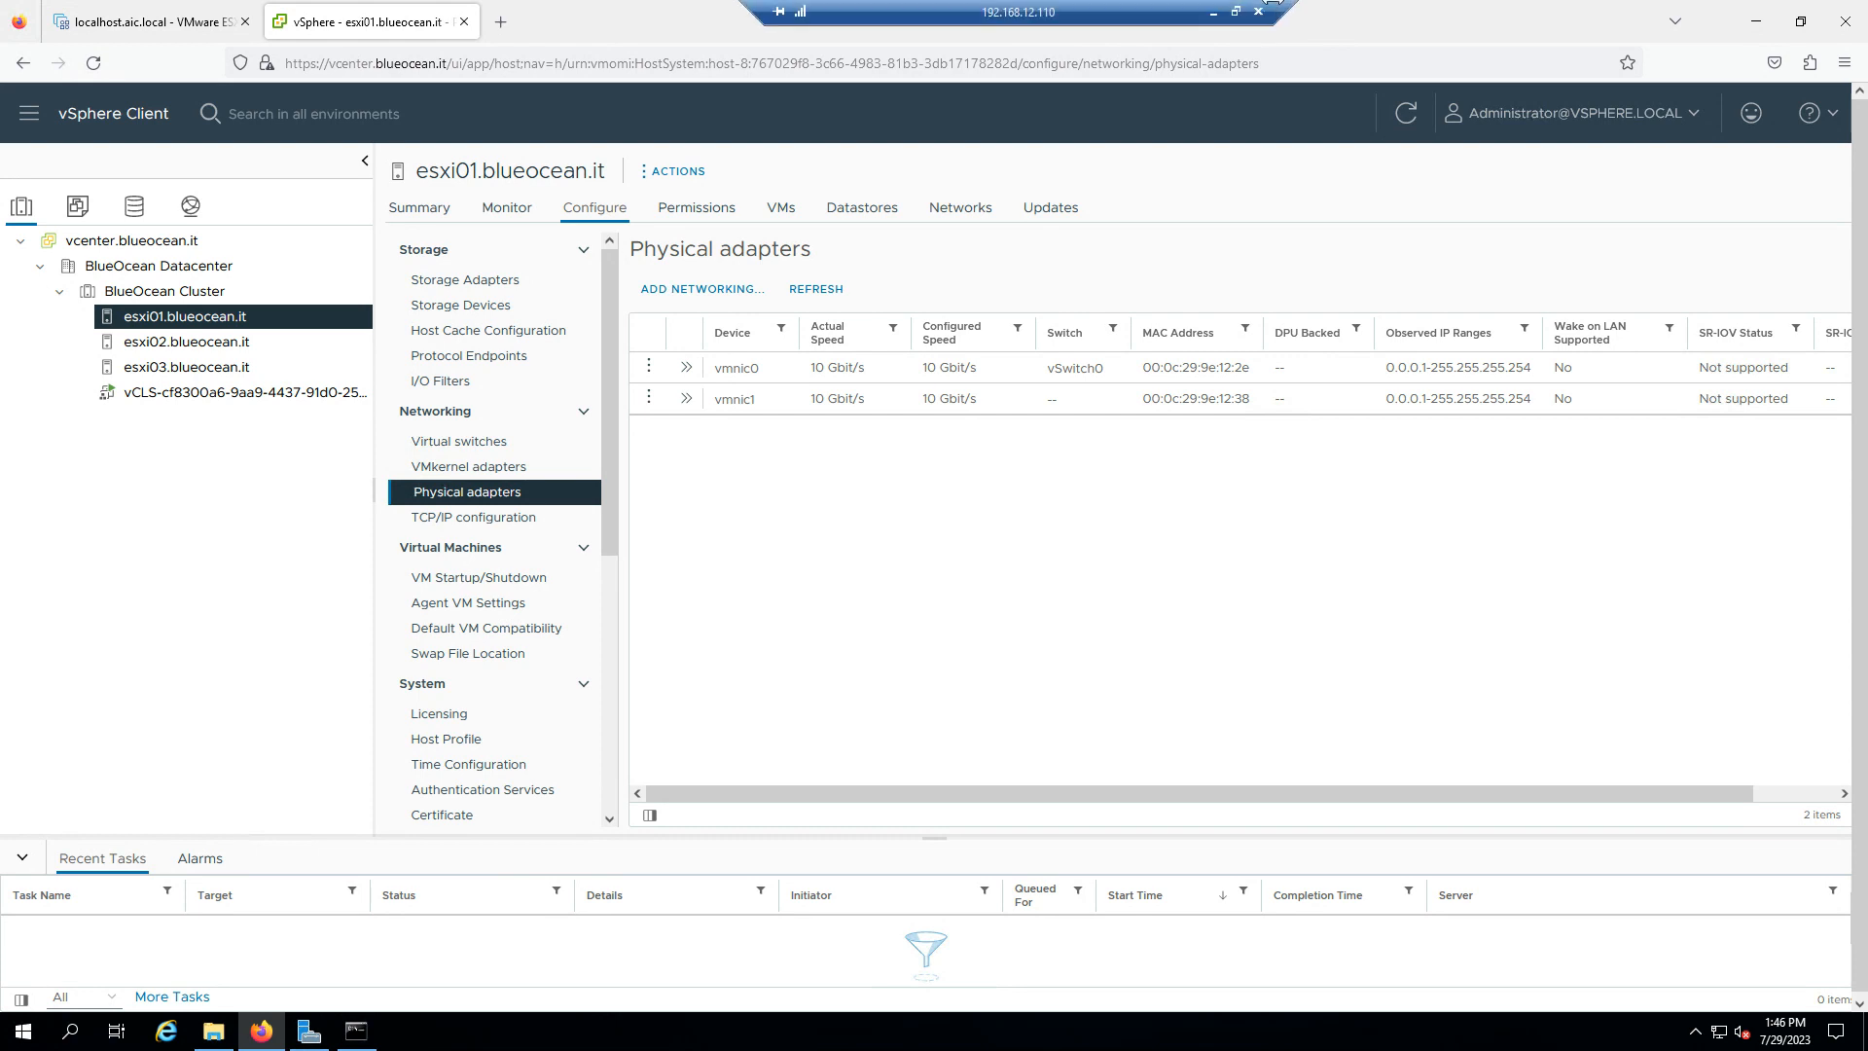
click(1213, 14)
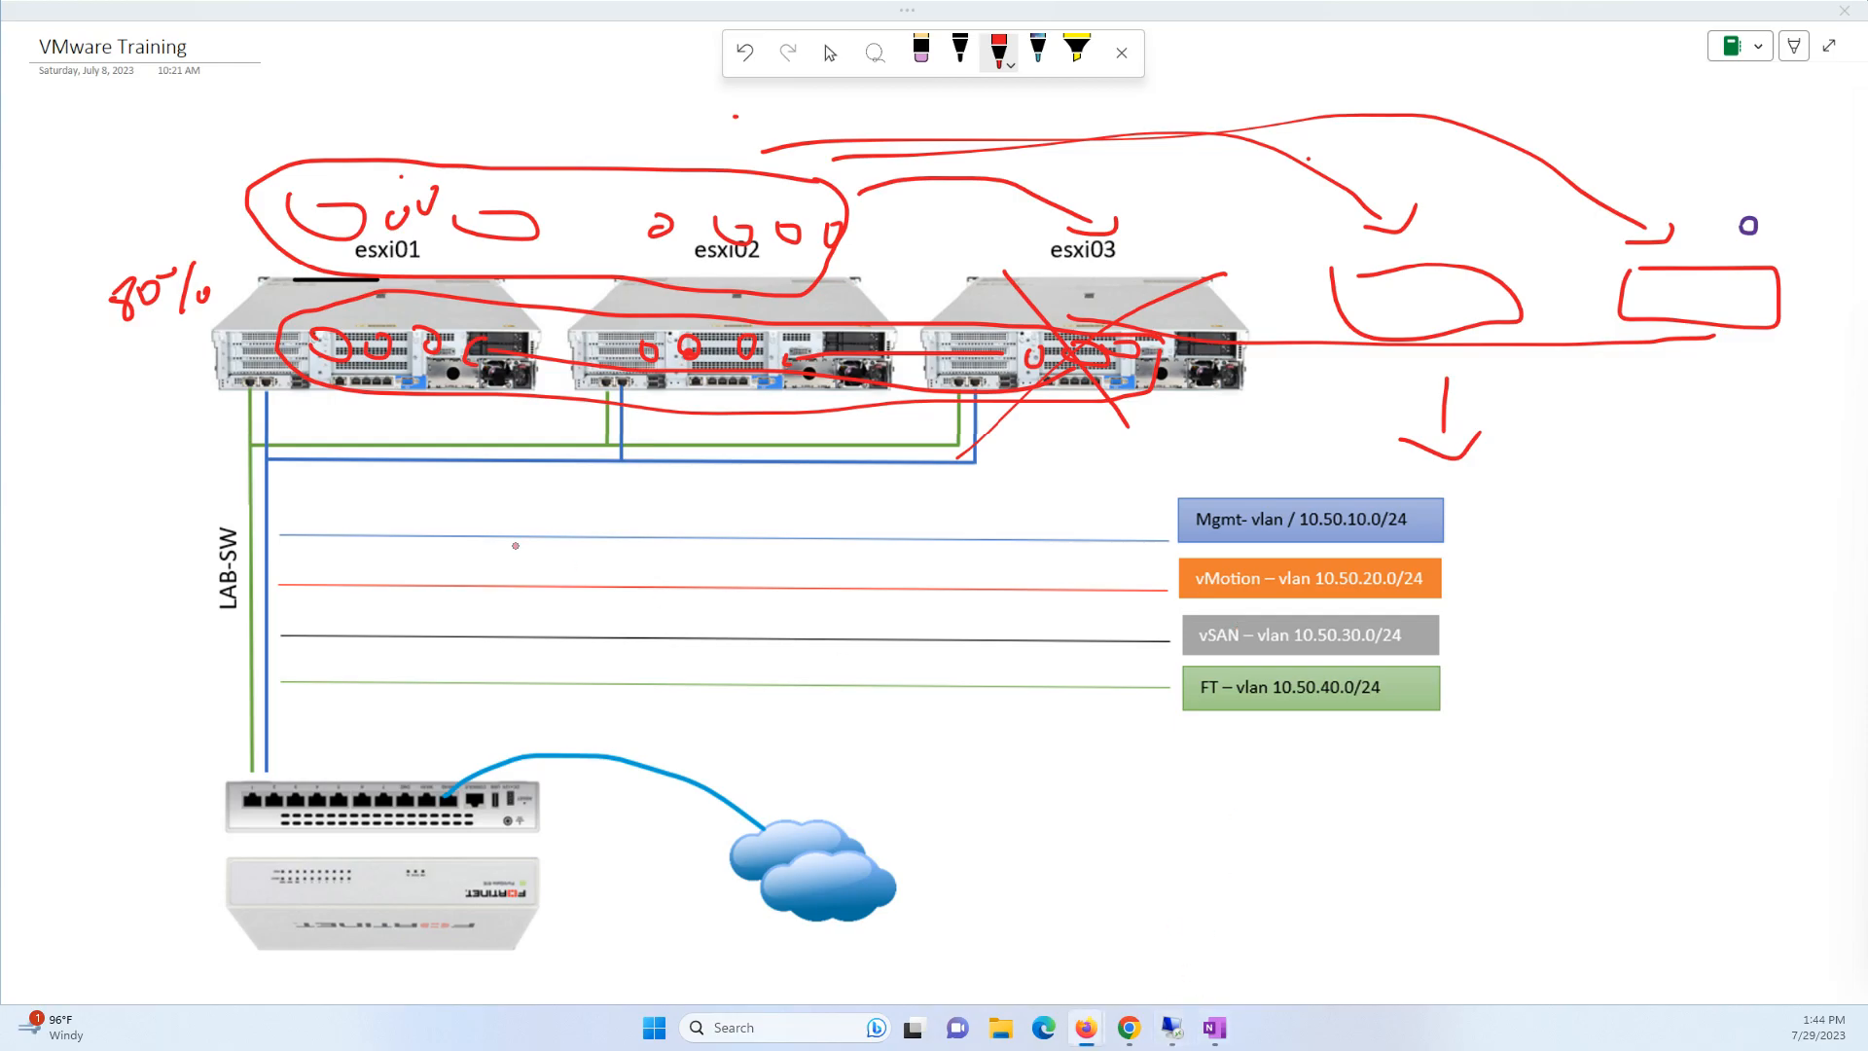
- Erase the old ink scribbles over the servers on the lab diagram
drag(815, 81, 17, 336)
click(920, 51)
mouse_move(455, 156)
mouse_down()
mouse_move(301, 232)
mouse_move(526, 227)
mouse_move(100, 312)
mouse_move(433, 348)
mouse_move(1256, 346)
mouse_move(1066, 311)
mouse_move(720, 123)
mouse_move(1090, 199)
mouse_move(1104, 289)
mouse_move(1200, 372)
mouse_move(1099, 358)
mouse_move(1723, 275)
mouse_move(1727, 234)
mouse_move(1272, 196)
mouse_move(1314, 166)
mouse_move(1460, 492)
mouse_up()
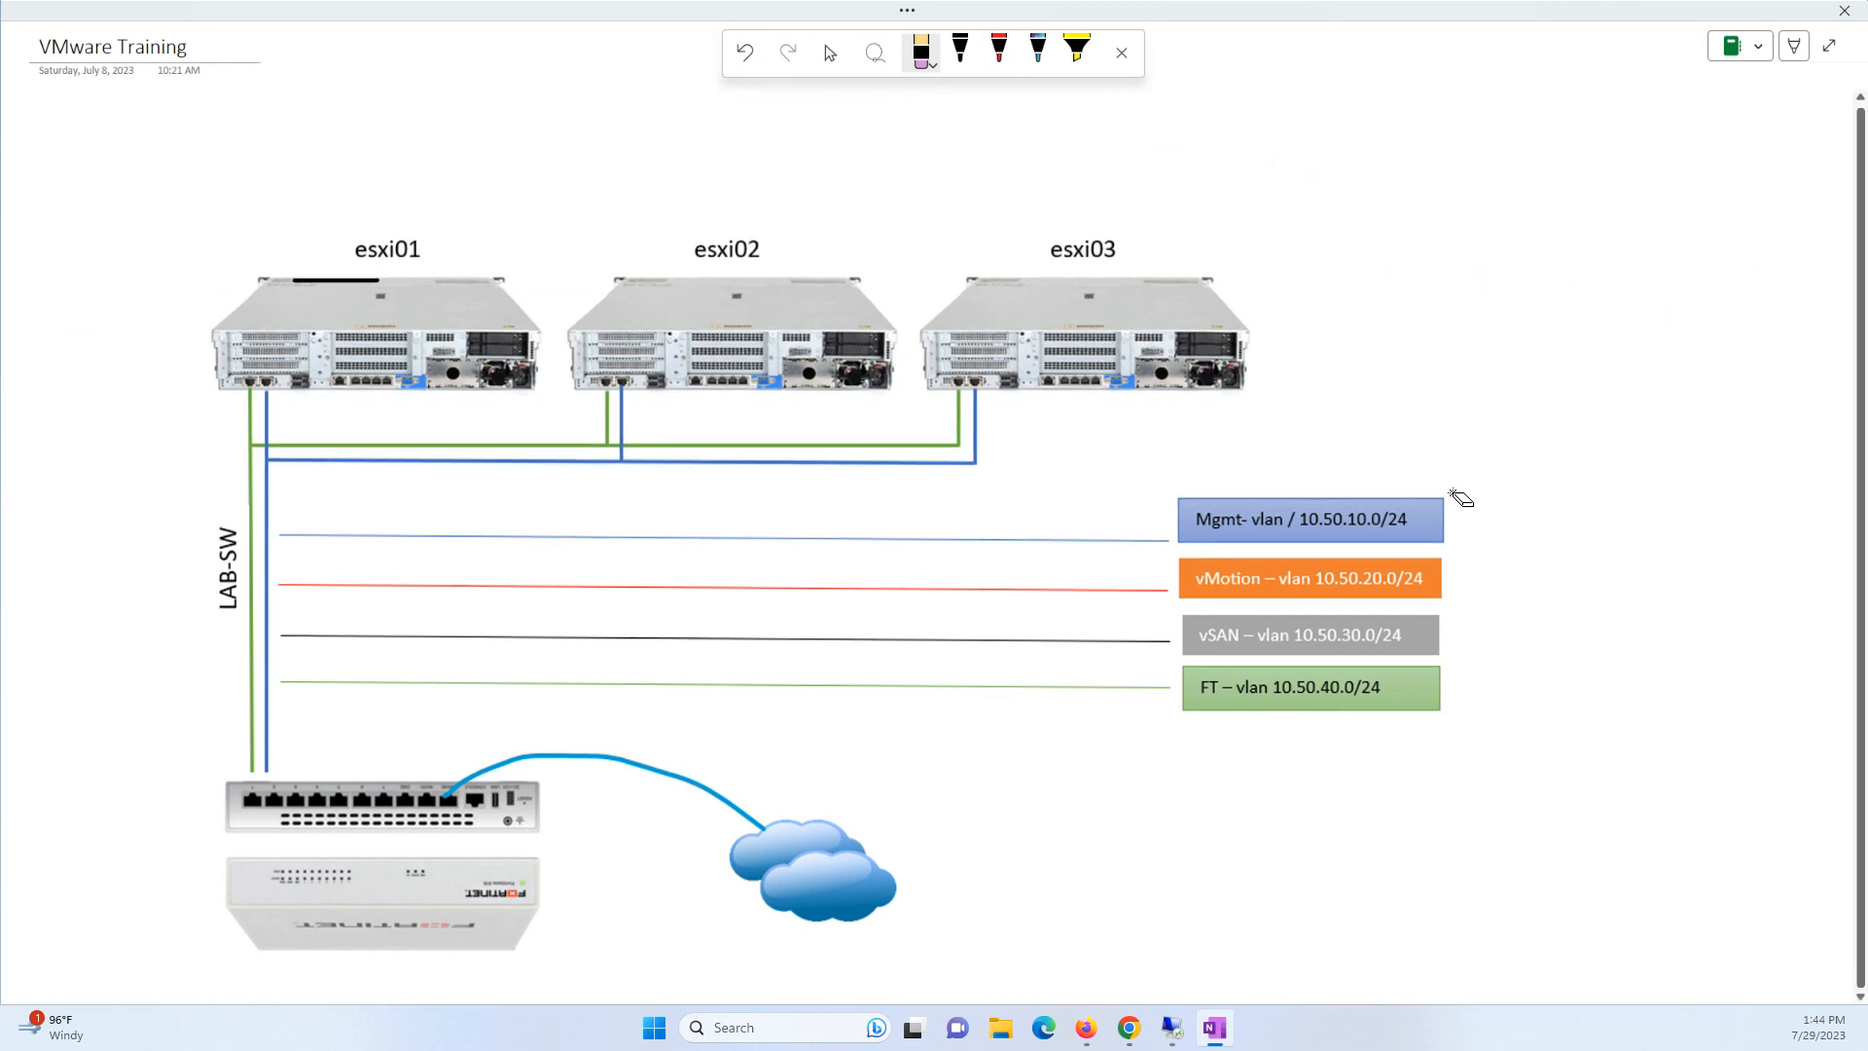
- Circle the network ports of esxi01, esxi02 and esxi03 in red, then restore vSphere
click(1000, 50)
mouse_move(267, 369)
mouse_down()
mouse_move(236, 379)
mouse_move(292, 399)
mouse_move(283, 368)
mouse_up()
mouse_move(633, 368)
mouse_down()
mouse_move(577, 400)
mouse_move(644, 370)
mouse_up()
mouse_move(990, 361)
mouse_down()
mouse_move(947, 412)
mouse_move(983, 379)
mouse_up()
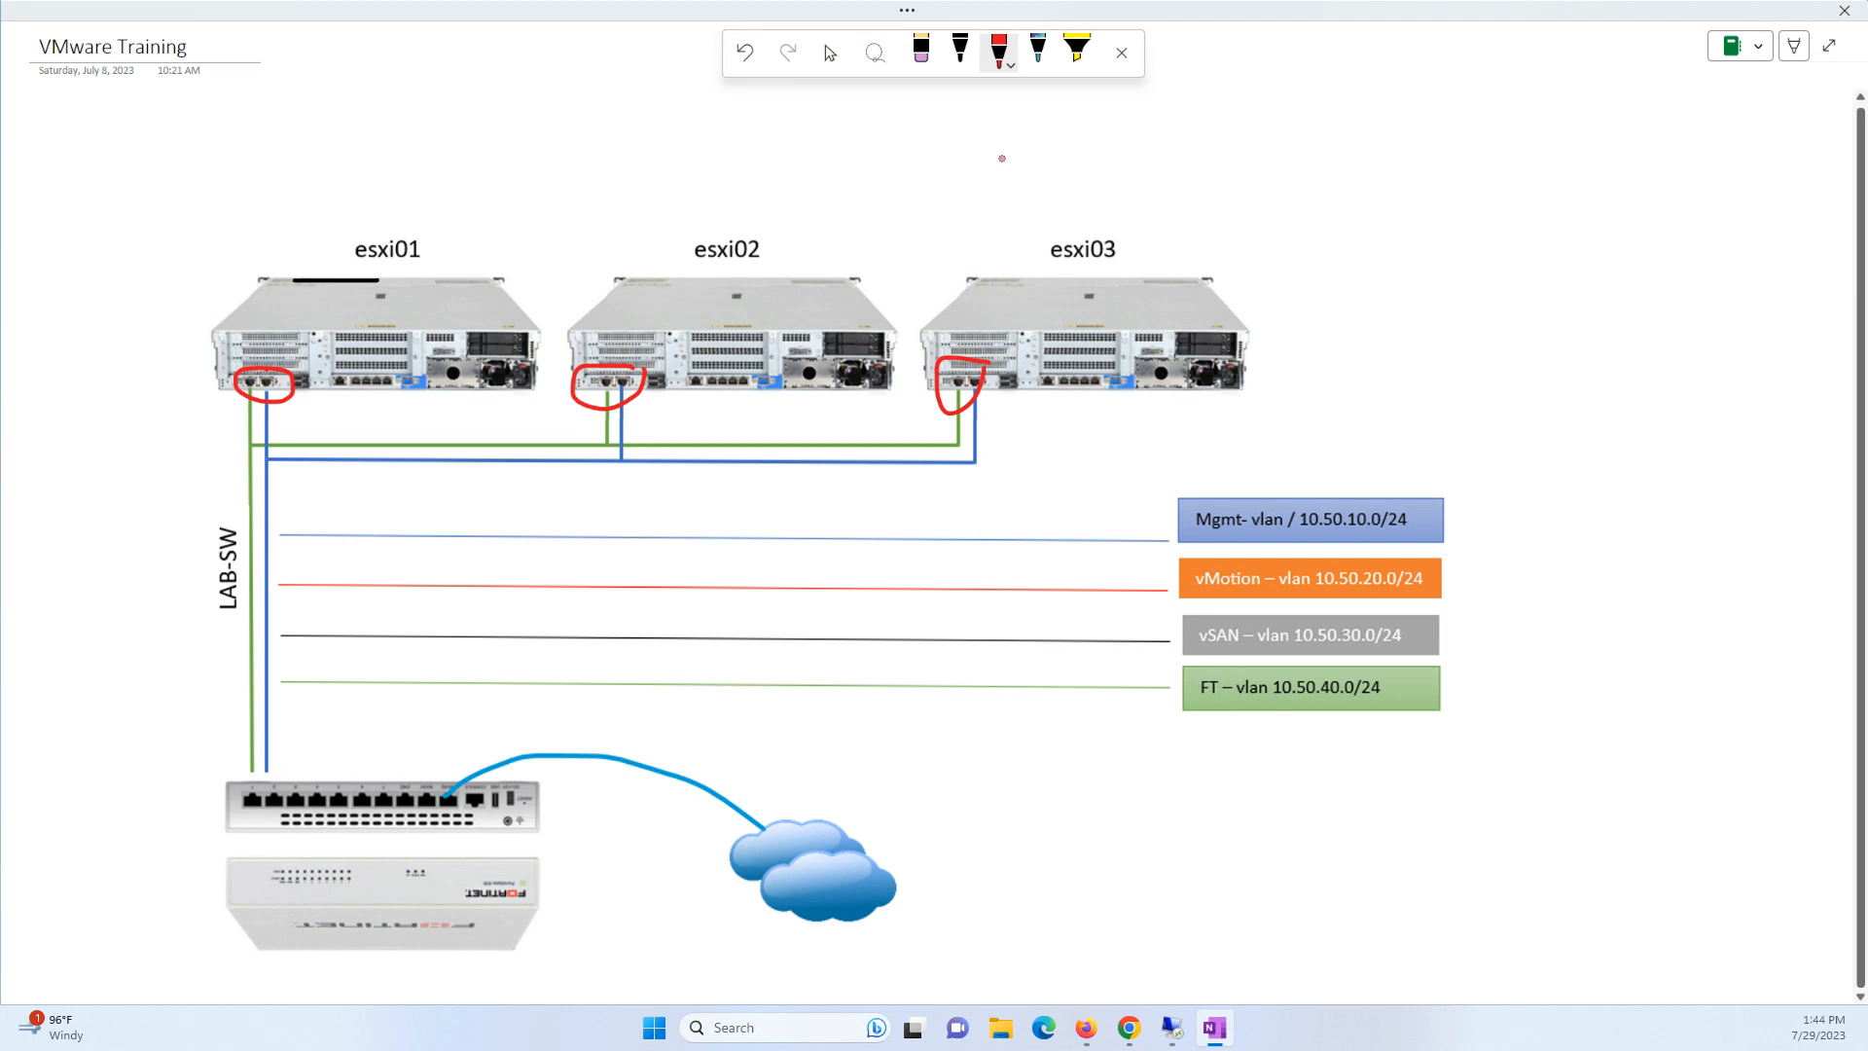
click(1173, 1028)
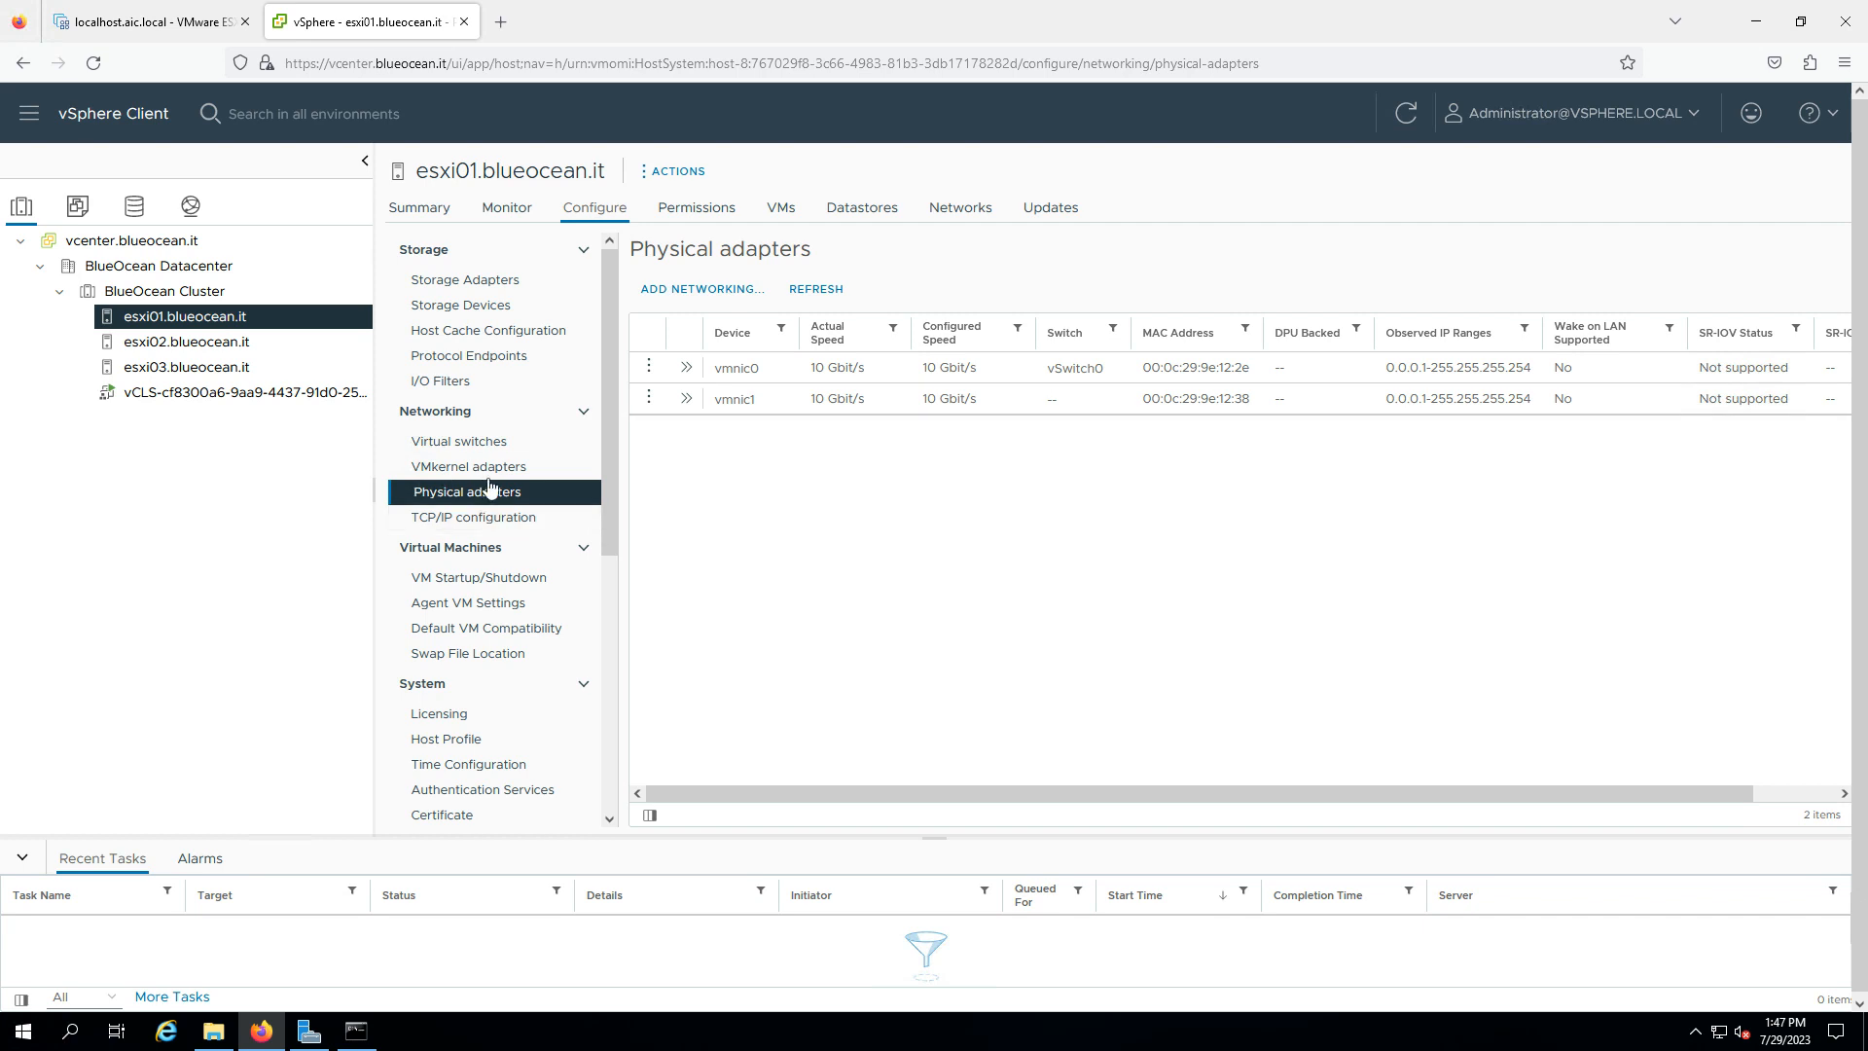
- Show esxi01's virtual switches, open and cancel Add Networking, then view esxi02's switches
click(471, 440)
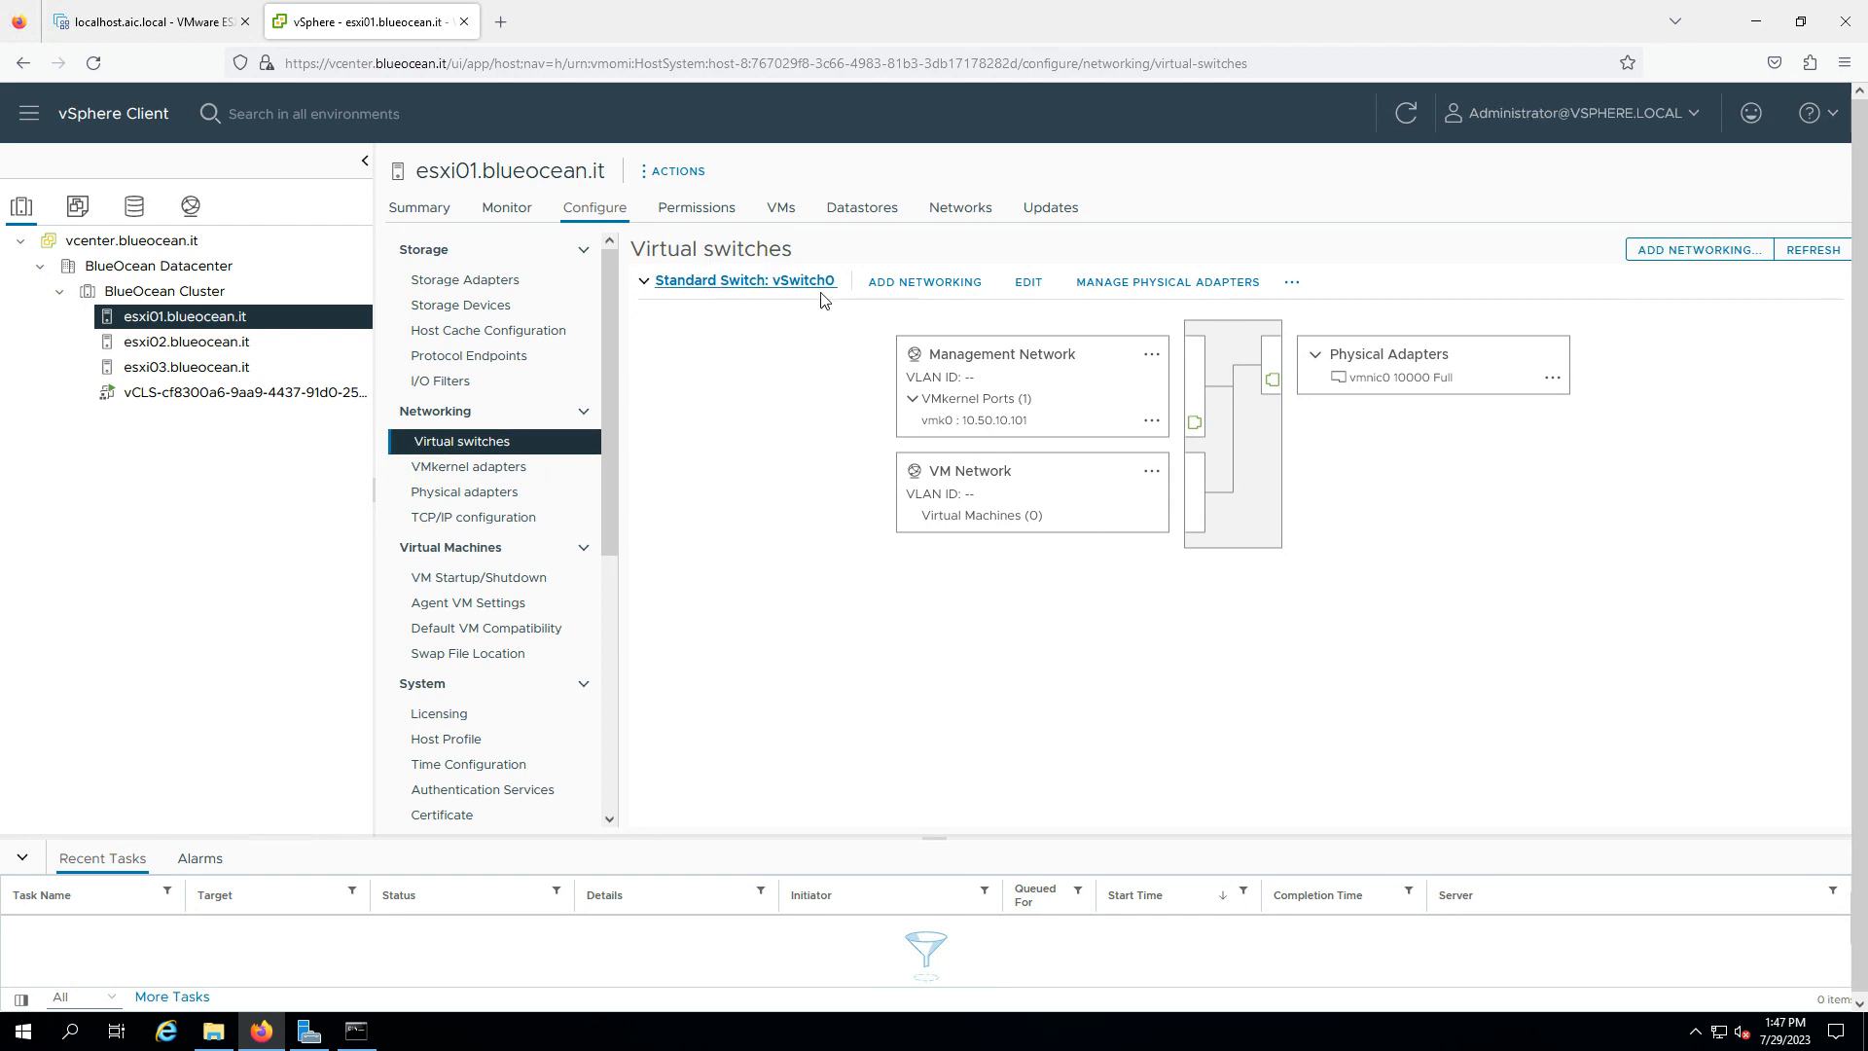
click(1717, 252)
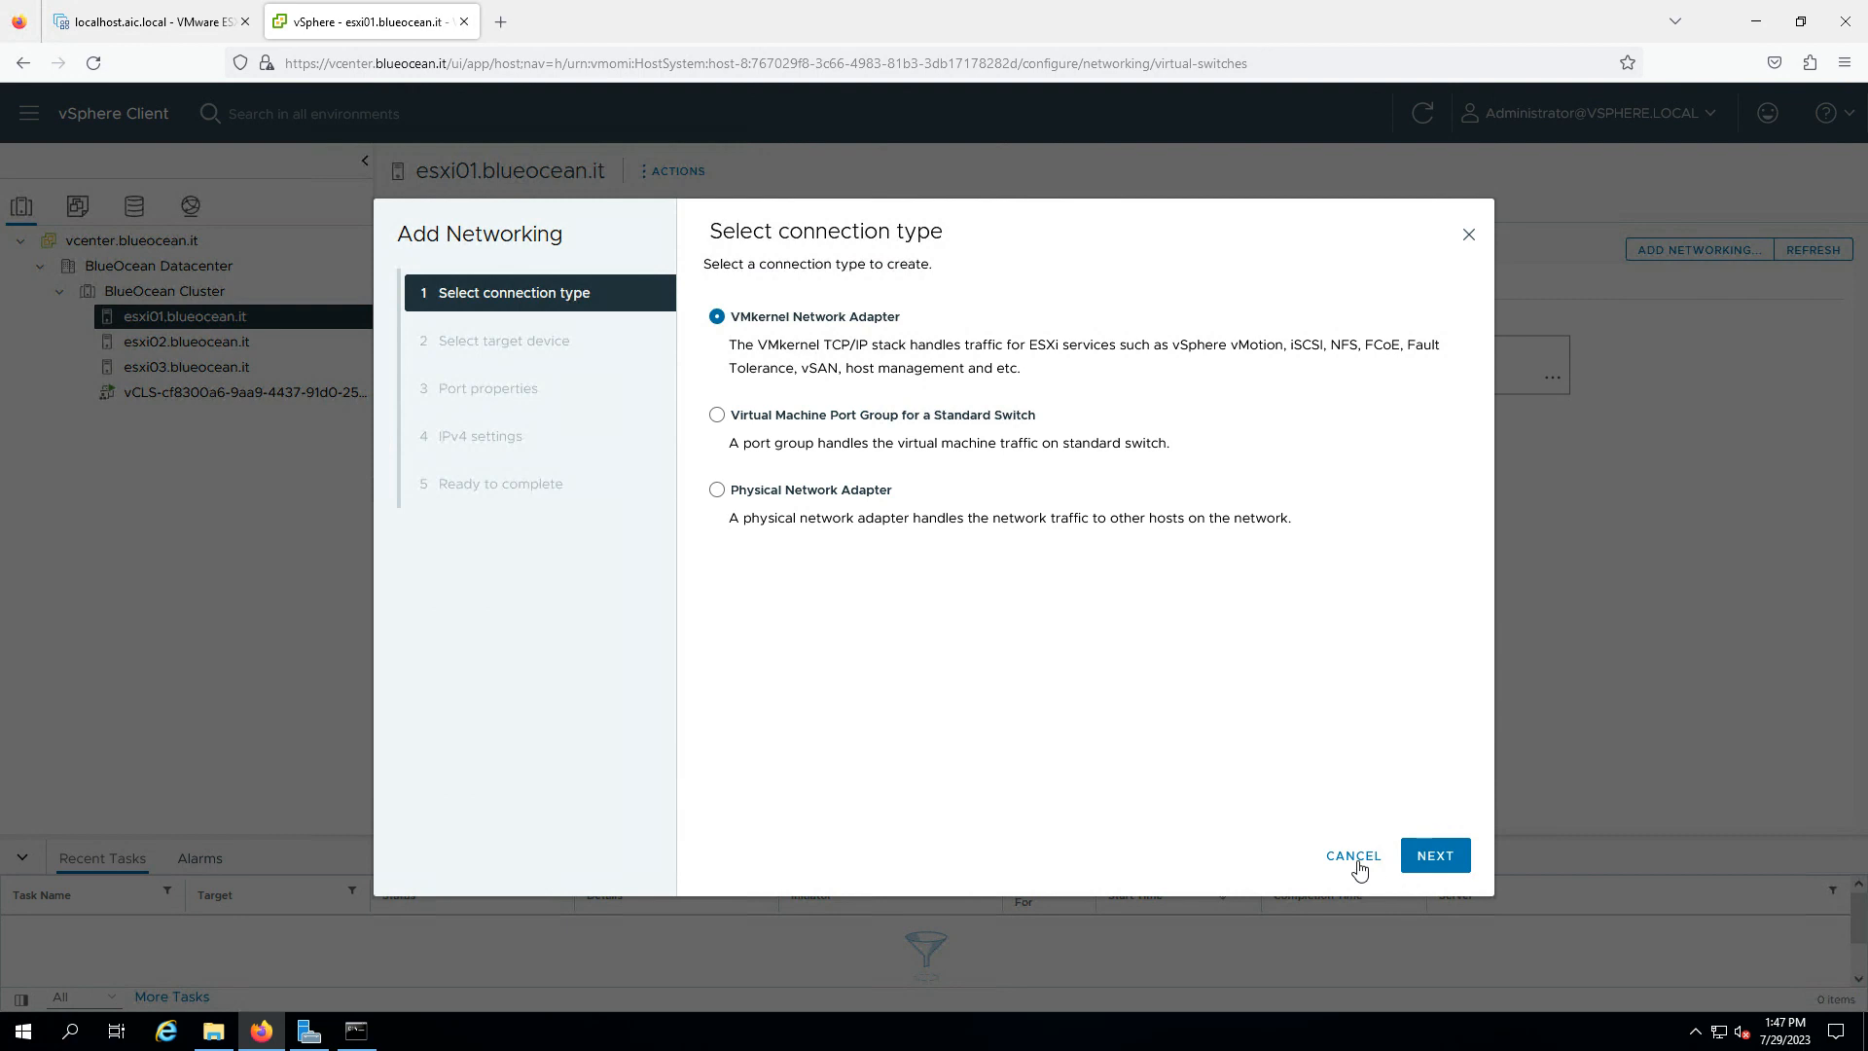
click(1355, 862)
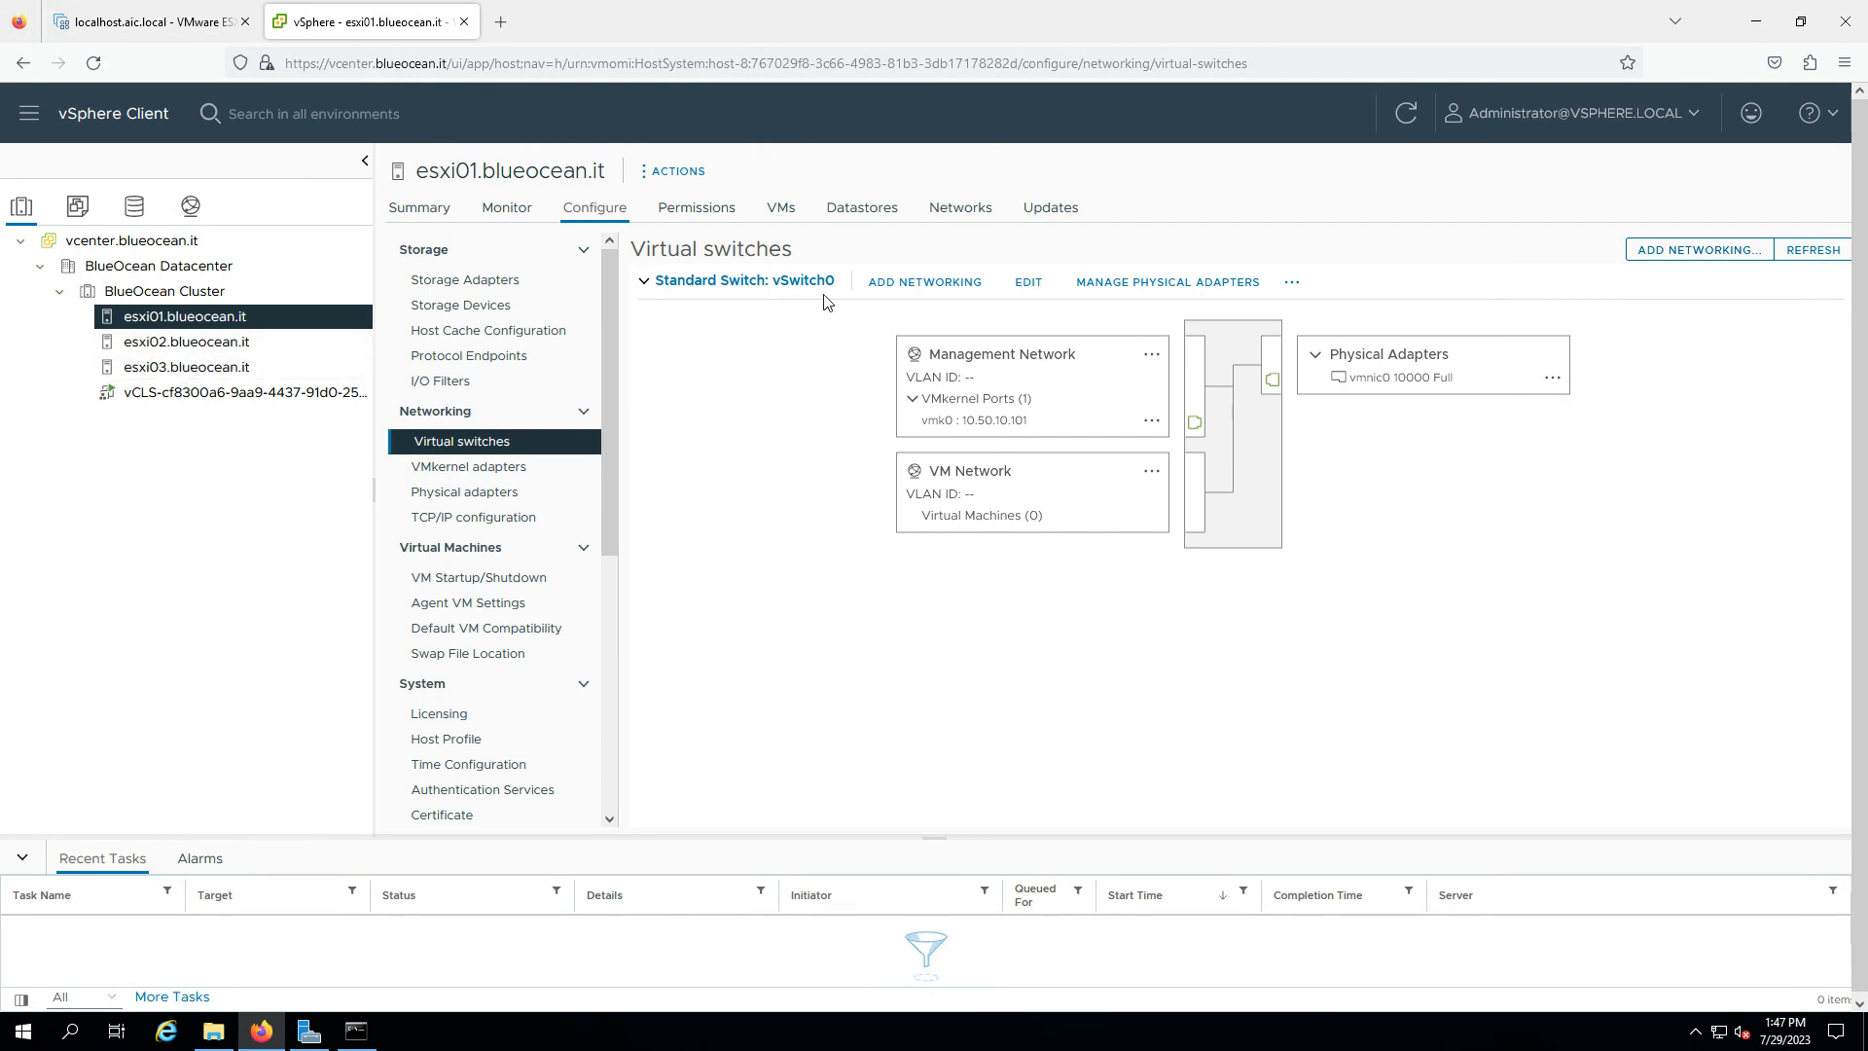
click(149, 345)
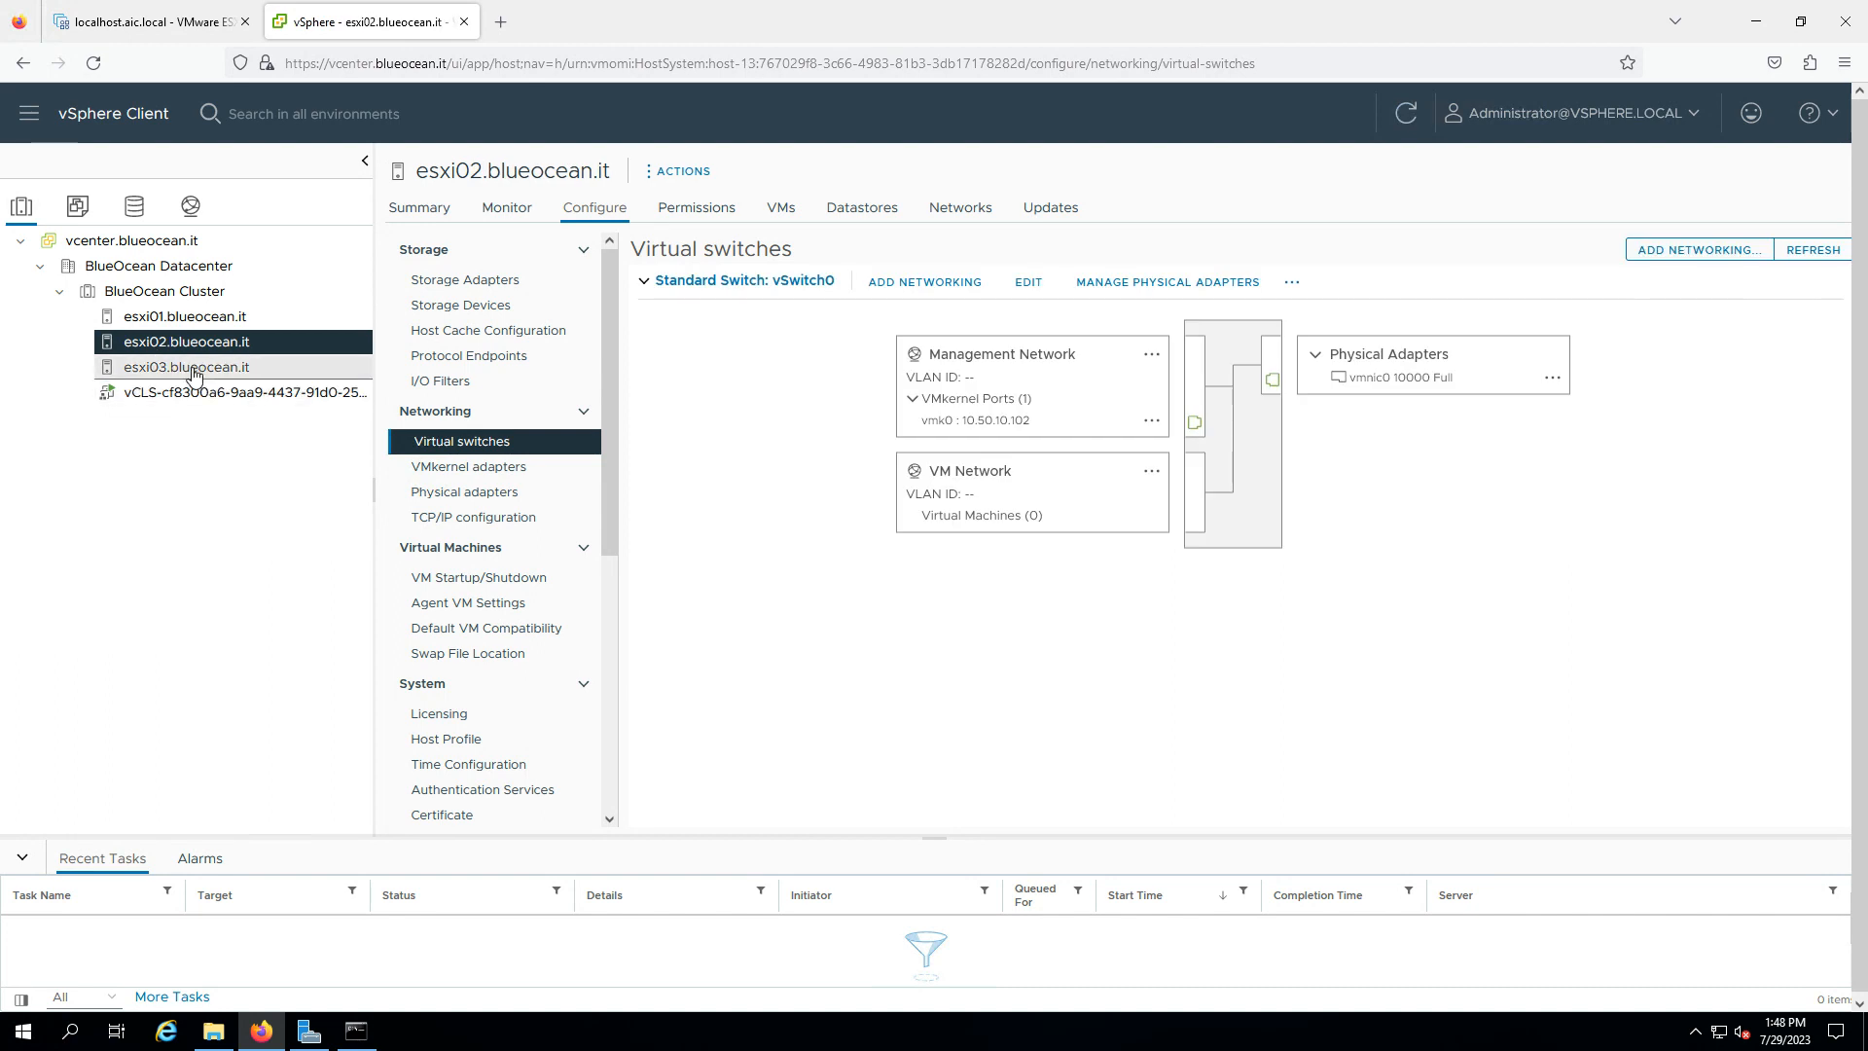
click(192, 370)
click(187, 317)
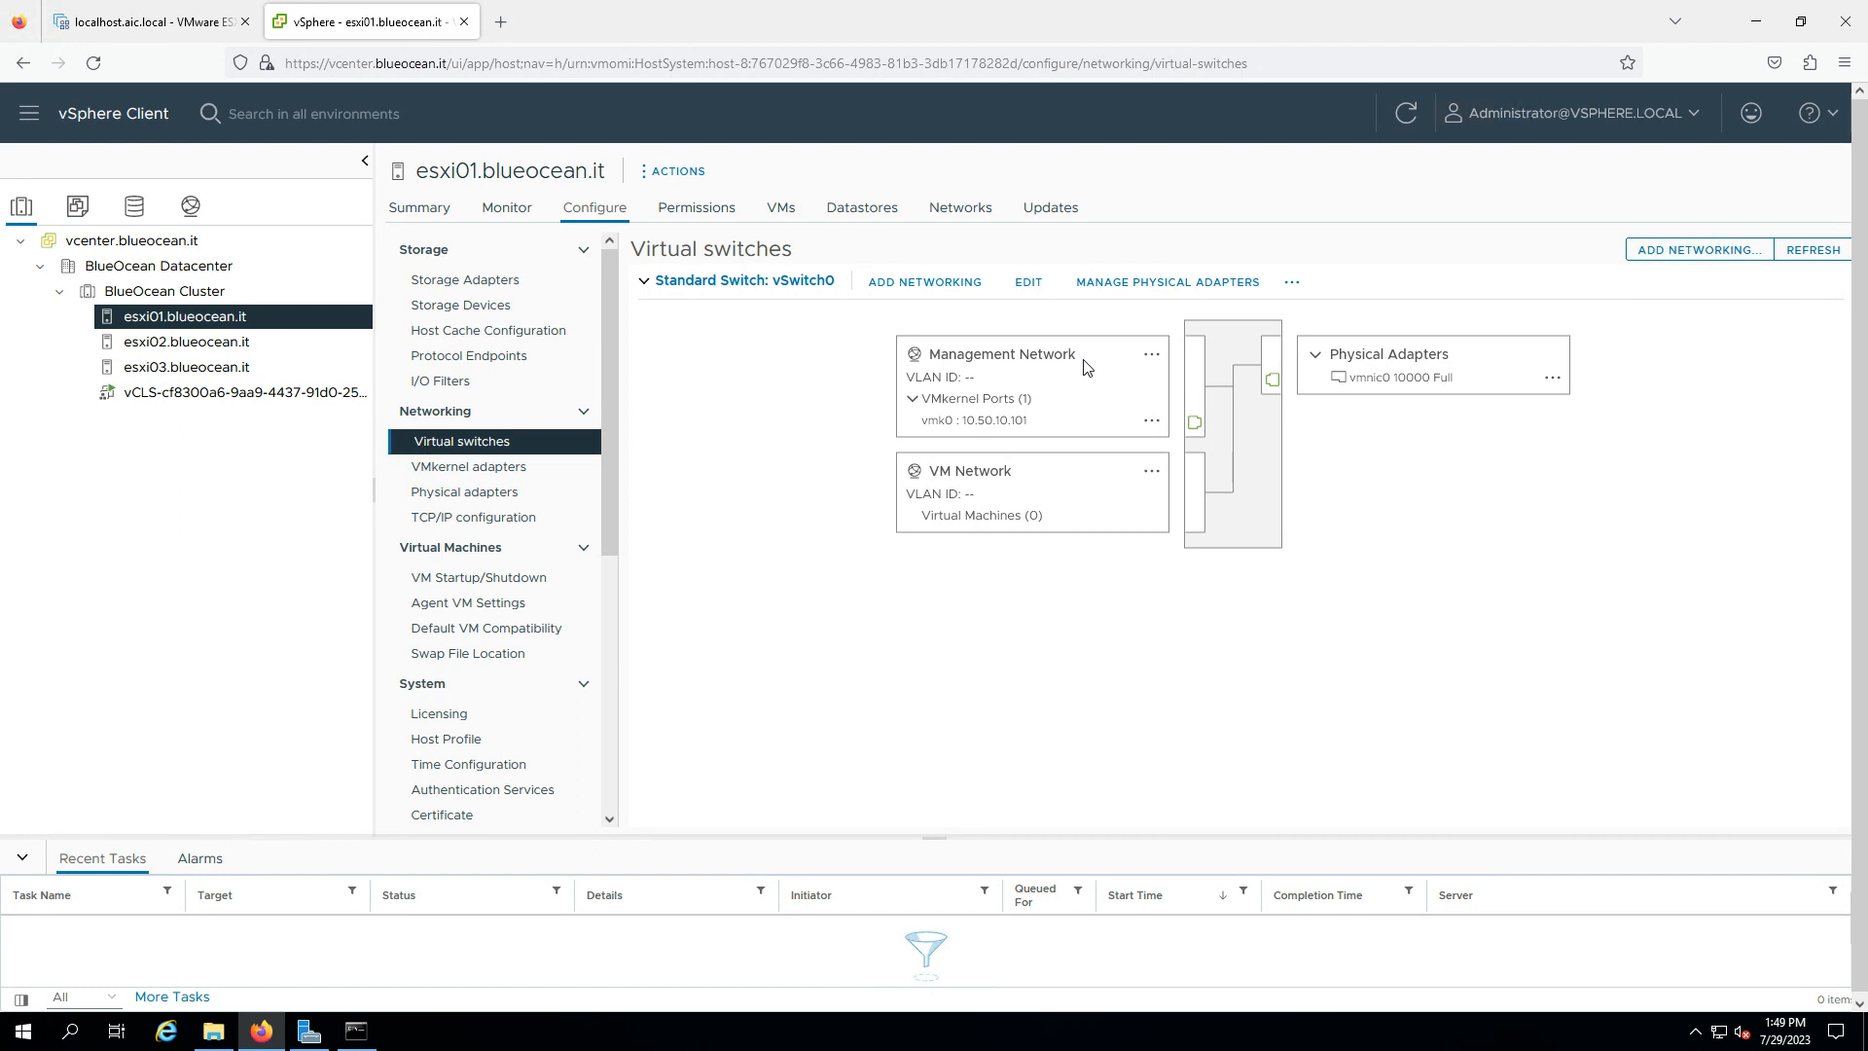
- Load the host address 10.50.10.101 in a new Firefox tab
click(511, 29)
text(10.50.1)
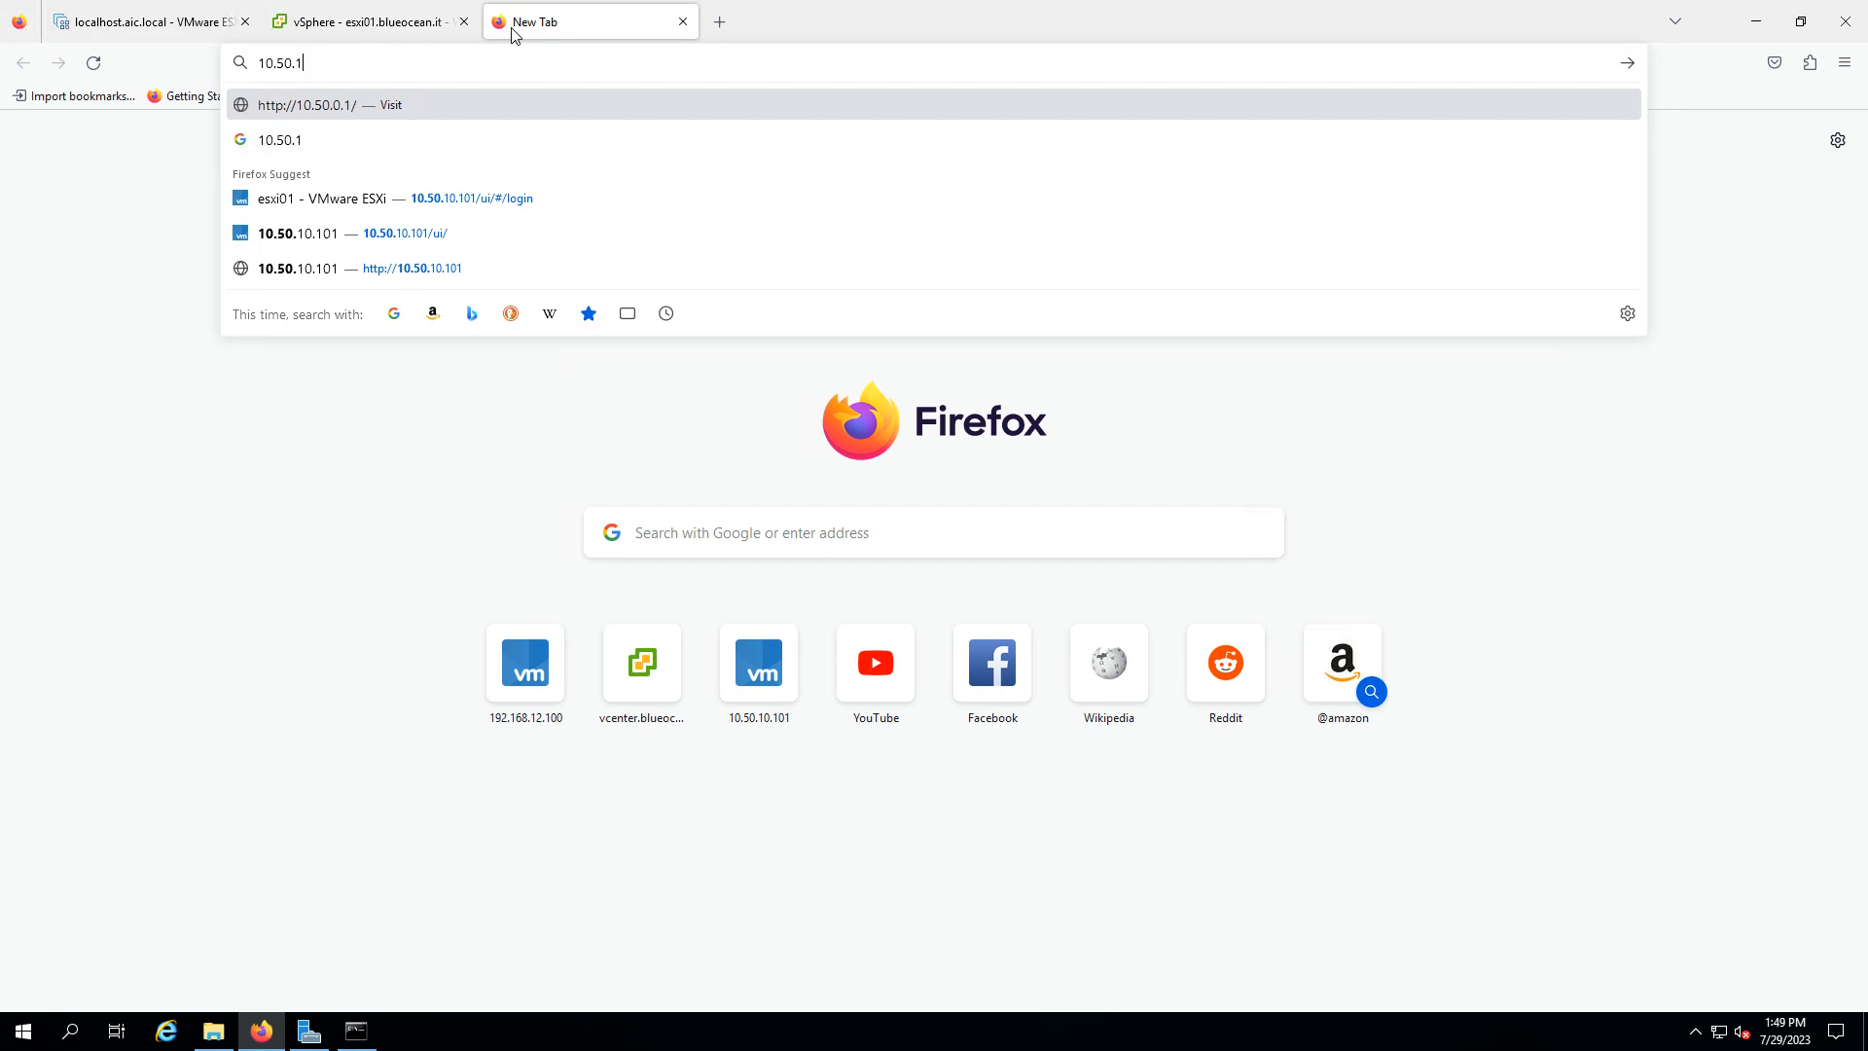
text(0.101)
key(Return)
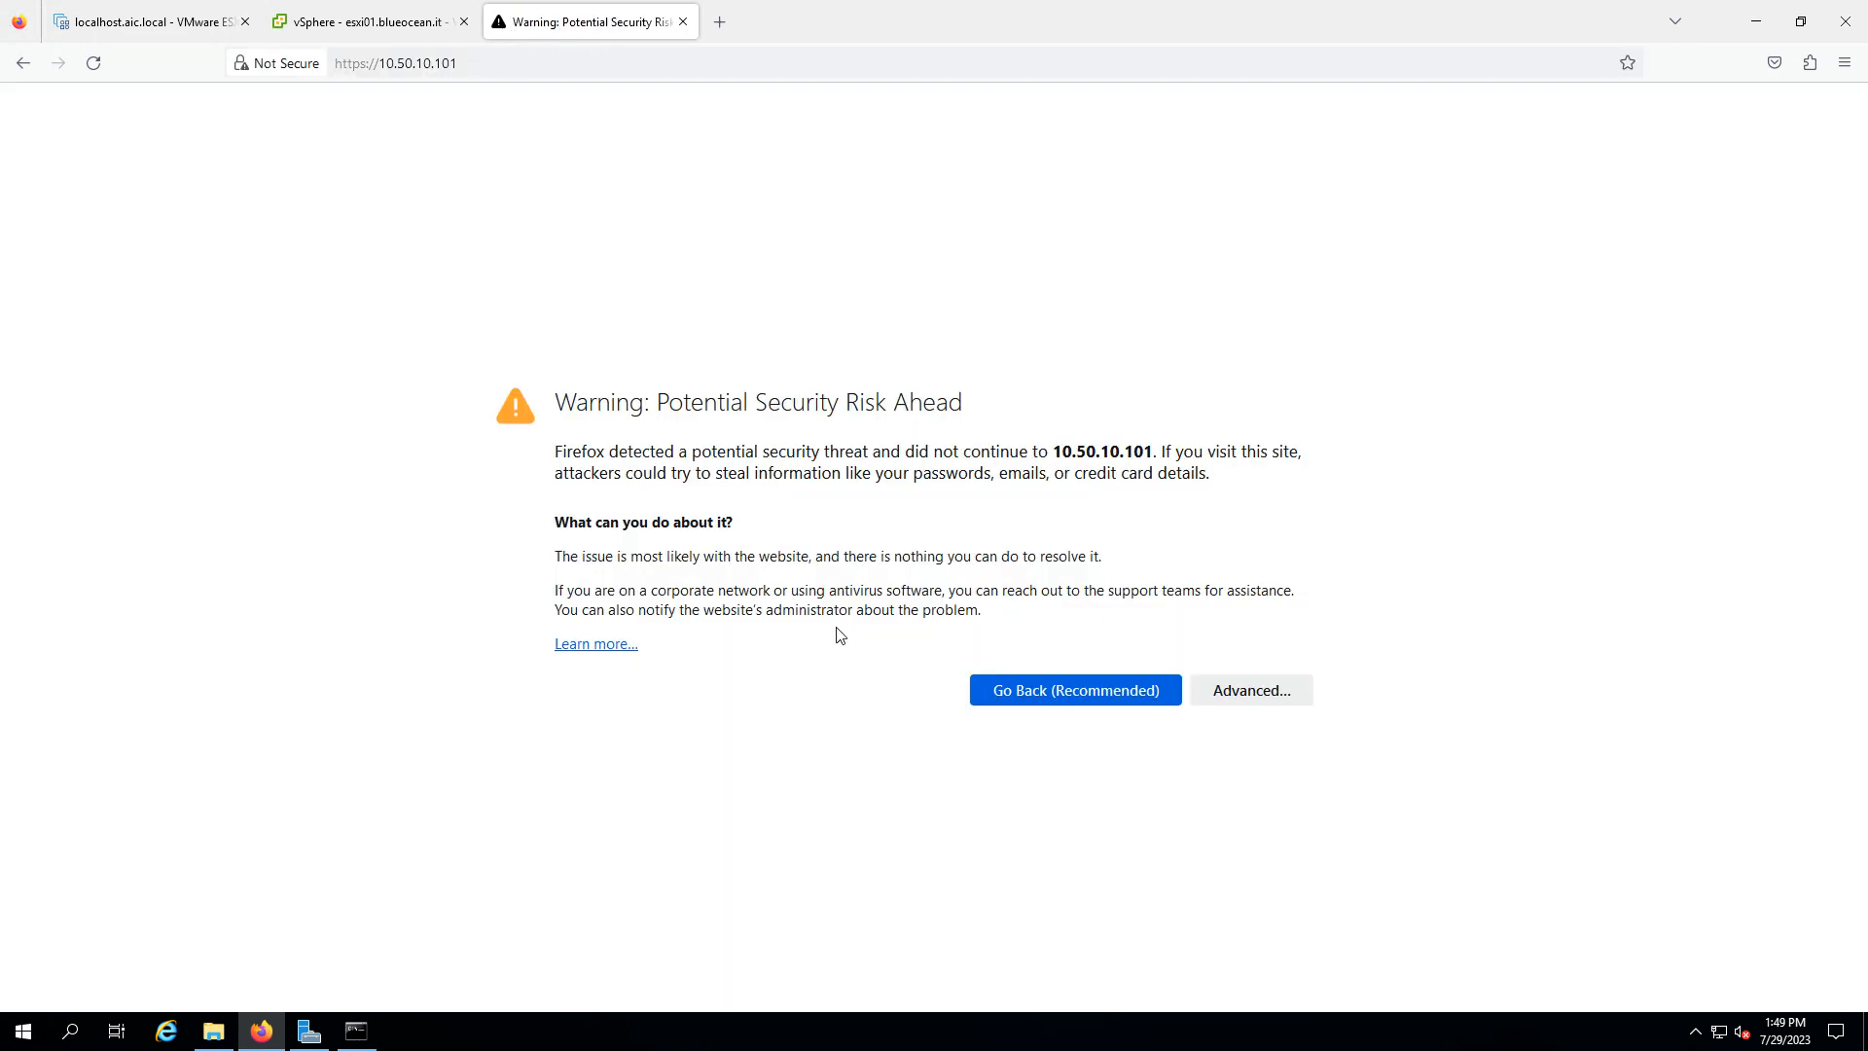
- Accept the certificate risk to reach the ESXi login, then return to the vSphere tab
click(1250, 695)
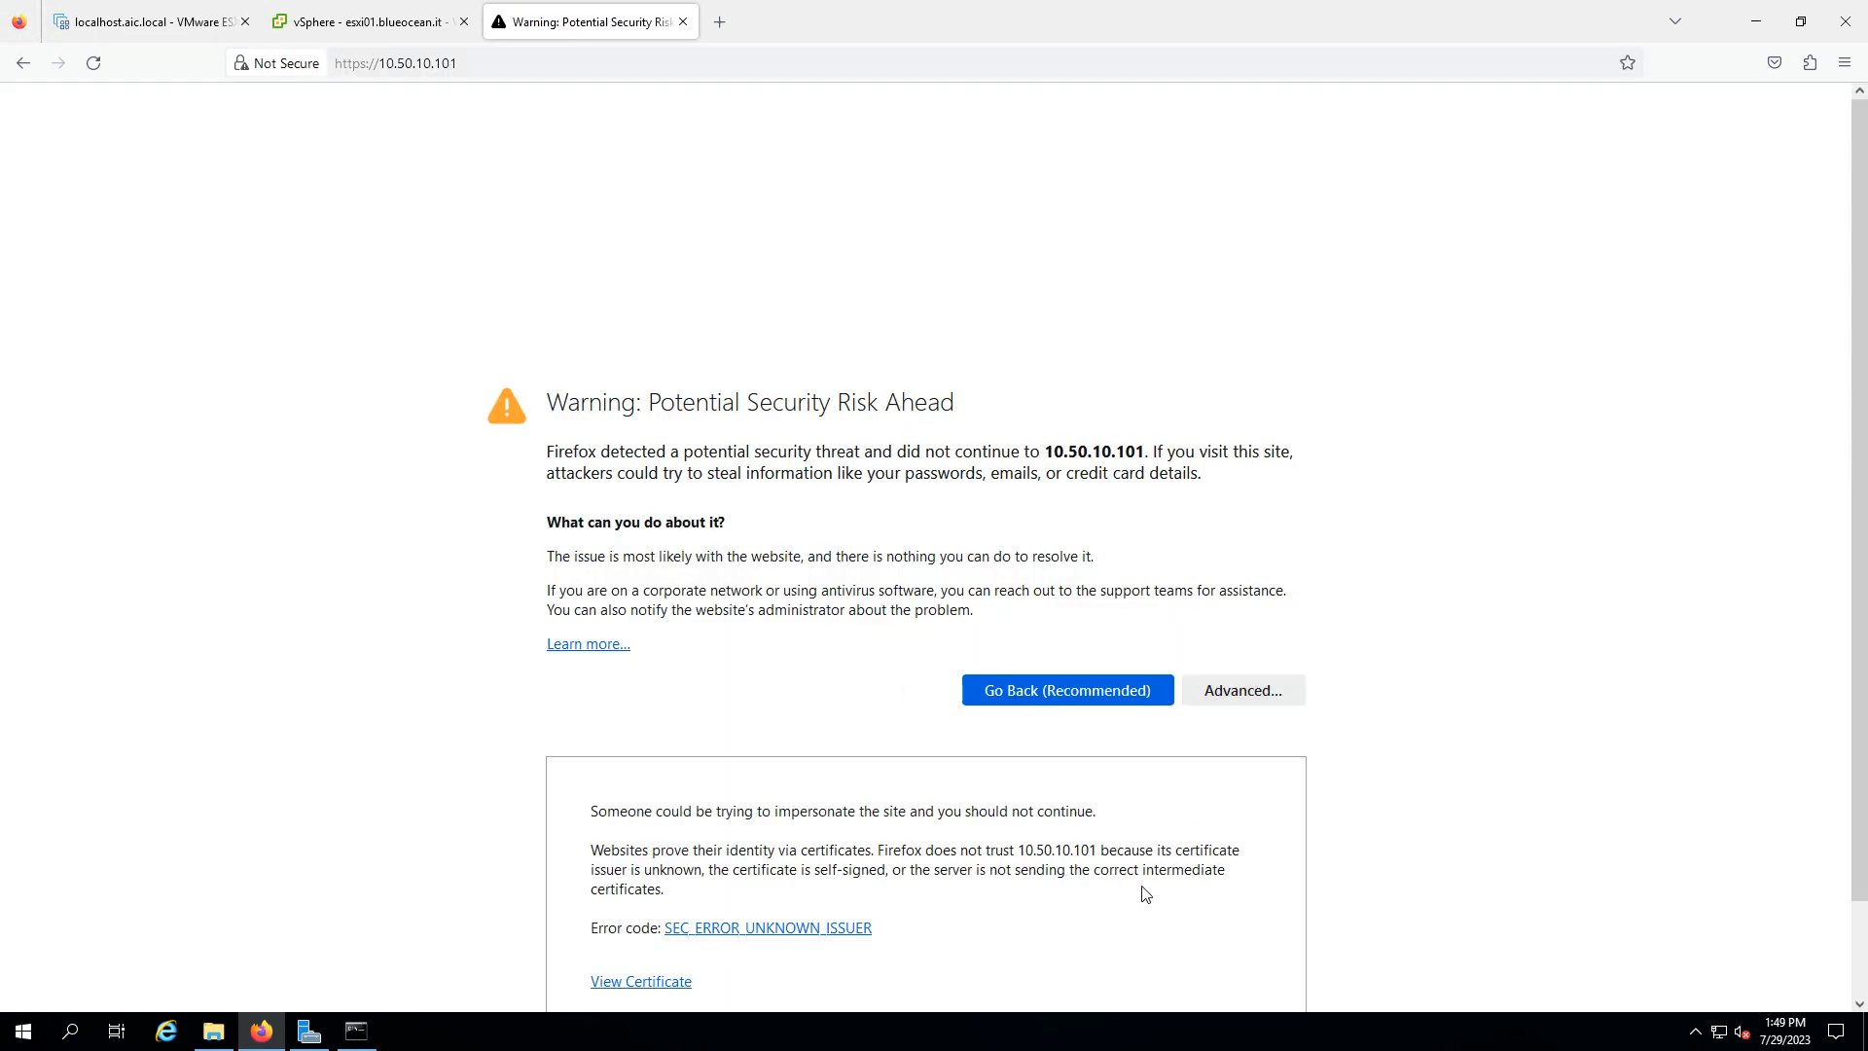
scroll(1145, 893, down, 2)
click(1253, 940)
click(335, 31)
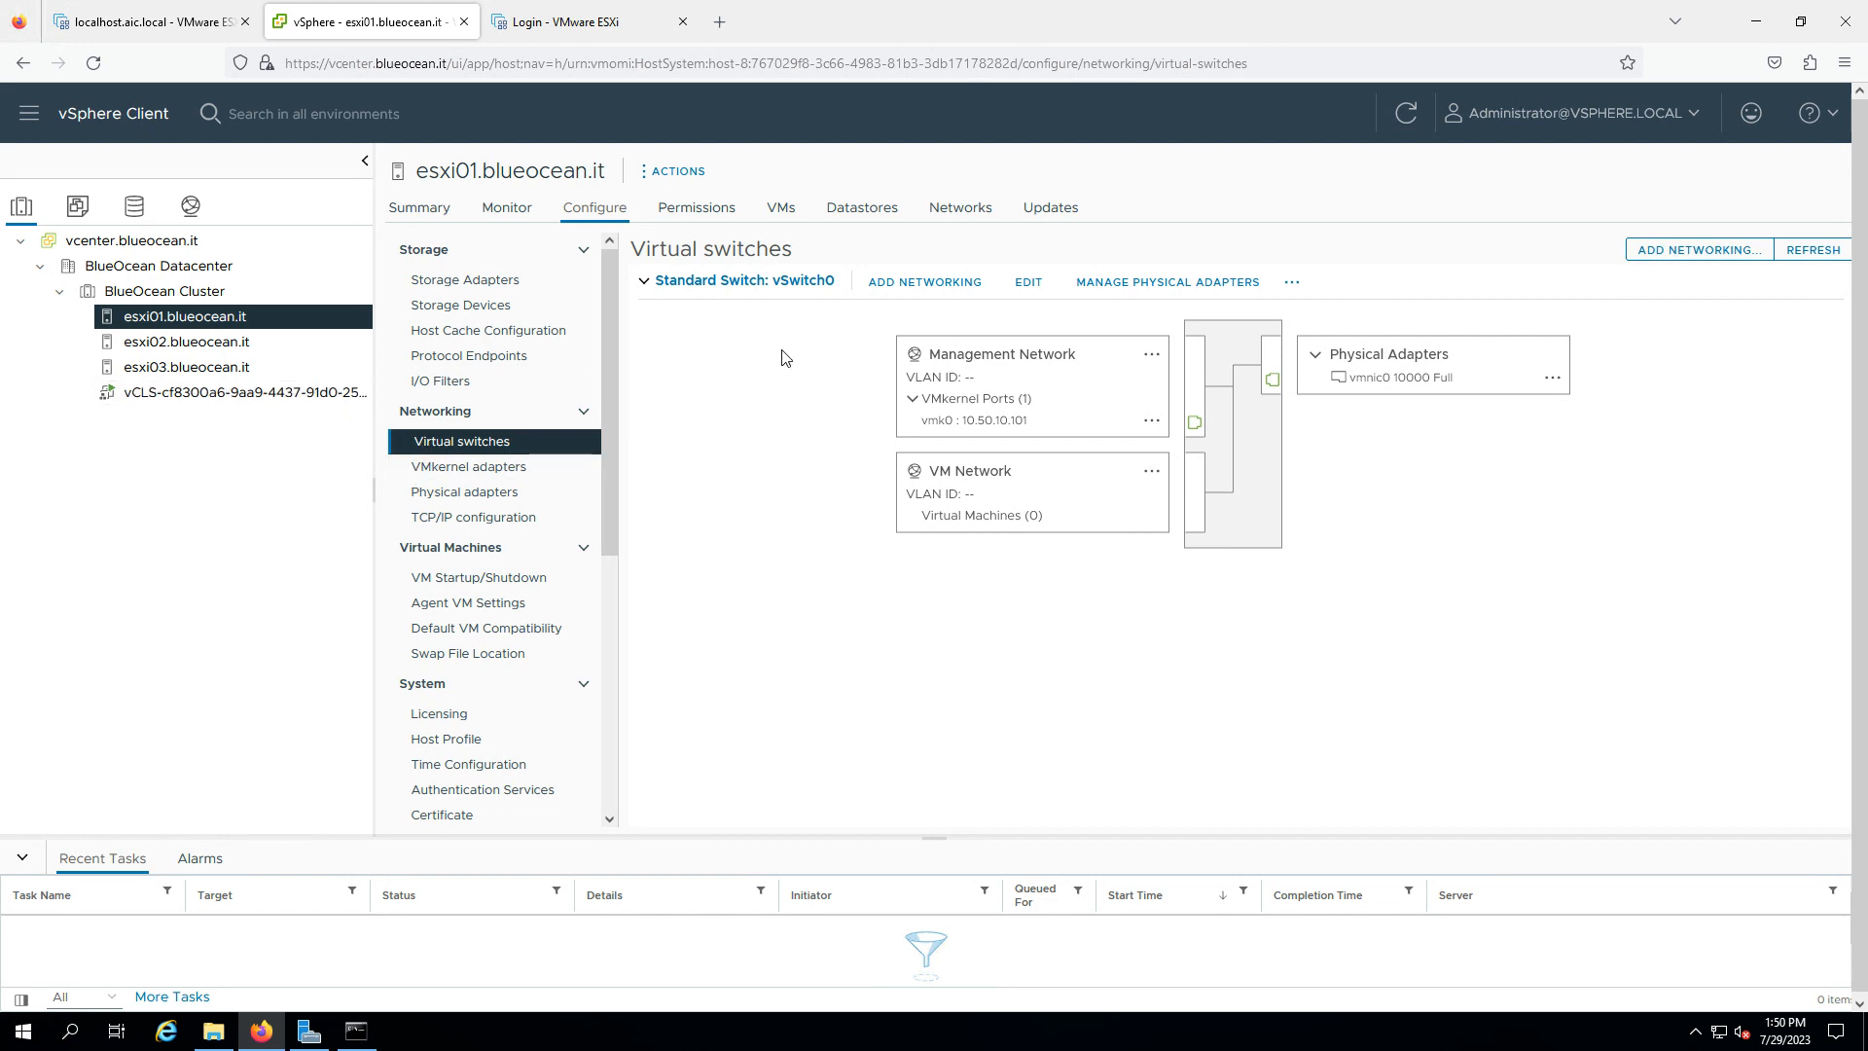
- Start a New Distributed Switch on BlueOcean Datacenter from the Networking inventory
click(190, 205)
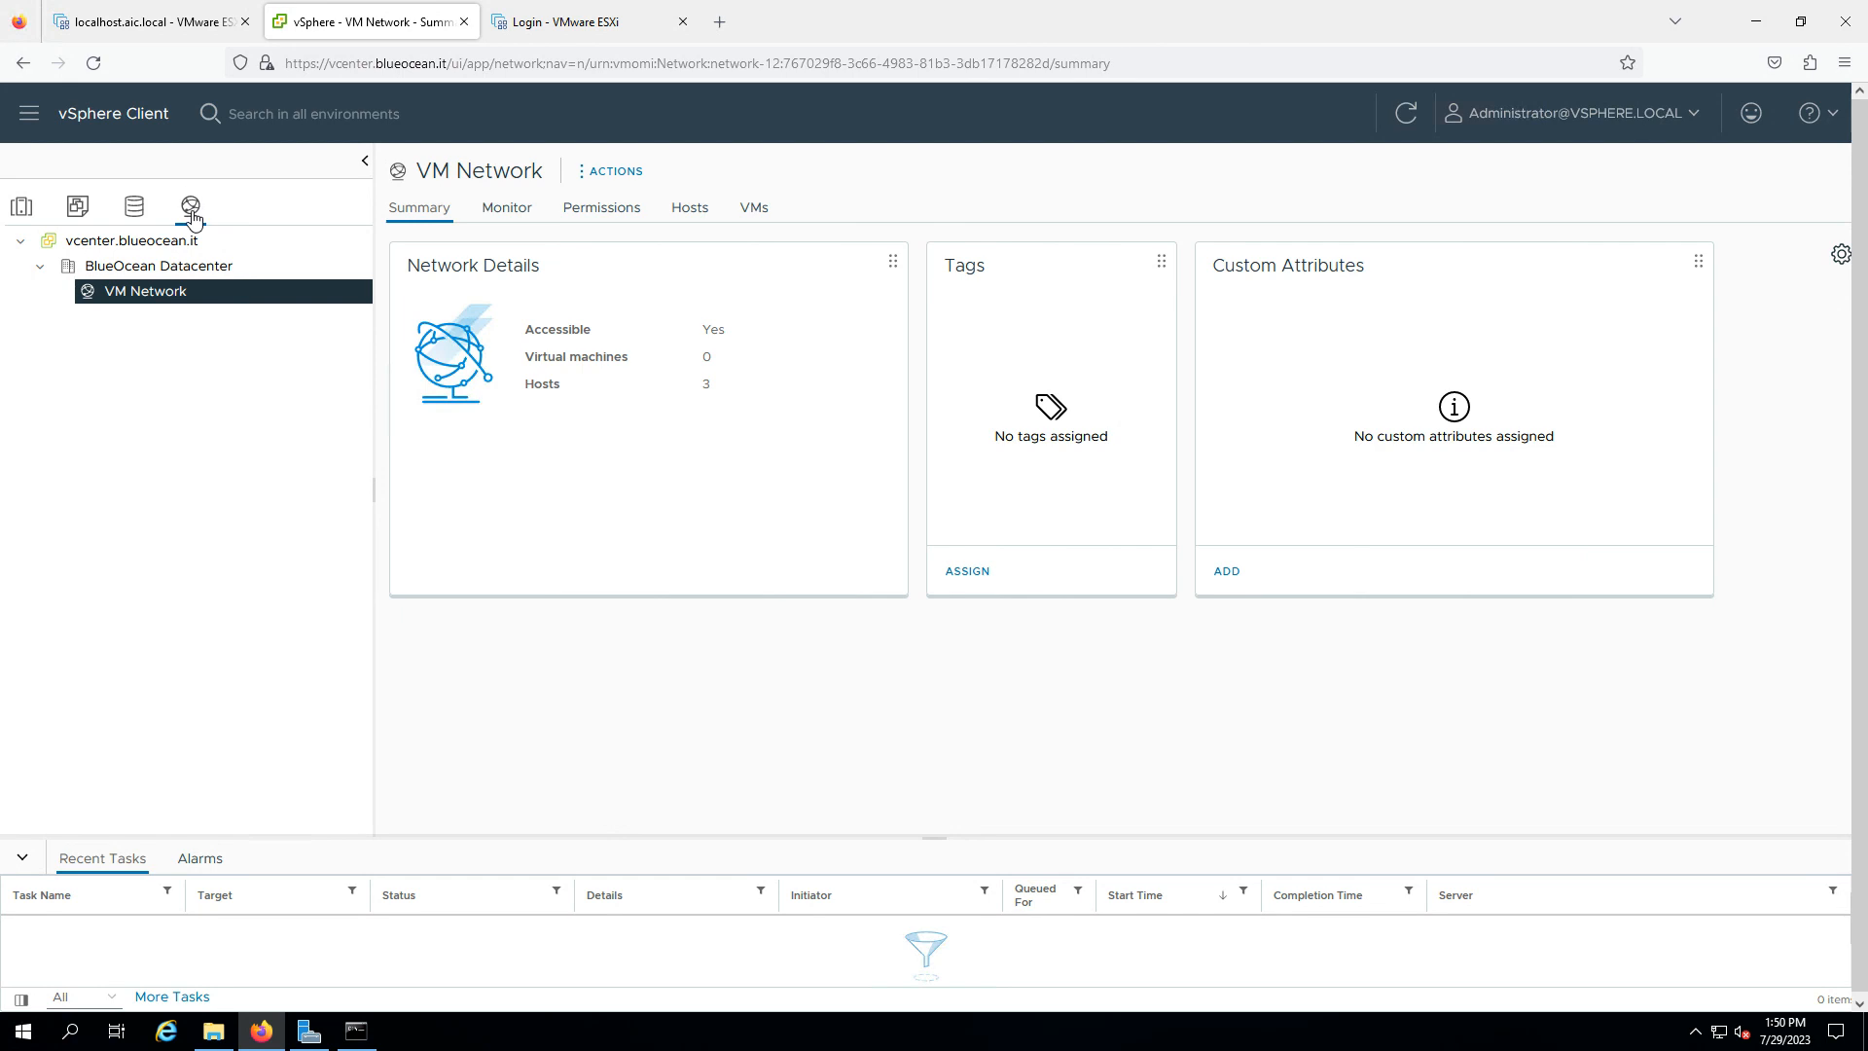
click(241, 276)
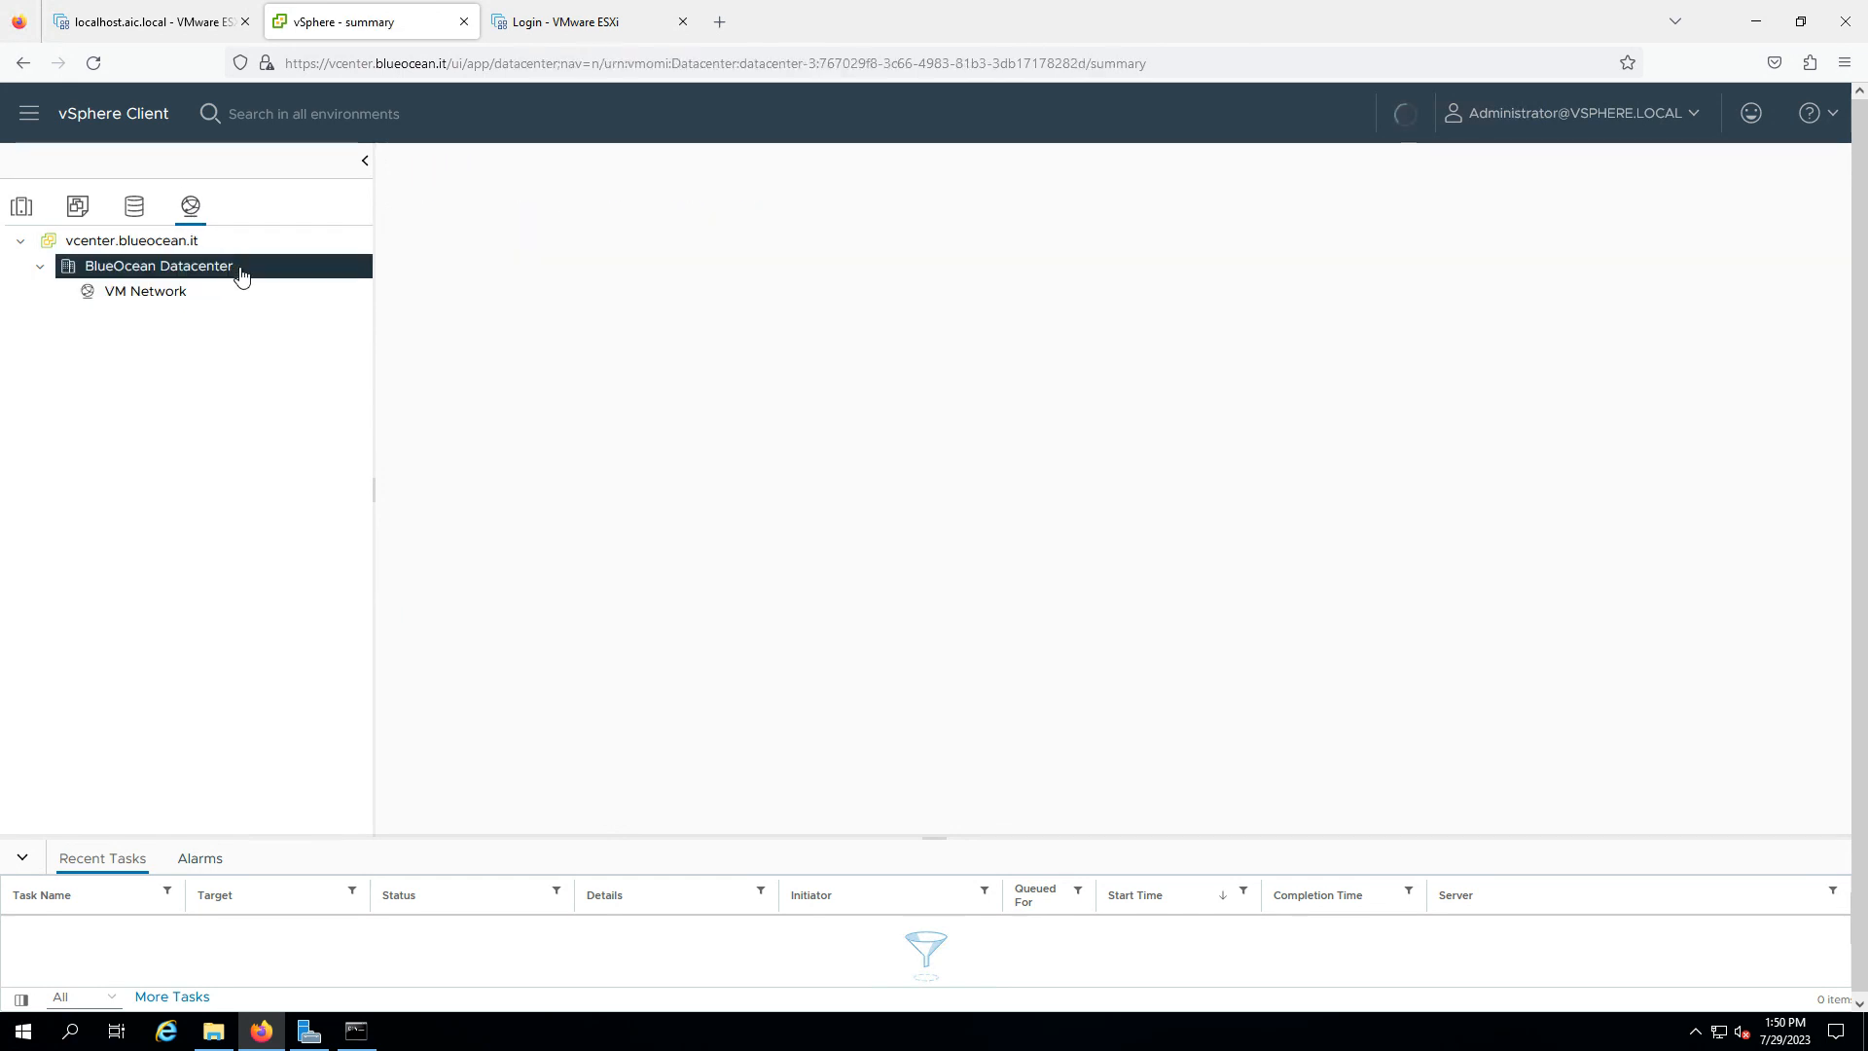
right_click(240, 275)
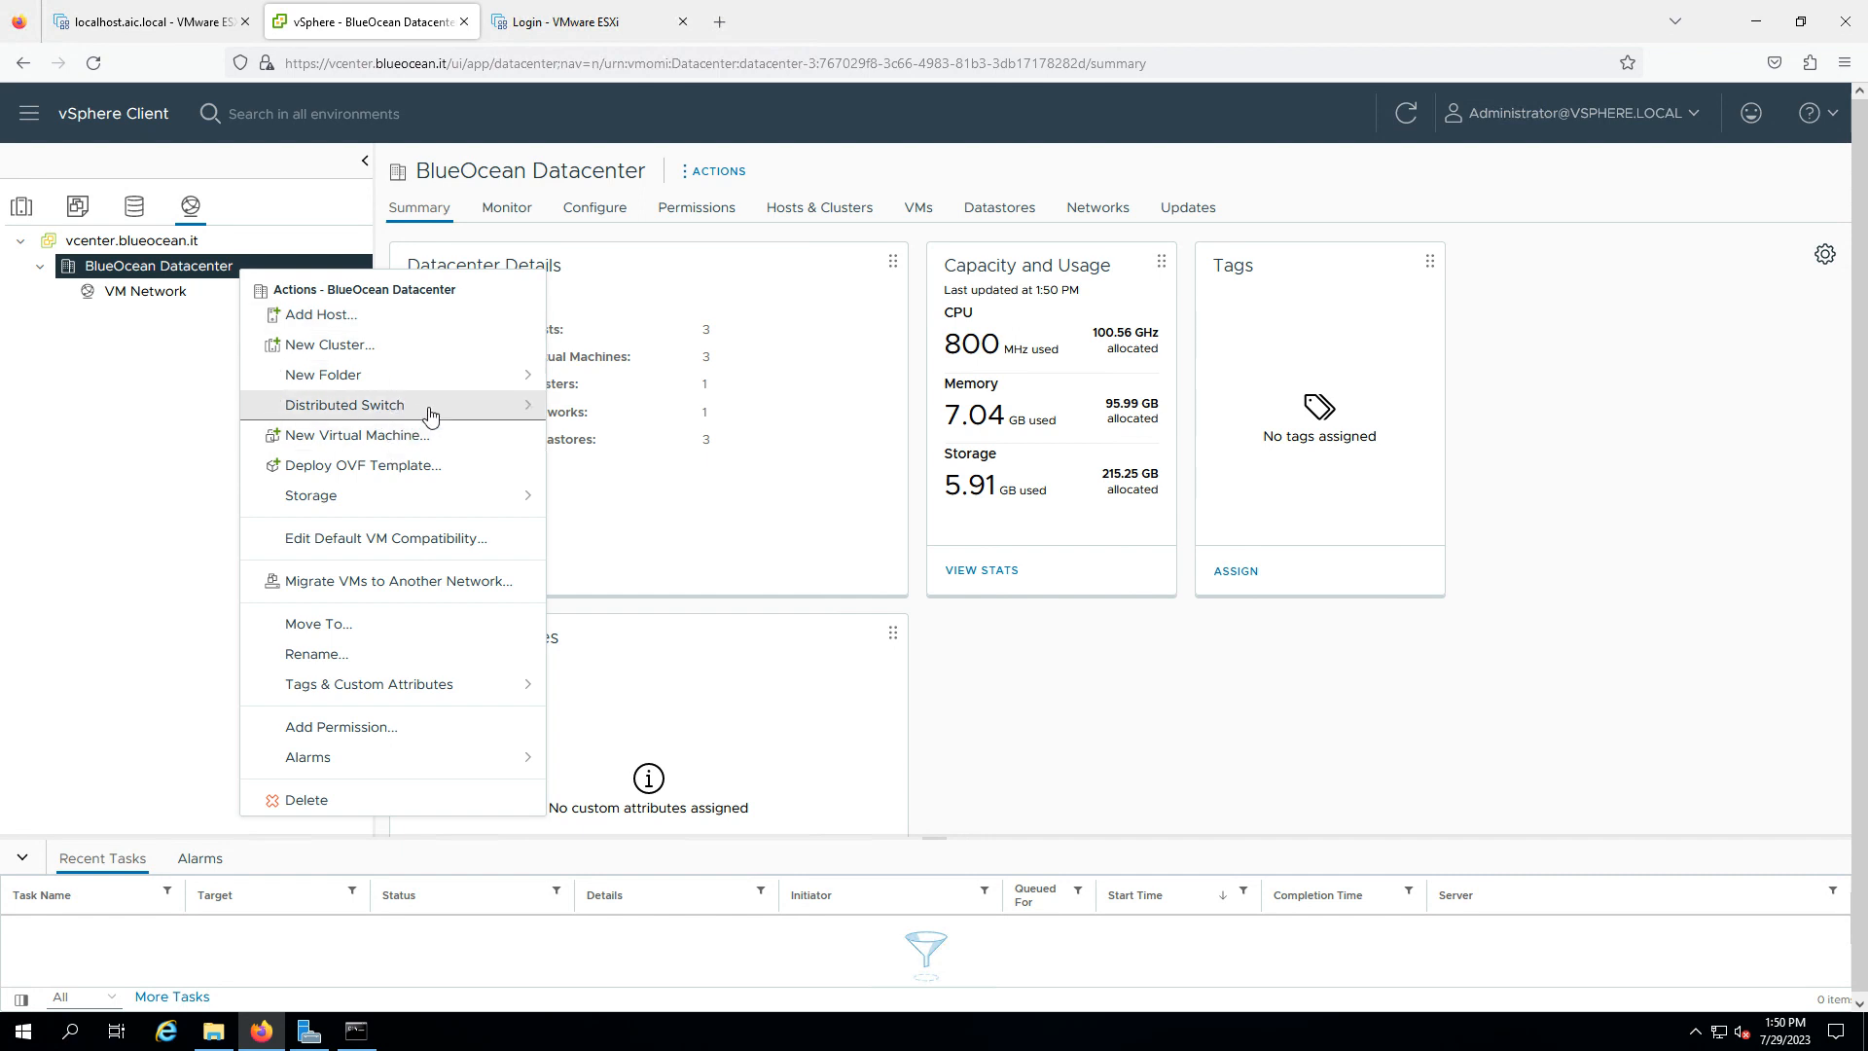
mouse_move(540, 415)
click(609, 419)
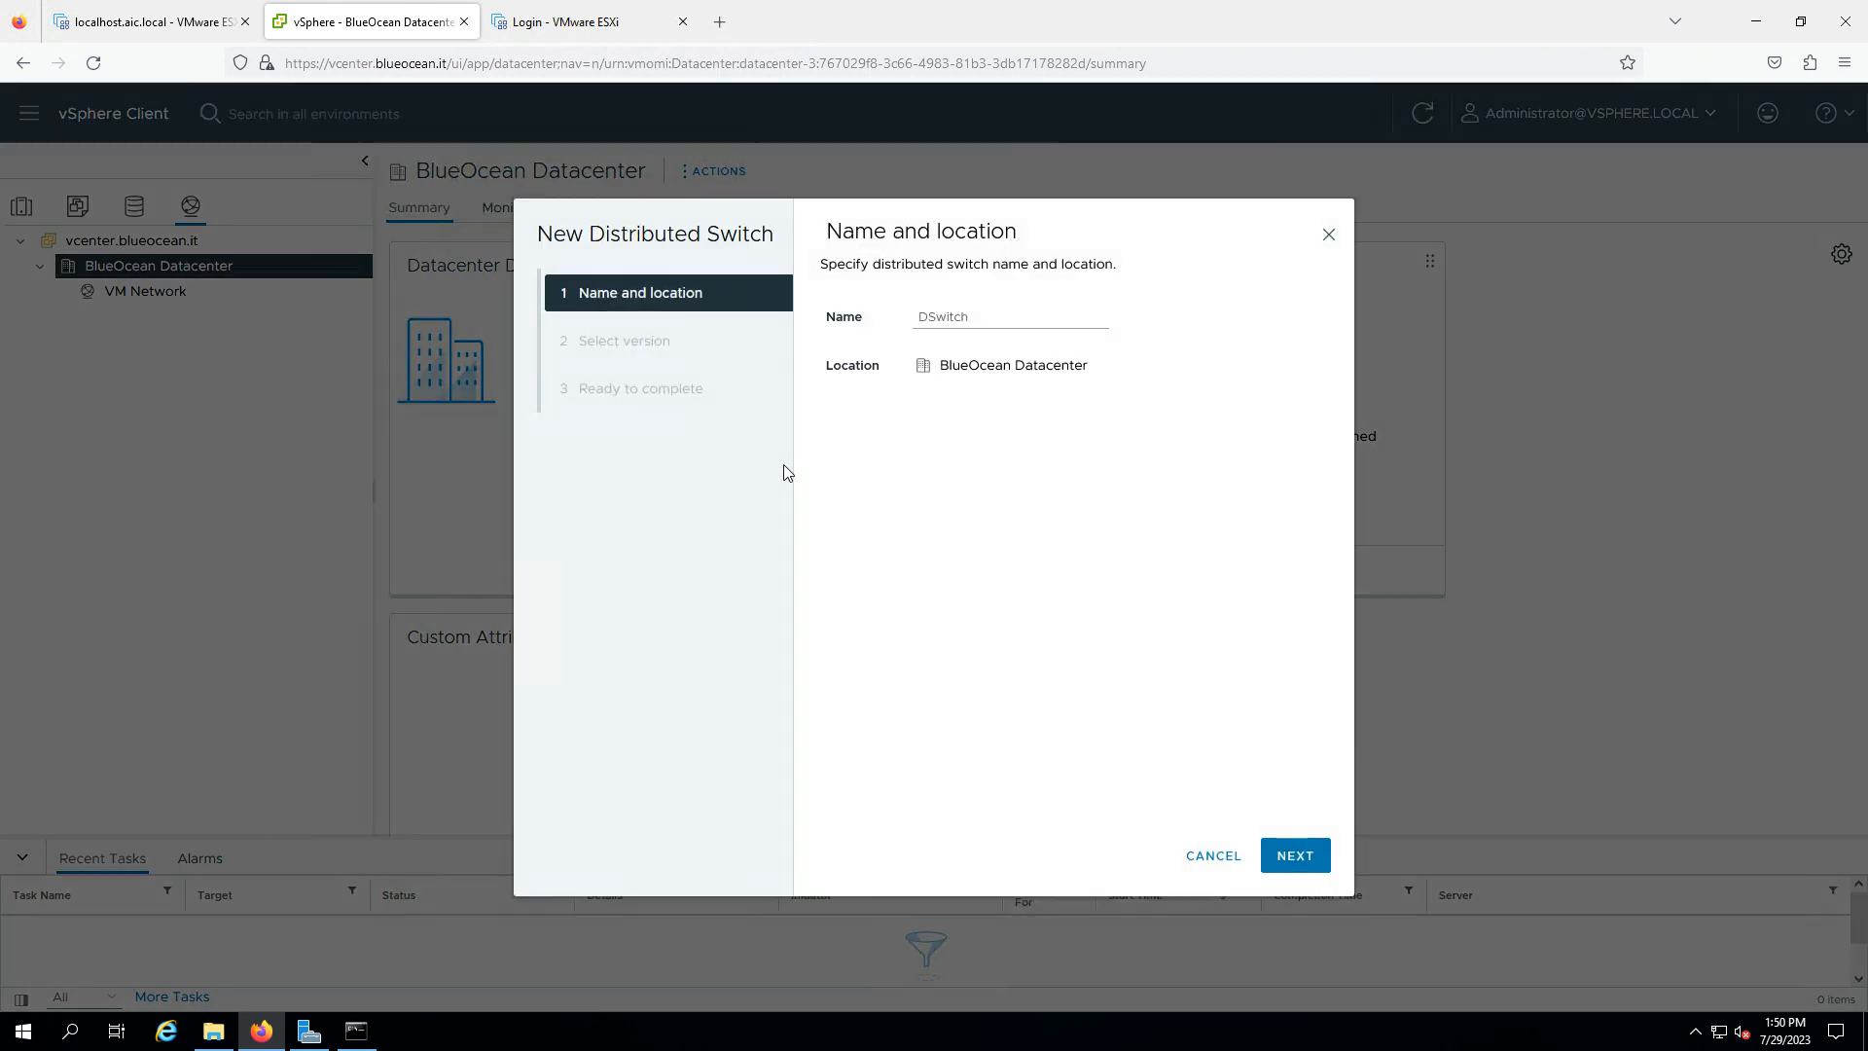
- Name the switch BlueOcean-vDS and continue to version selection
double_click(954, 322)
text(BlueOcean-vDS)
click(1287, 852)
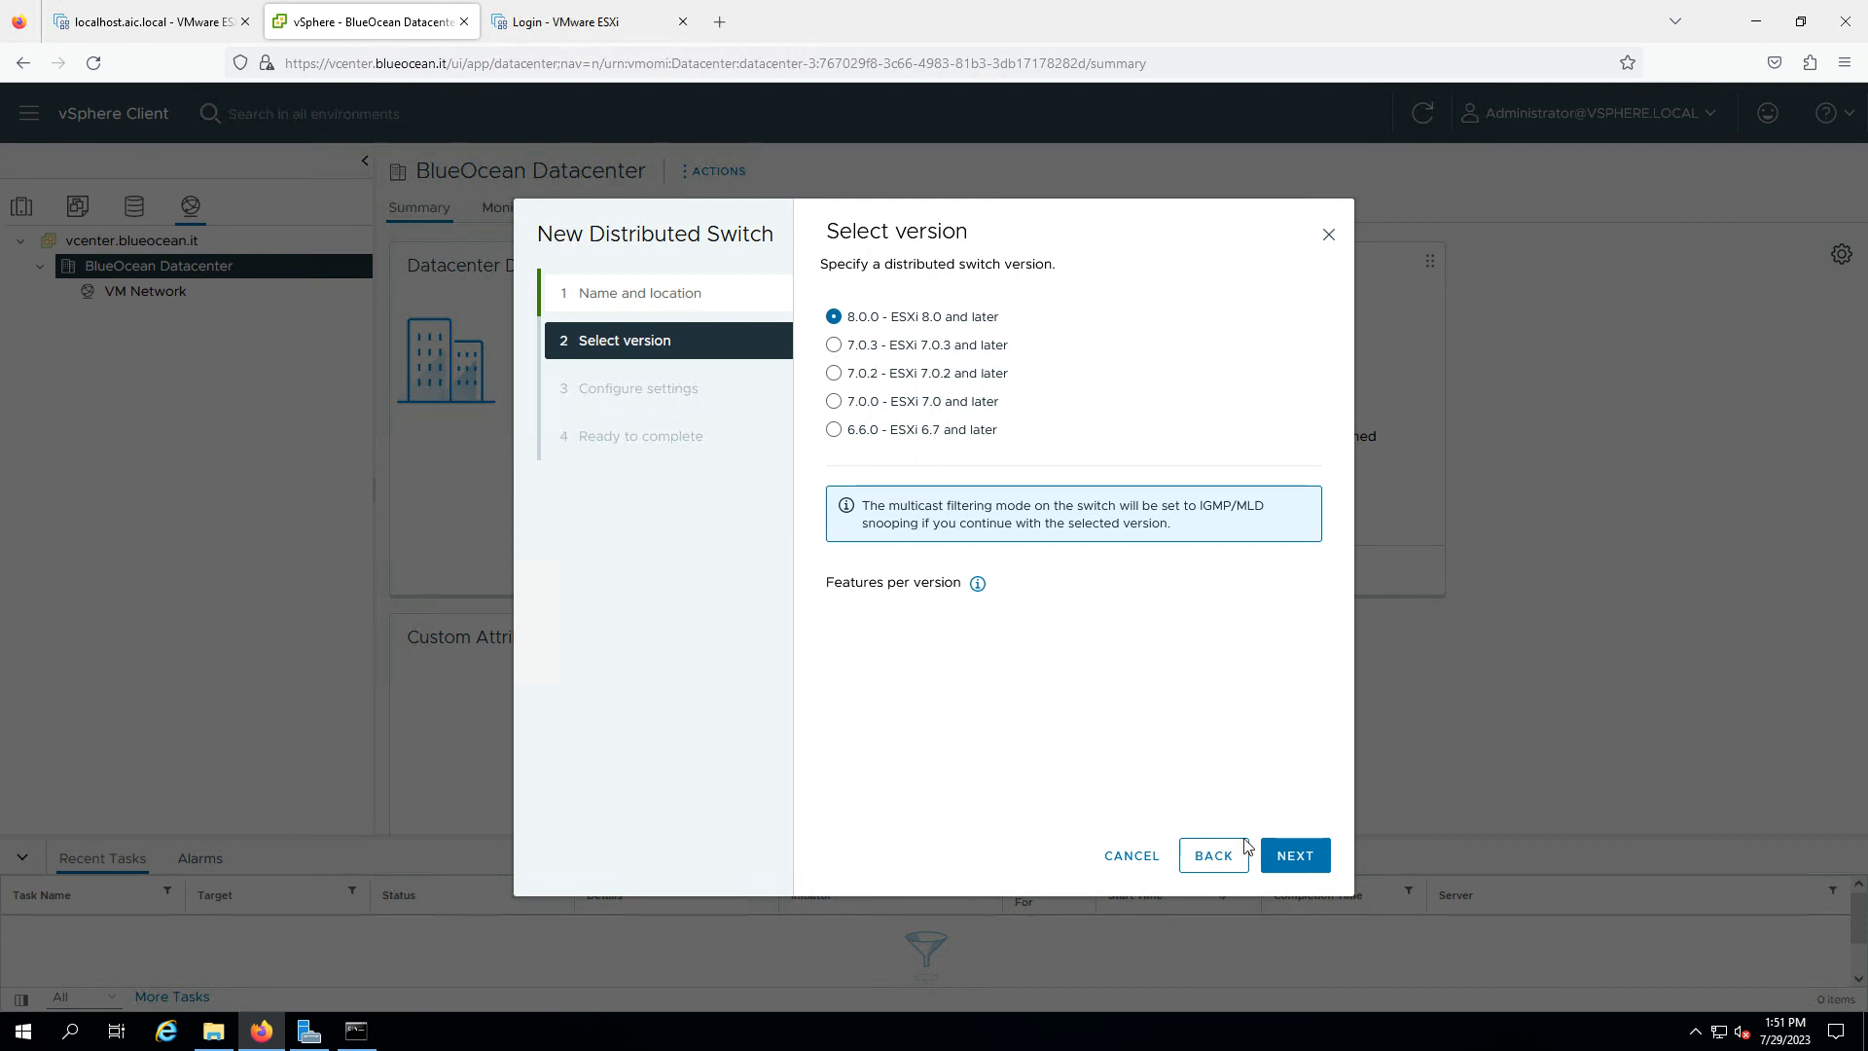
- Keep version 8.0.0 and continue to Configure settings, briefly checking the OneNote diagram
click(1295, 858)
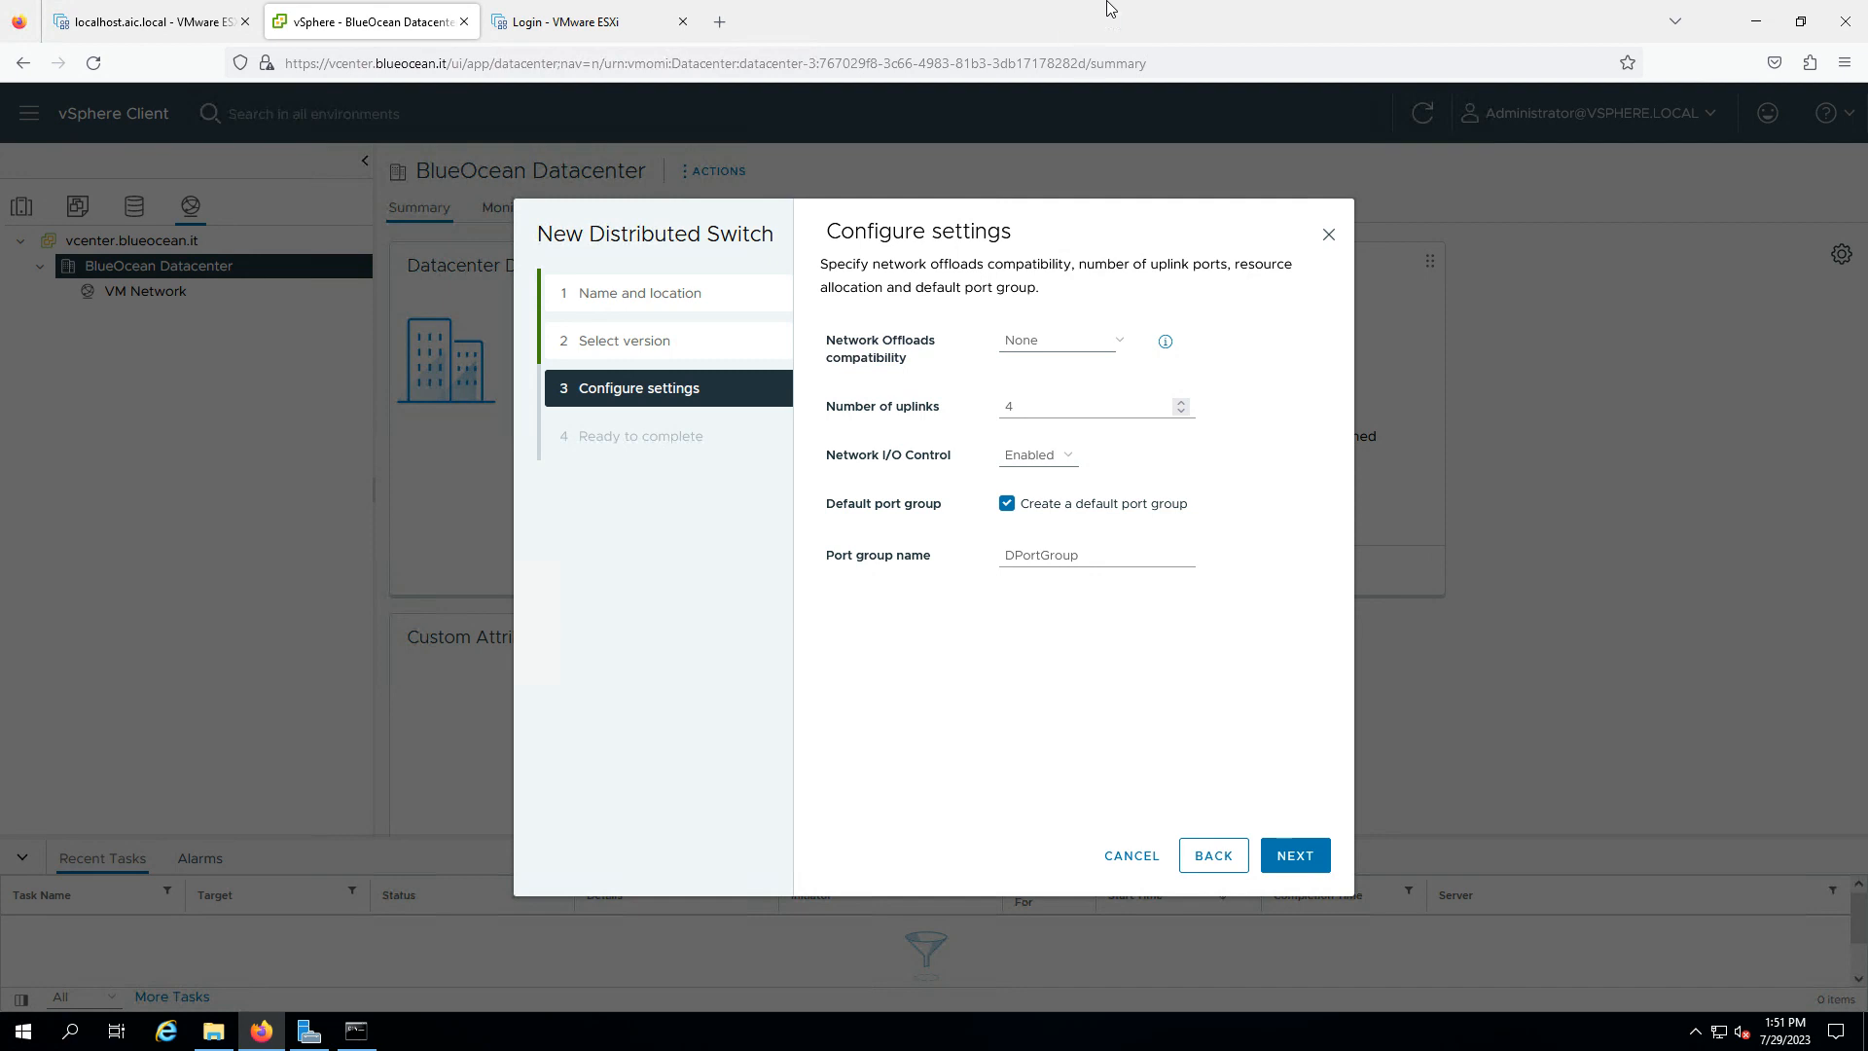
mouse_move(1109, 4)
click(1213, 14)
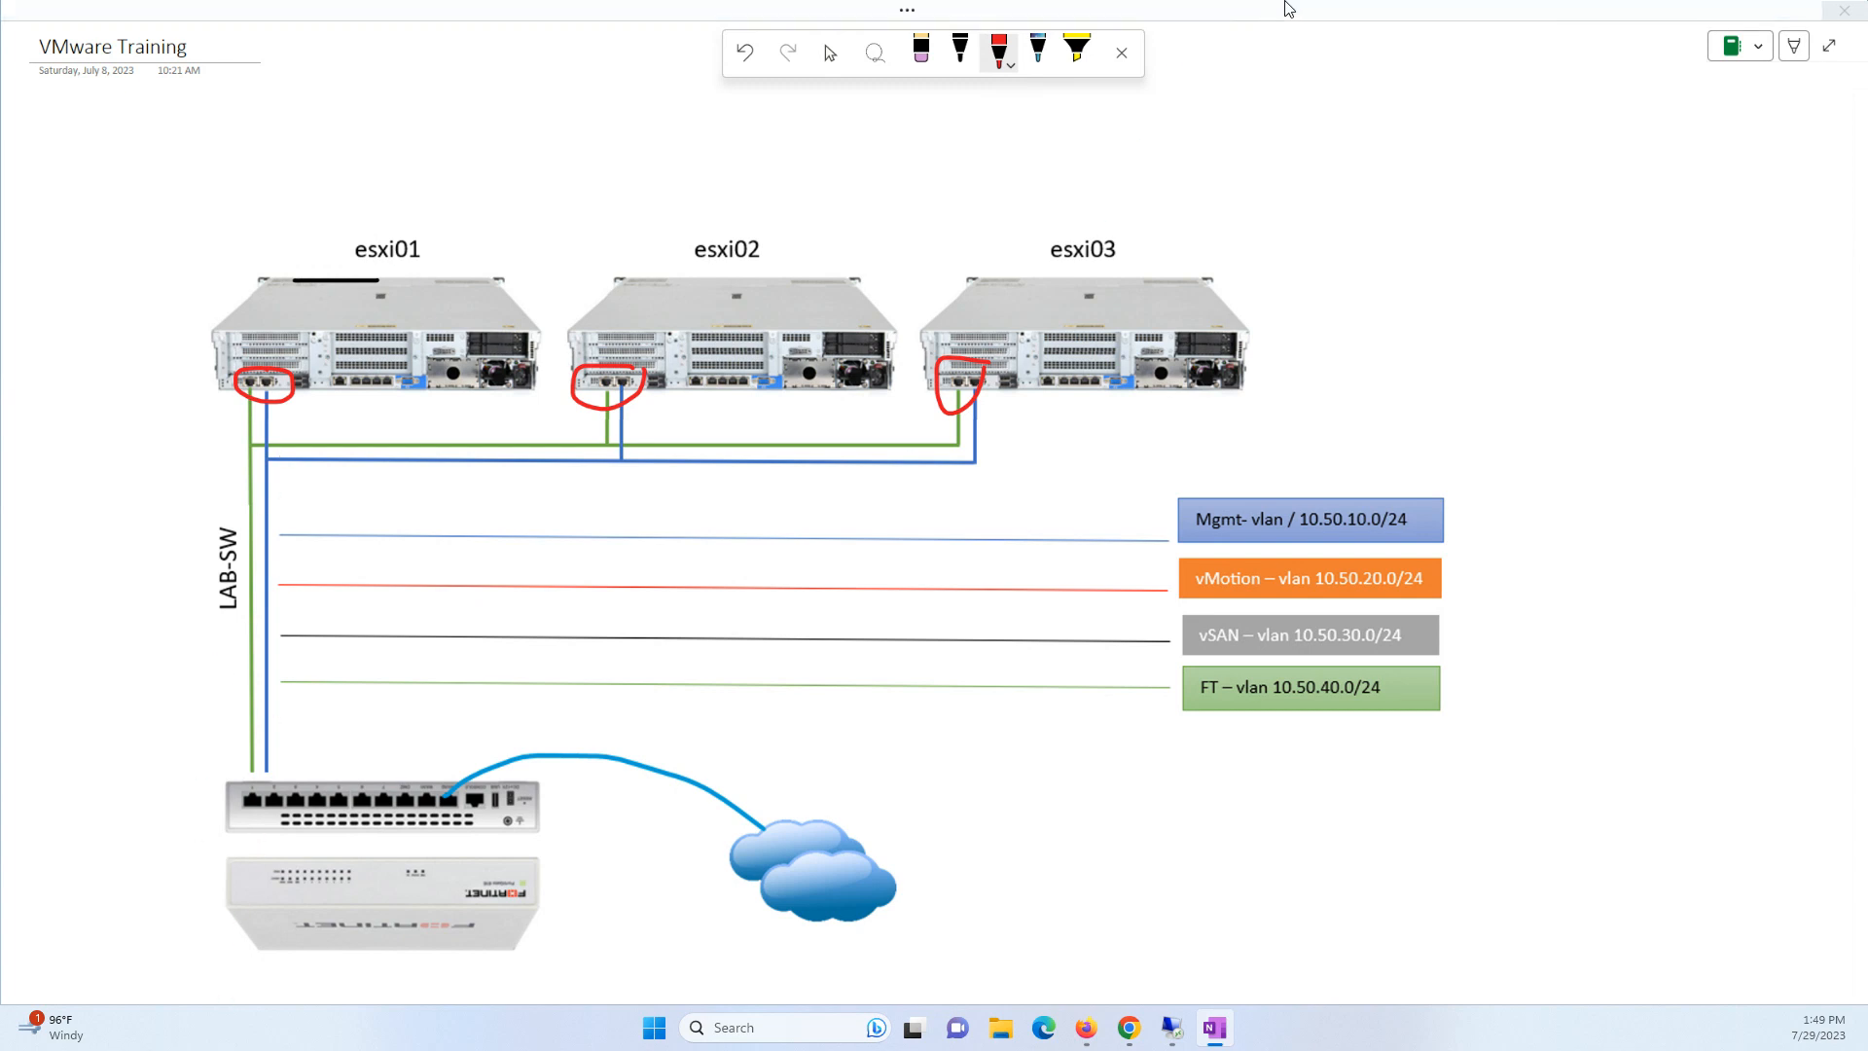
click(1176, 1037)
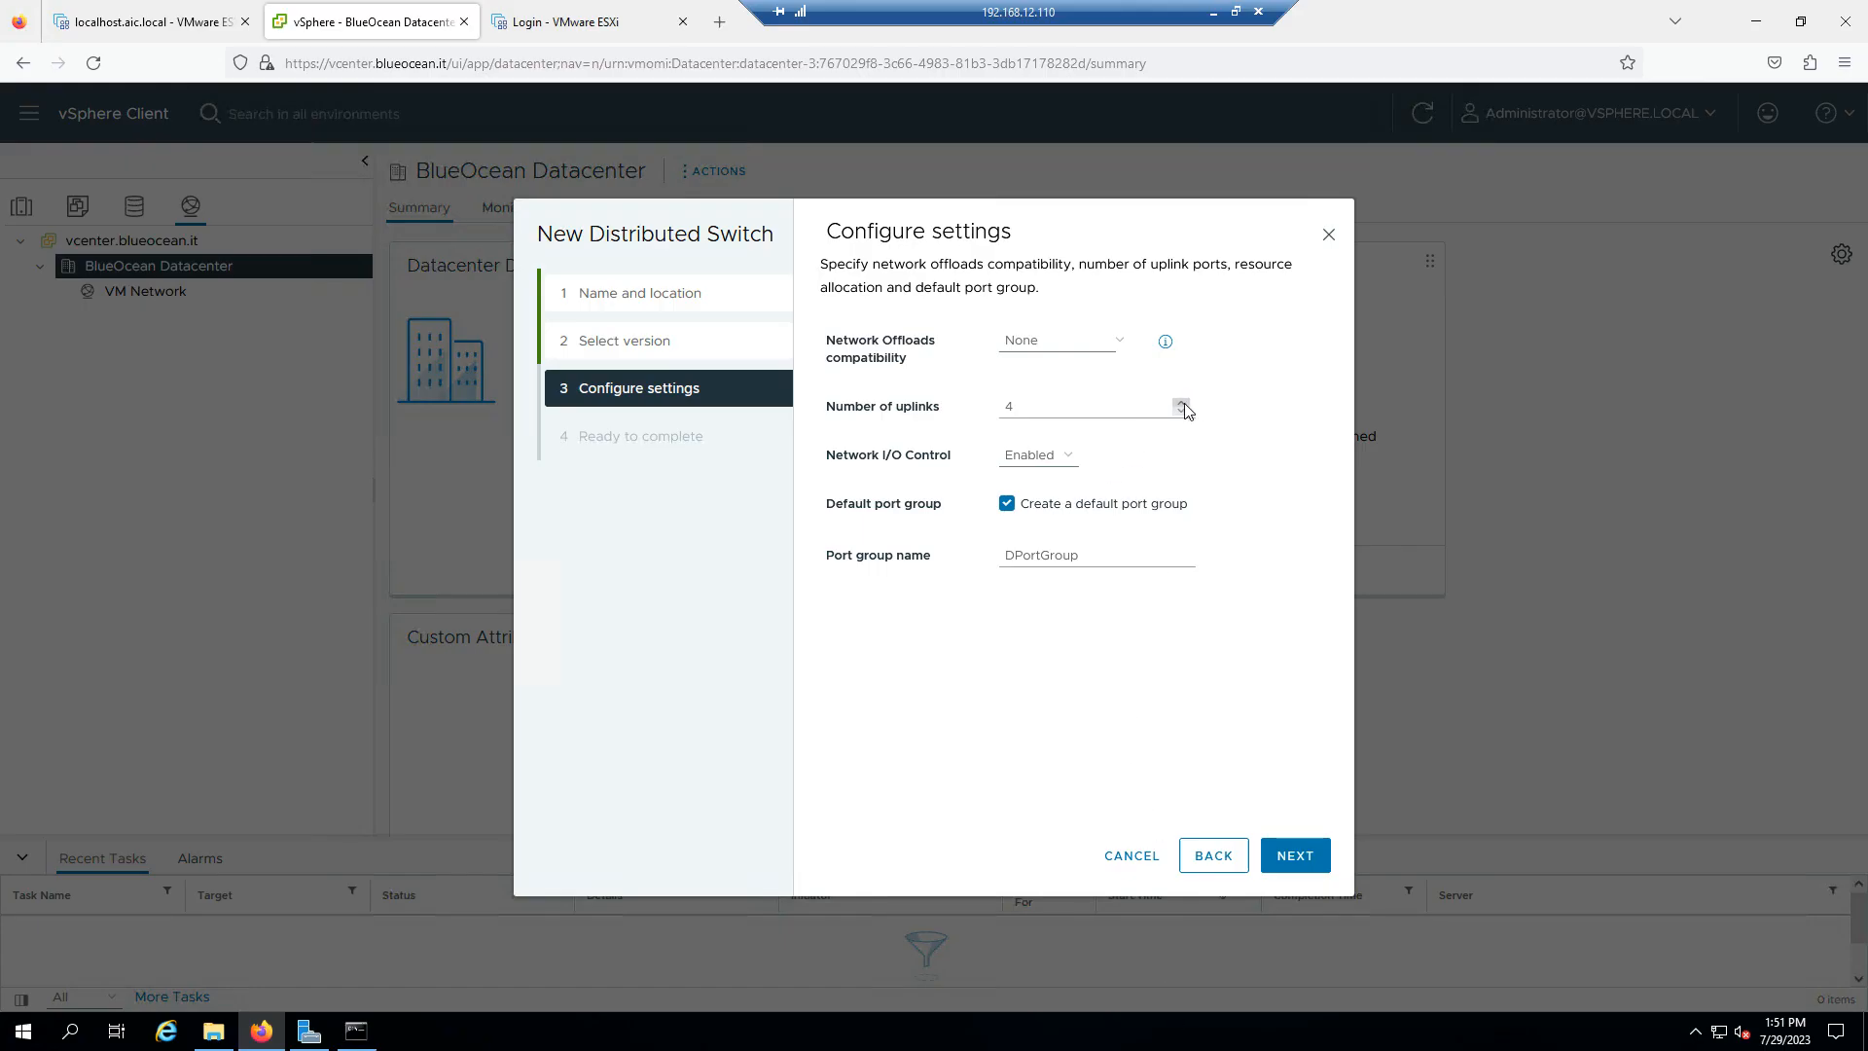
- Set the new switch to 2 uplinks and keep Network I/O Control enabled
click(1182, 412)
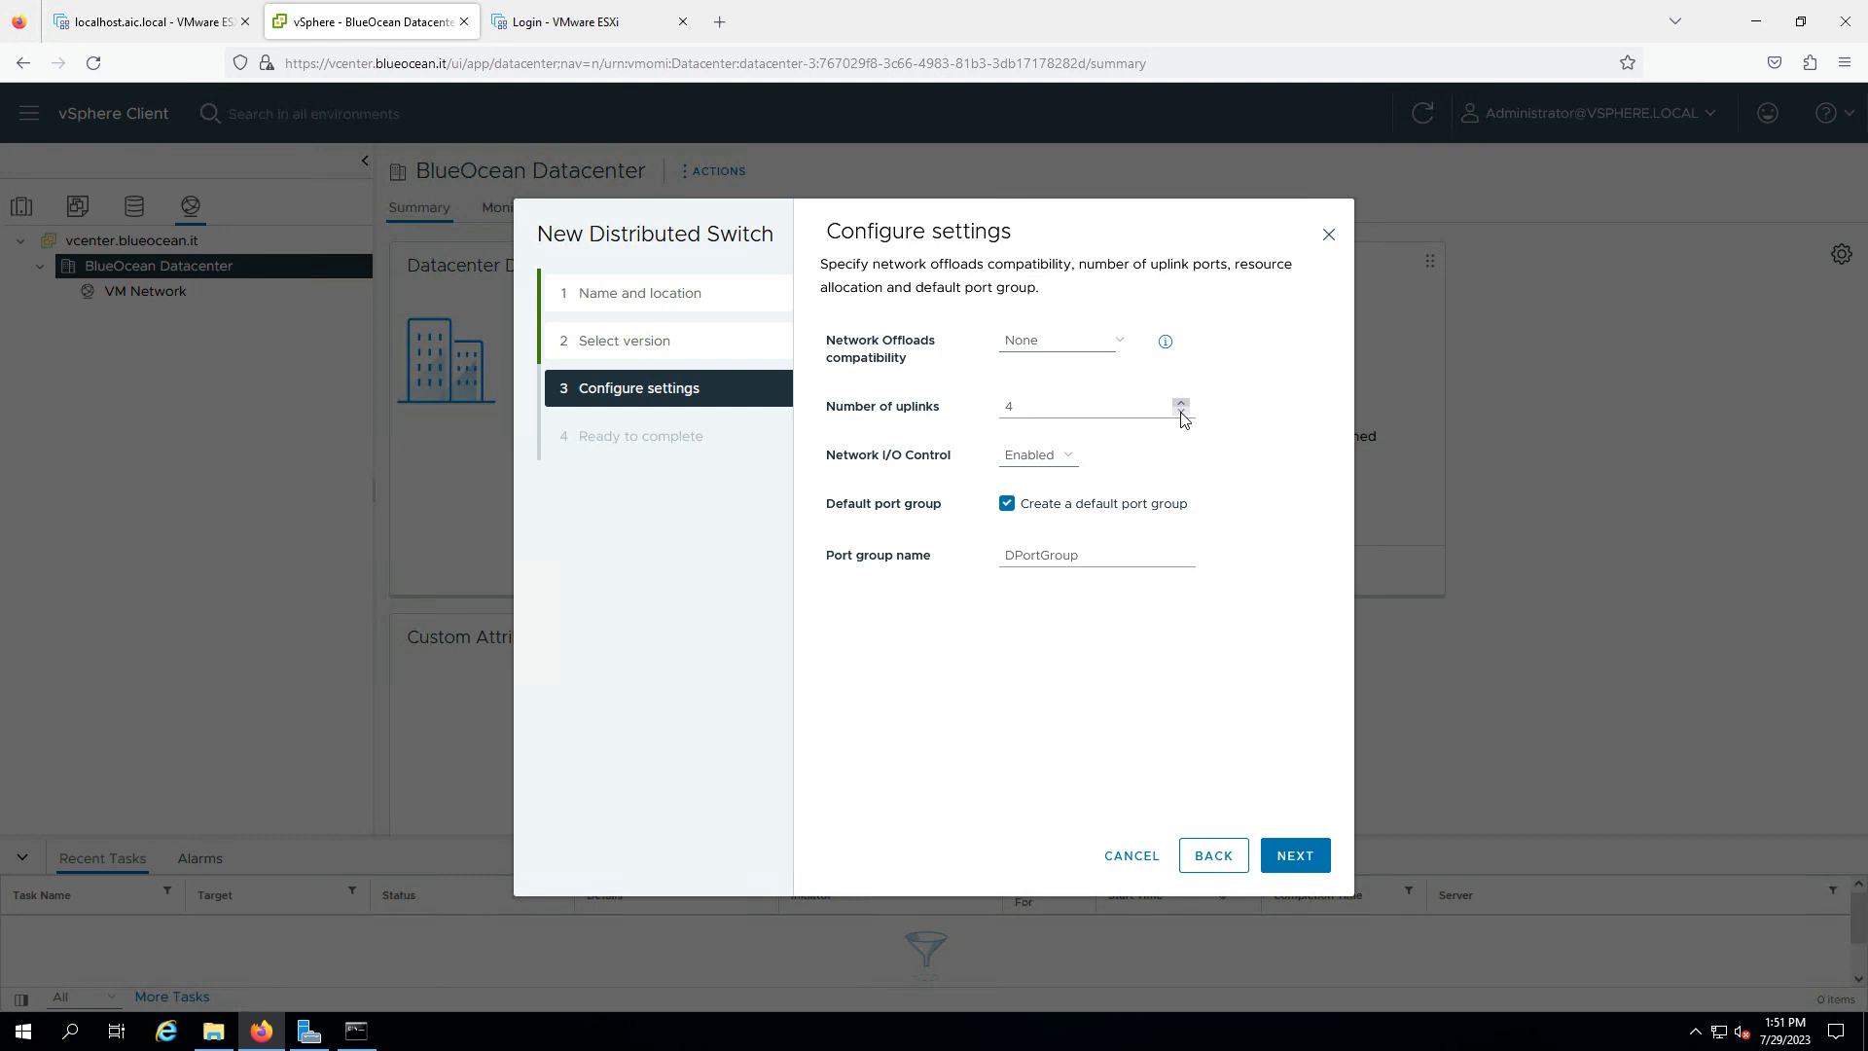
click(1183, 411)
click(1030, 460)
click(1031, 462)
- Name the default port group MGMT and finish creating BlueOcean-vDS
double_click(1046, 556)
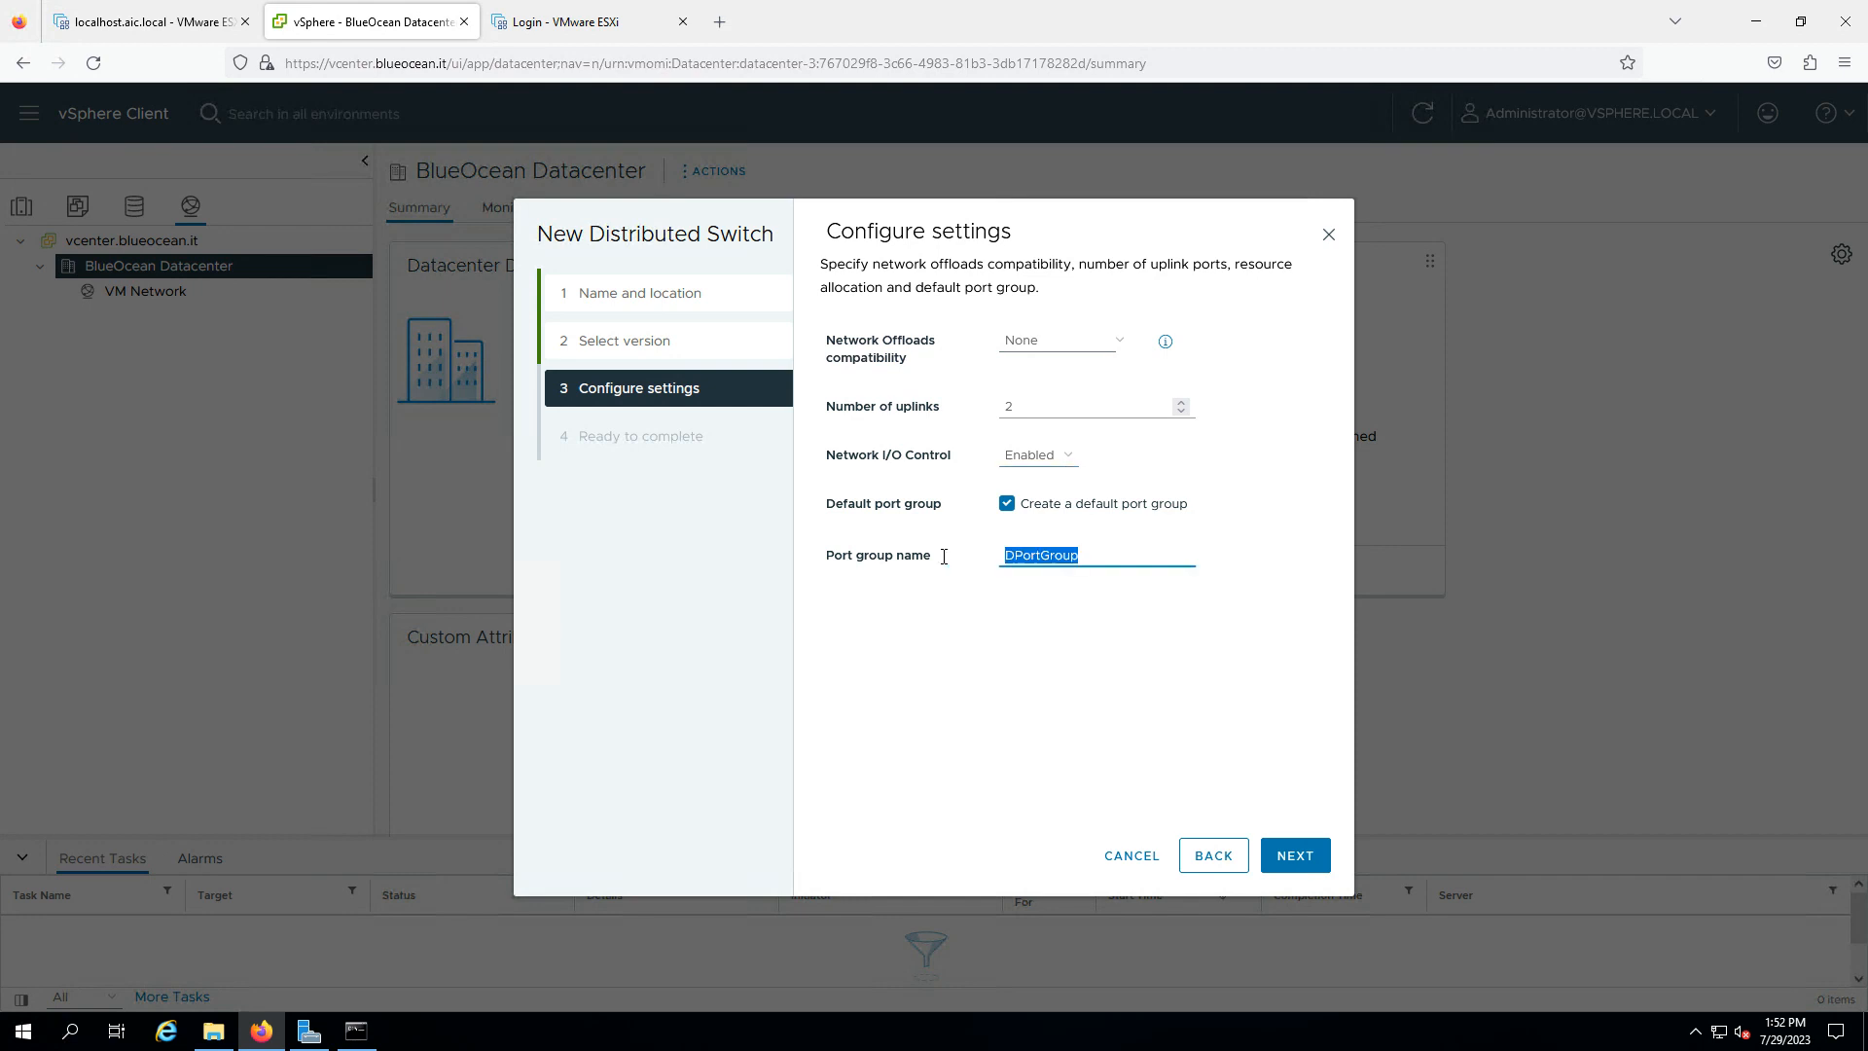
text(MGMT)
click(1286, 861)
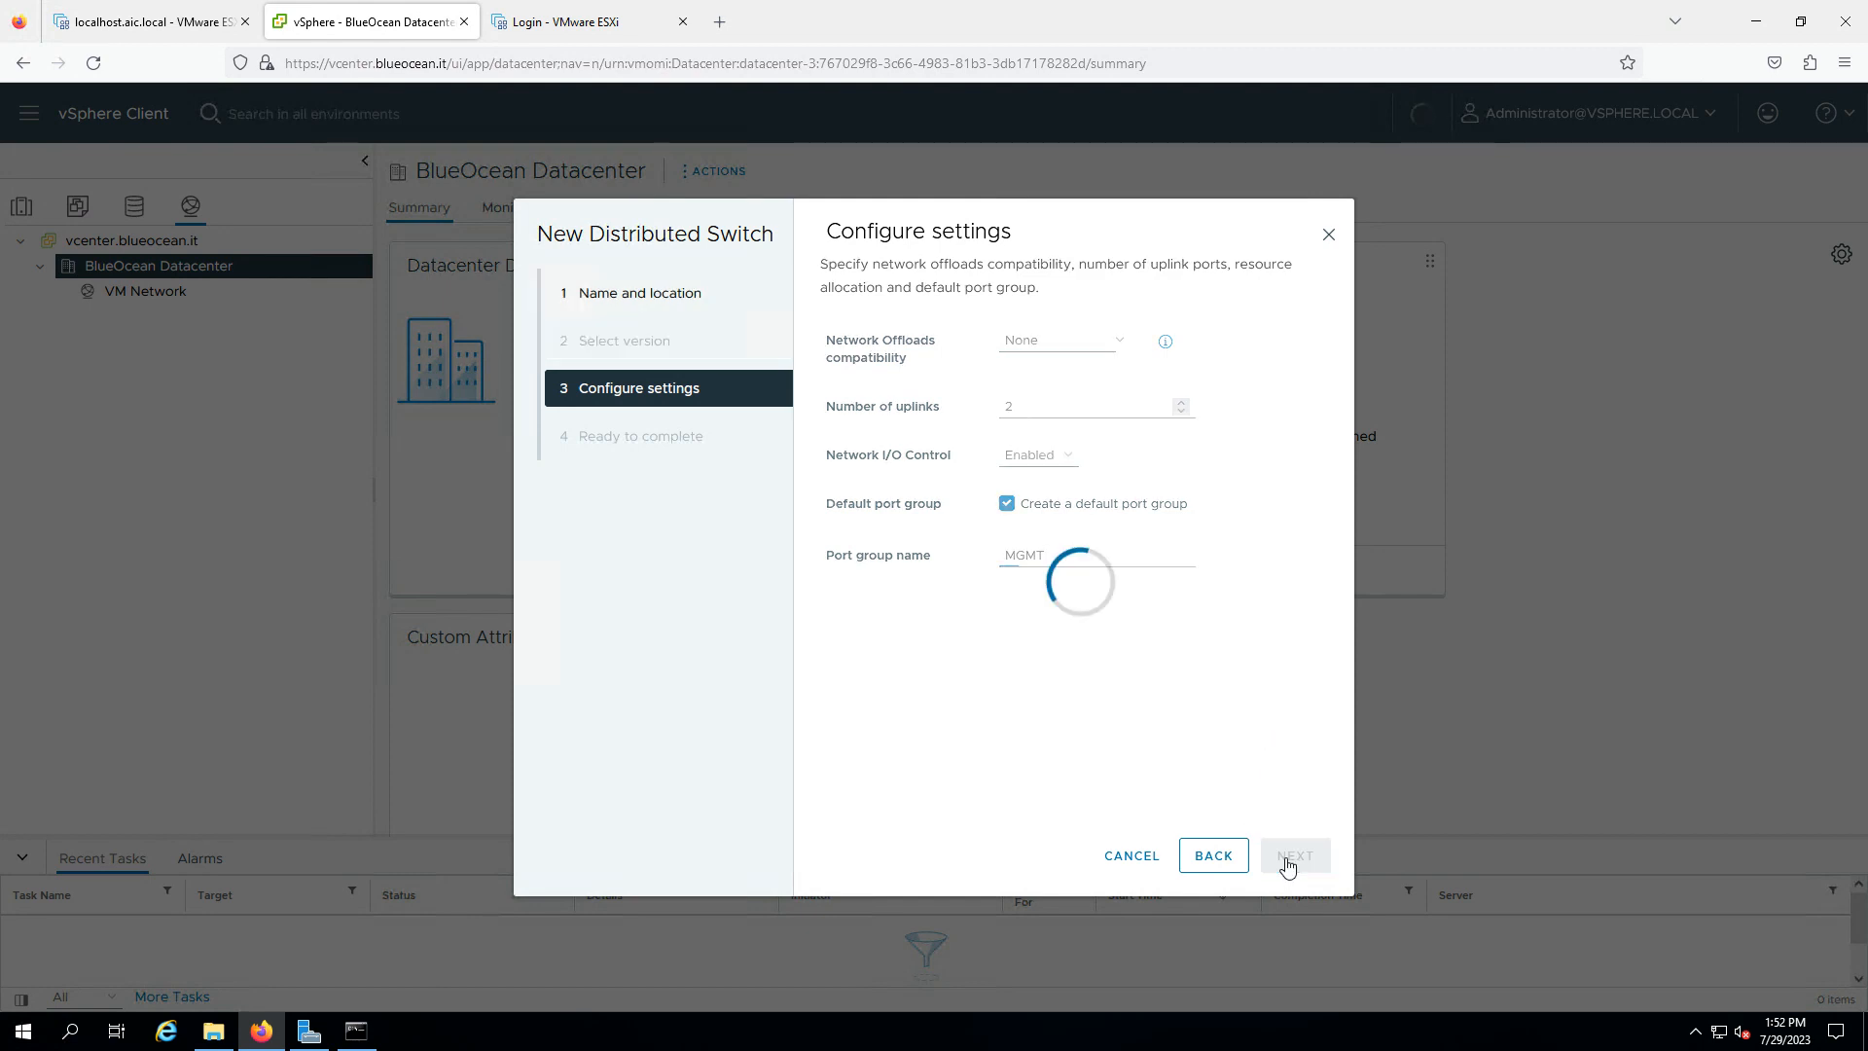
click(1285, 858)
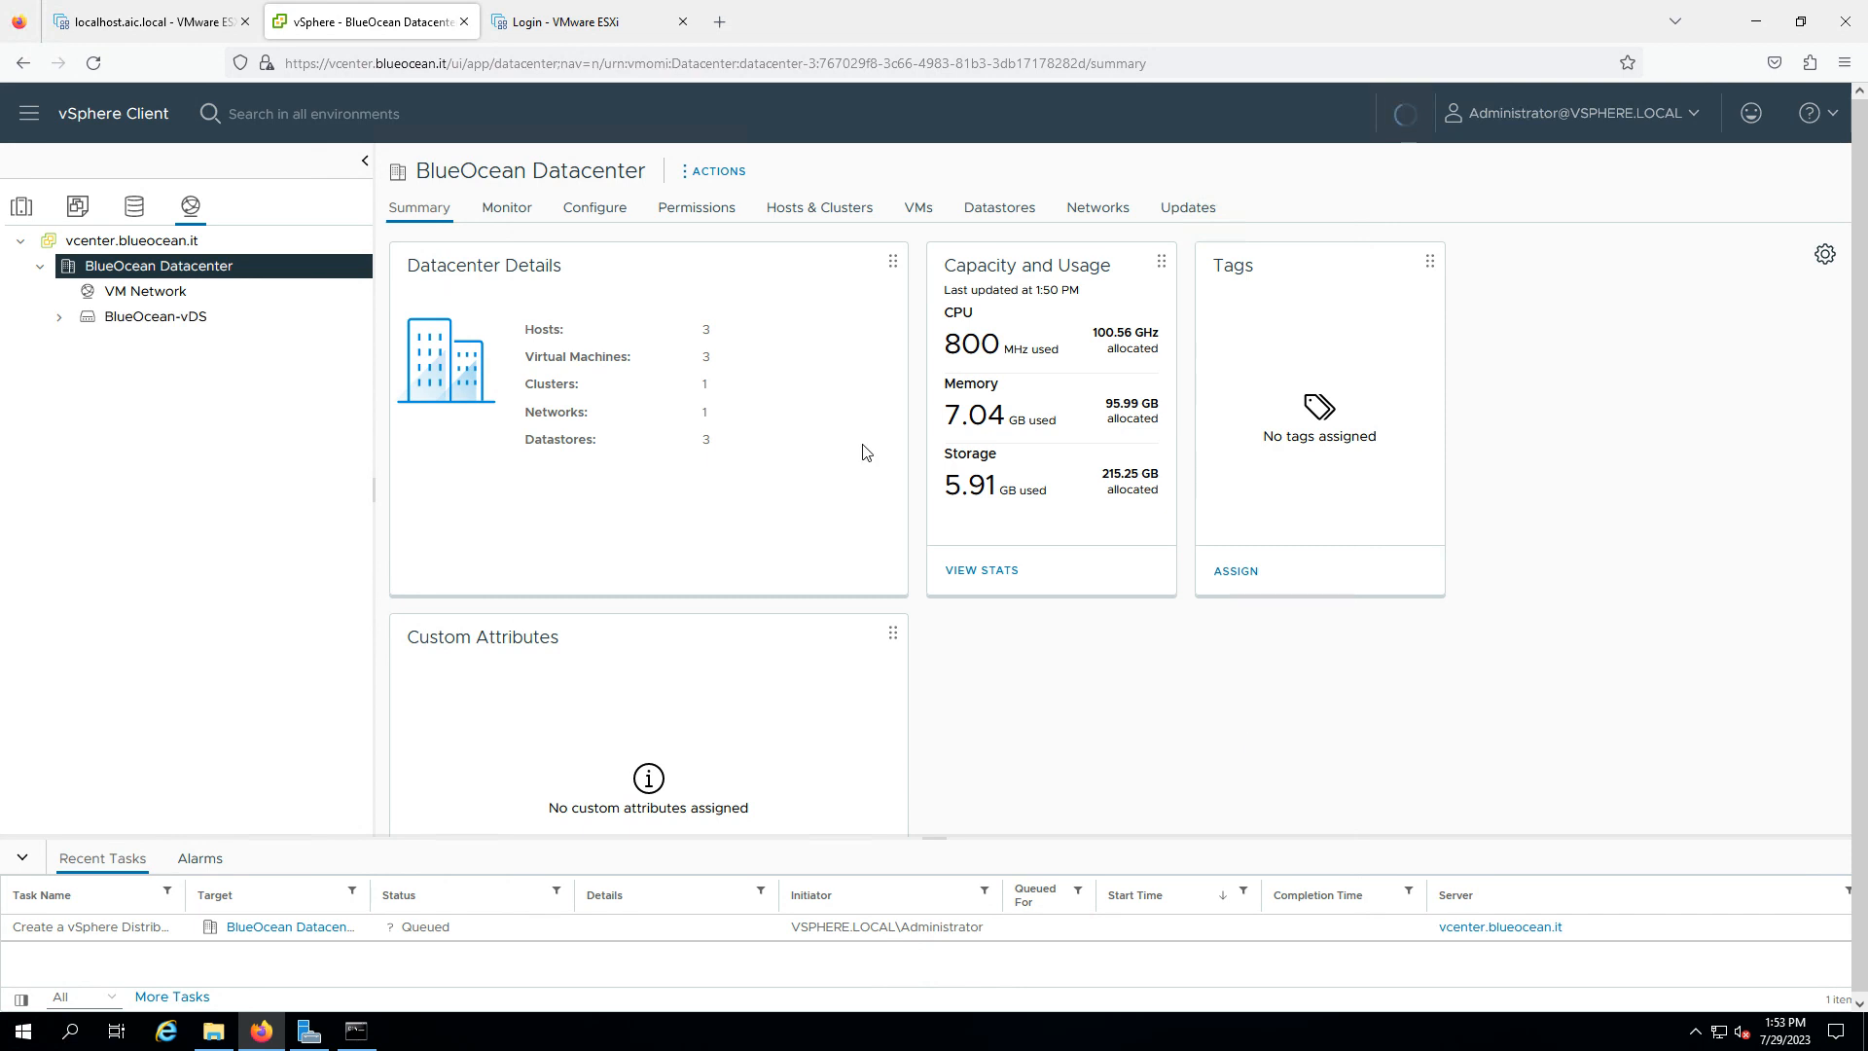
- Expand BlueOcean-vDS to reveal its uplinks and MGMT port group, then open its summary
click(59, 320)
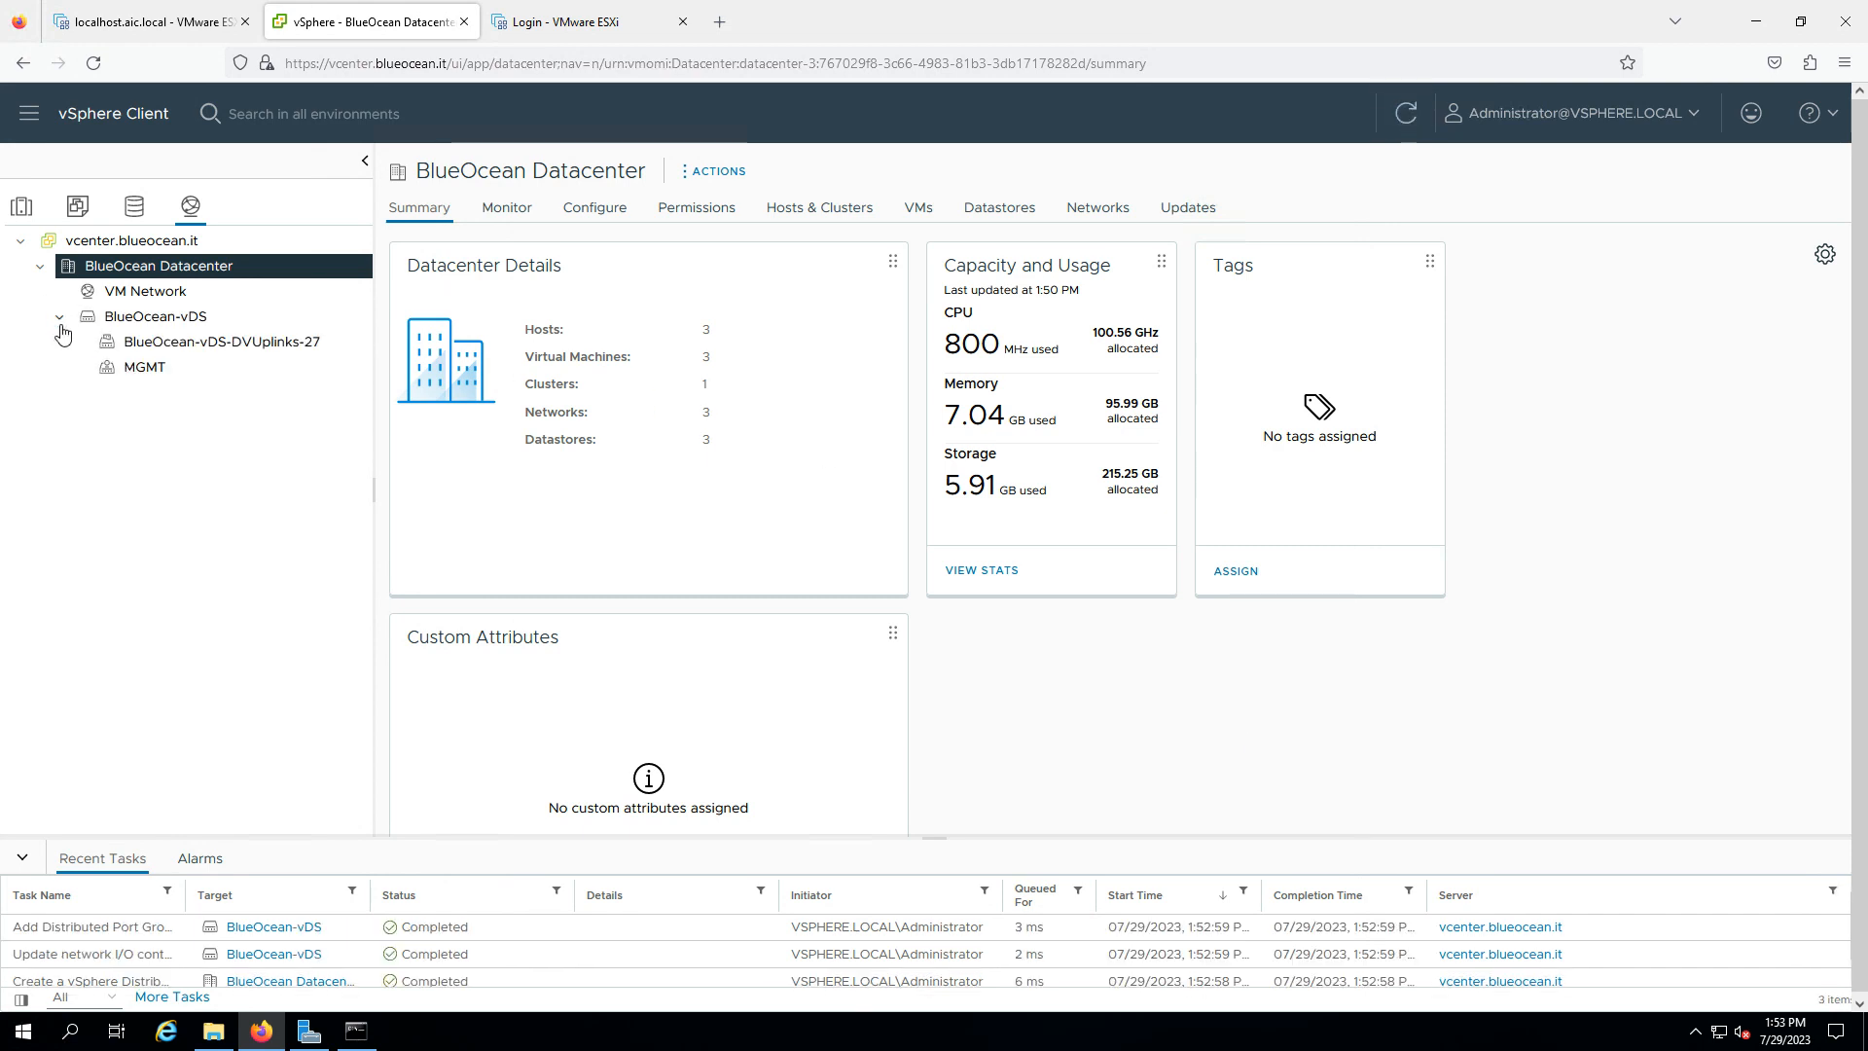
click(177, 323)
right_click(177, 323)
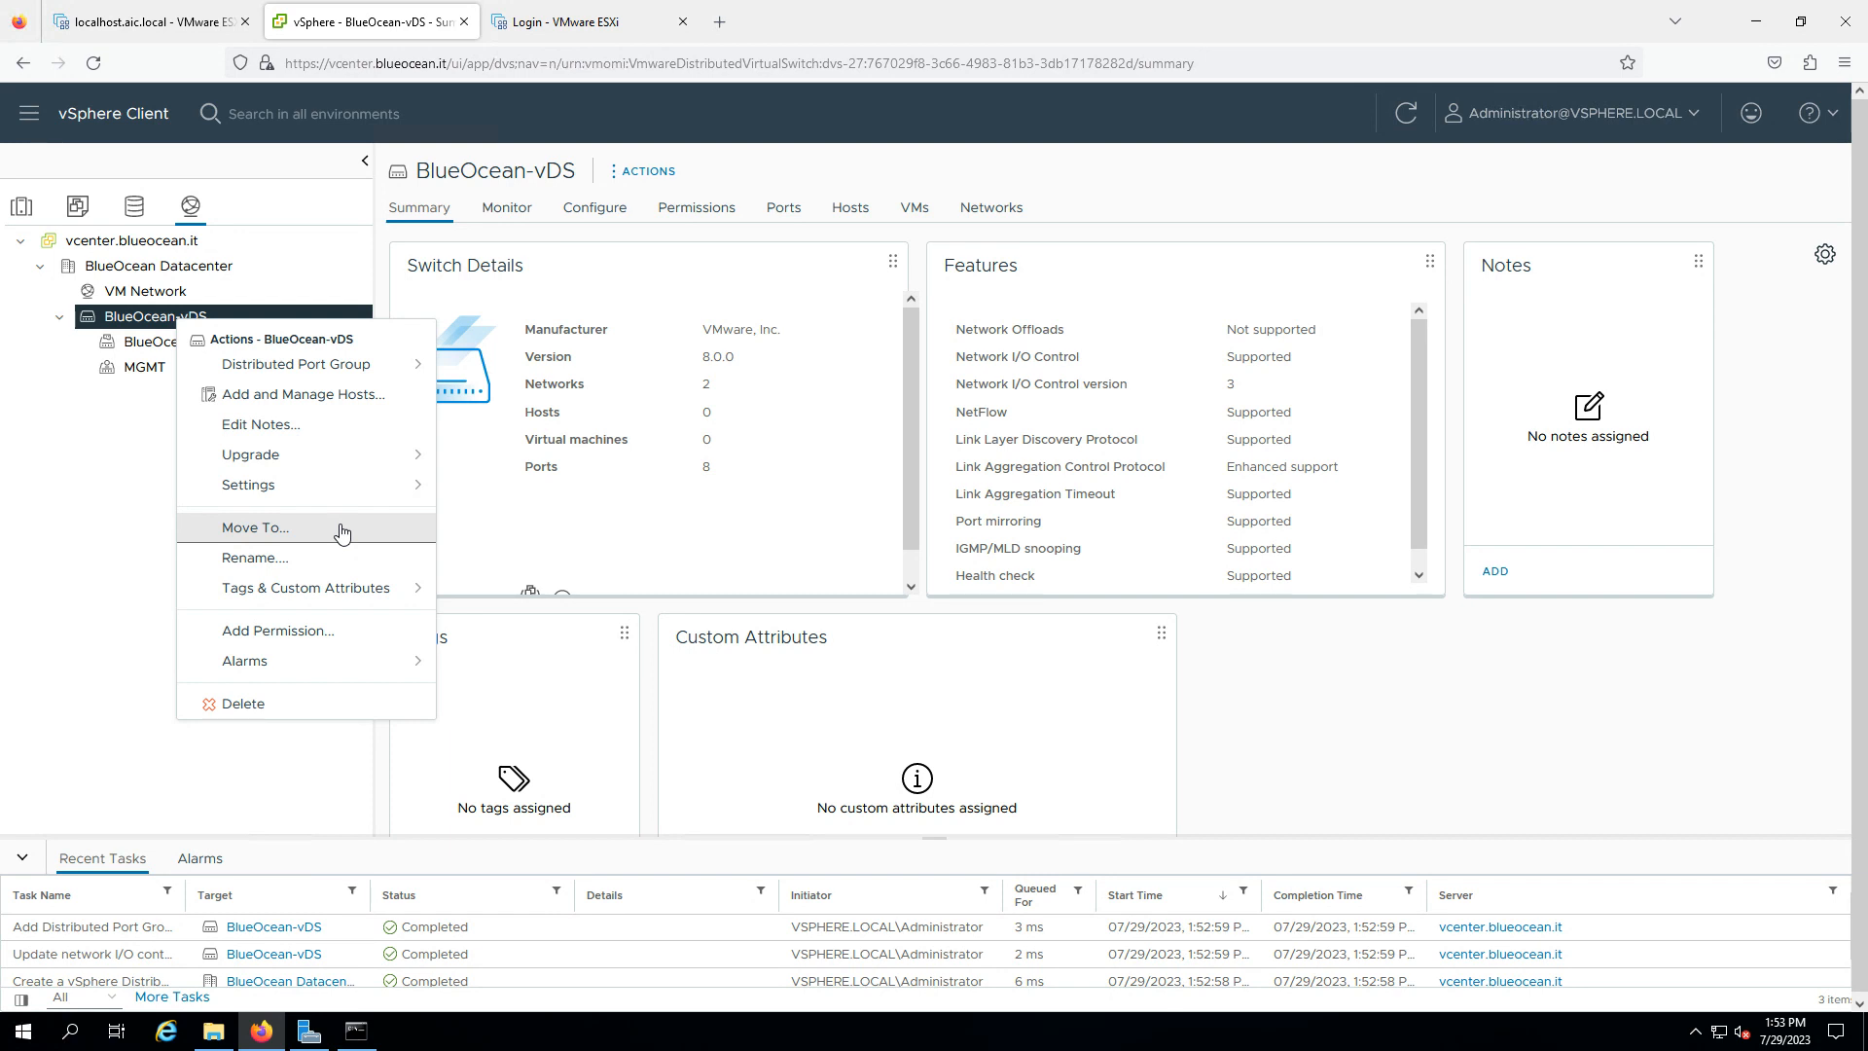
- Open BlueOcean-vDS Edit Settings and close it without changes
mouse_move(342, 493)
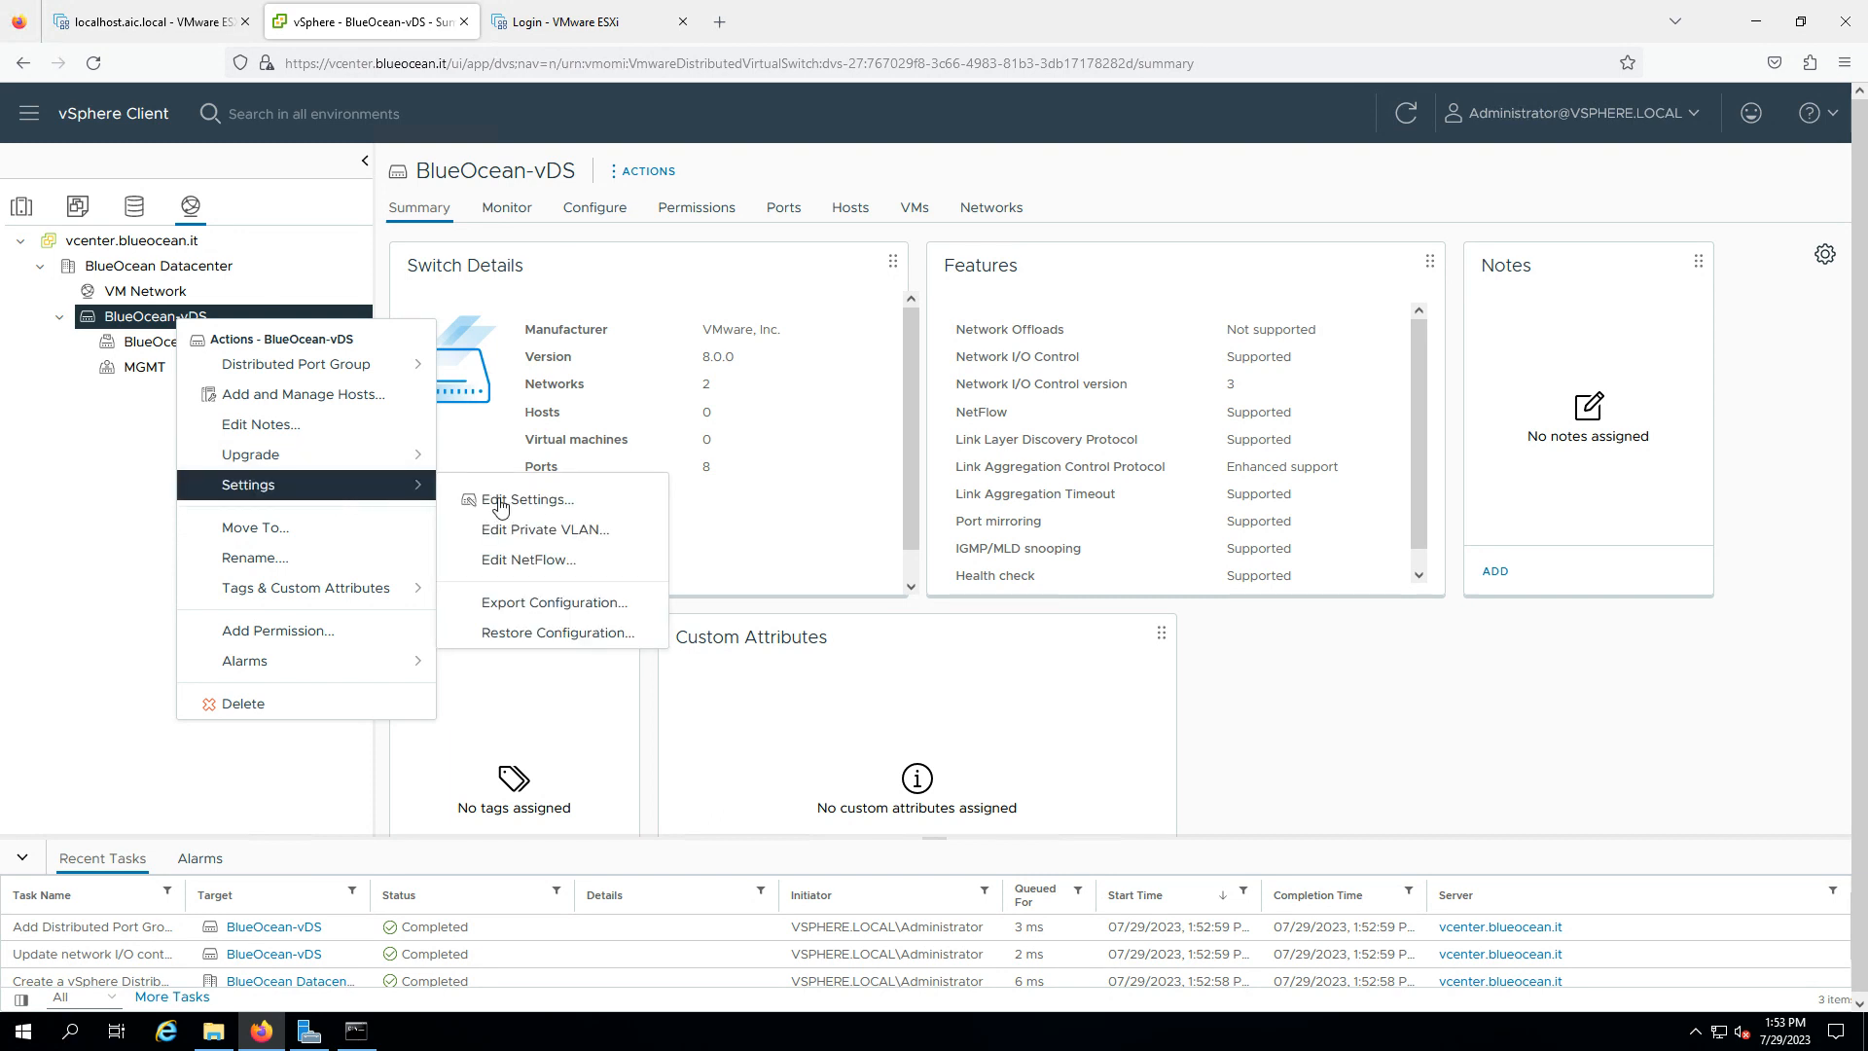
click(500, 502)
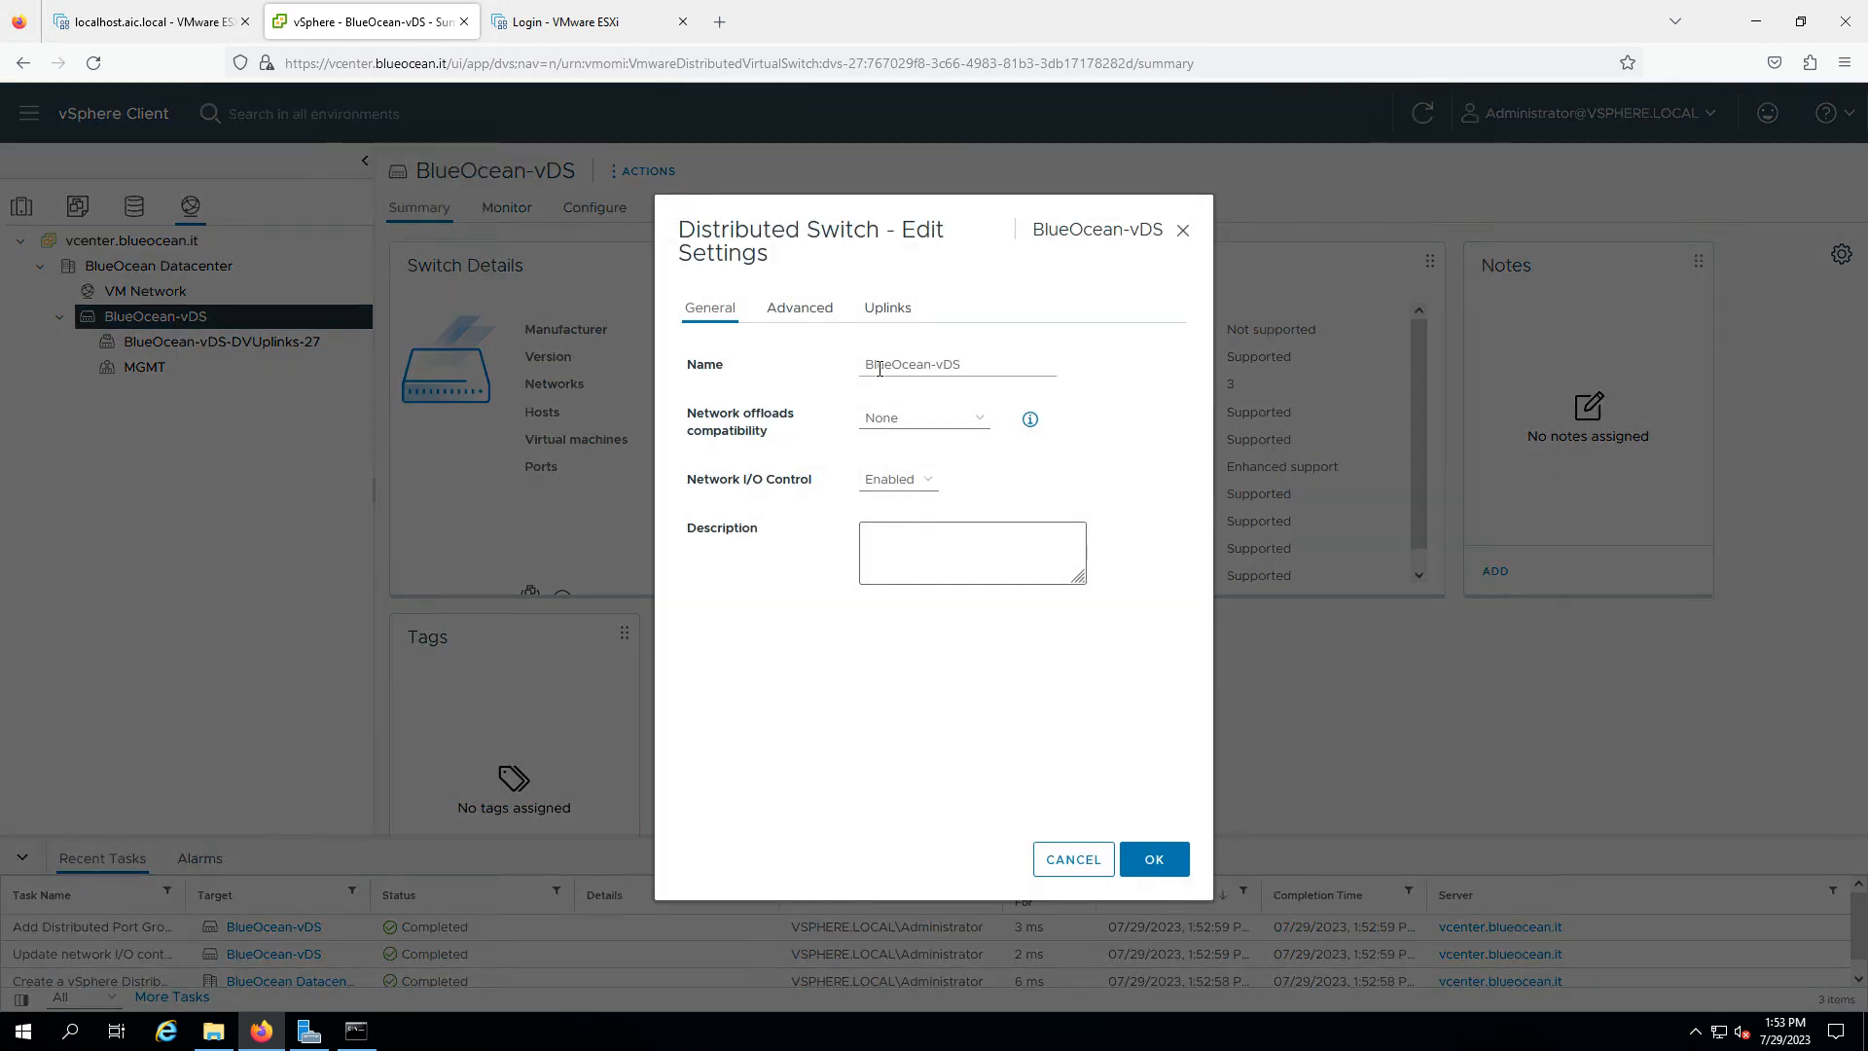
click(1049, 862)
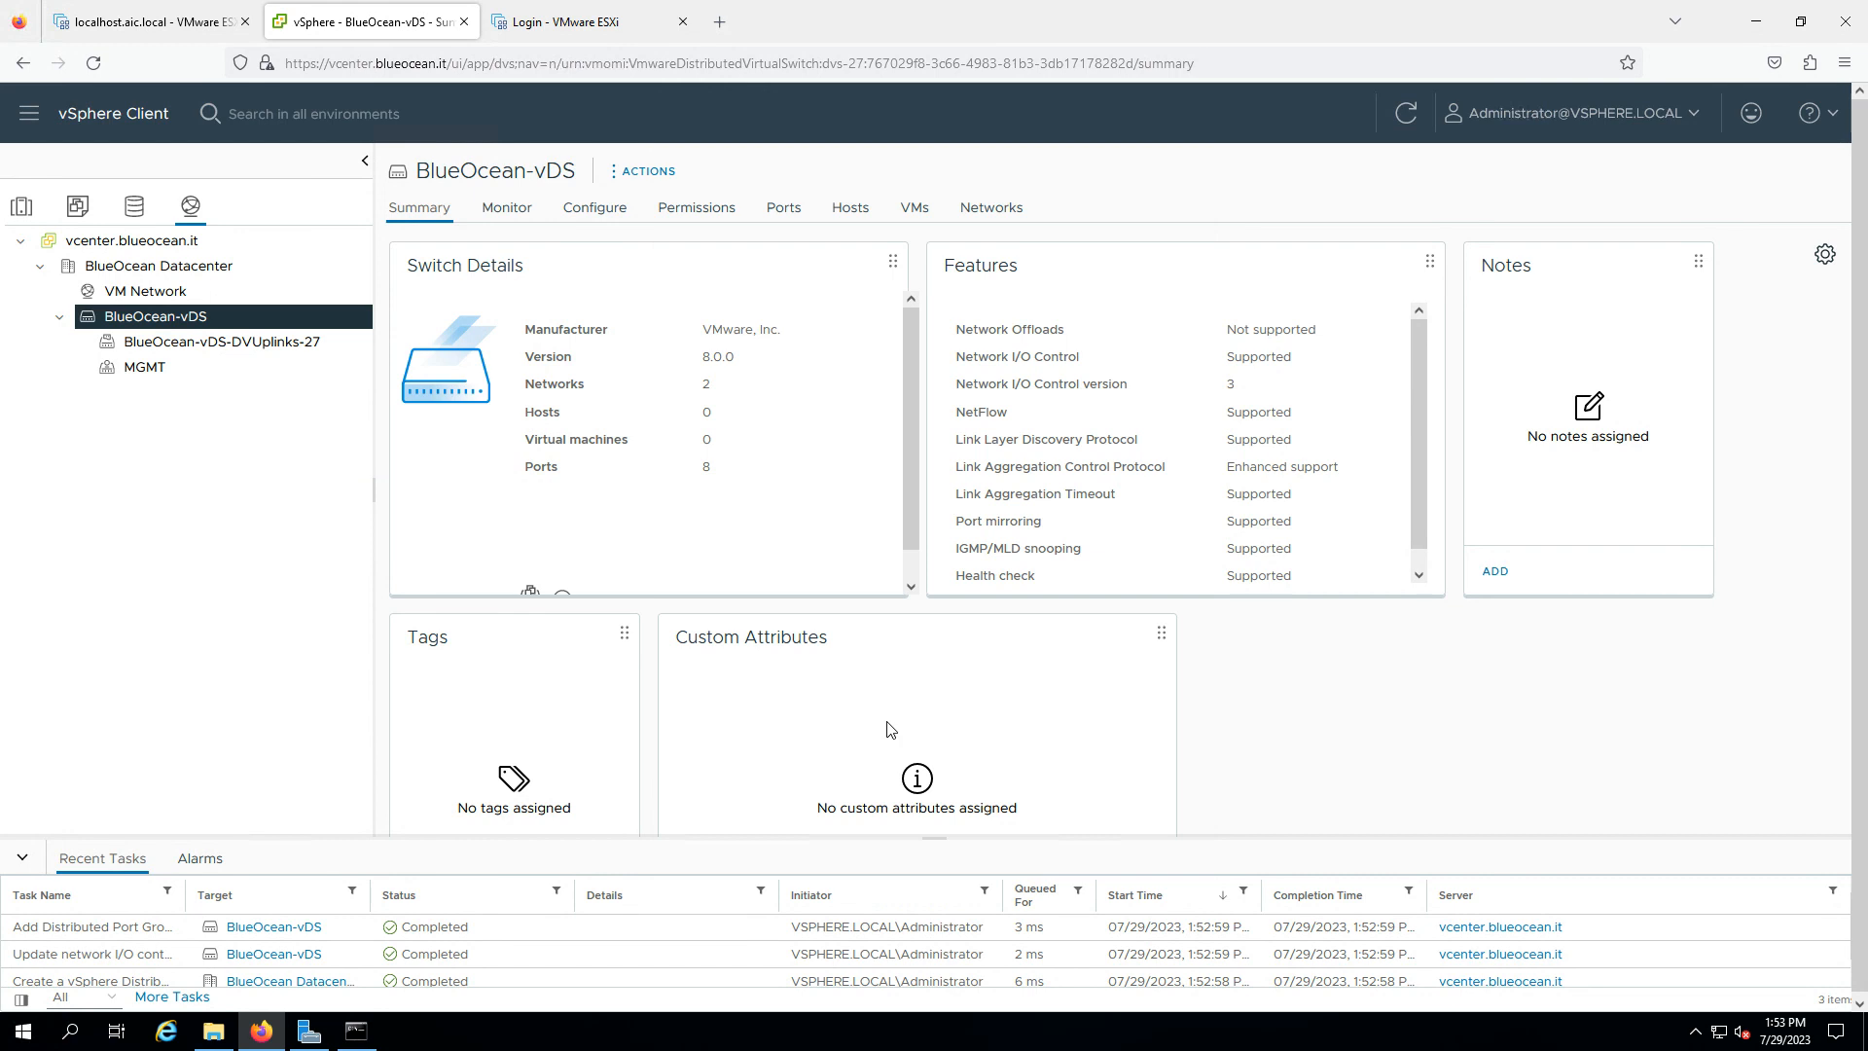
- Set the BlueOcean-vDS MTU to 9000 bytes, review its two uplinks, and save
right_click(264, 326)
mouse_move(393, 493)
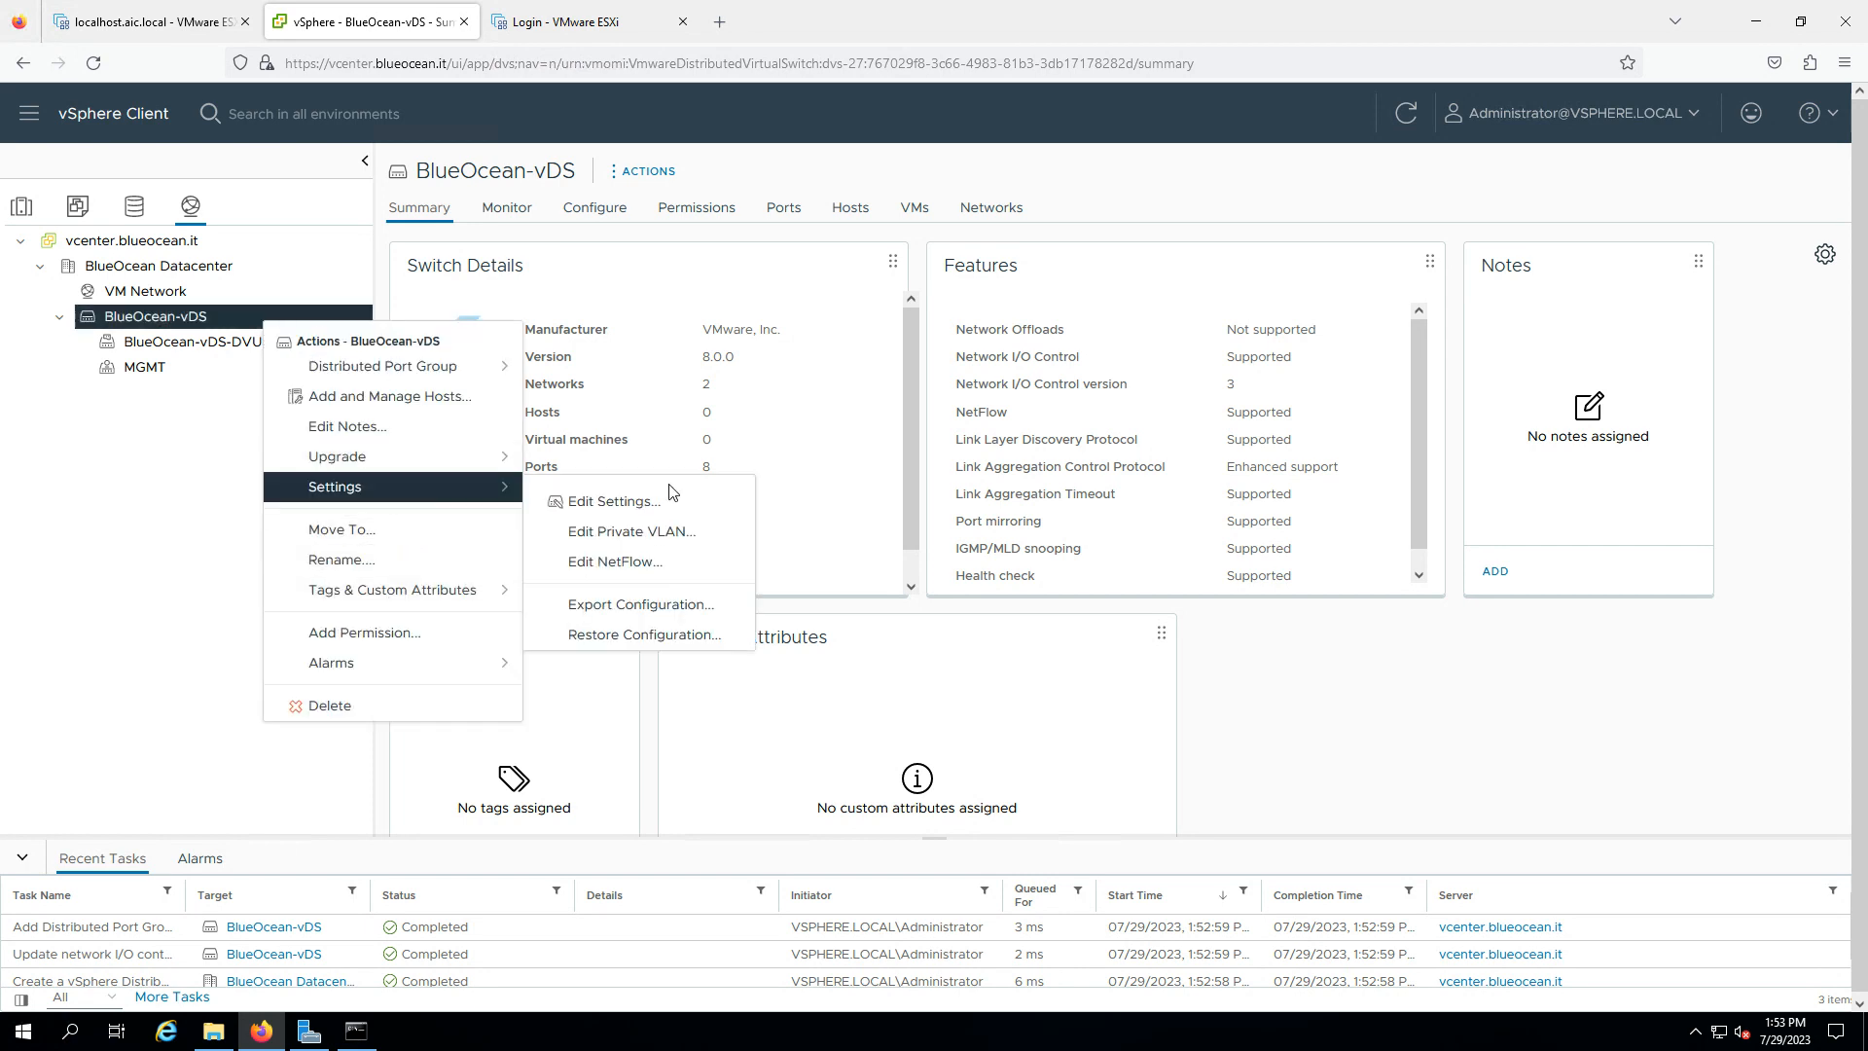
click(654, 500)
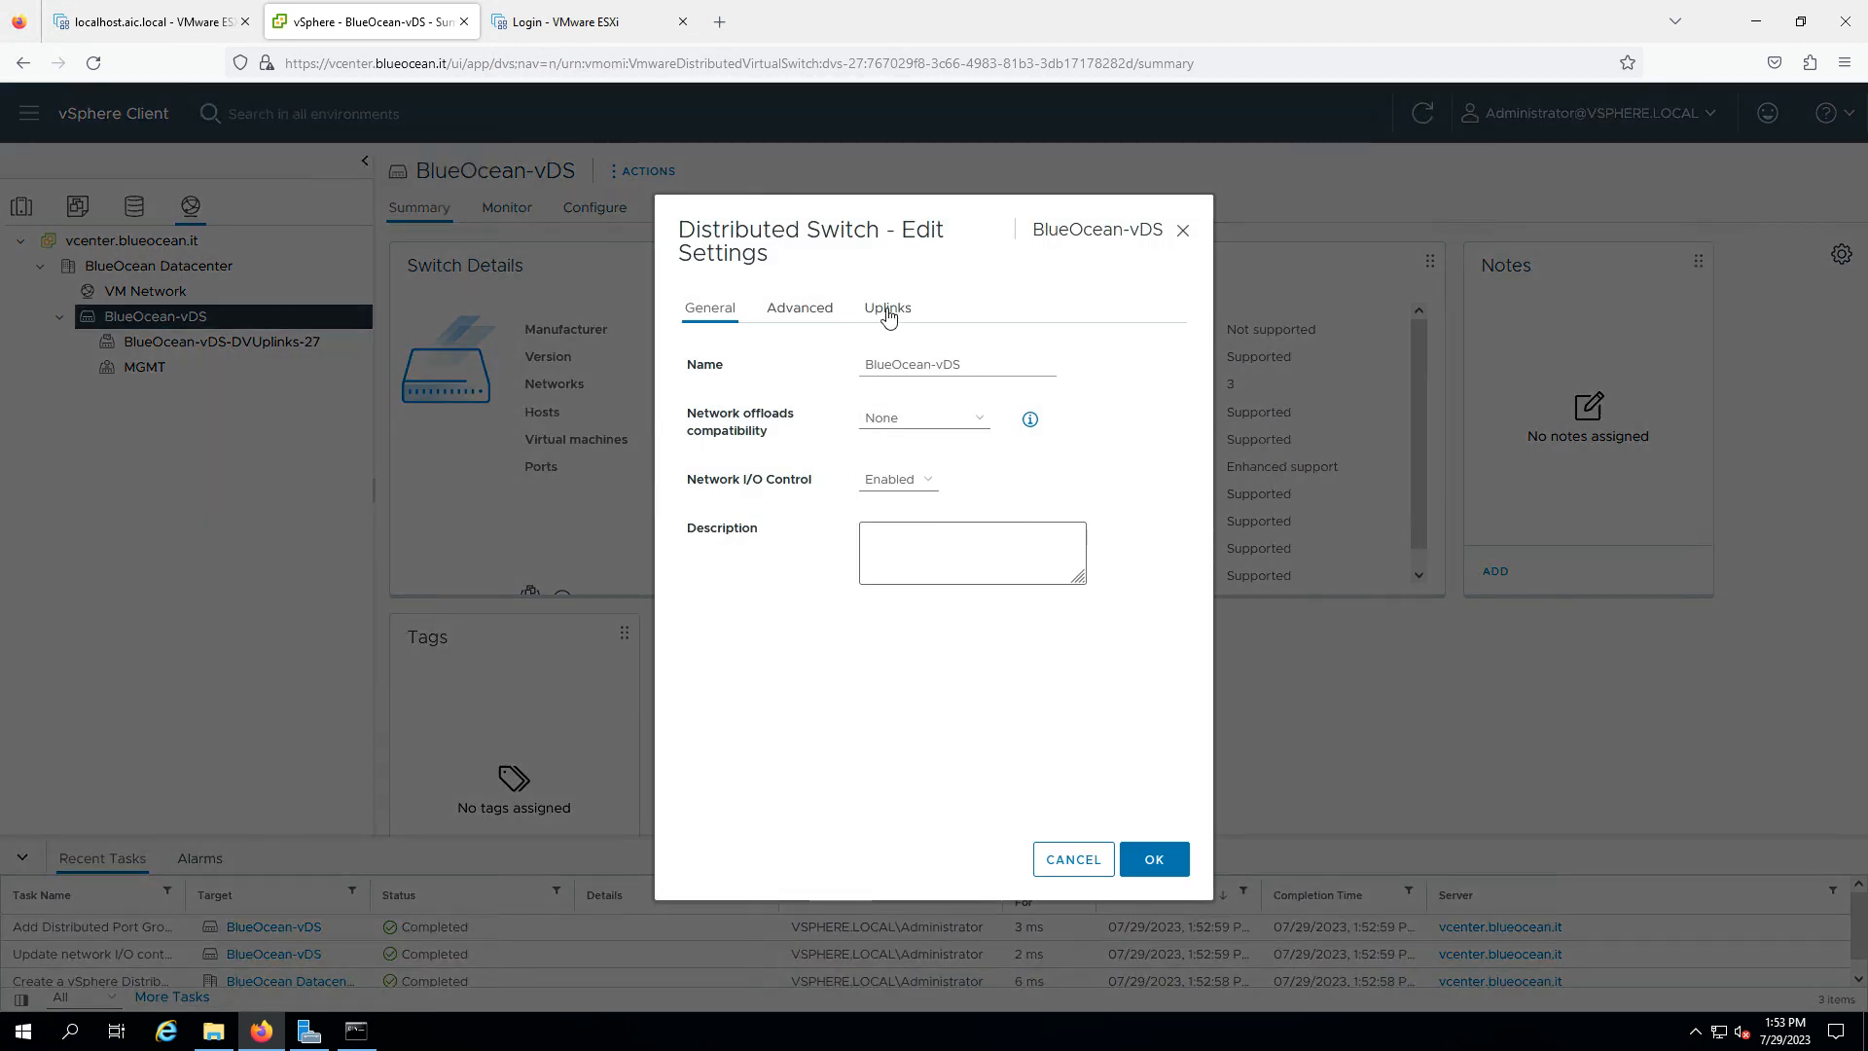
click(802, 309)
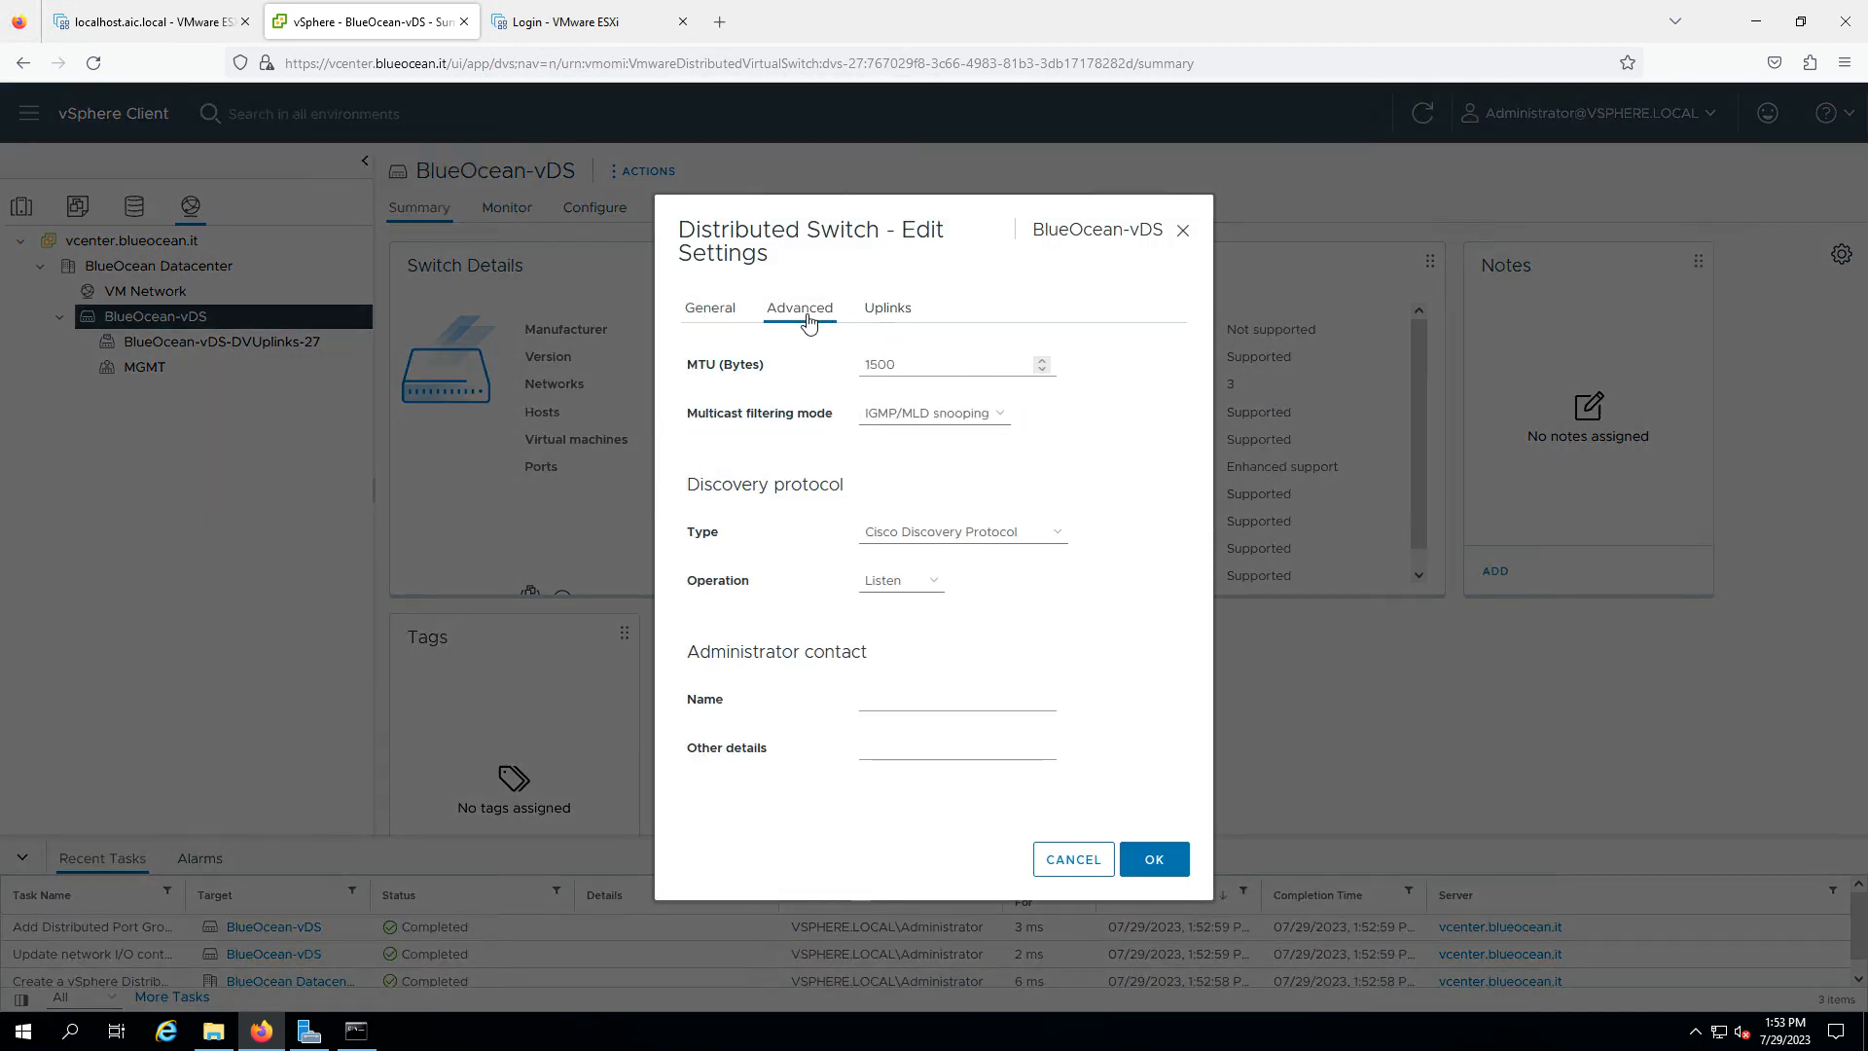
double_click(890, 375)
text(1)
text(9000)
click(749, 310)
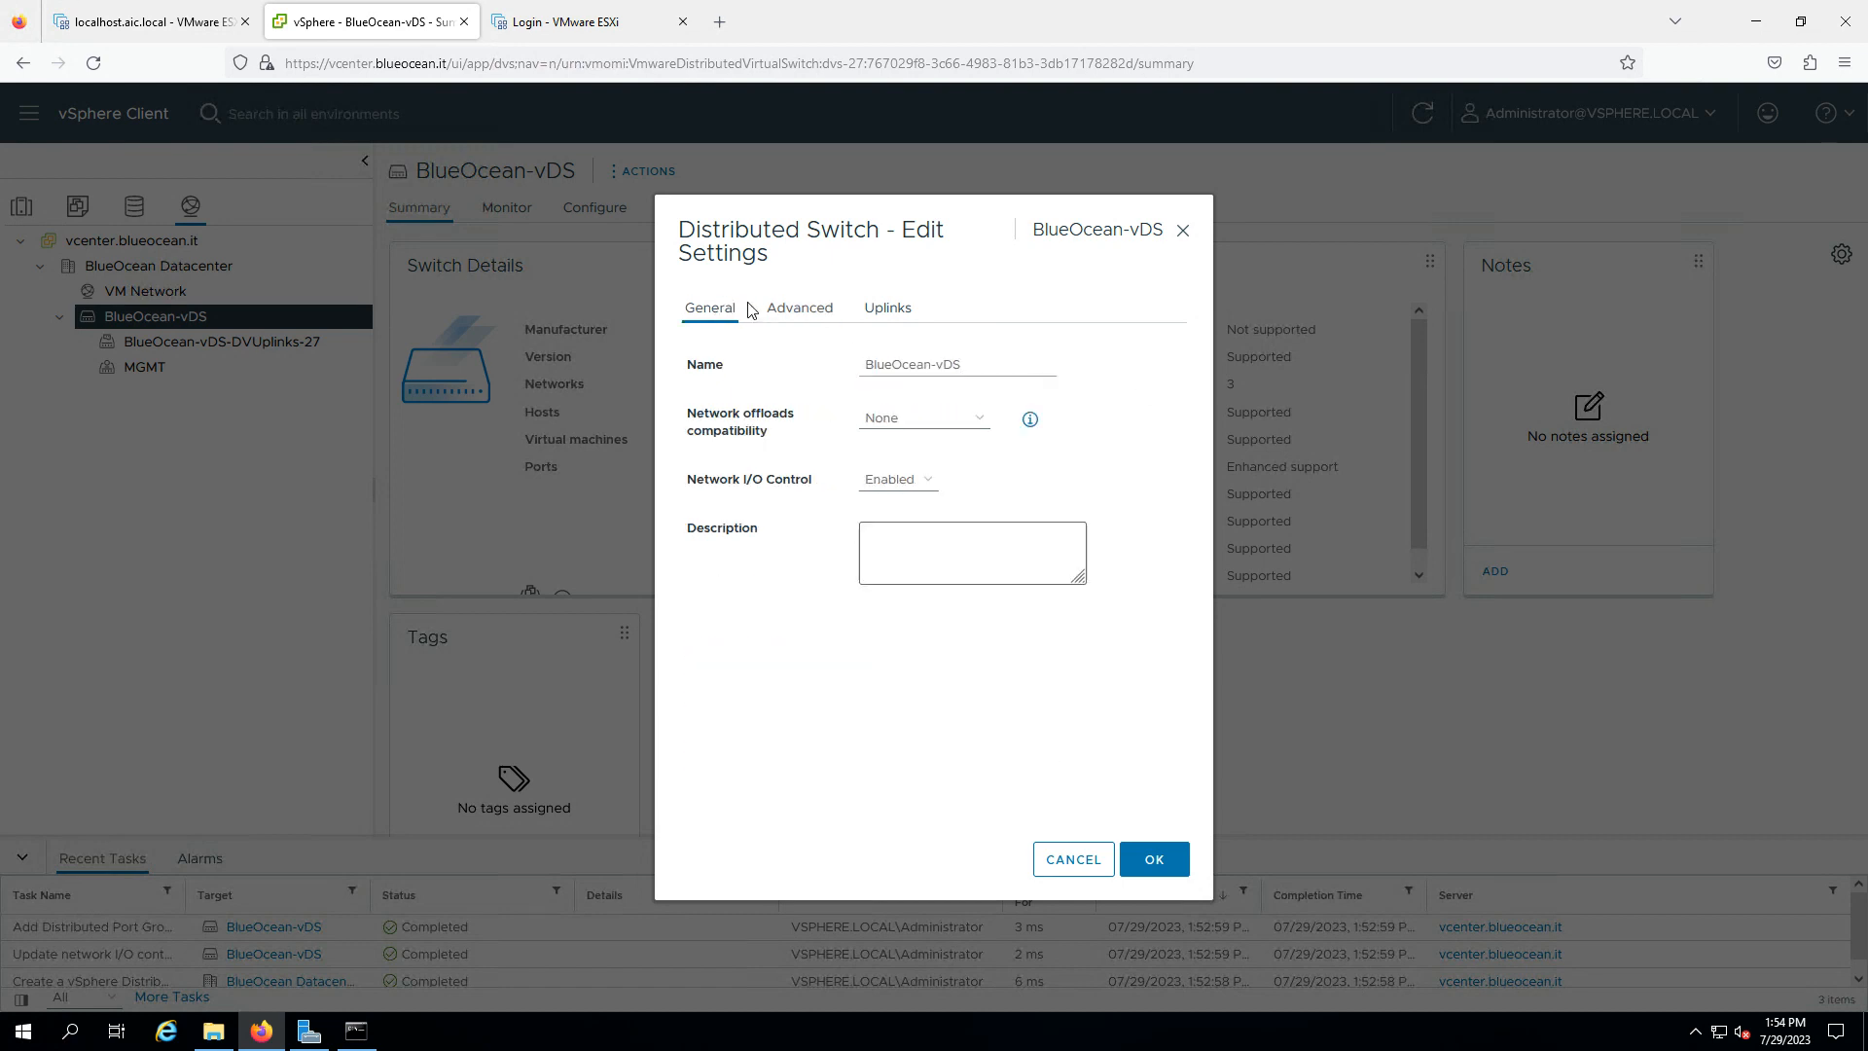
click(897, 311)
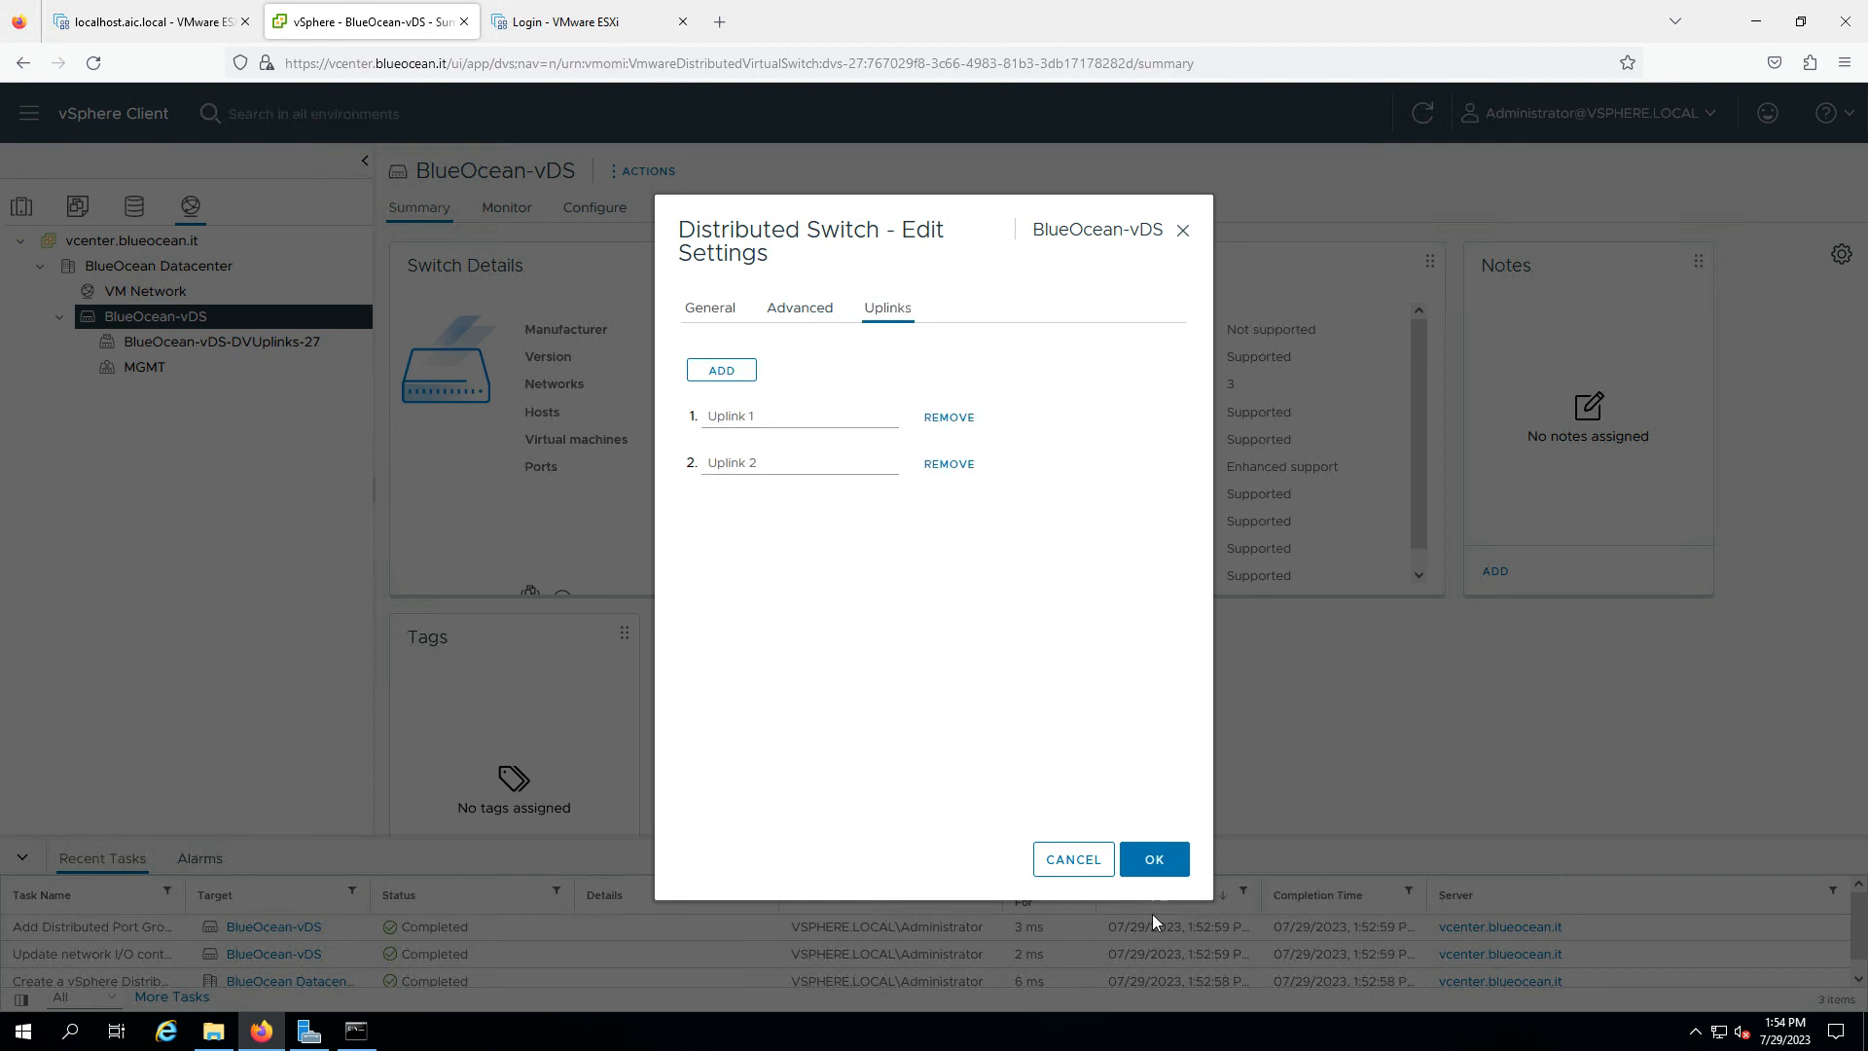
click(1145, 859)
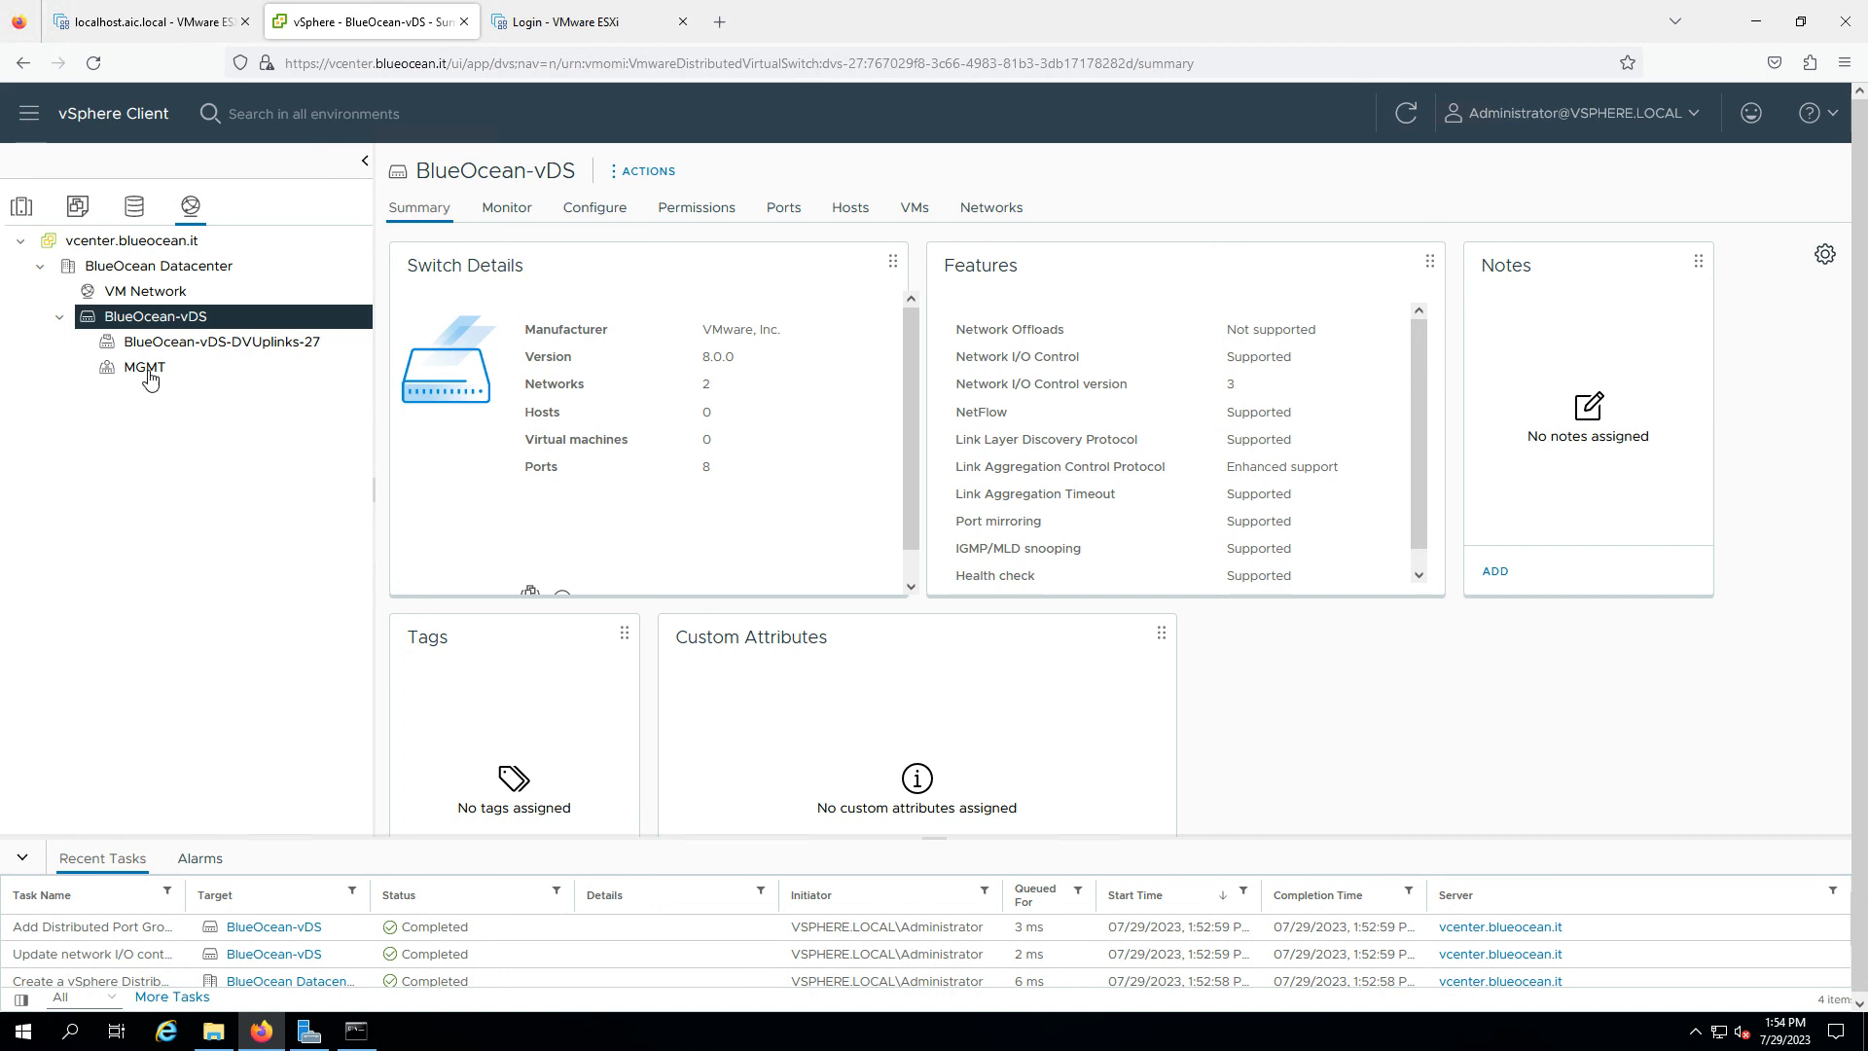
- Dismiss the switch's action menu and show the MGMT port group's summary
right_click(210, 321)
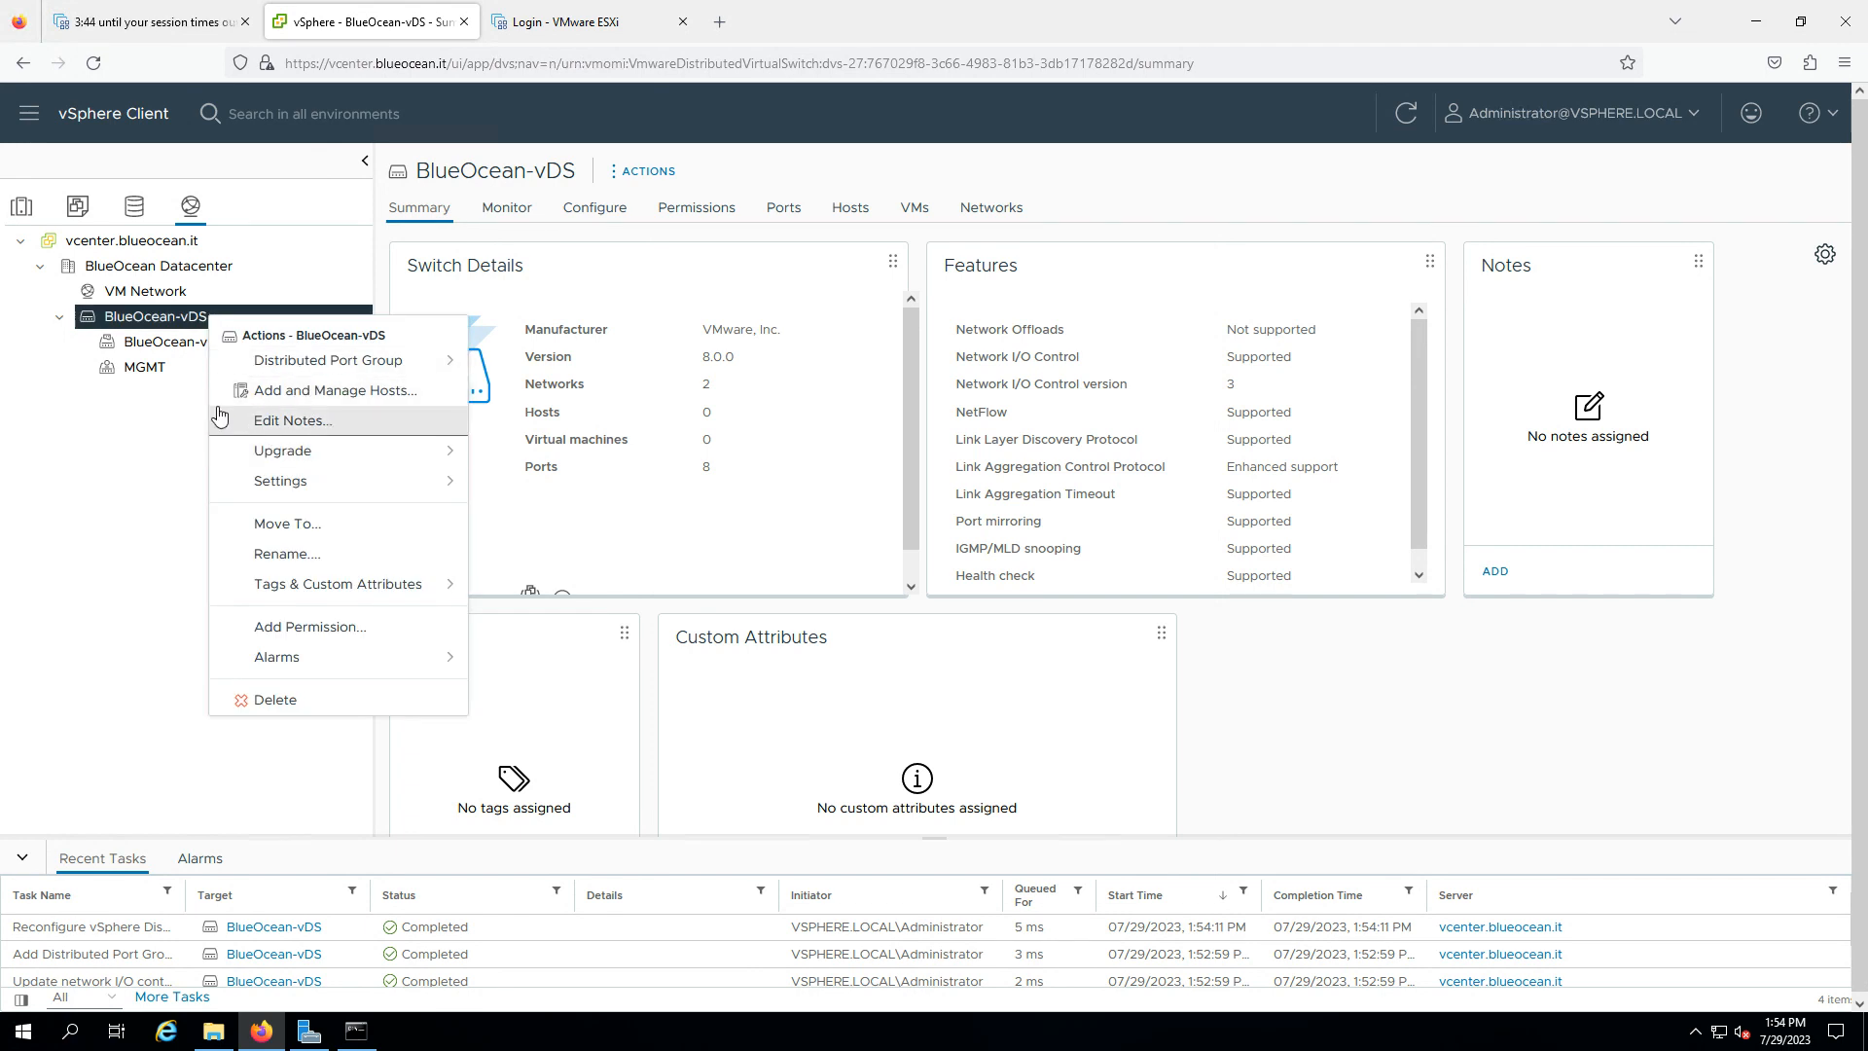
click(142, 388)
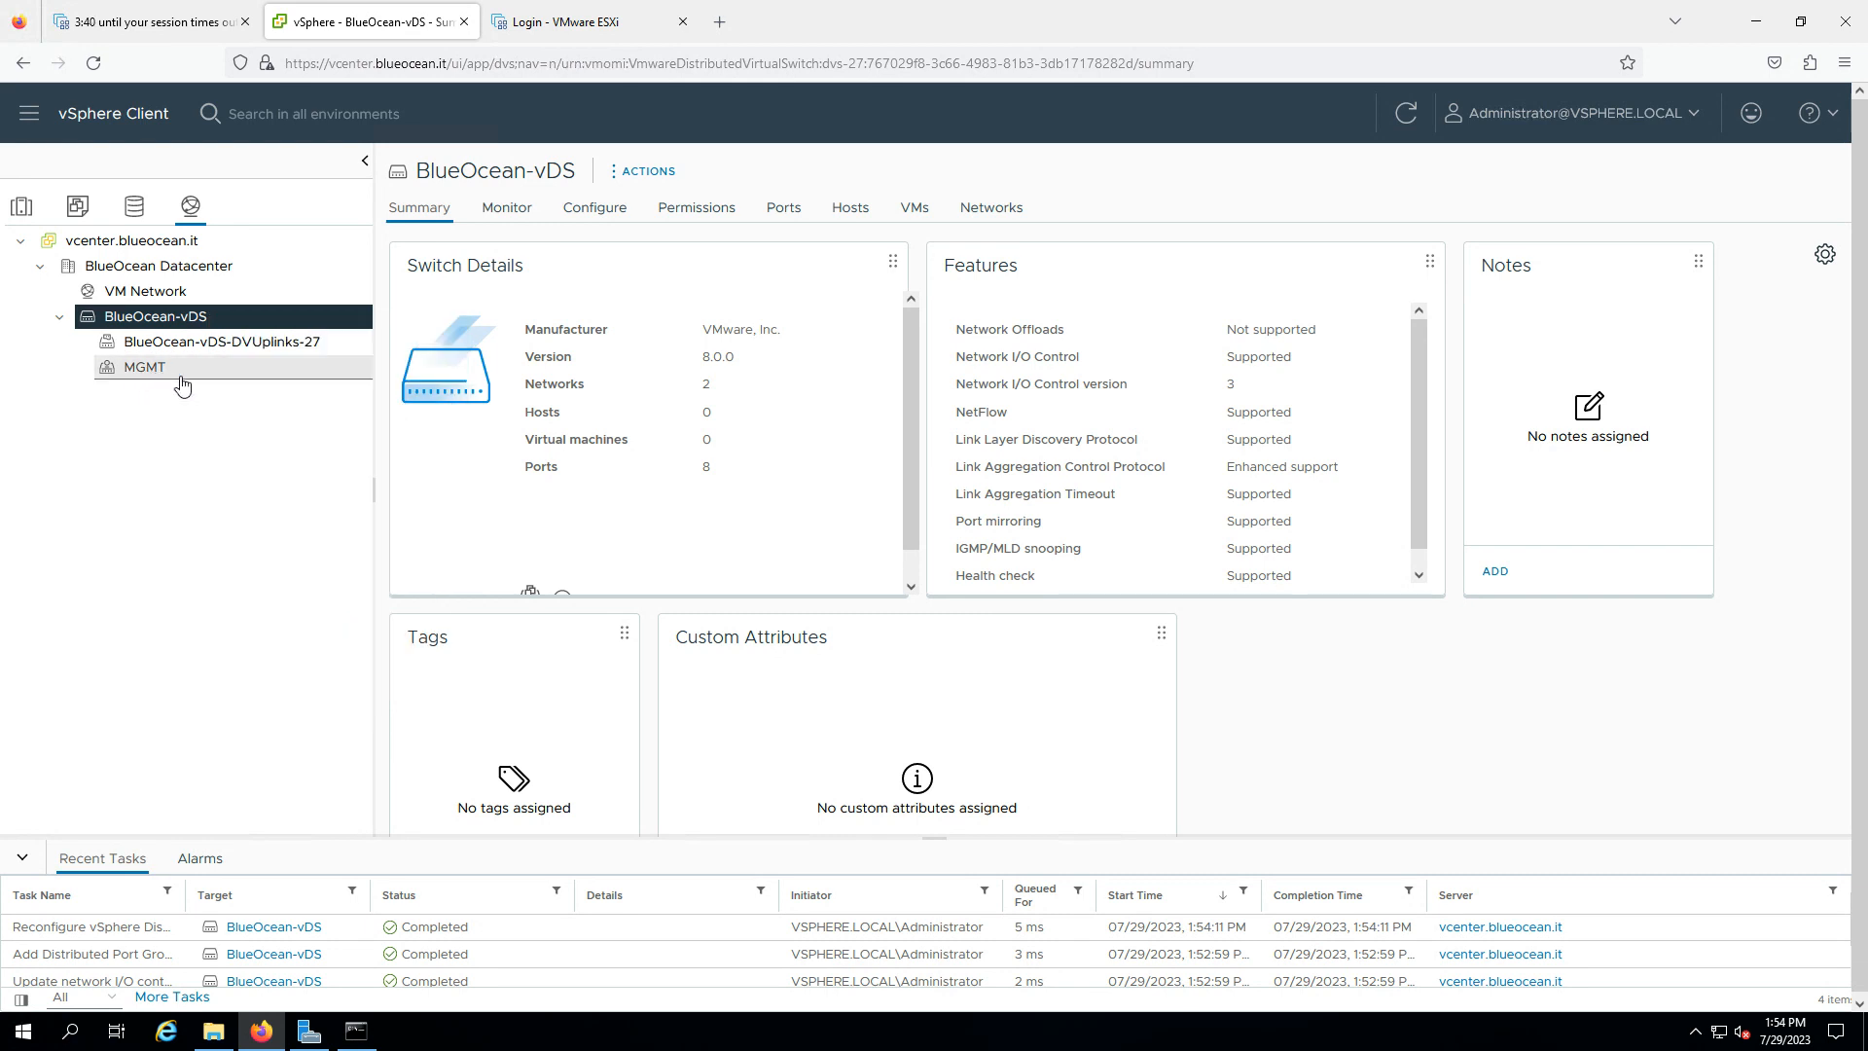
right_click(175, 316)
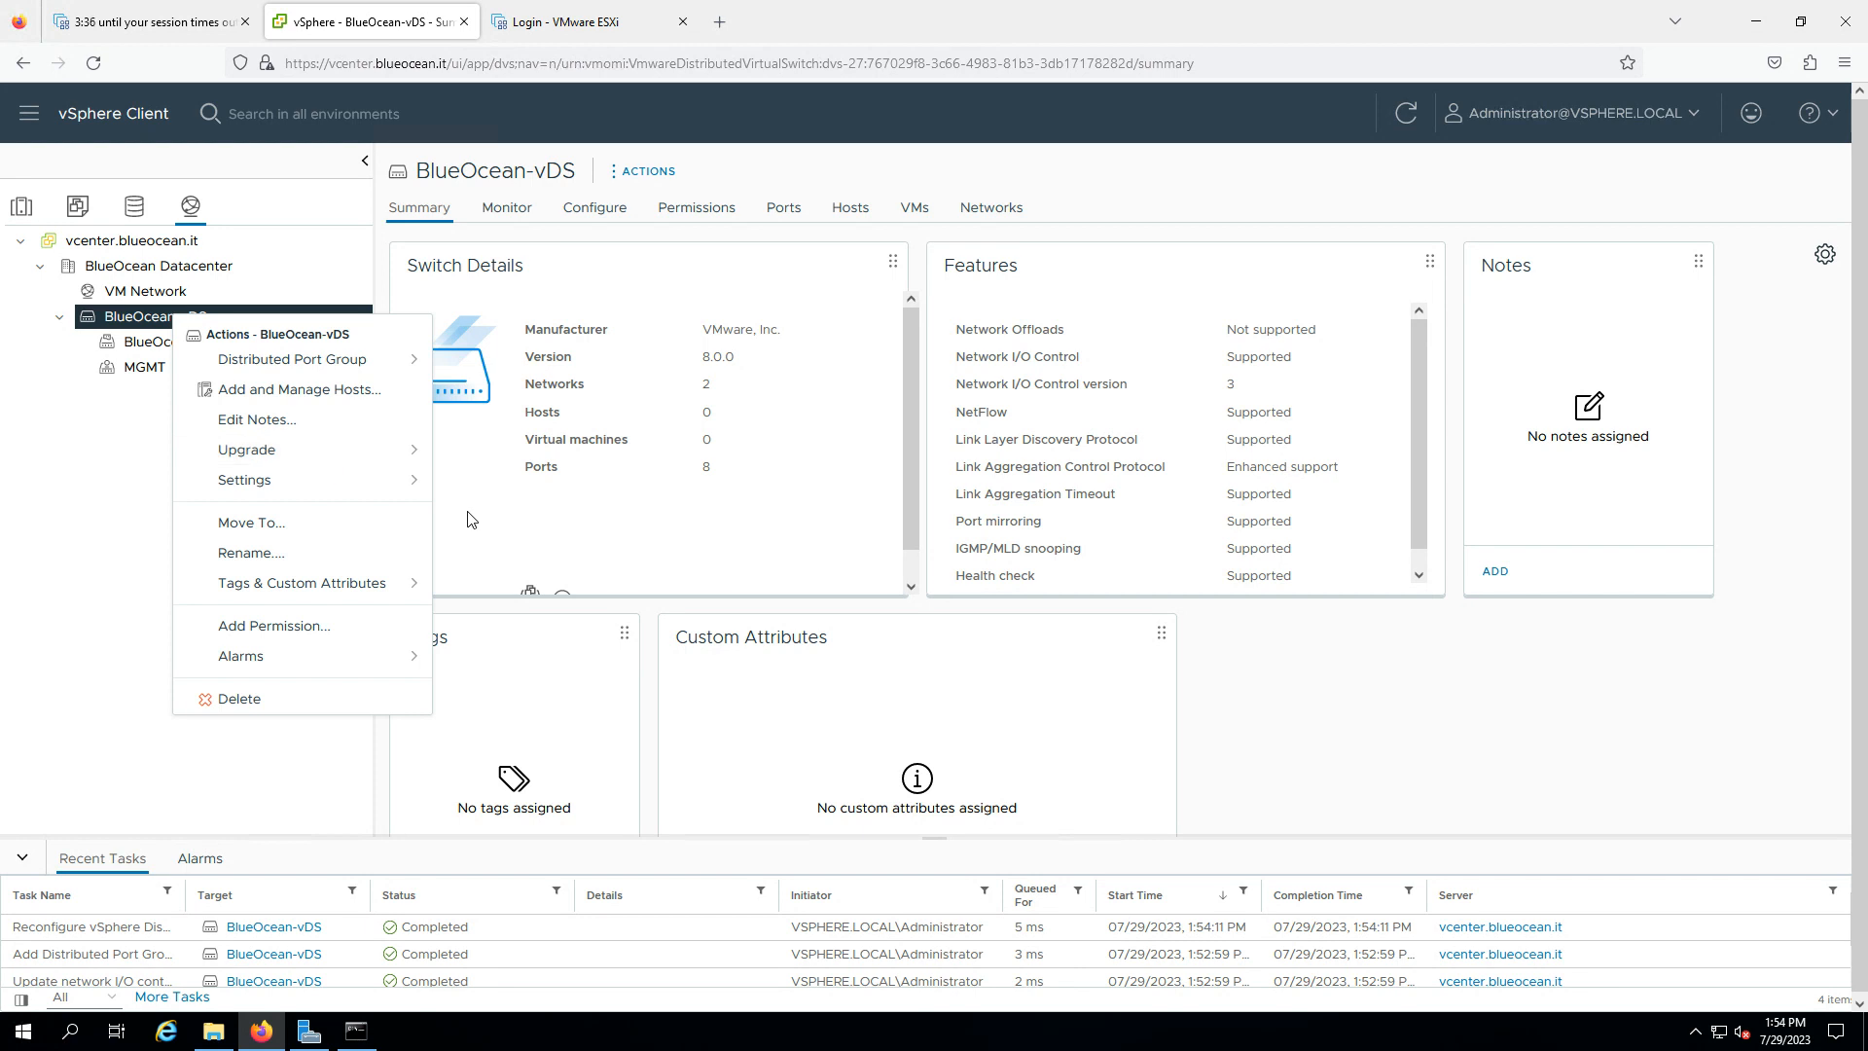
click(146, 368)
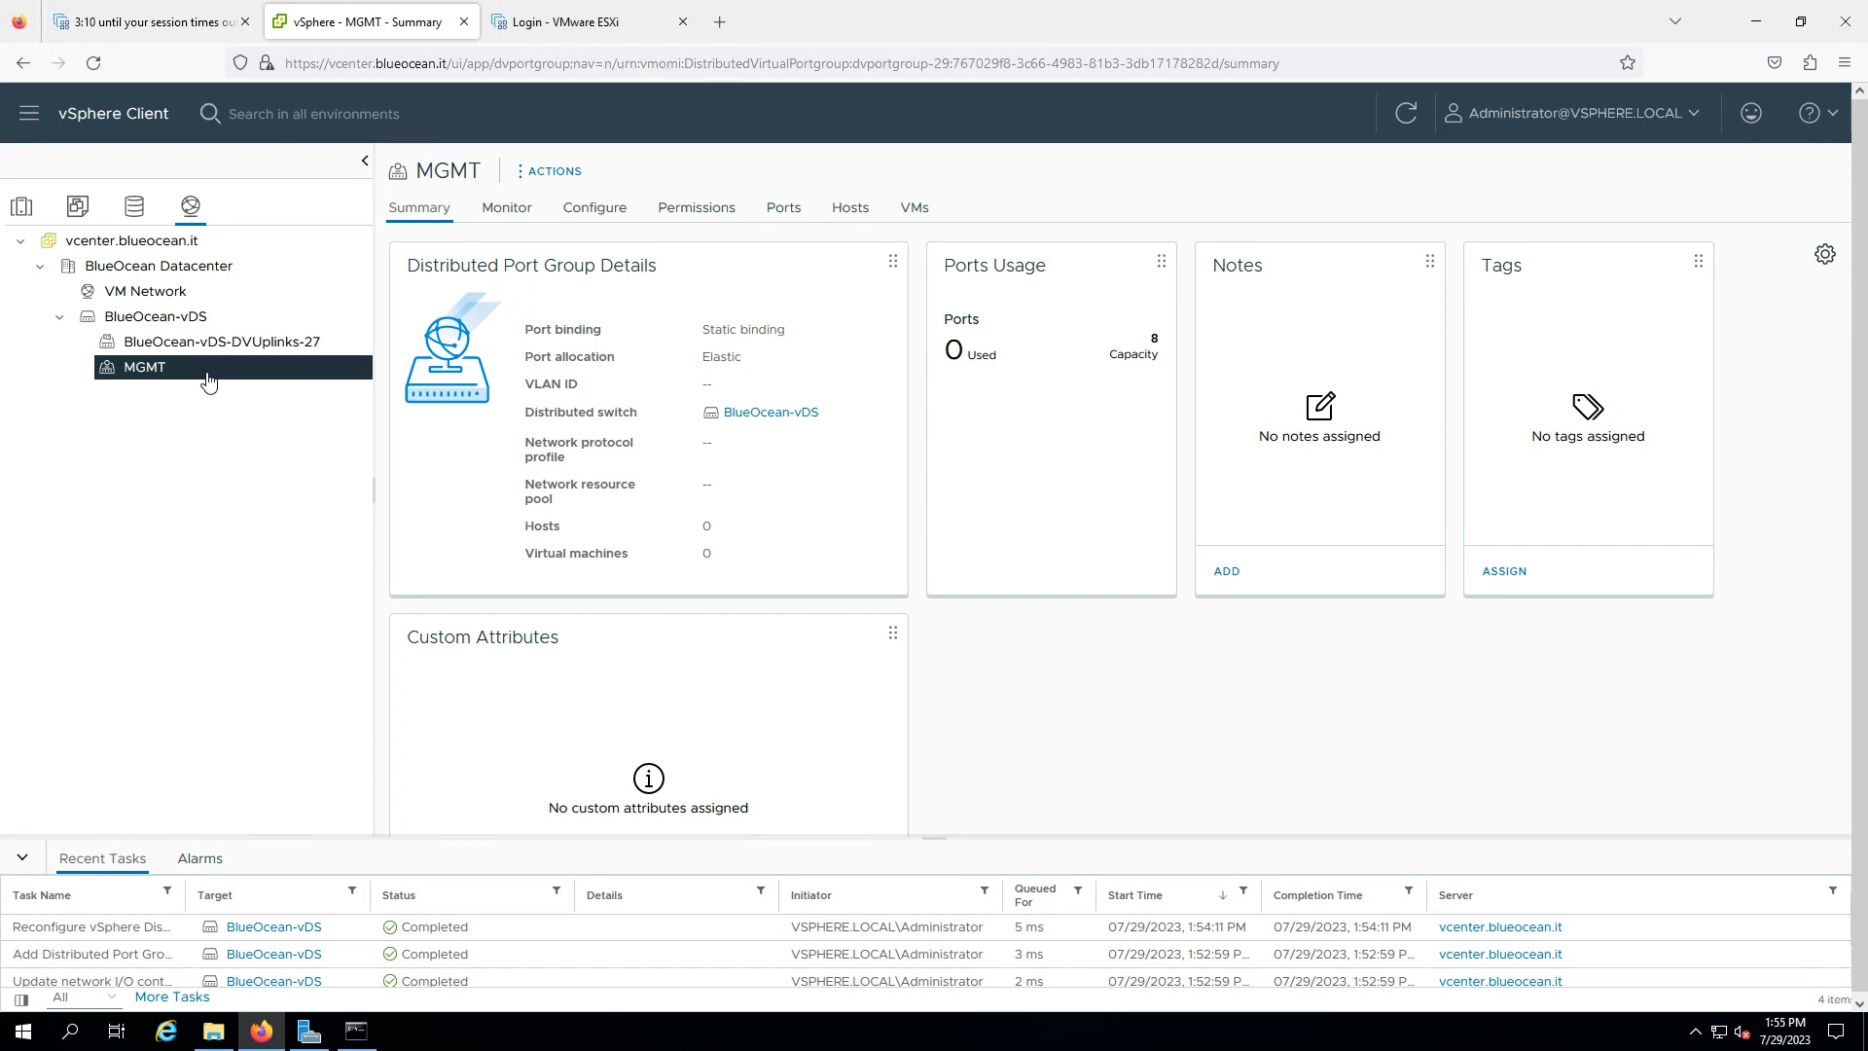
- Begin a new BlueOcean-vDS port group named vMotion and stay on its Configure settings page
right_click(199, 322)
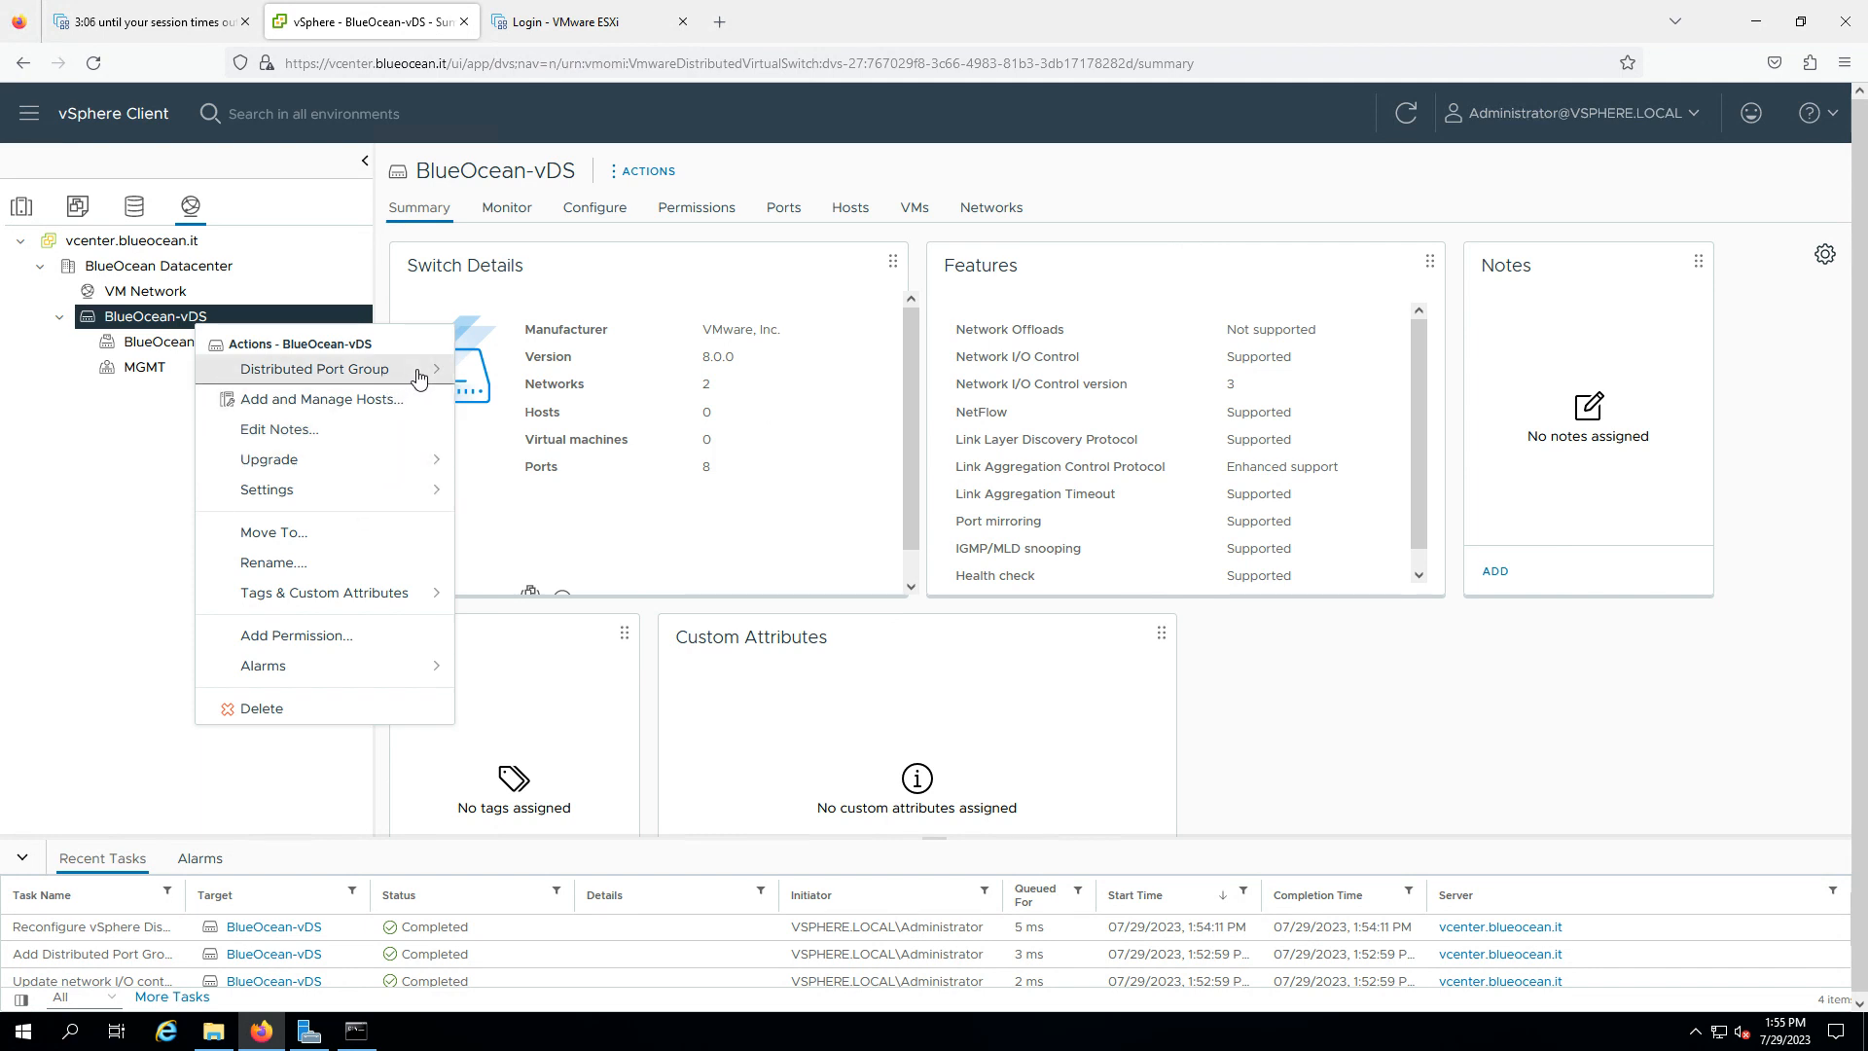
mouse_move(420, 377)
click(511, 372)
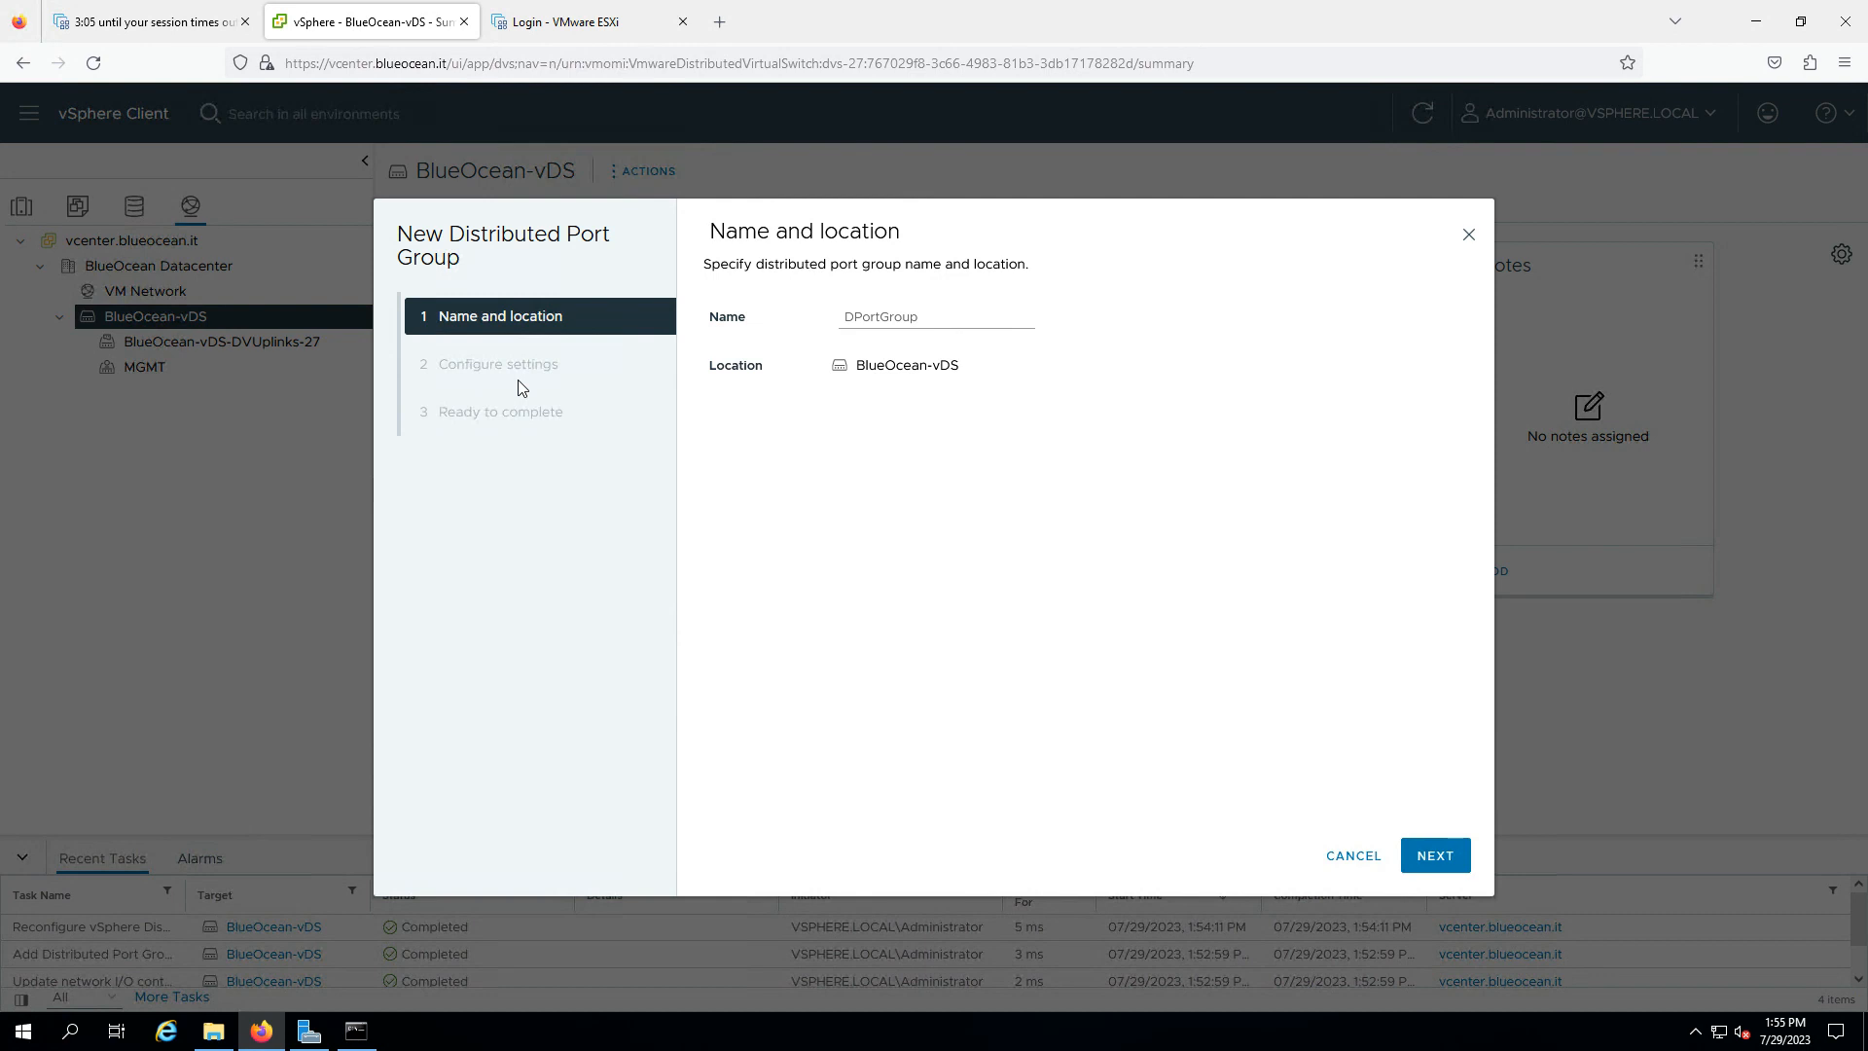
double_click(861, 317)
text(vMotion)
click(1434, 857)
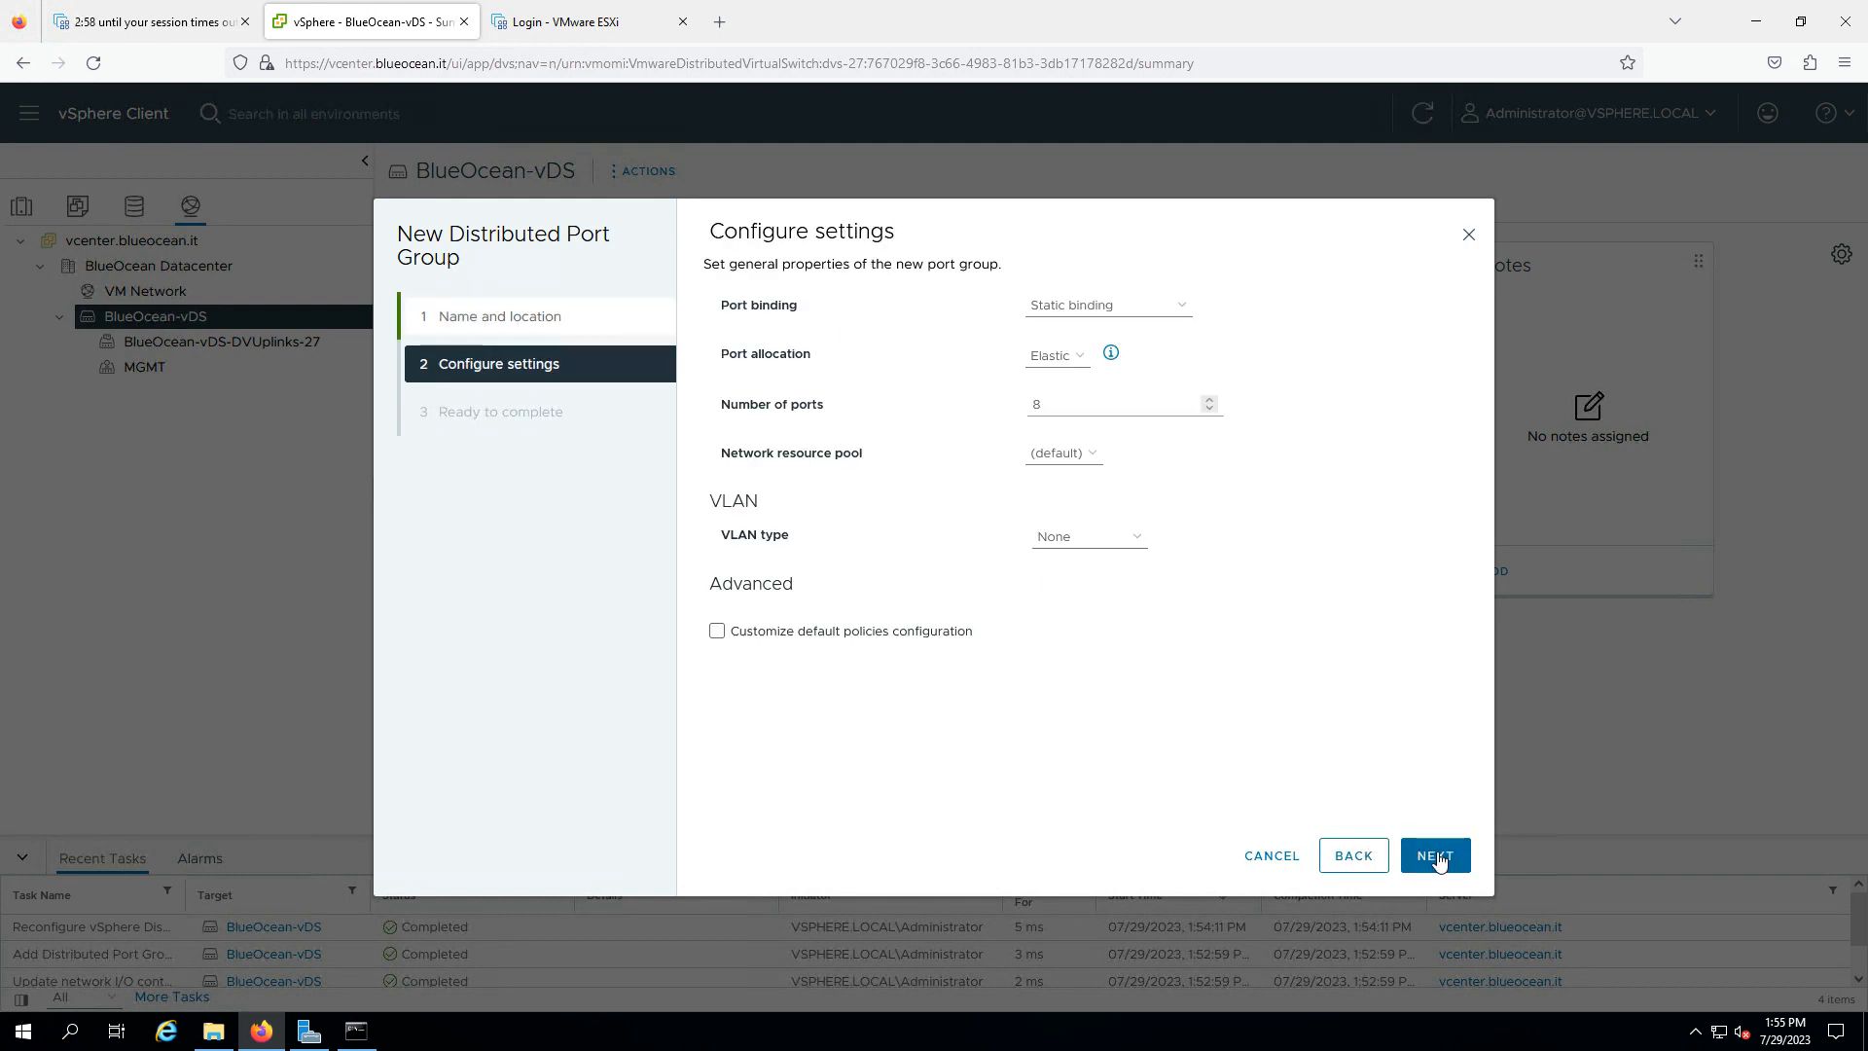
click(1434, 854)
click(1352, 856)
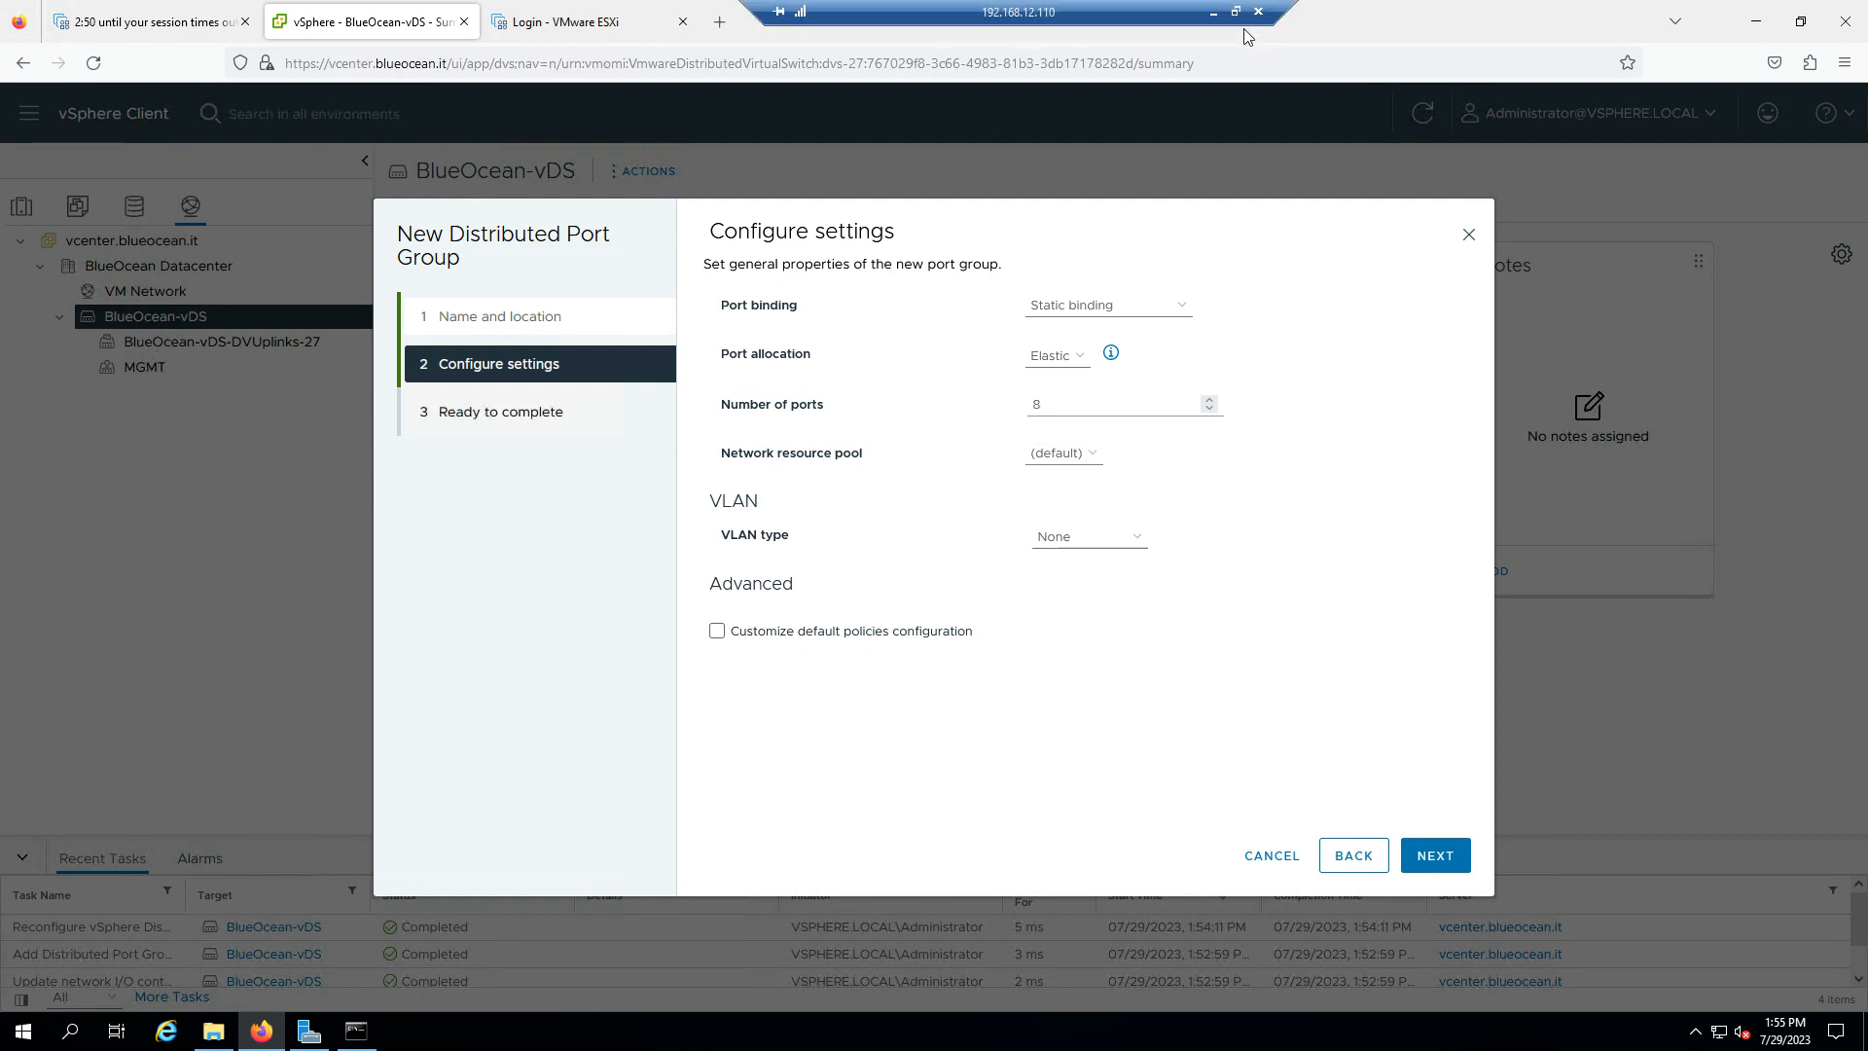
- Minimize the remote session to see the OneNote diagram's vMotion subnet 10.50.20.0/24
click(1226, 12)
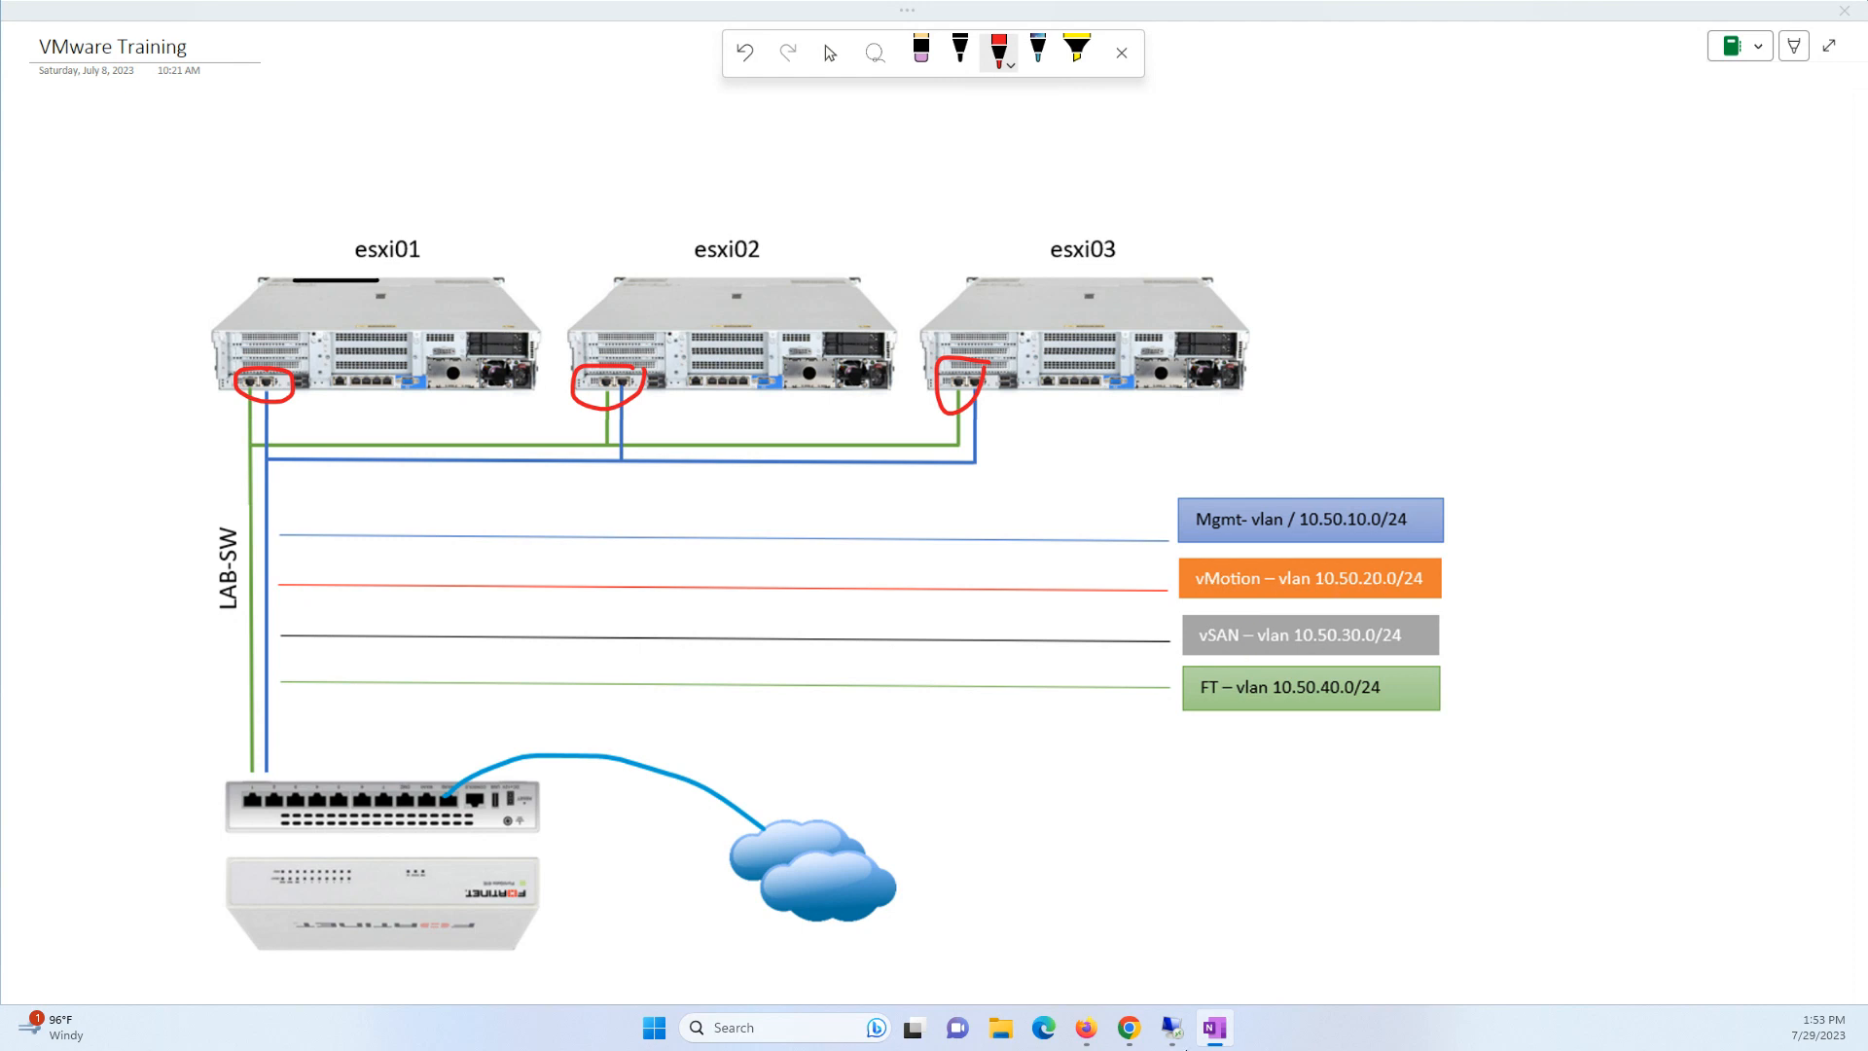
- Set the vMotion port group's VLAN type to VLAN with ID 1020 and create it
click(1173, 1027)
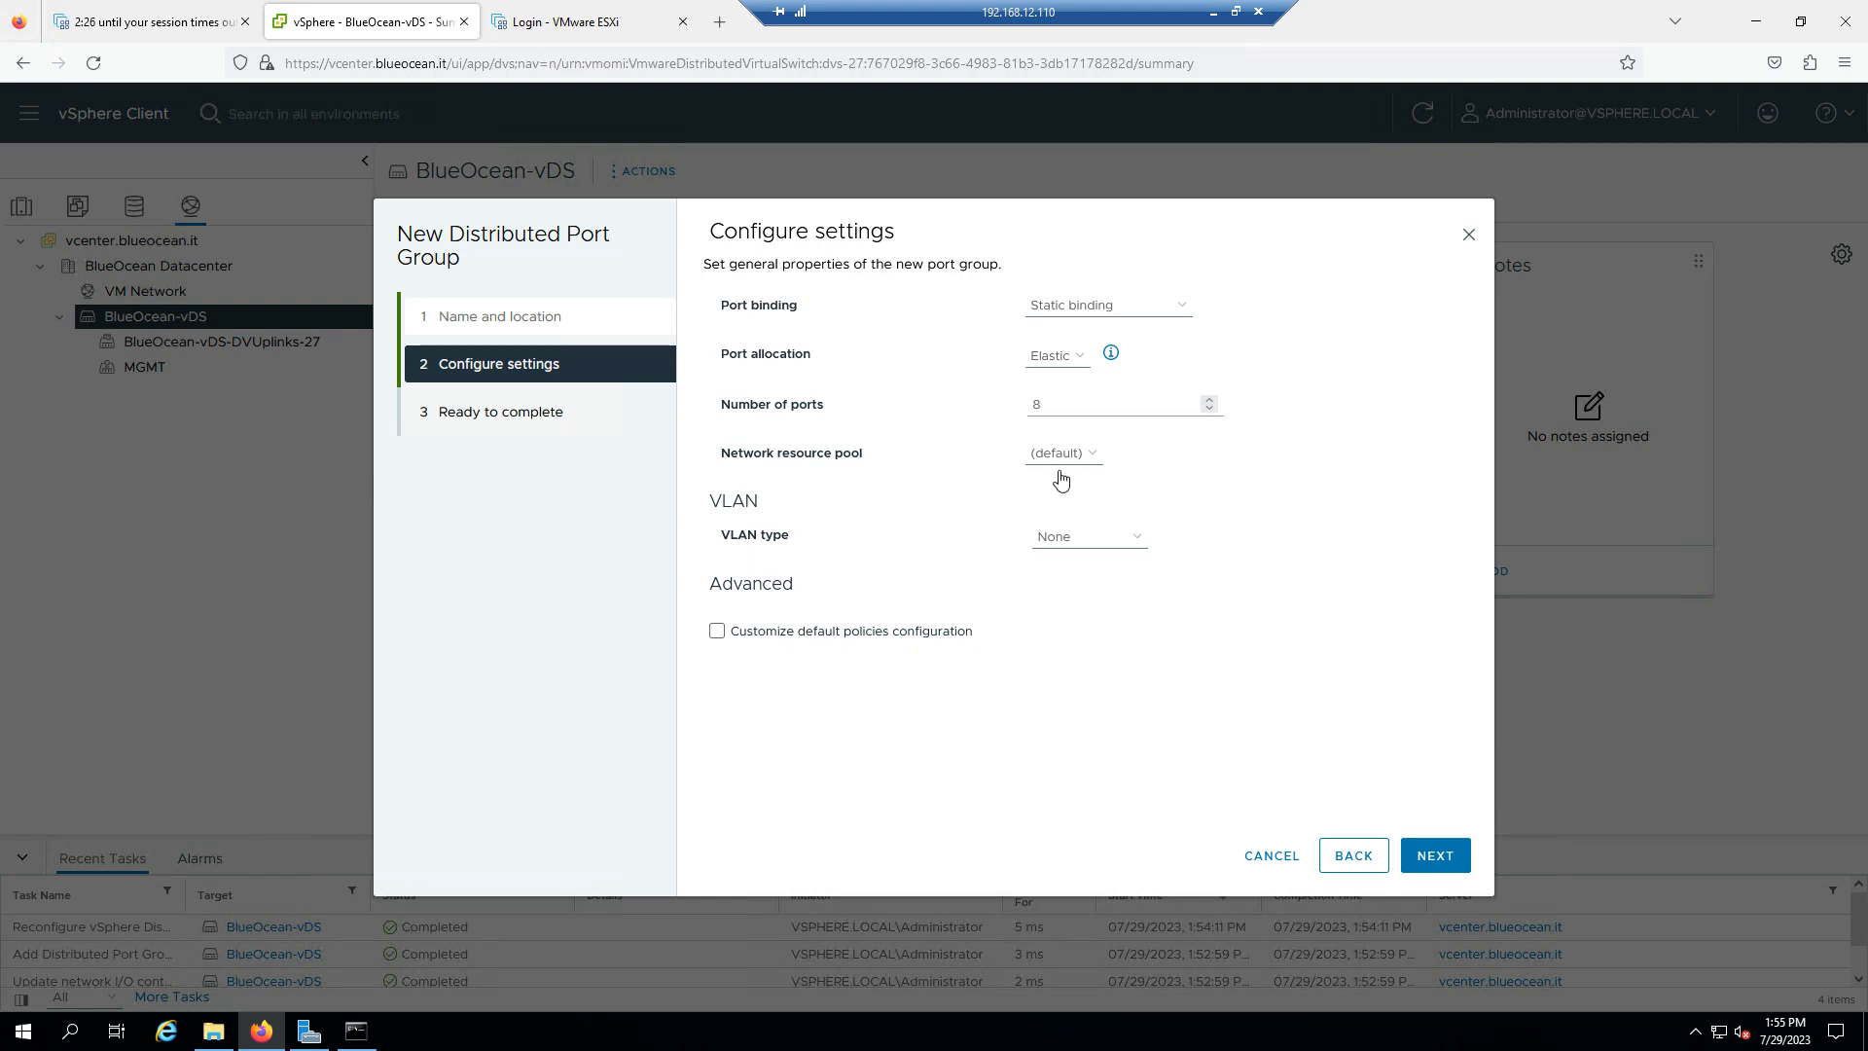
click(1082, 541)
click(1075, 590)
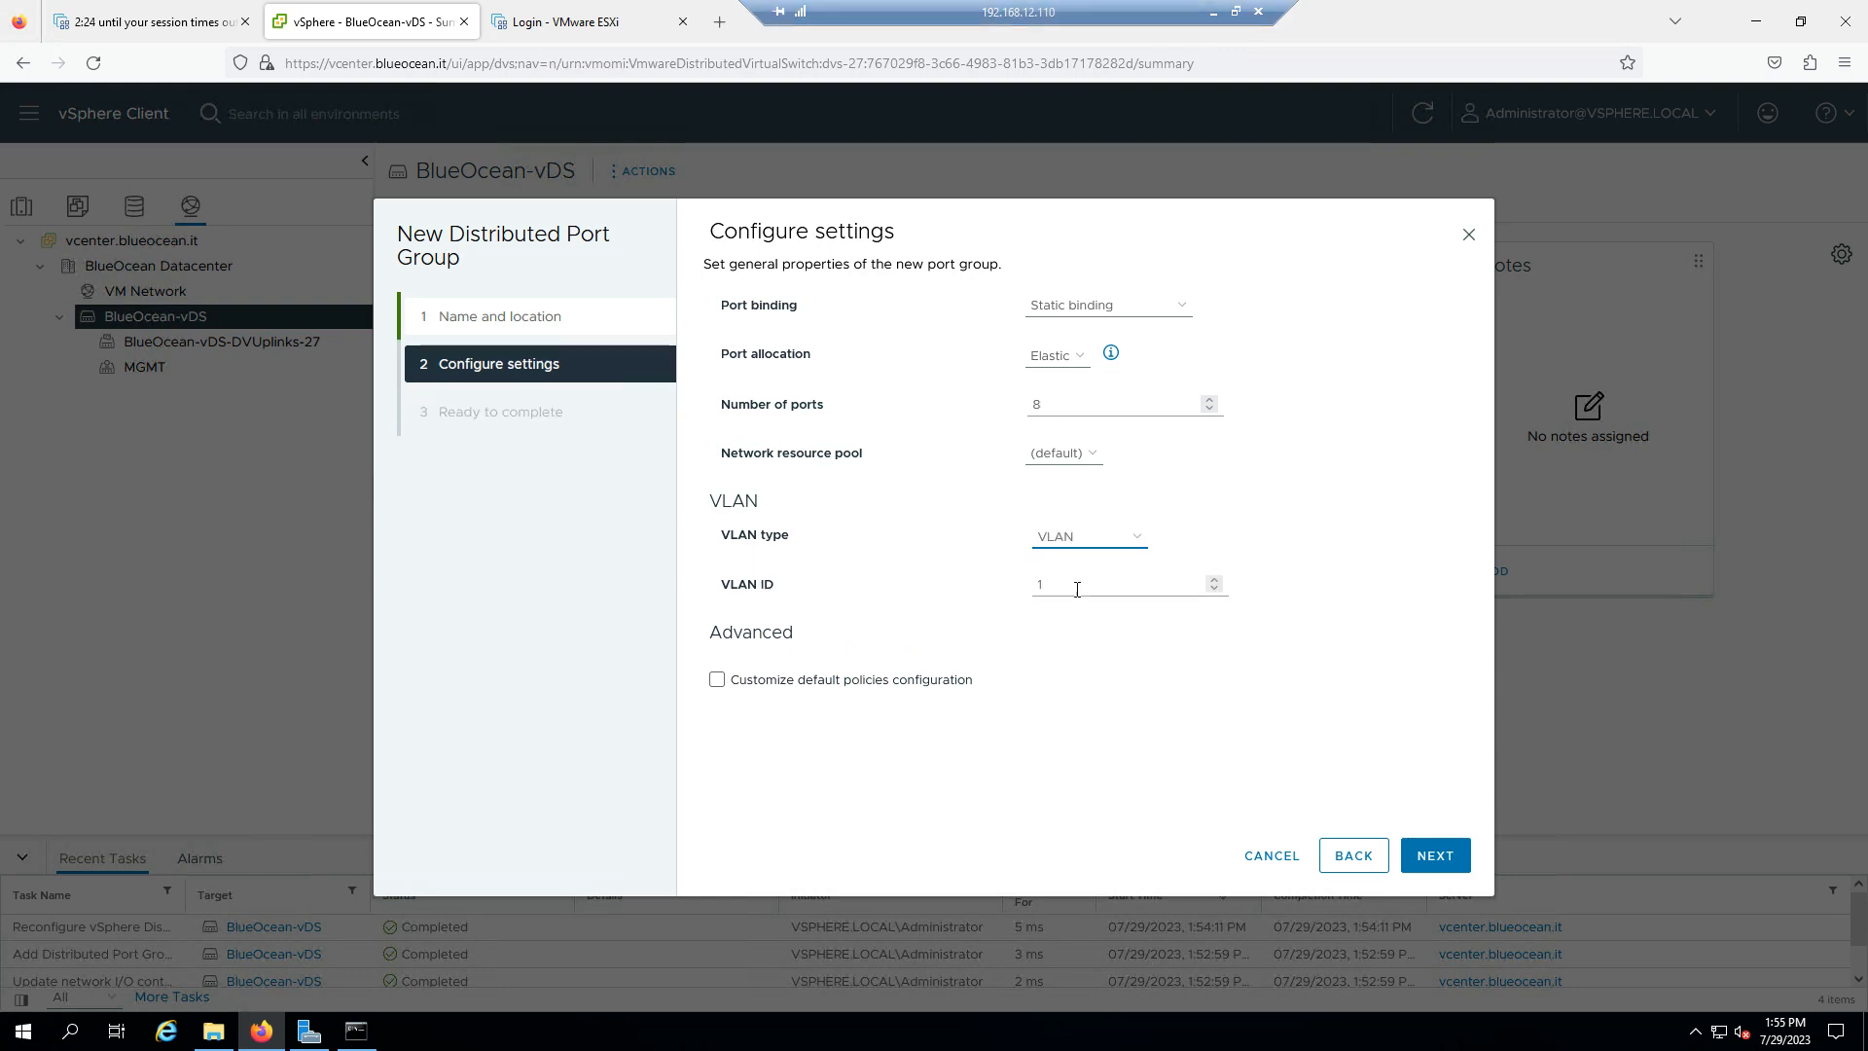
click(1081, 580)
text(020)
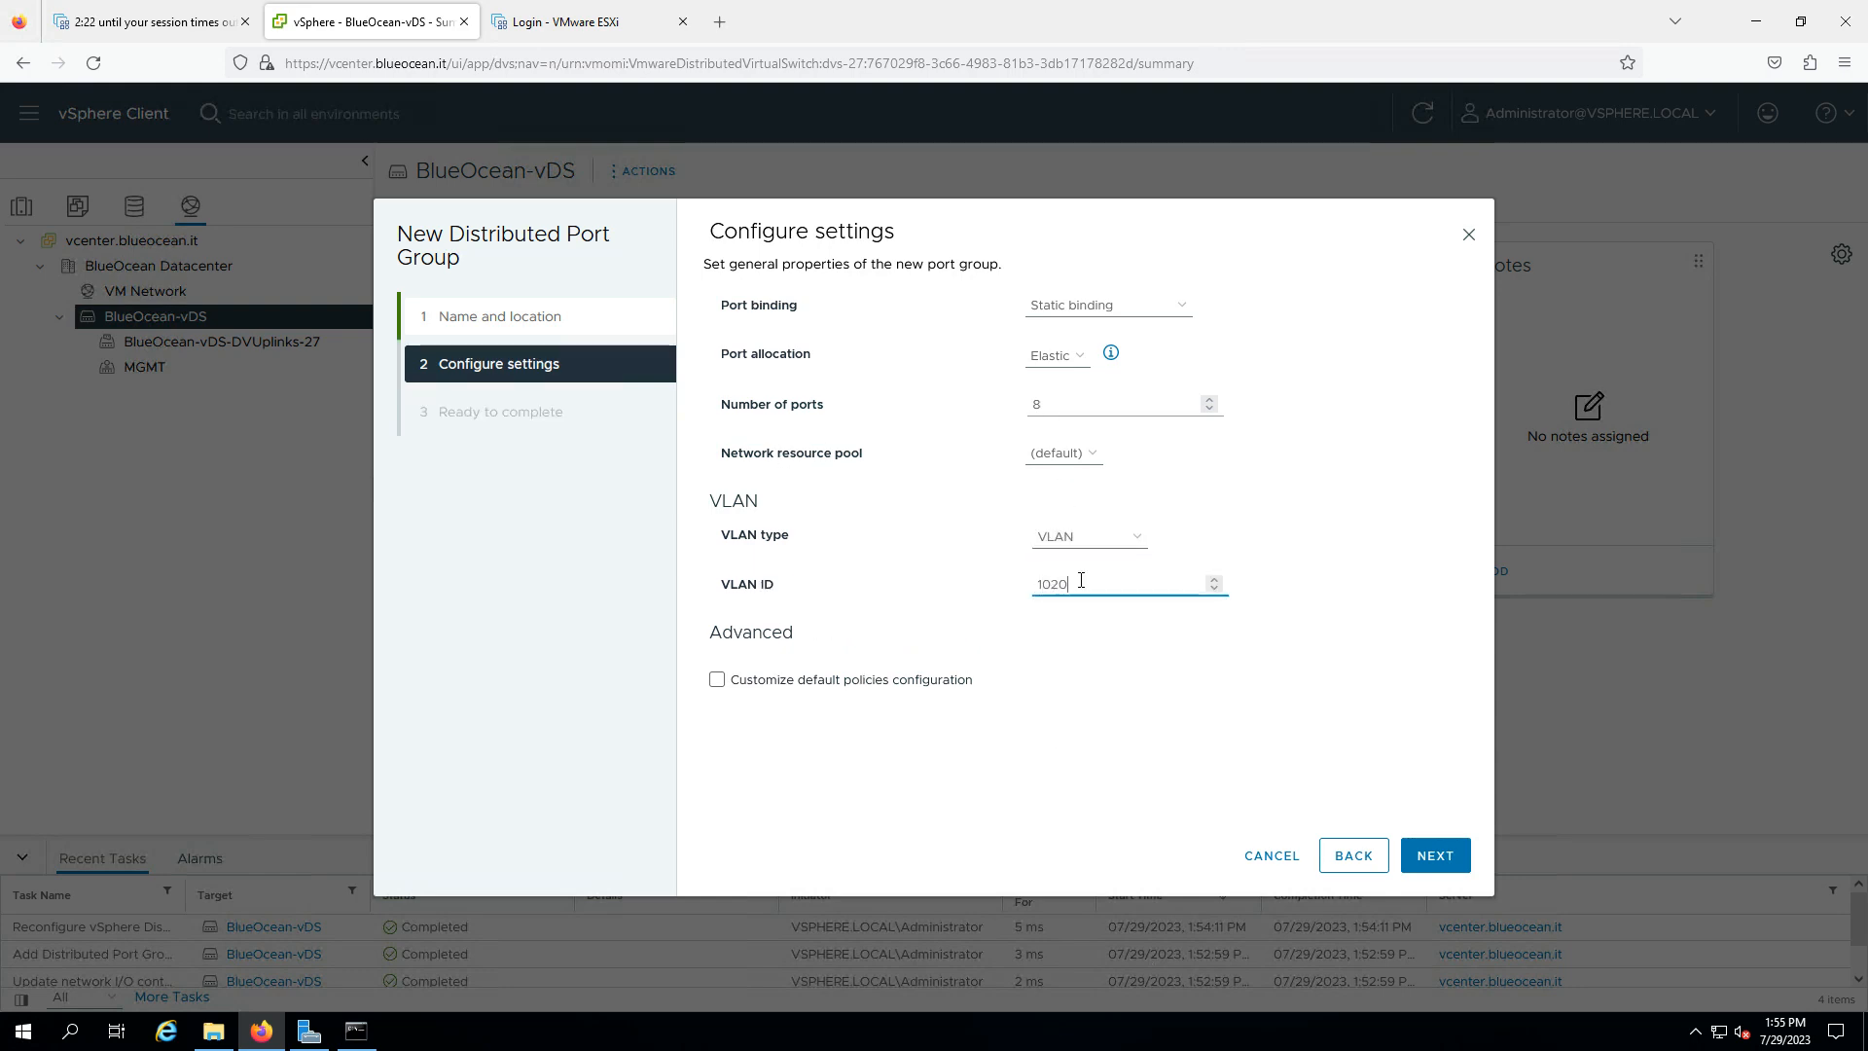
click(1436, 856)
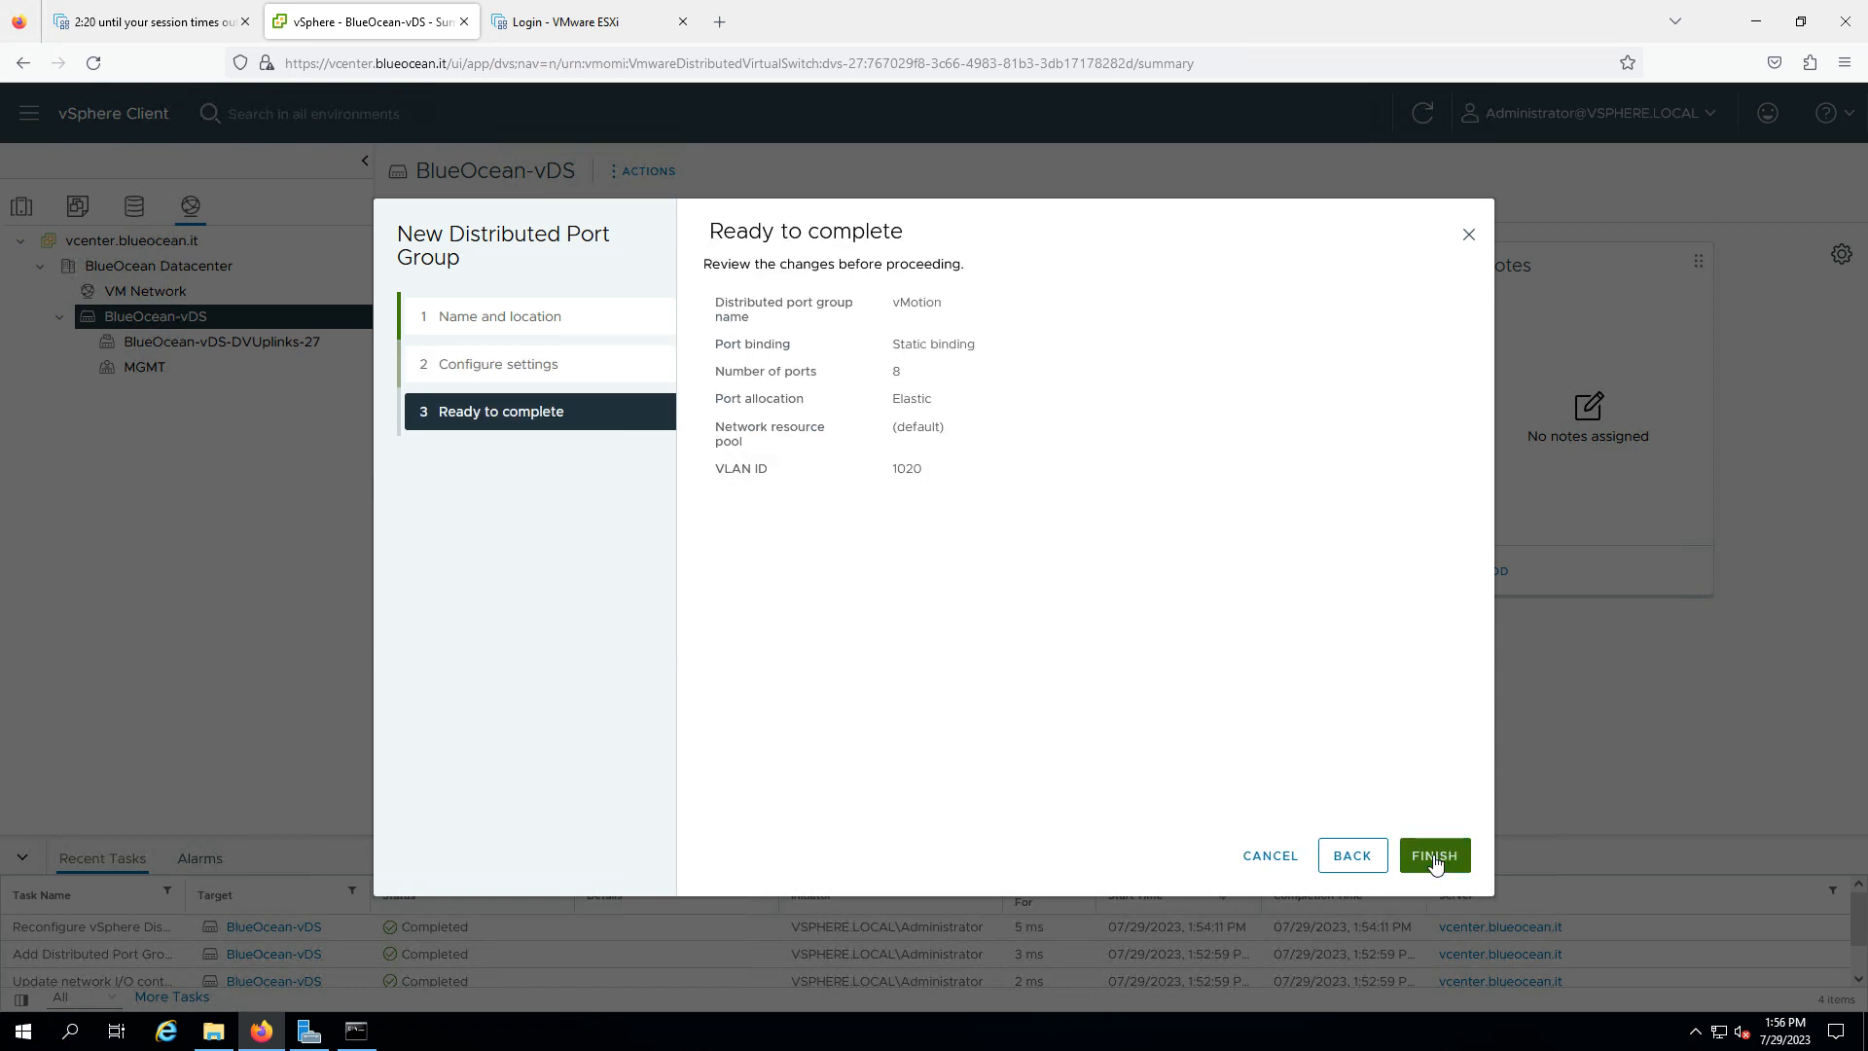
click(1435, 855)
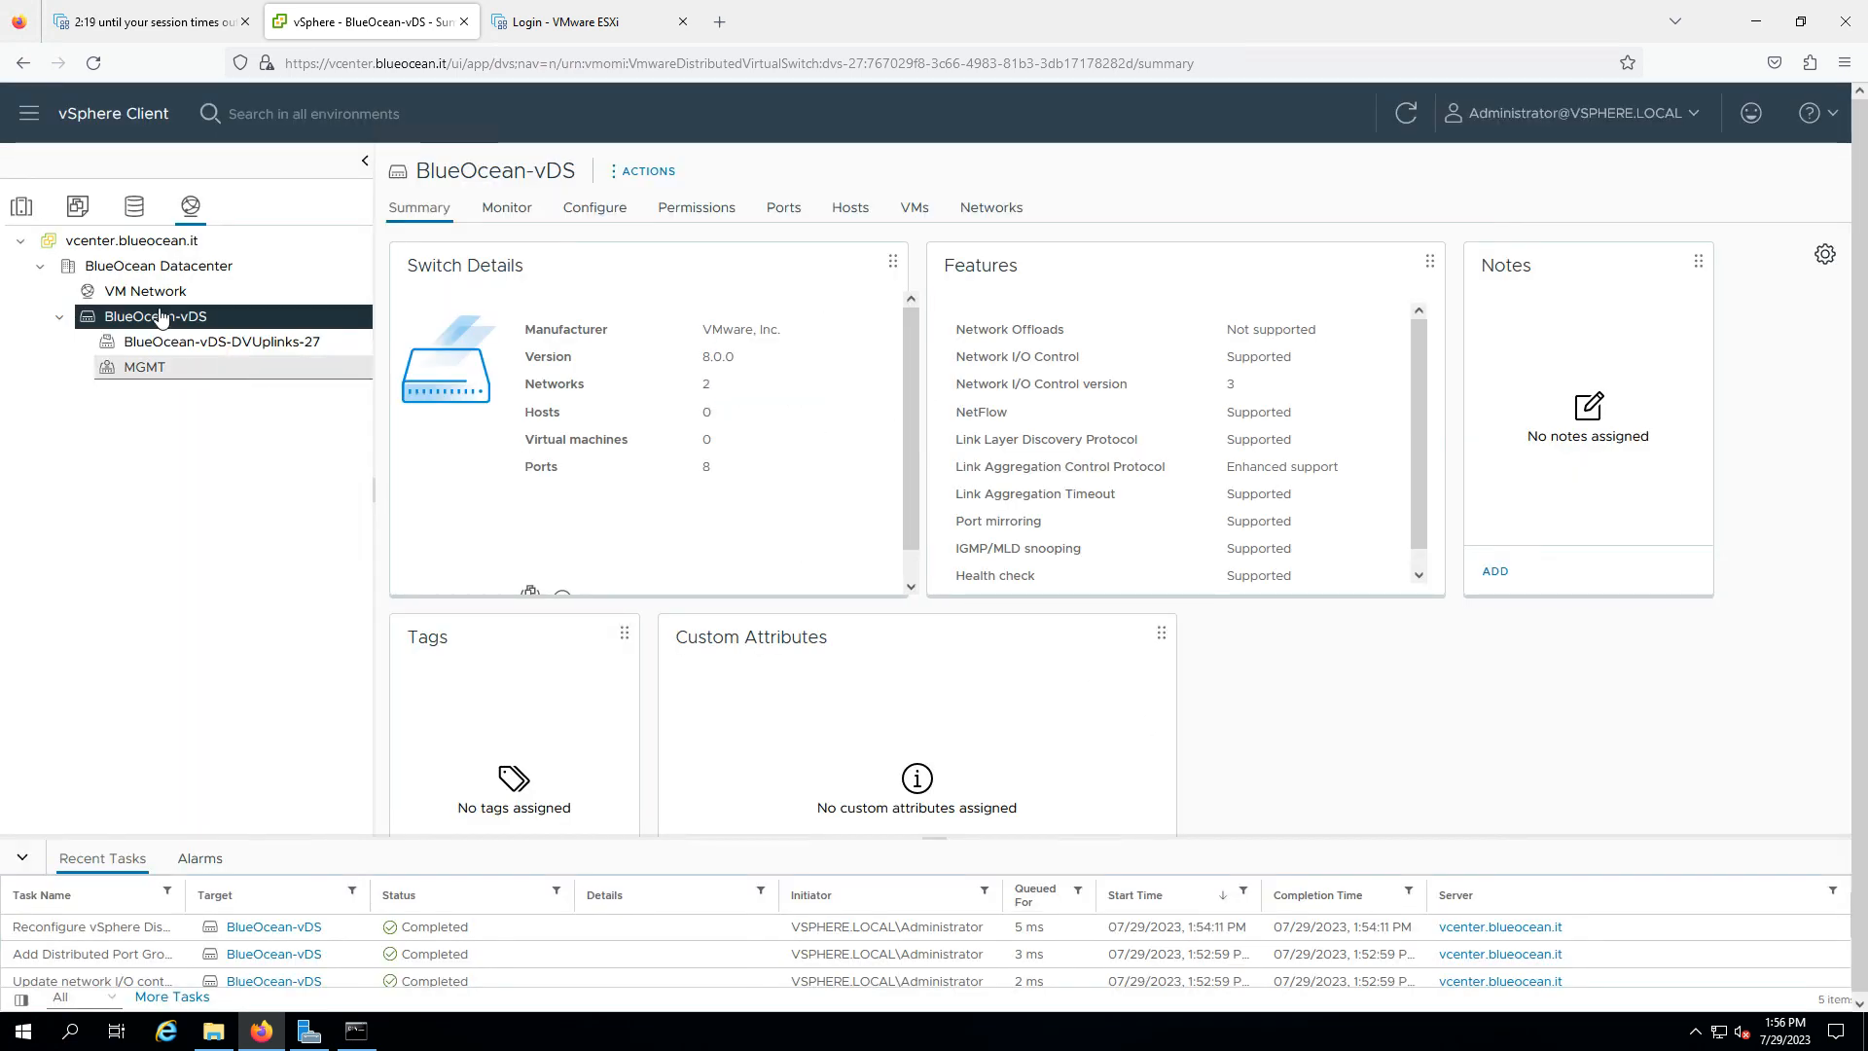
- Confirm VLAN ID 1020 on the vMotion summary, then select BlueOcean-vDS
click(165, 393)
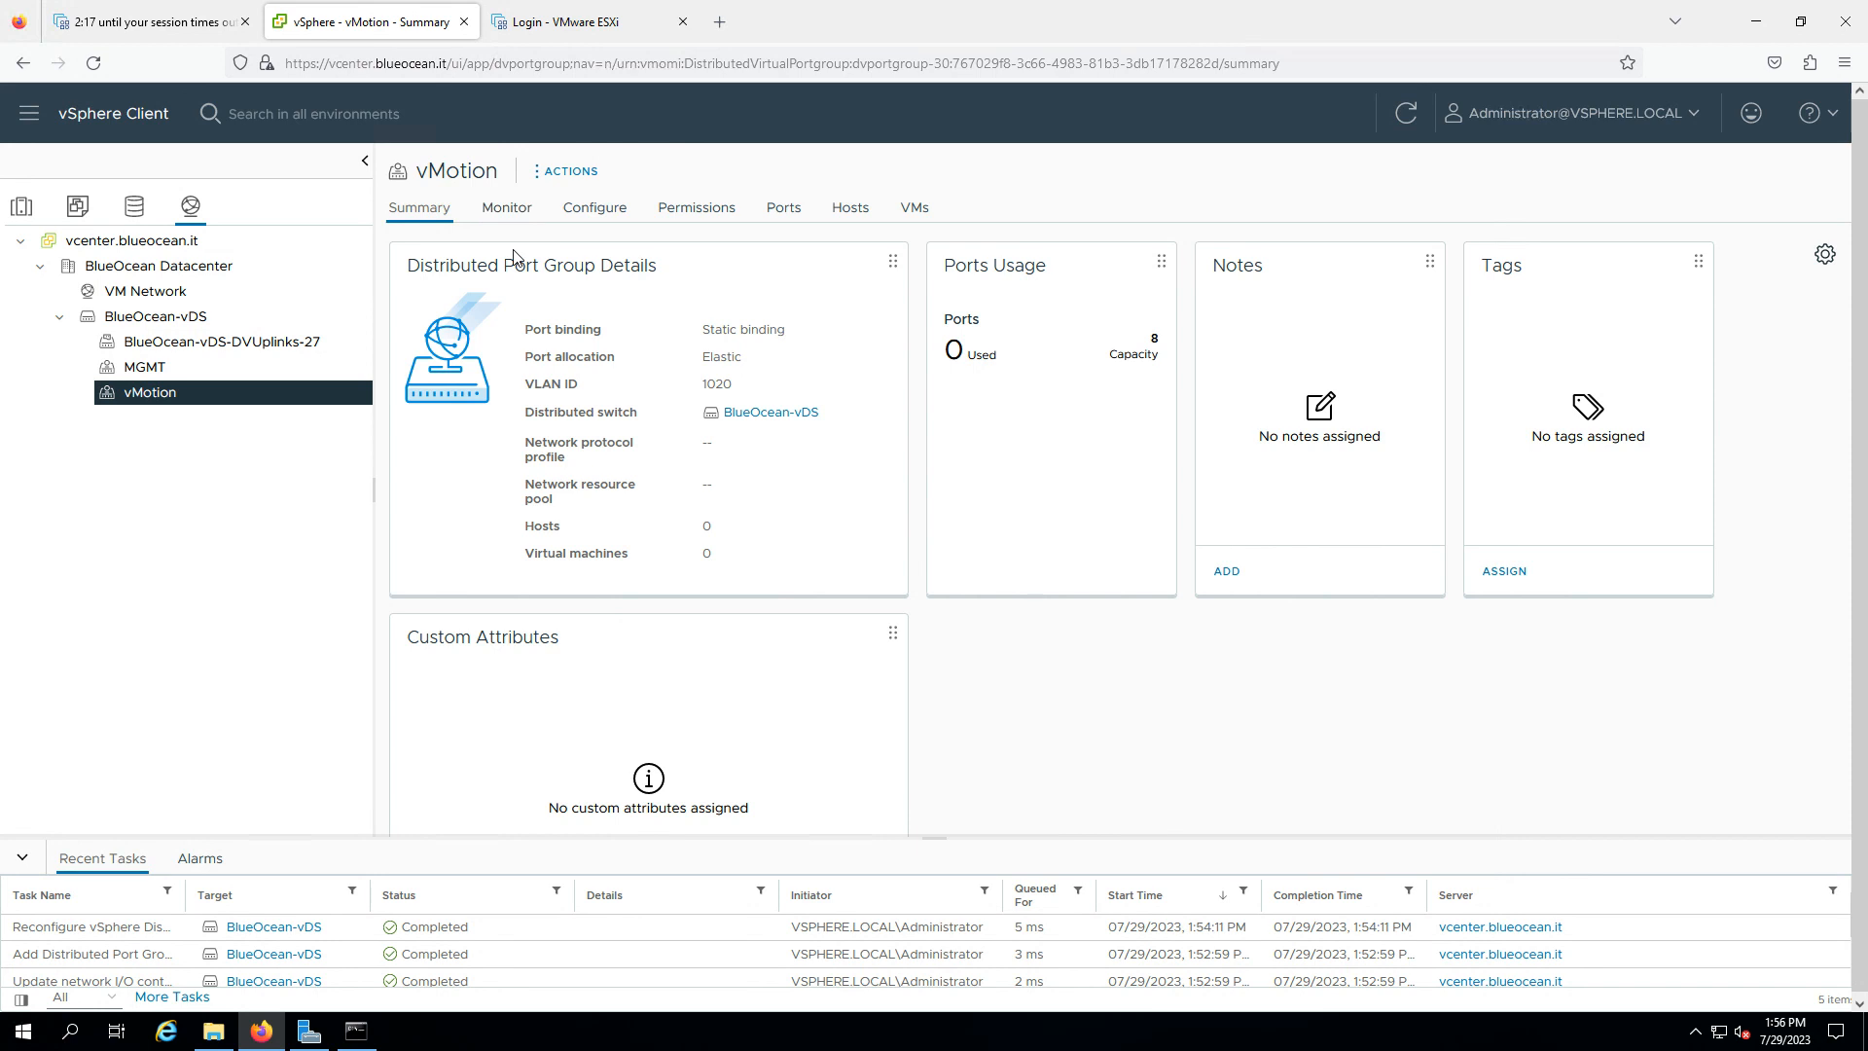
drag(703, 389, 769, 393)
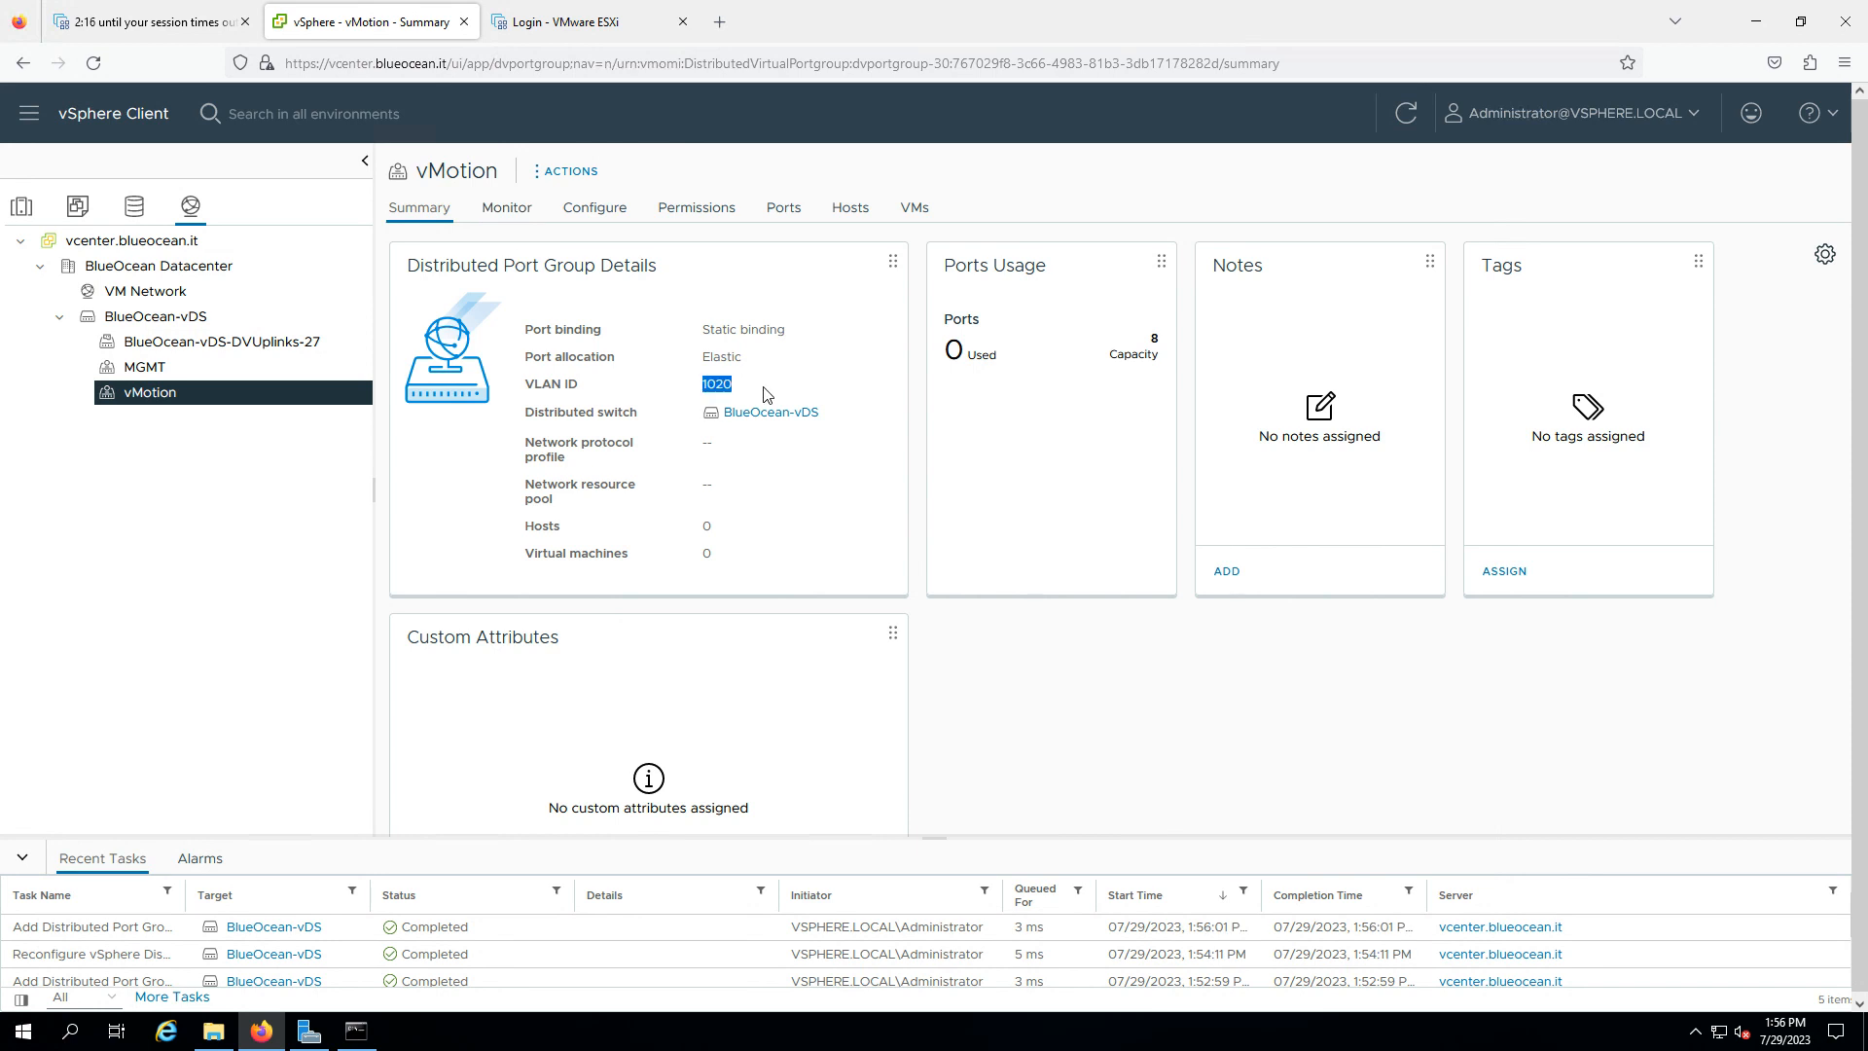
click(161, 317)
- Start a new distributed port group on BlueOcean-vDS named vSAN
right_click(175, 324)
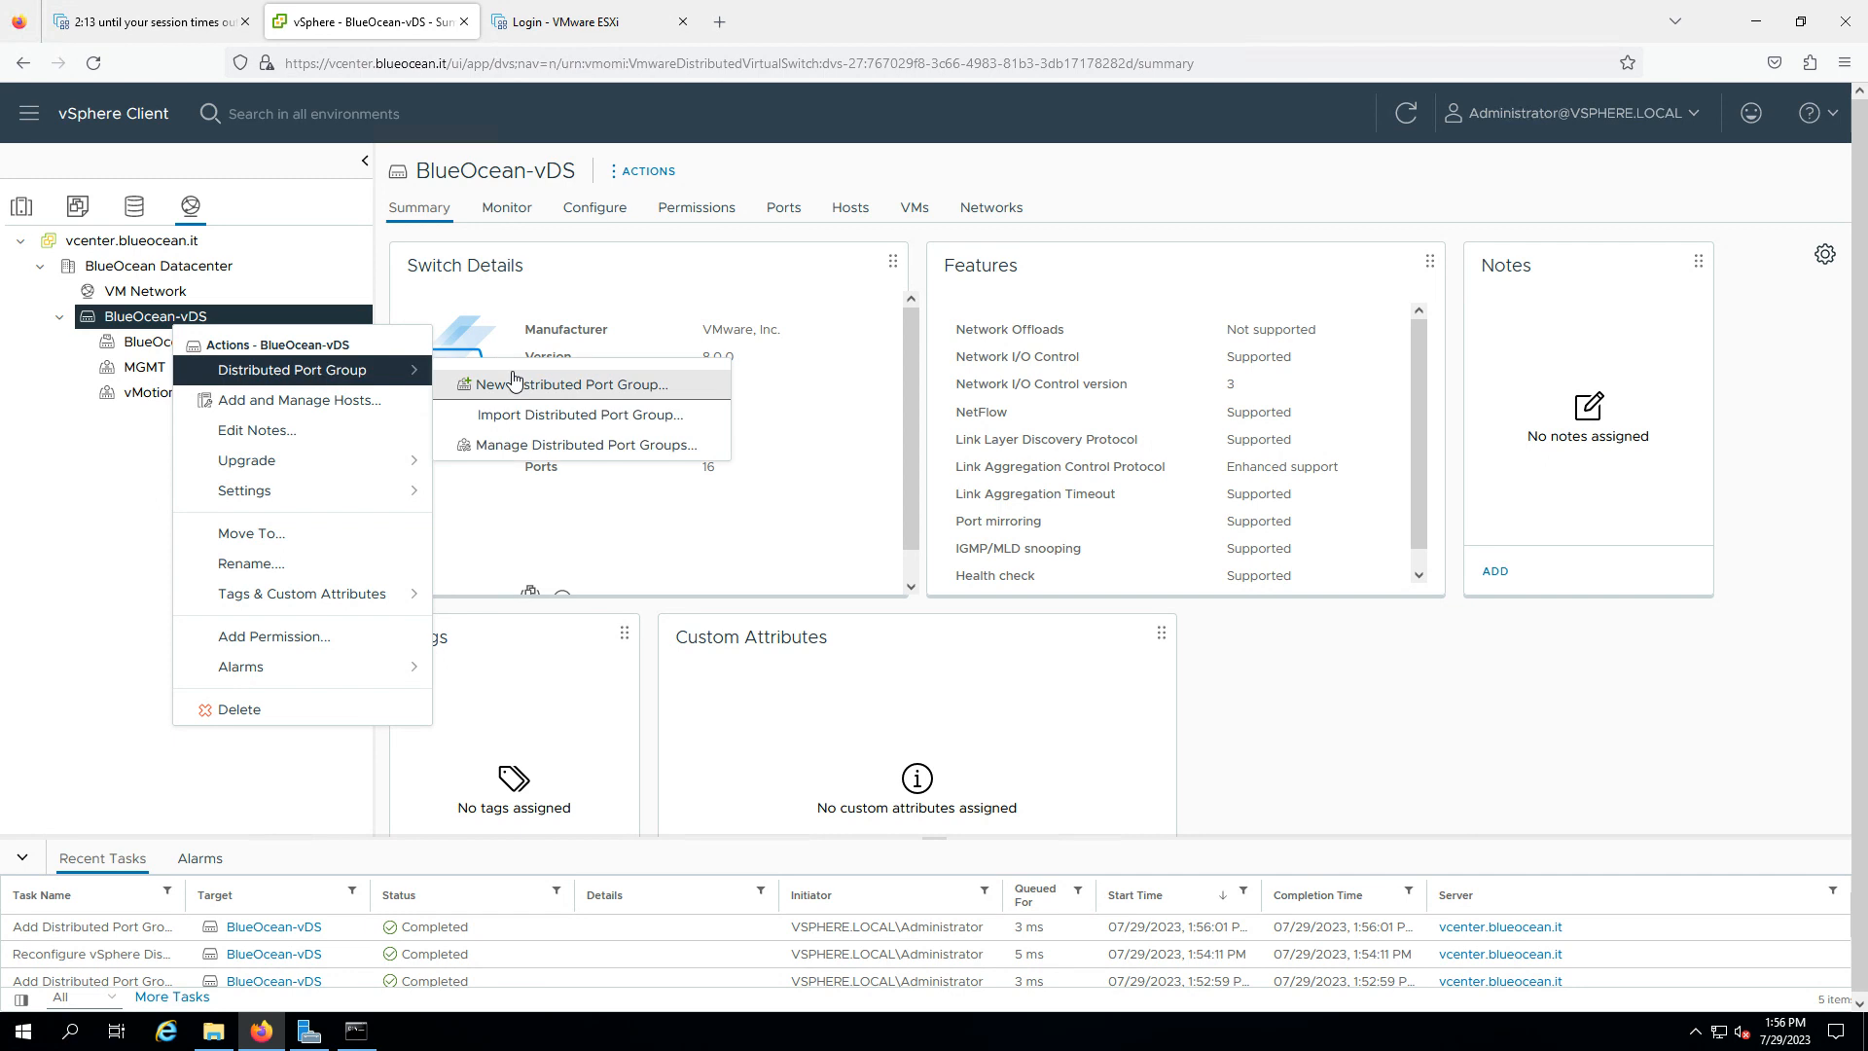
click(506, 377)
click(977, 322)
key(ctrl+a)
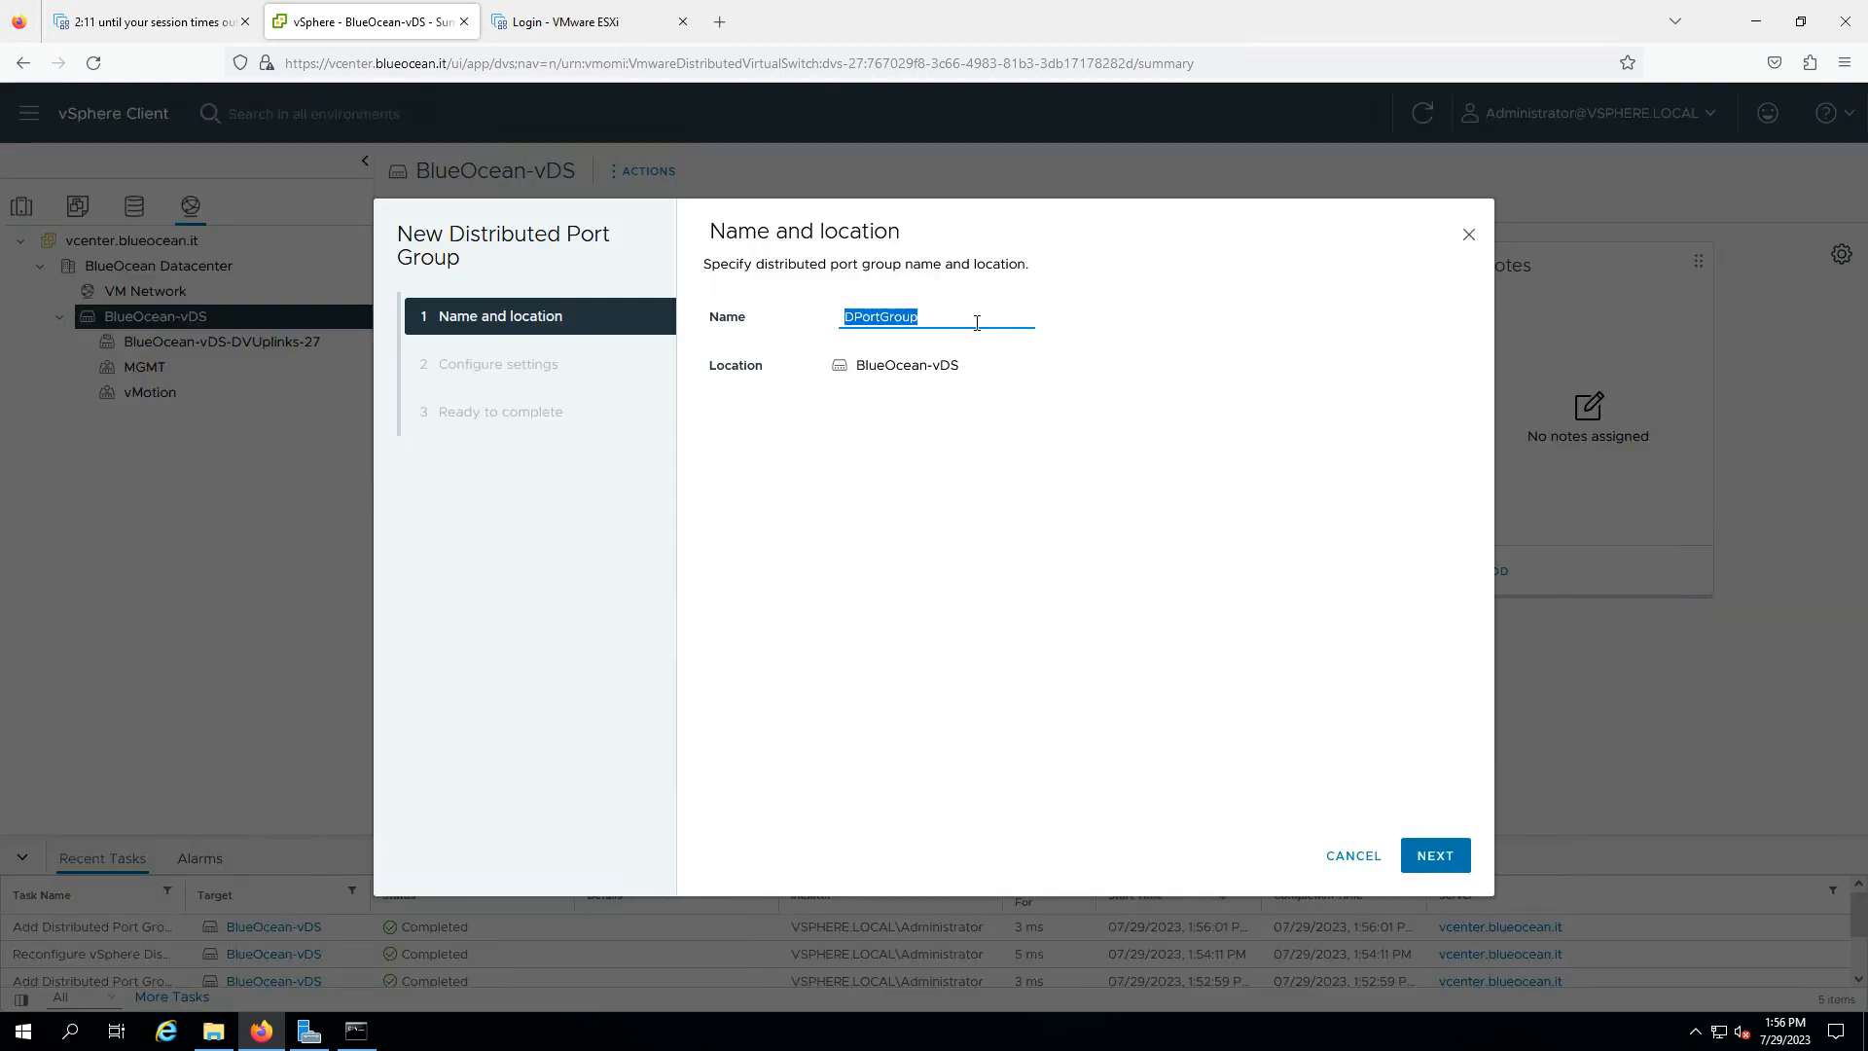
text(vSAN)
click(1413, 858)
- Give the vSAN port group VLAN type VLAN with ID 1030 and create it
click(1063, 533)
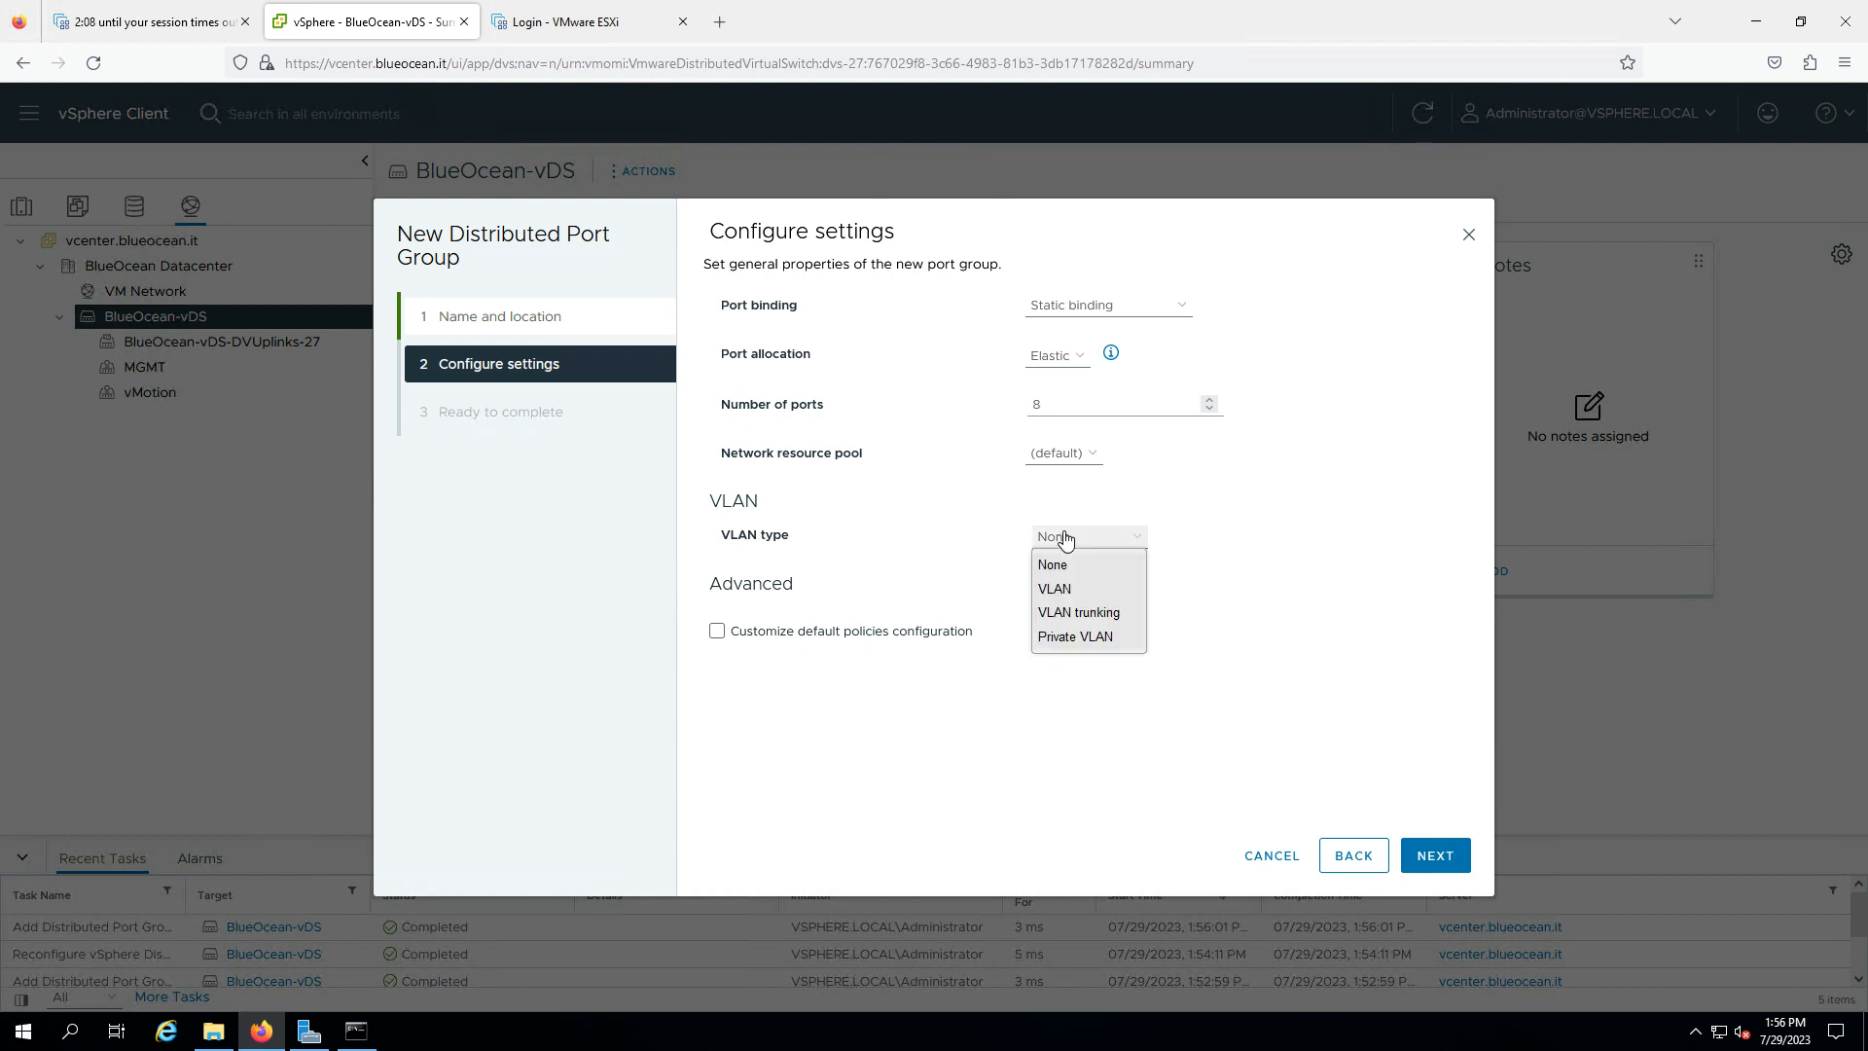
click(1064, 588)
click(1065, 583)
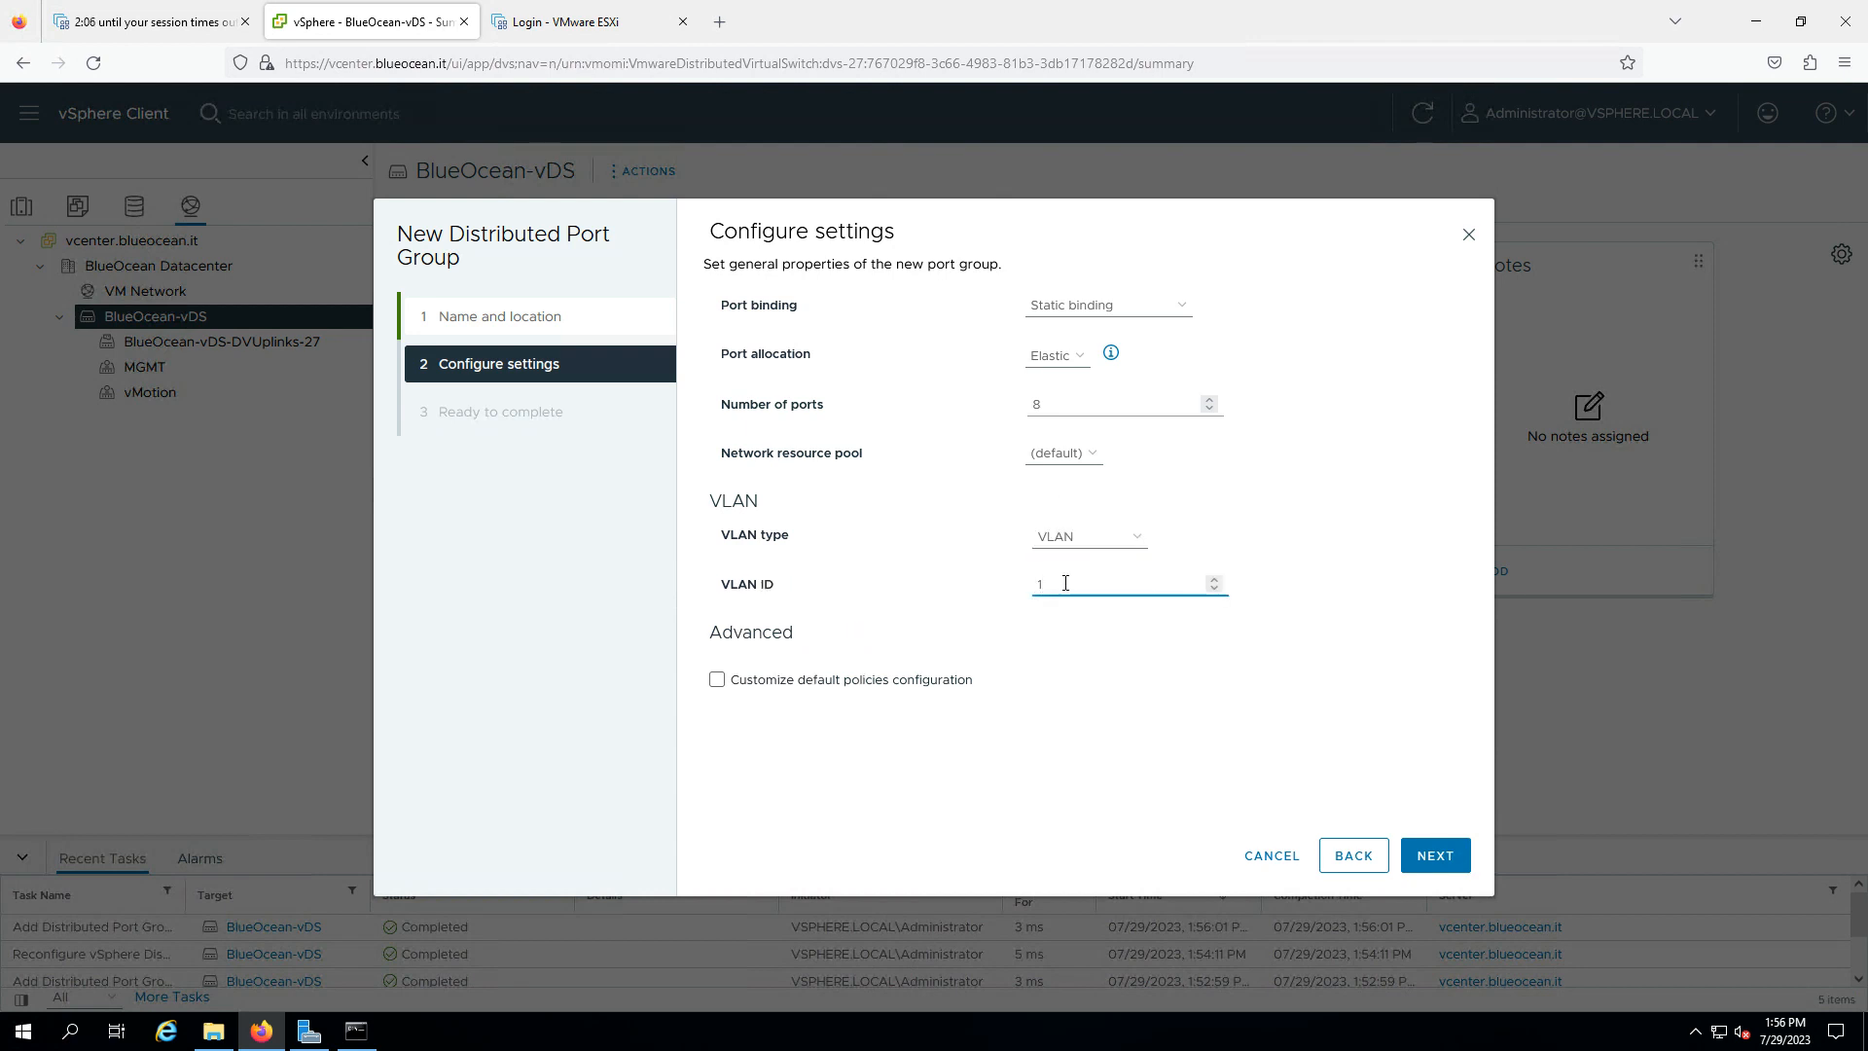
text(0)
text(30)
click(1435, 856)
click(1435, 856)
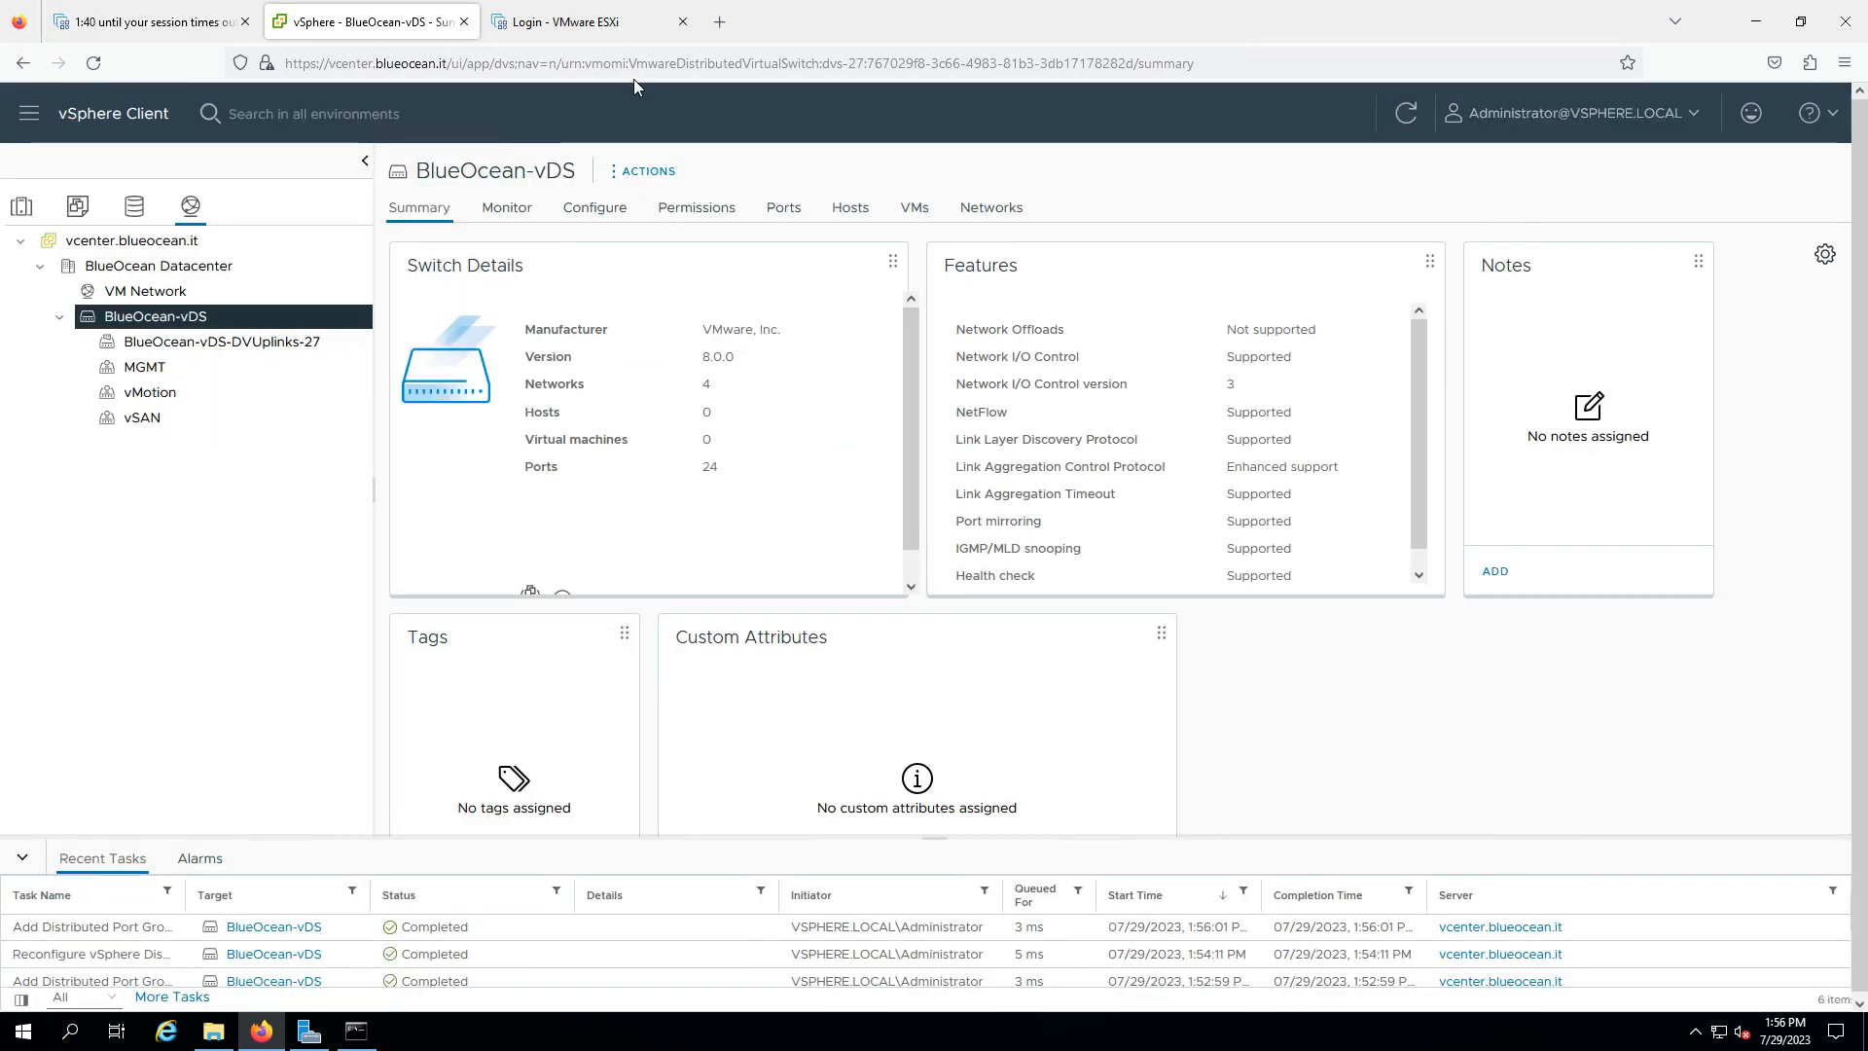
mouse_move(1056, 5)
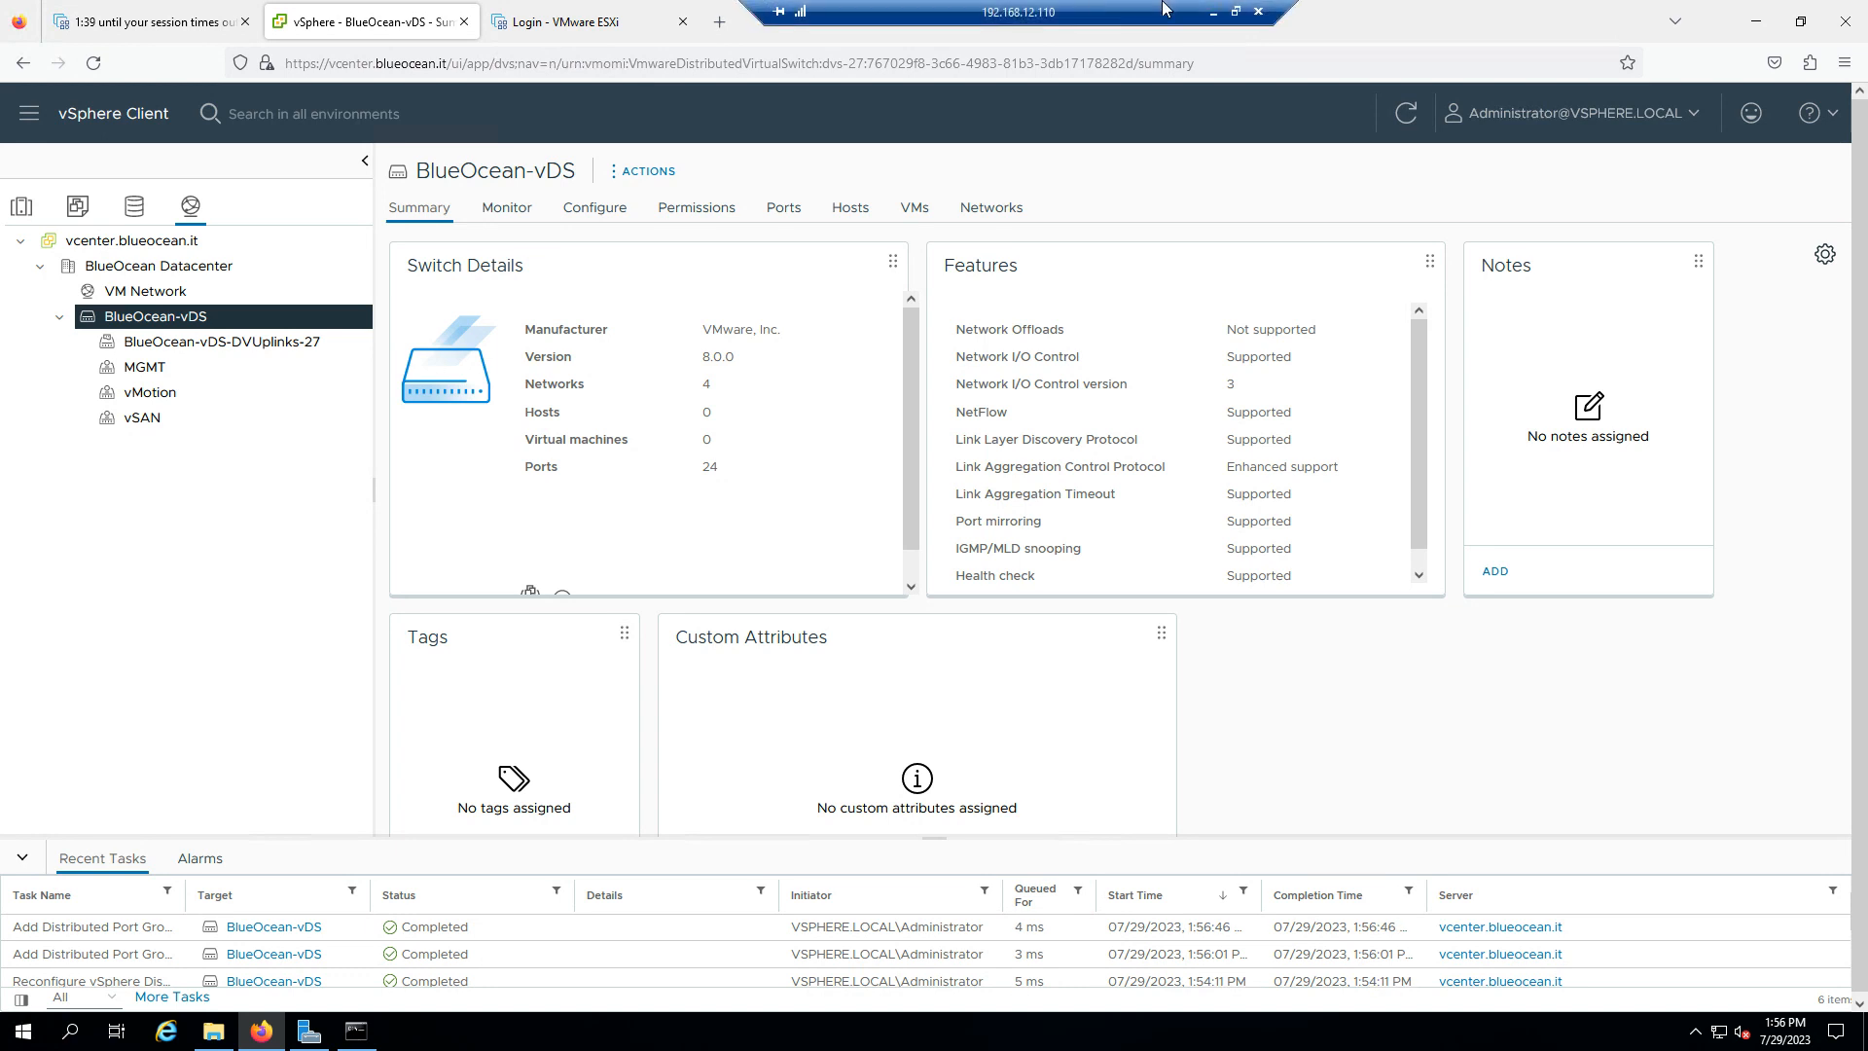
click(1214, 11)
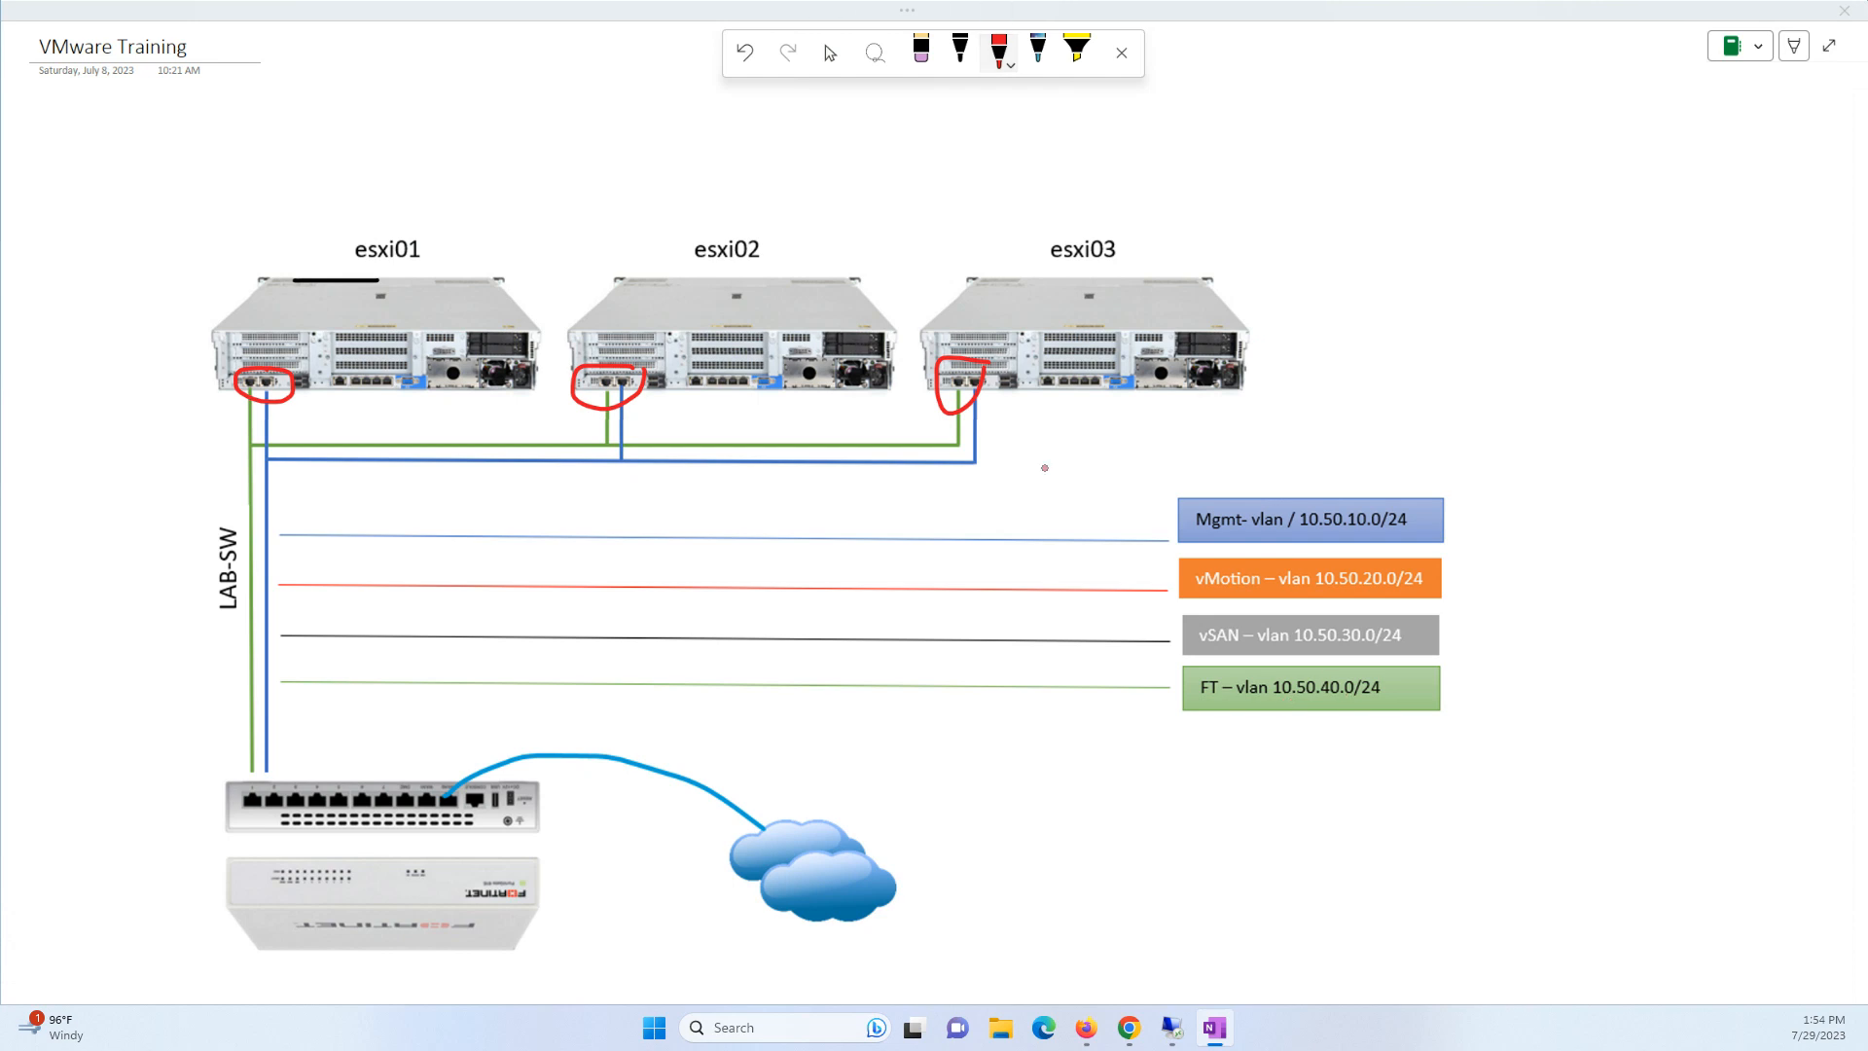
click(1171, 1027)
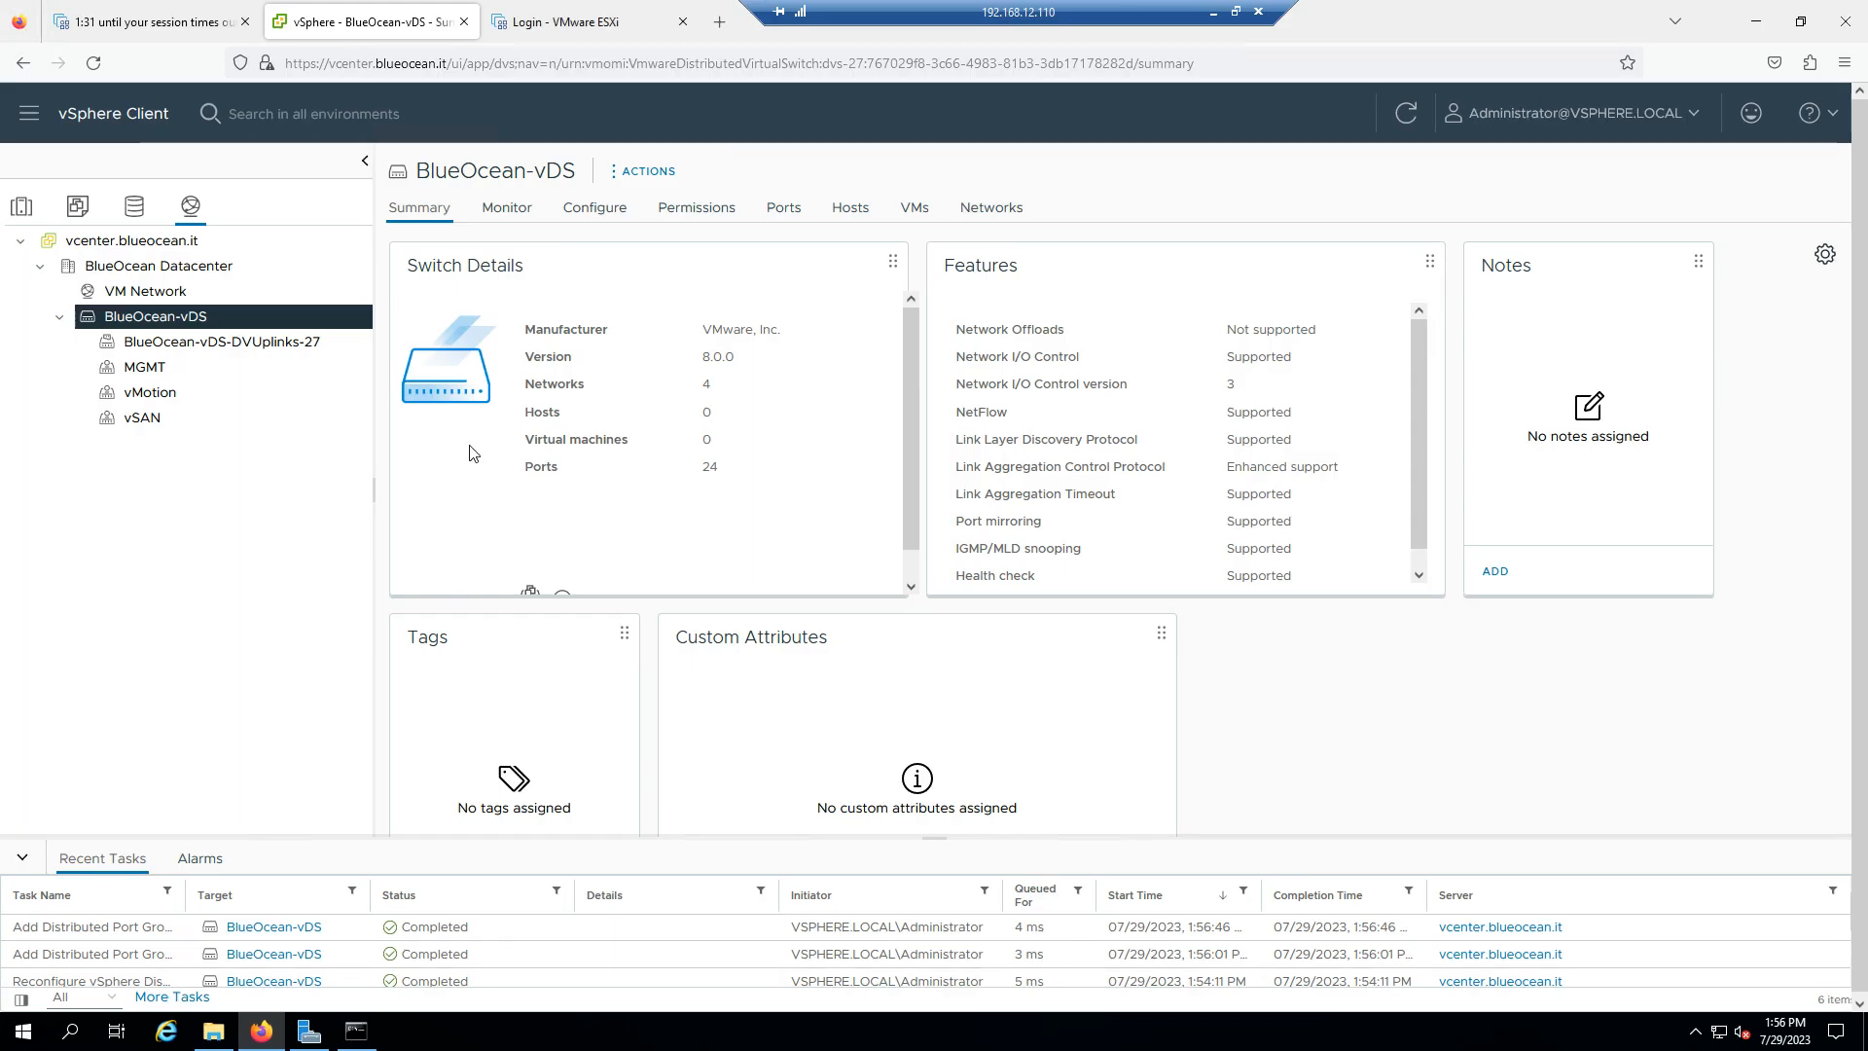
- Start a new distributed port group on BlueOcean-vDS named FT
right_click(202, 317)
mouse_move(382, 375)
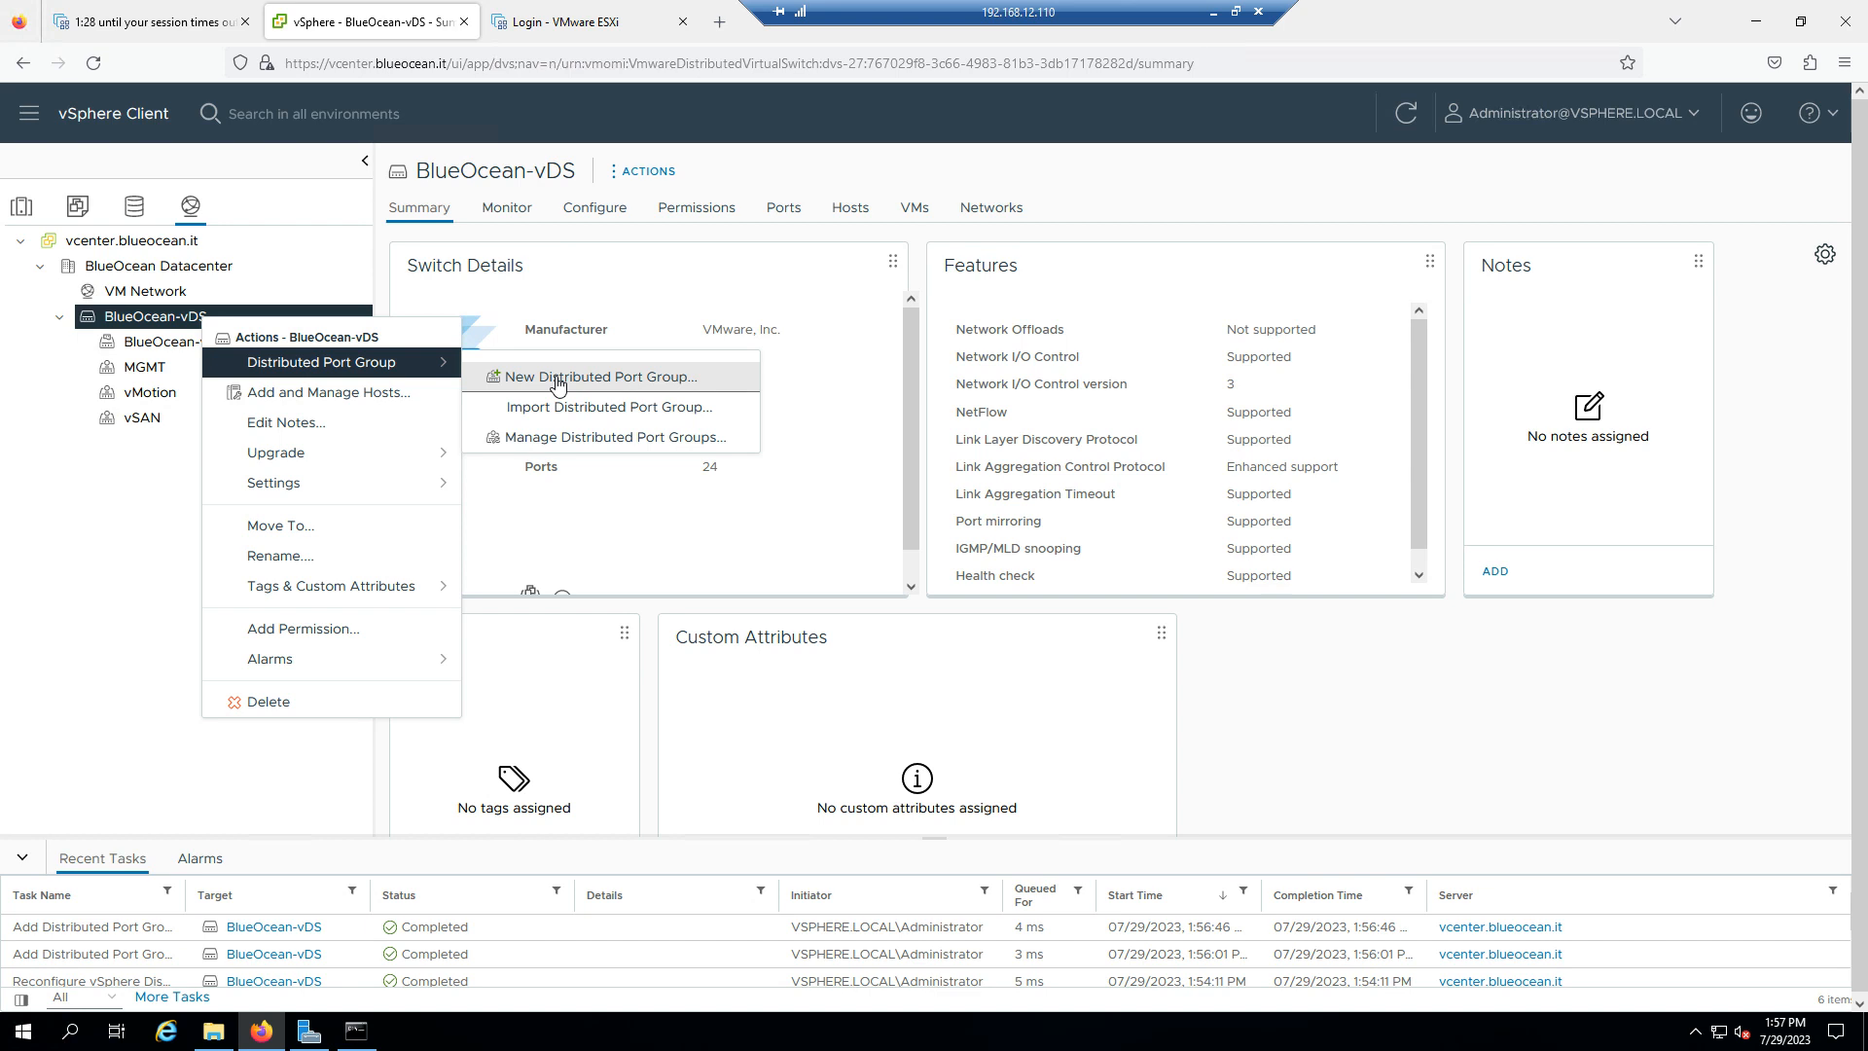
click(702, 378)
click(950, 316)
double_click(949, 314)
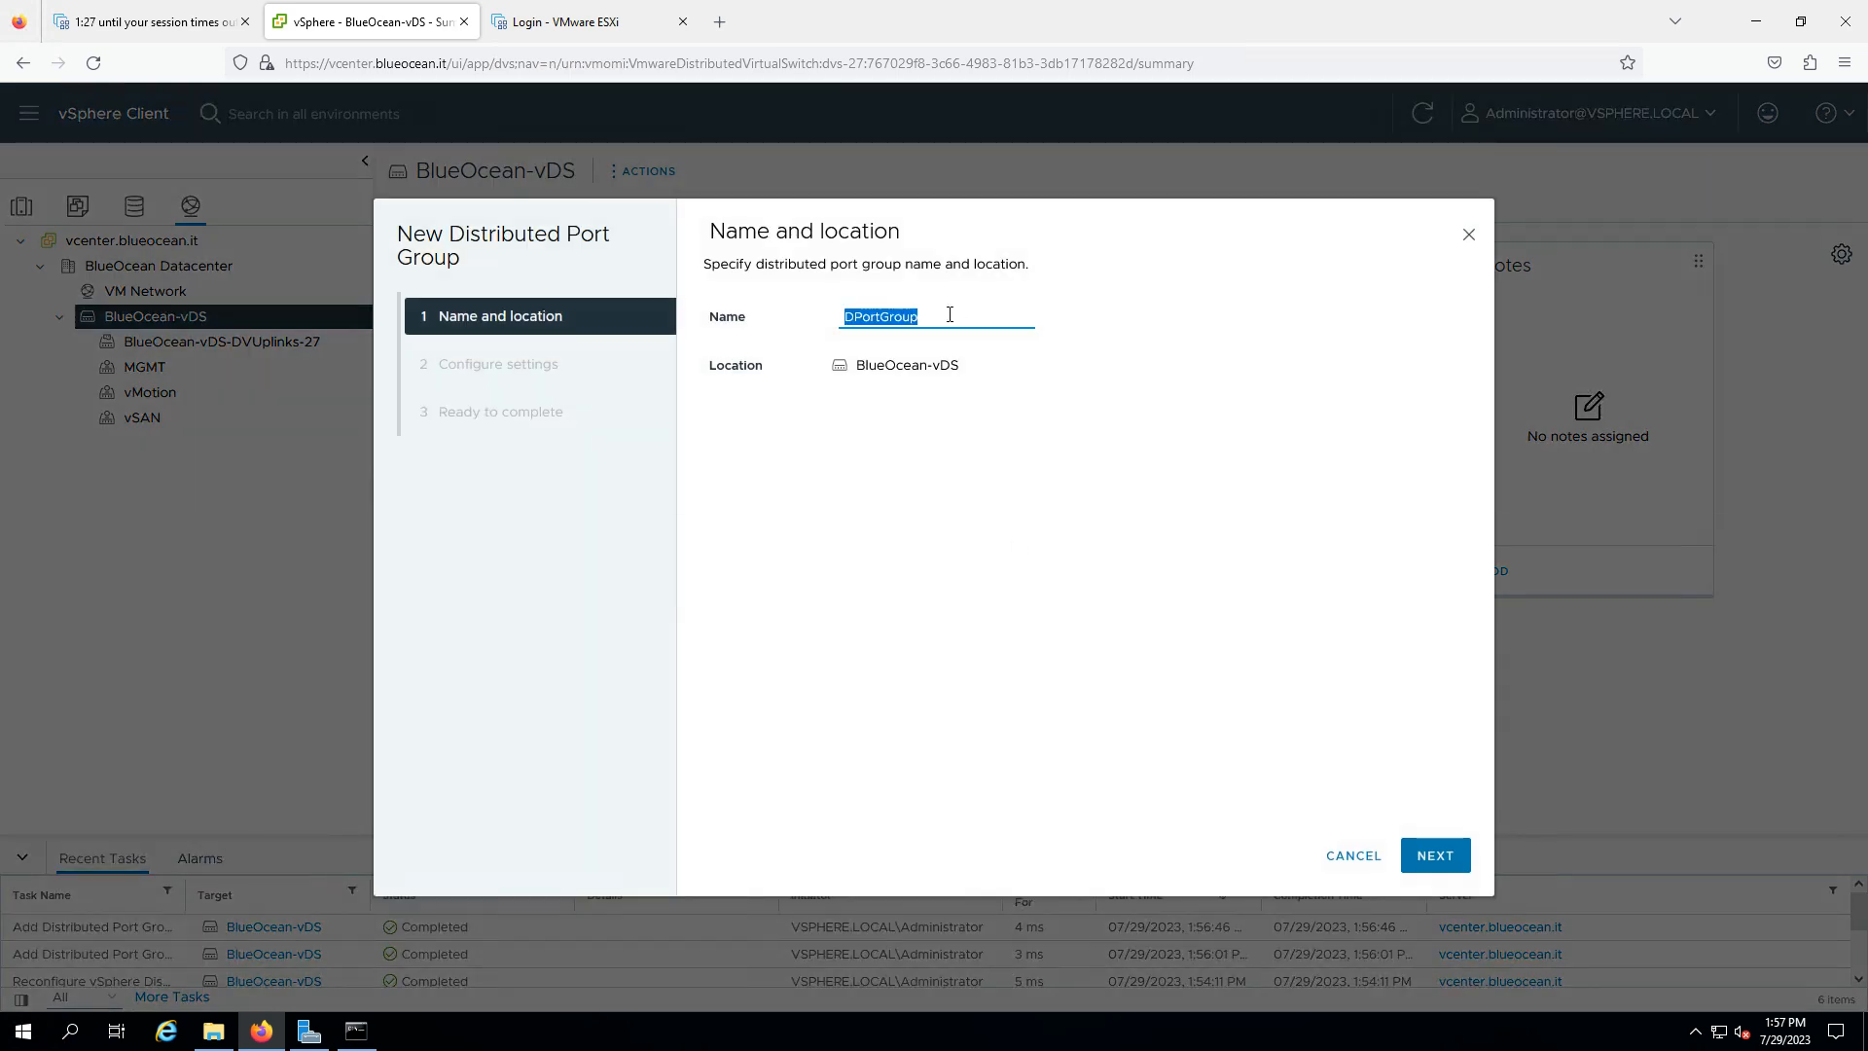
text(FT)
click(1436, 854)
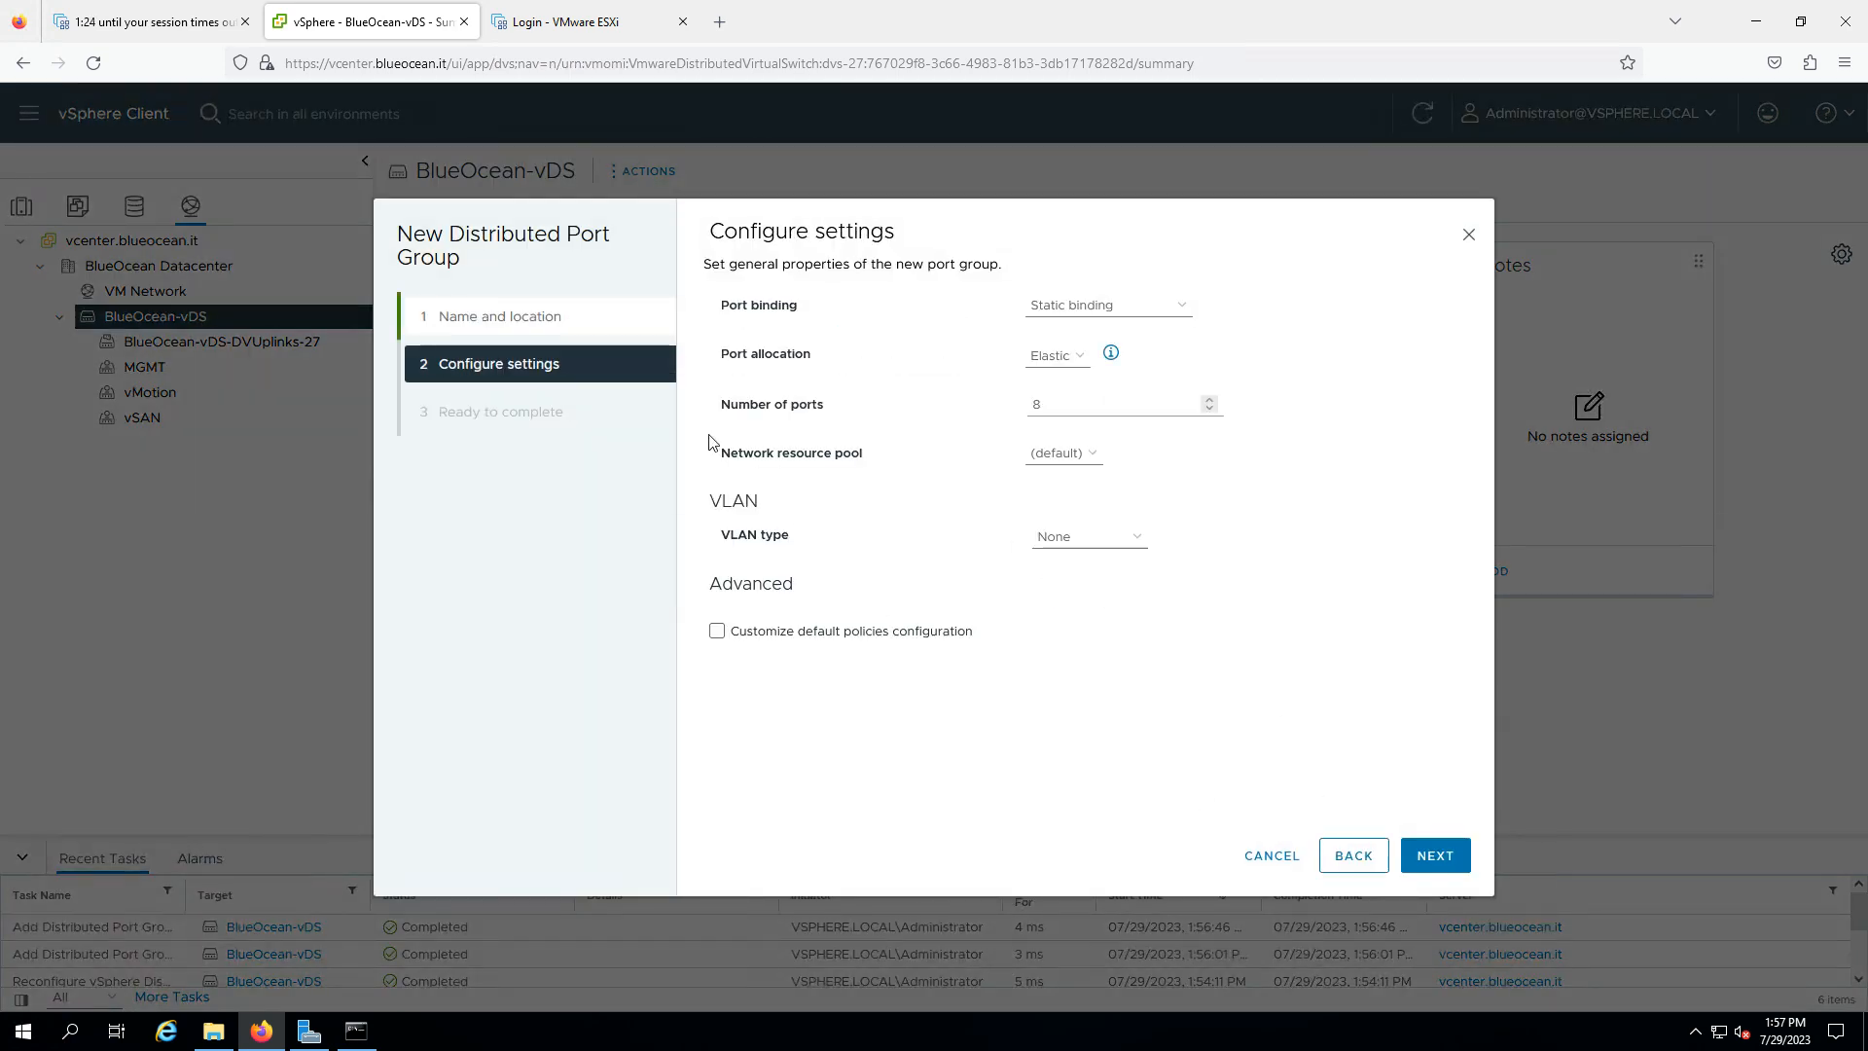
- Tag the FT port group with VLAN 1040, create it, then view the MGMT summary
click(1055, 536)
click(1076, 585)
click(1055, 579)
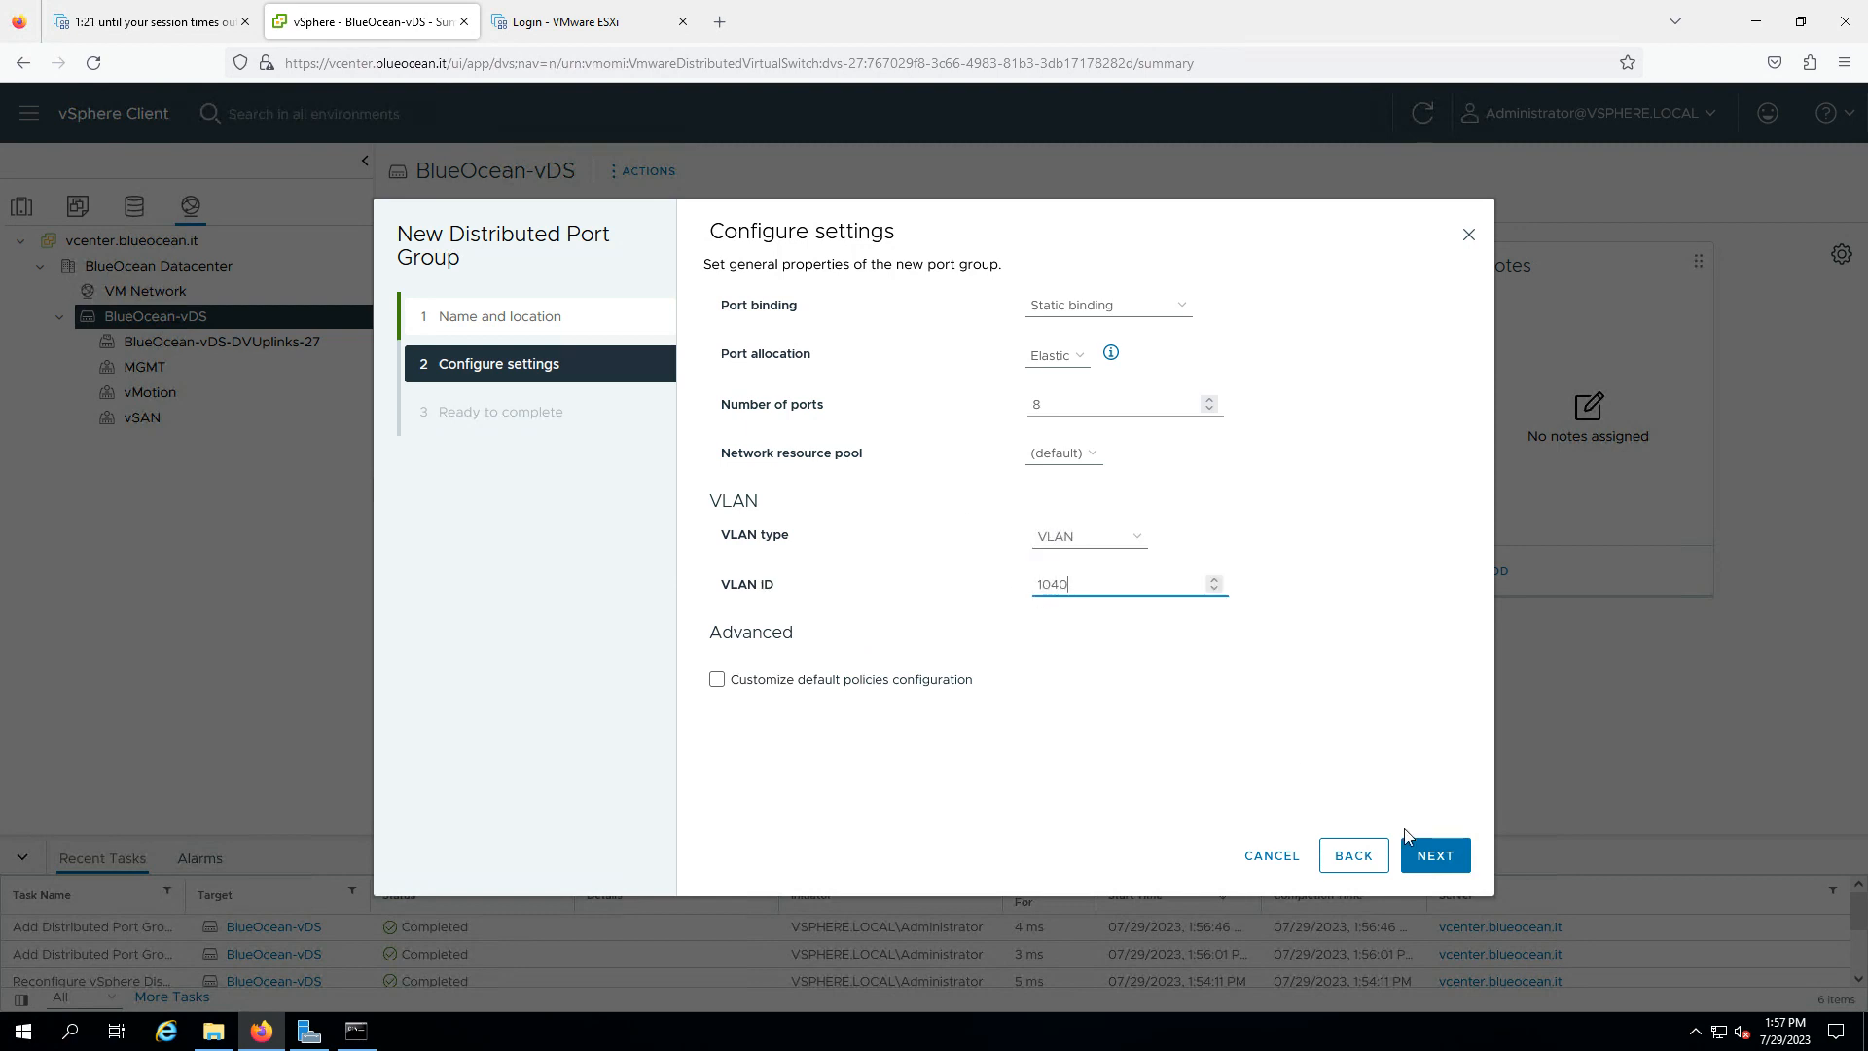
text(040)
click(1431, 856)
click(1430, 855)
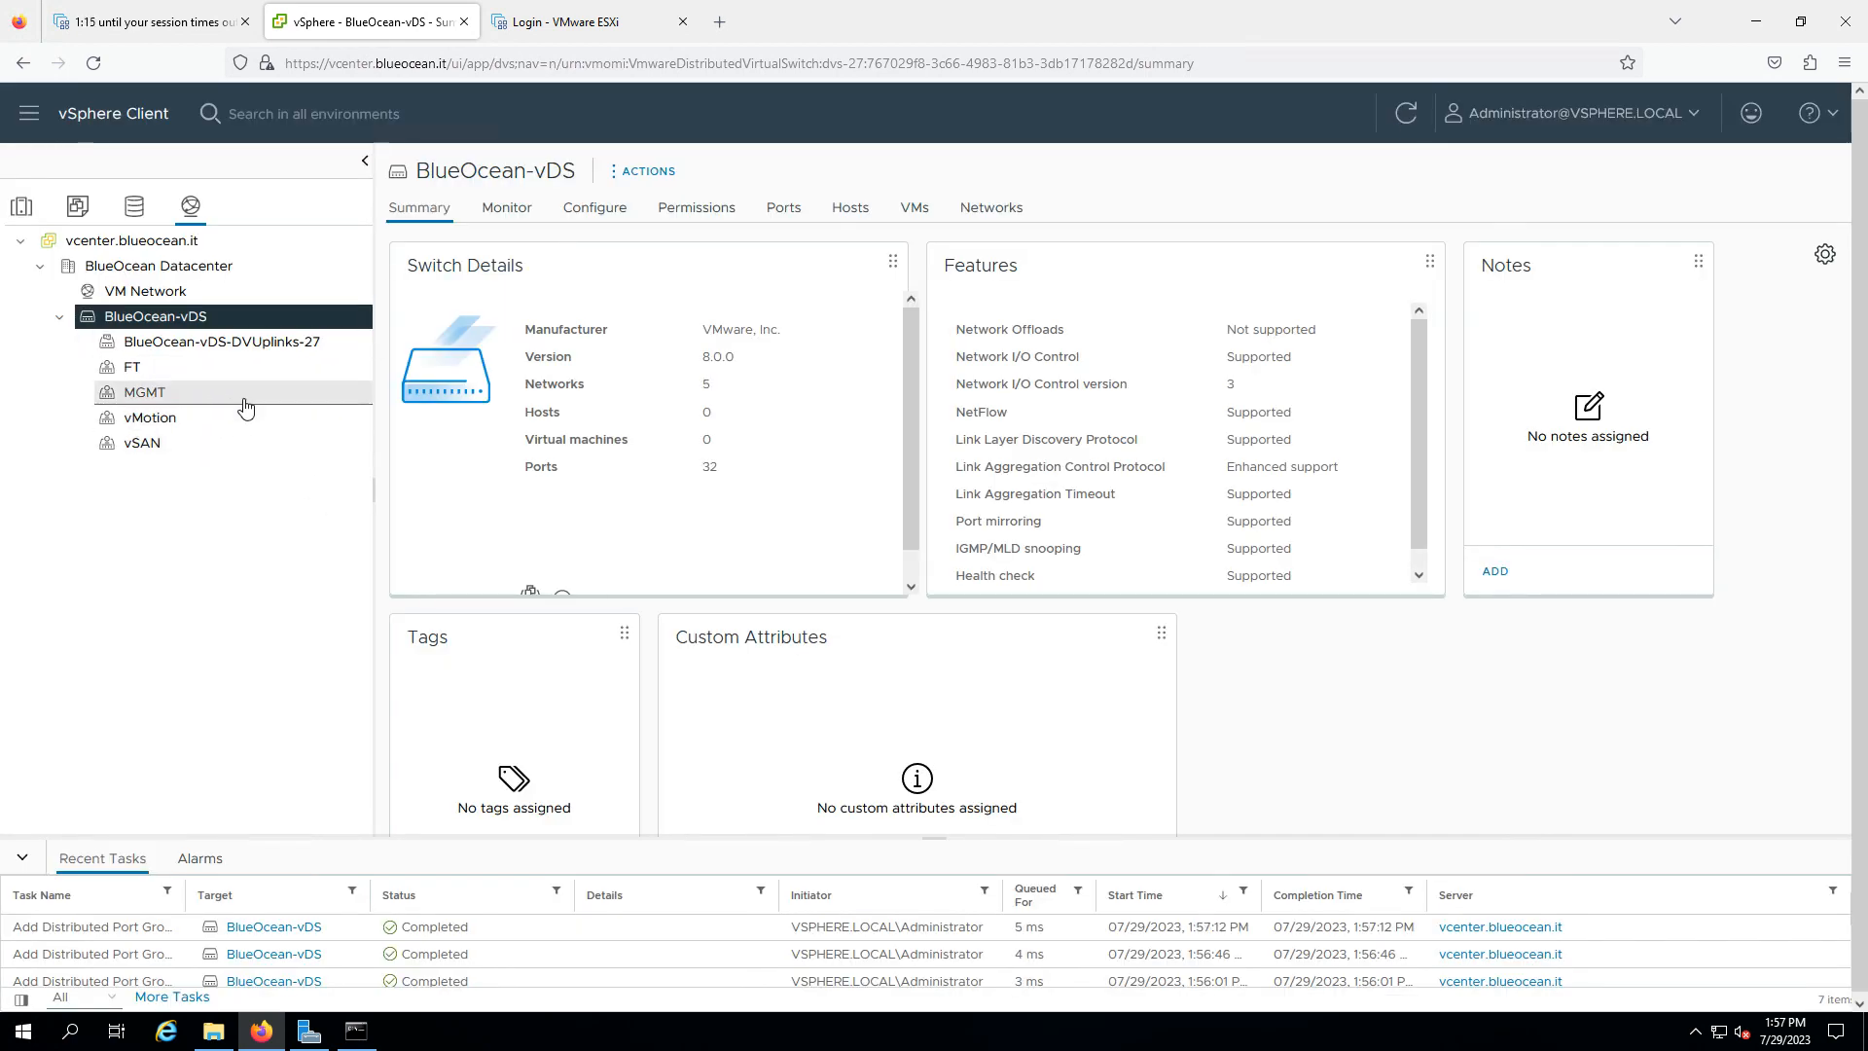
click(245, 401)
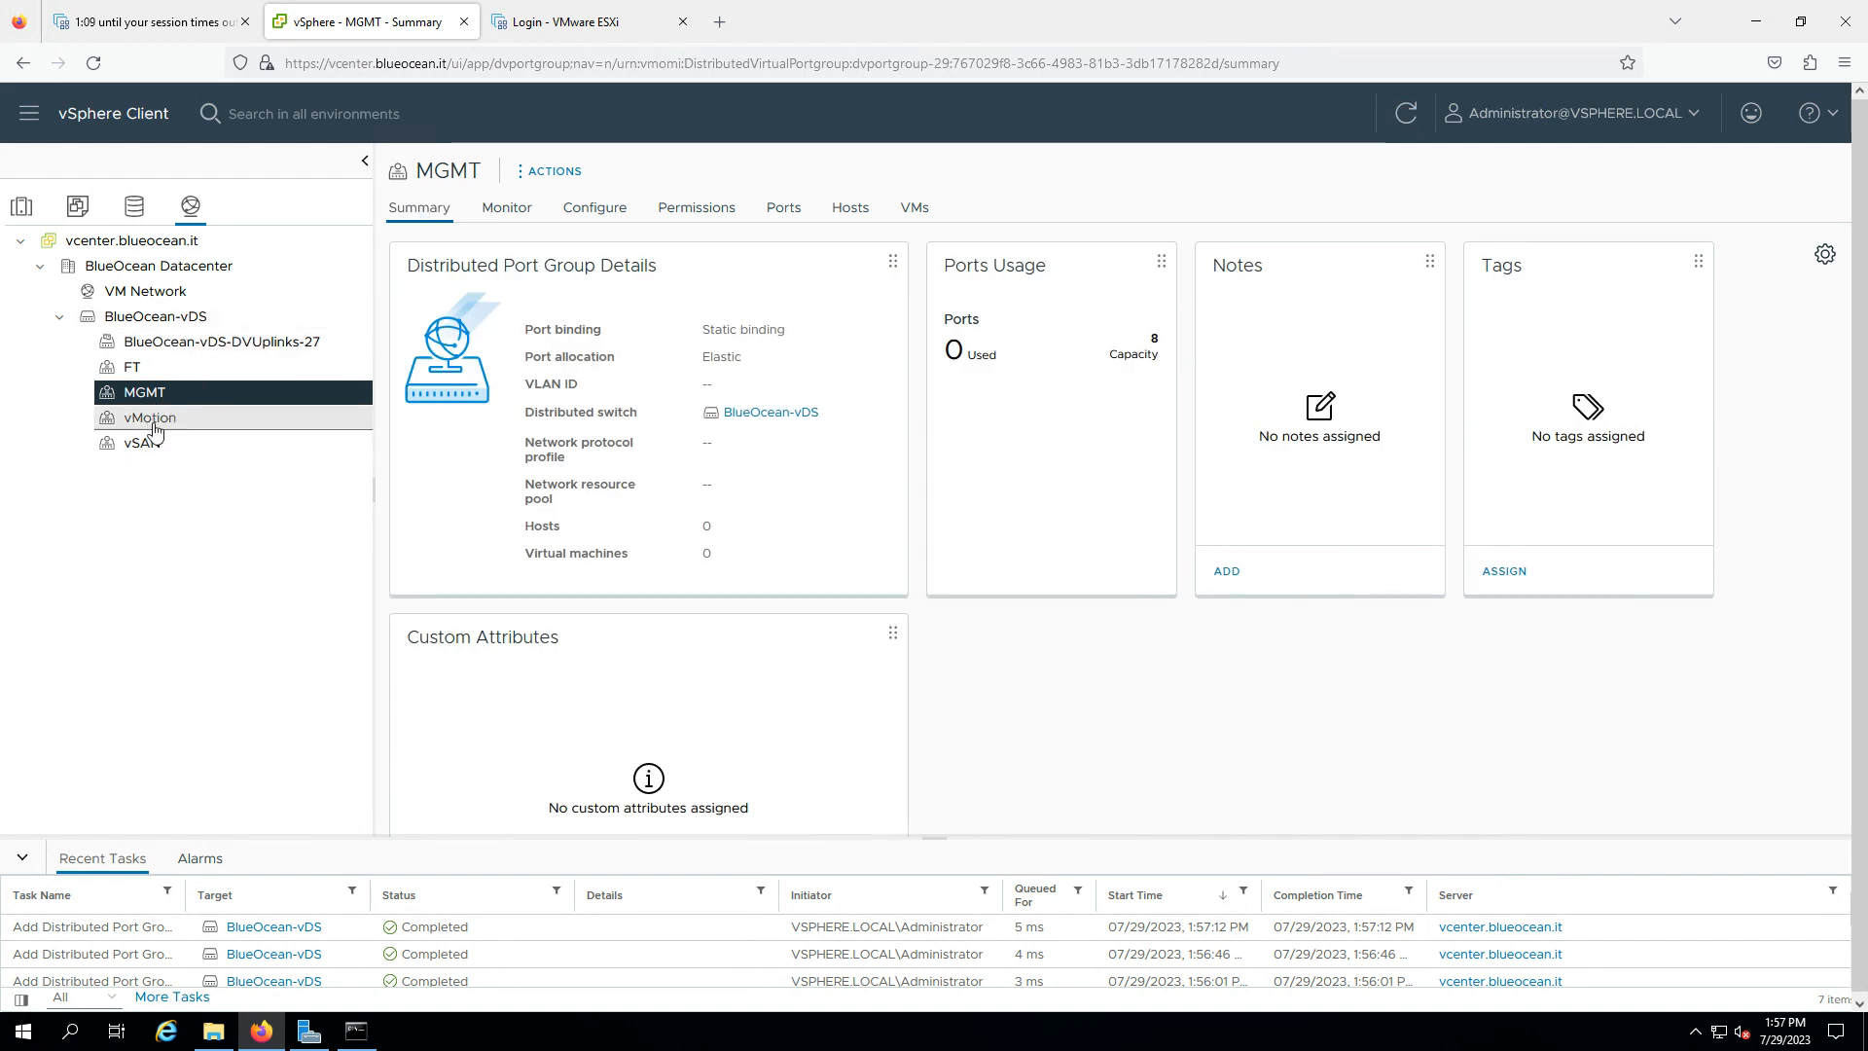
click(136, 27)
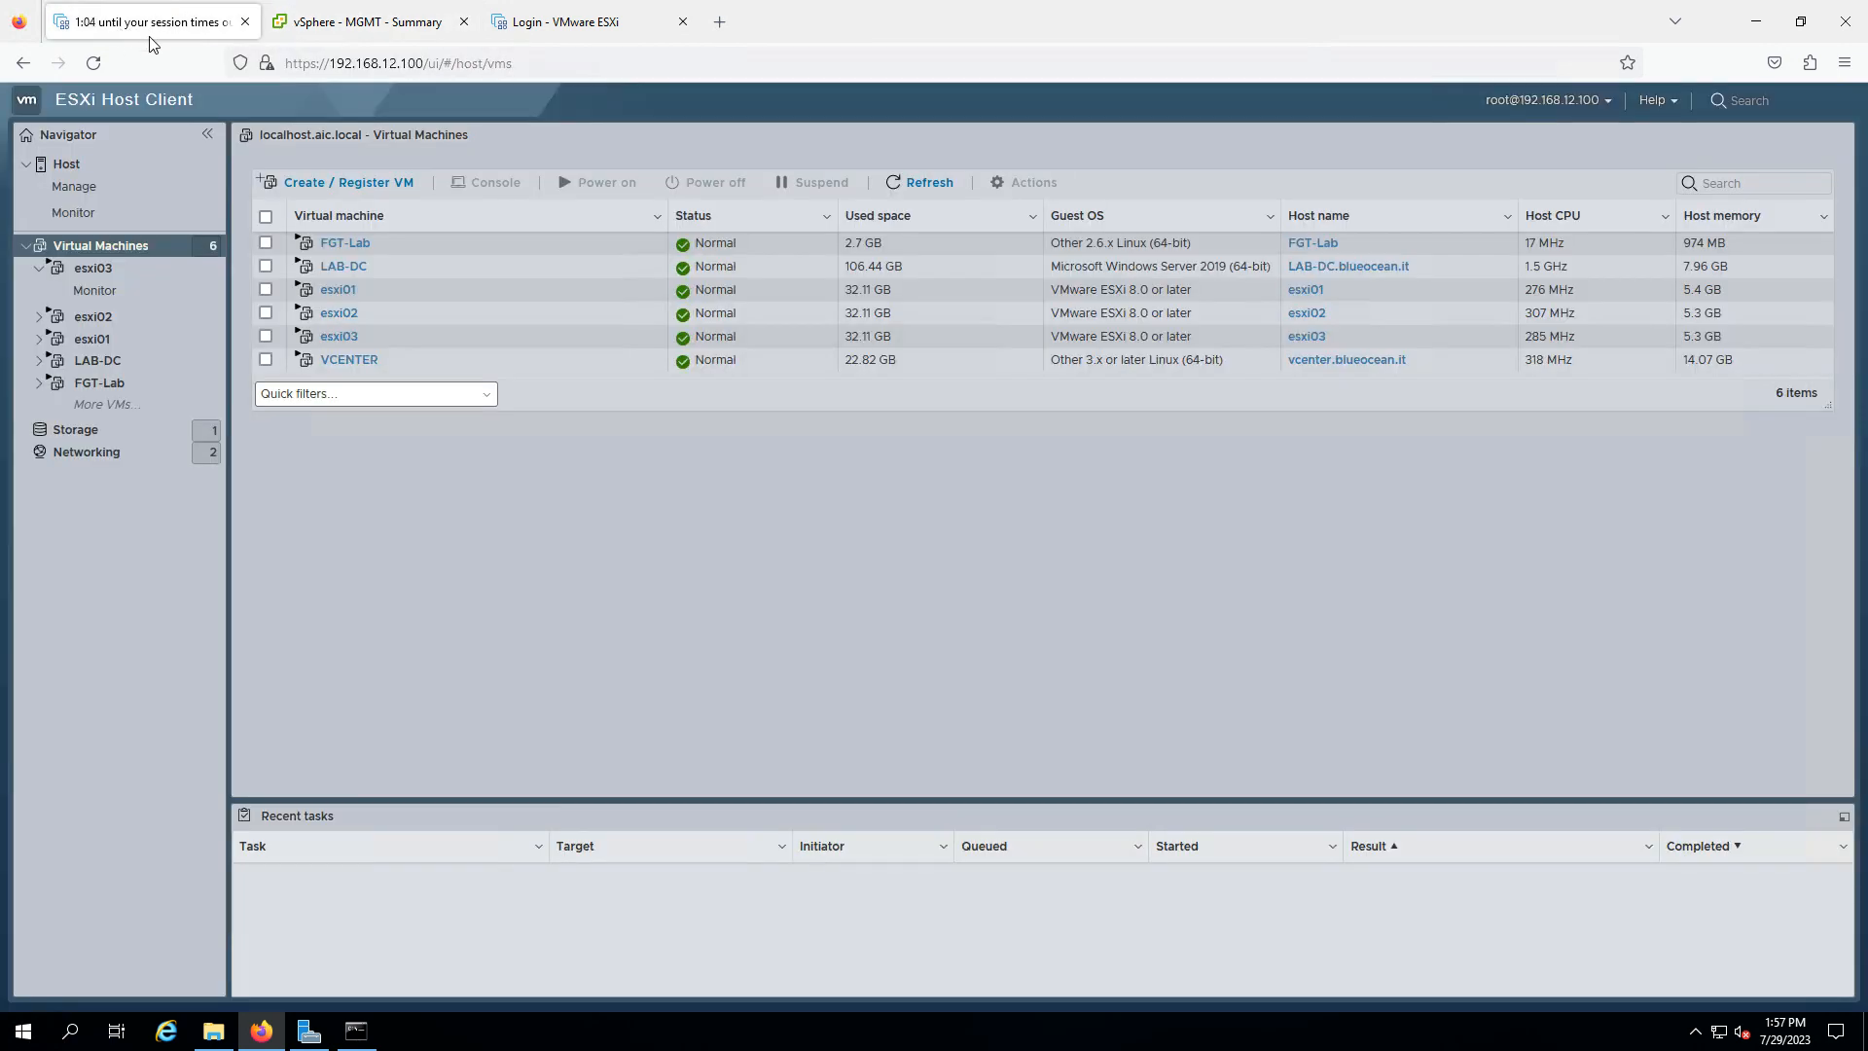
- Show the ESXi host's Networking port groups: LAB-SW, VM Network and Management Network
click(134, 165)
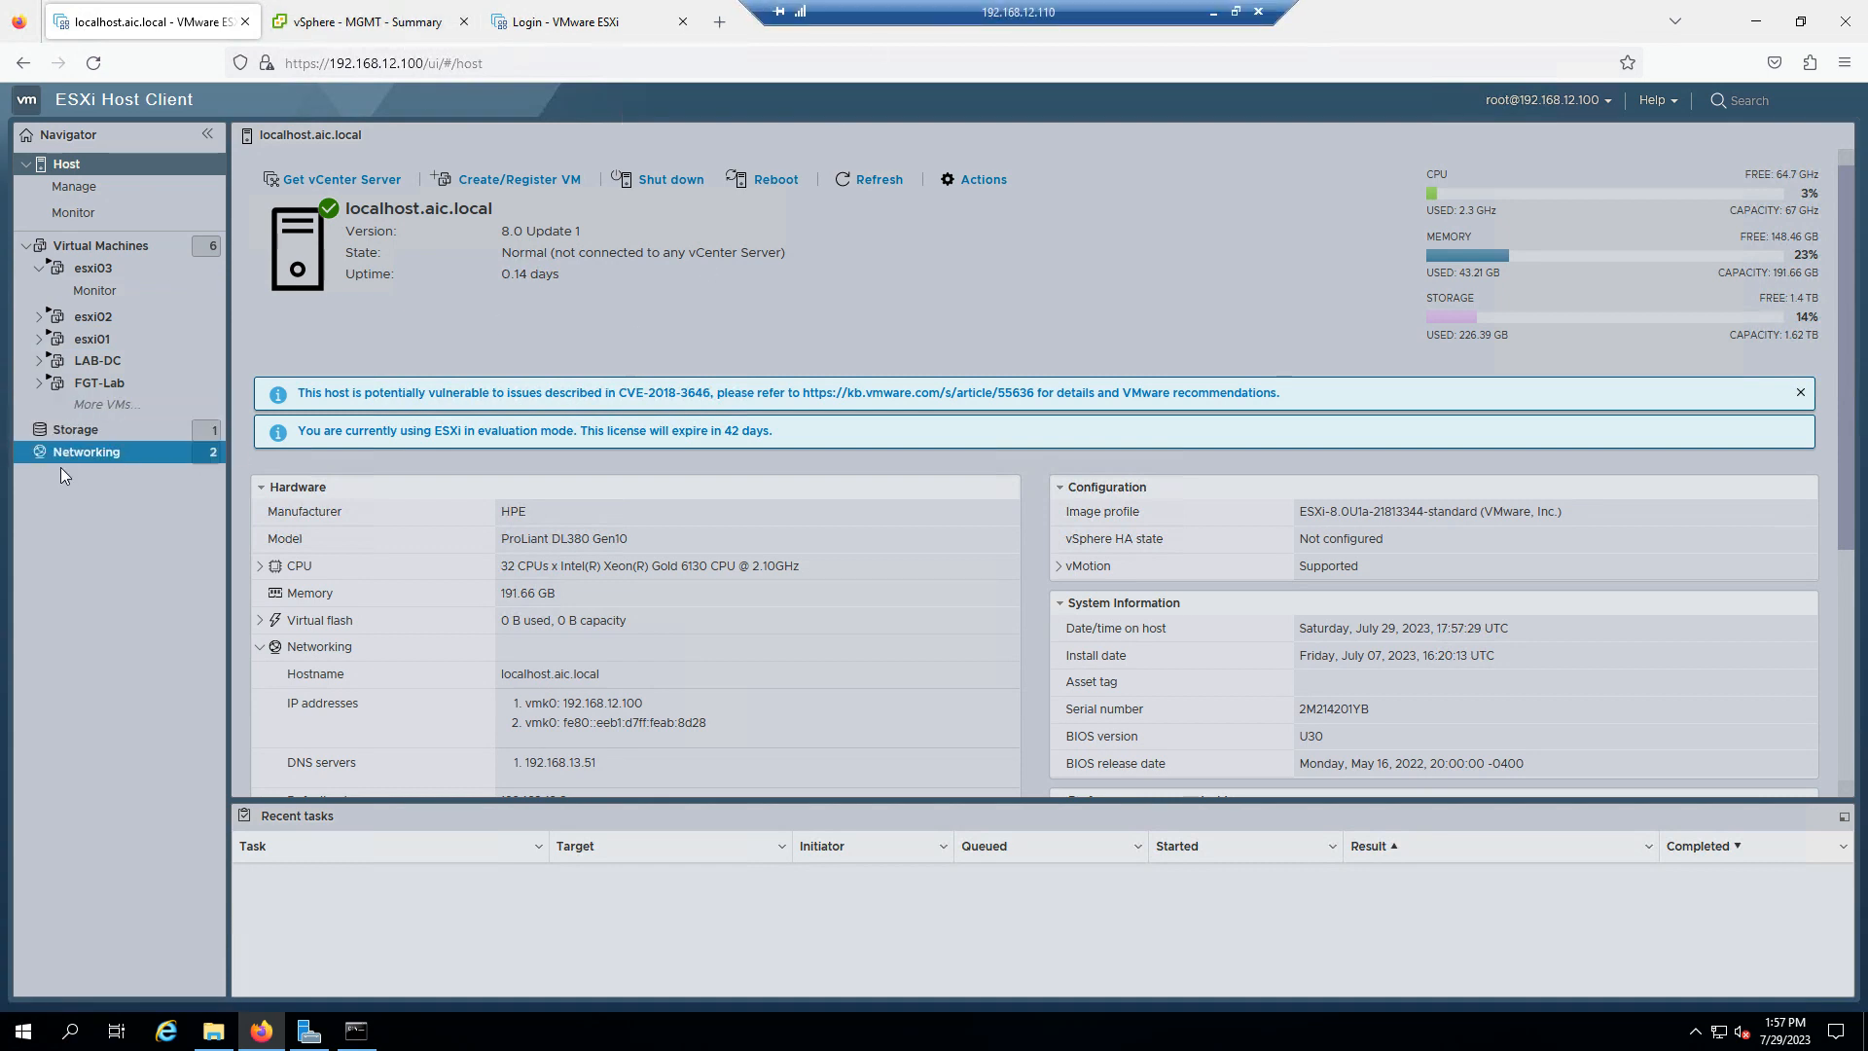
click(66, 451)
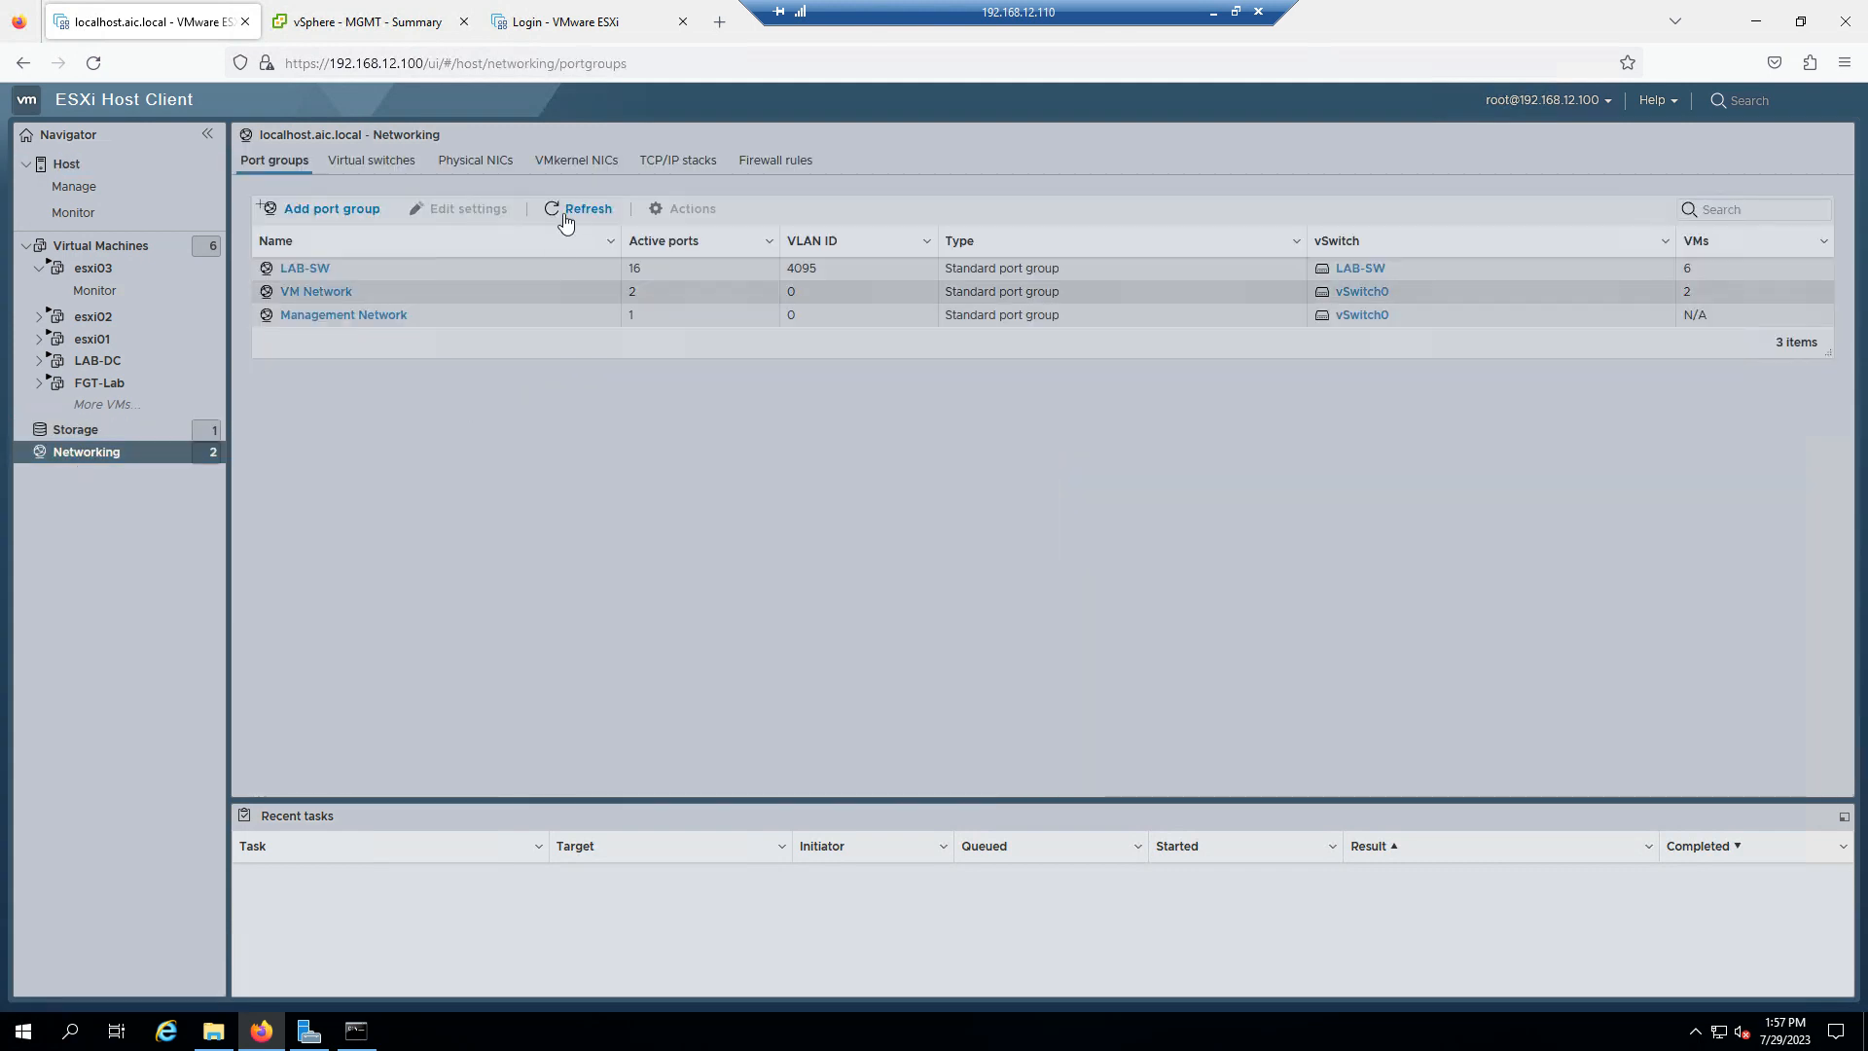
- Open the LAB-SW port group page to confirm VLAN ID 4095 and its six VMs
click(306, 270)
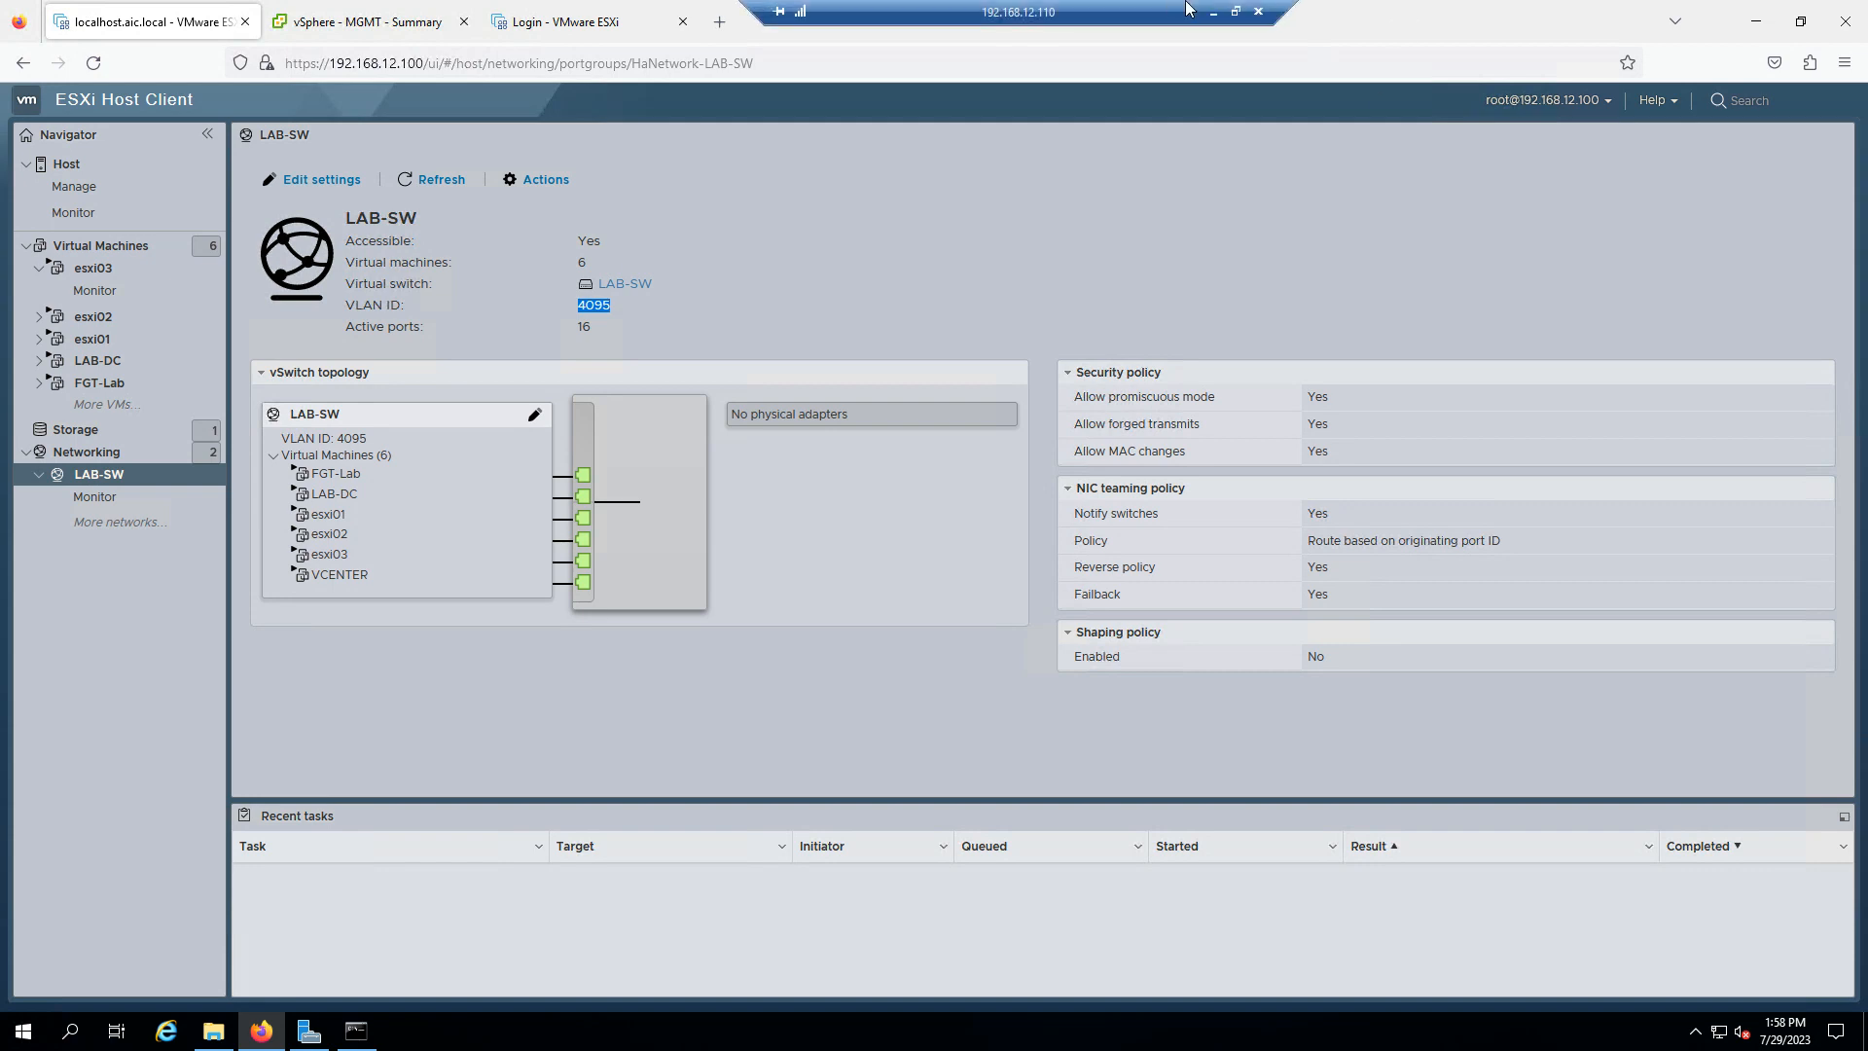
- Minimize the Remote Desktop session to reveal the OneNote VMware Training lab diagram
click(1211, 12)
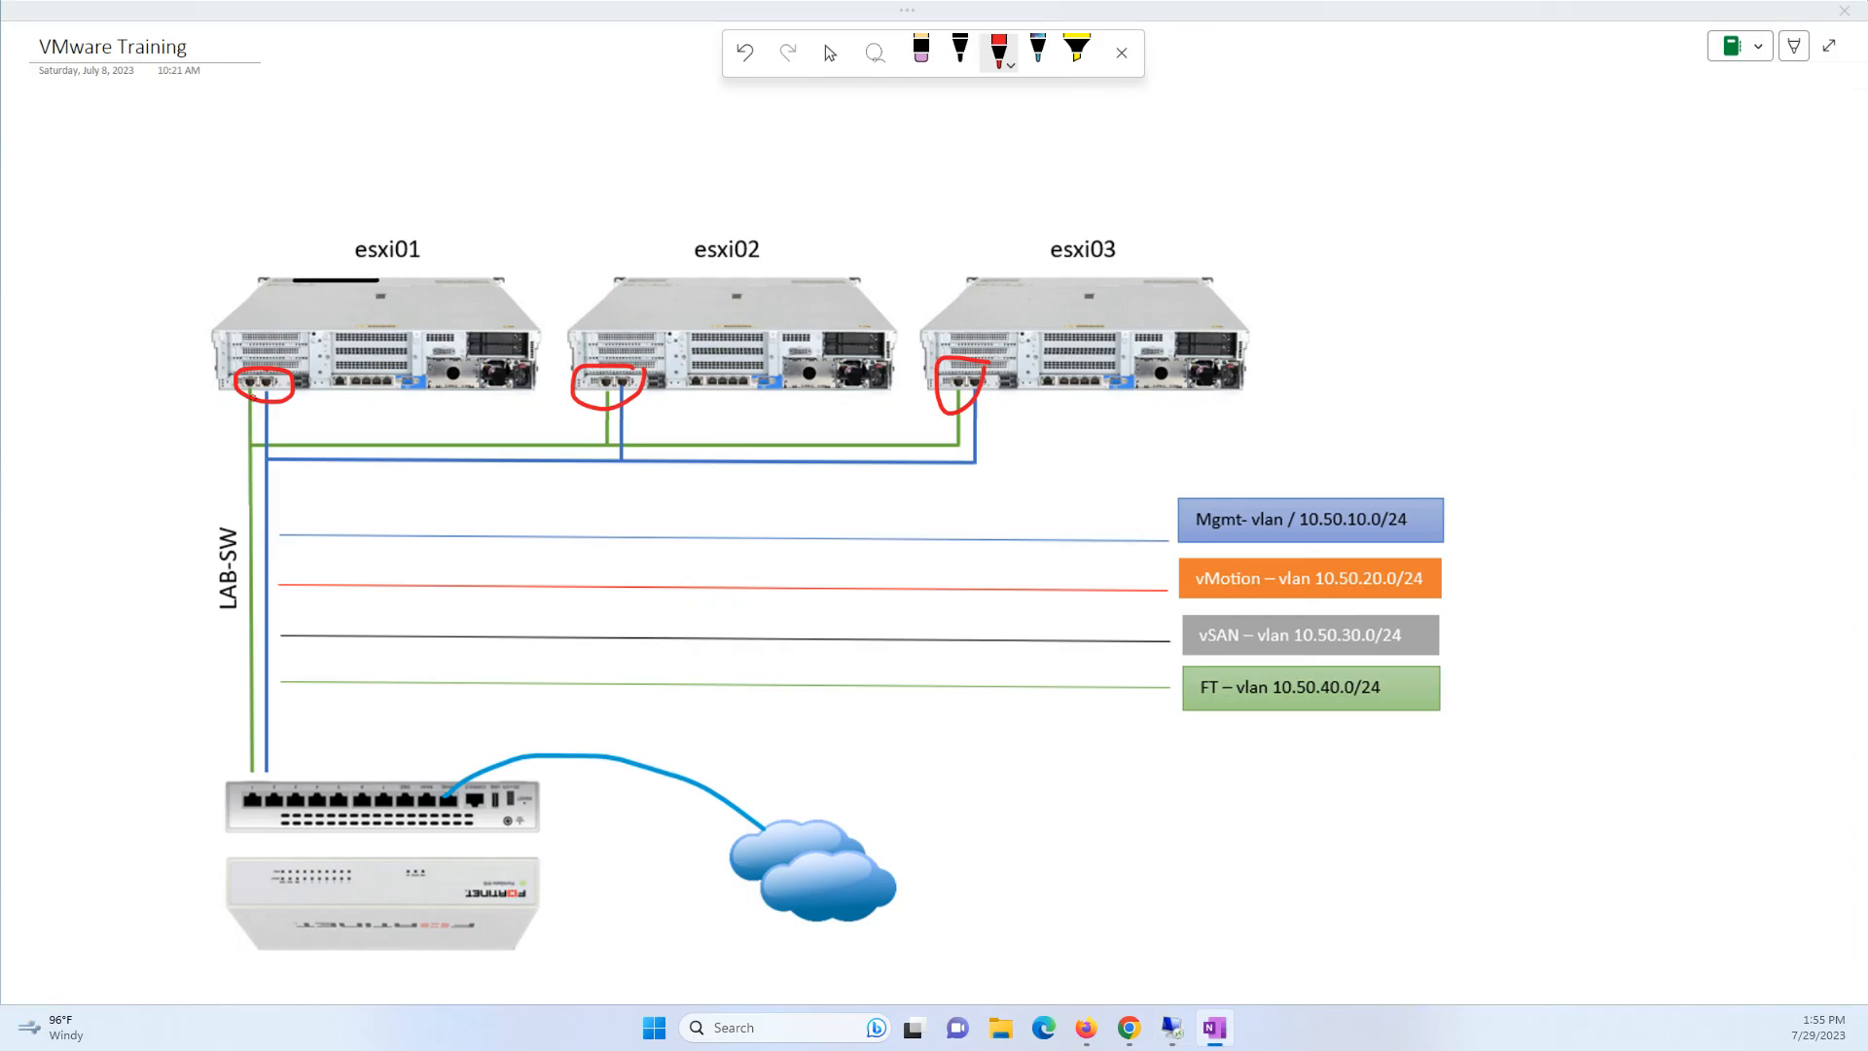
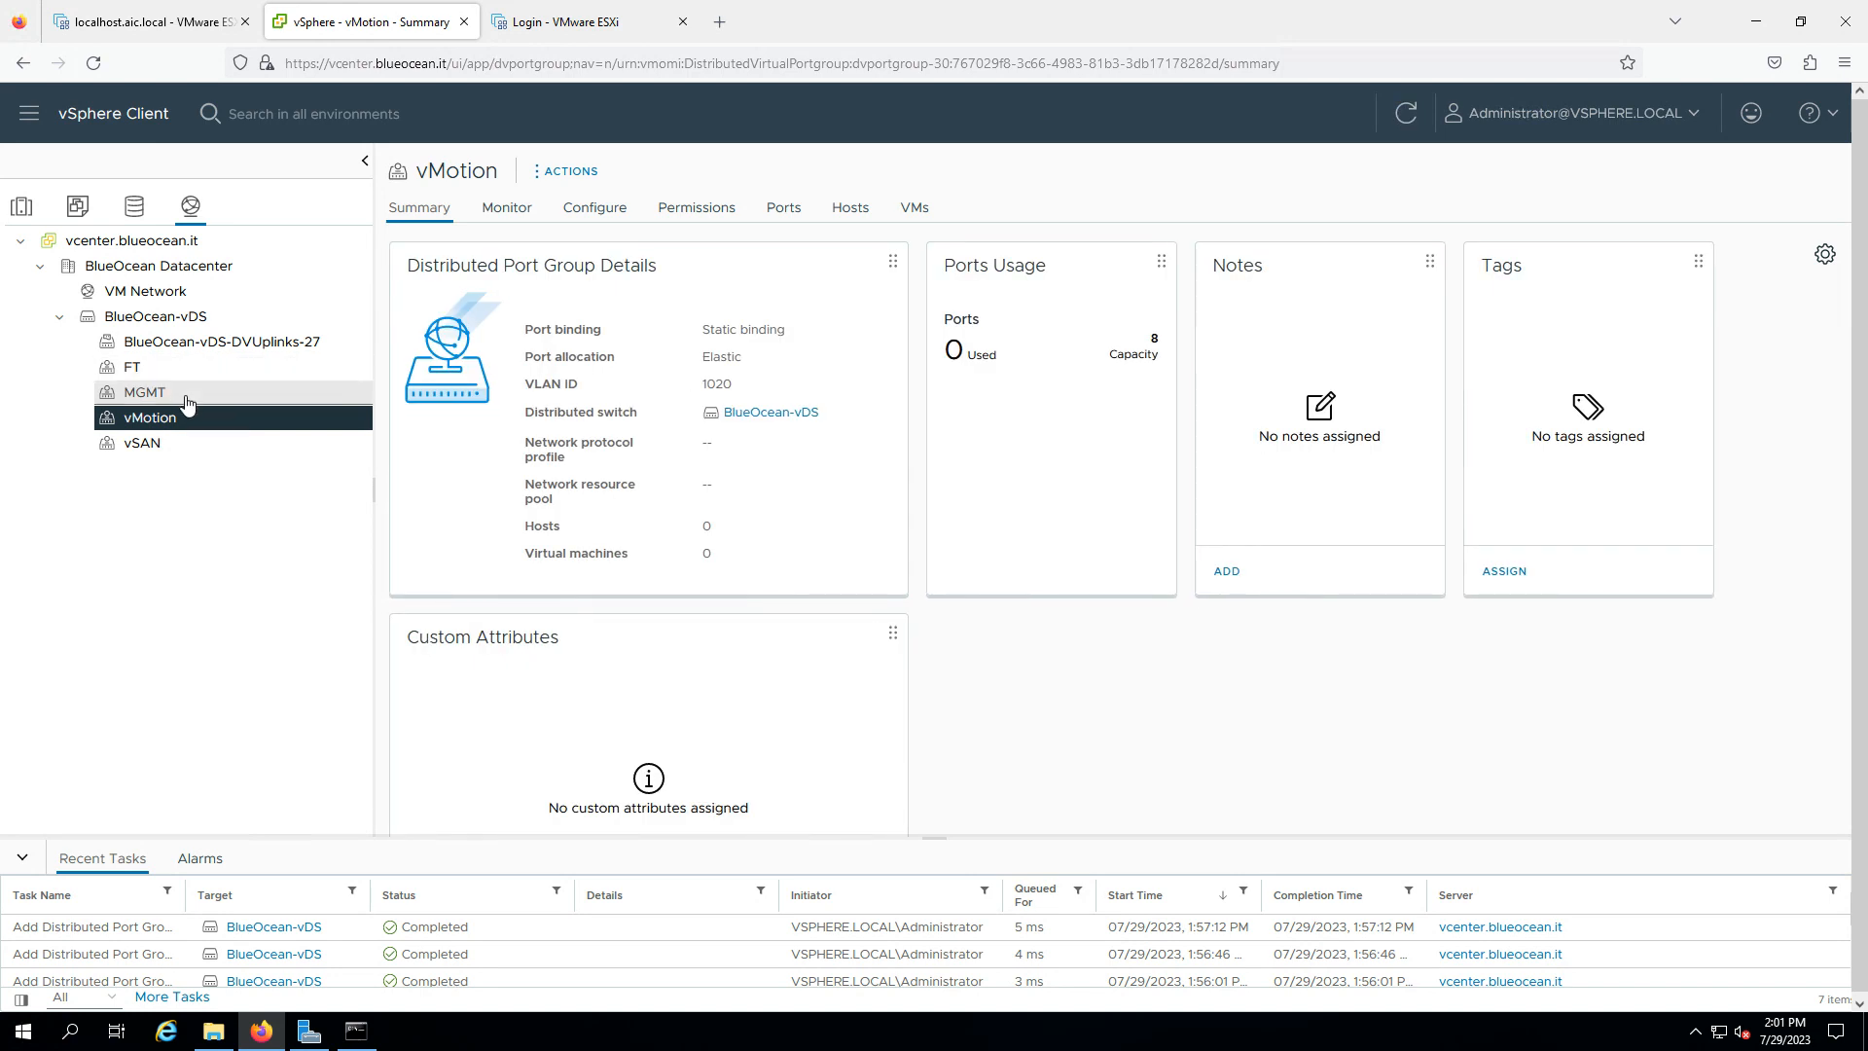
- Review the MGMT port group, then BlueOcean-vDS's overview and attached hosts list
click(187, 399)
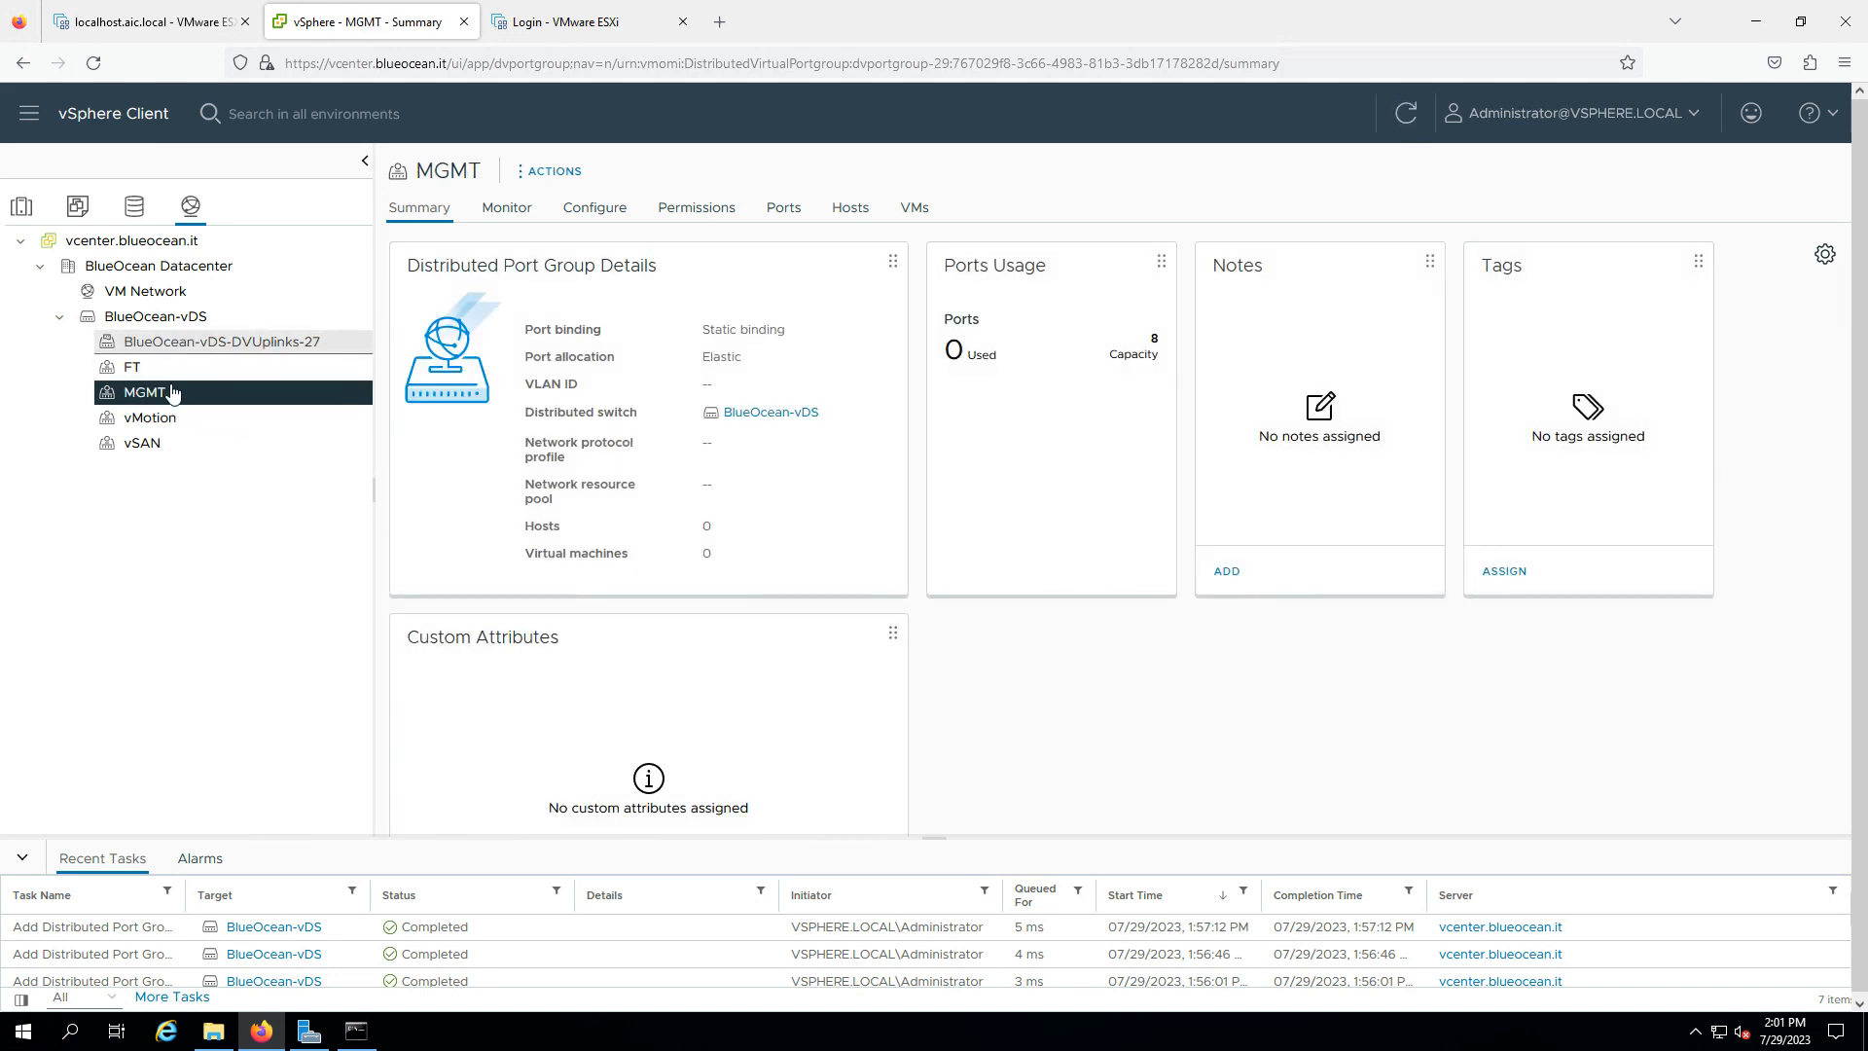
click(188, 318)
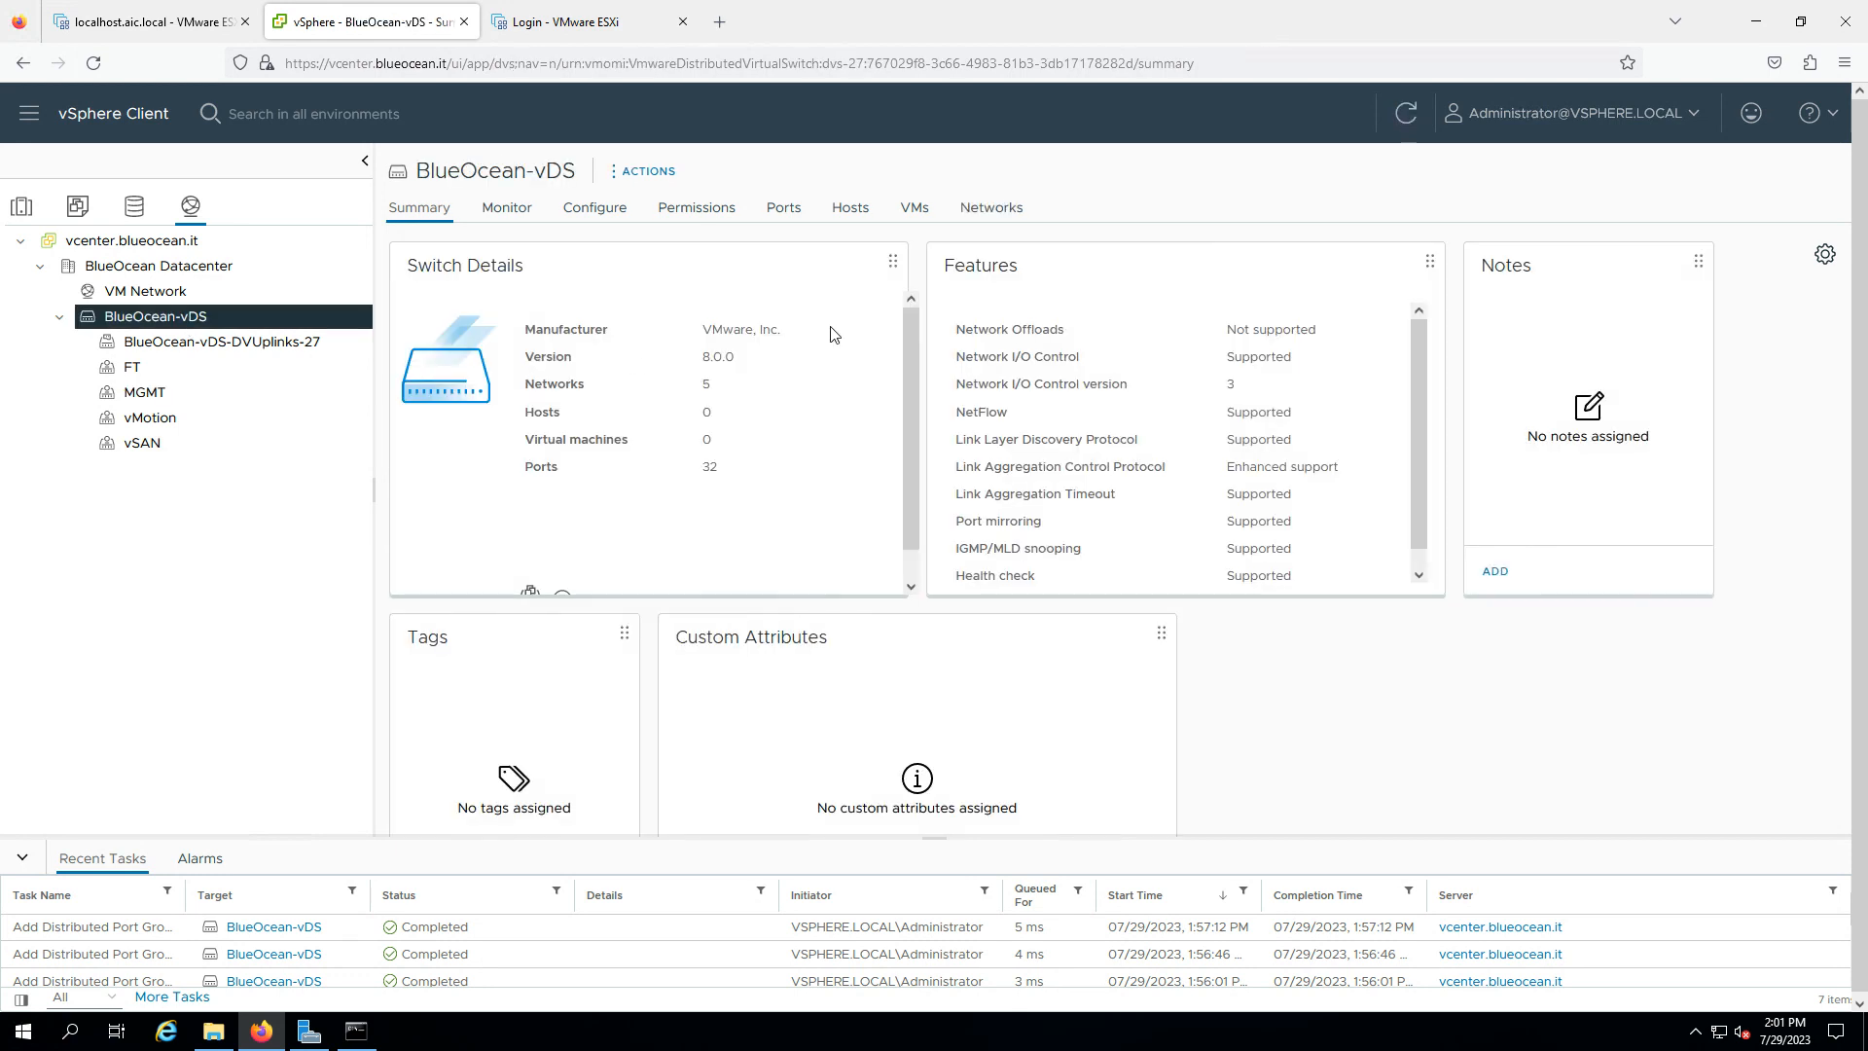
click(855, 223)
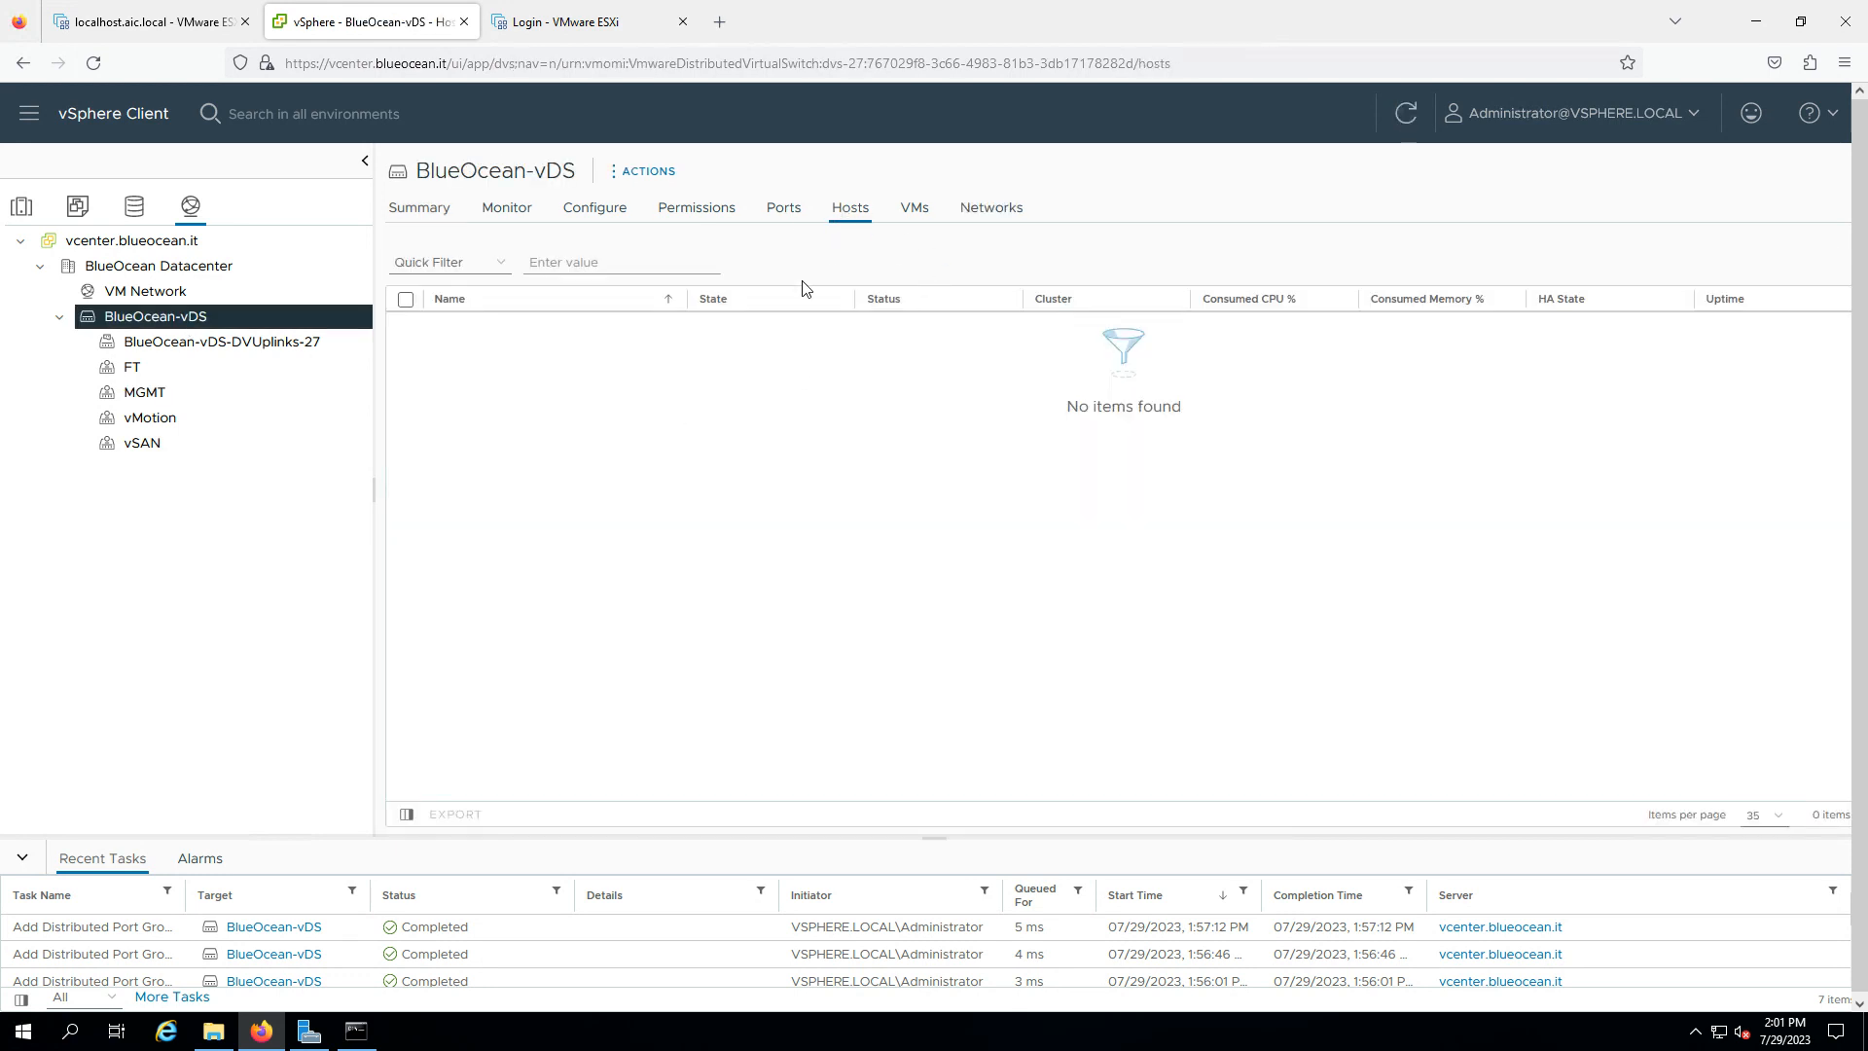
- Start Add and Manage Hosts on BlueOcean-vDS with esxi01, esxi02 and esxi03 selected
right_click(161, 317)
click(330, 399)
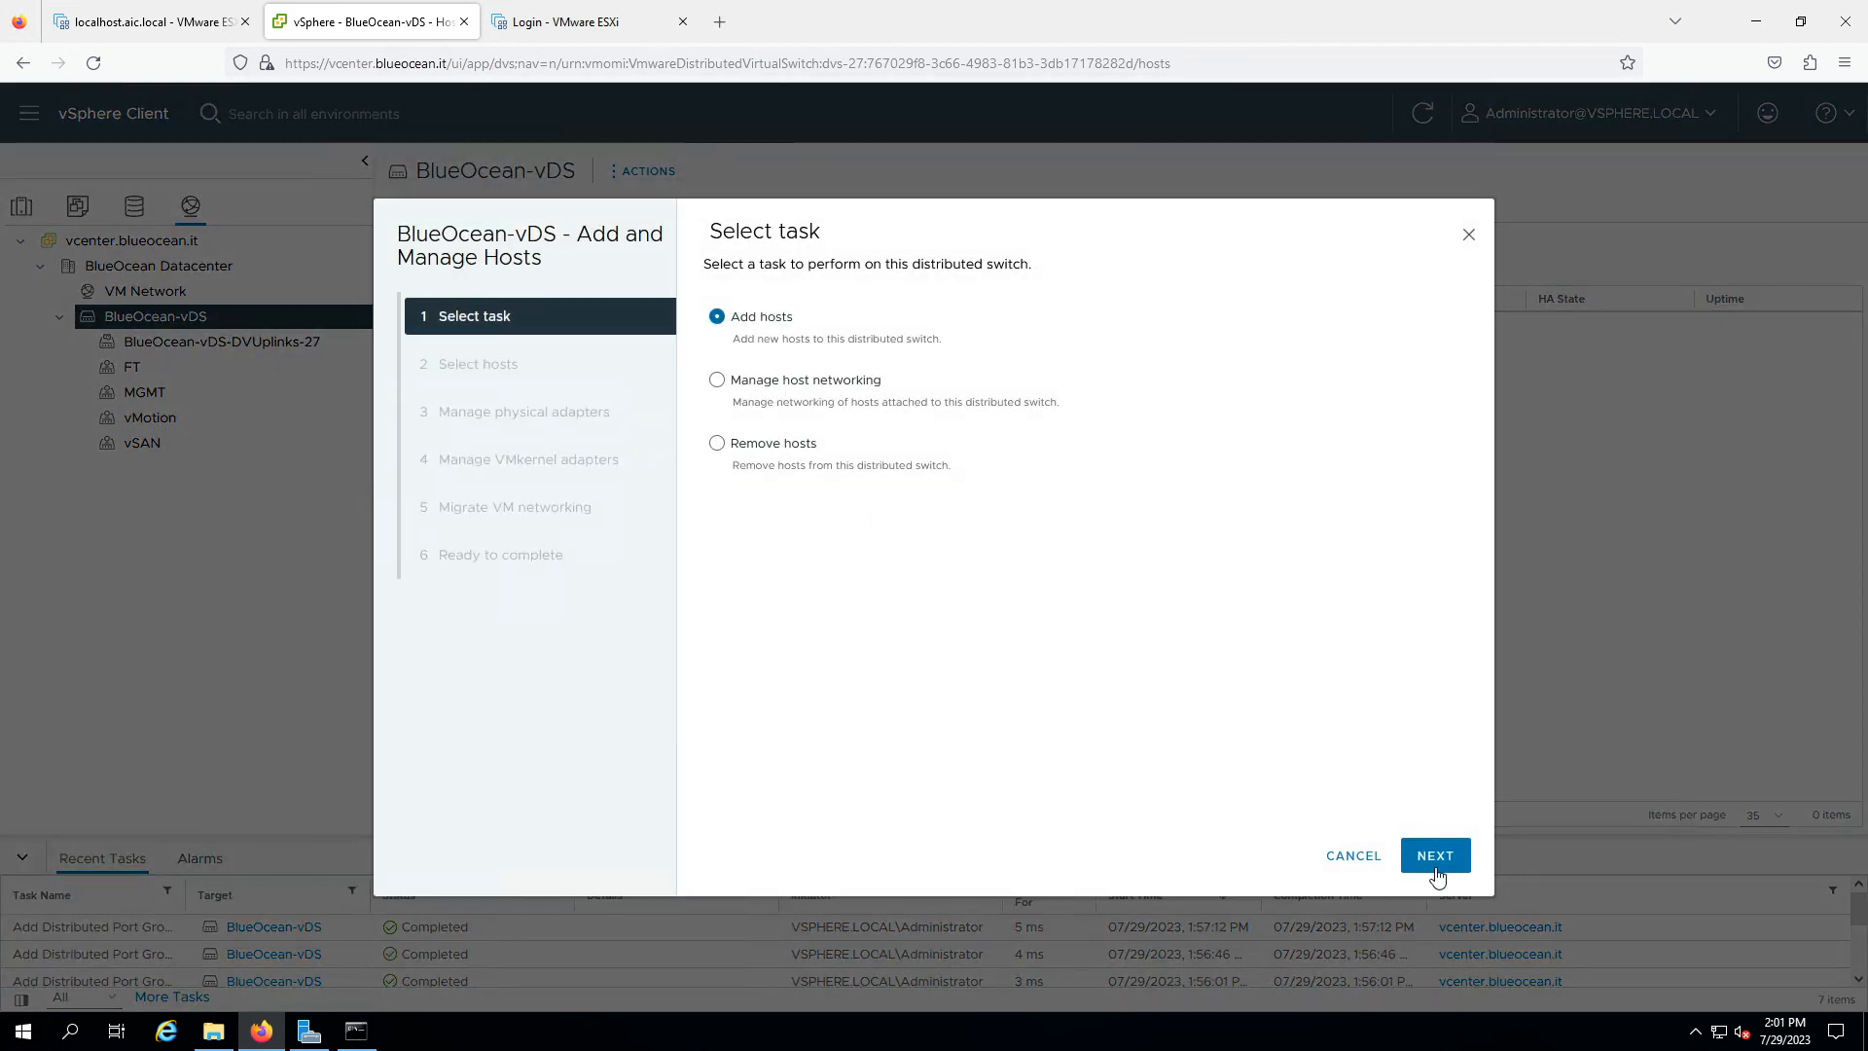
click(1436, 857)
click(724, 376)
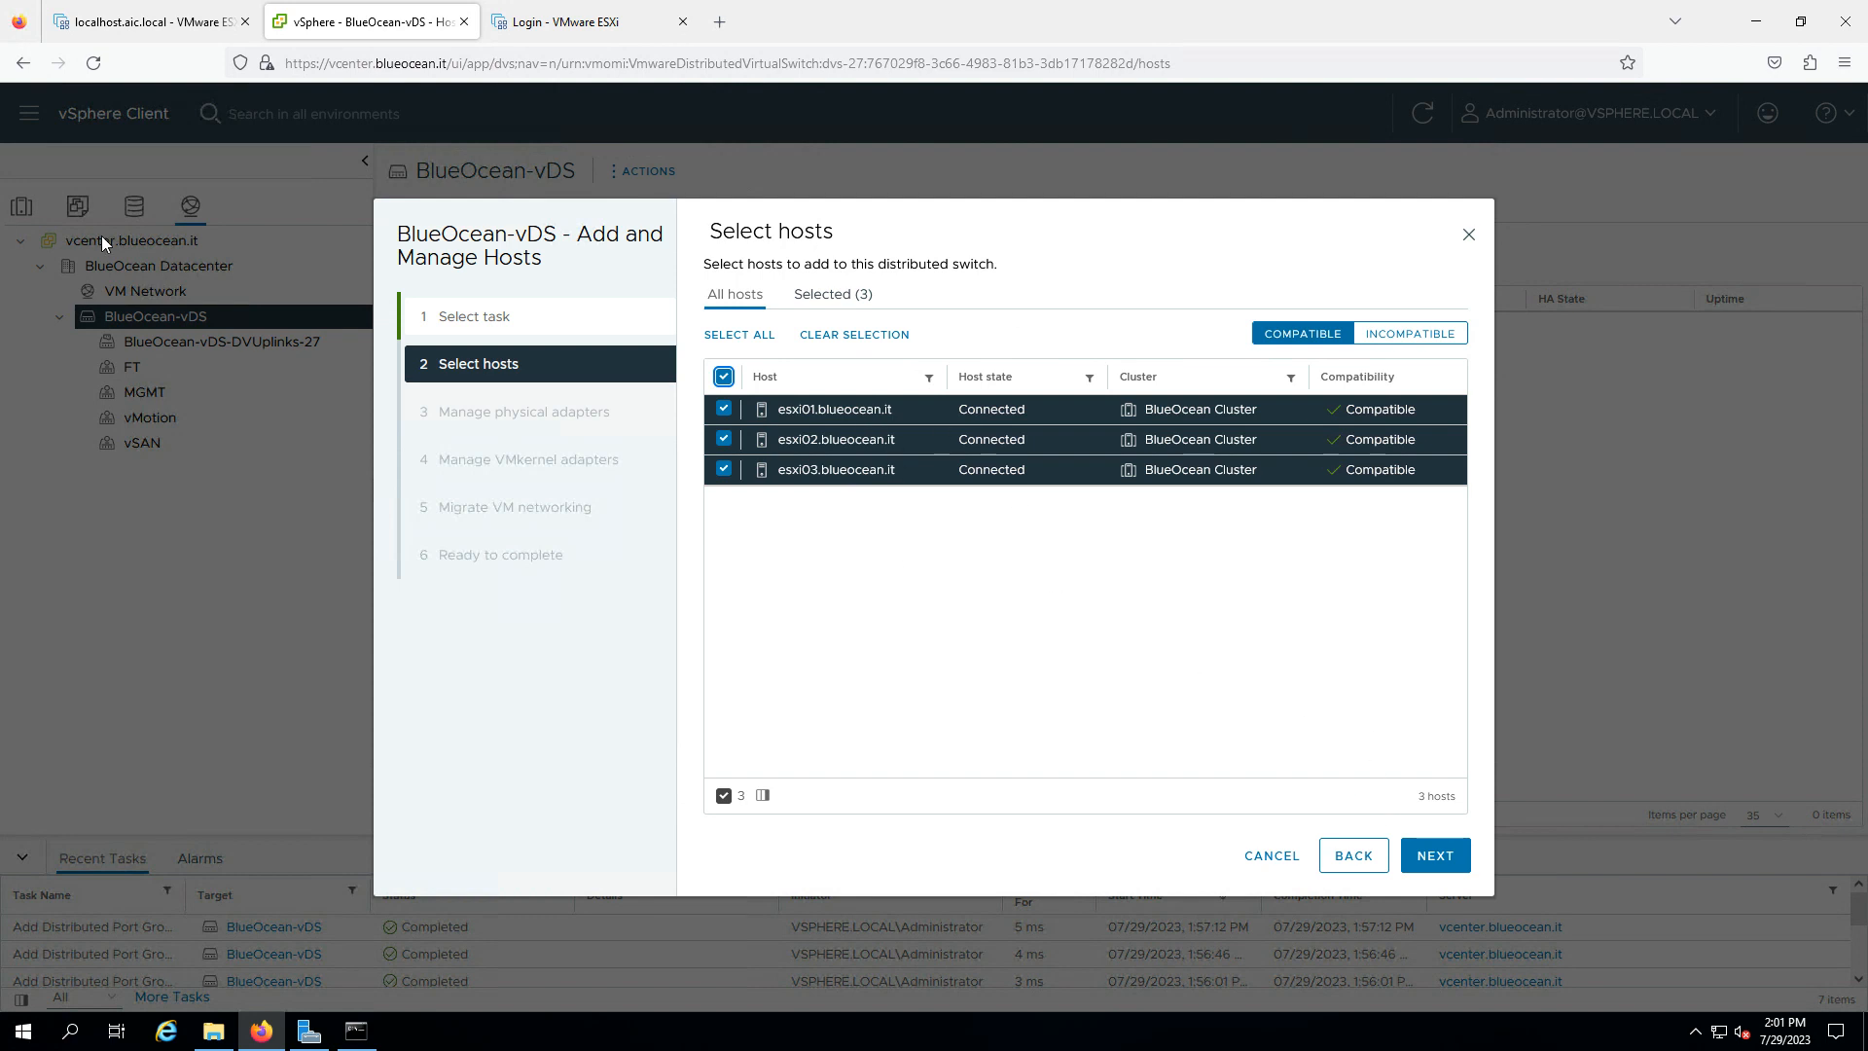
click(1434, 857)
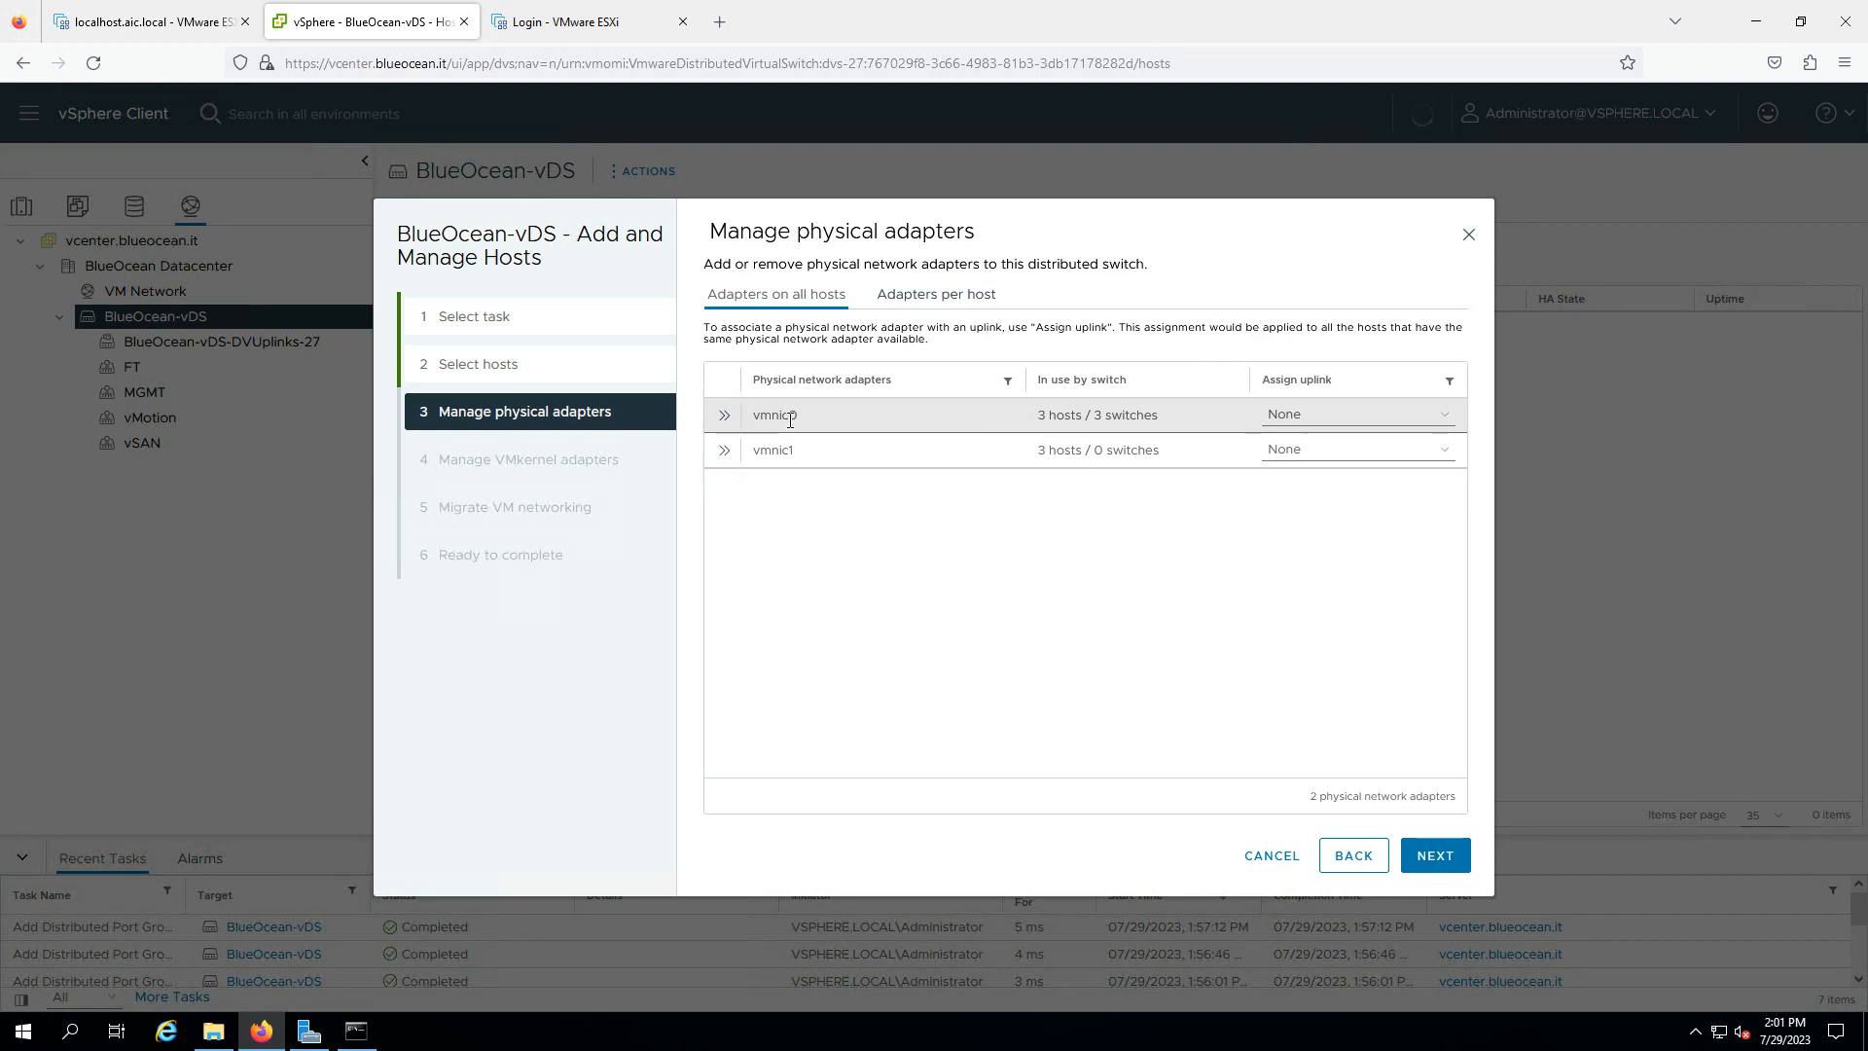
- Assign vmnic0 to Uplink 1 and vmnic1 to Uplink 2 on all three hosts
click(1343, 426)
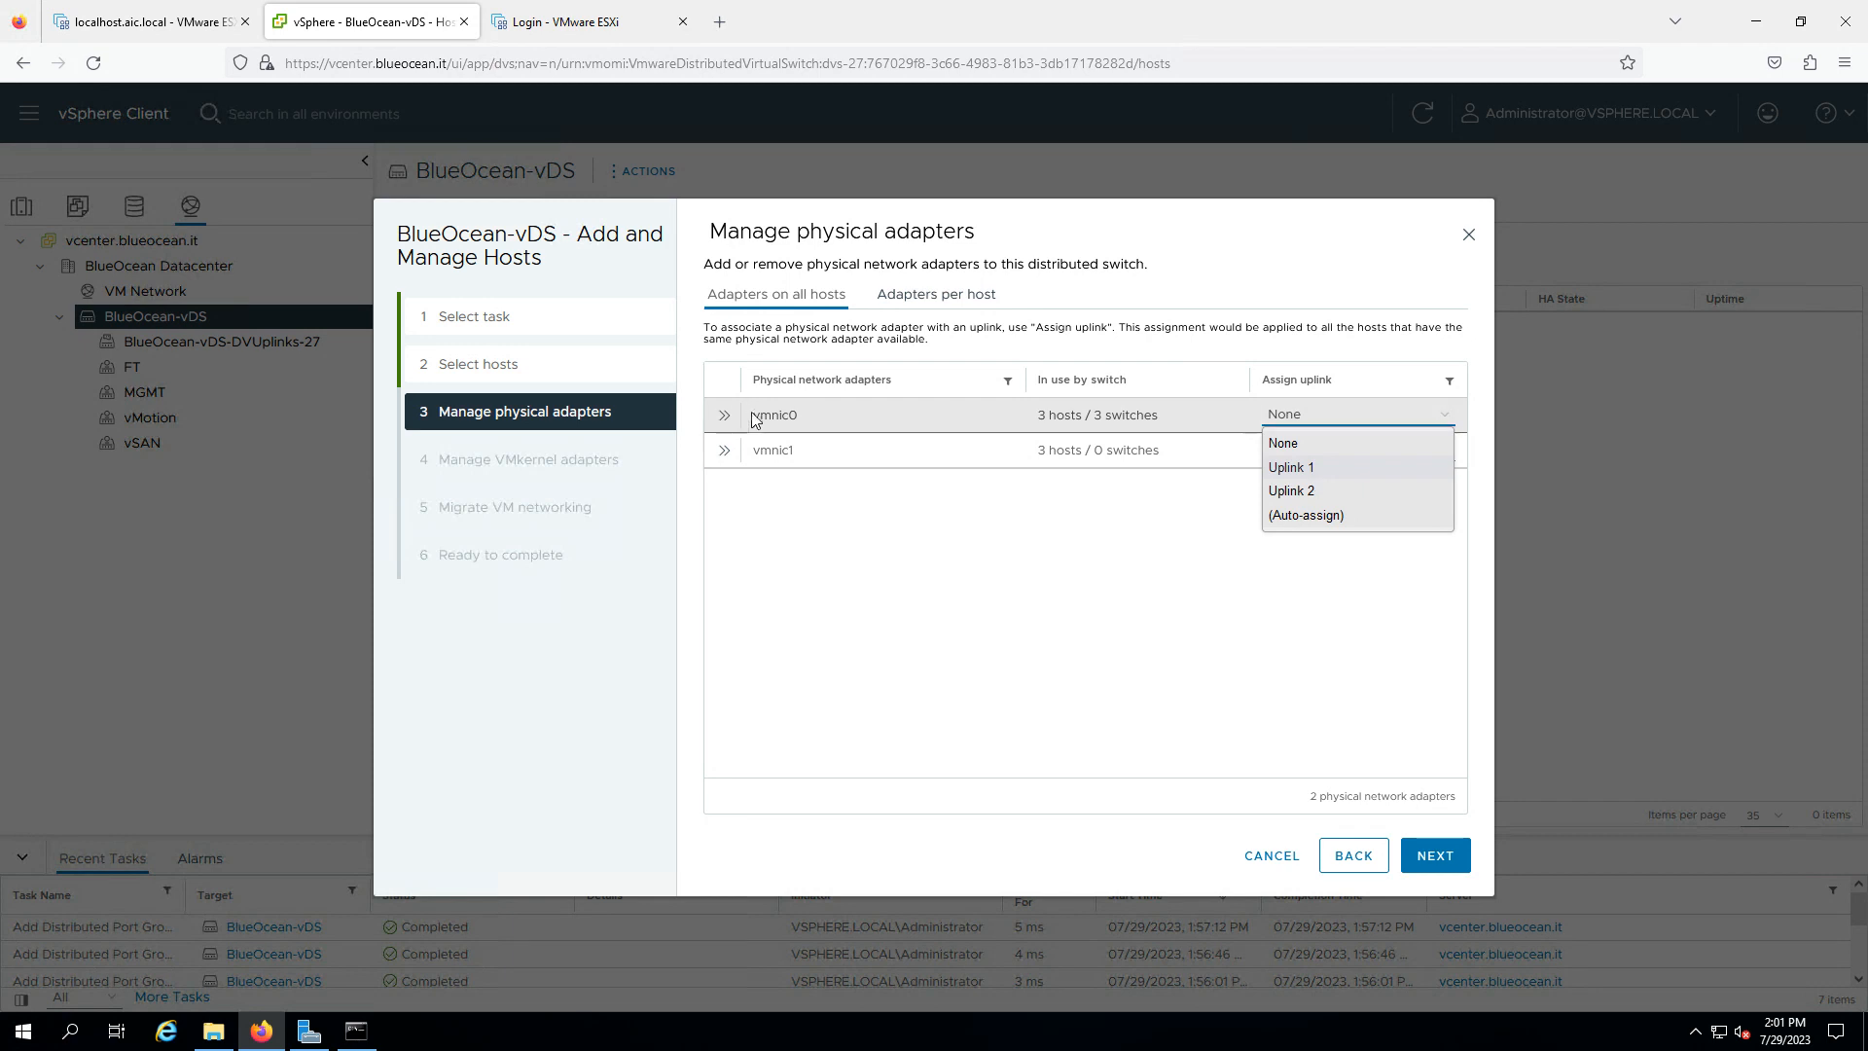
click(1292, 468)
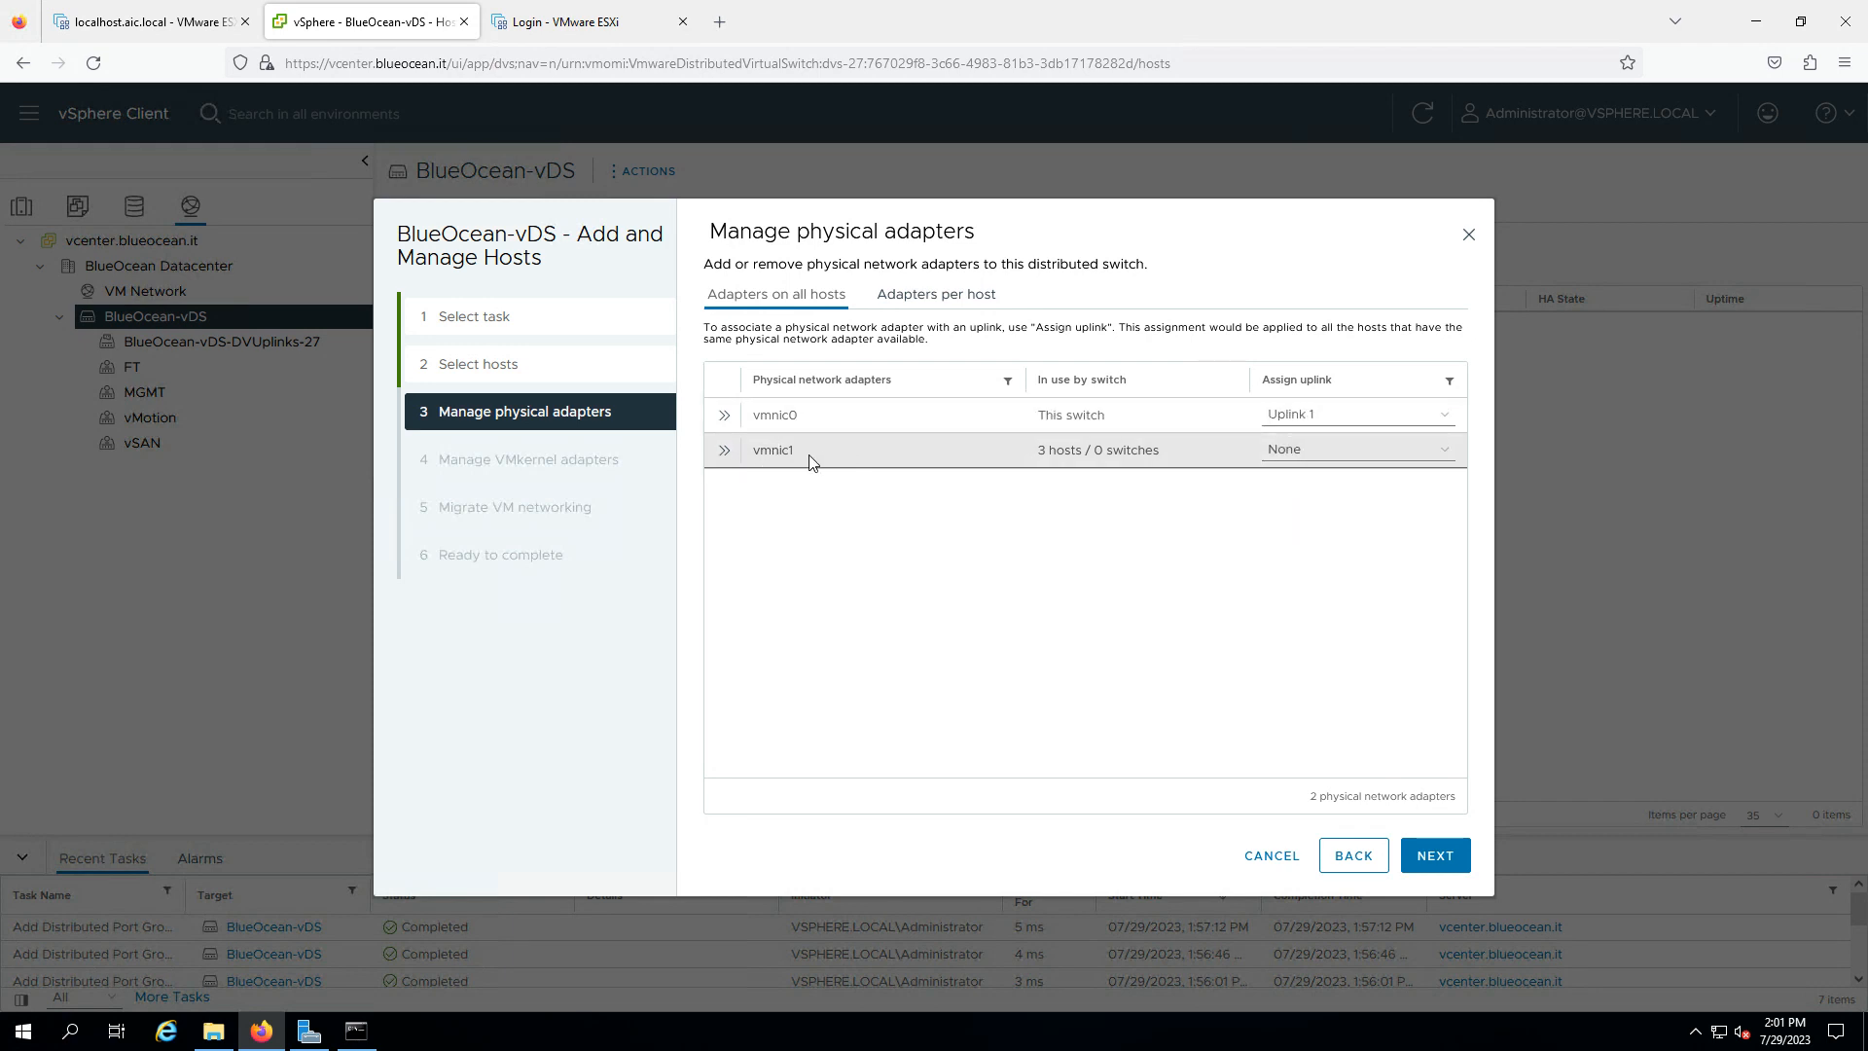
click(1321, 453)
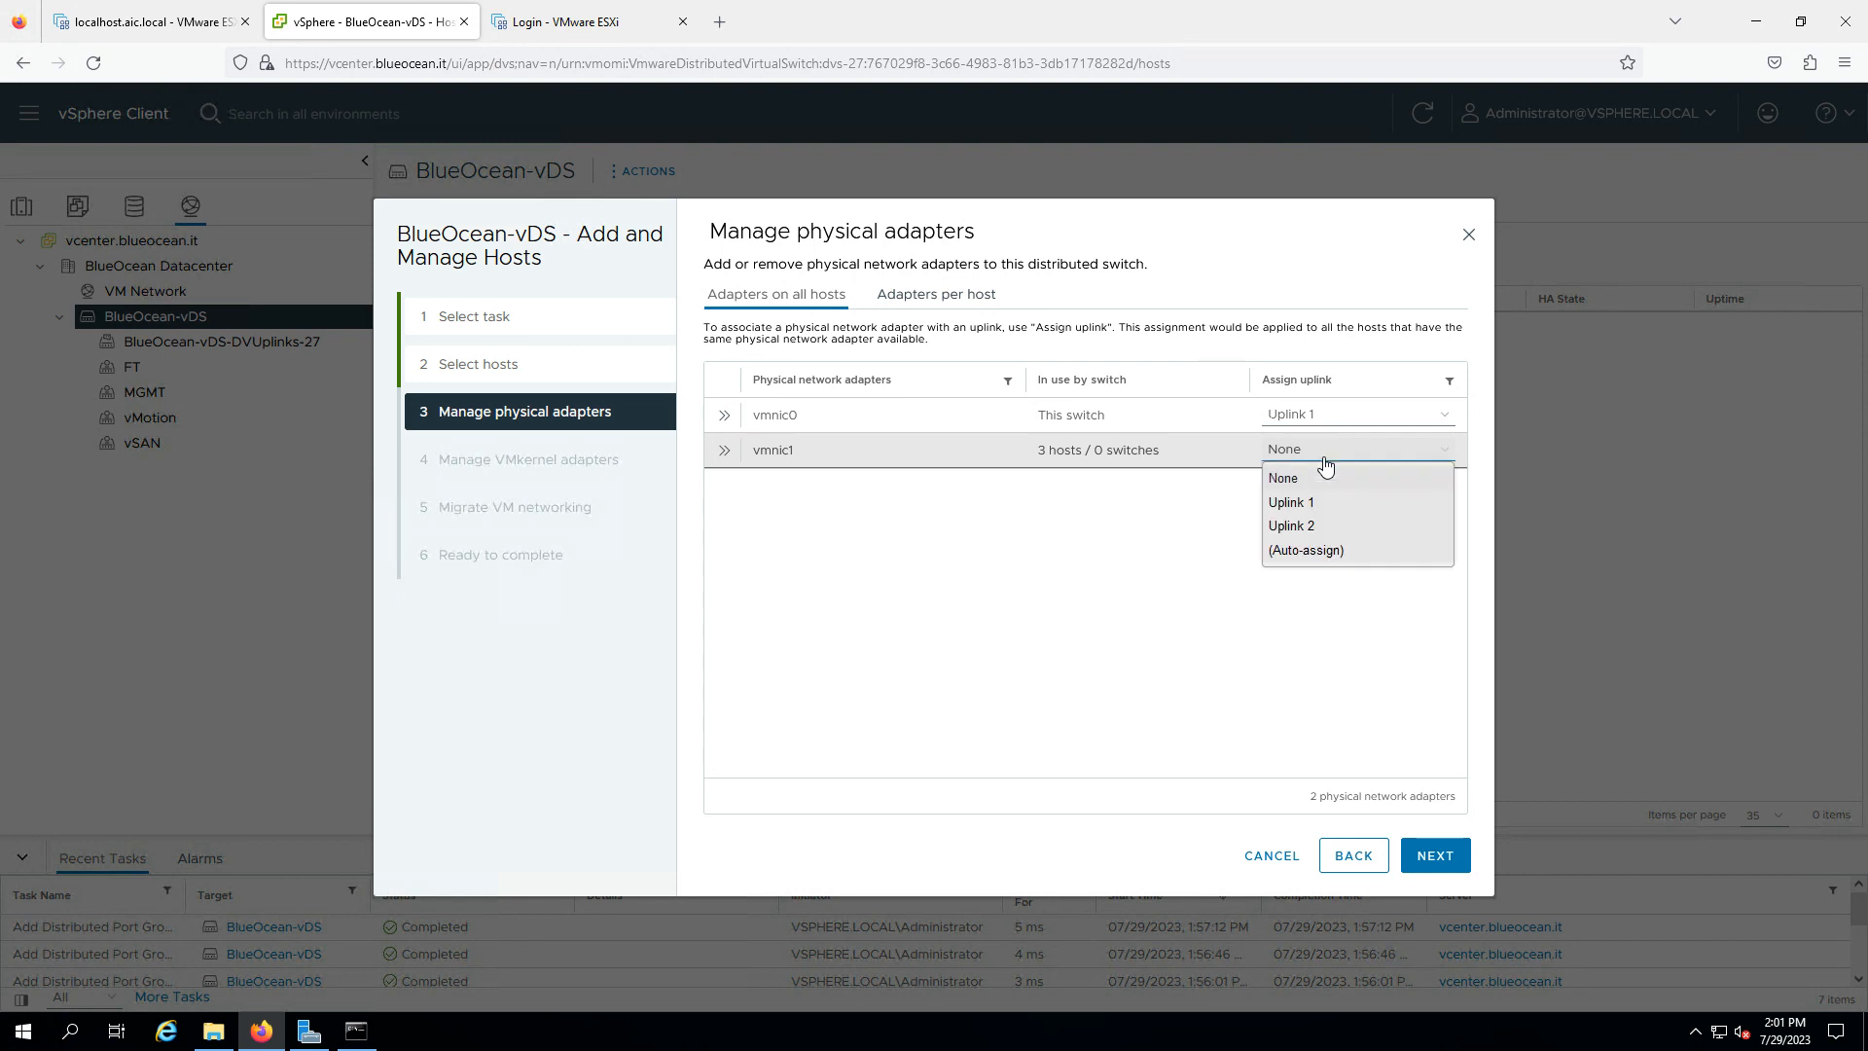
click(1312, 526)
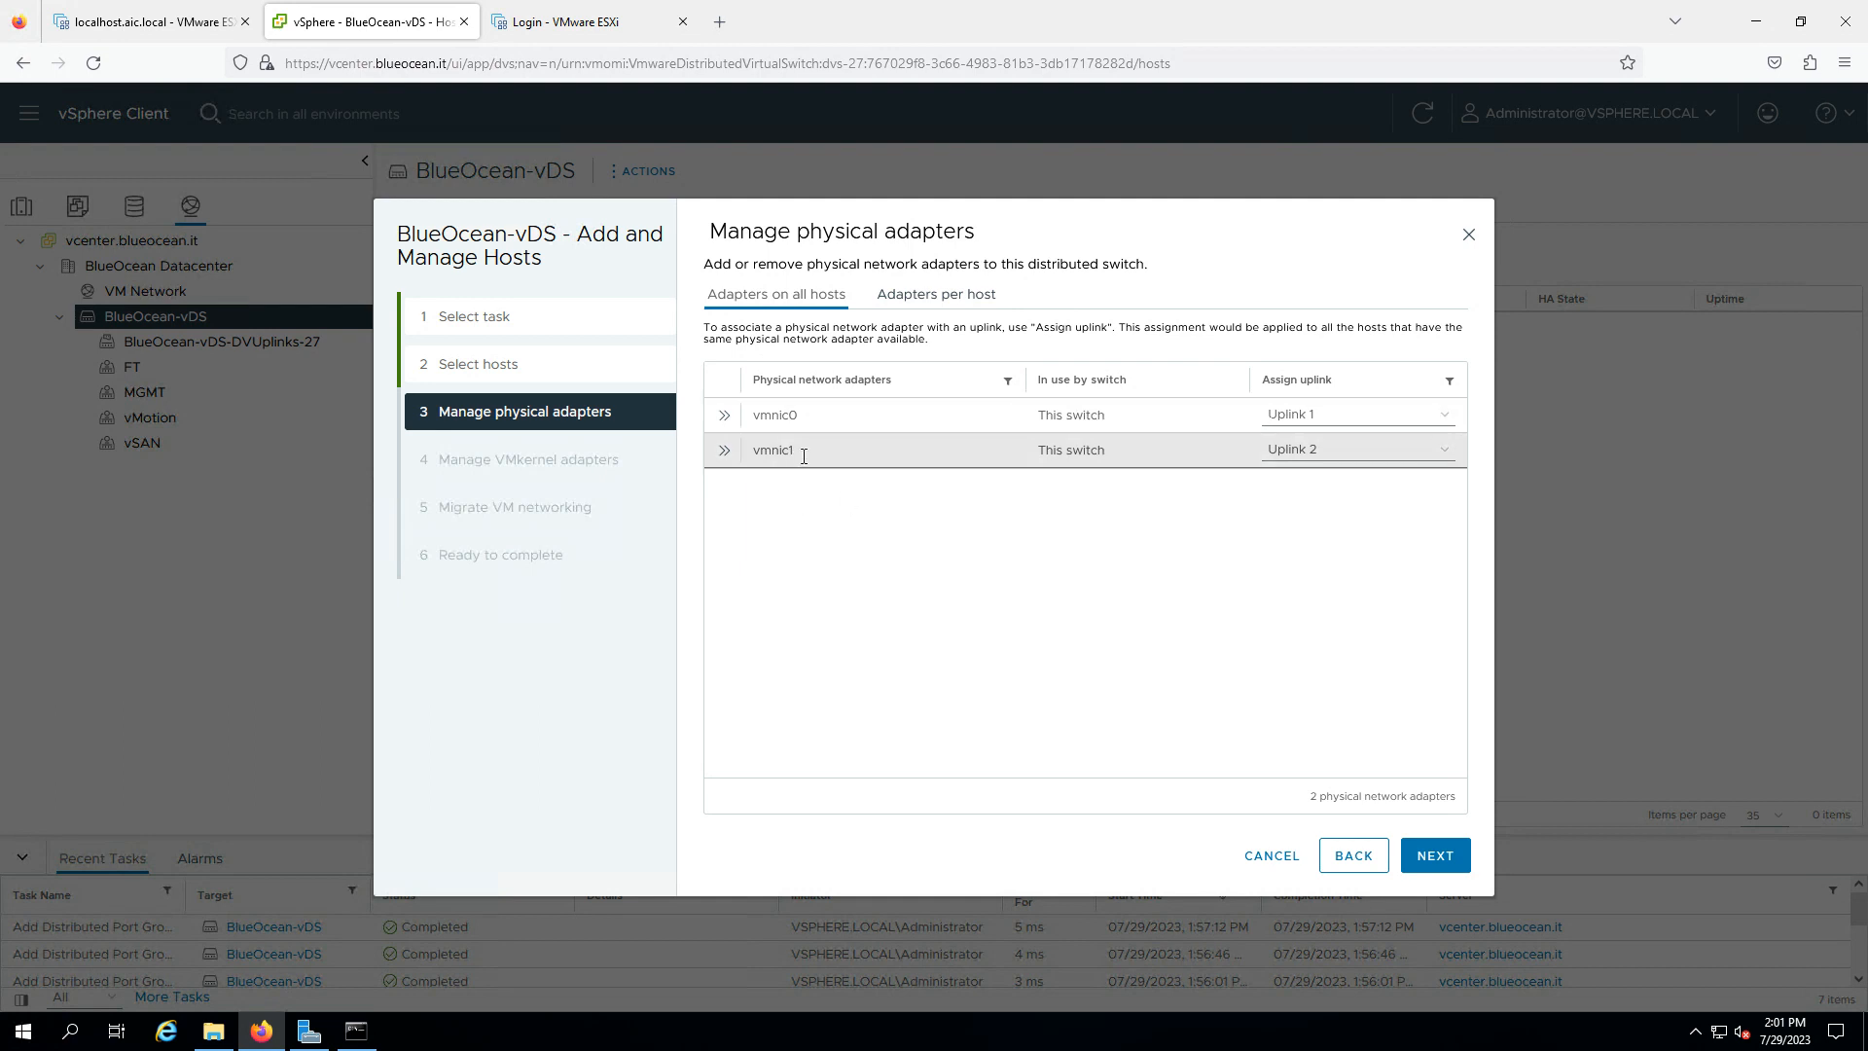
click(1434, 860)
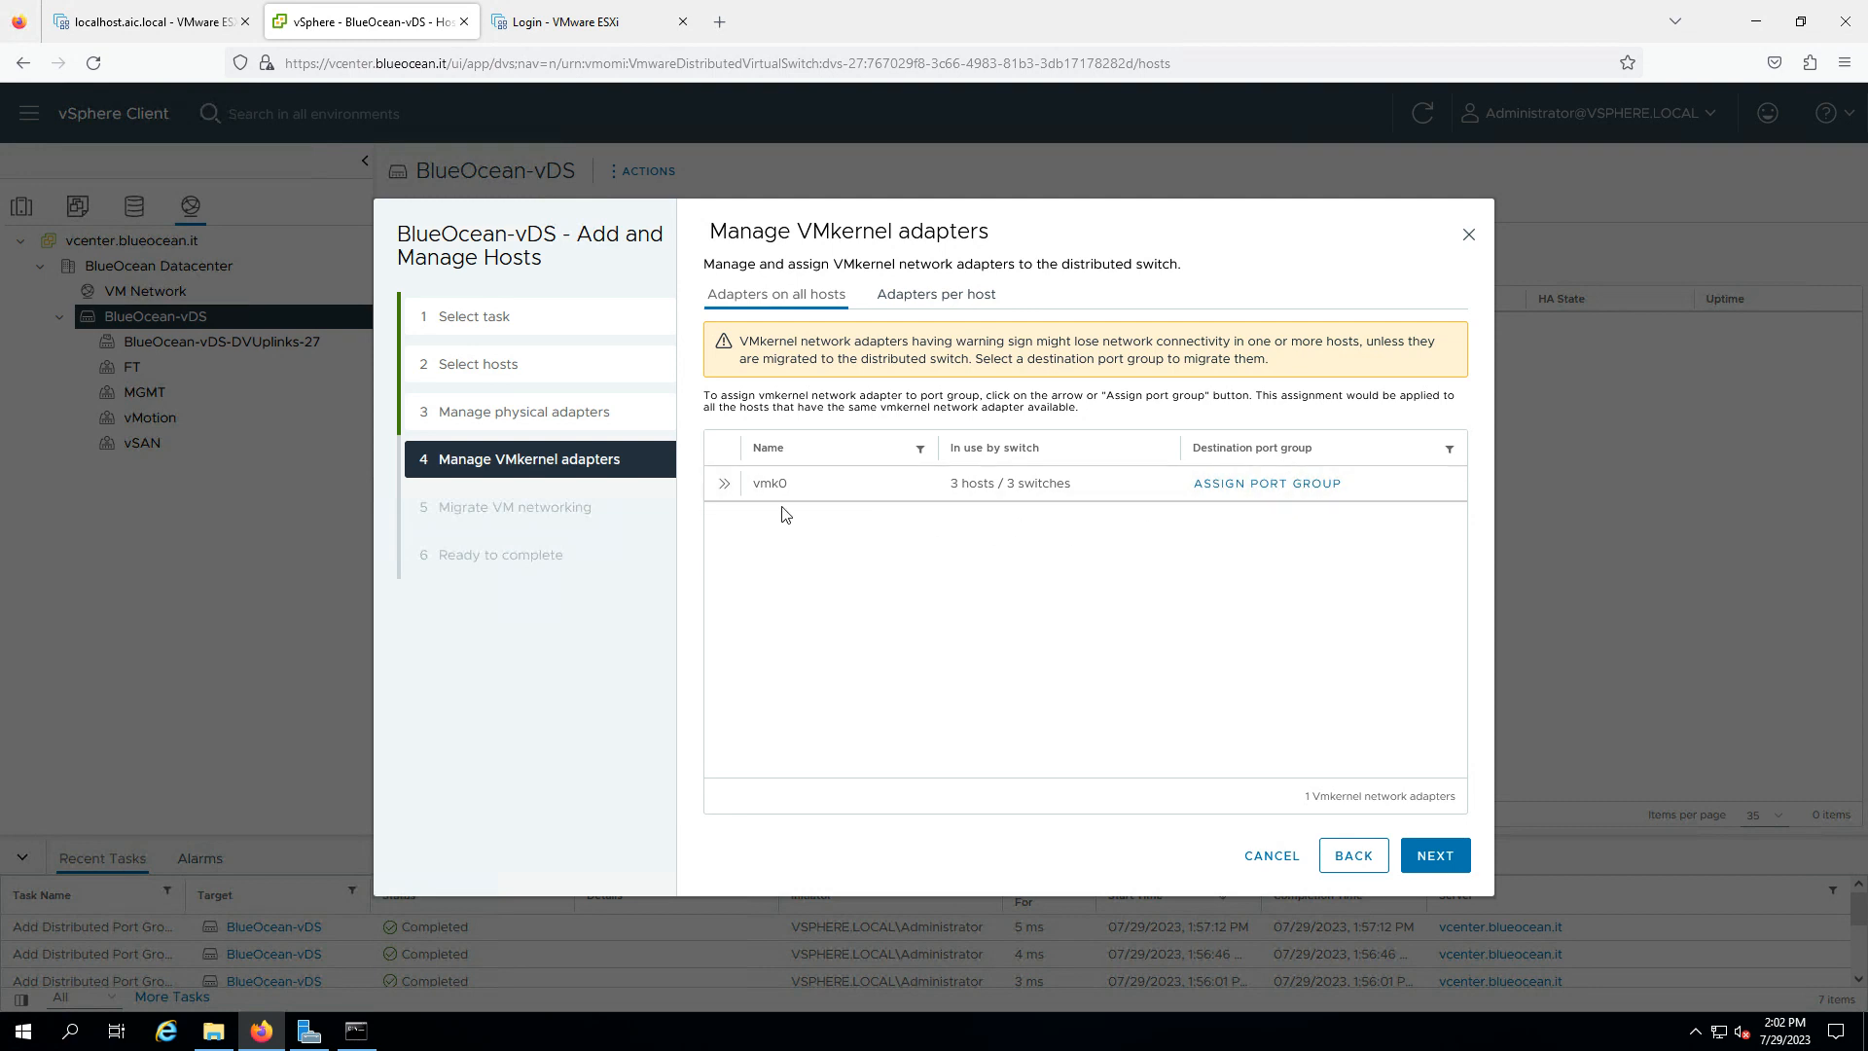
- Assign vmk0 to the MGMT port group, skip VM migration, and finish the wizard
click(1264, 485)
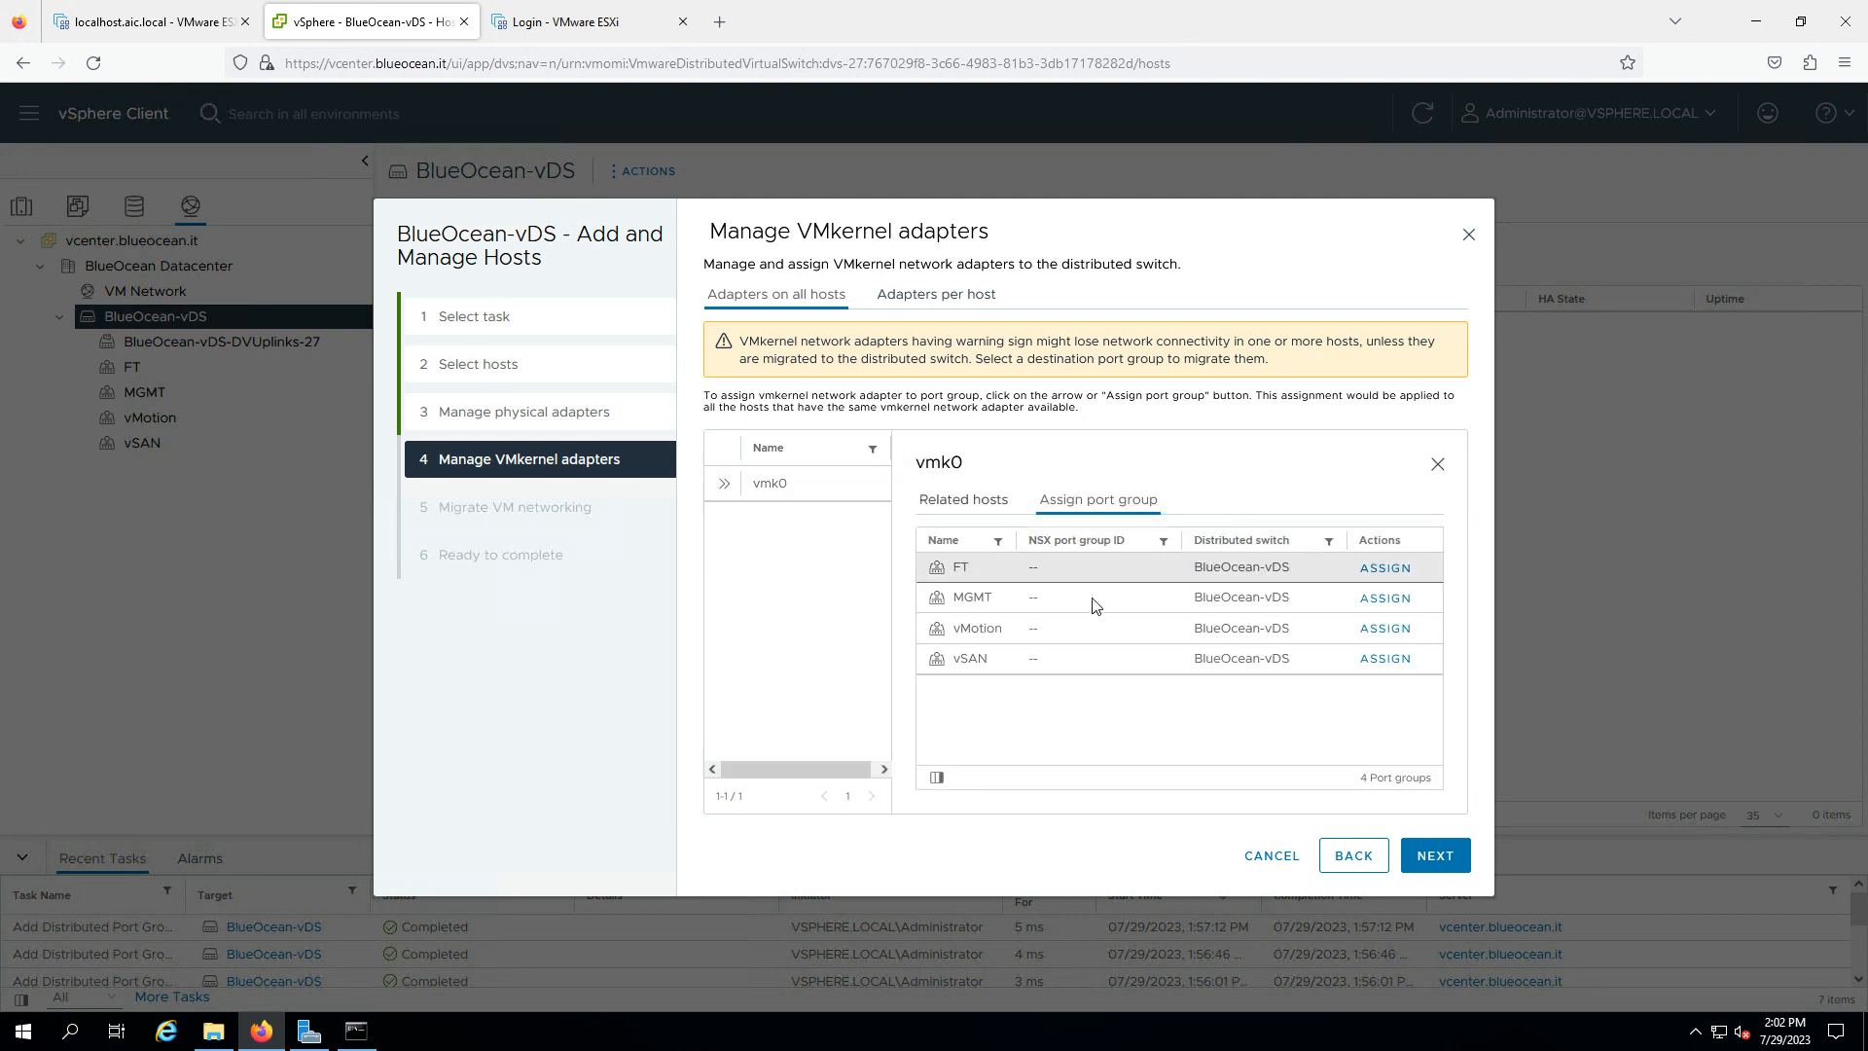
click(1392, 598)
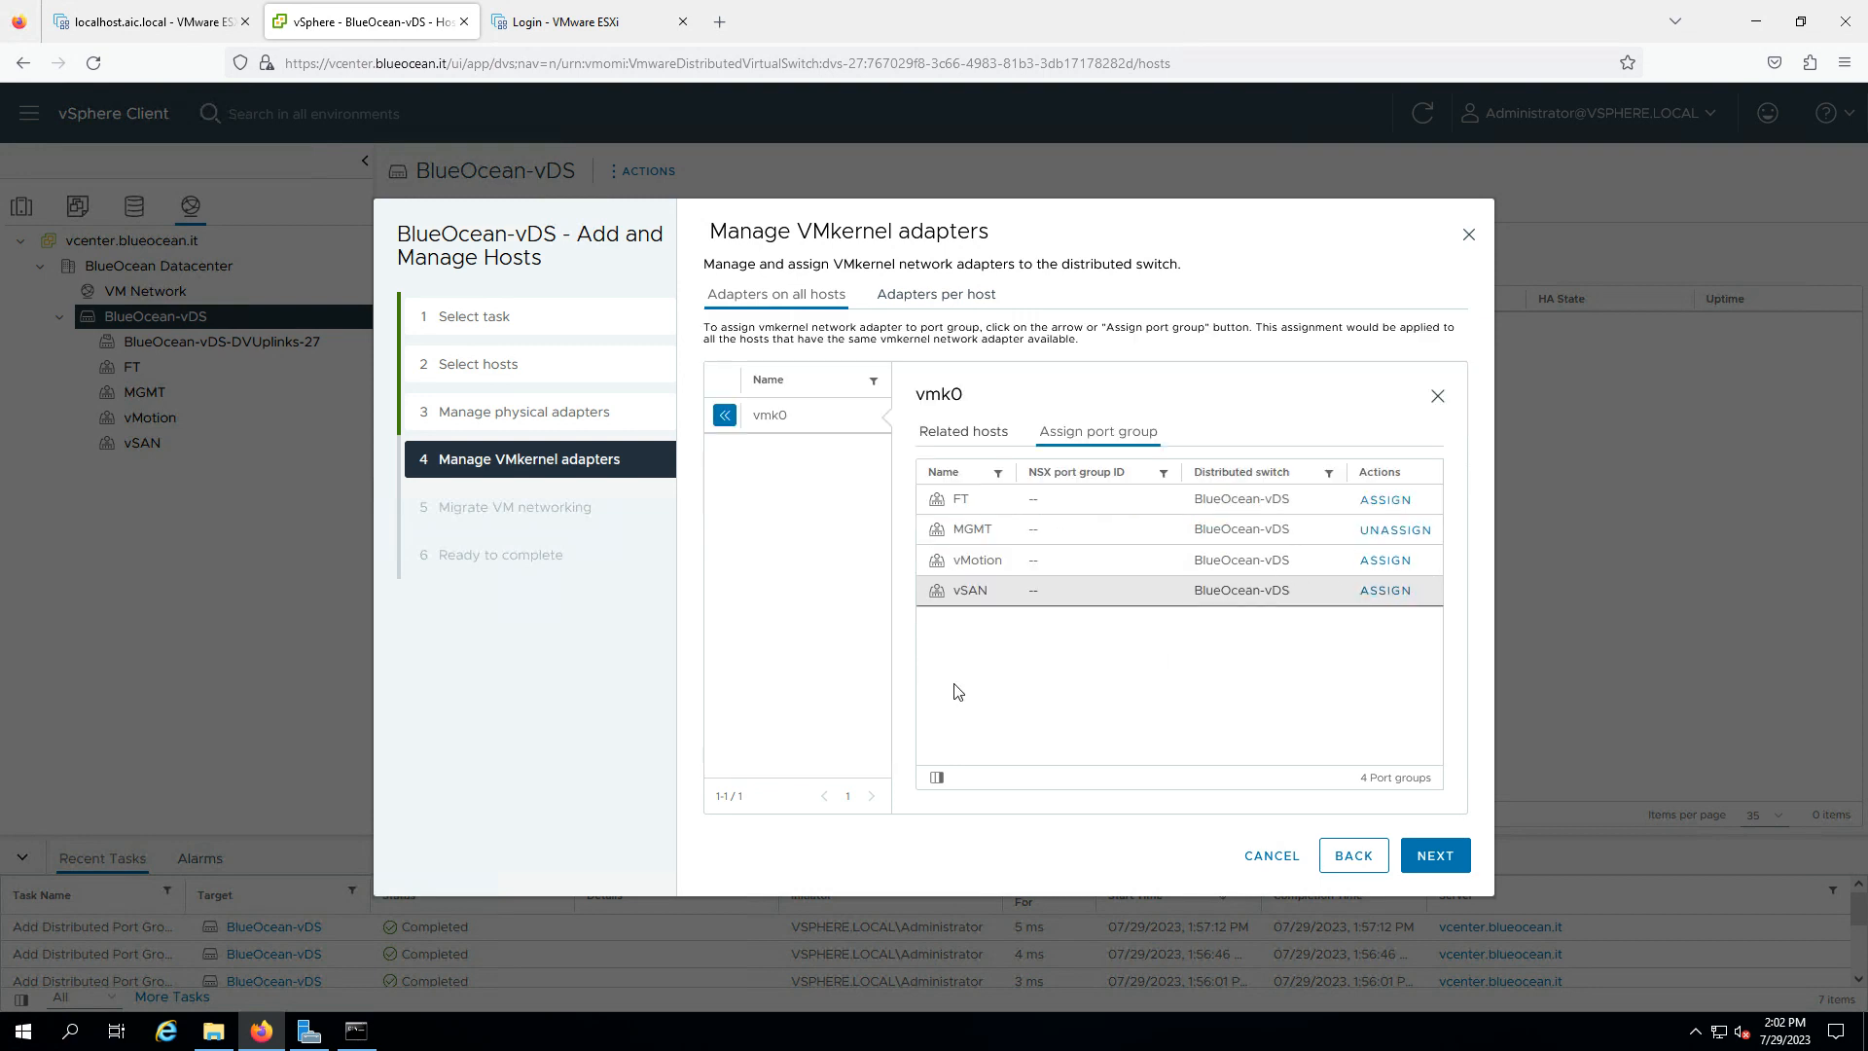
click(1431, 861)
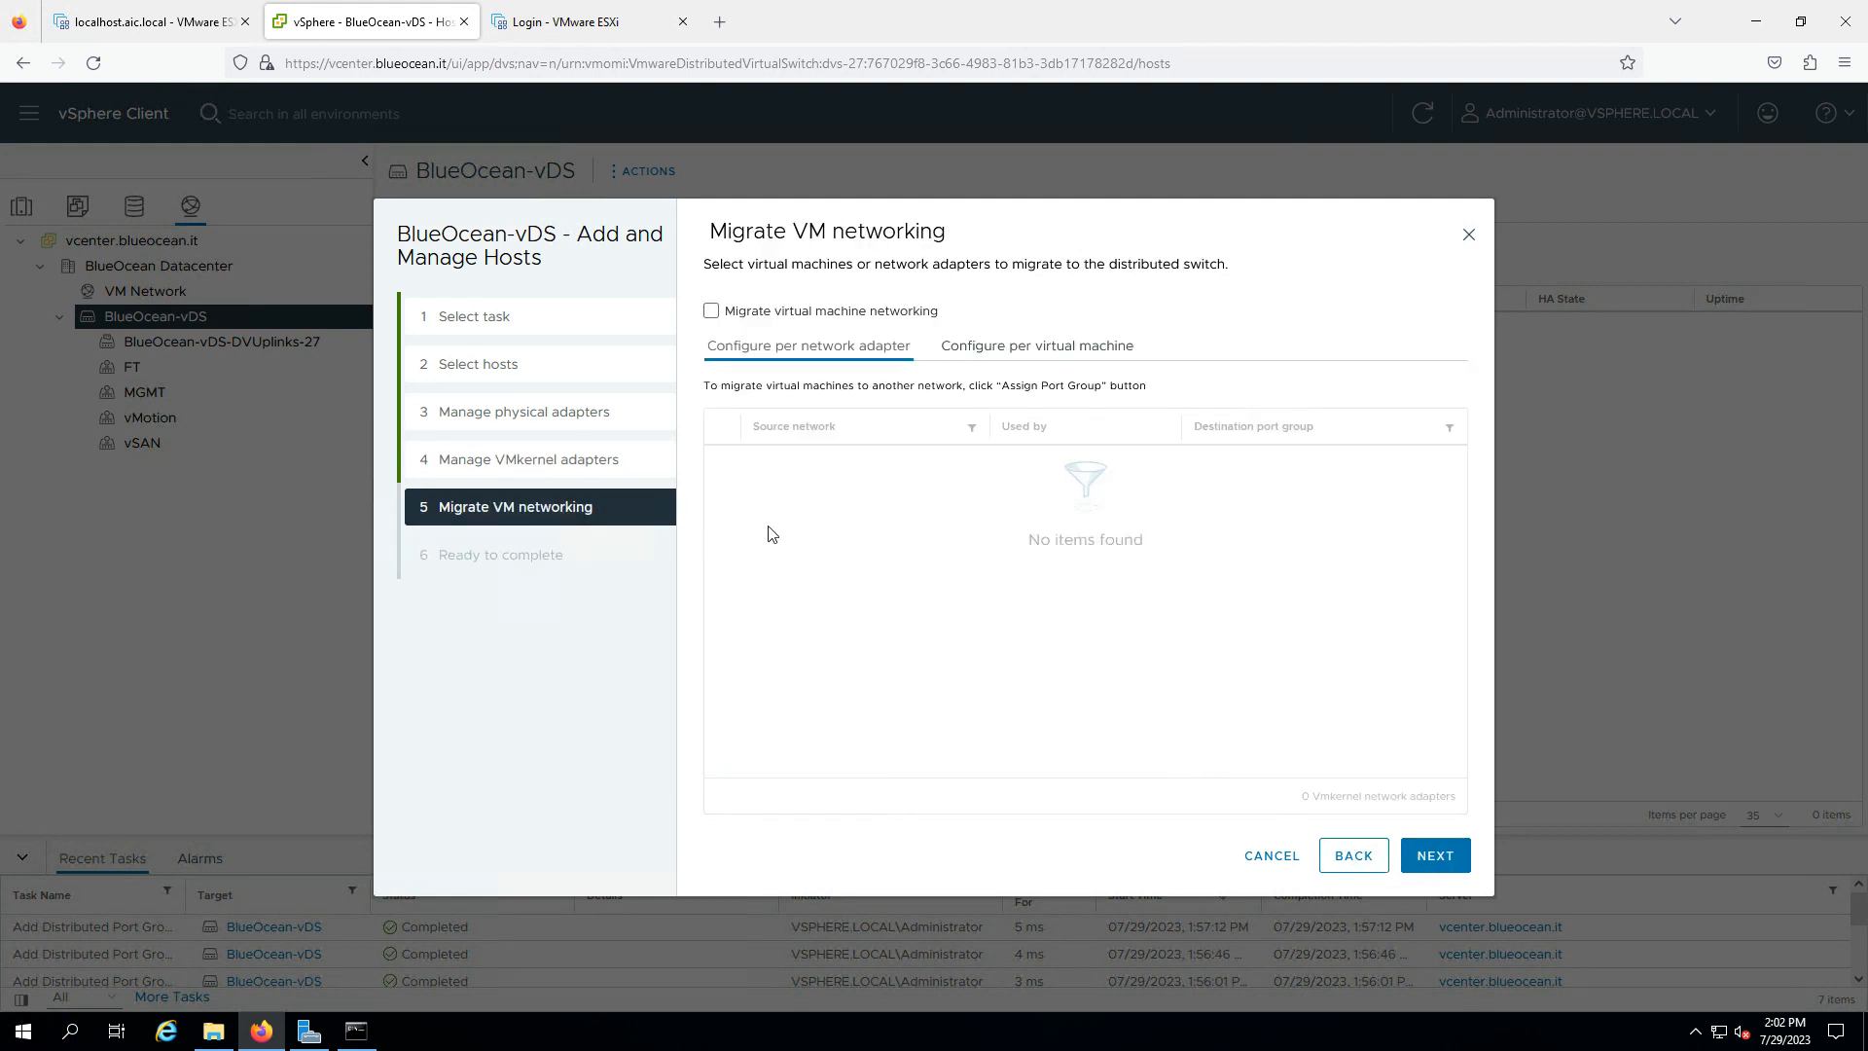
click(1436, 862)
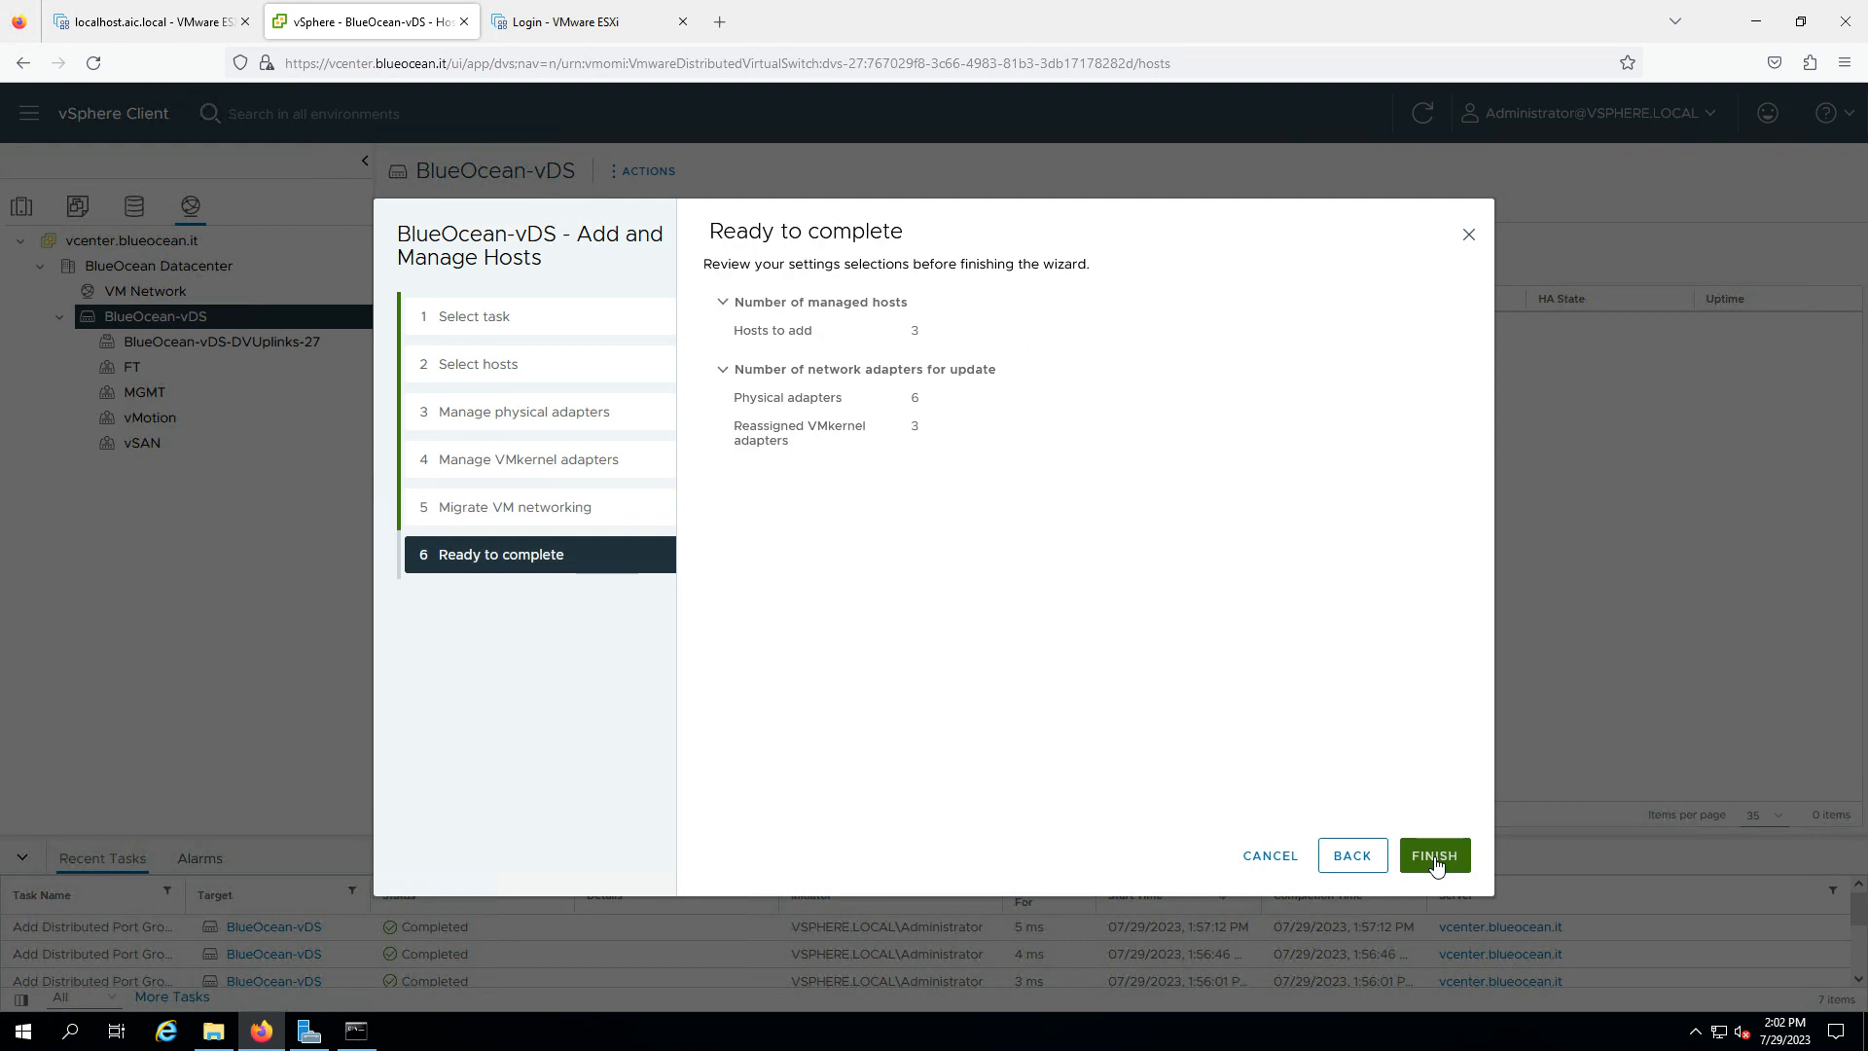
click(1436, 856)
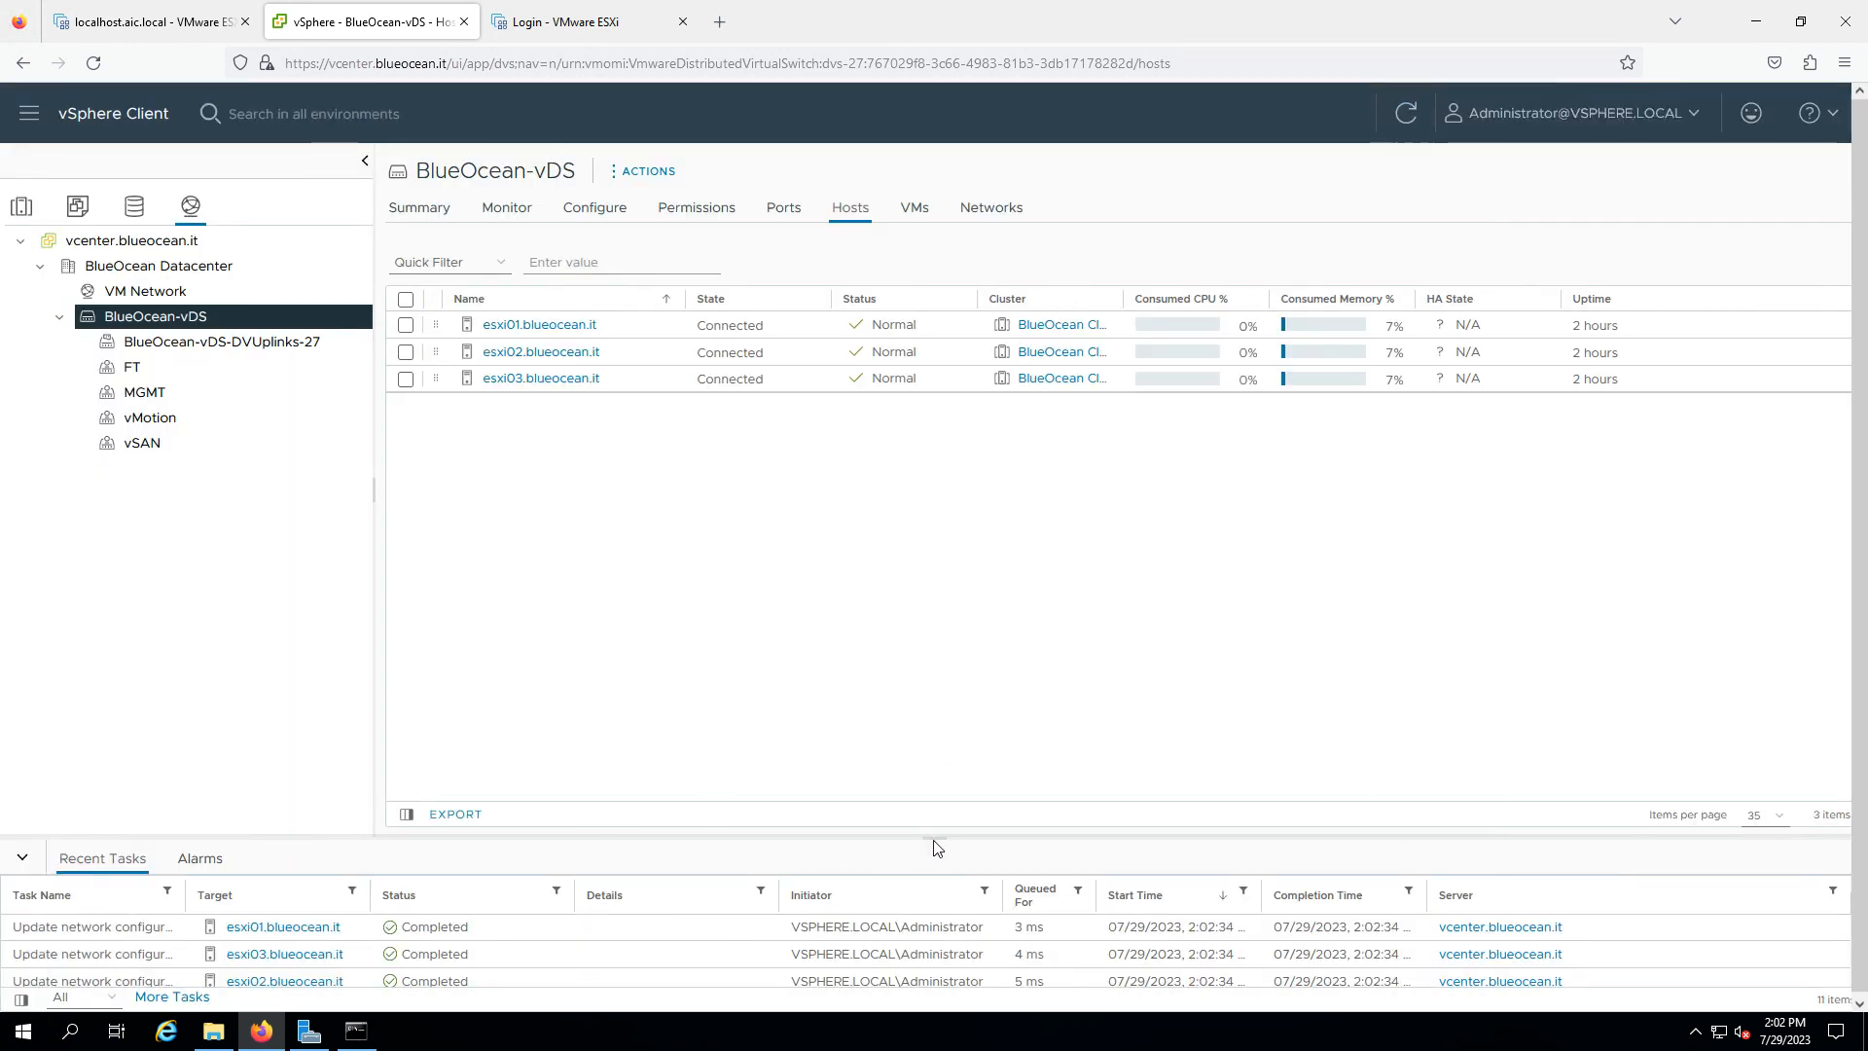
- Check MGMT's ports list vmk0 from all three hosts, then view esxi01's virtual switches
drag(934, 845, 955, 737)
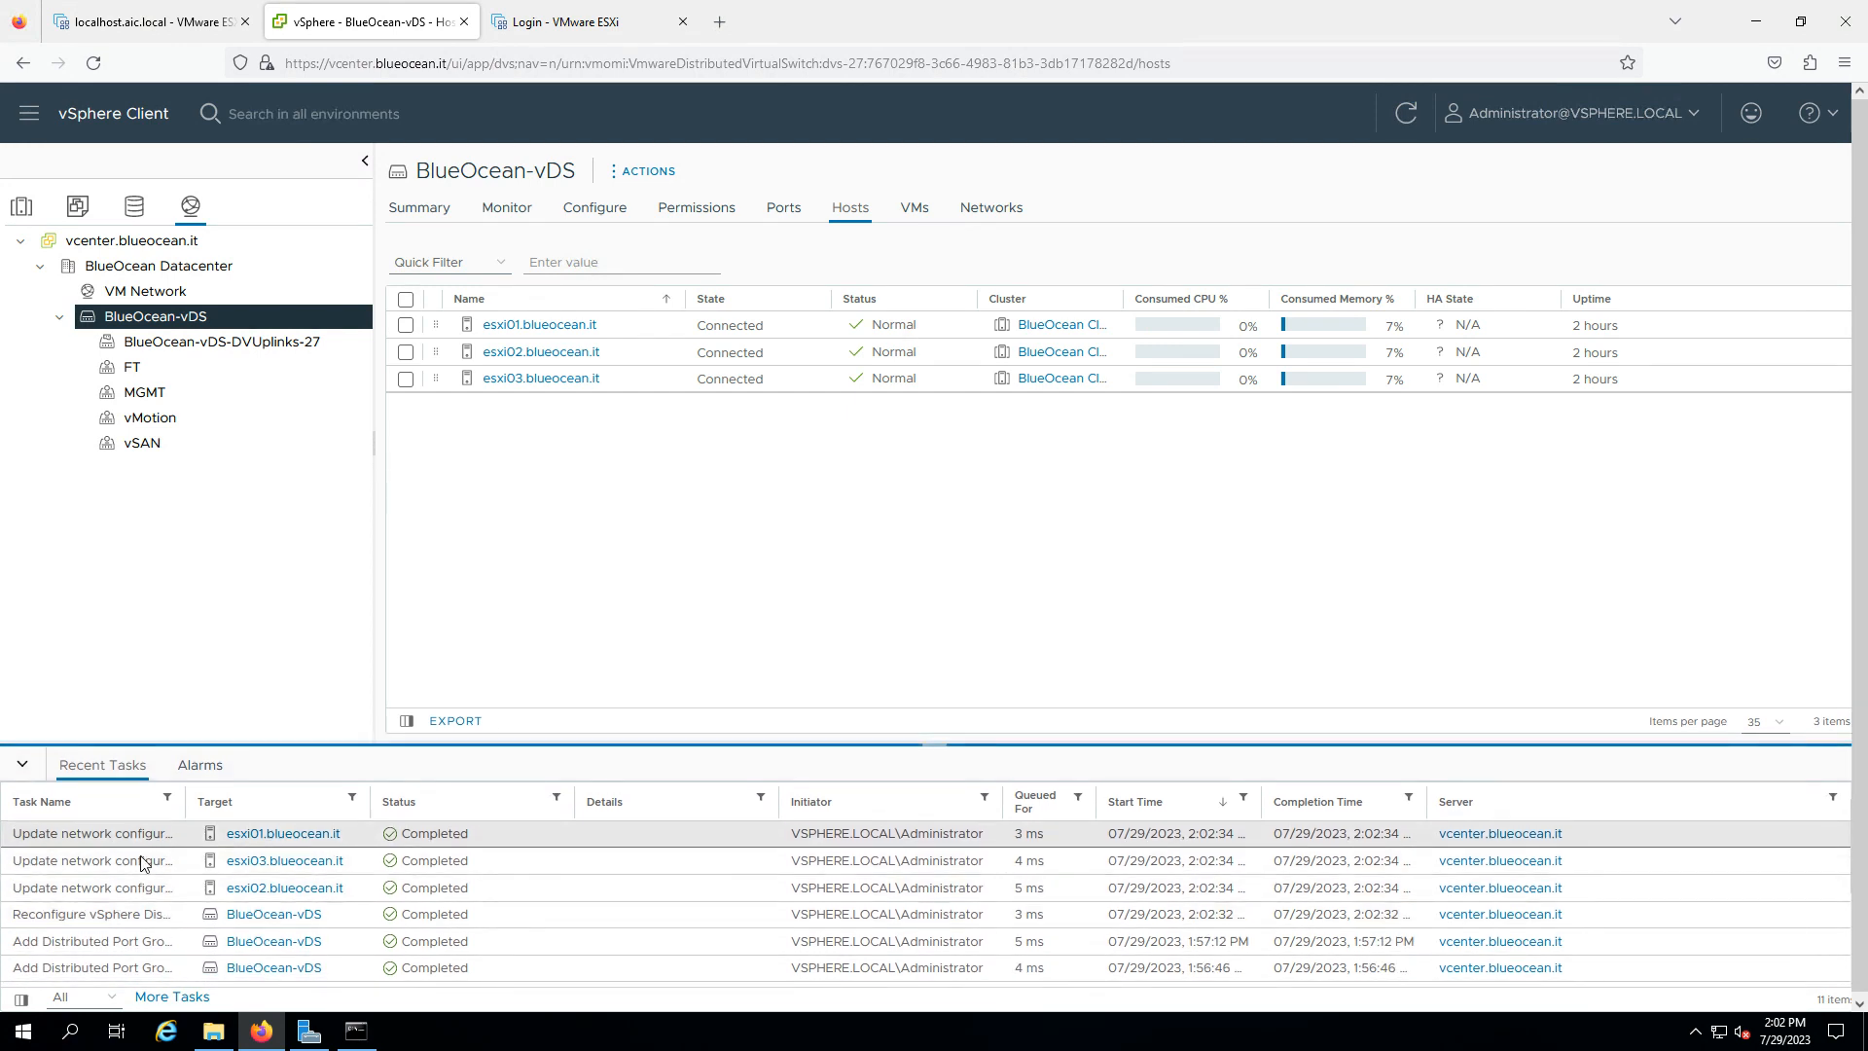
click(181, 399)
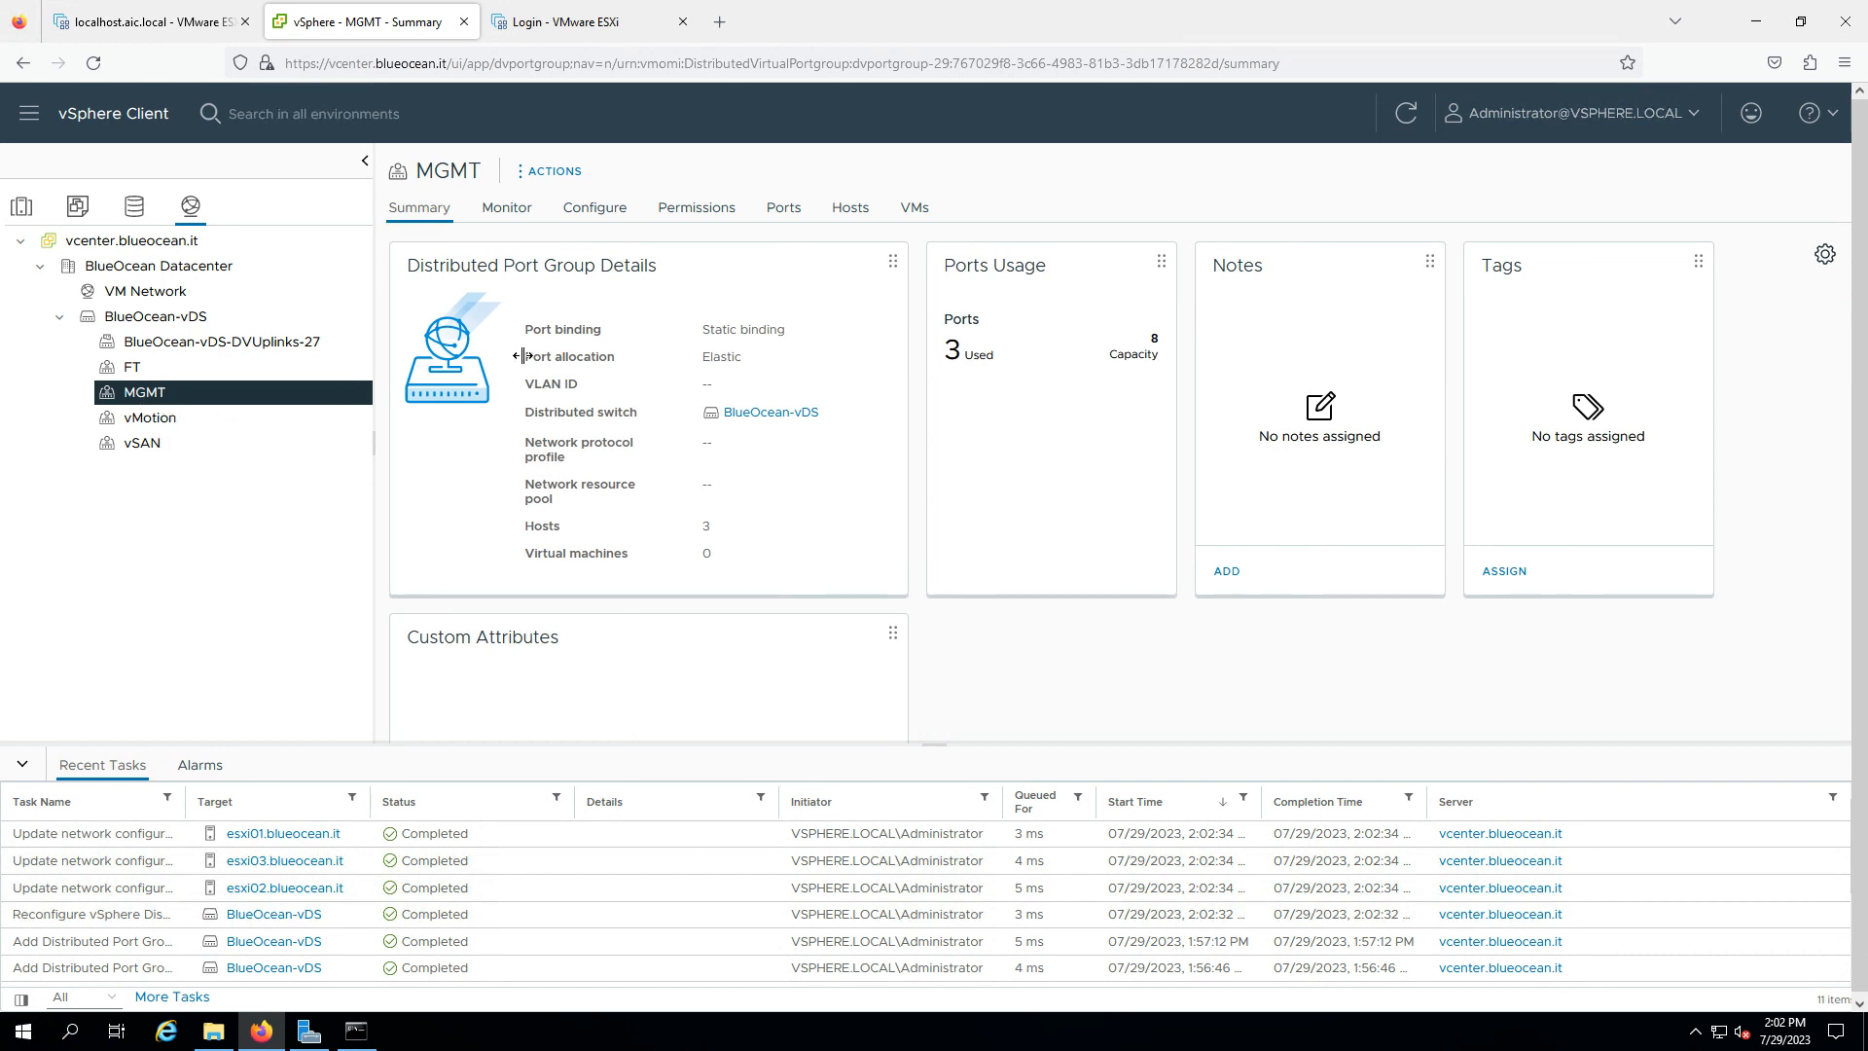
click(783, 208)
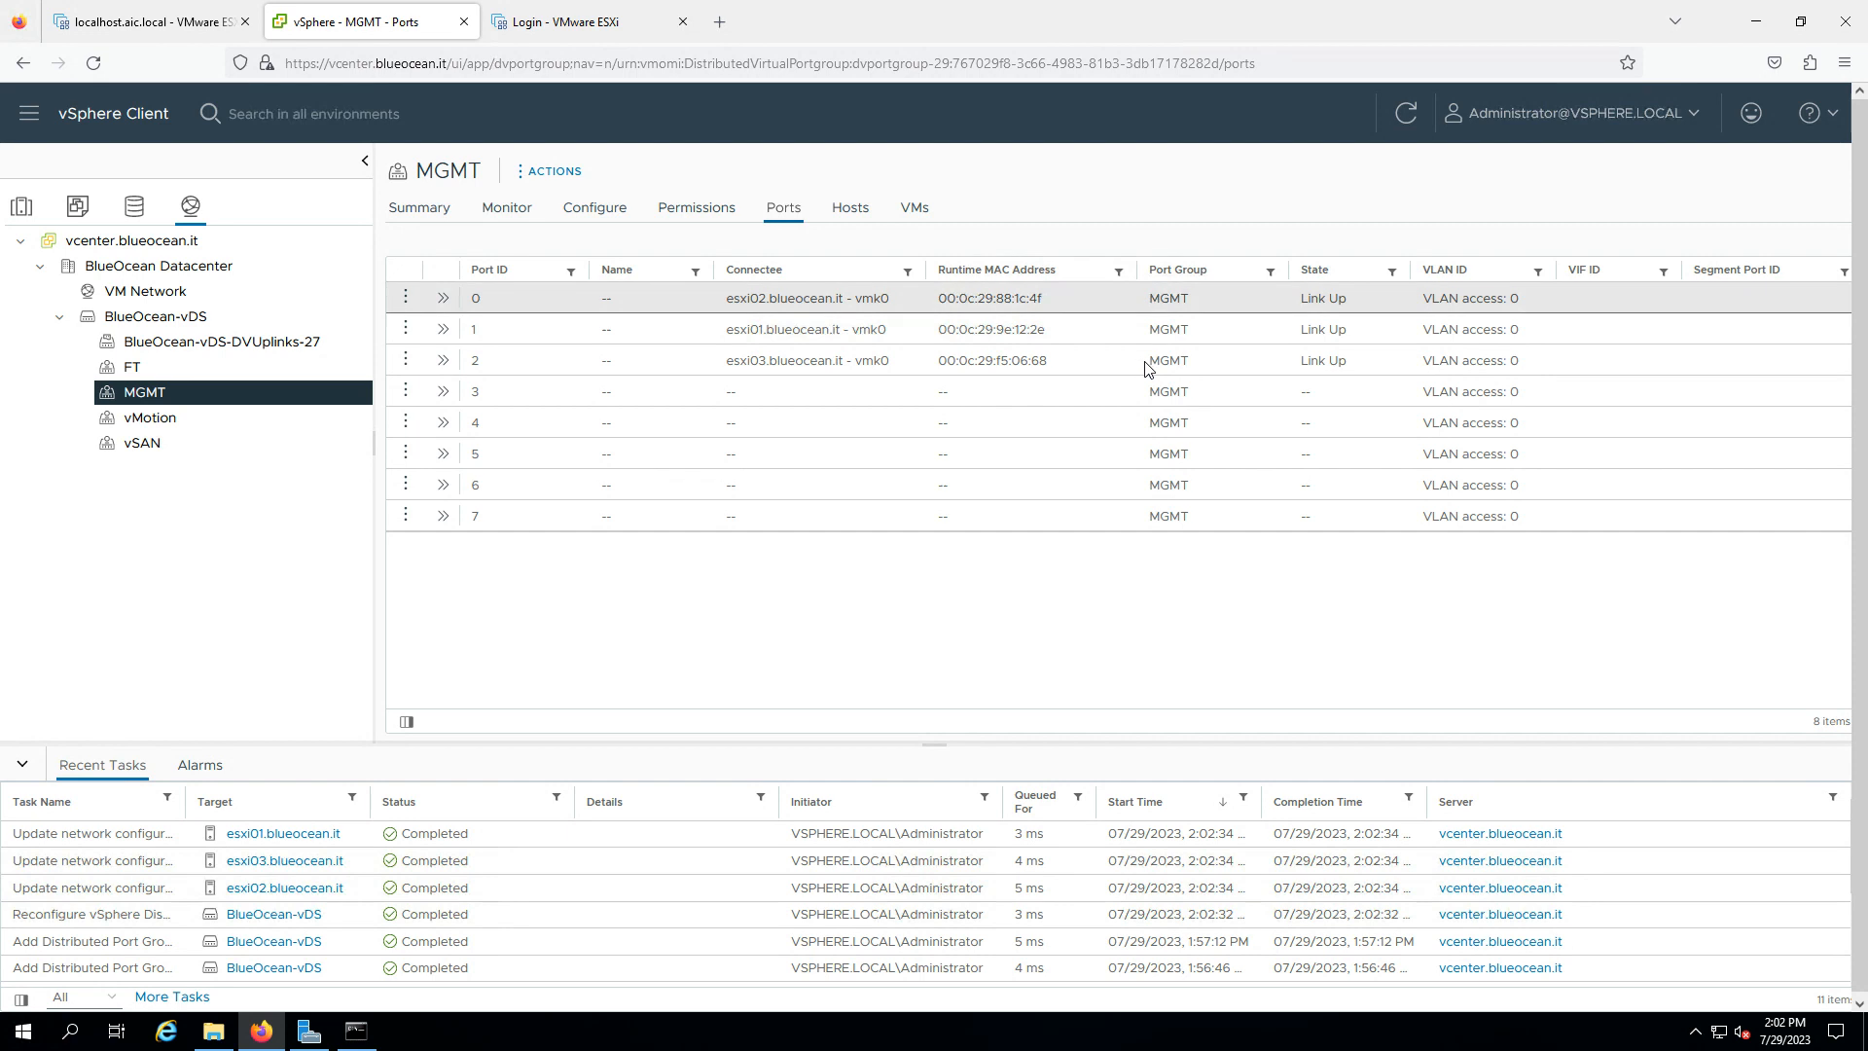
click(22, 205)
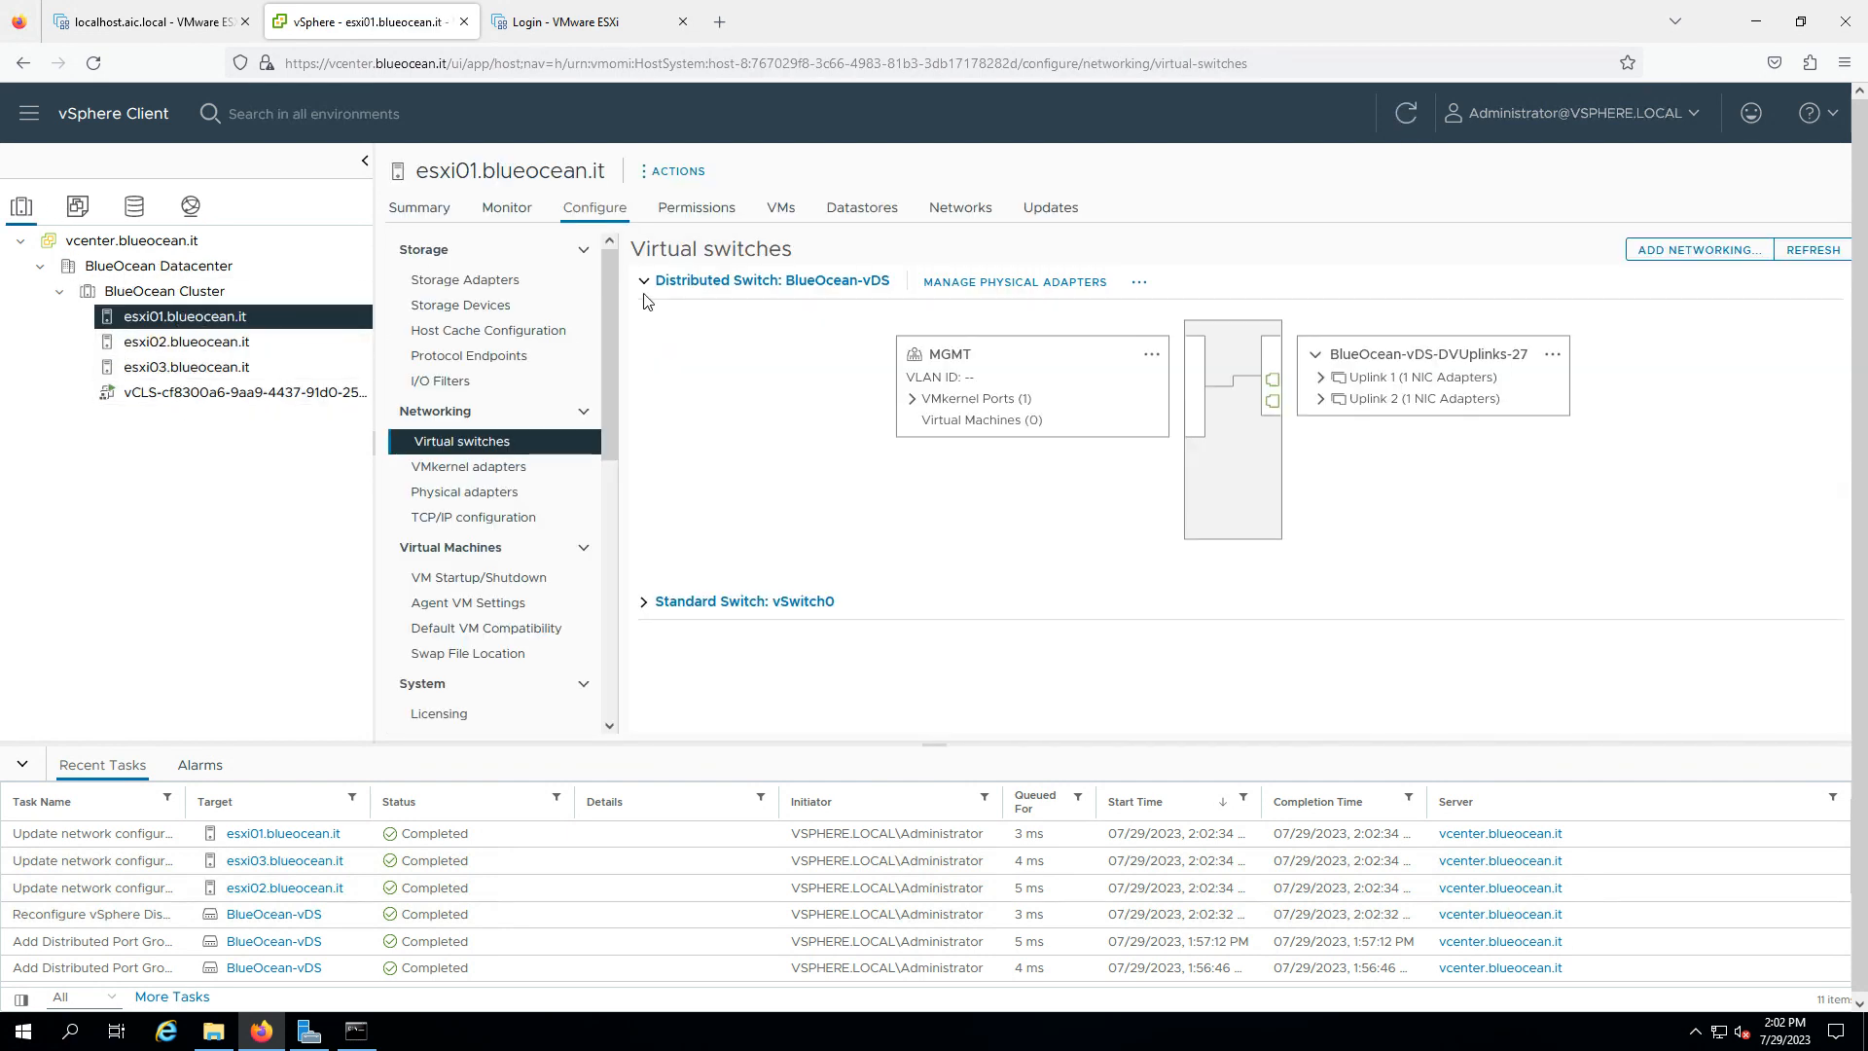
- Inspect esxi01's VMkernel adapters, MGMT vmk0 address, both uplink adapters and physical adapters
click(560, 476)
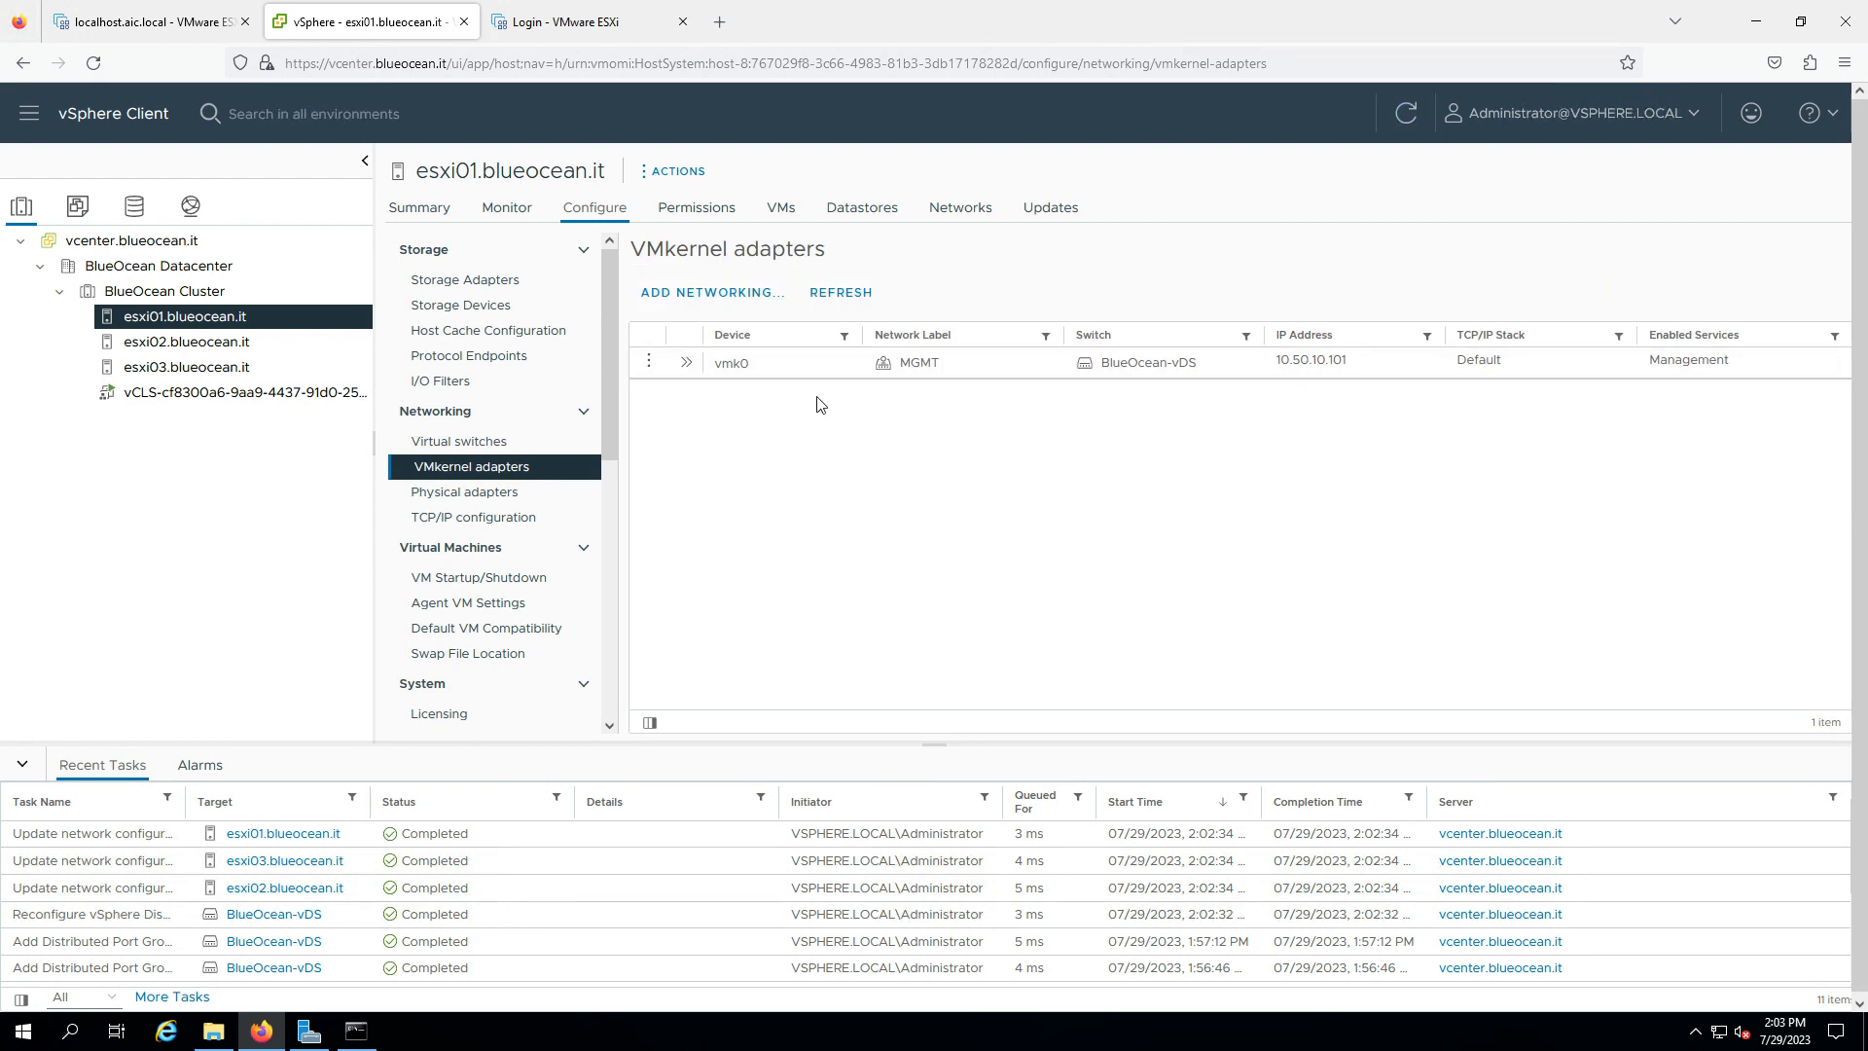
click(484, 443)
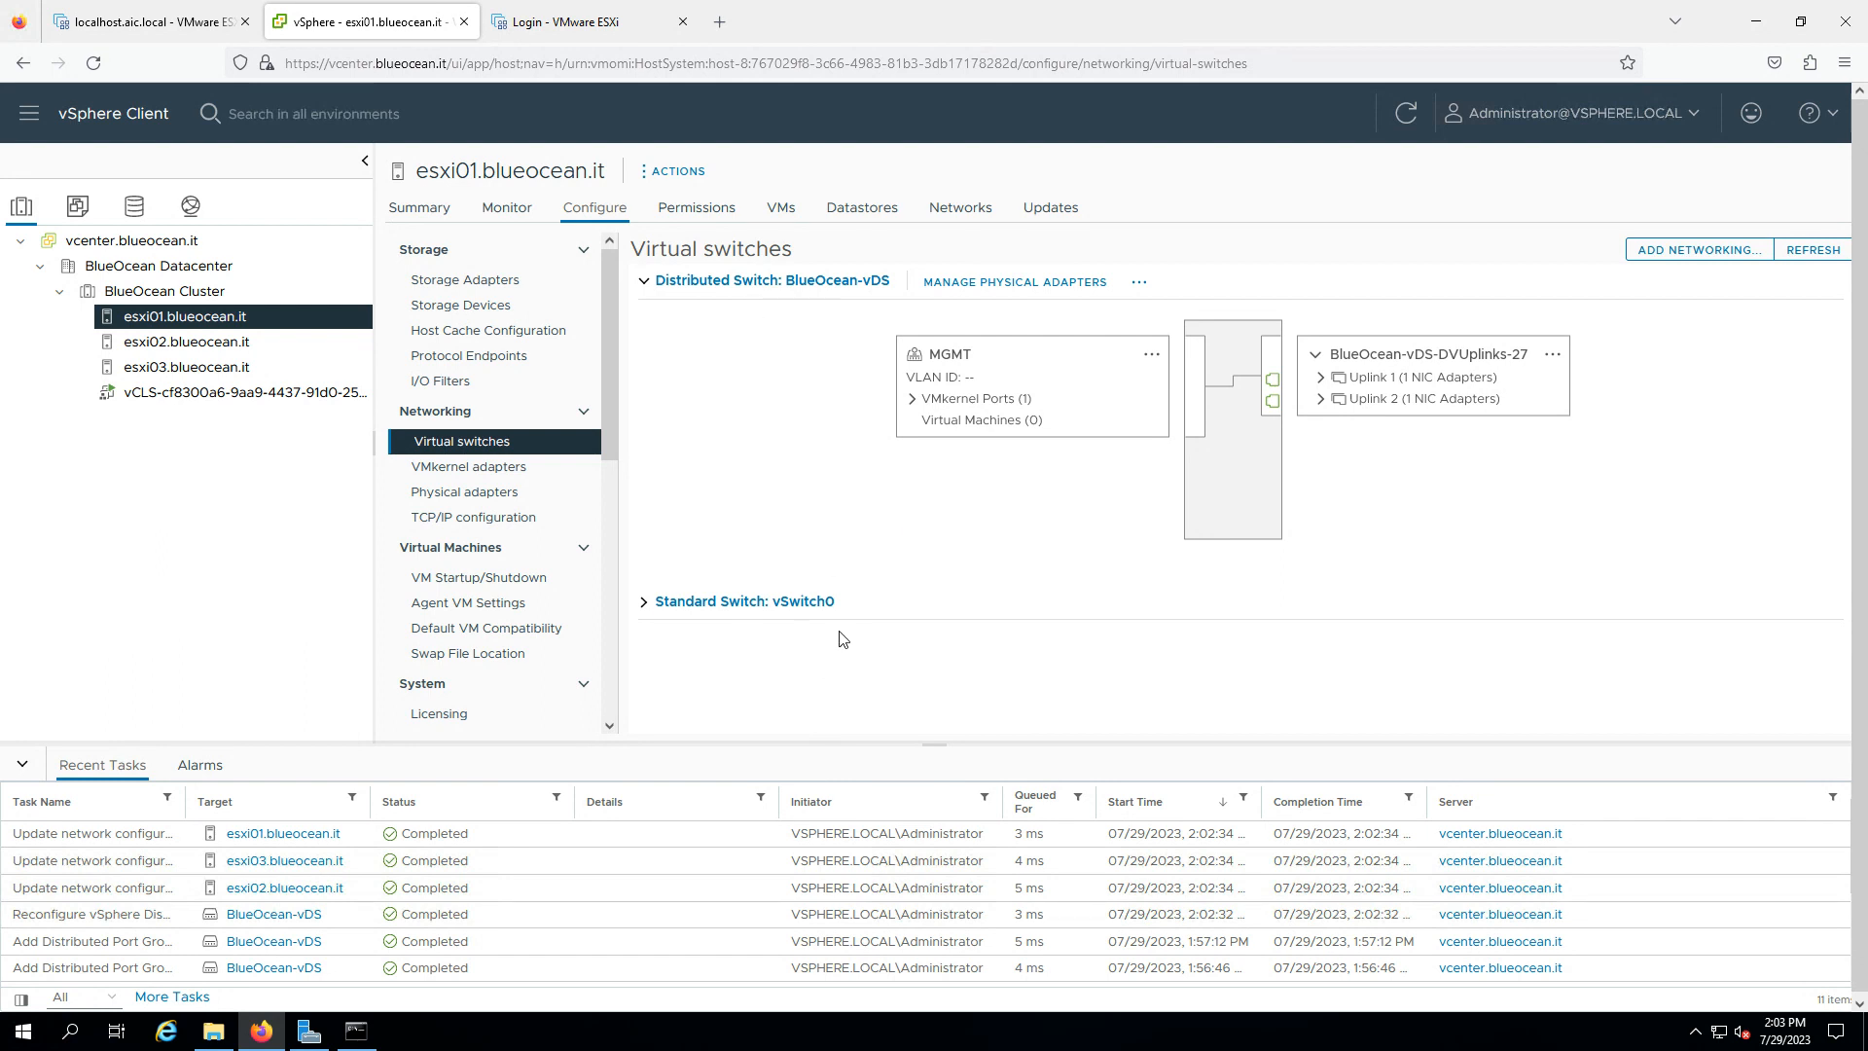
click(912, 399)
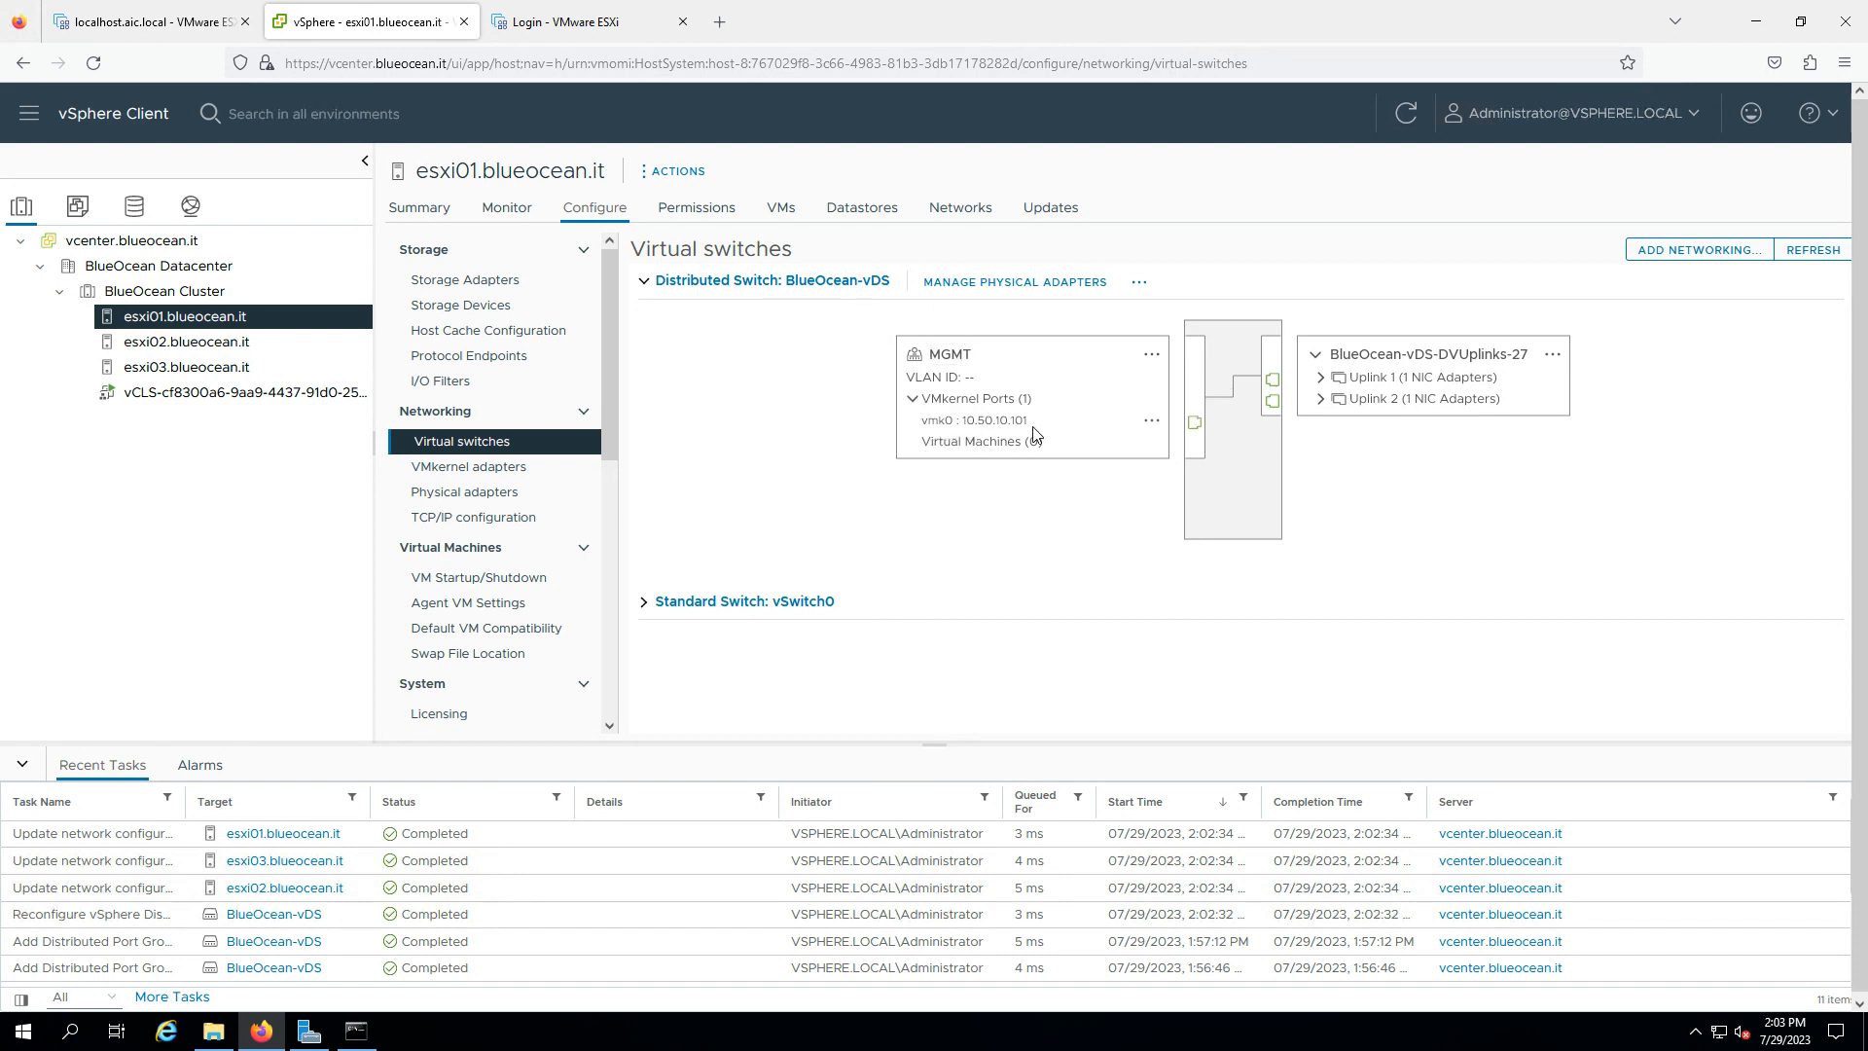
click(1322, 378)
click(1321, 419)
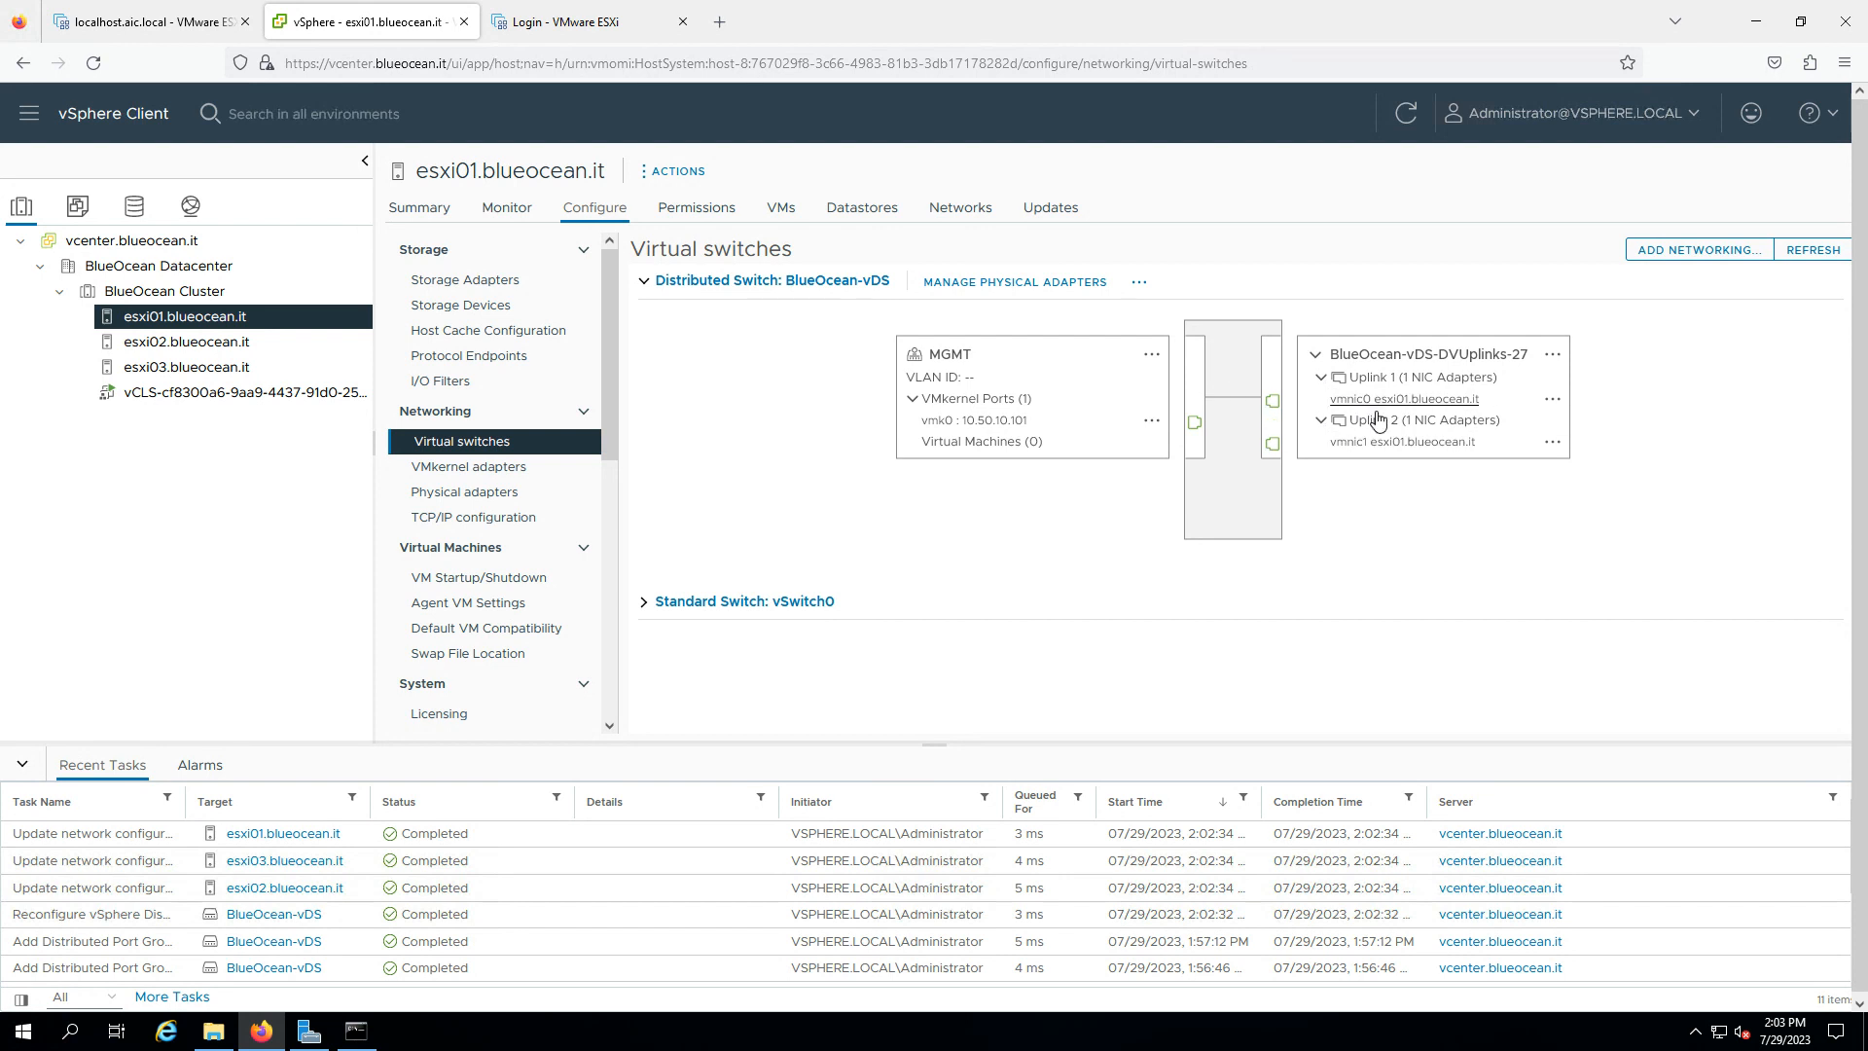
click(529, 496)
- Show MGMT vmk0 on esxi02 (10.50.10.102) and esxi03 (10.50.10.103)
click(165, 353)
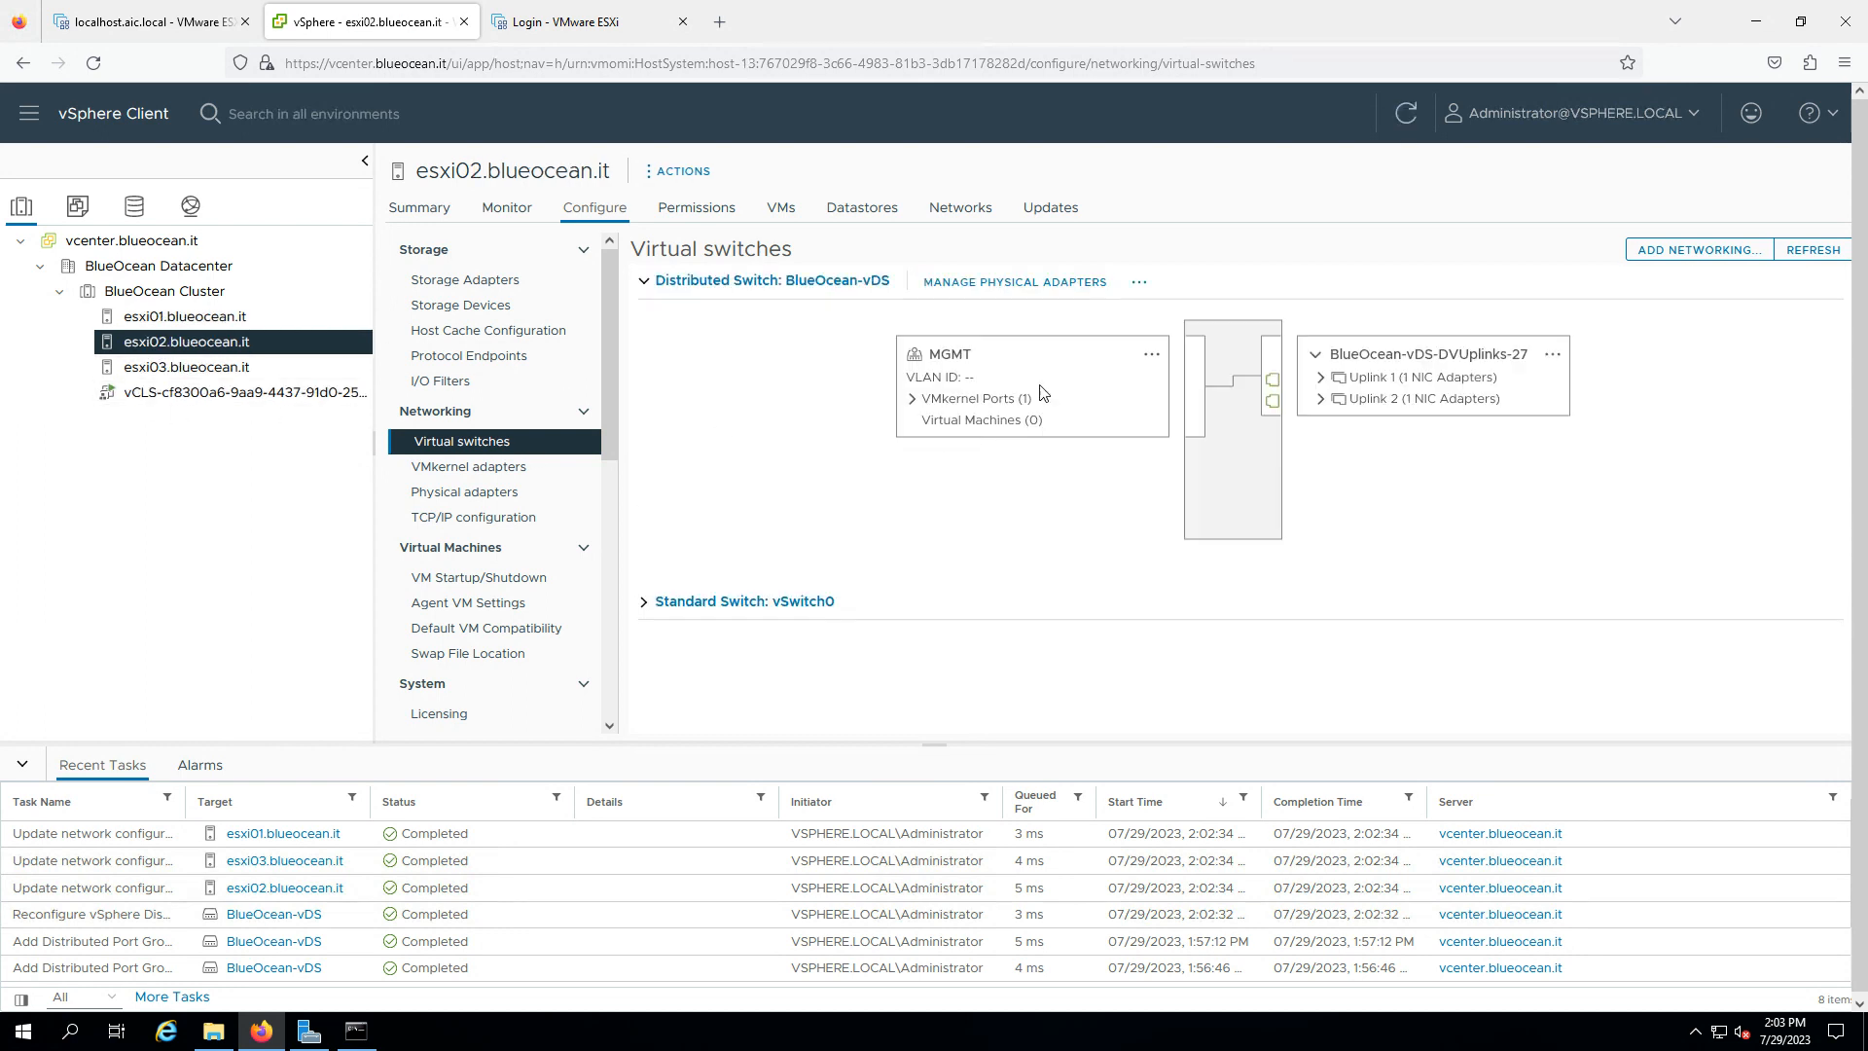
click(913, 399)
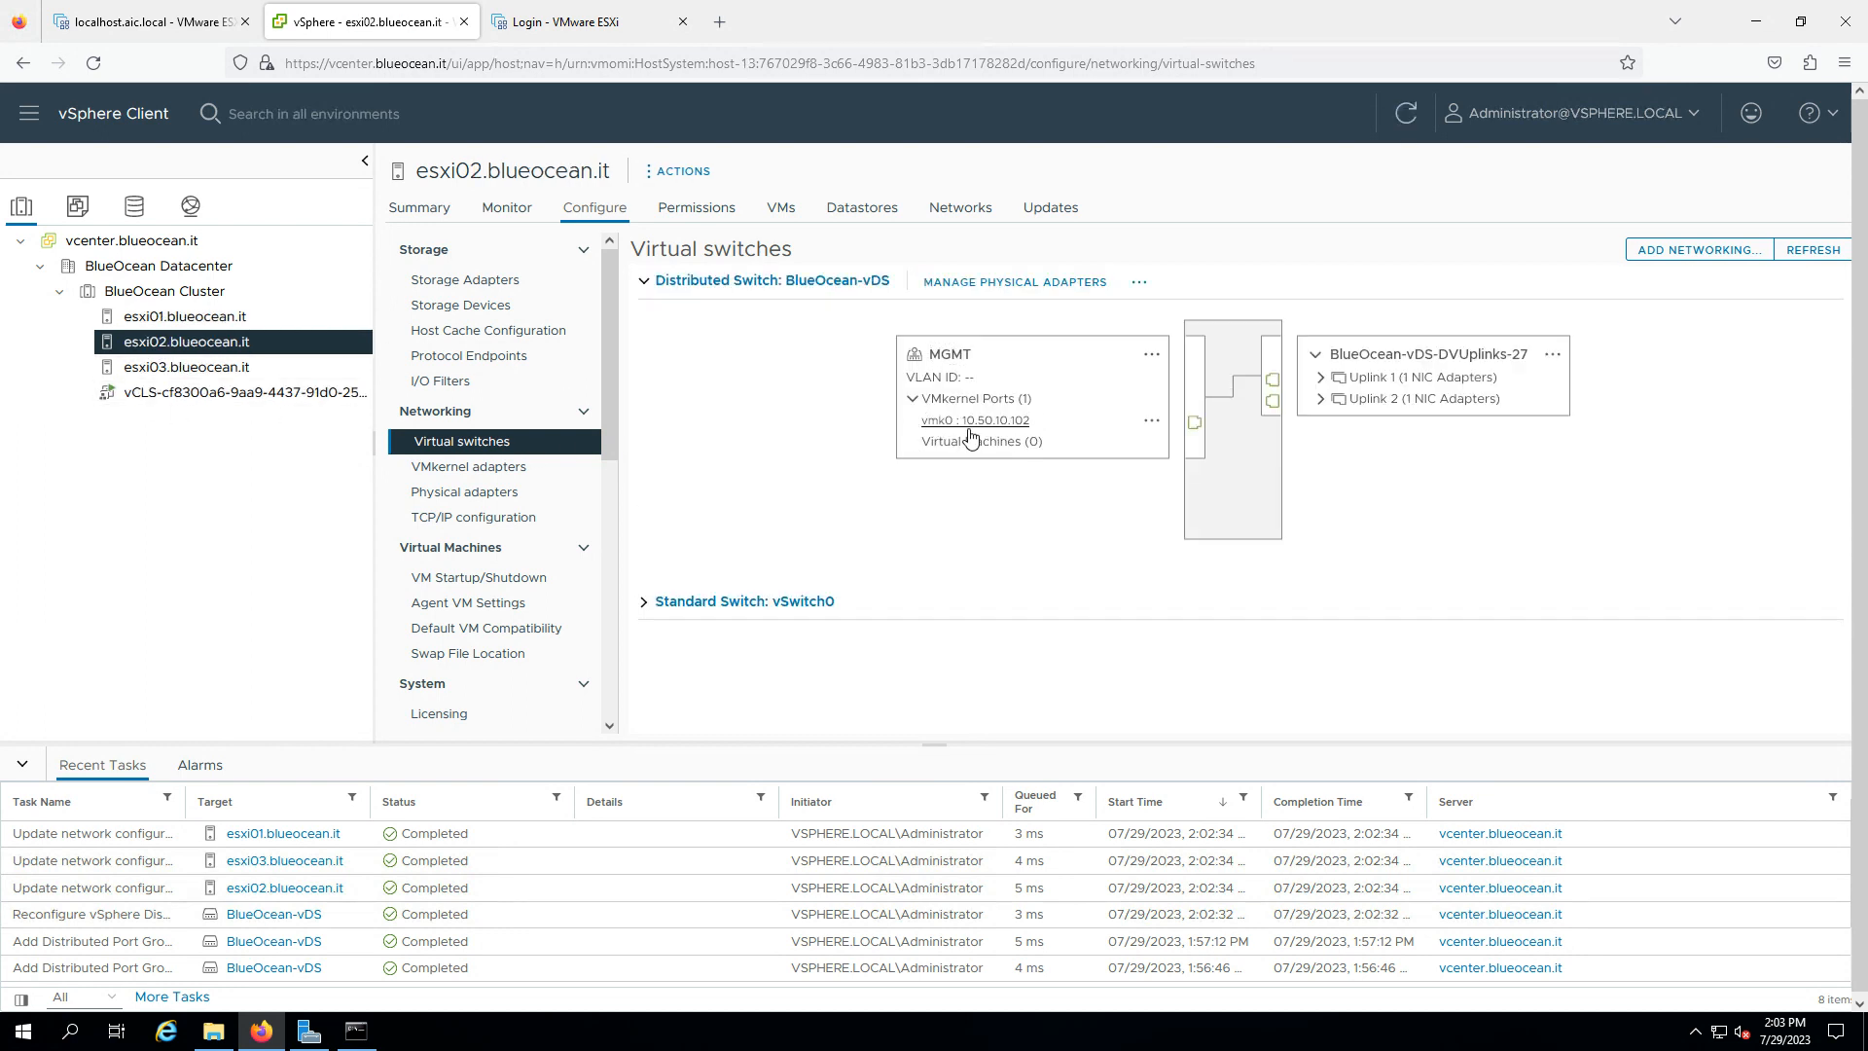
click(139, 378)
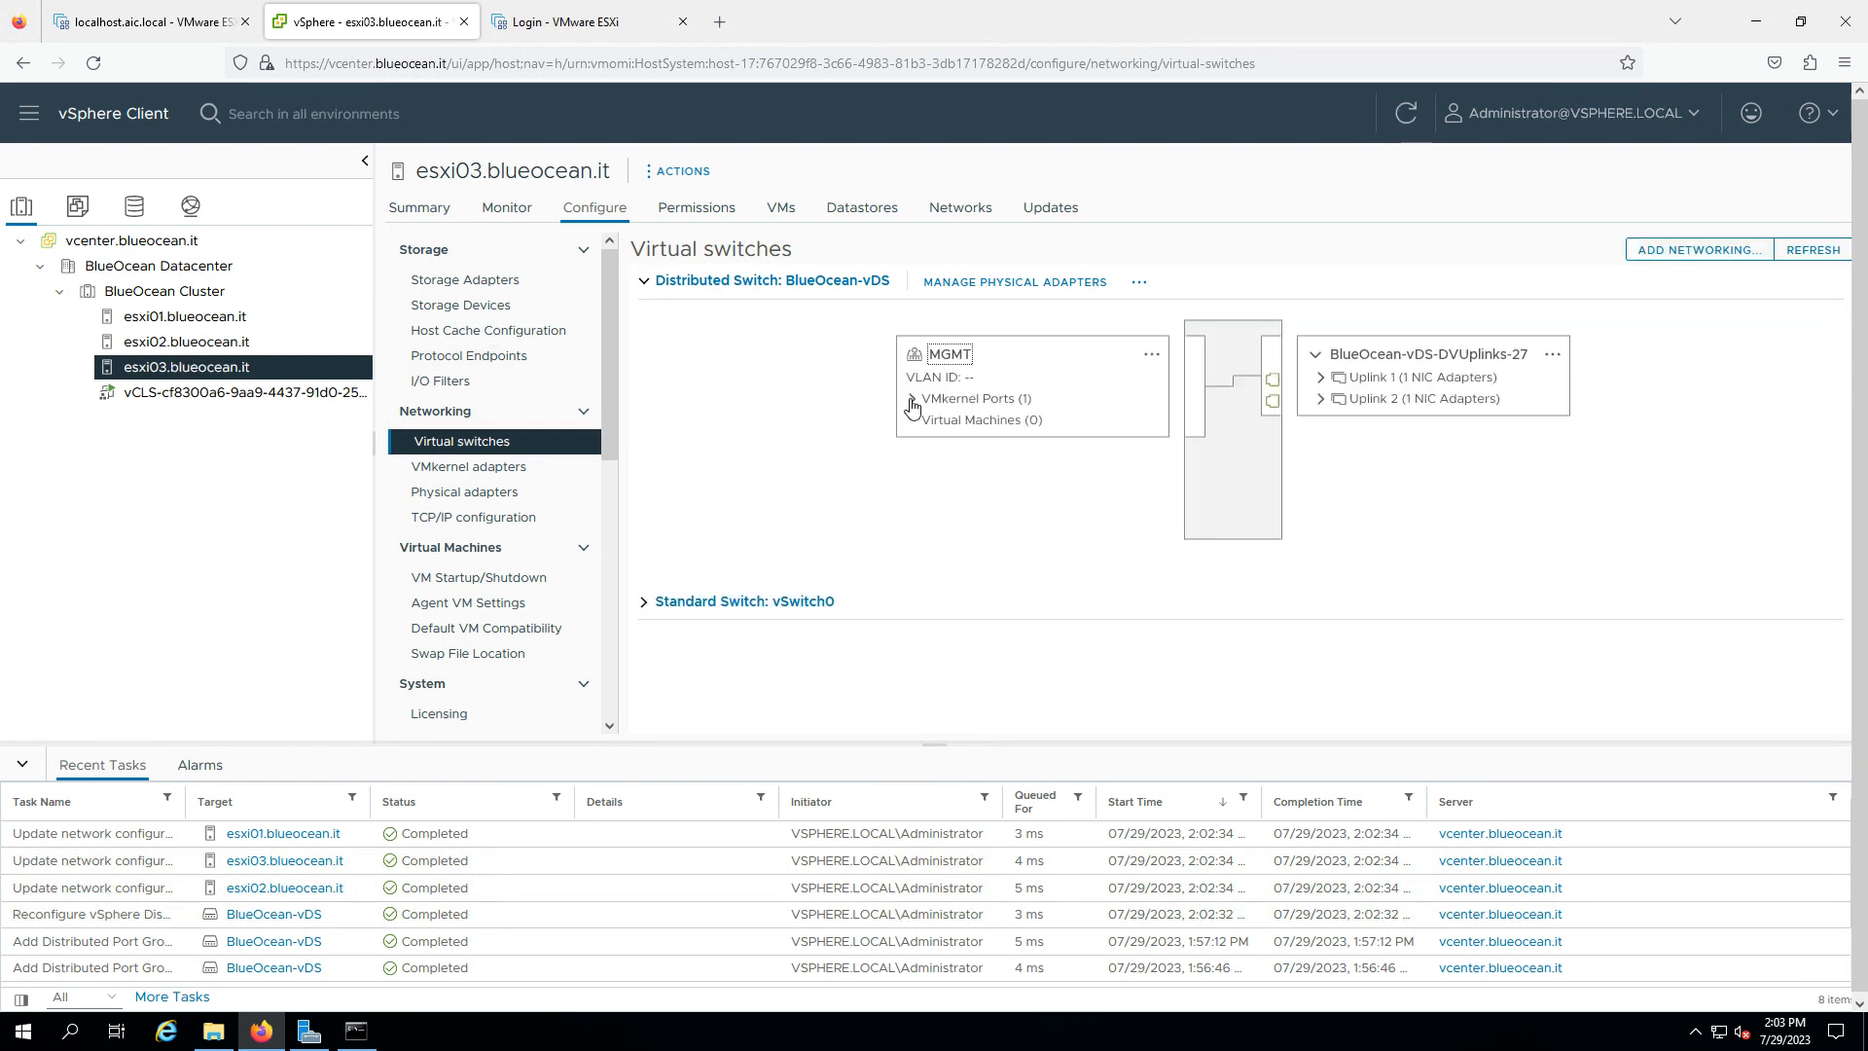
click(912, 401)
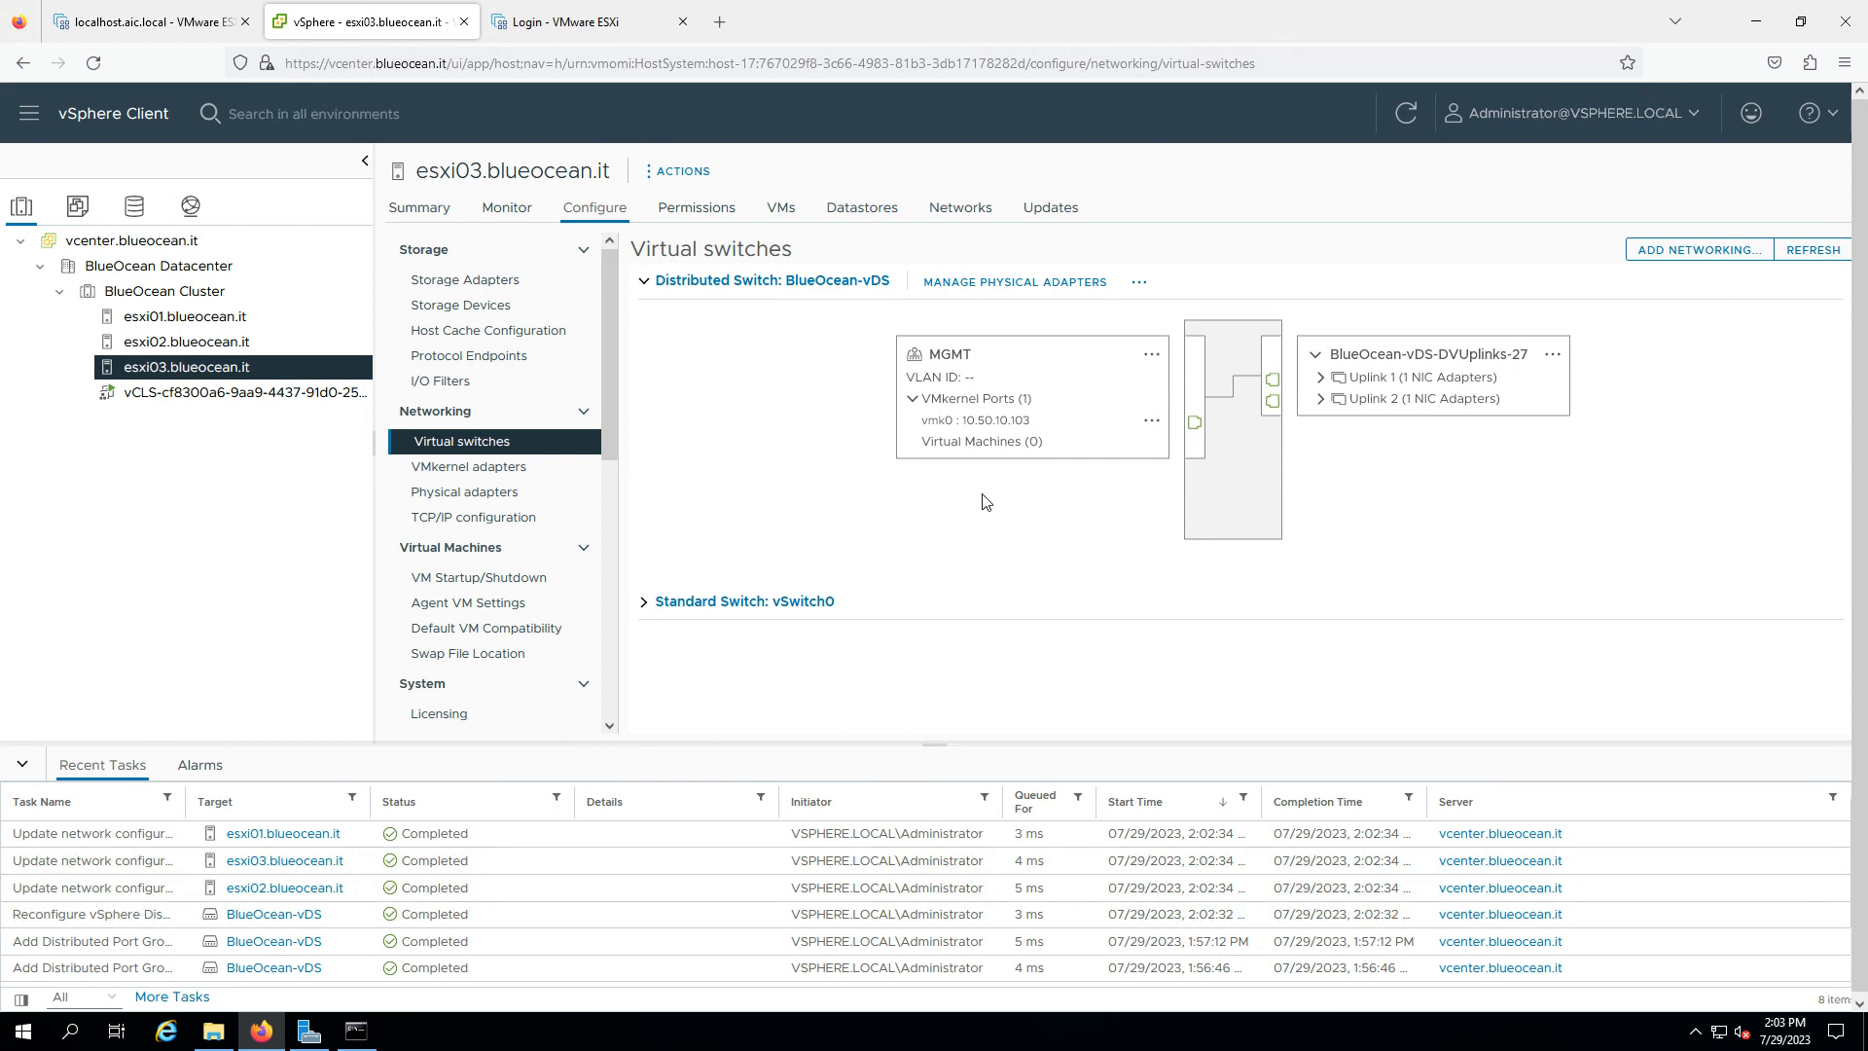
- Browse the MGMT, vSAN and vMotion port groups of BlueOcean-vDS
click(190, 205)
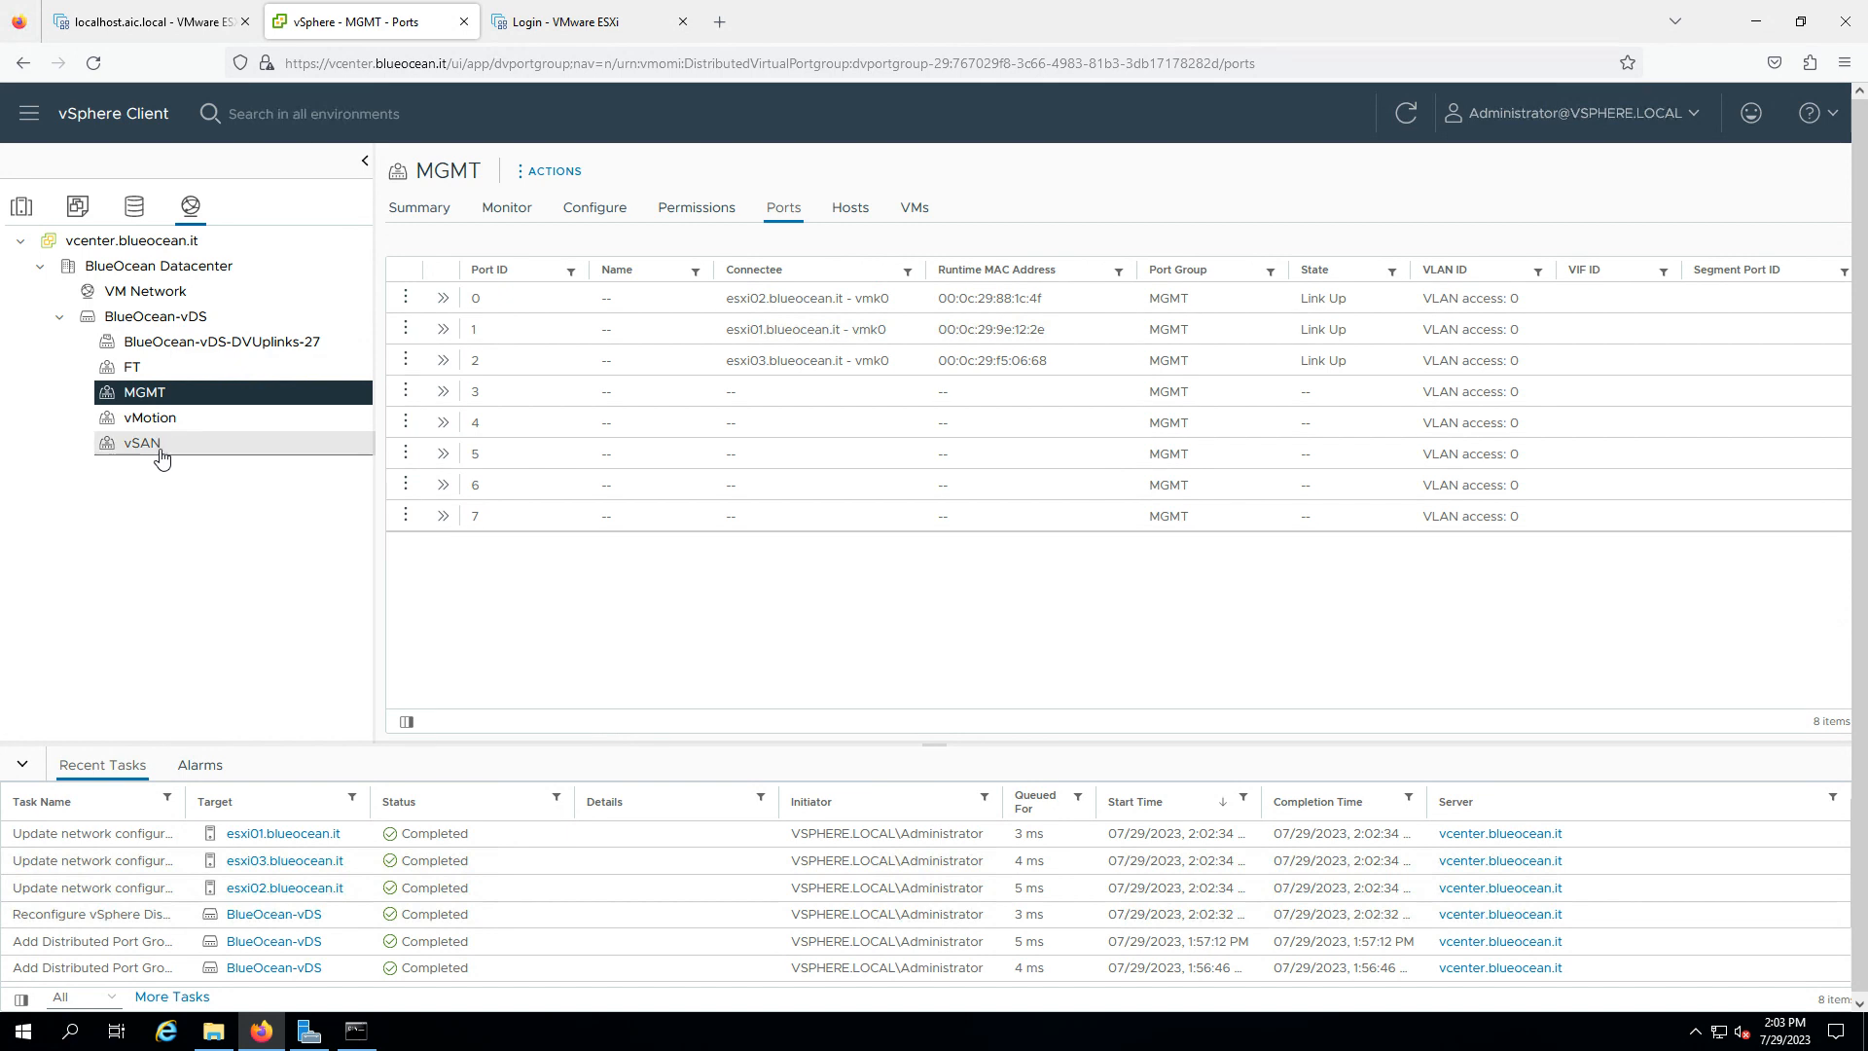
click(159, 448)
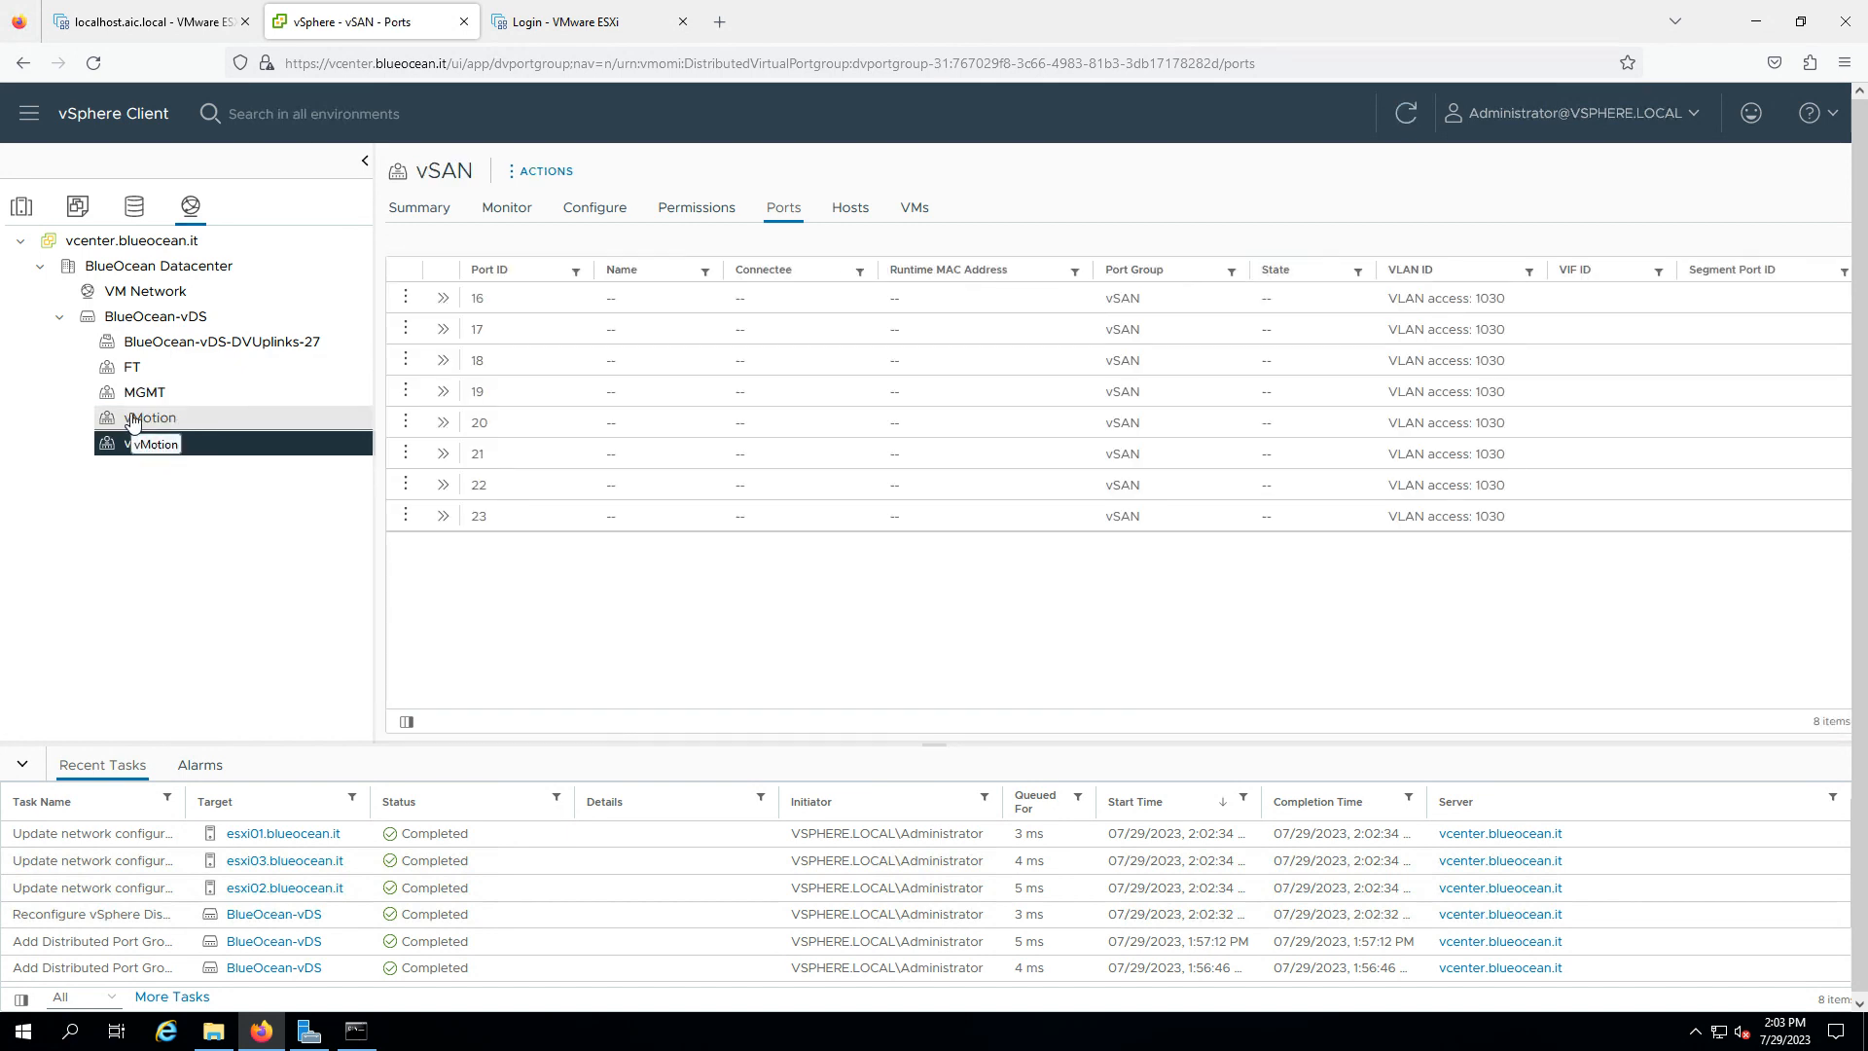
click(134, 421)
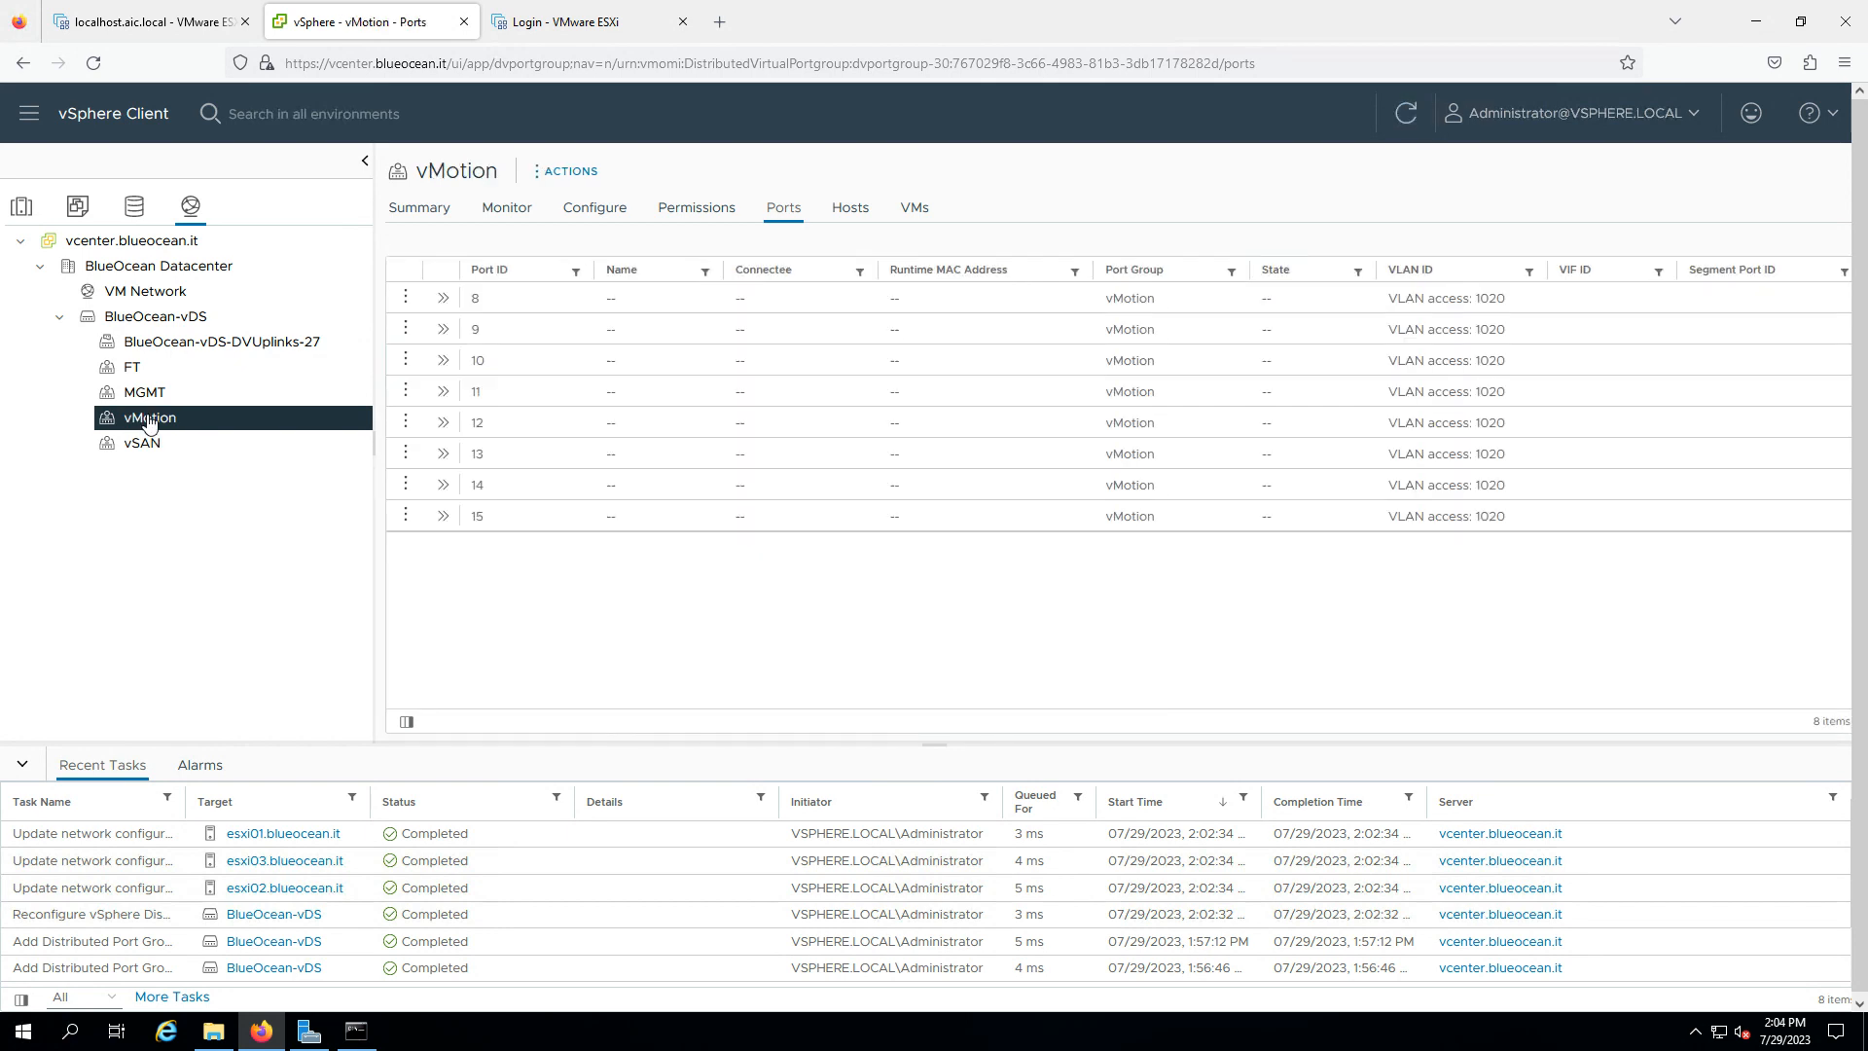
- Launch Add VMkernel Adapters on the vMotion port group, restarting it once
right_click(149, 420)
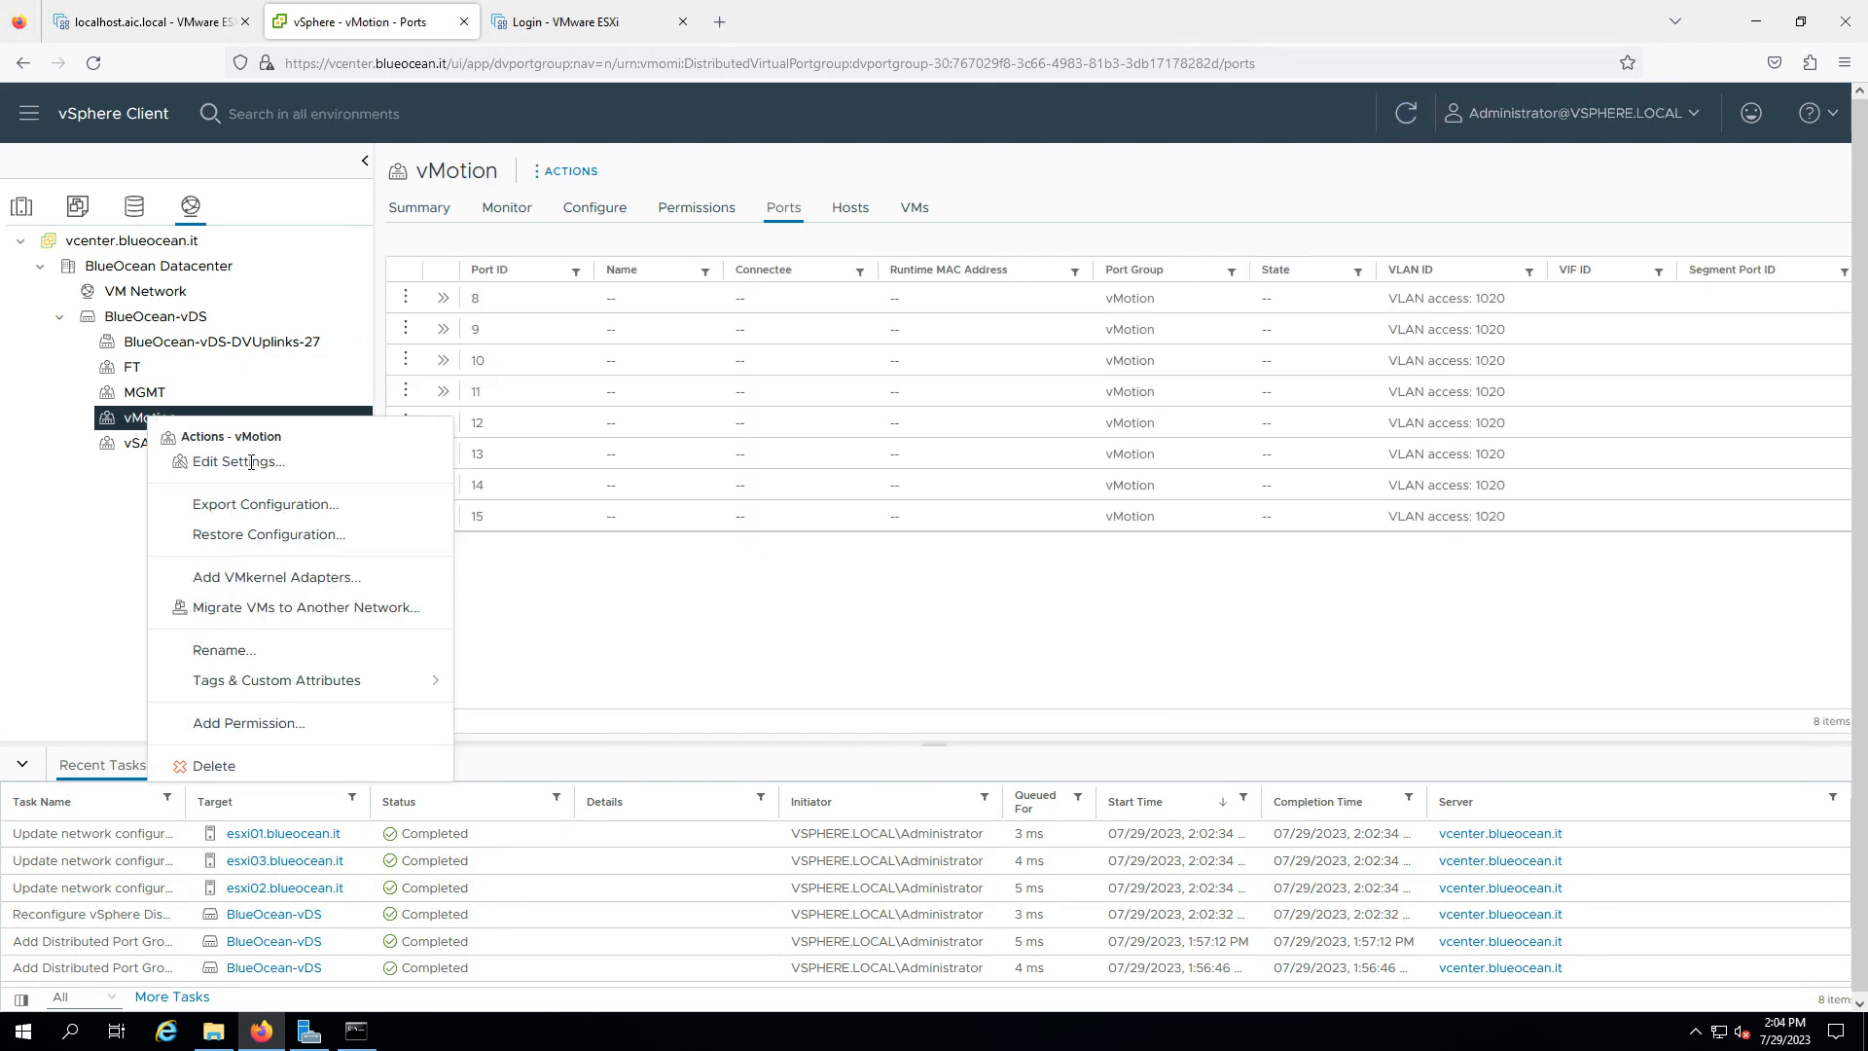
click(296, 580)
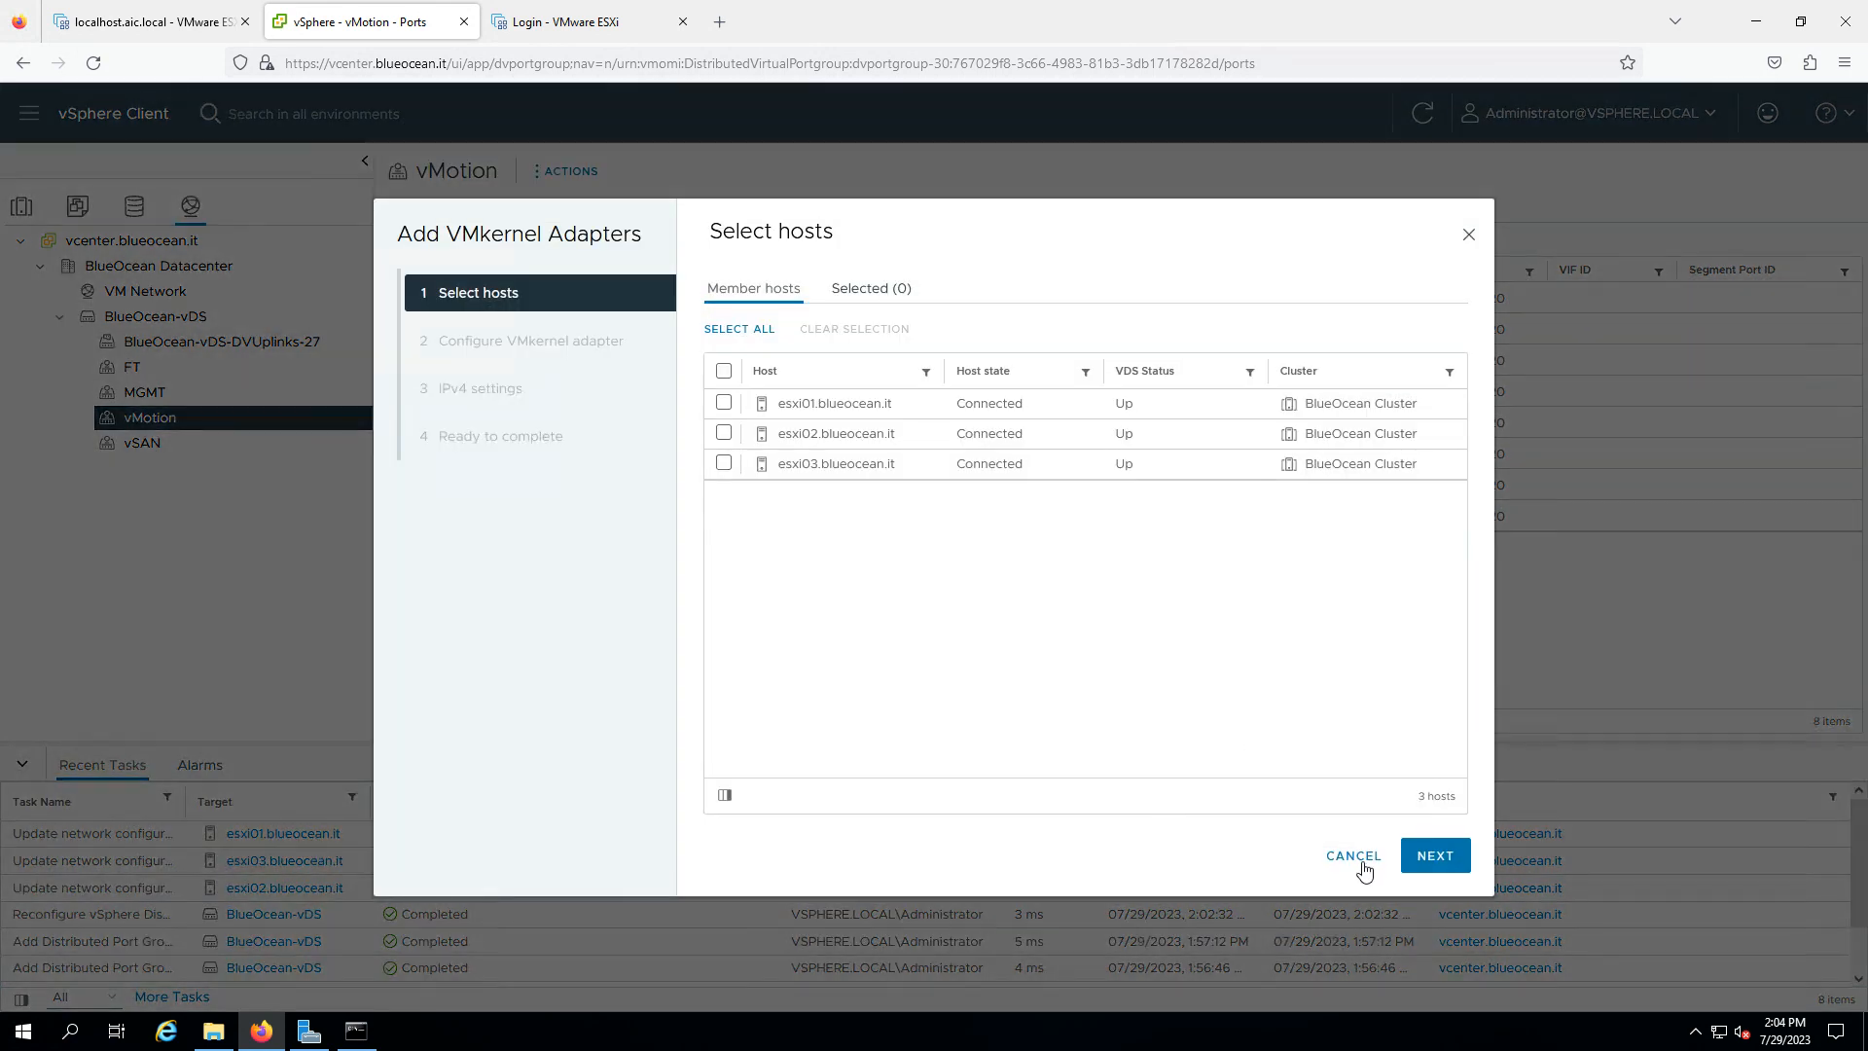
click(1355, 857)
right_click(140, 417)
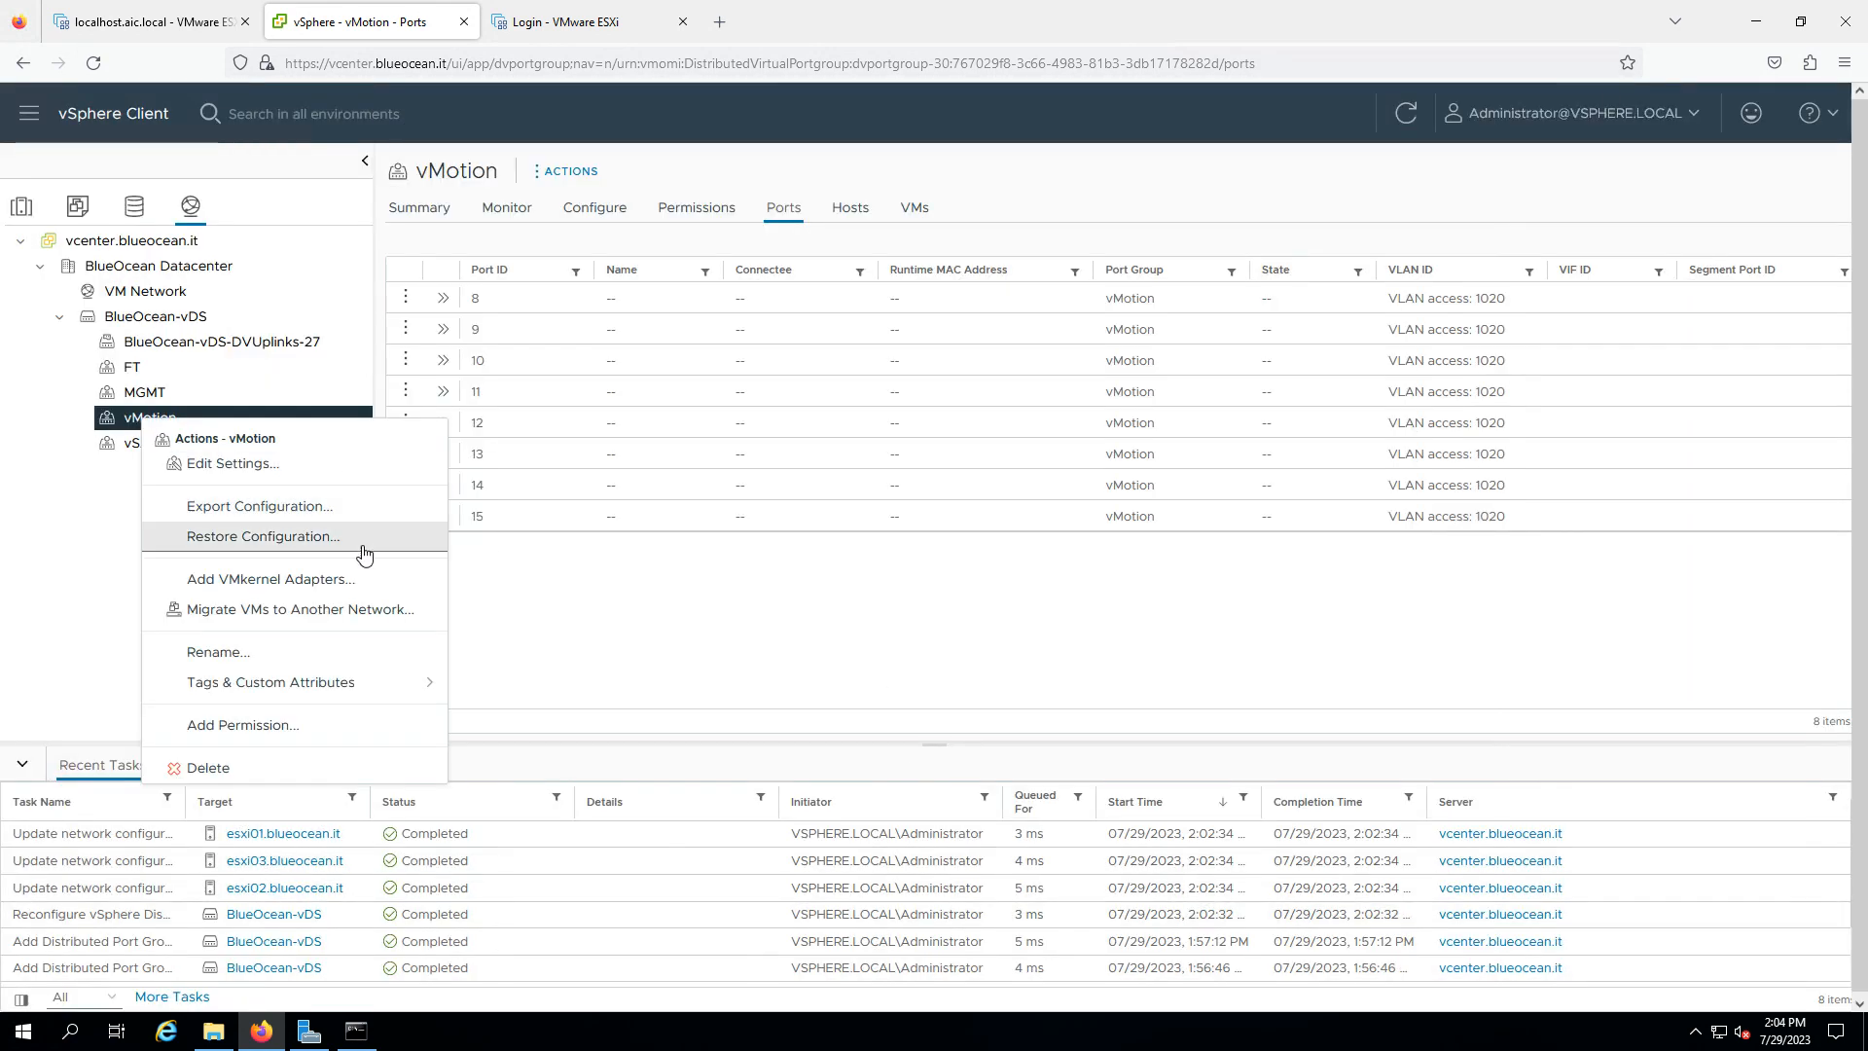
click(370, 580)
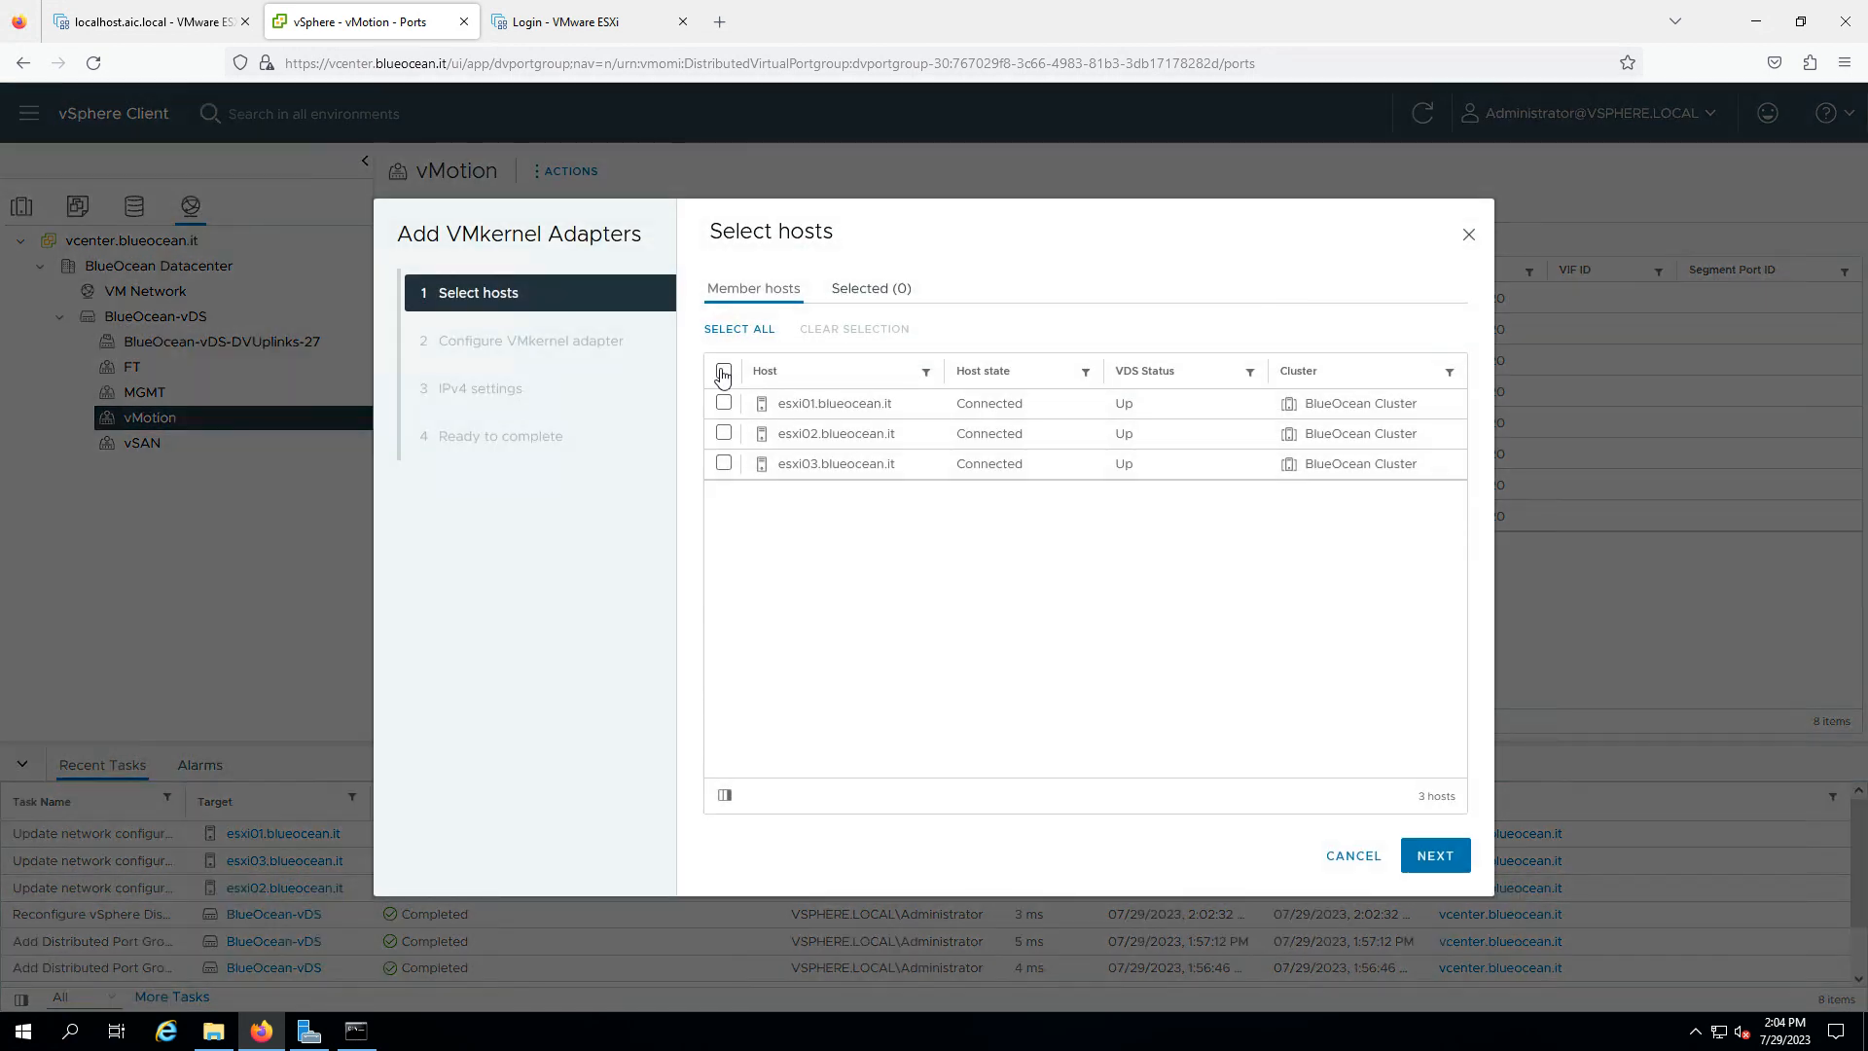
- Select esxi01, esxi02 and esxi03 and enable the vMotion service on the new adapters
click(723, 371)
click(1429, 859)
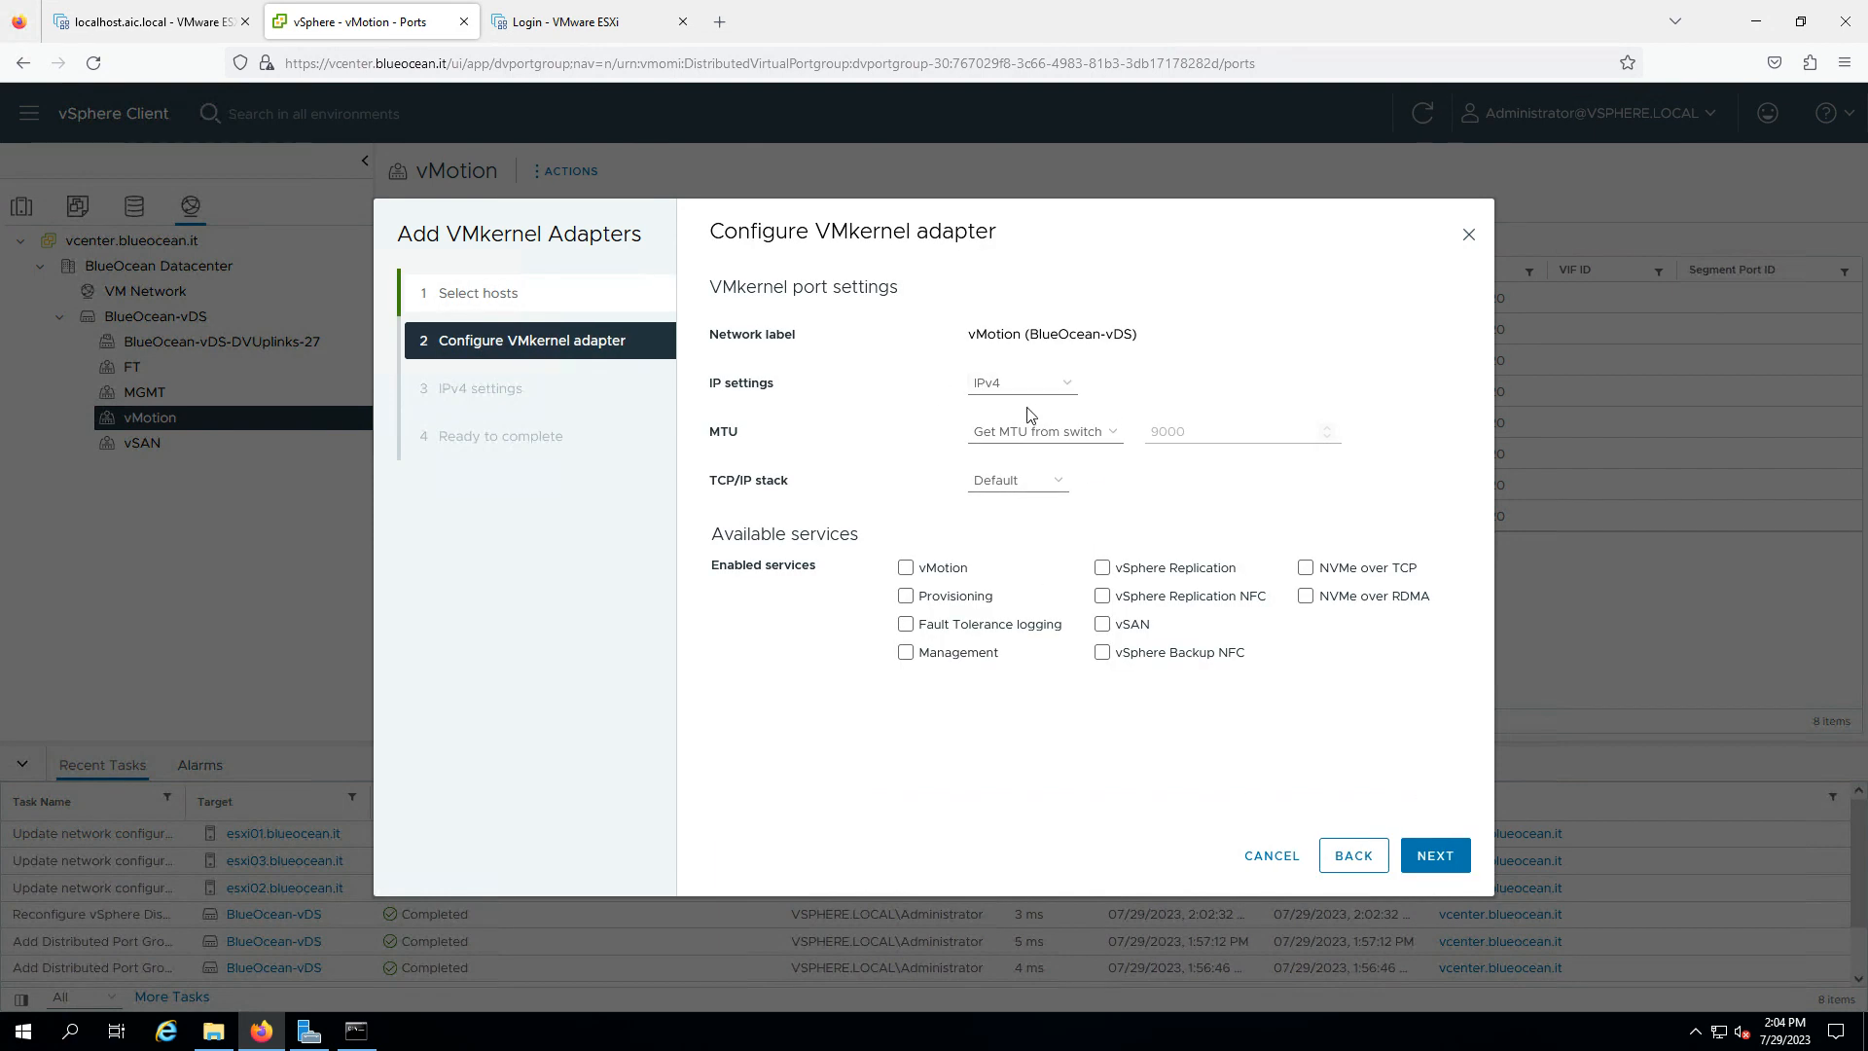
click(903, 570)
click(1442, 857)
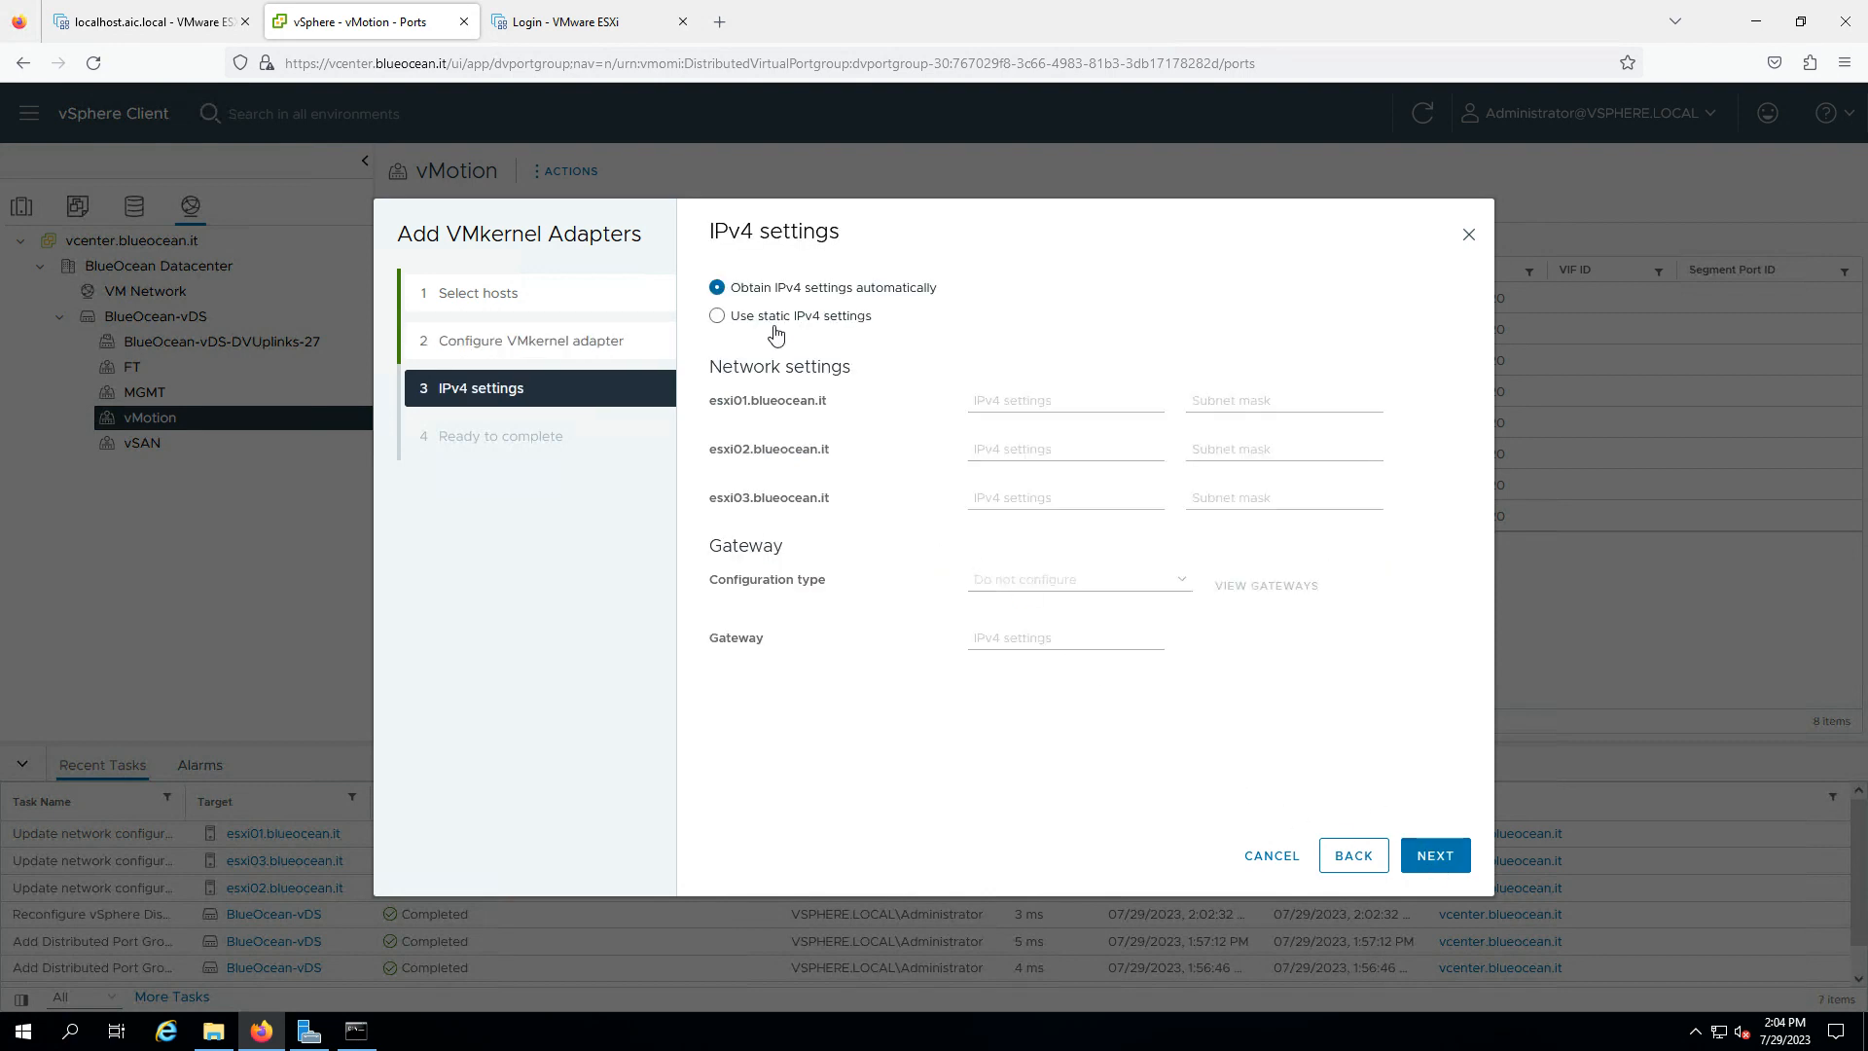
- Use static IPv4 for esxi01: 10.50.20.101 with mask 255.255.255.0
click(717, 316)
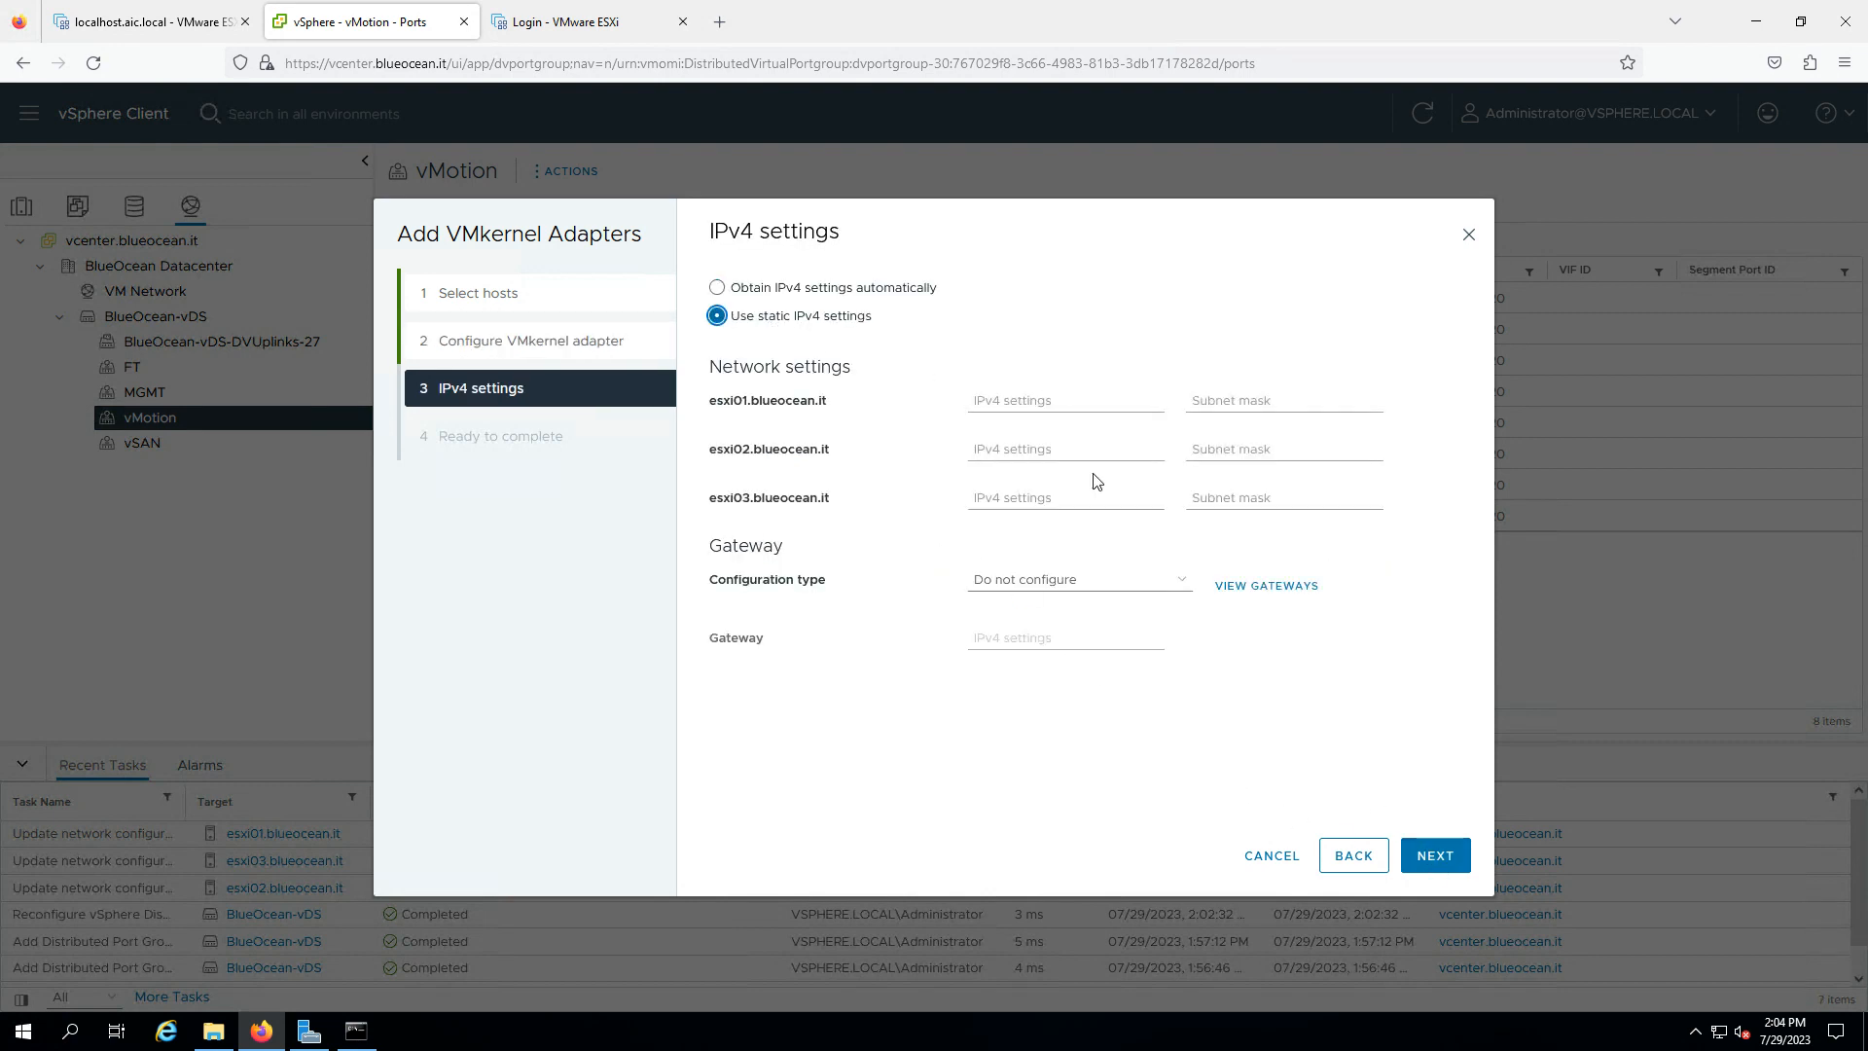
click(1043, 399)
text(10)
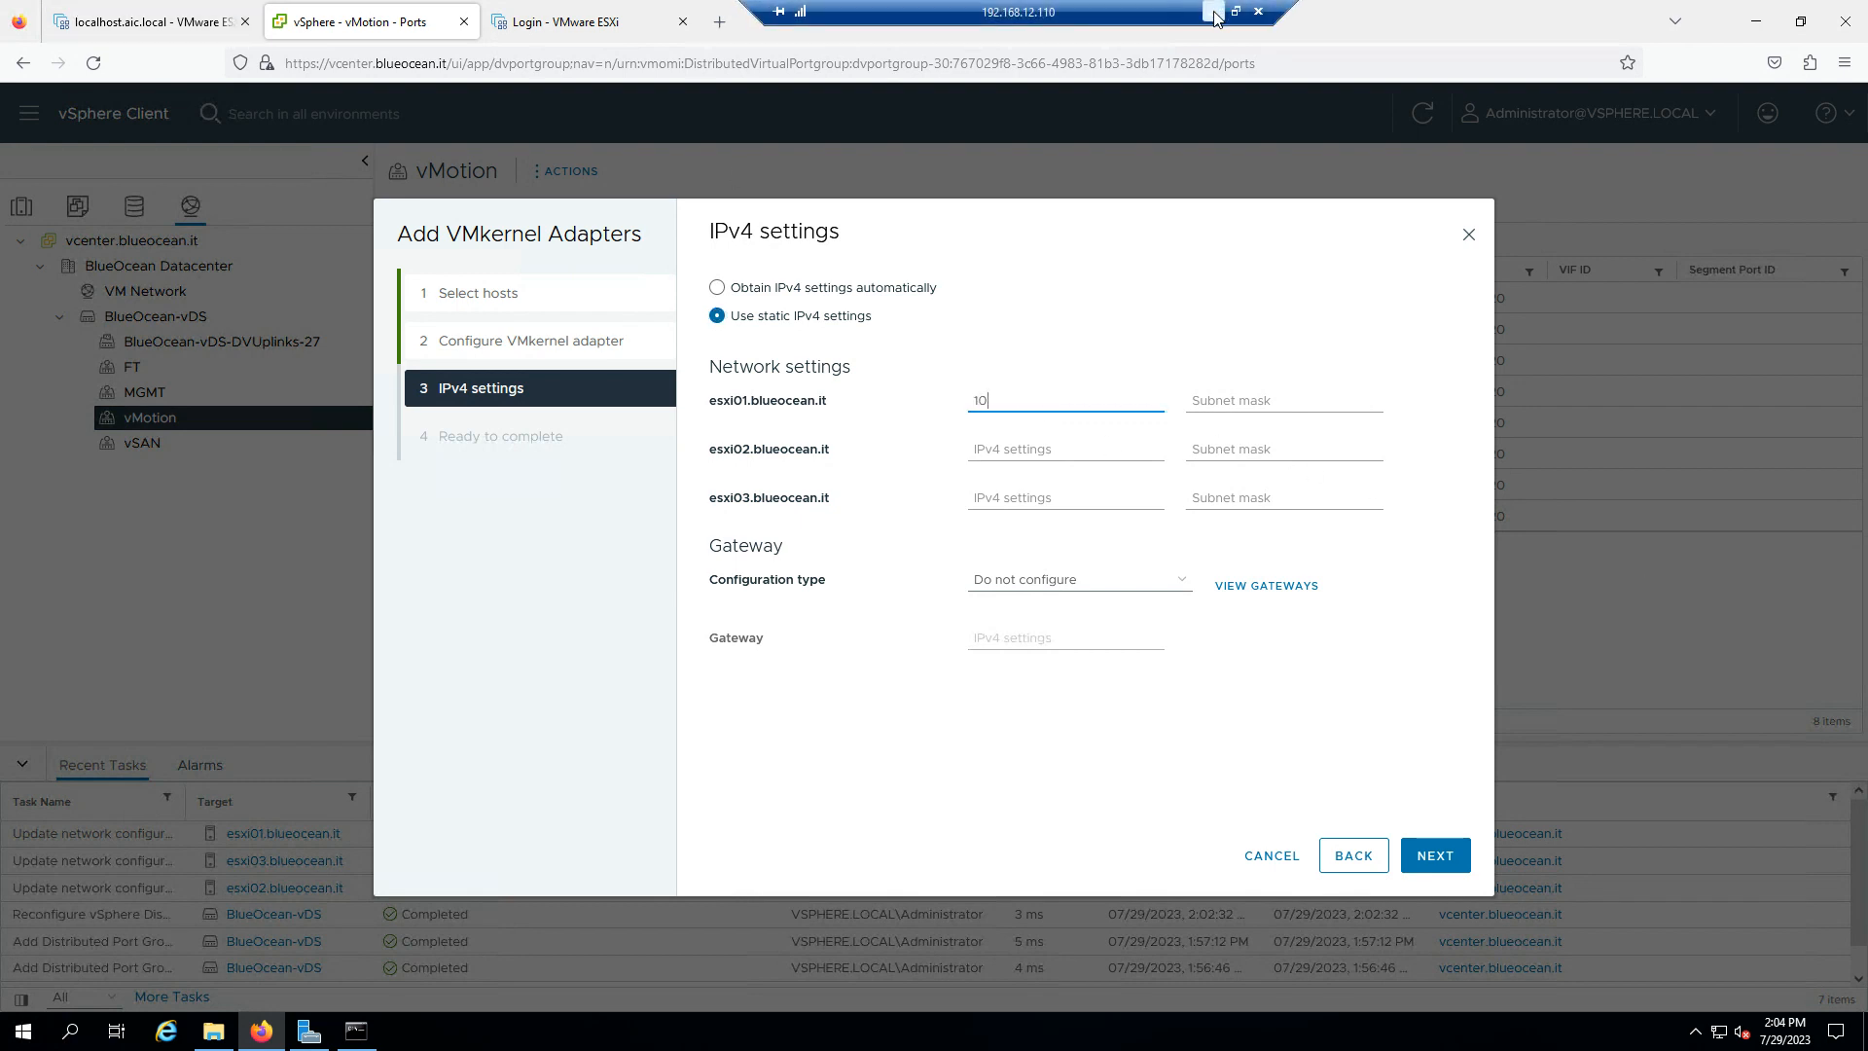
click(1213, 12)
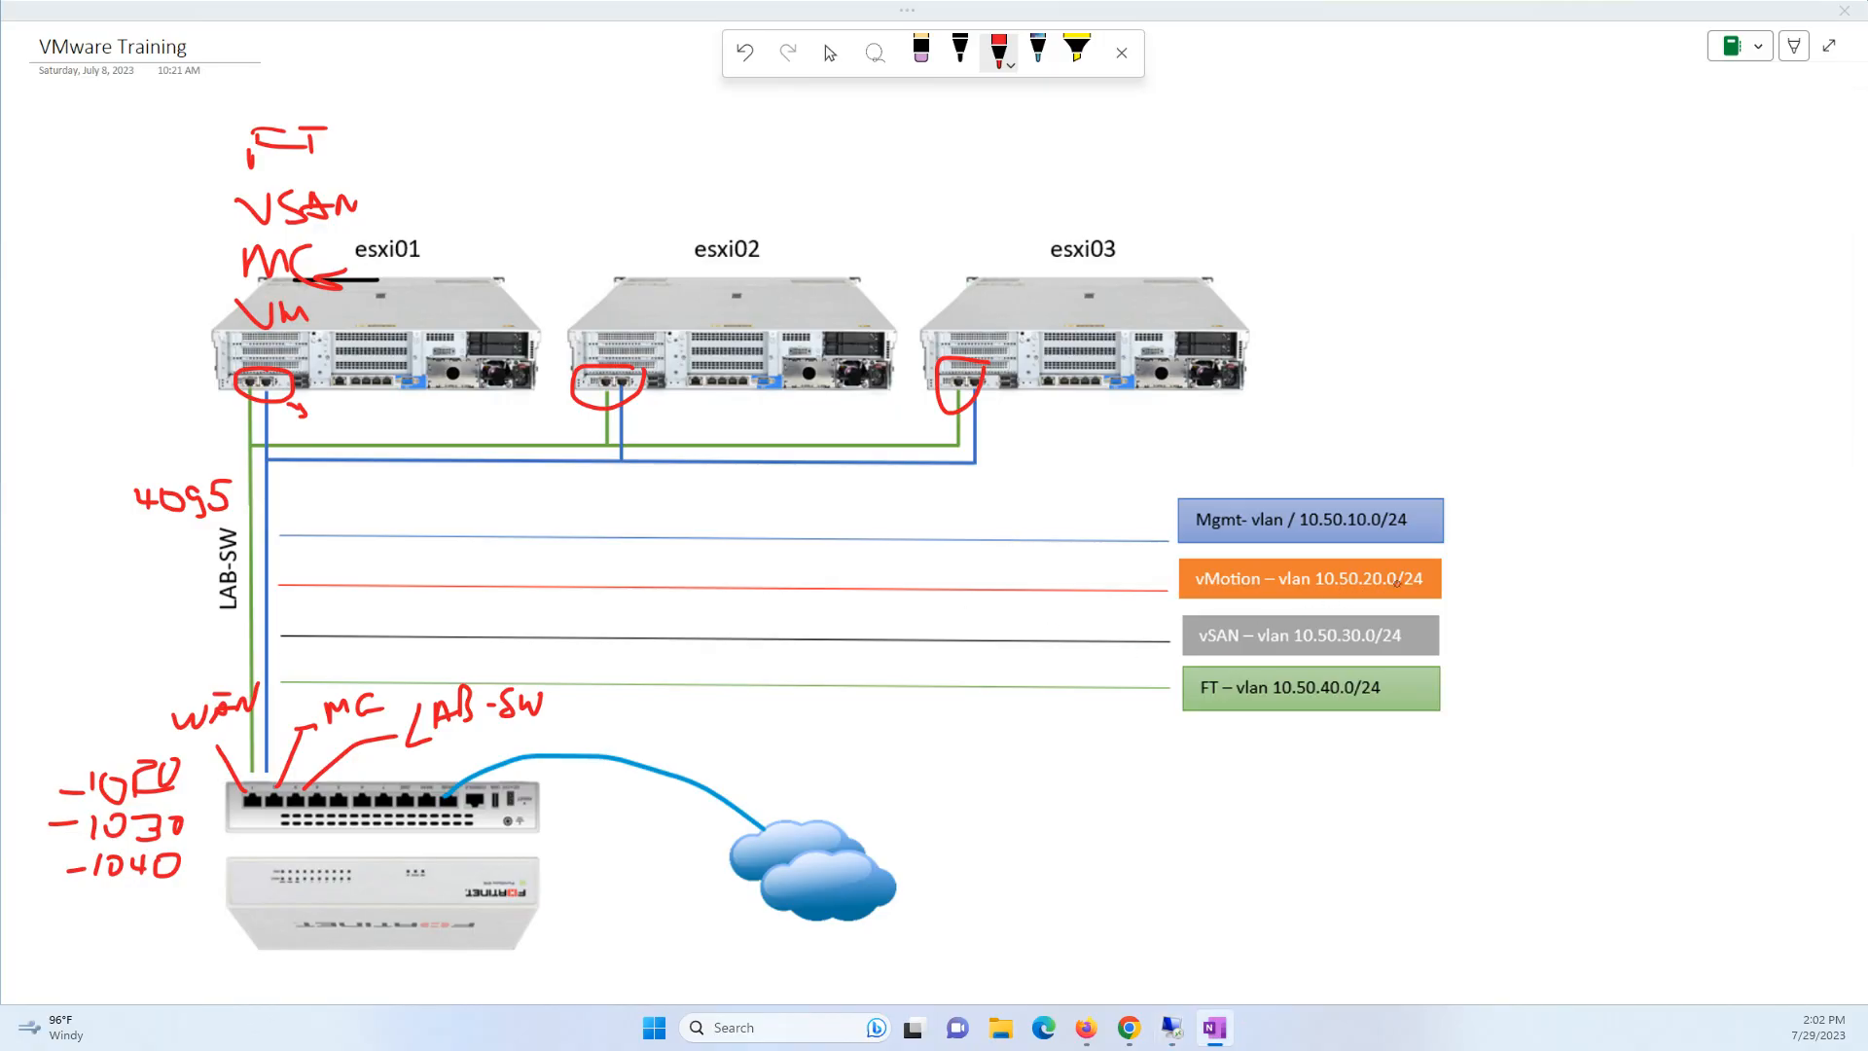
click(1171, 1027)
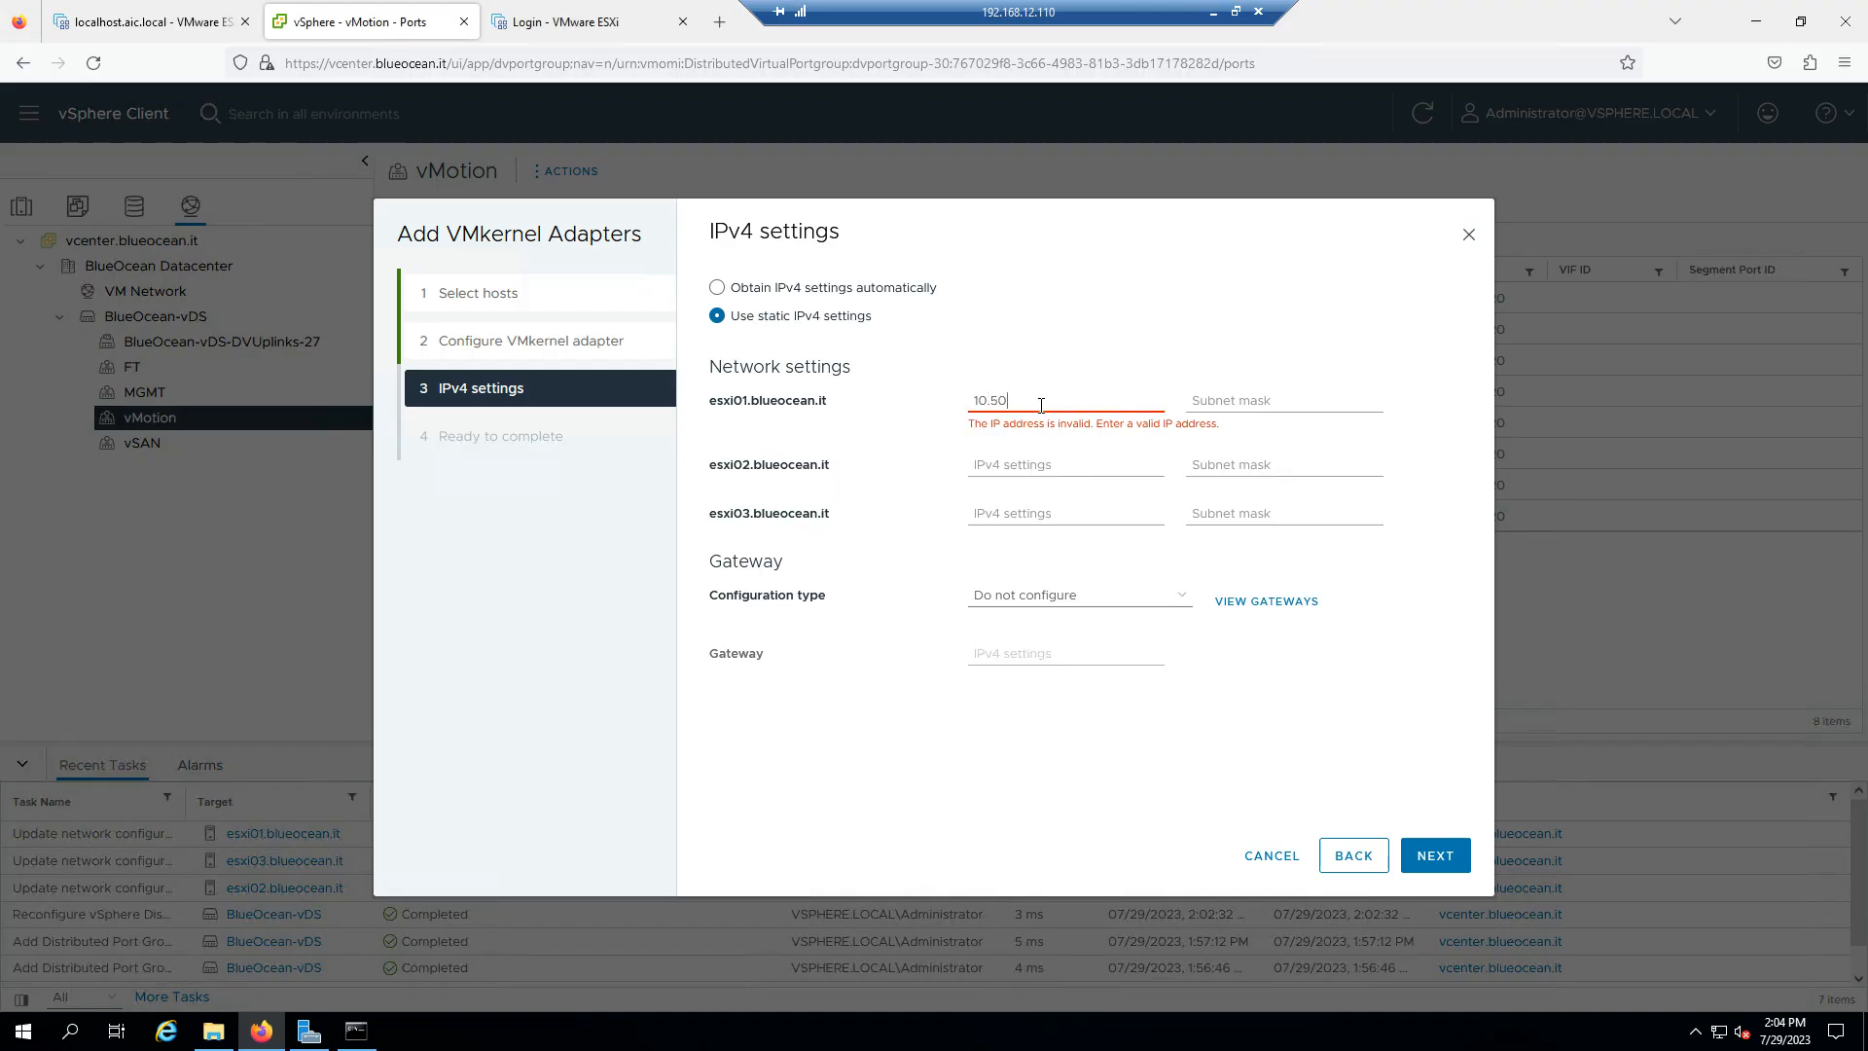
text(.20.101)
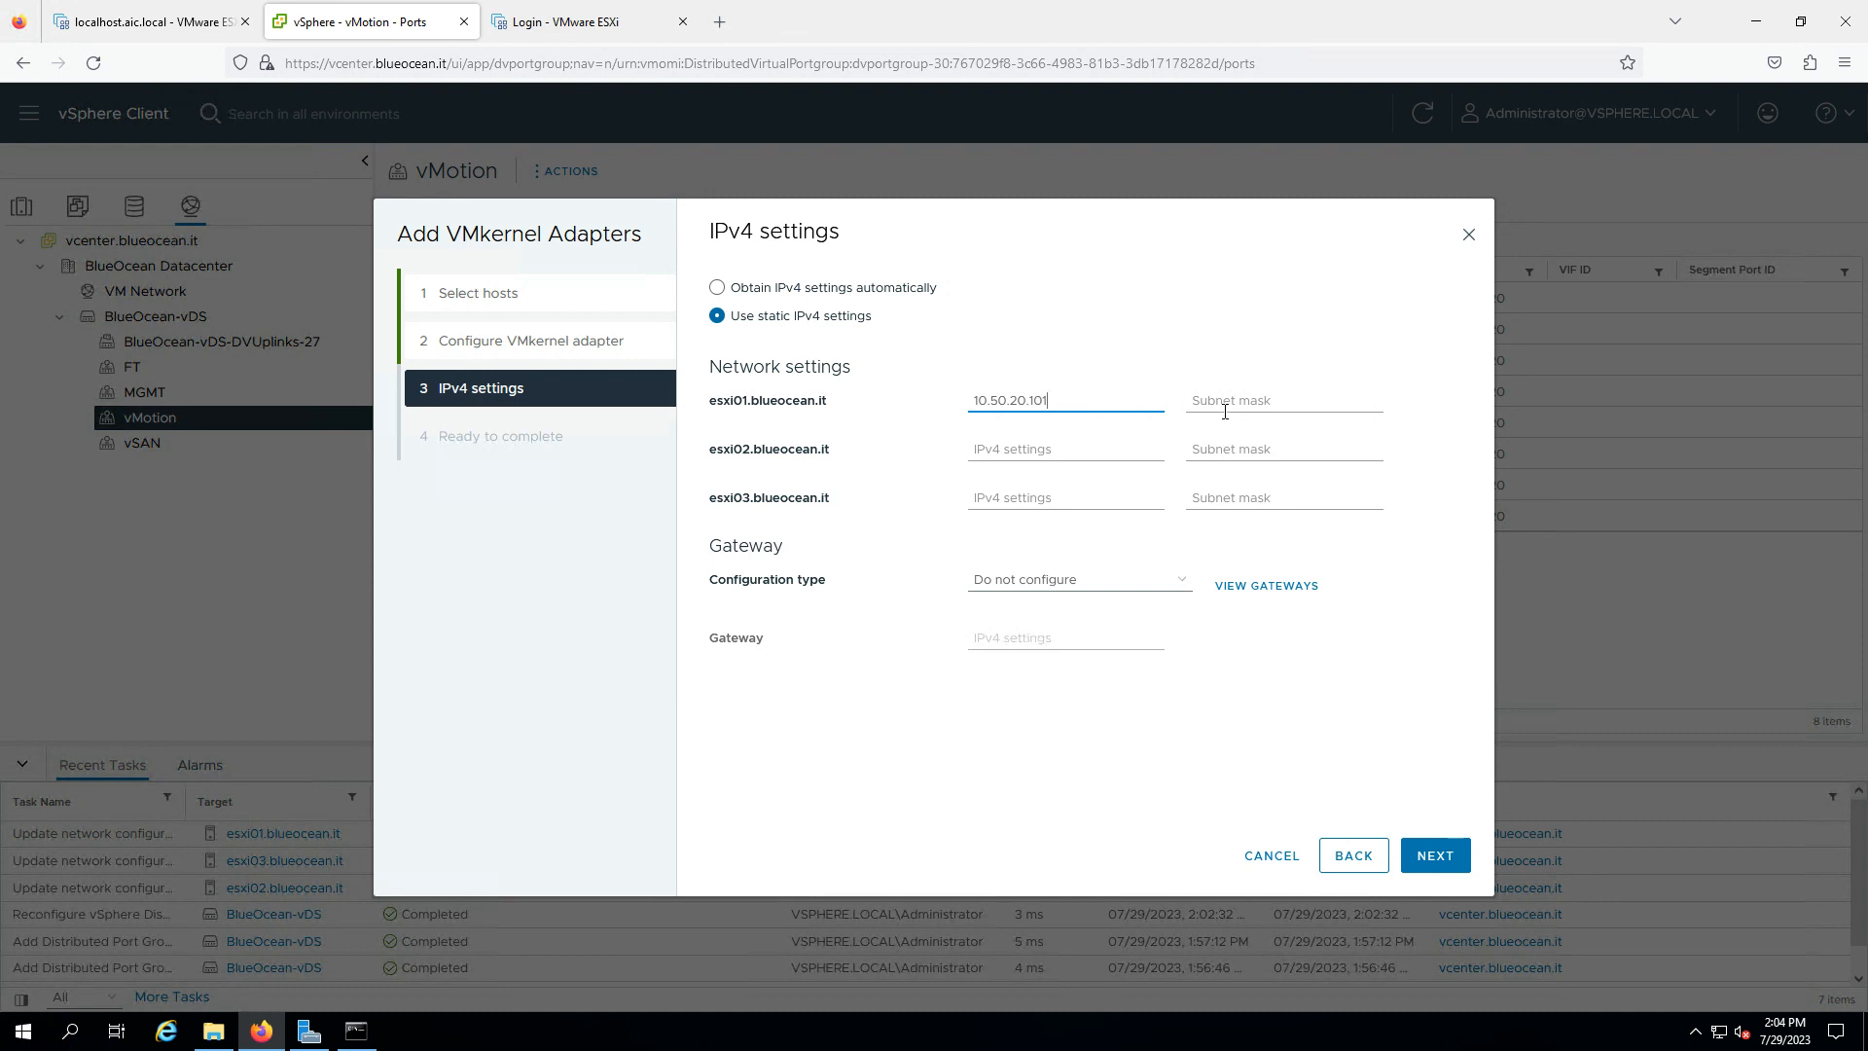
click(1225, 411)
text(255.255.255.0)
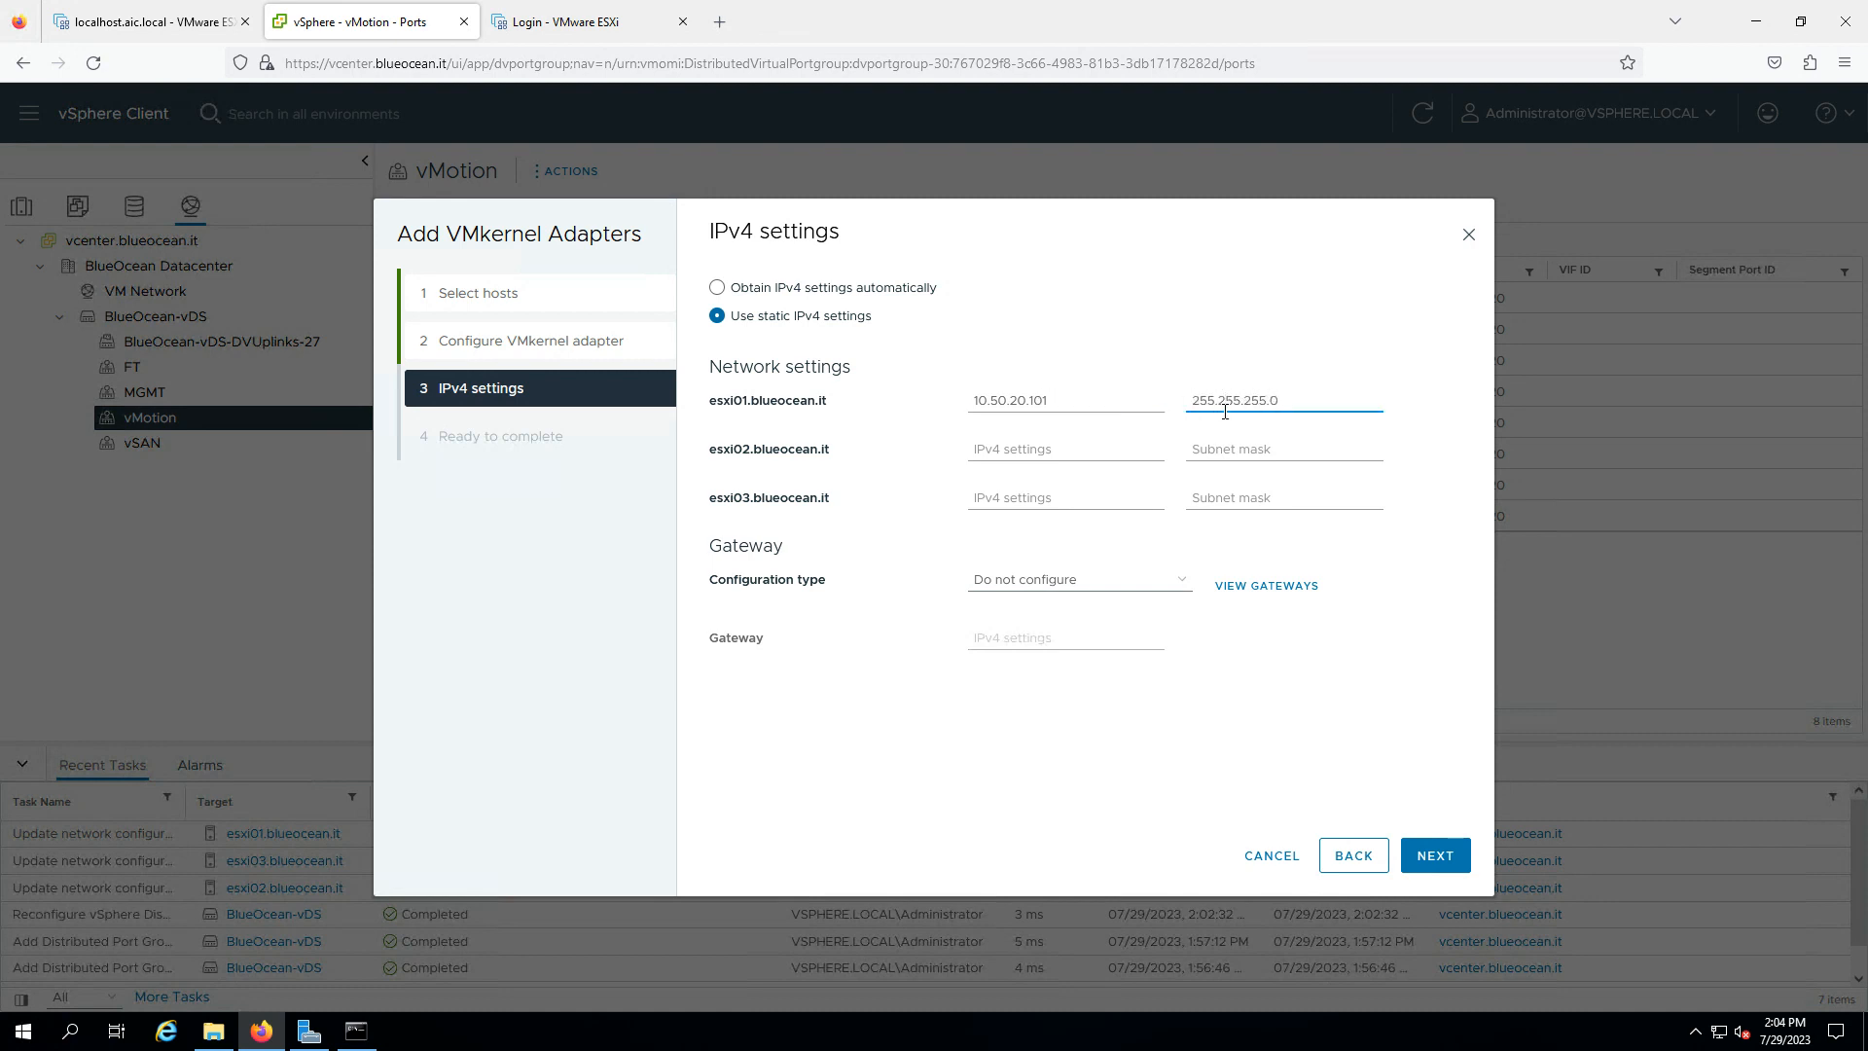
- Autofill 10.50.20.102–103 and masks for esxi02/esxi03, set gateway 10.50.20.1 on the adapters
click(1151, 444)
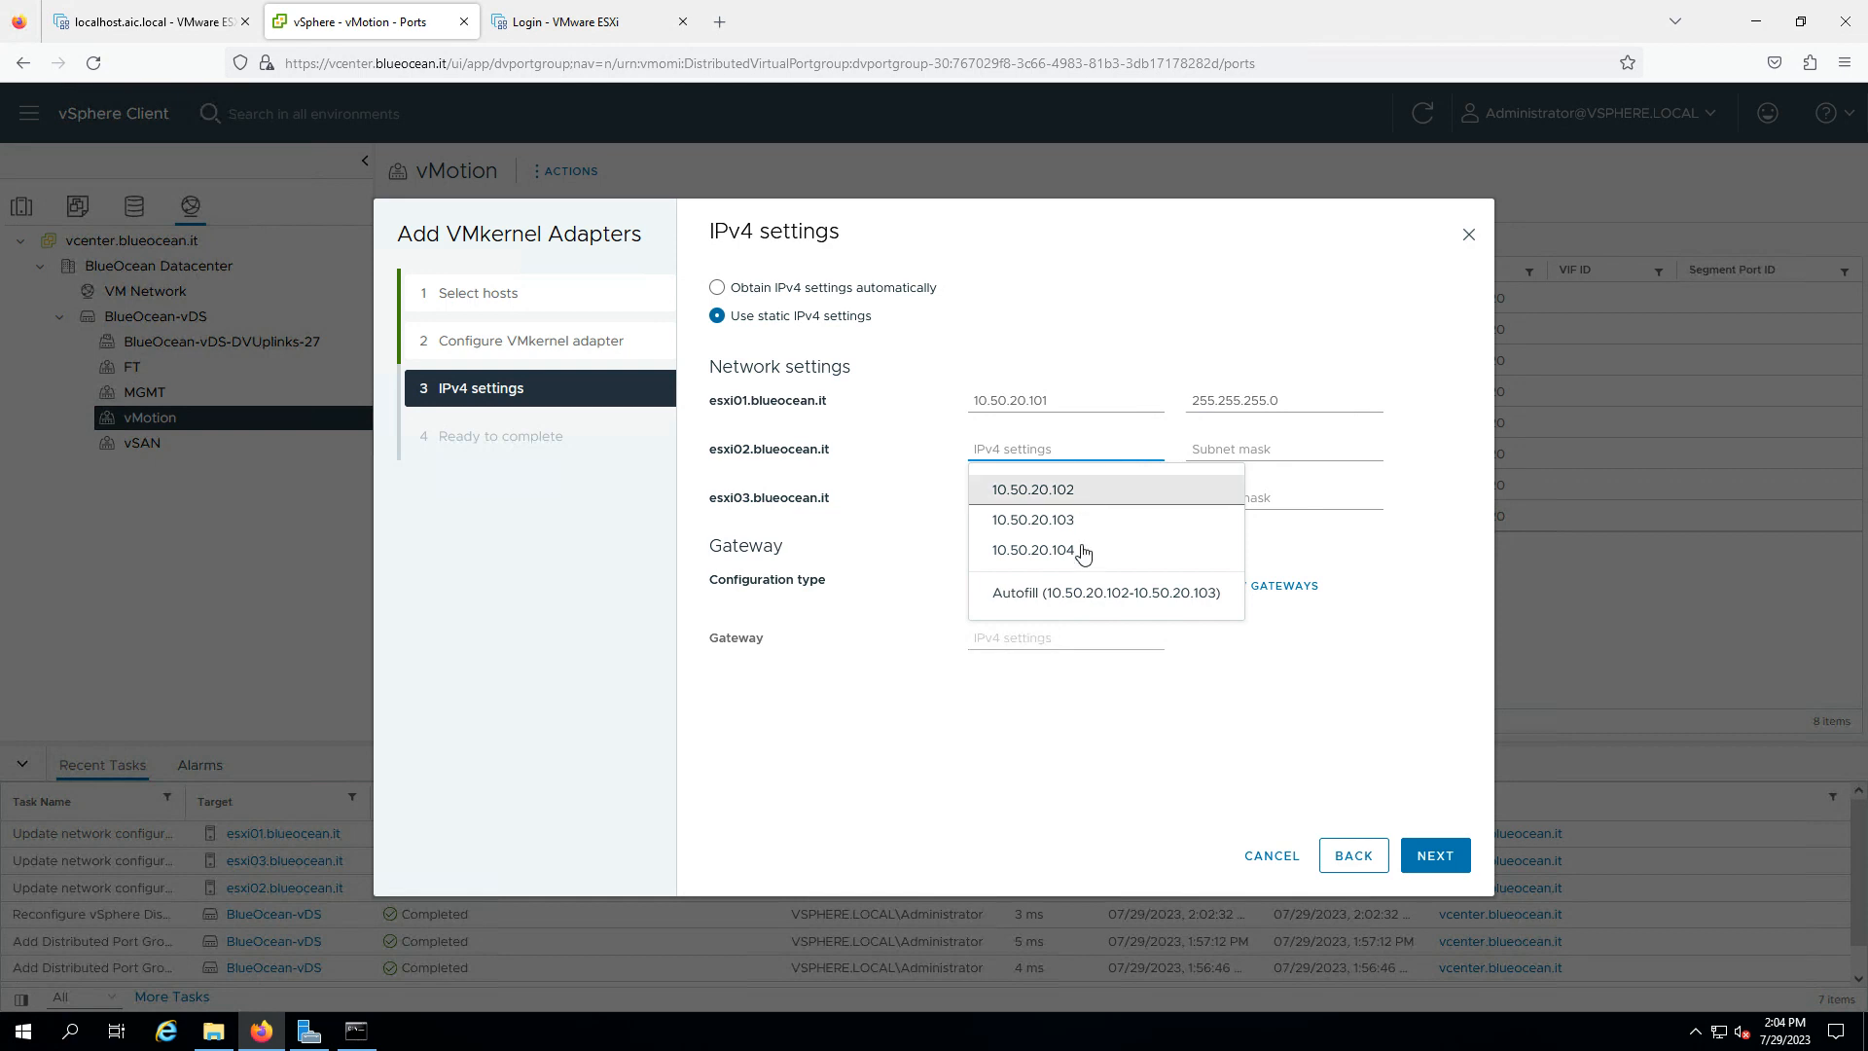
click(1080, 598)
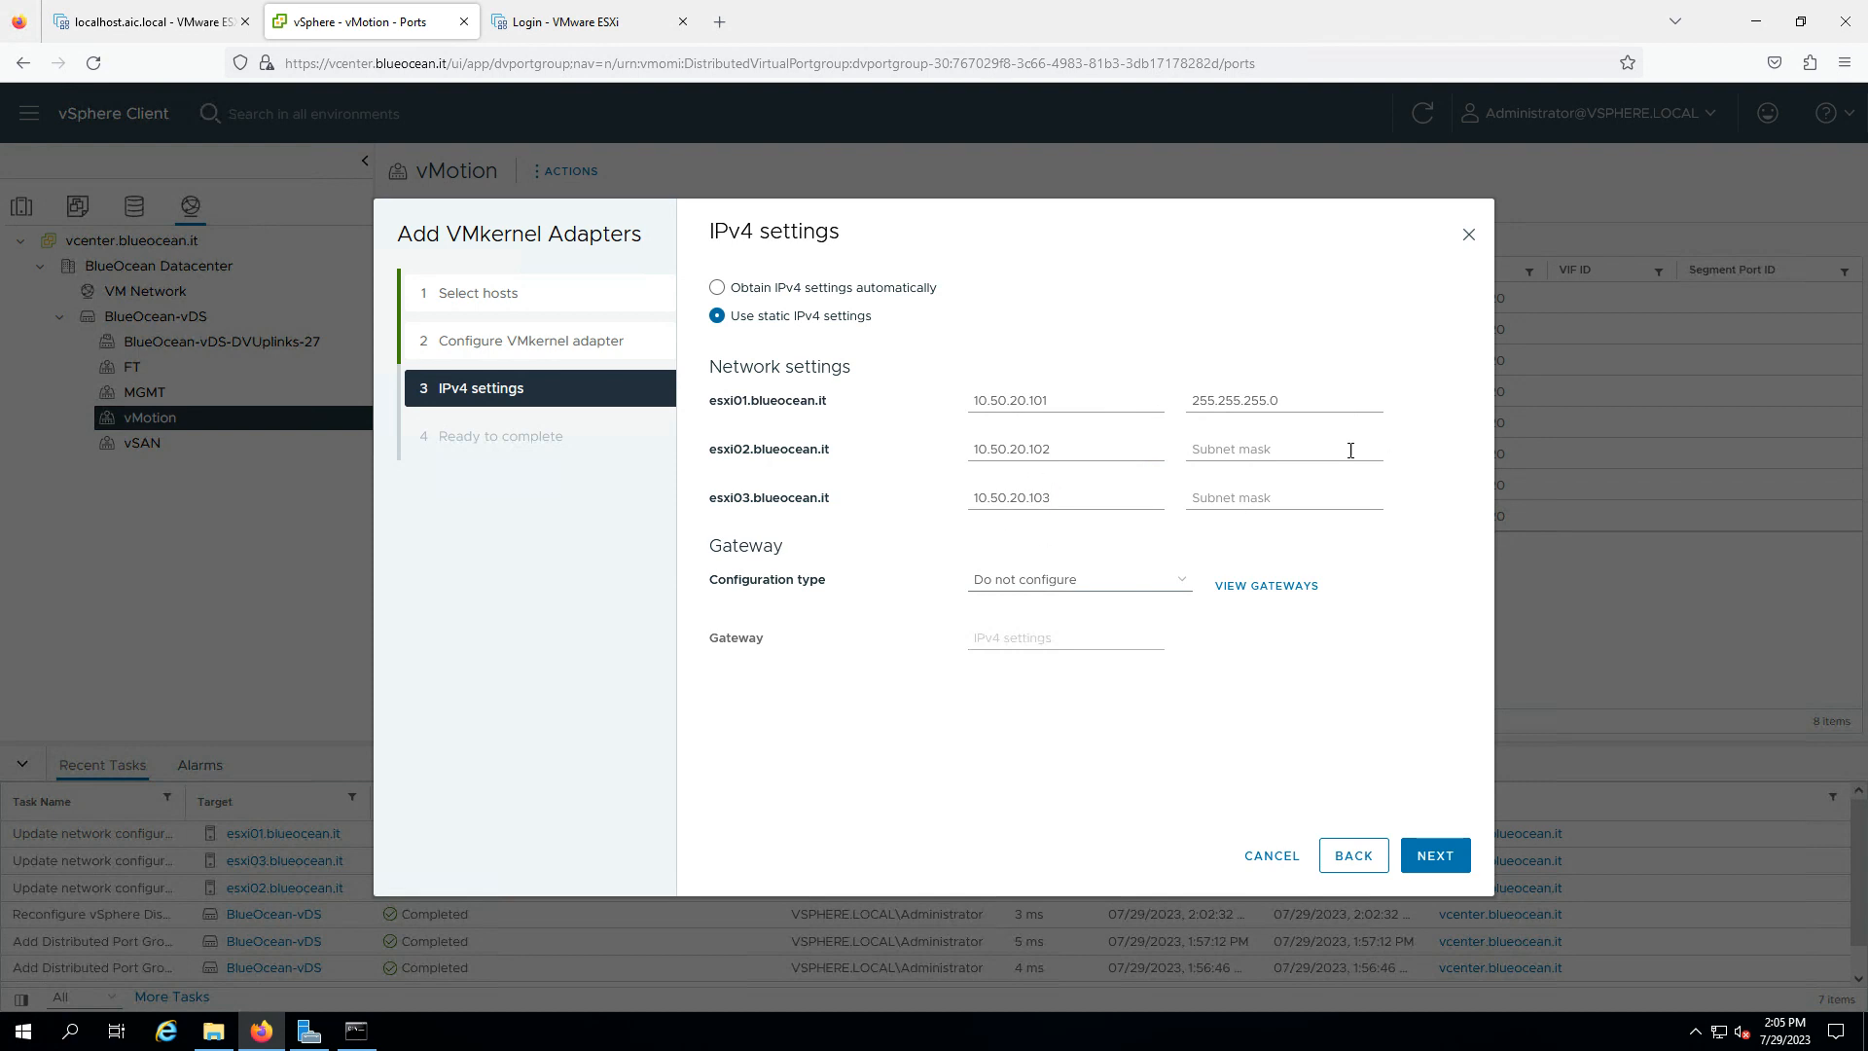
click(1318, 455)
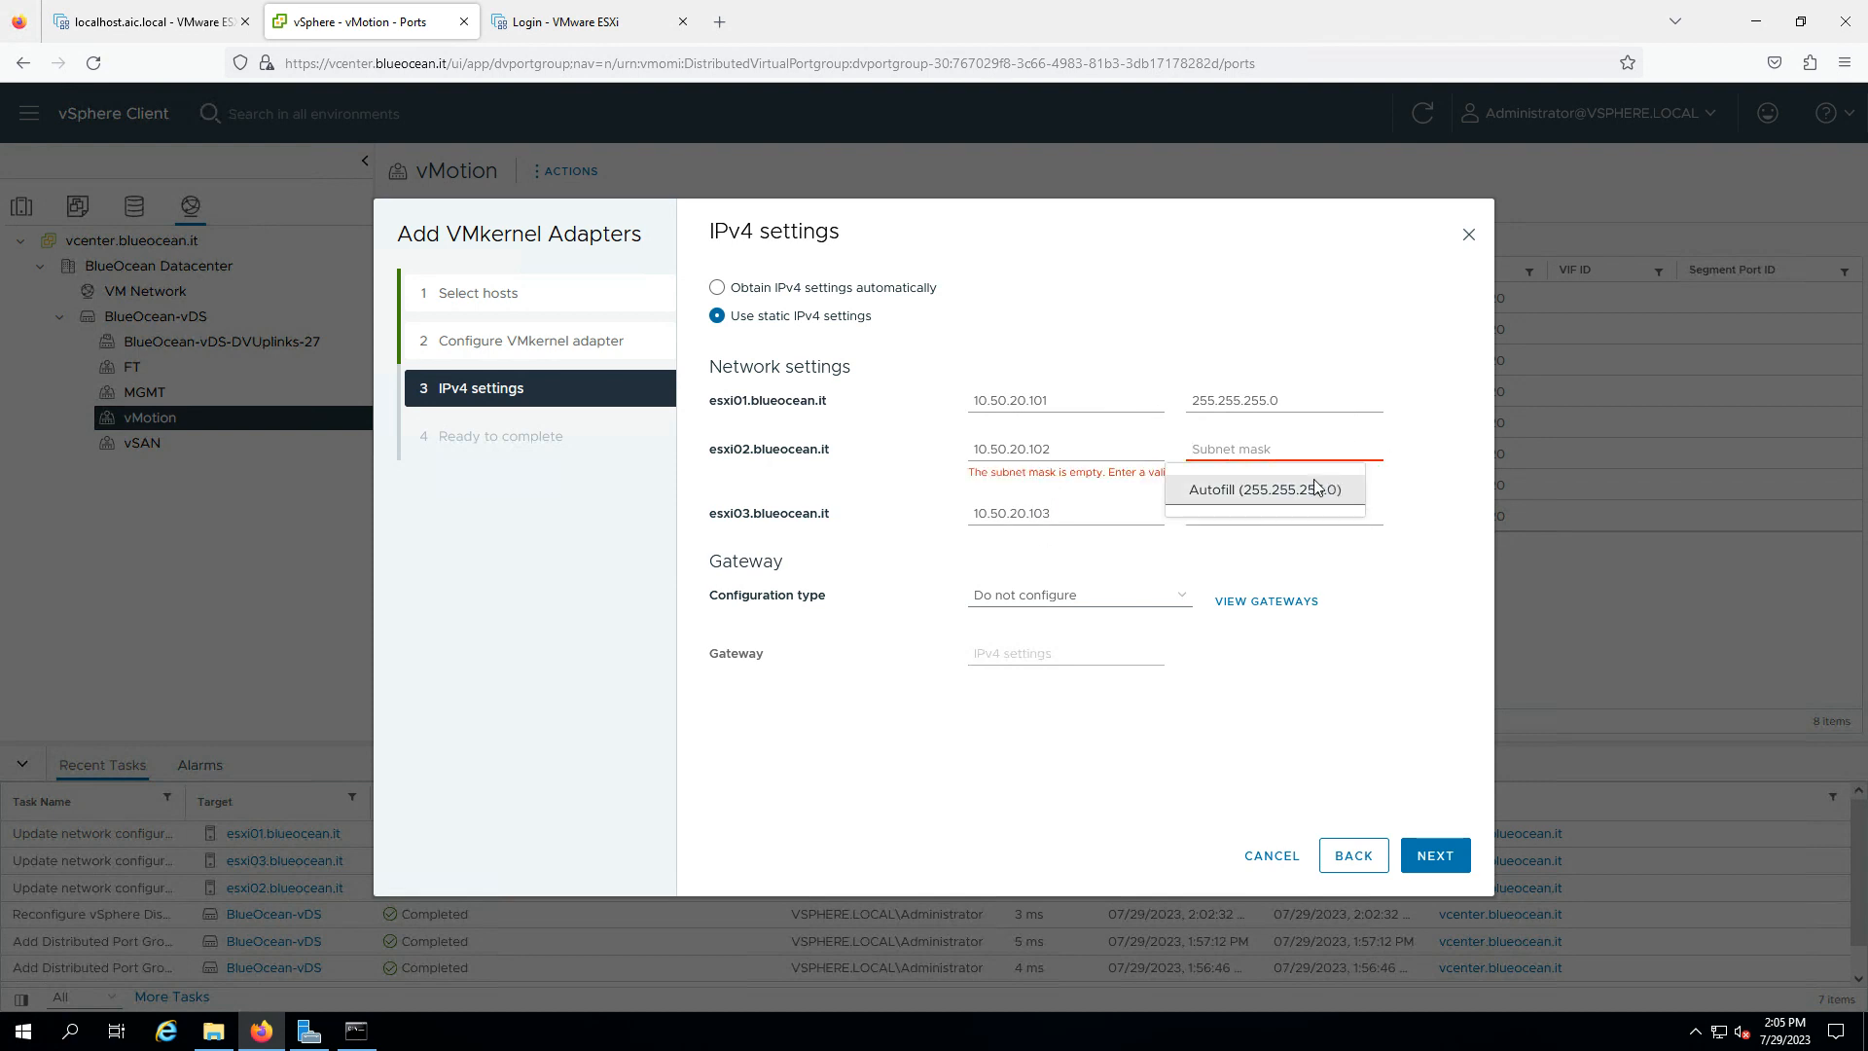
click(1326, 489)
click(1134, 592)
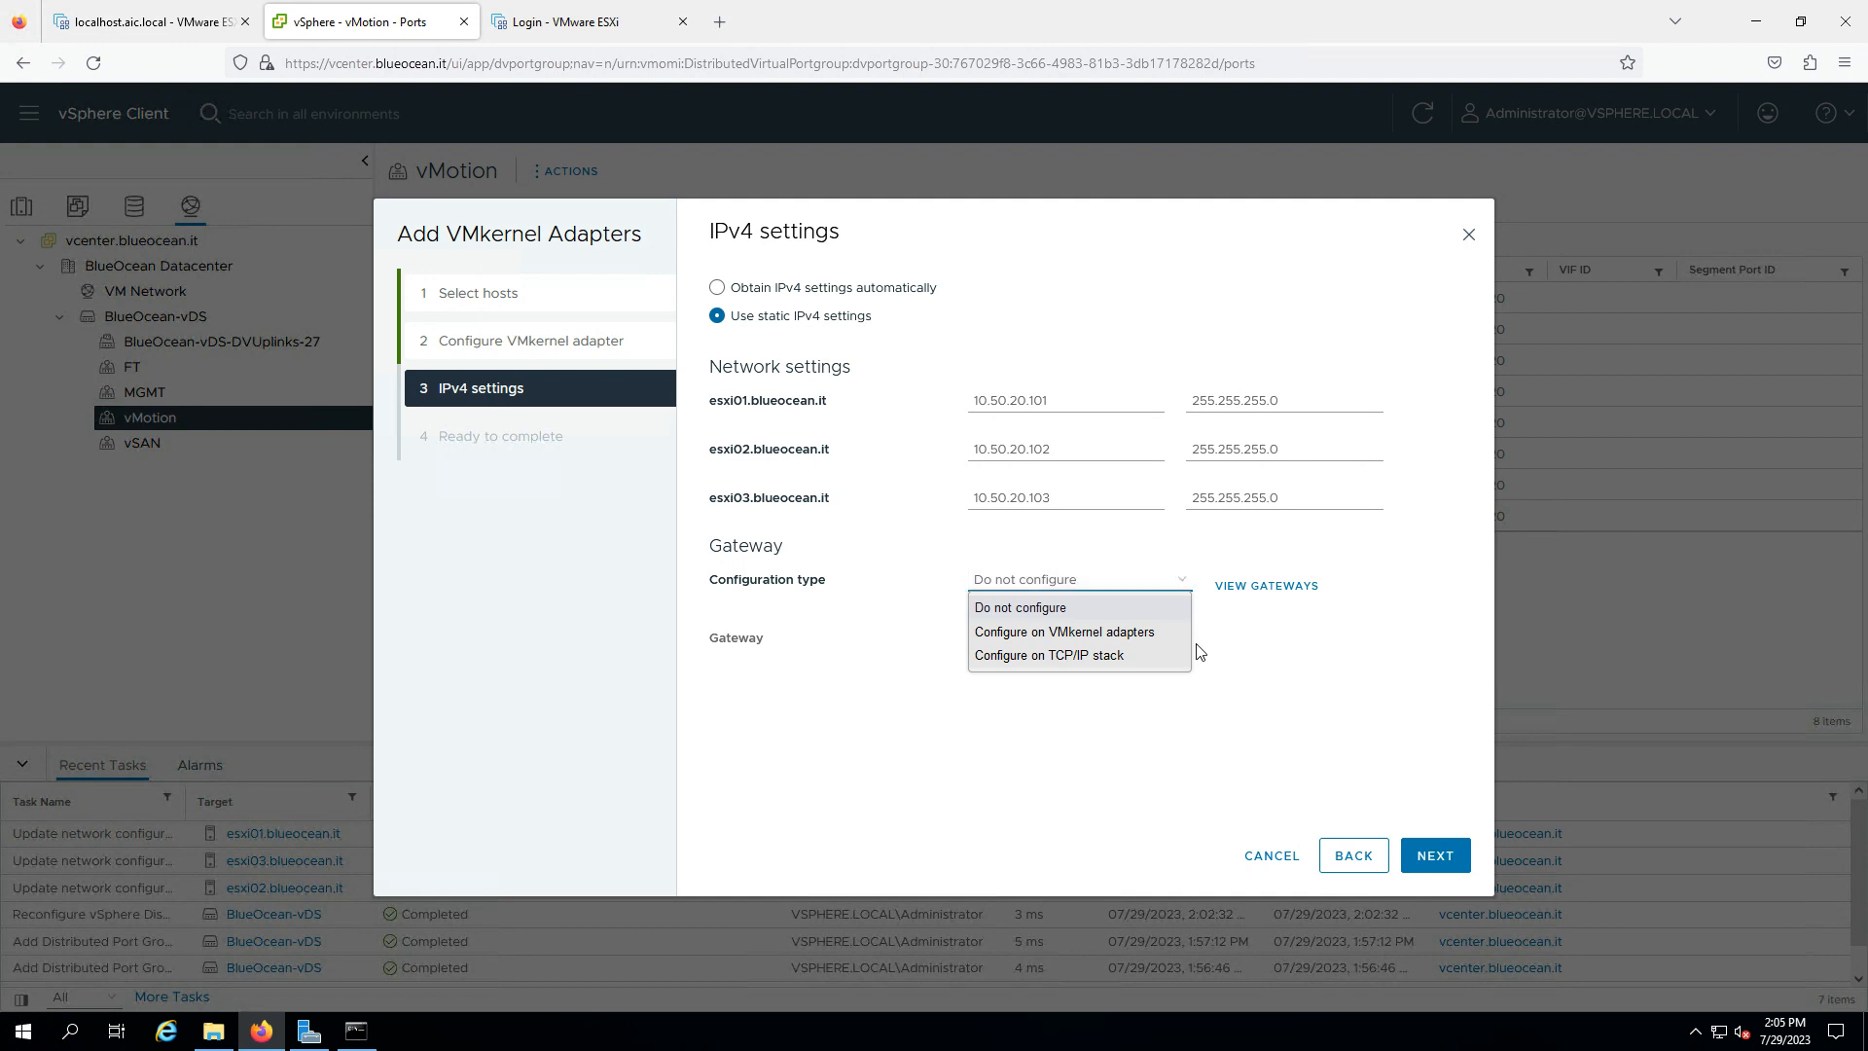
click(1131, 635)
click(1072, 633)
text(10.50.20.1)
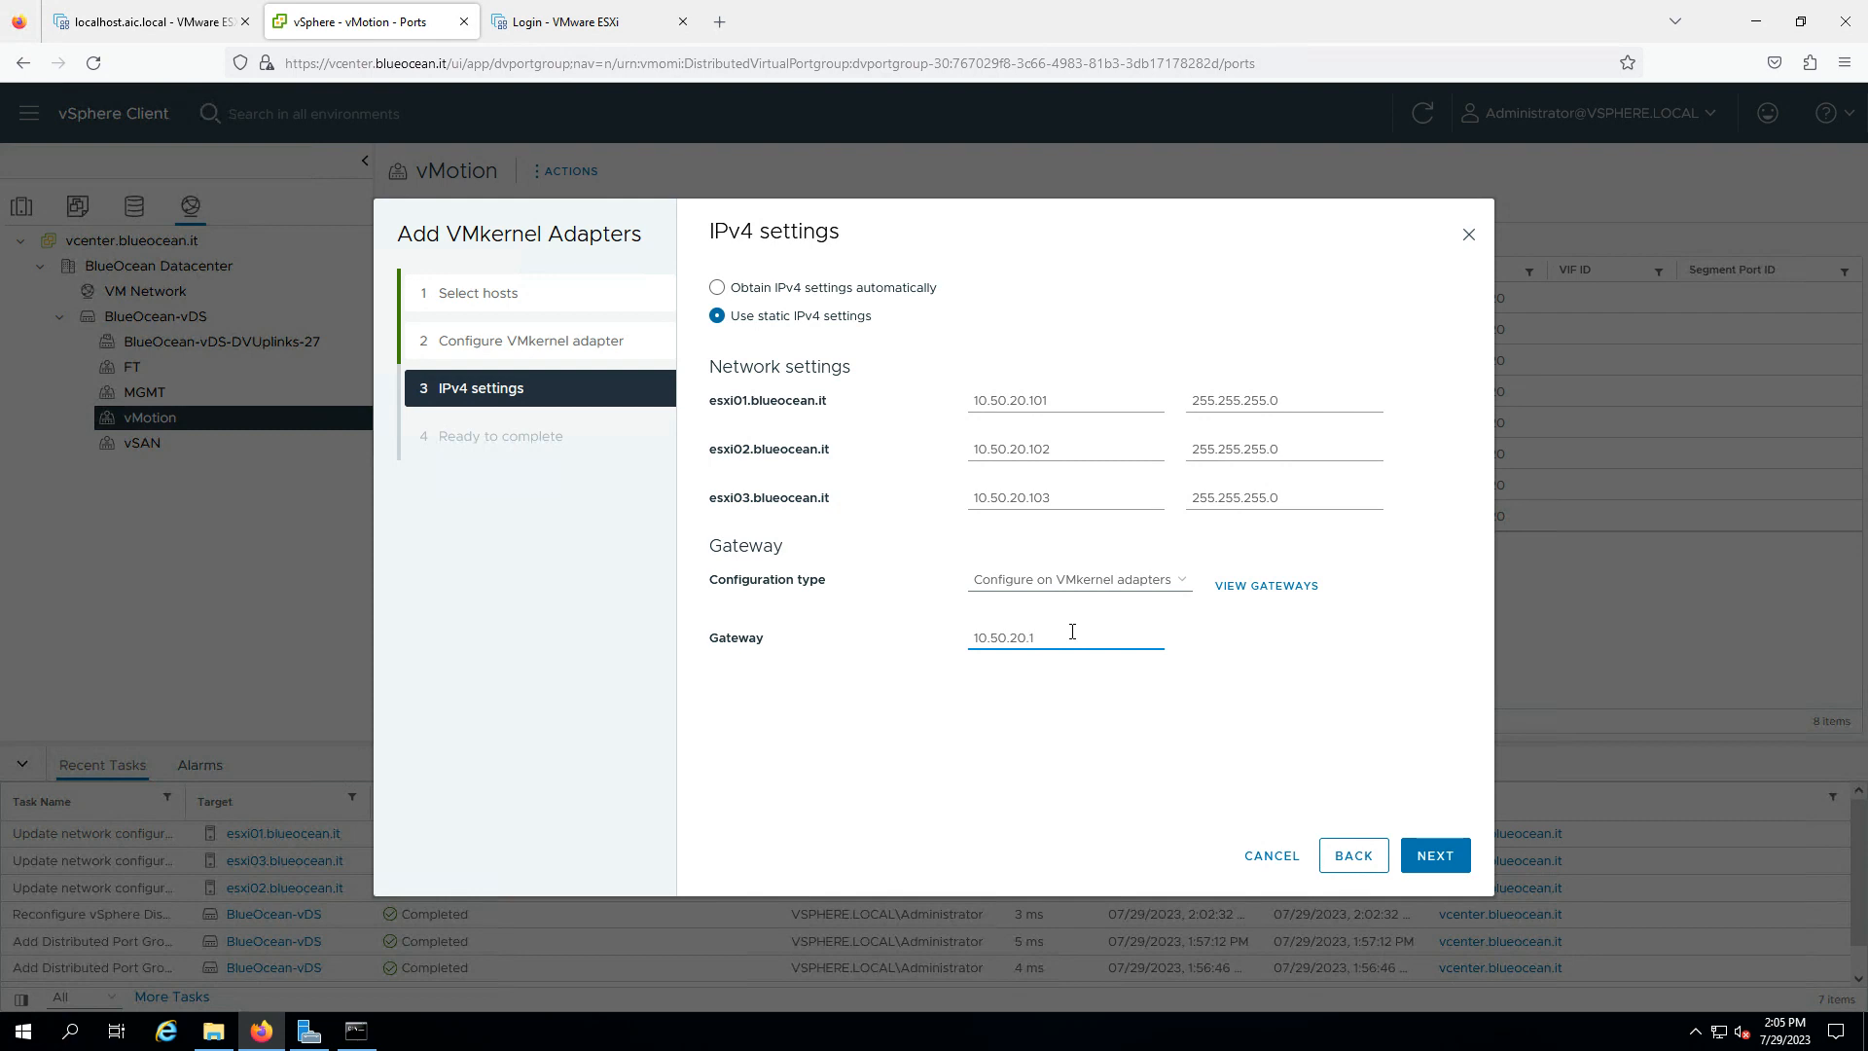
click(1442, 855)
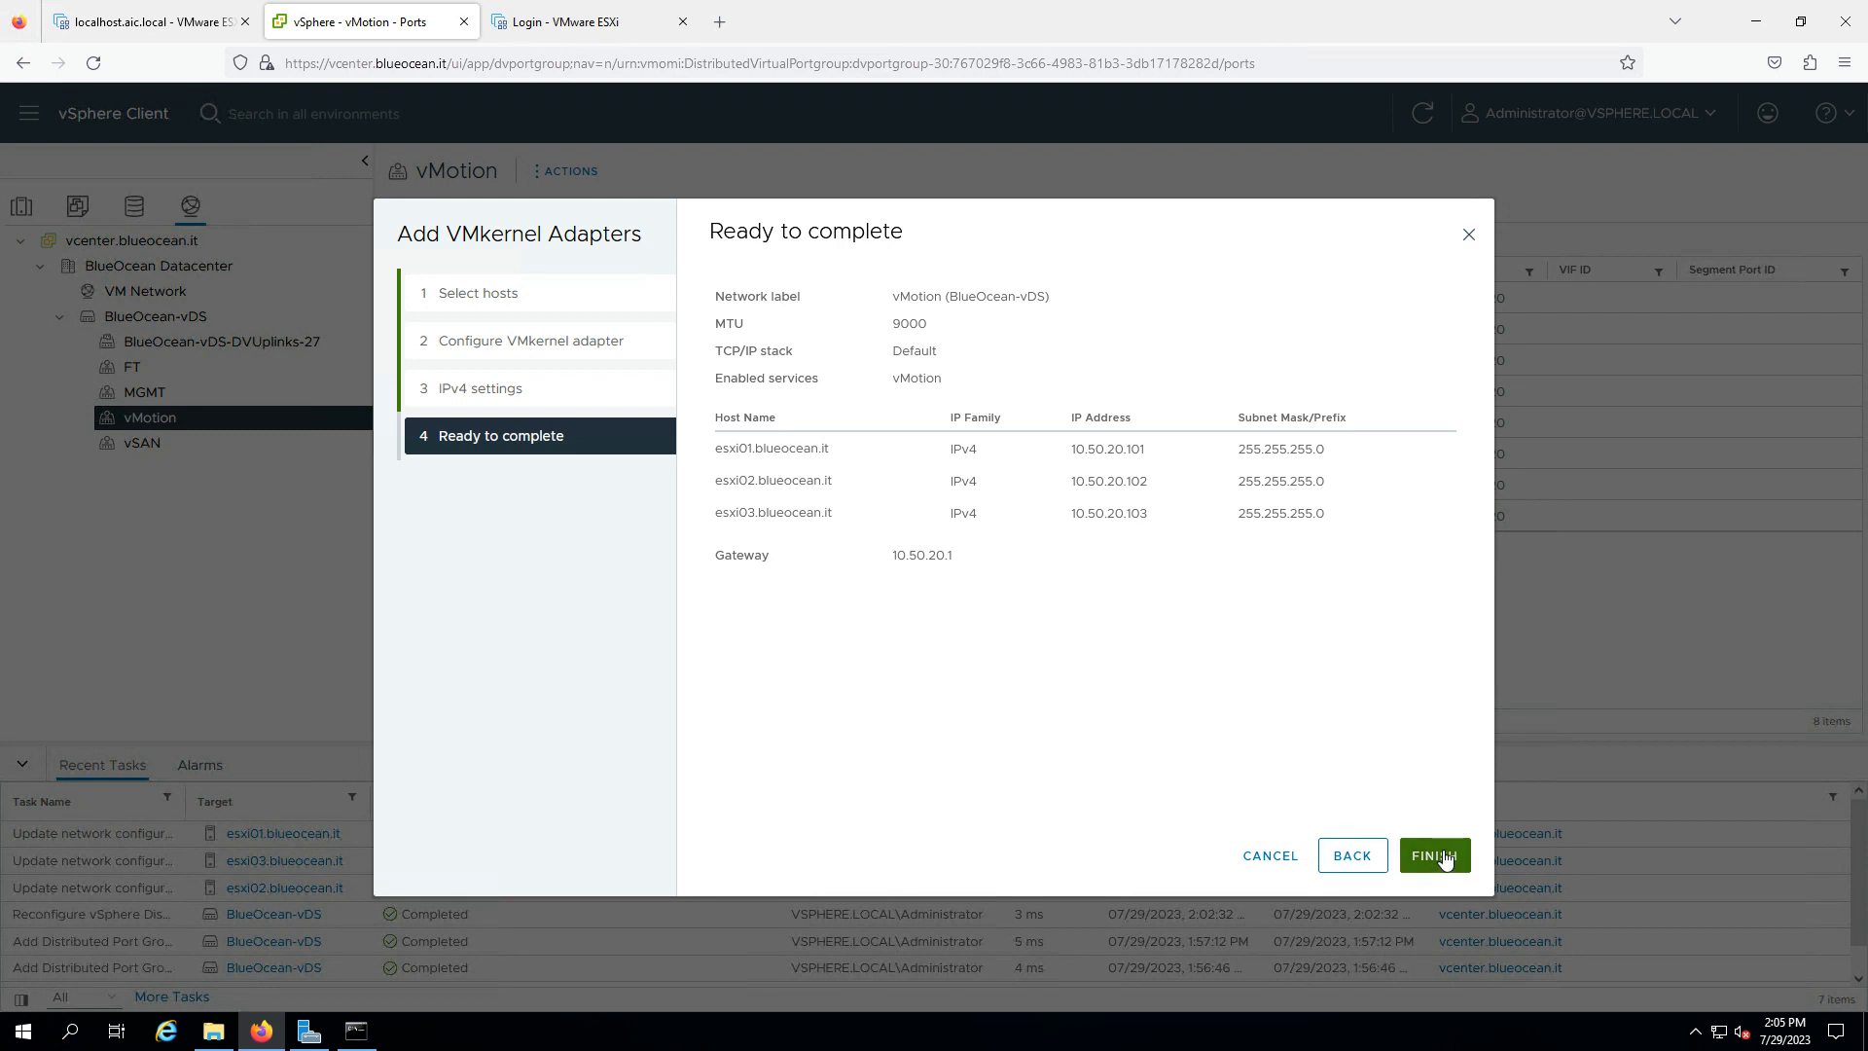
- Finish creating the vMotion adapters and list esxi03's VMkernel adapters
click(1444, 857)
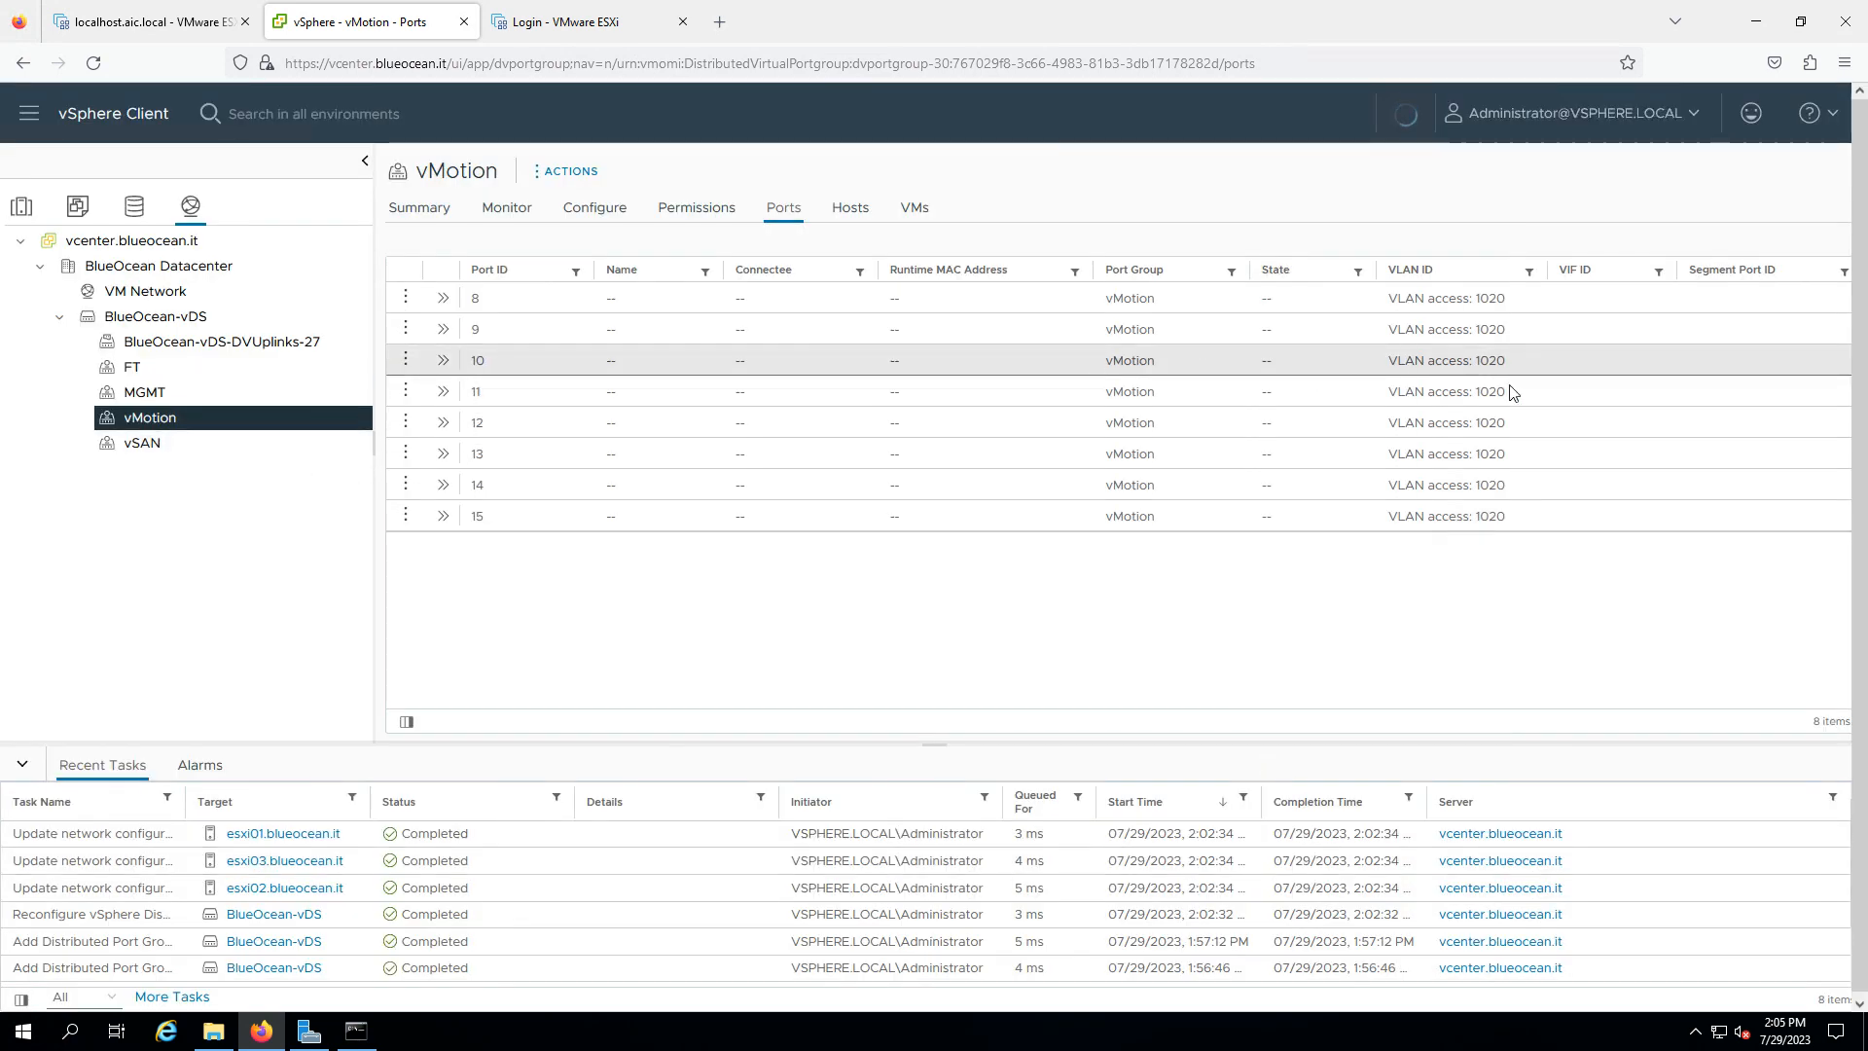
click(177, 424)
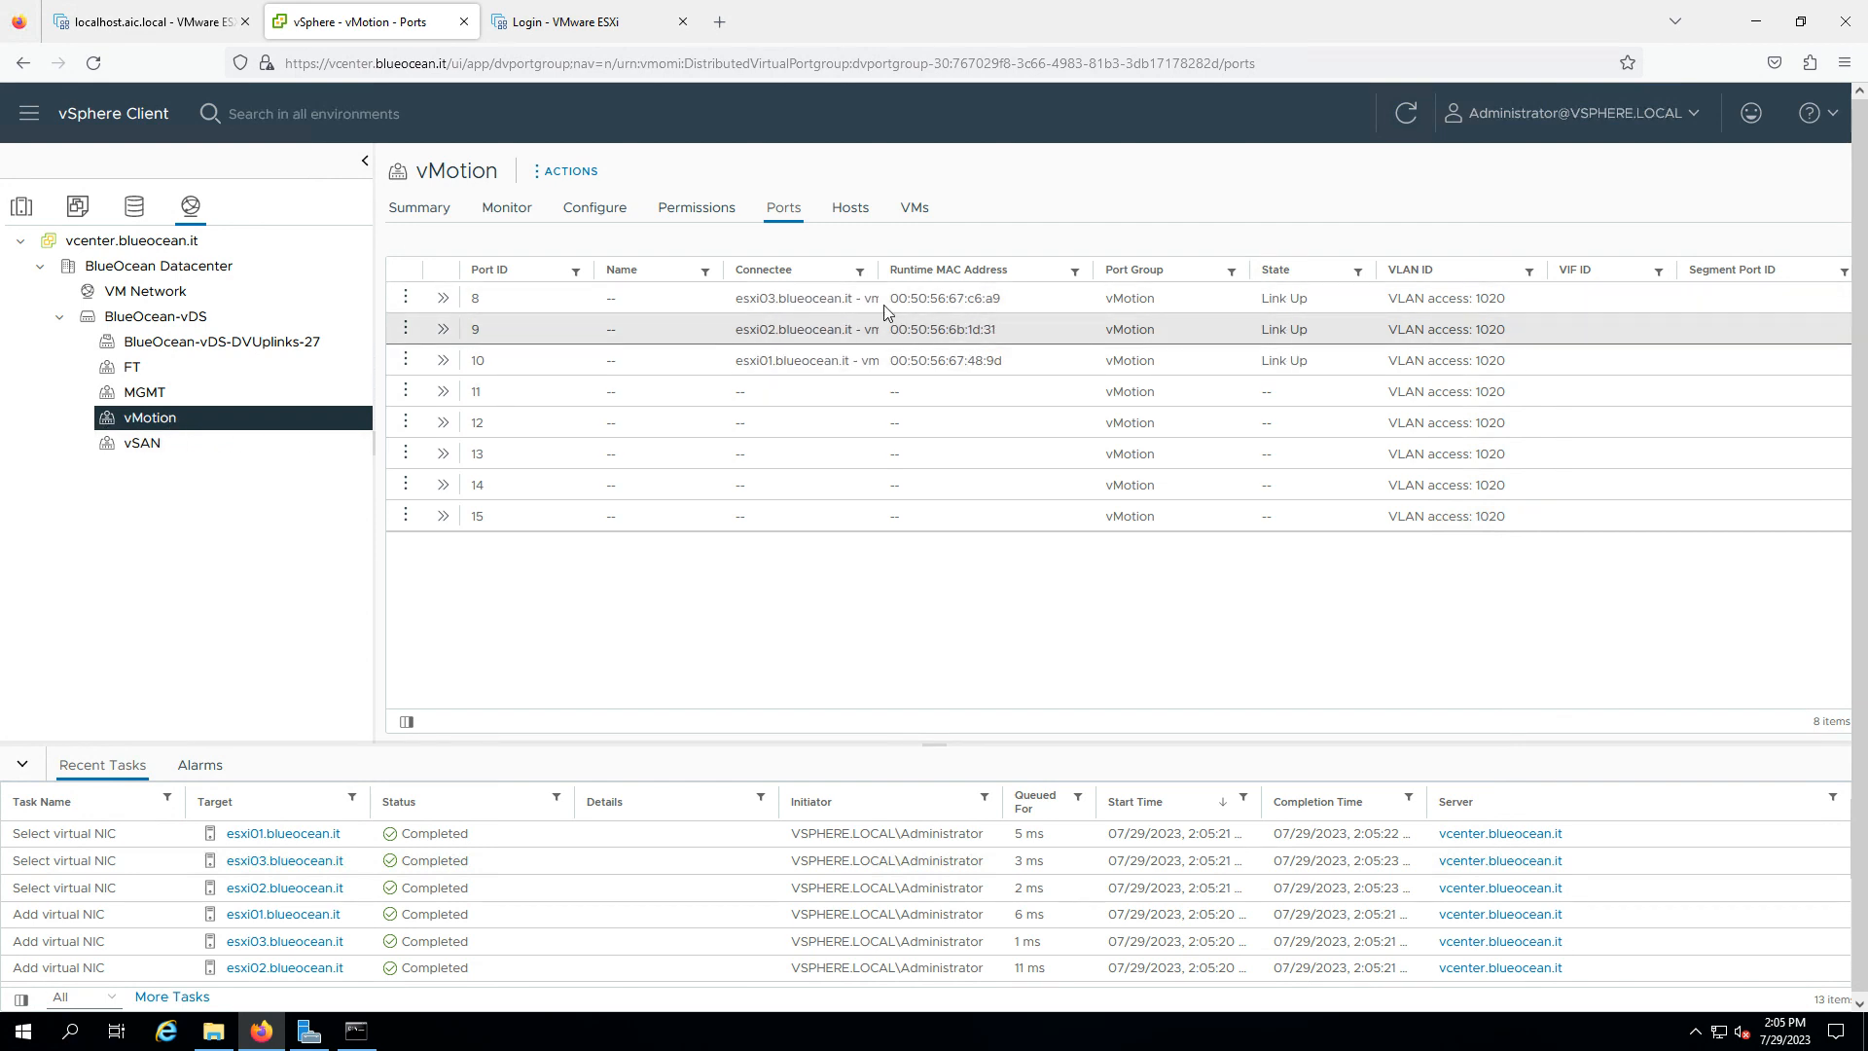
click(21, 207)
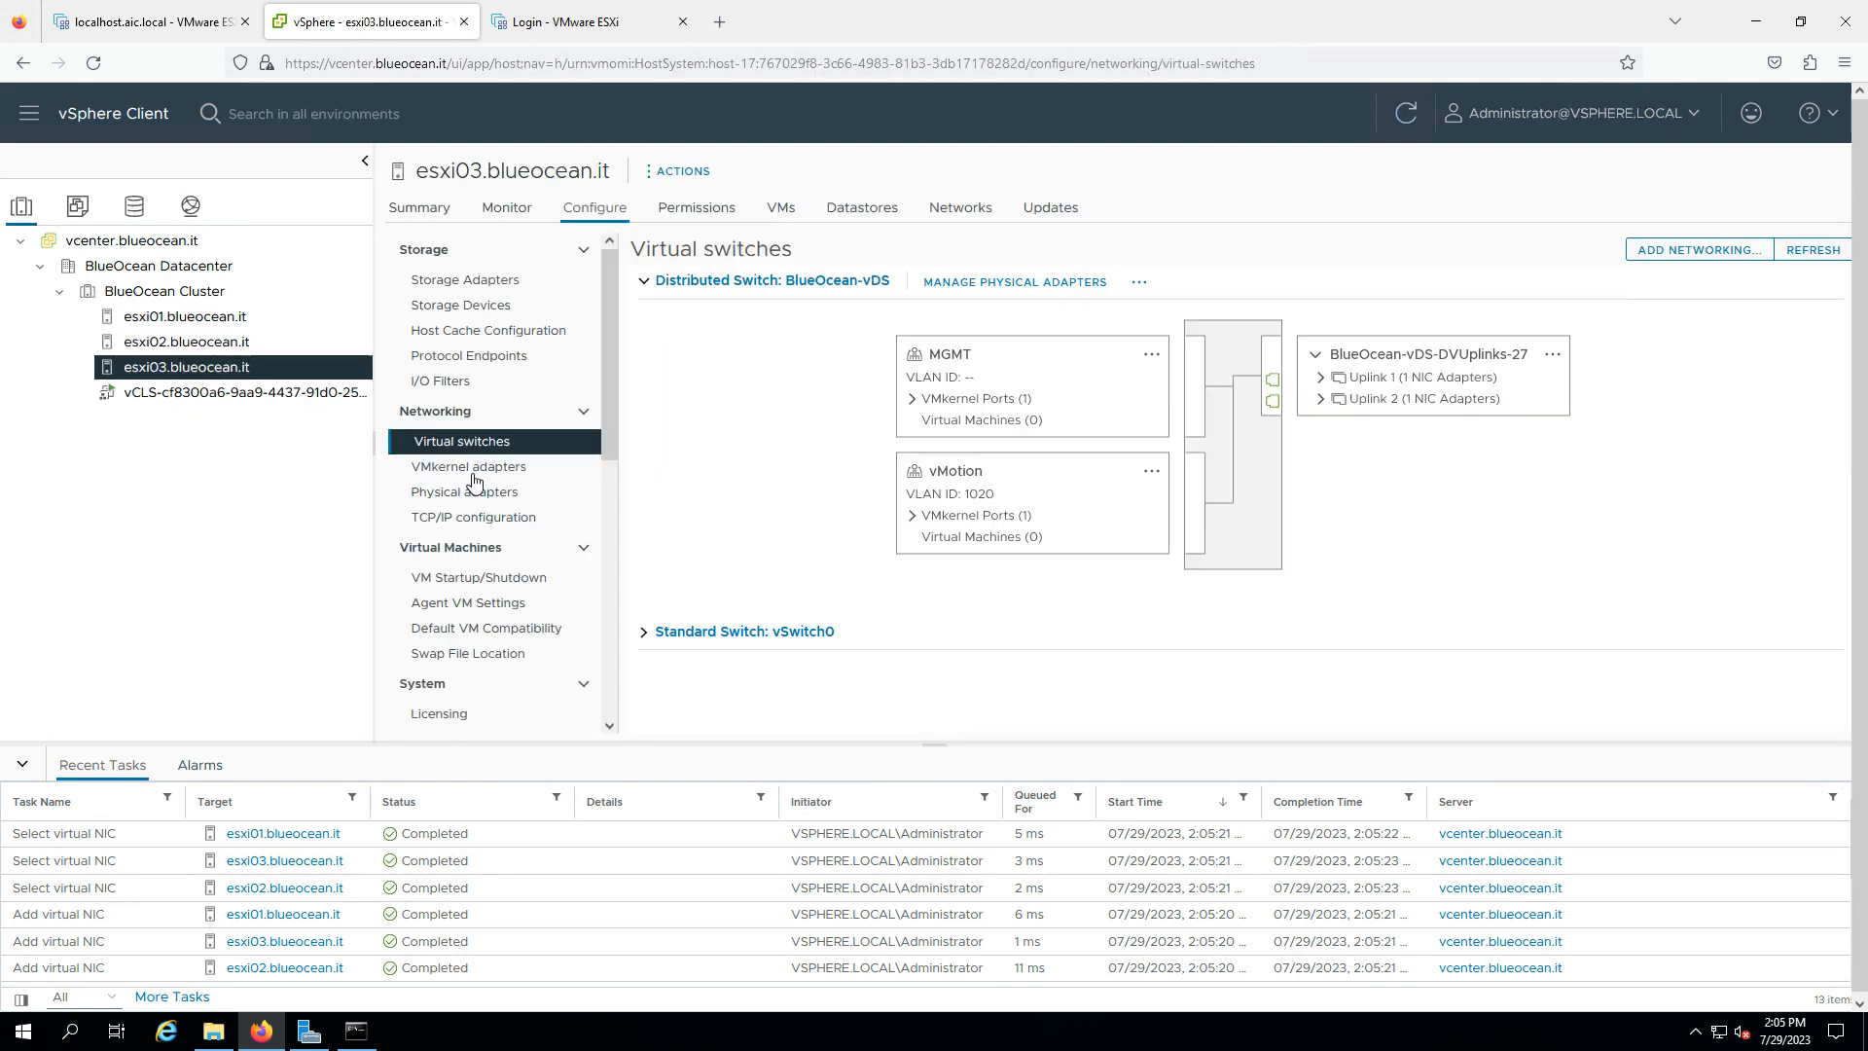
click(479, 469)
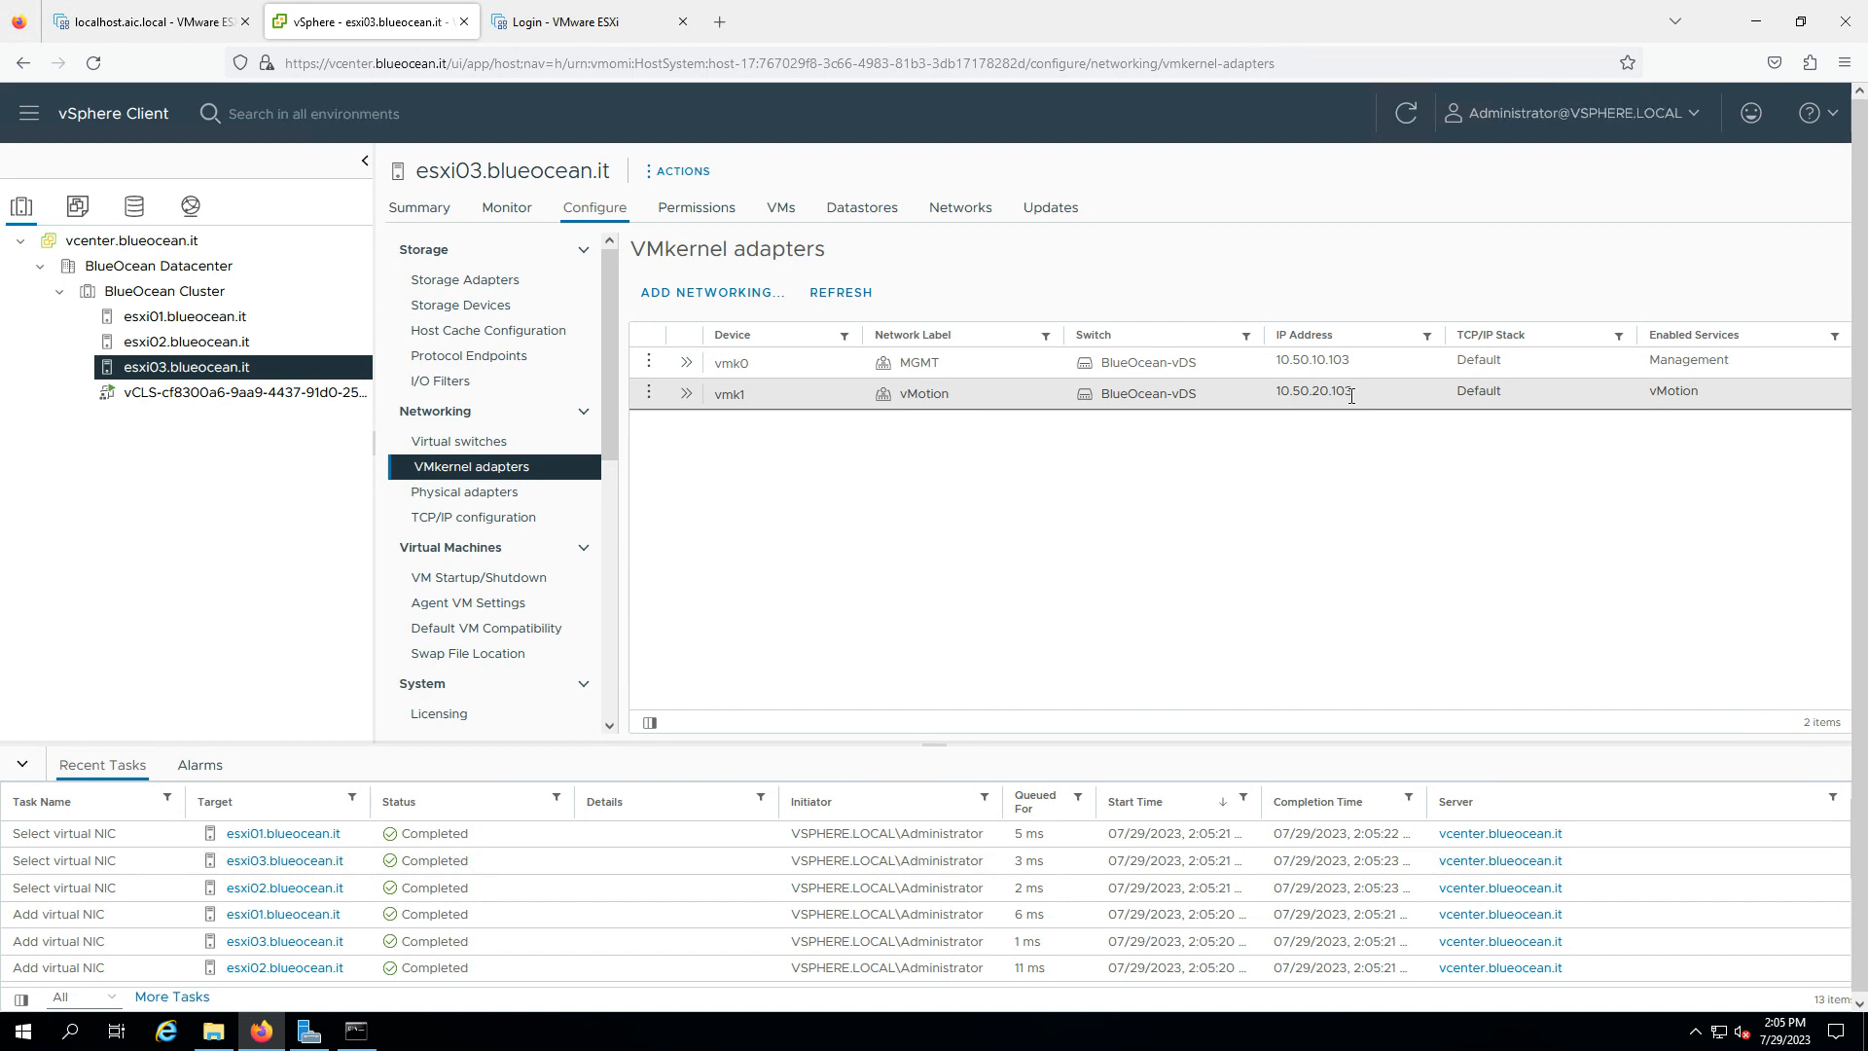
- Confirm vmk1 at 10.50.20.103 on esxi03 and 10.50.20.102 on esxi02, then return to ESXi Host Client
drag(1354, 394, 1307, 394)
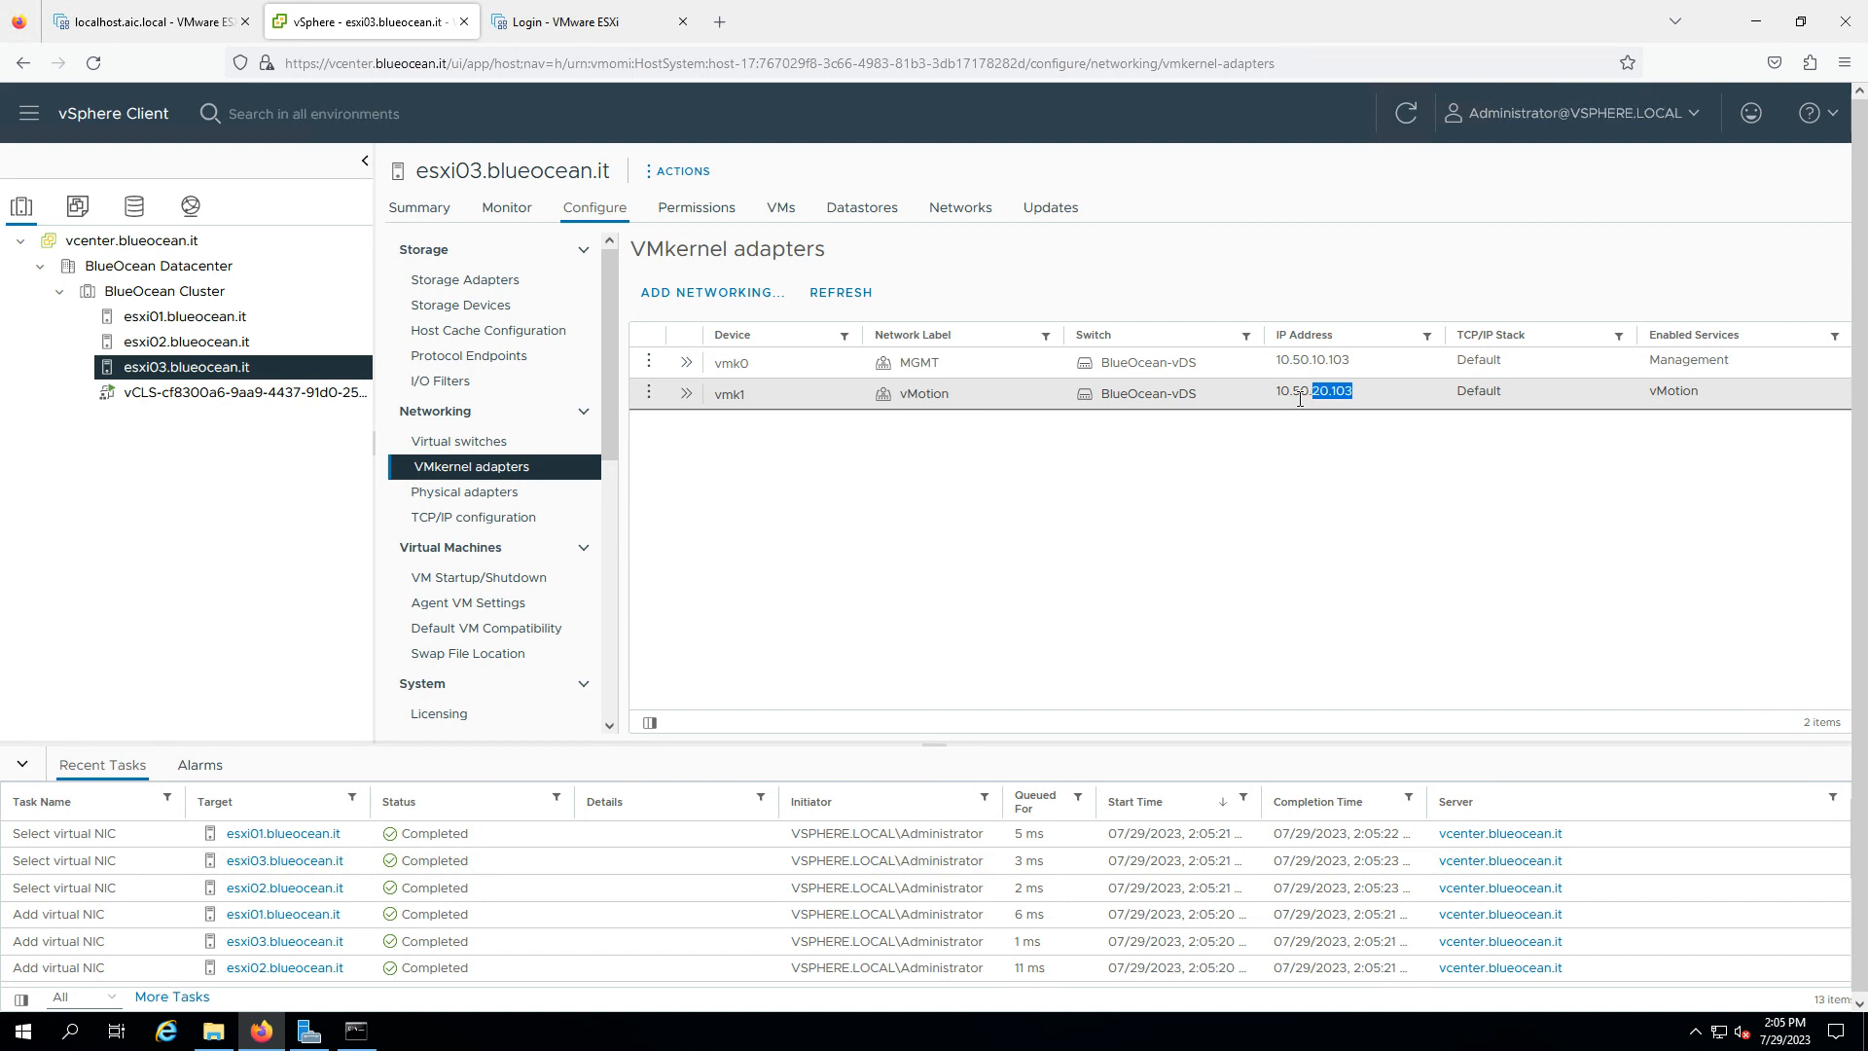
click(255, 347)
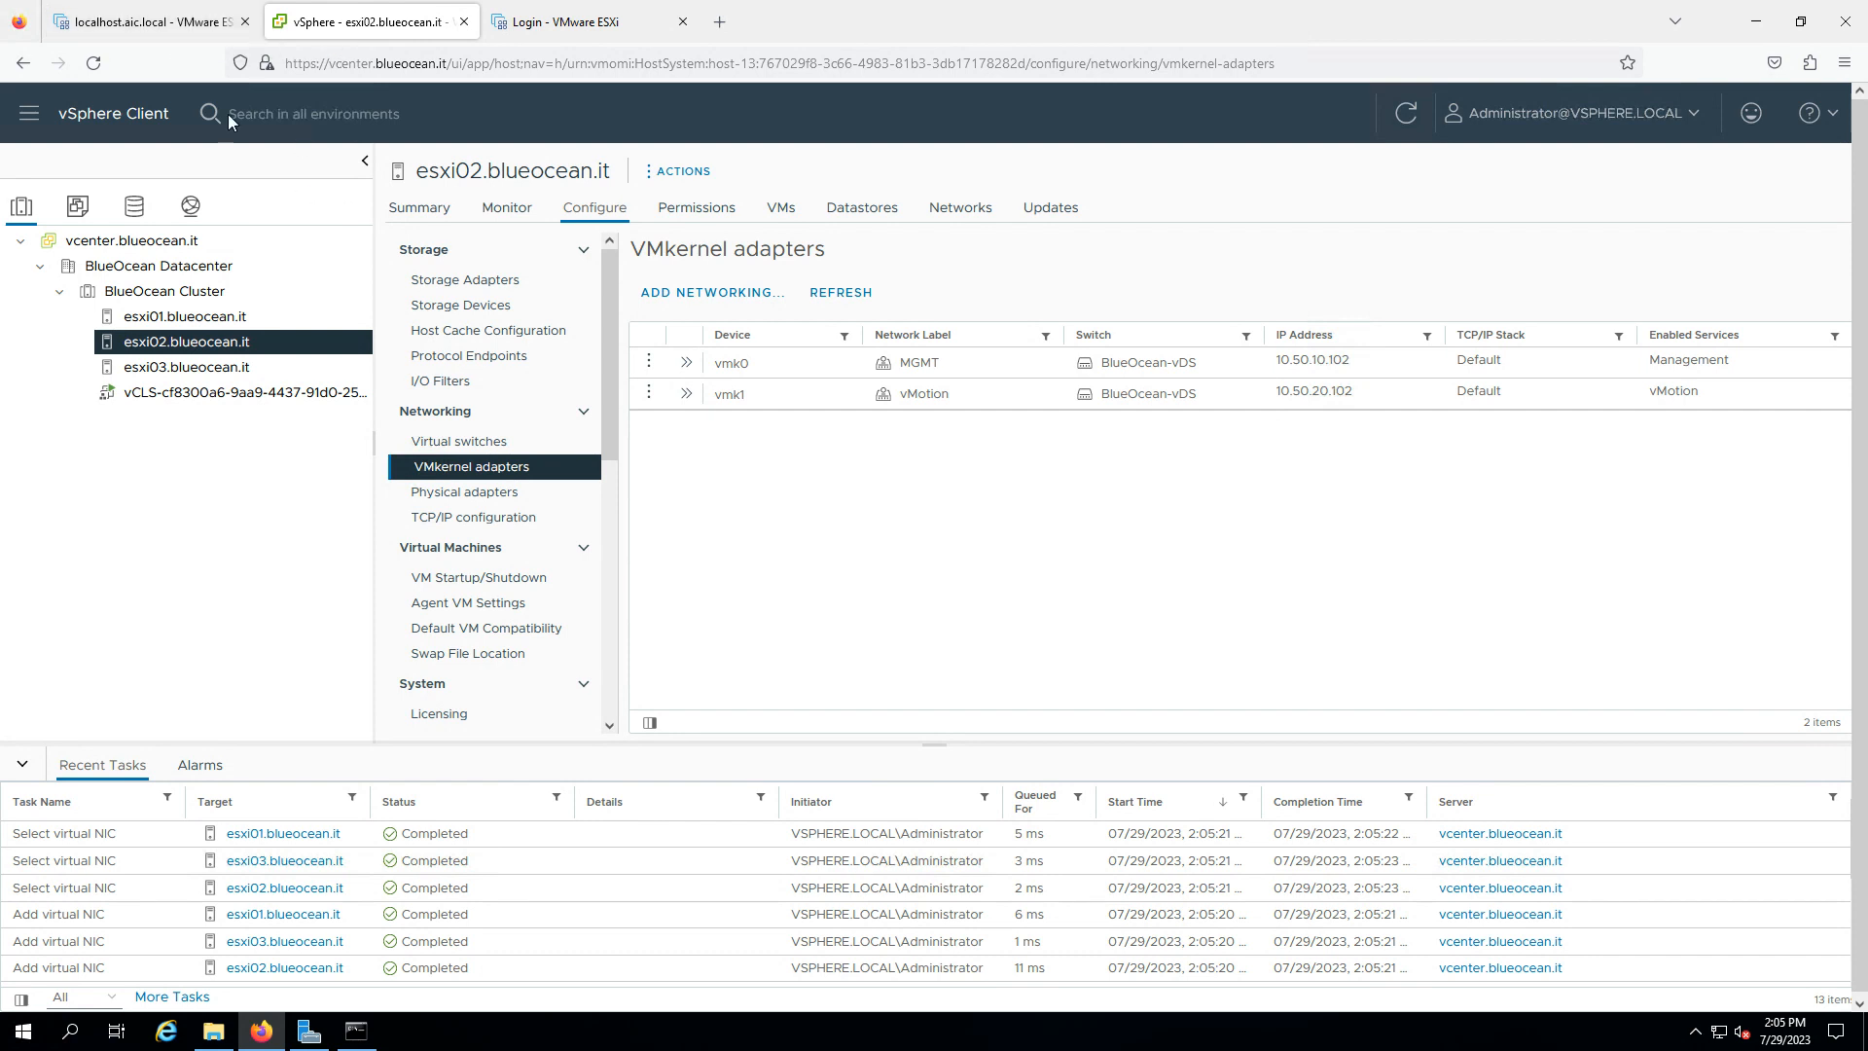
click(145, 33)
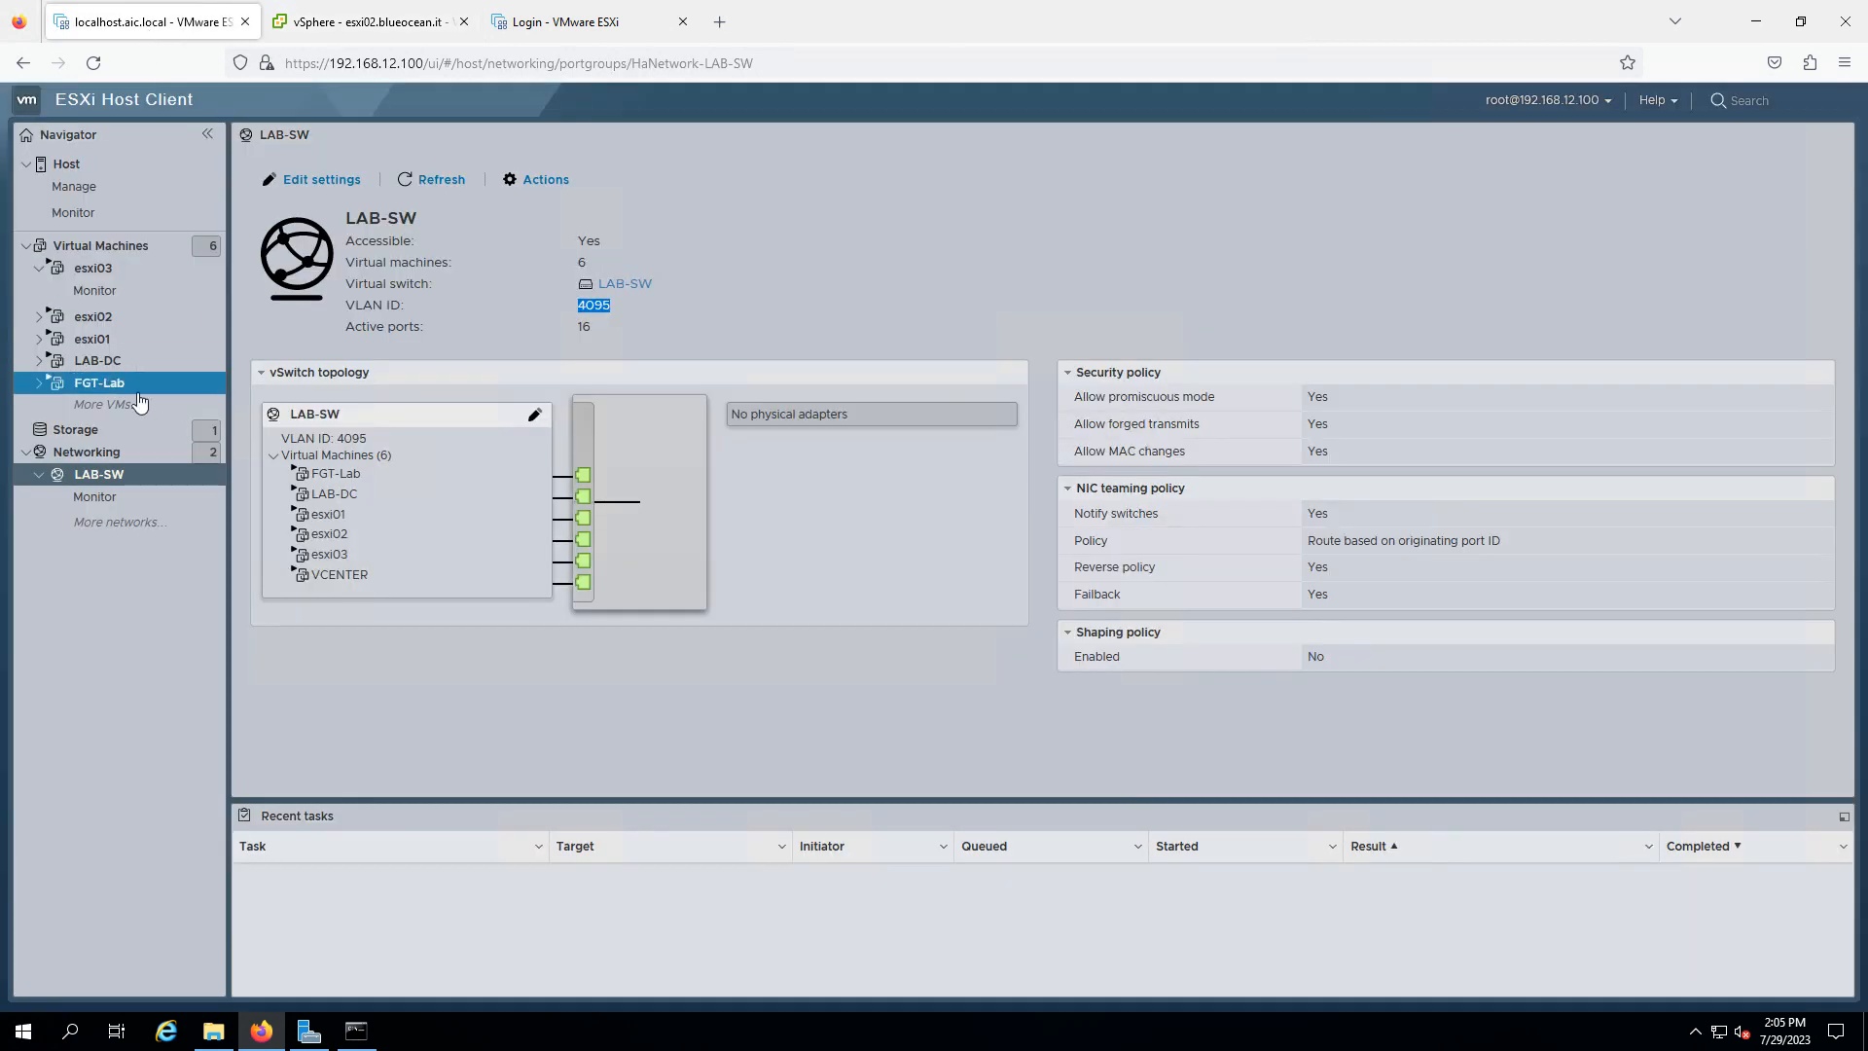
- Open FGT-Lab's summary showing its IPs including 192.168.12.108, then a new browser tab
click(98, 368)
click(101, 384)
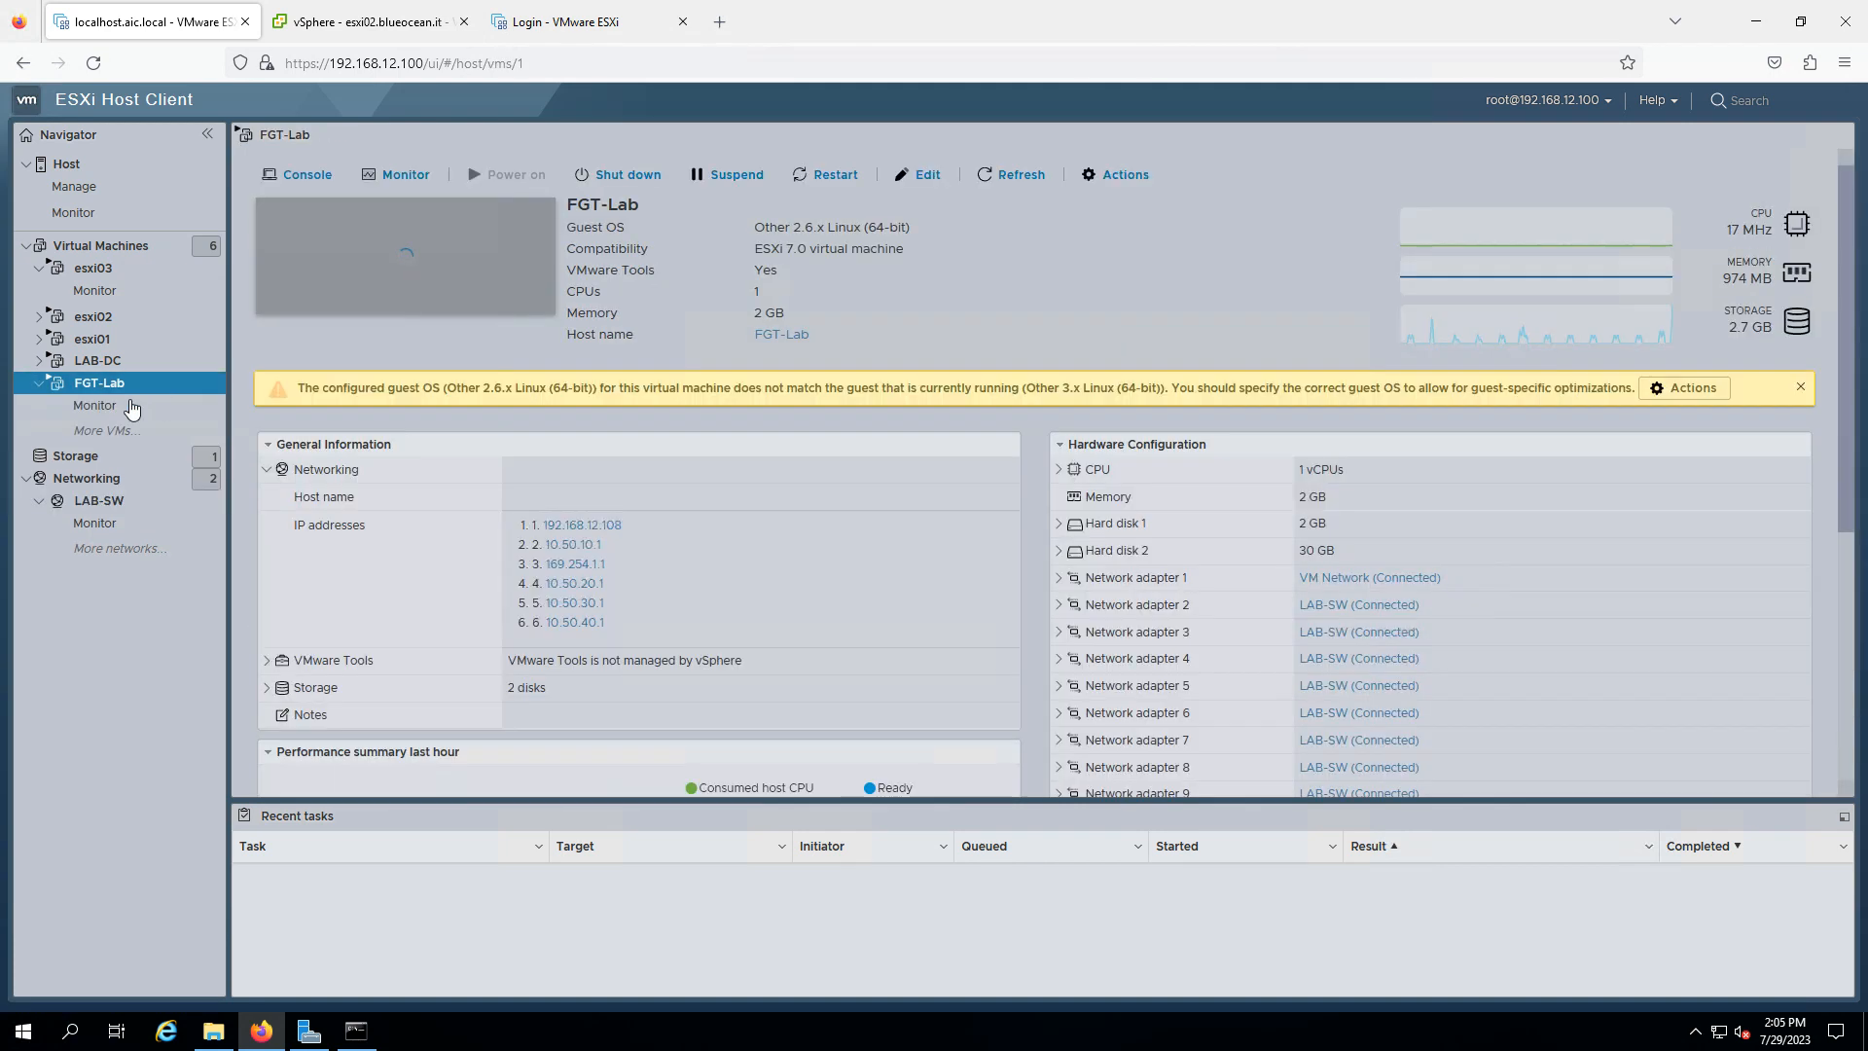
click(129, 405)
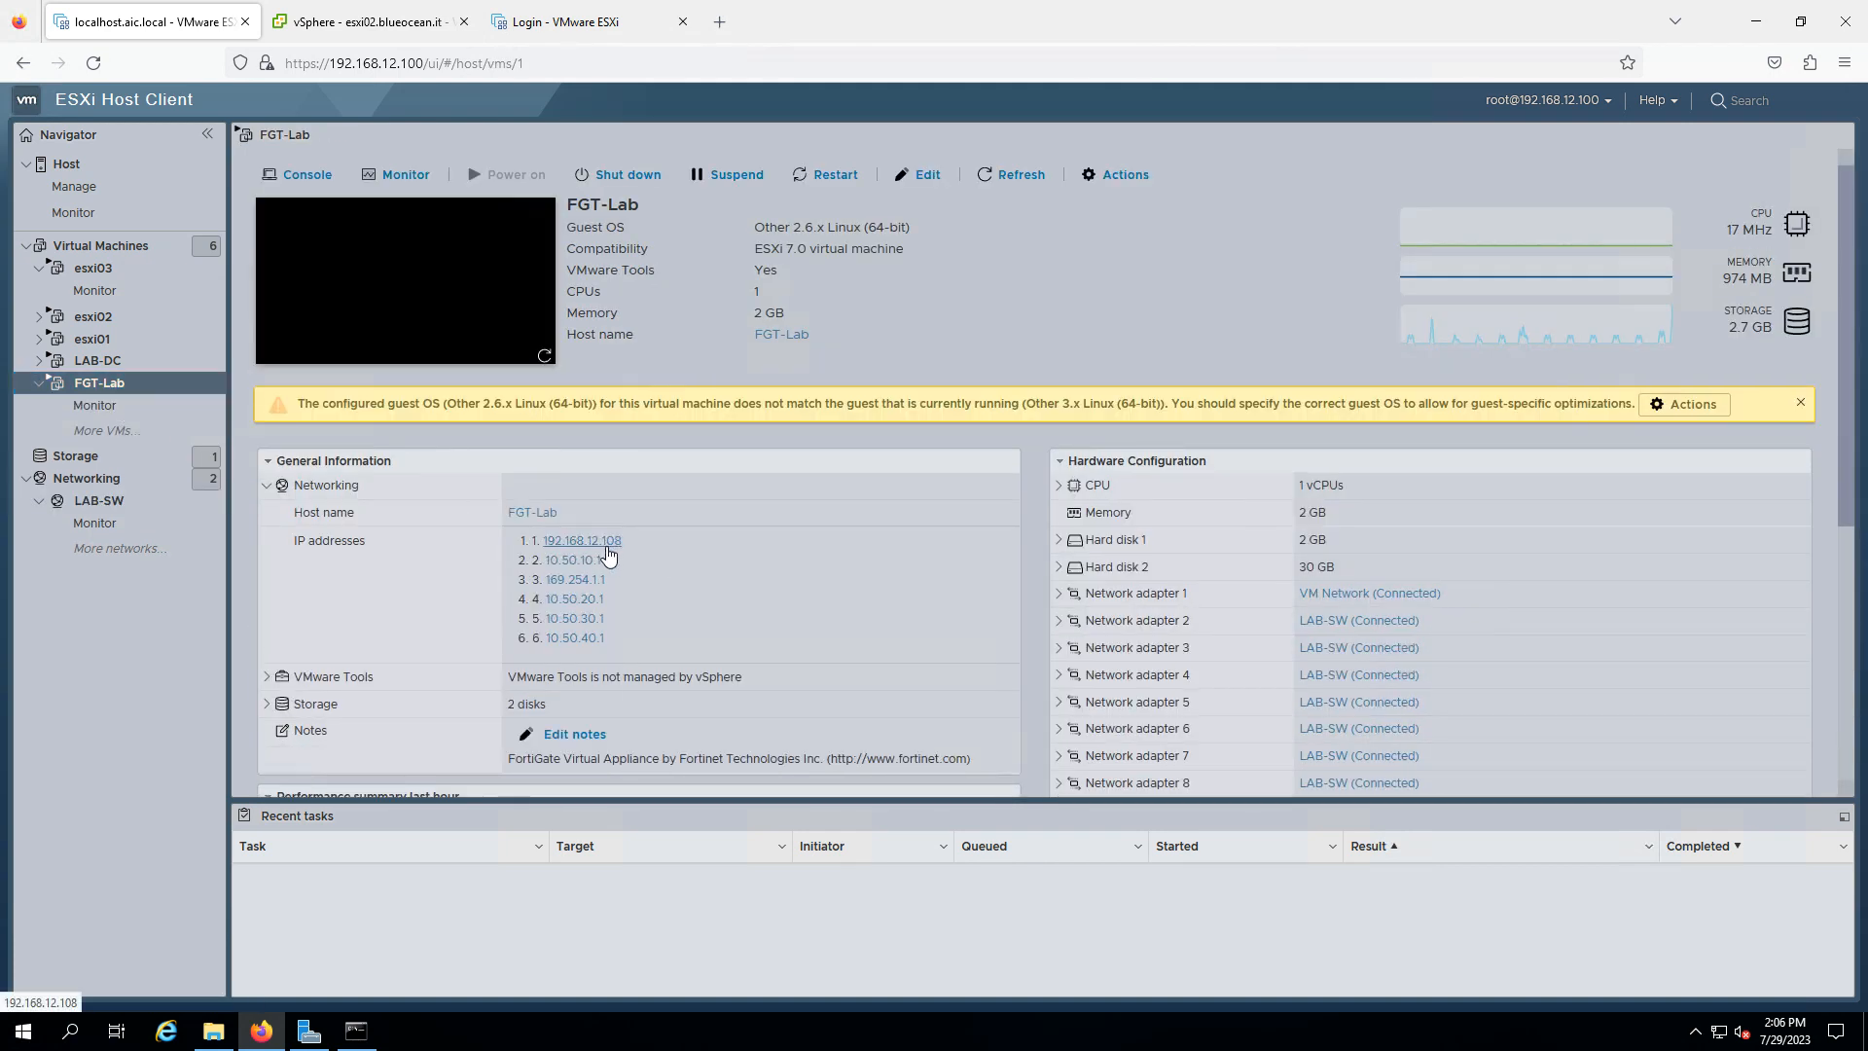
click(721, 22)
- Sign in to the FortiGate at 192.168.12.108 with the admin account and decline saving the login
text(192.168)
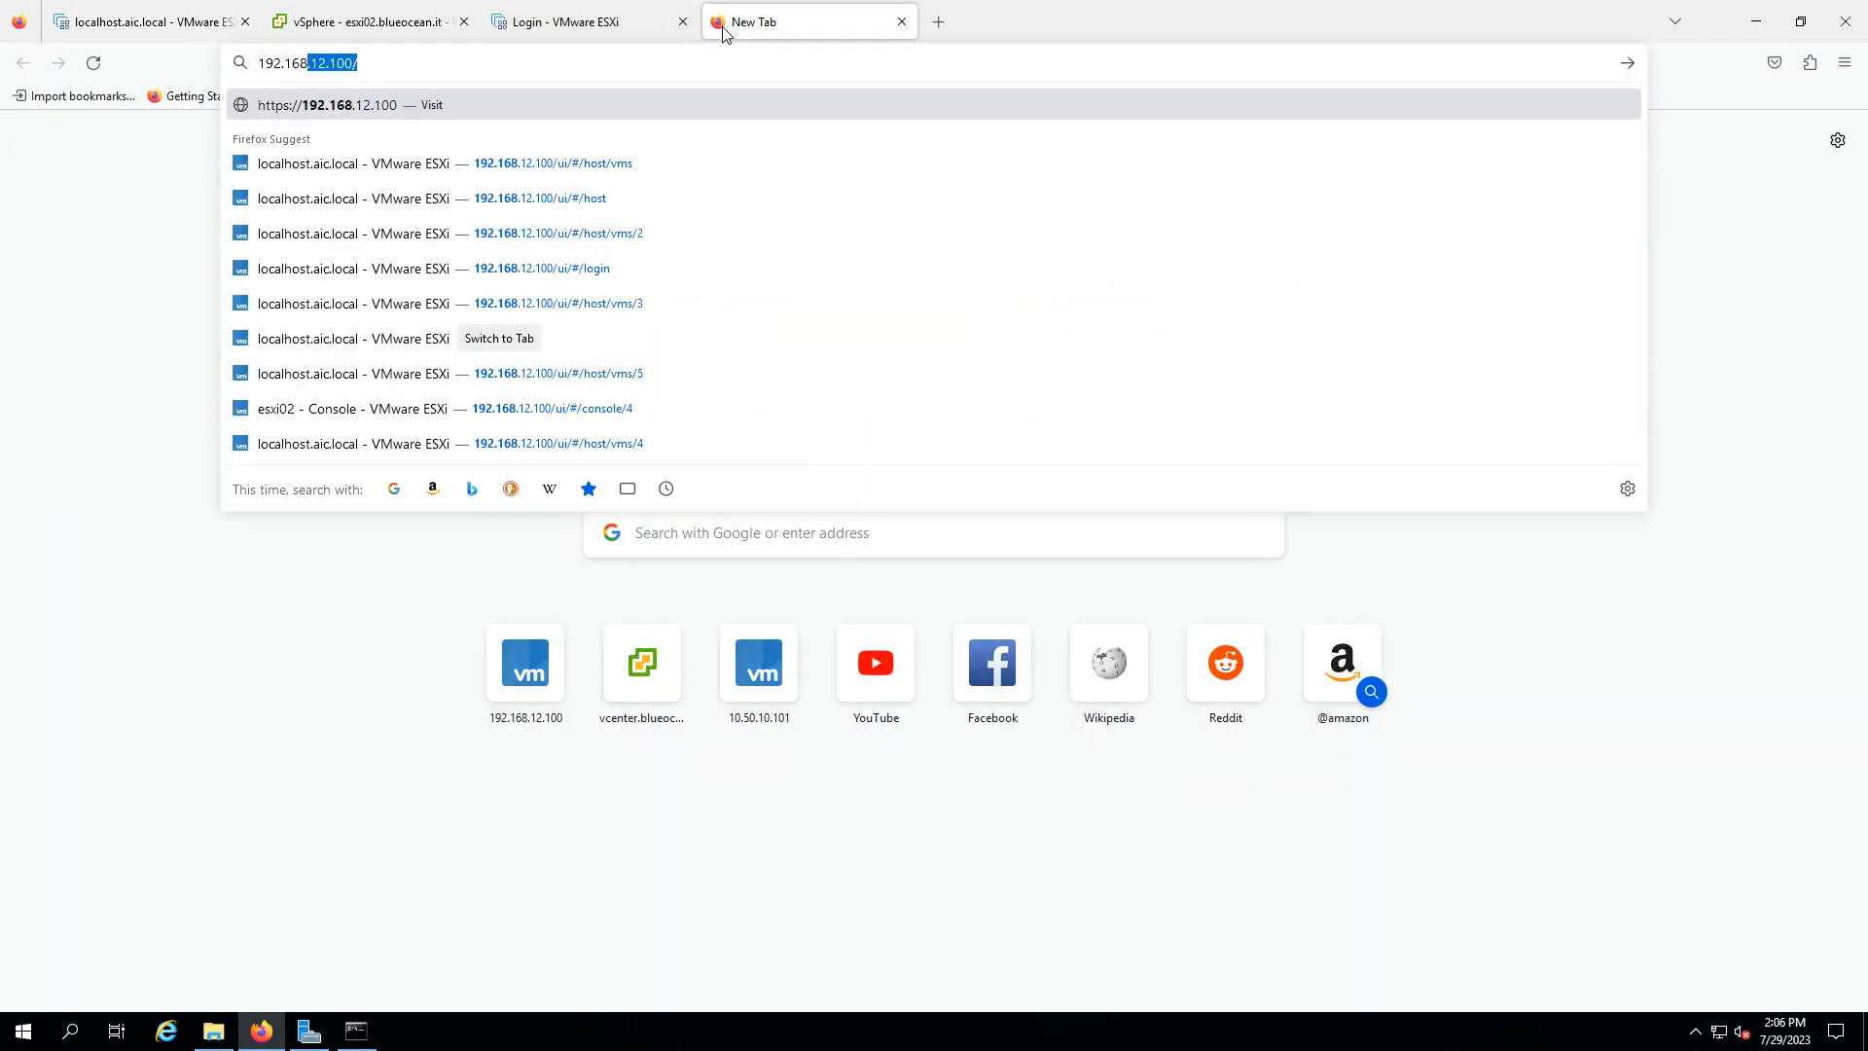
text(.12.108)
key(Return)
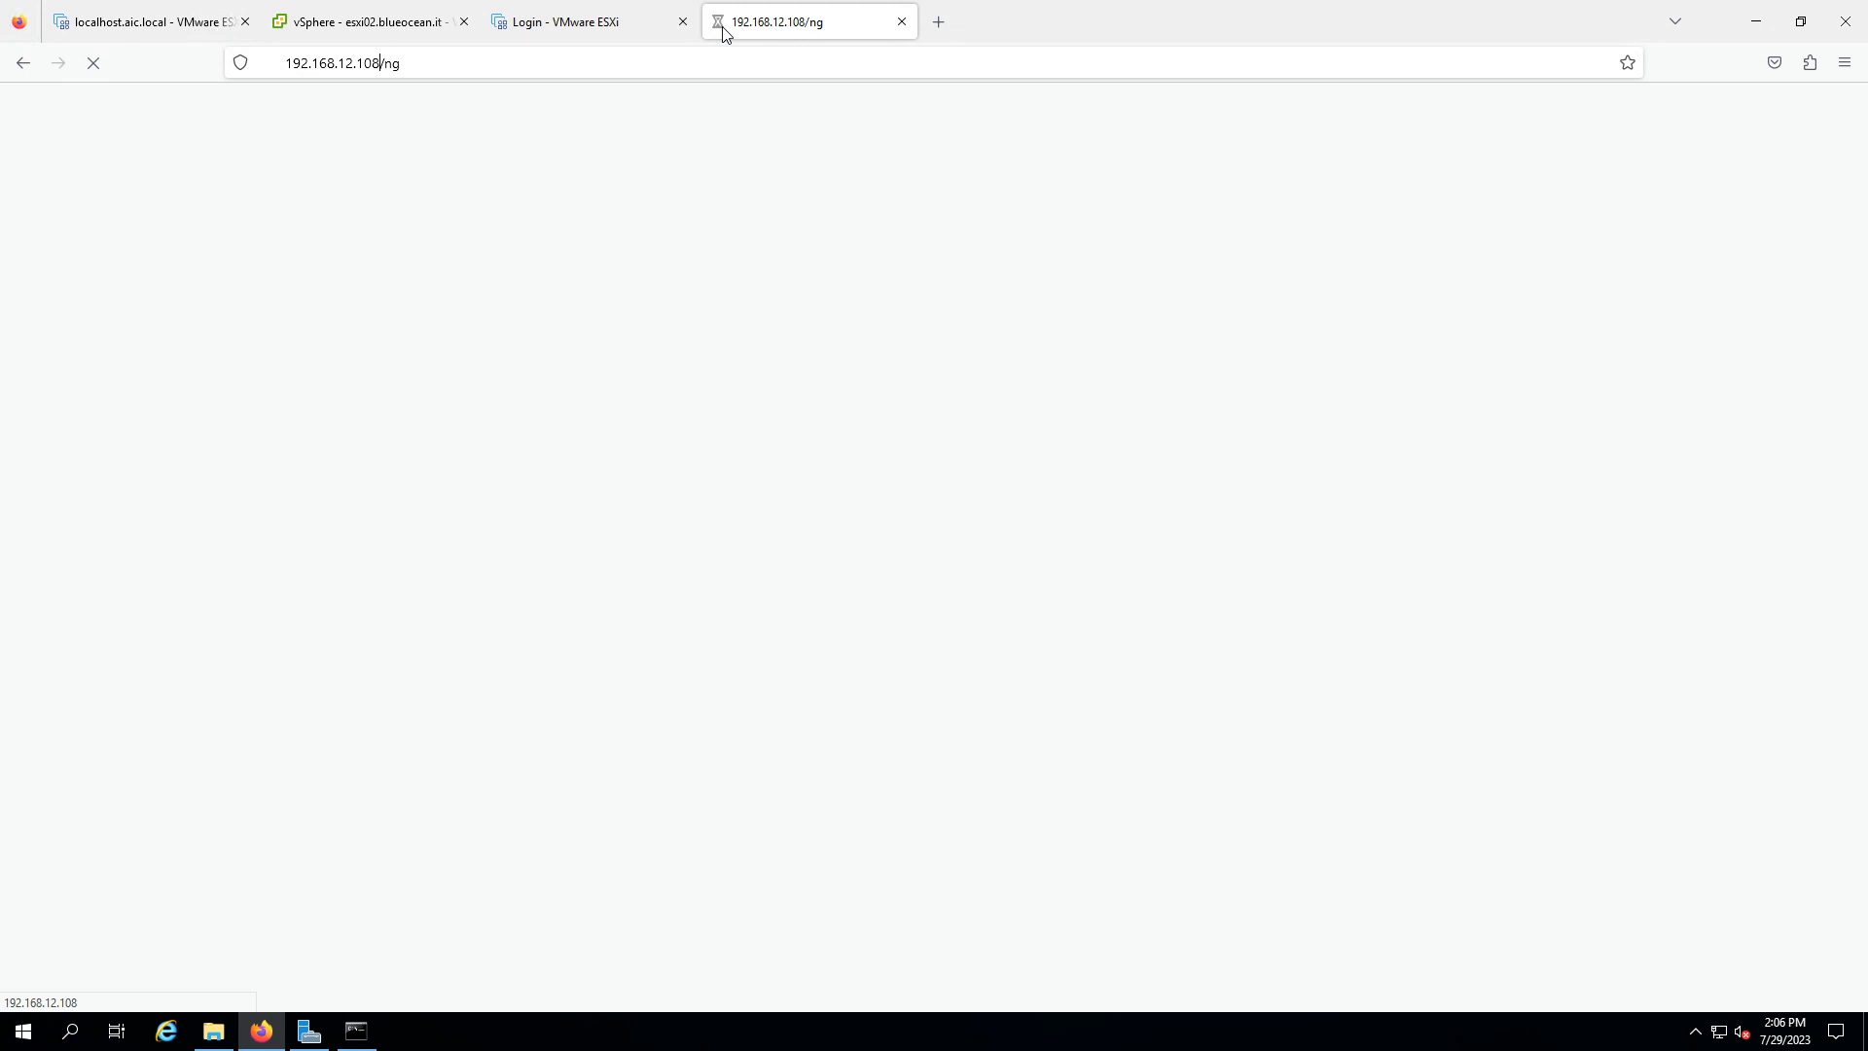
text(admin)
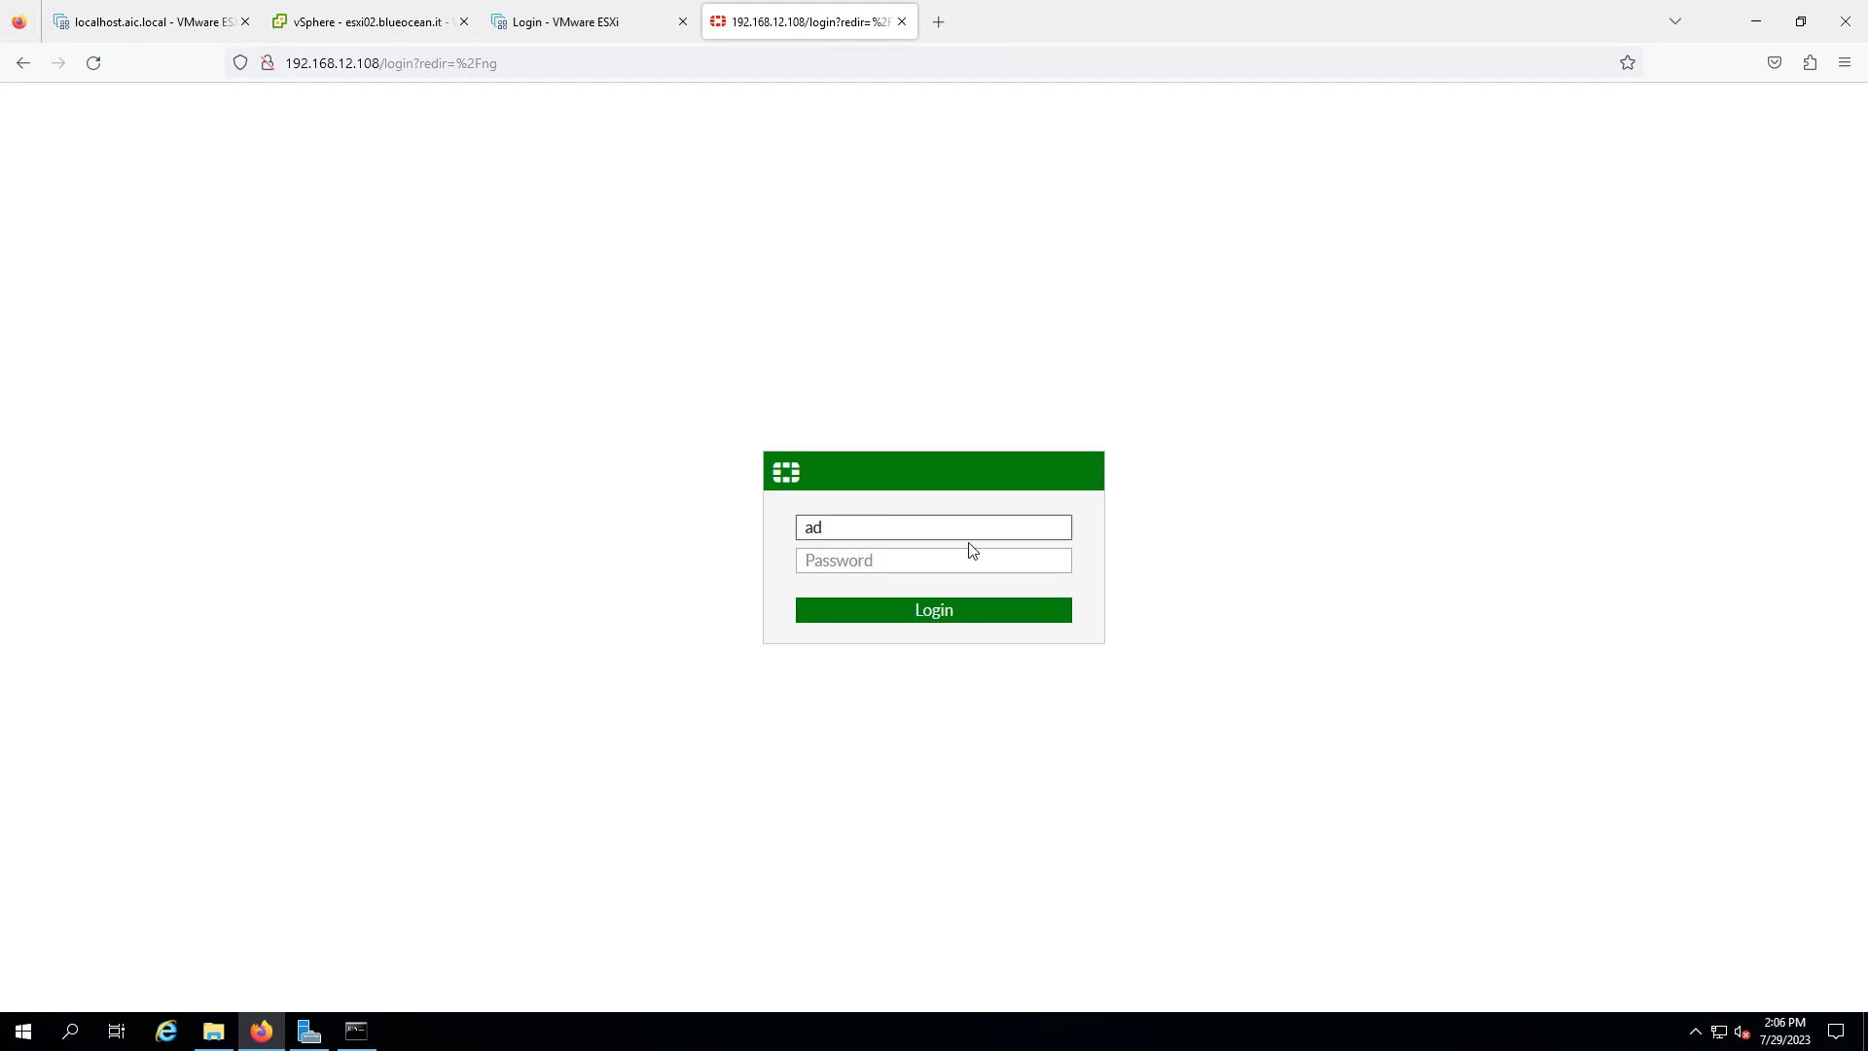
key(Tab)
text(admin)
key(Return)
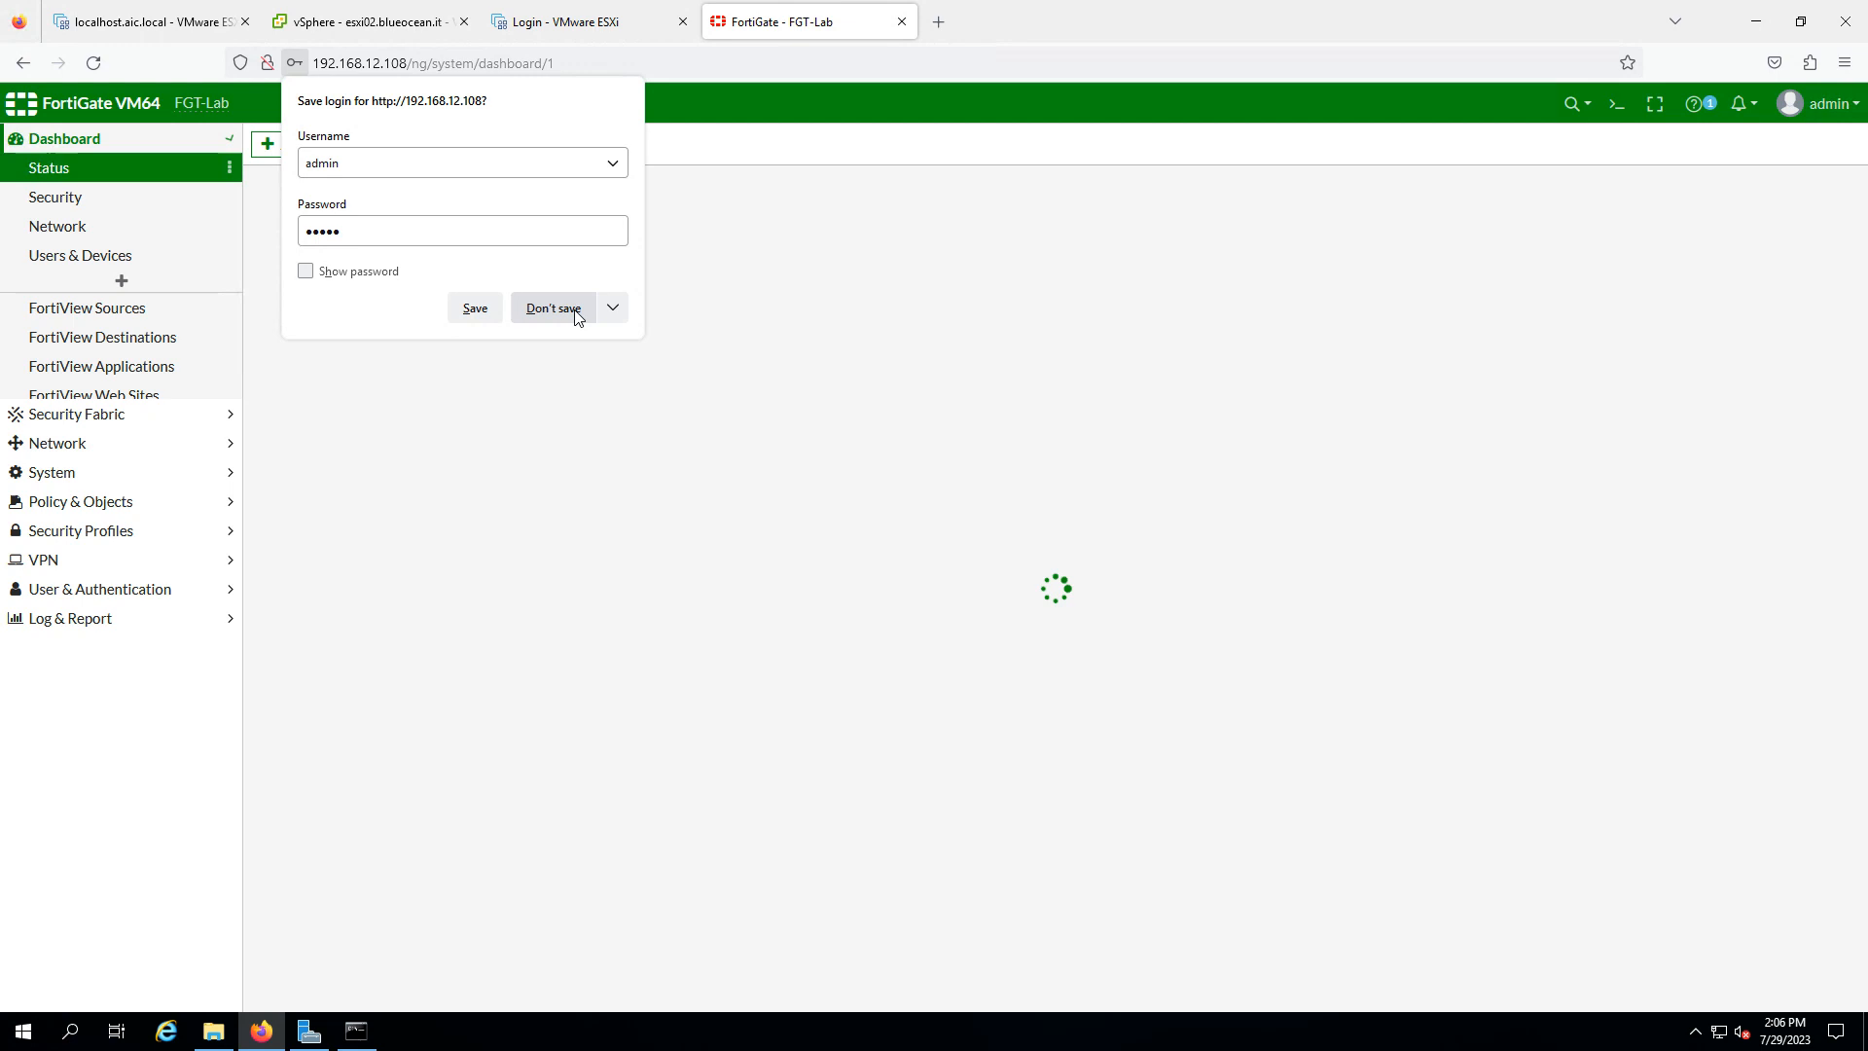
click(570, 309)
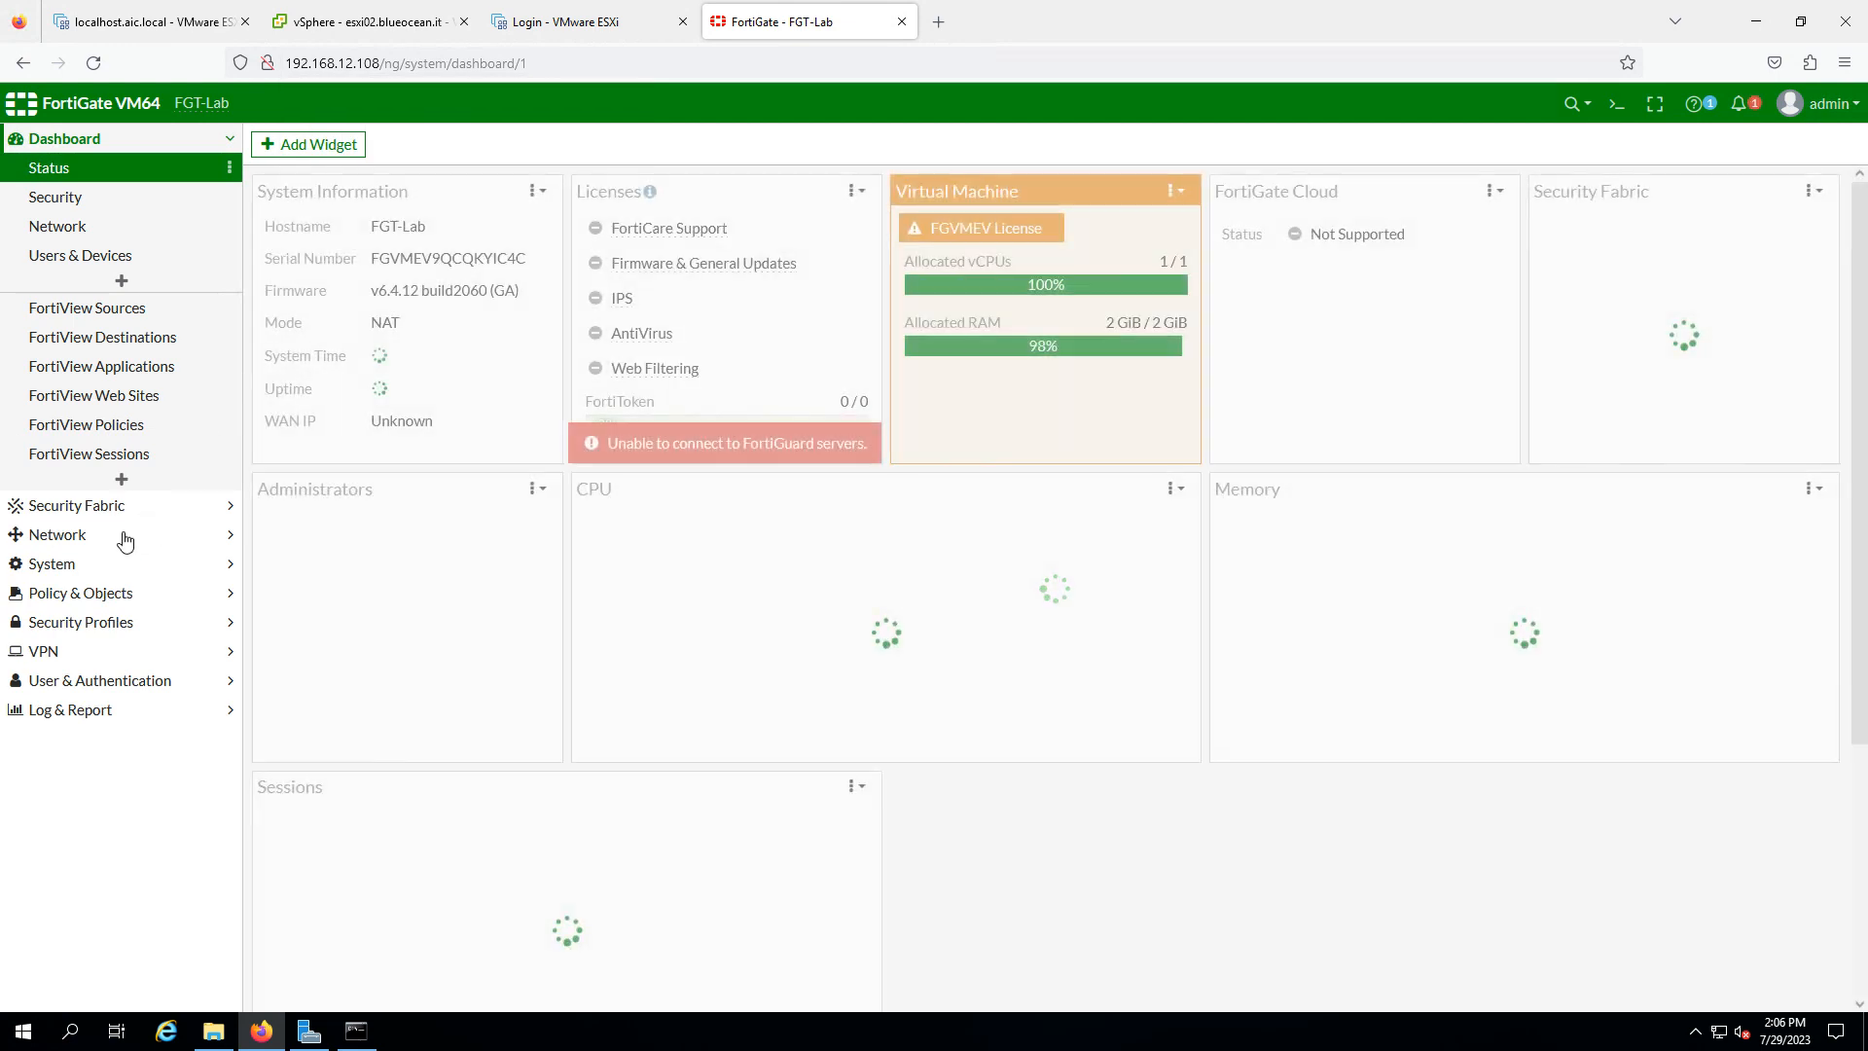
- Show Network > Interfaces with port3's FT, vMotion and vSAN VLAN subinterfaces
click(167, 537)
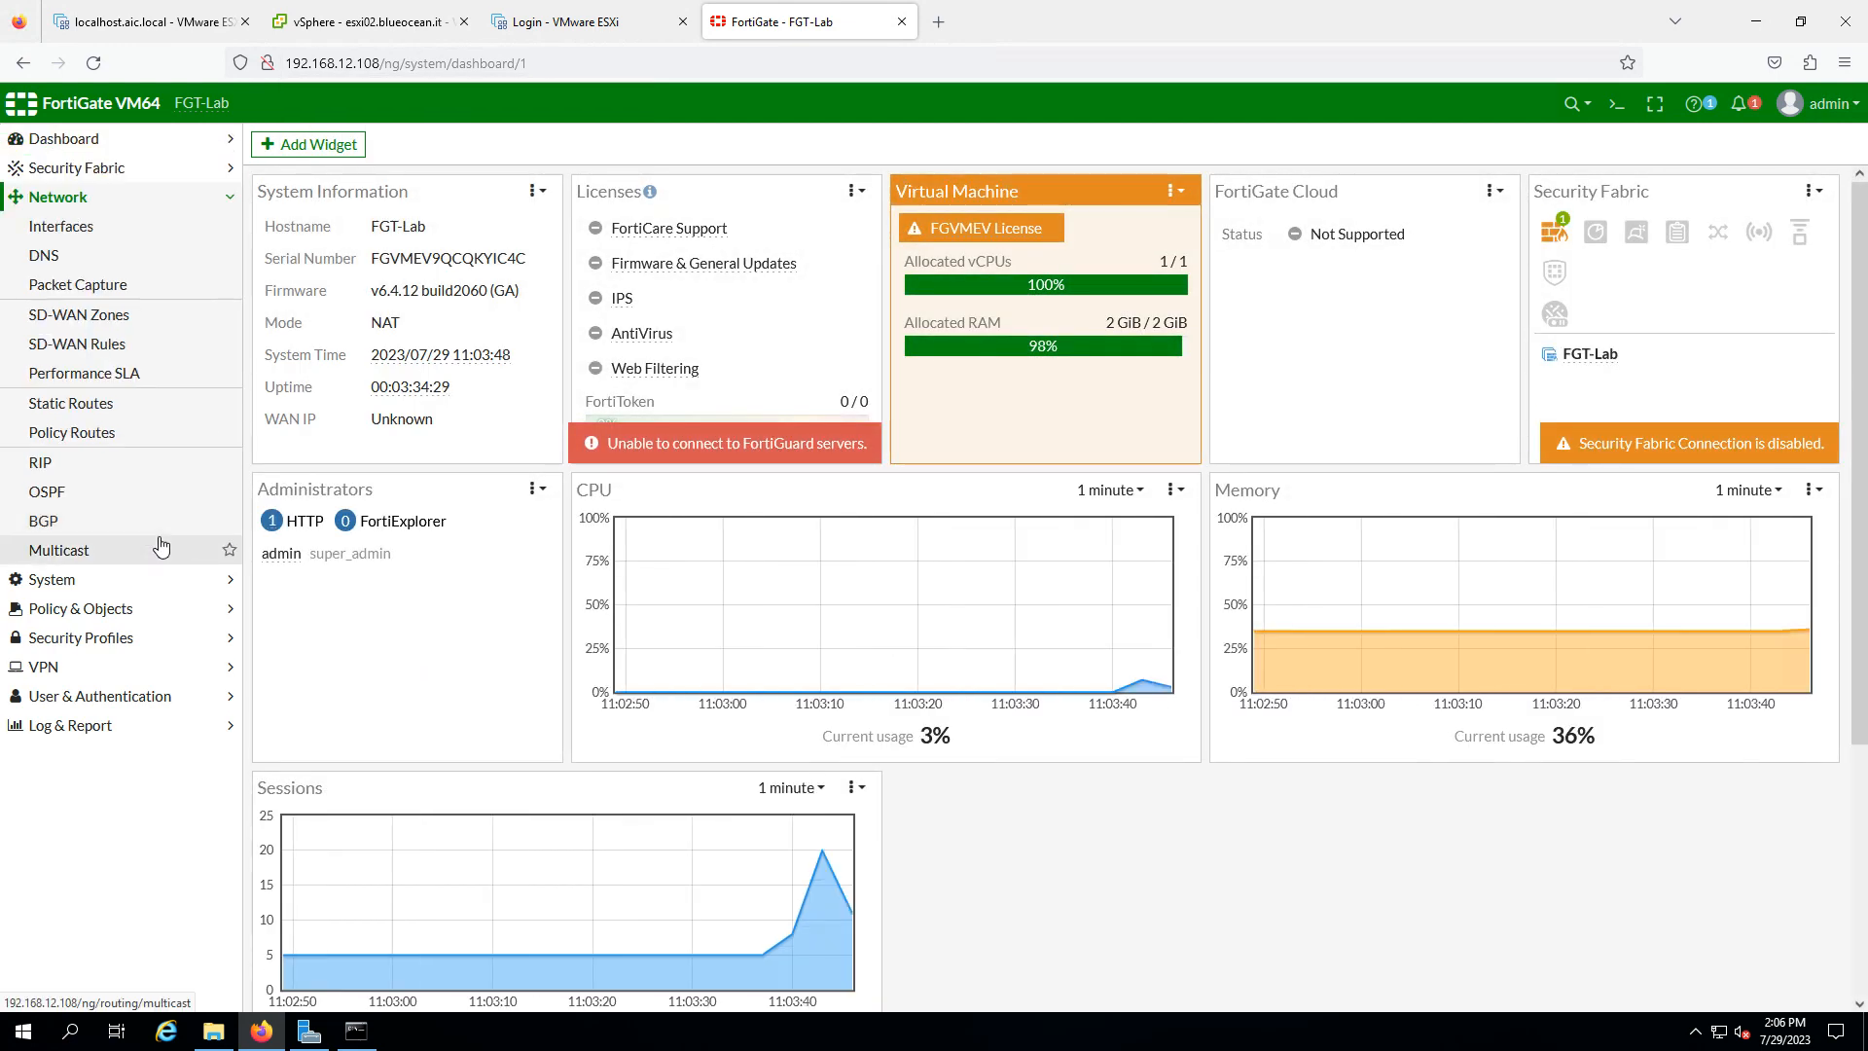
click(161, 548)
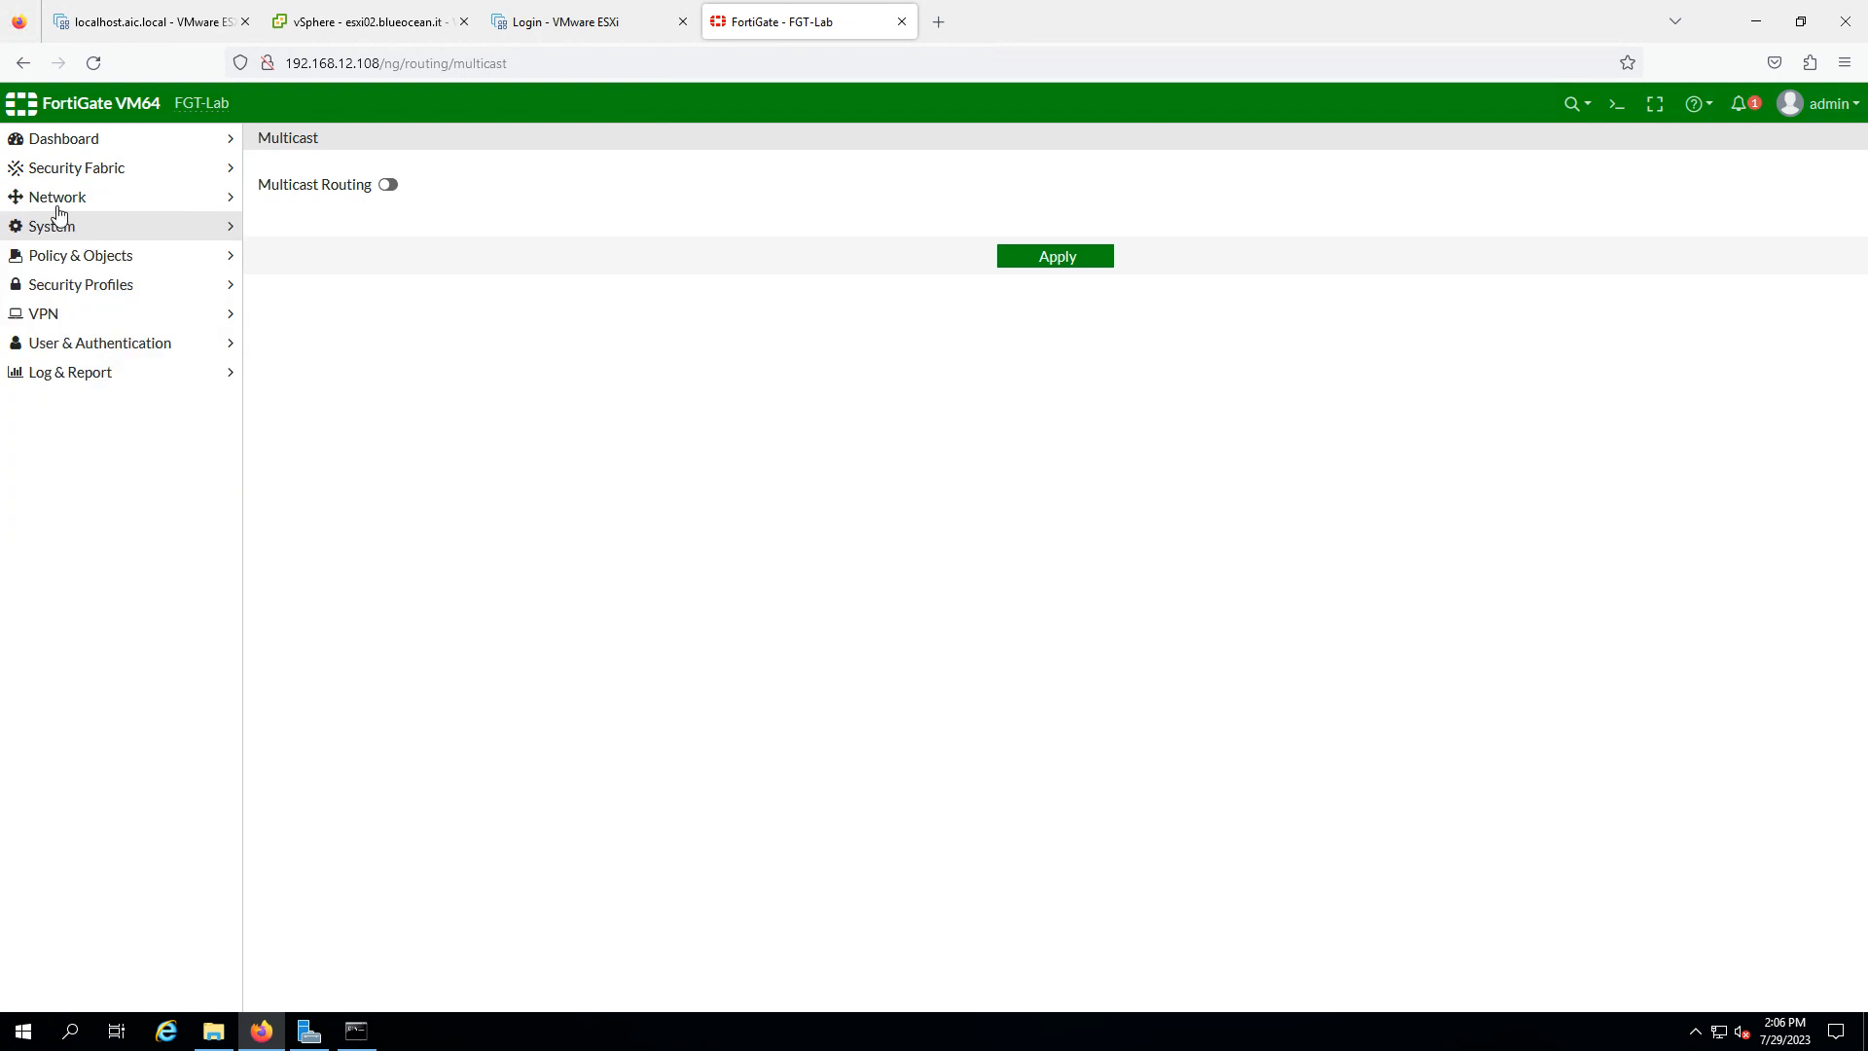
click(58, 204)
click(76, 228)
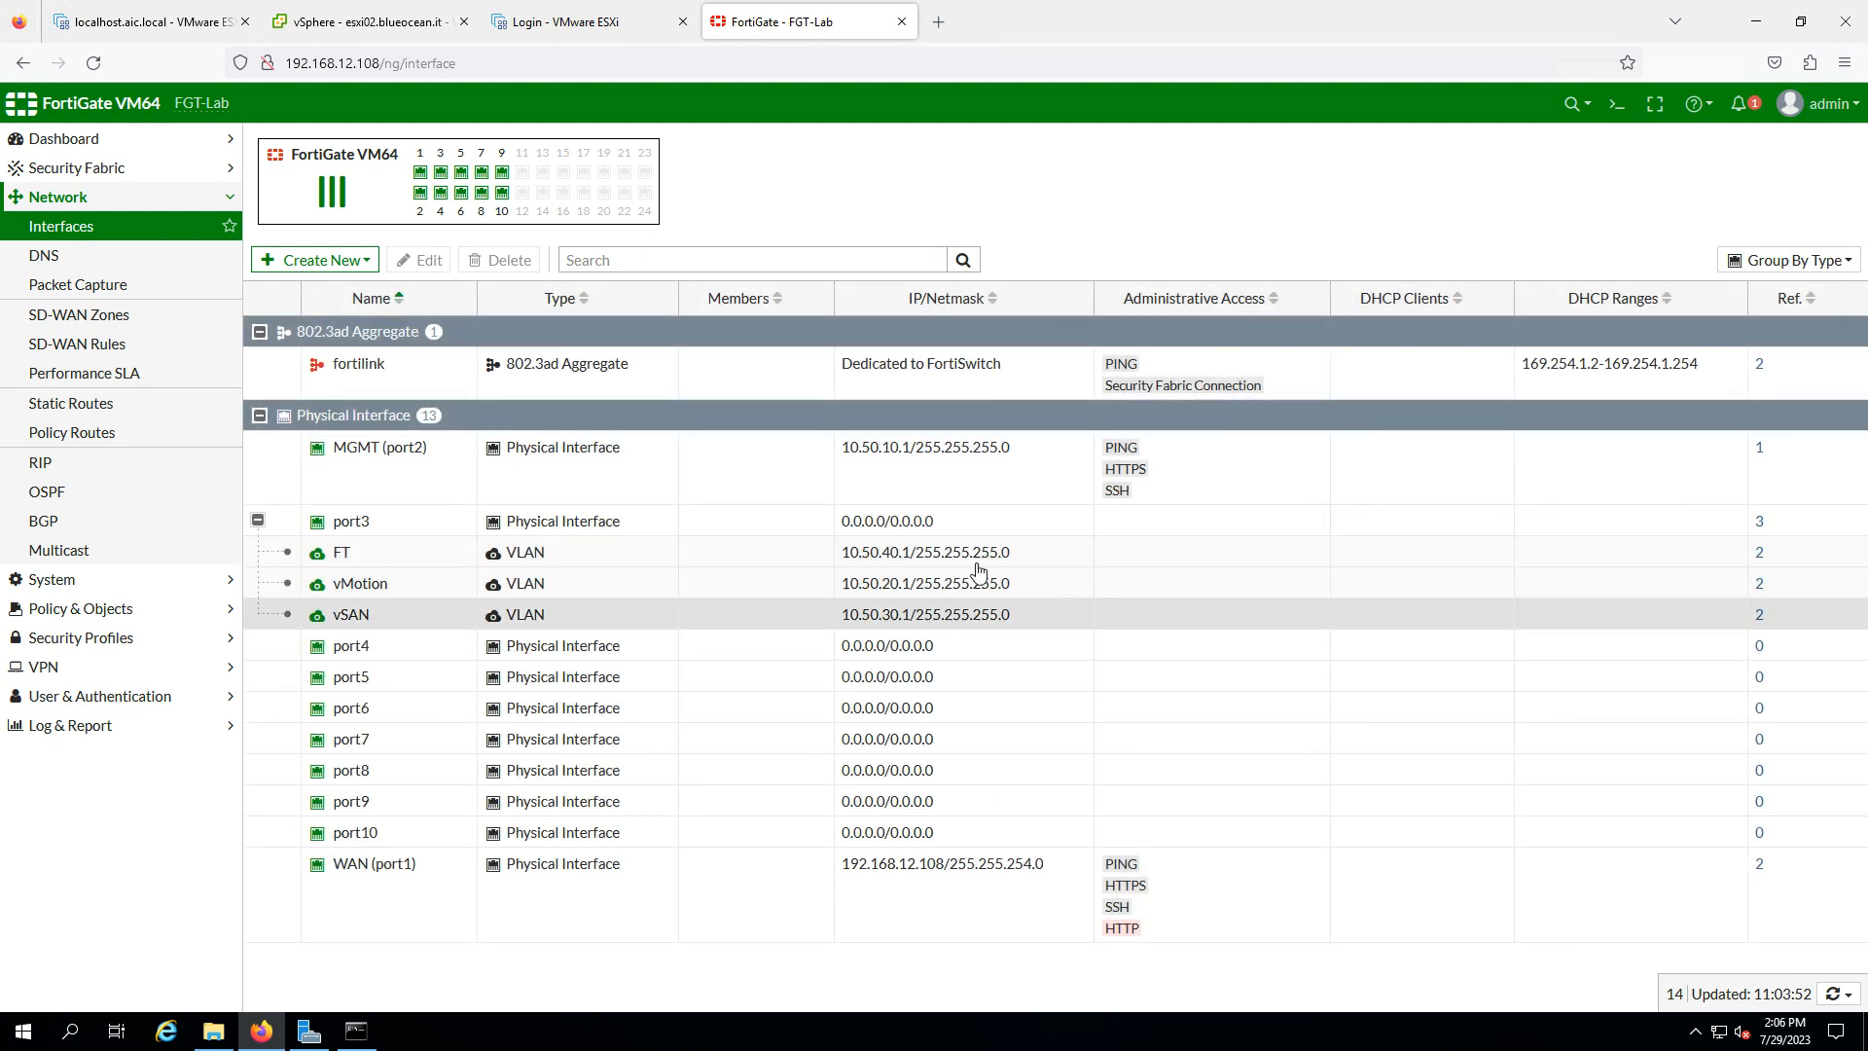
- In the CLI Console, execute ping to the vMotion addresses 10.50.20.101, 10.50.20.102 and 10.50.20.103
click(1616, 105)
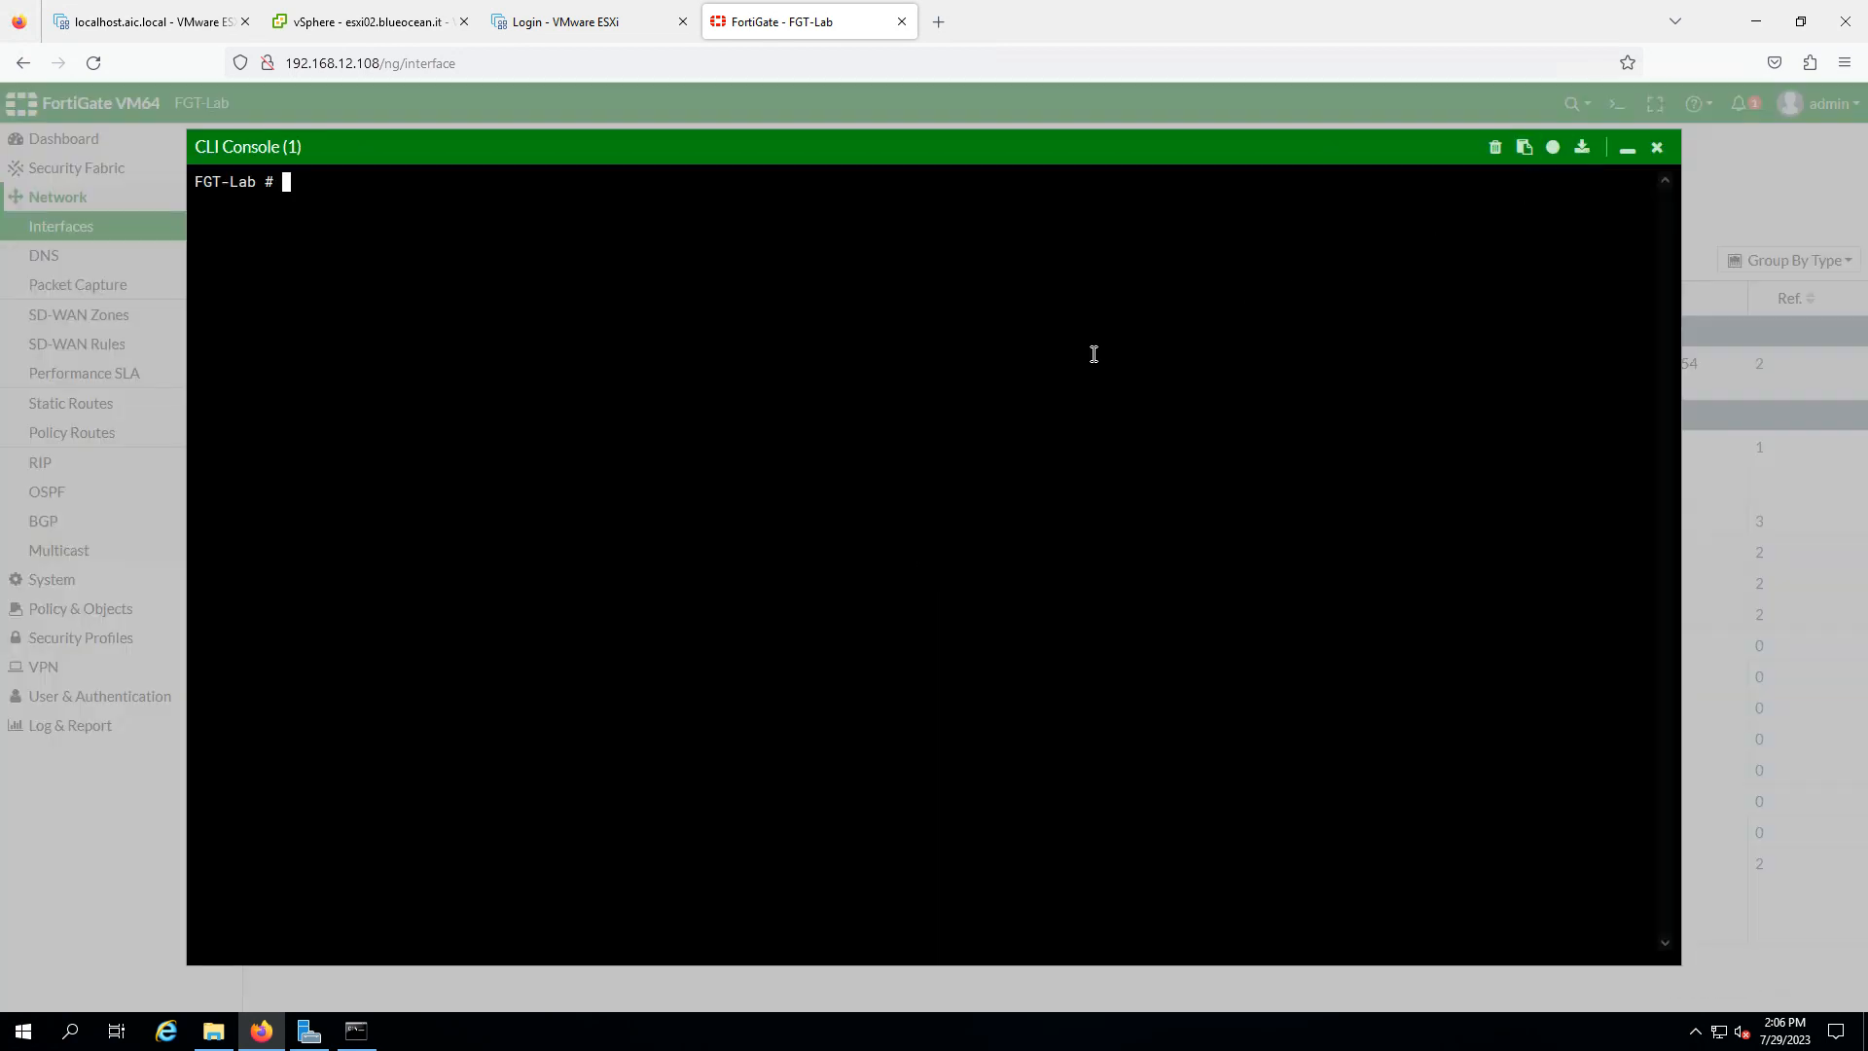
text(ping 10.50.20.101)
key(Return)
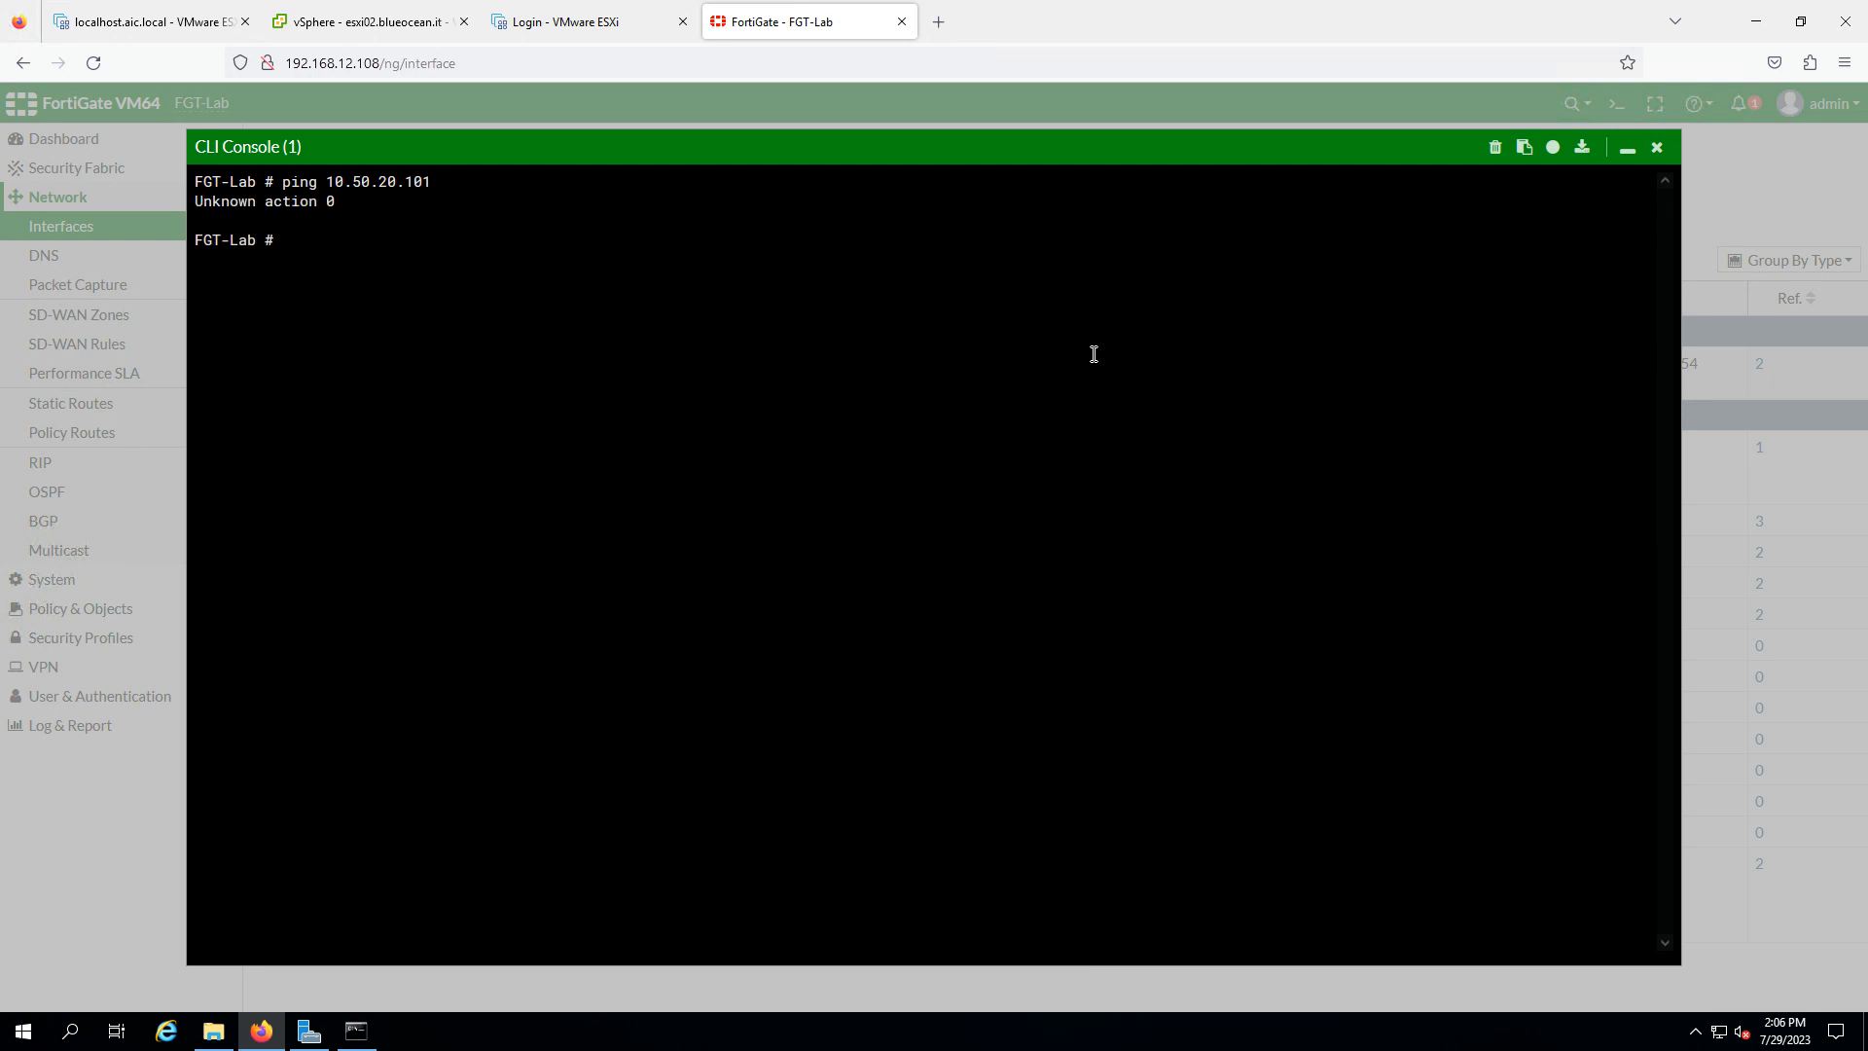
key(Up)
key(Left)
key(Left)
key(Left)
key(Left)
key(Left)
key(Left)
key(Left)
key(Left)
key(Left)
key(Left)
key(Left)
key(Left)
key(Left)
key(Left)
key(Left)
key(Left)
text(execute)
key(Return)
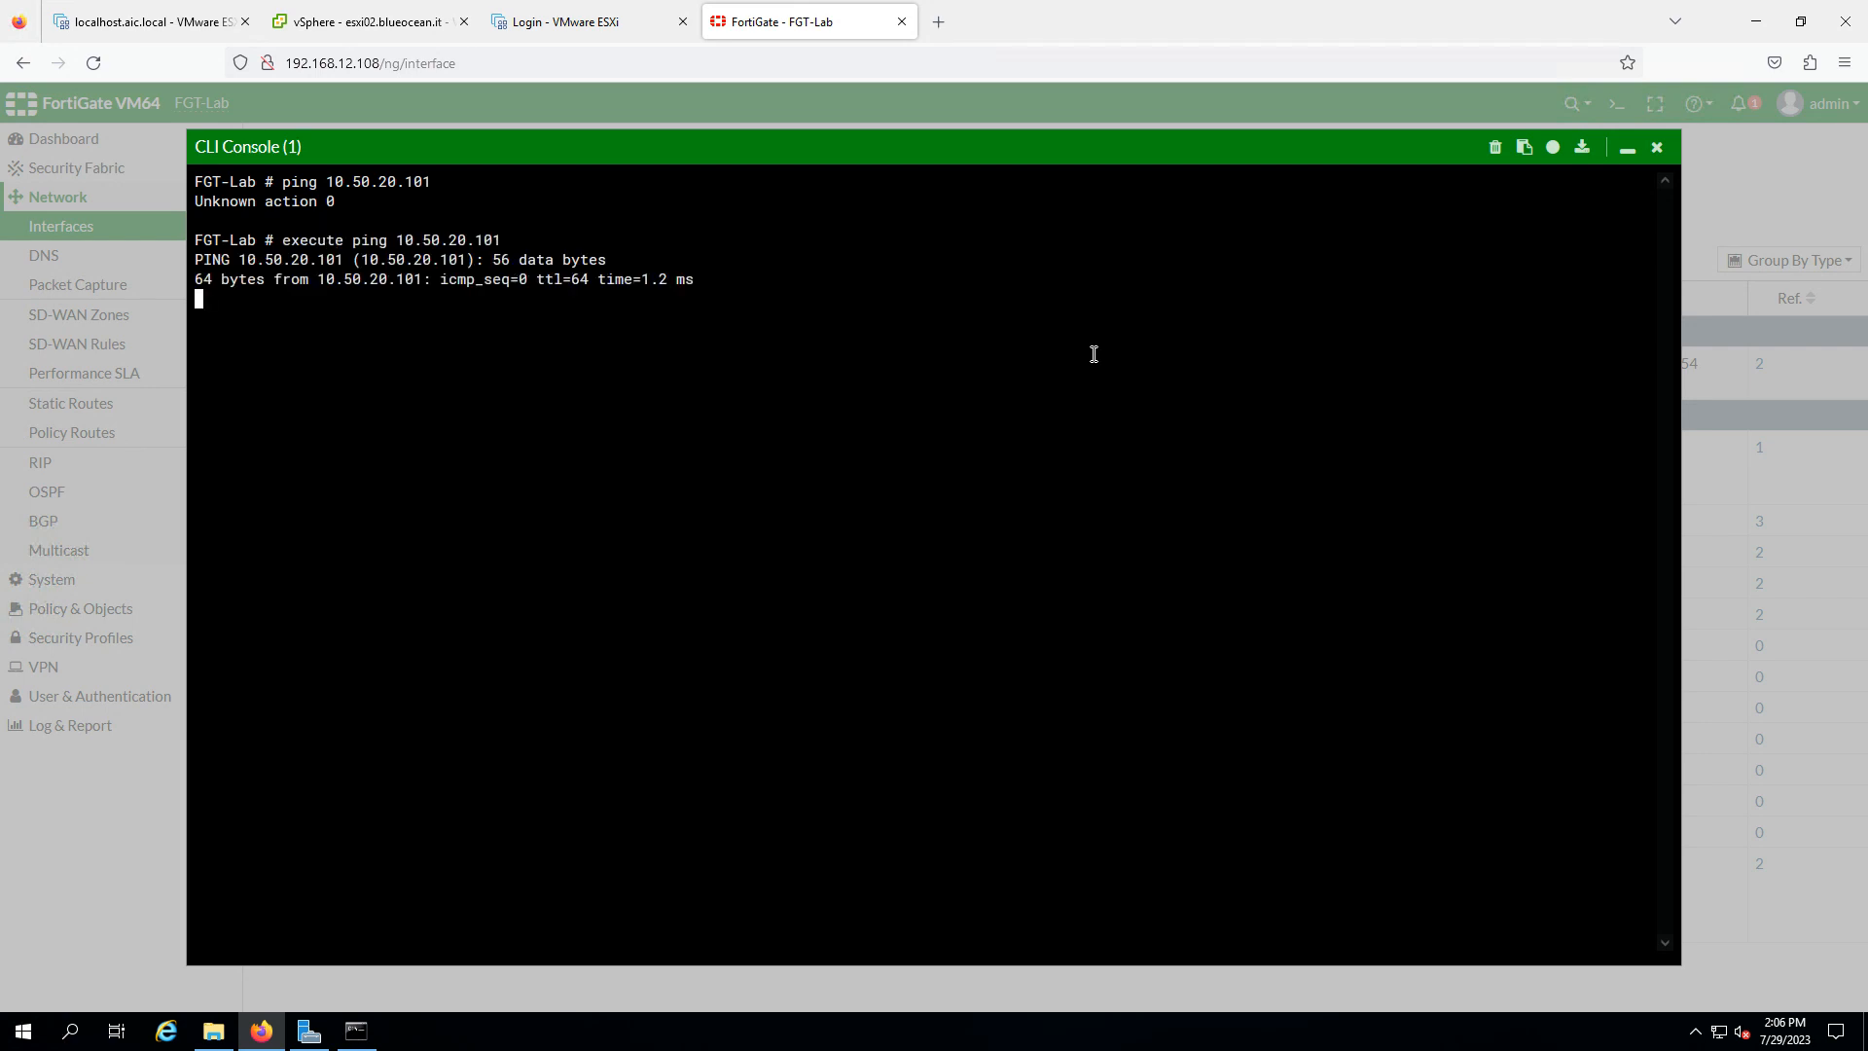
key(ctrl+c)
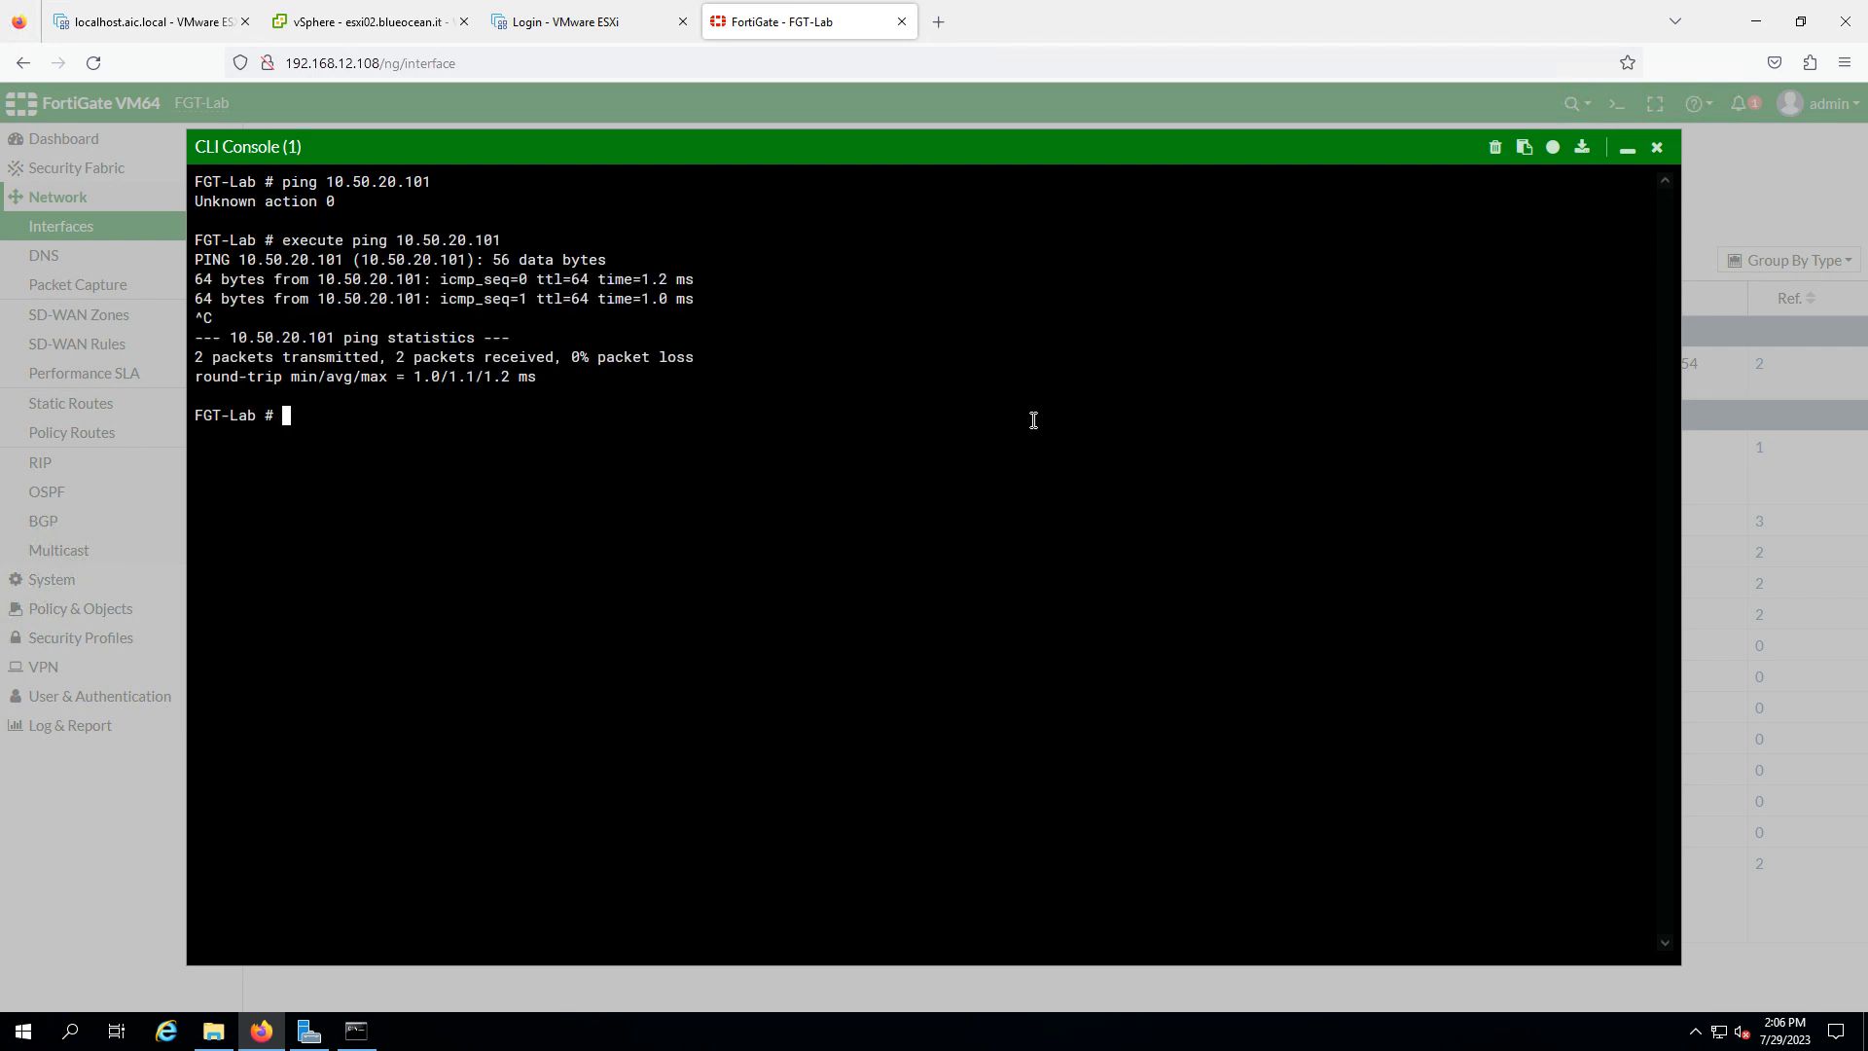
key(Up)
key(BackSpace)
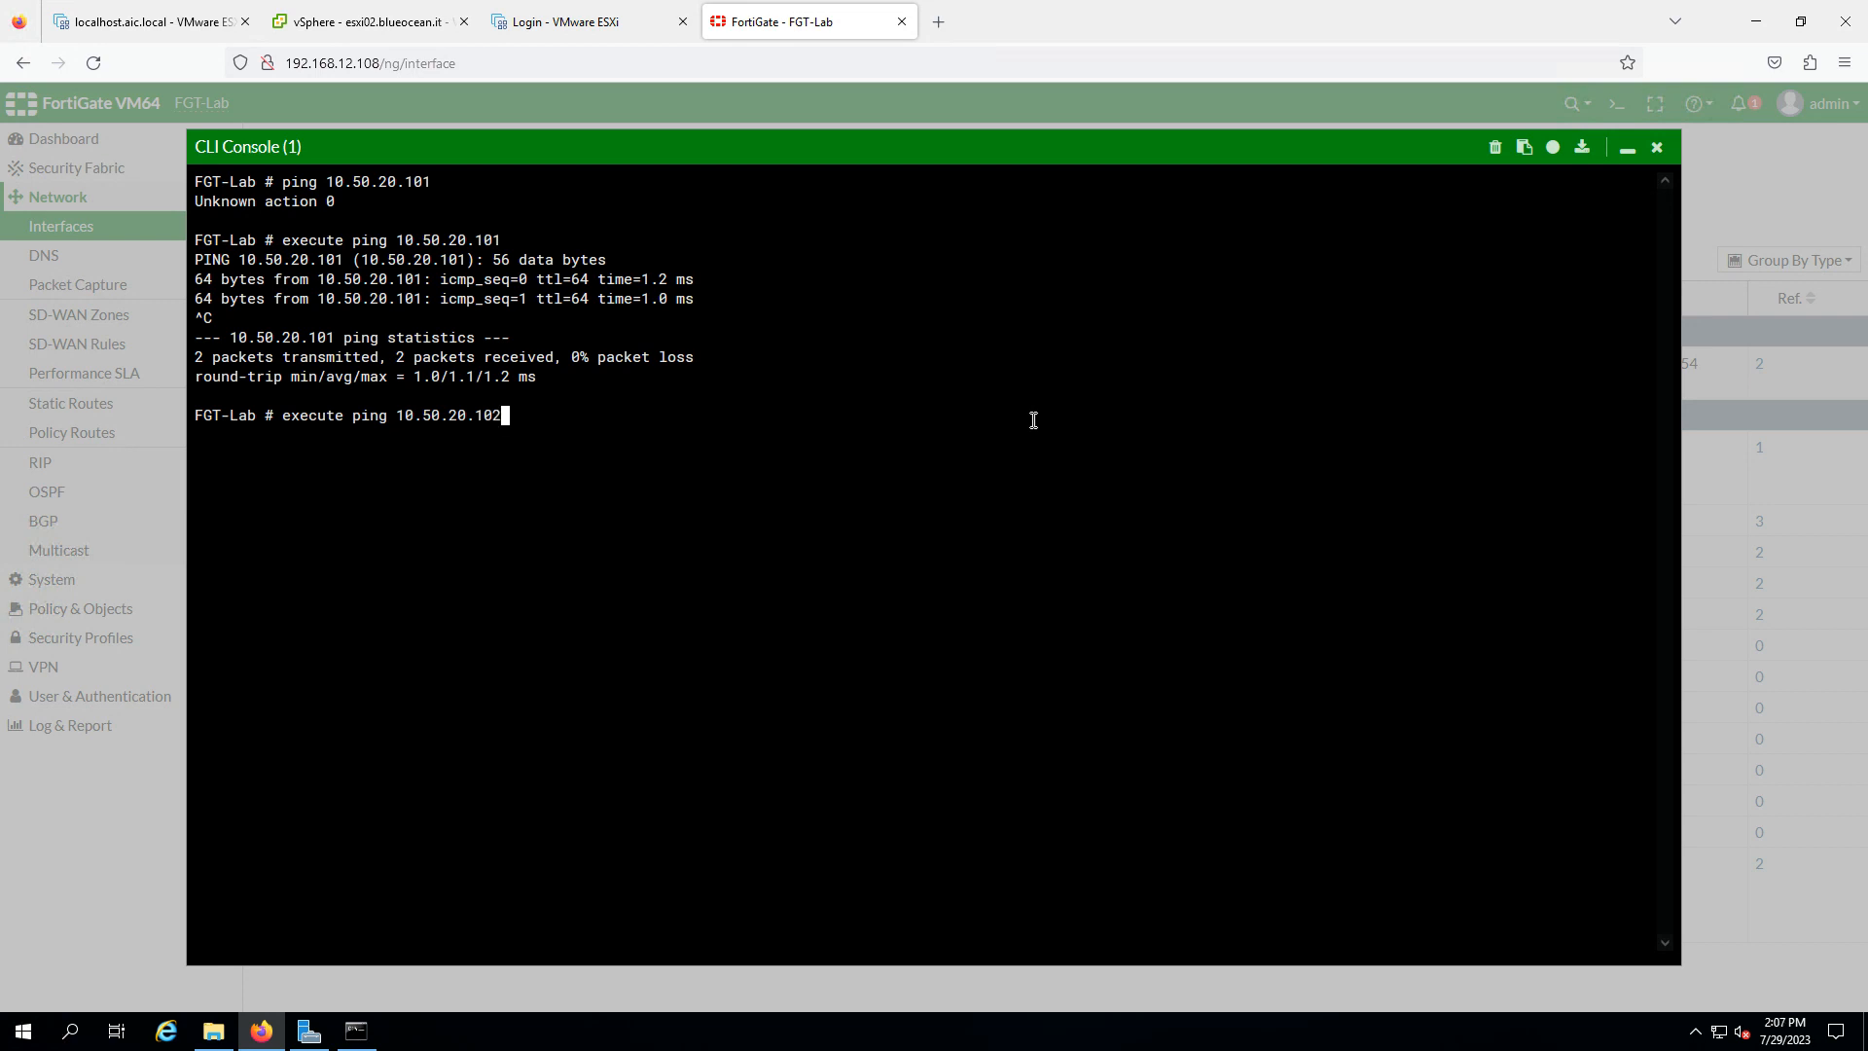
key(Return)
key(ctrl+c)
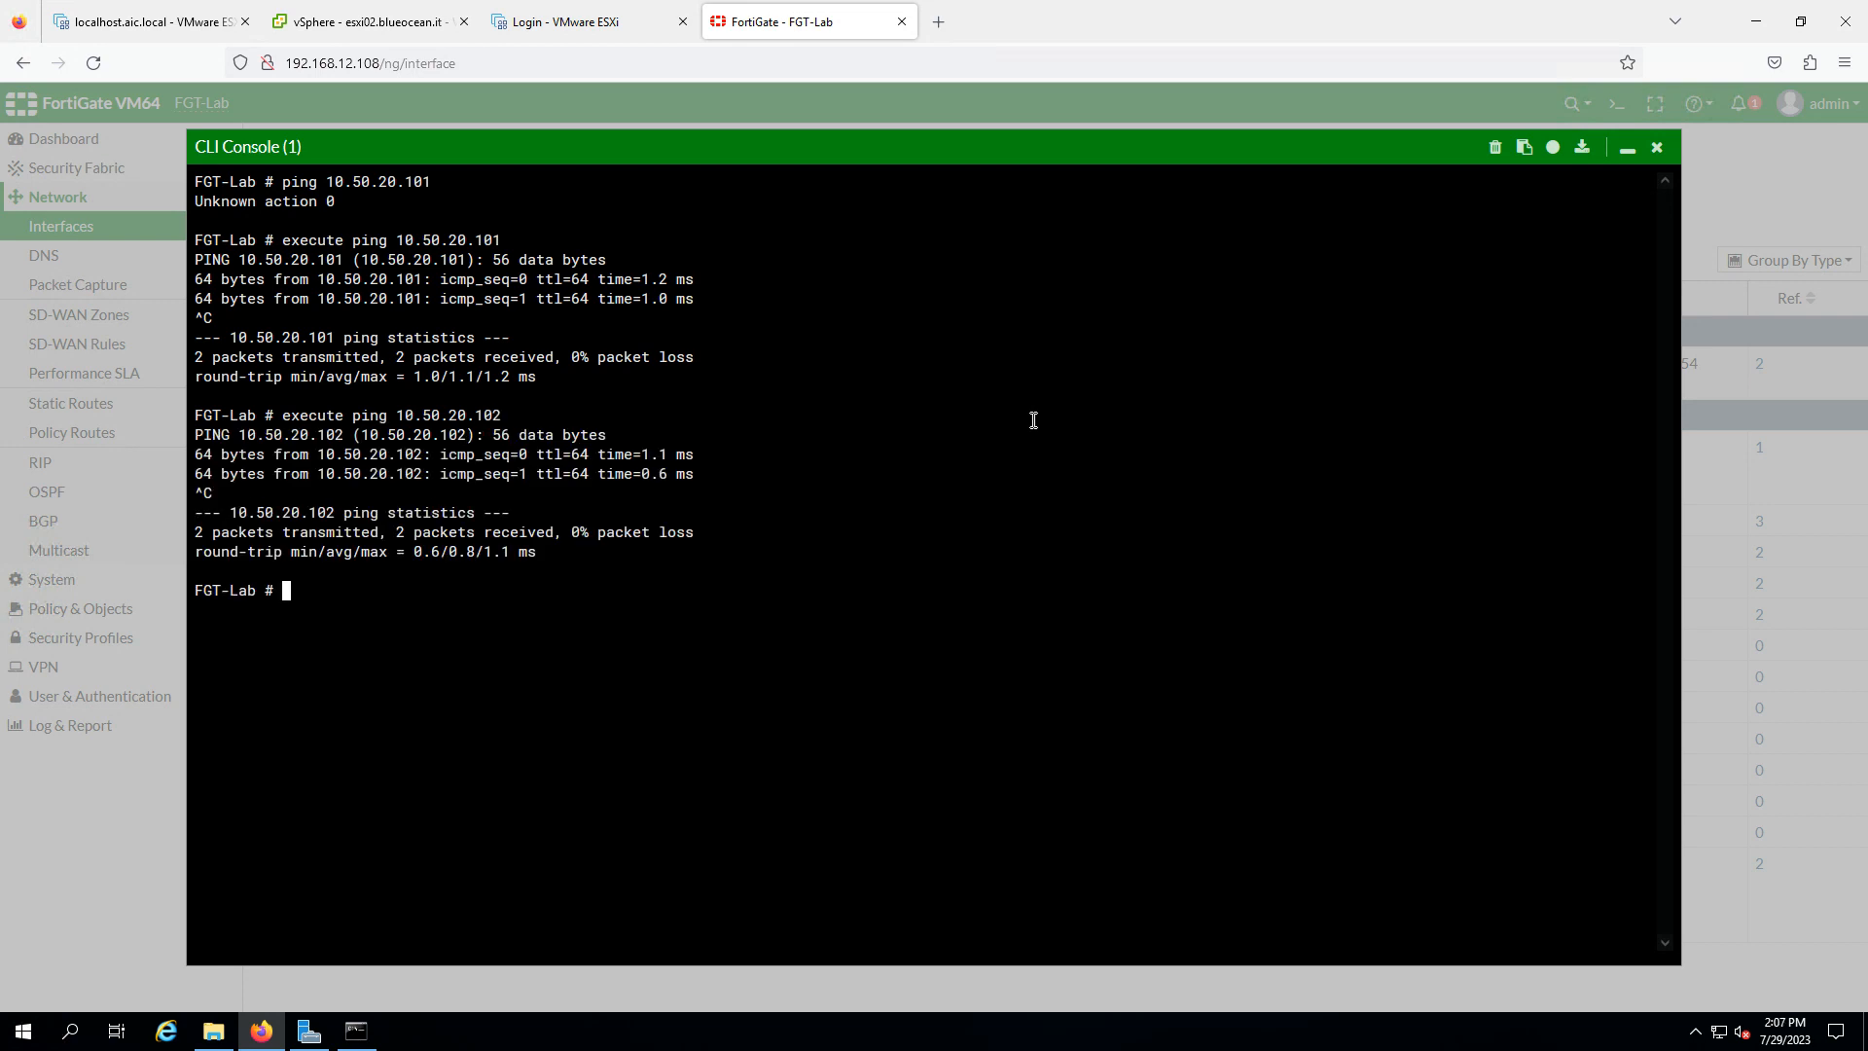
key(Up)
key(BackSpace)
text(3)
key(Return)
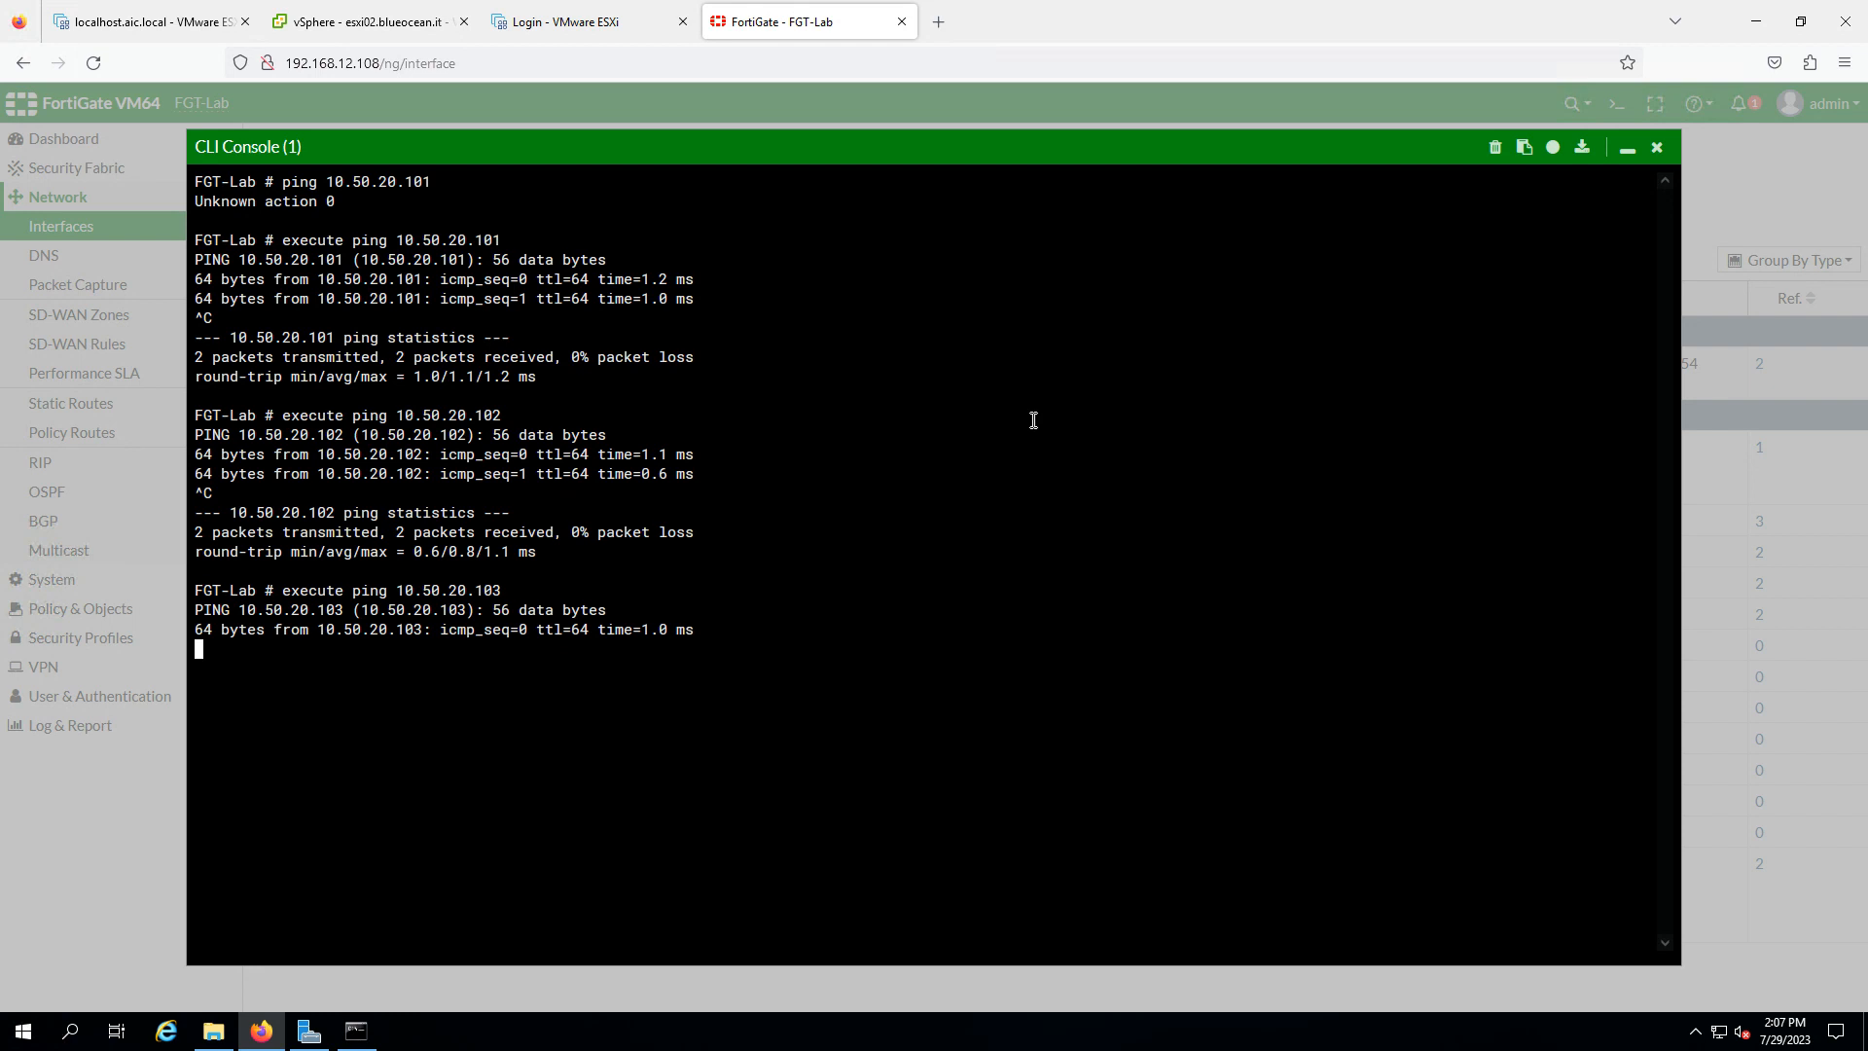
key(ctrl+c)
- Ping the MGMT addresses 10.50.10.101 and 10.50.10.102, stopping each with Ctrl+C
key(Up)
key(BackSpace)
key(BackSpace)
key(BackSpace)
key(BackSpace)
key(BackSpace)
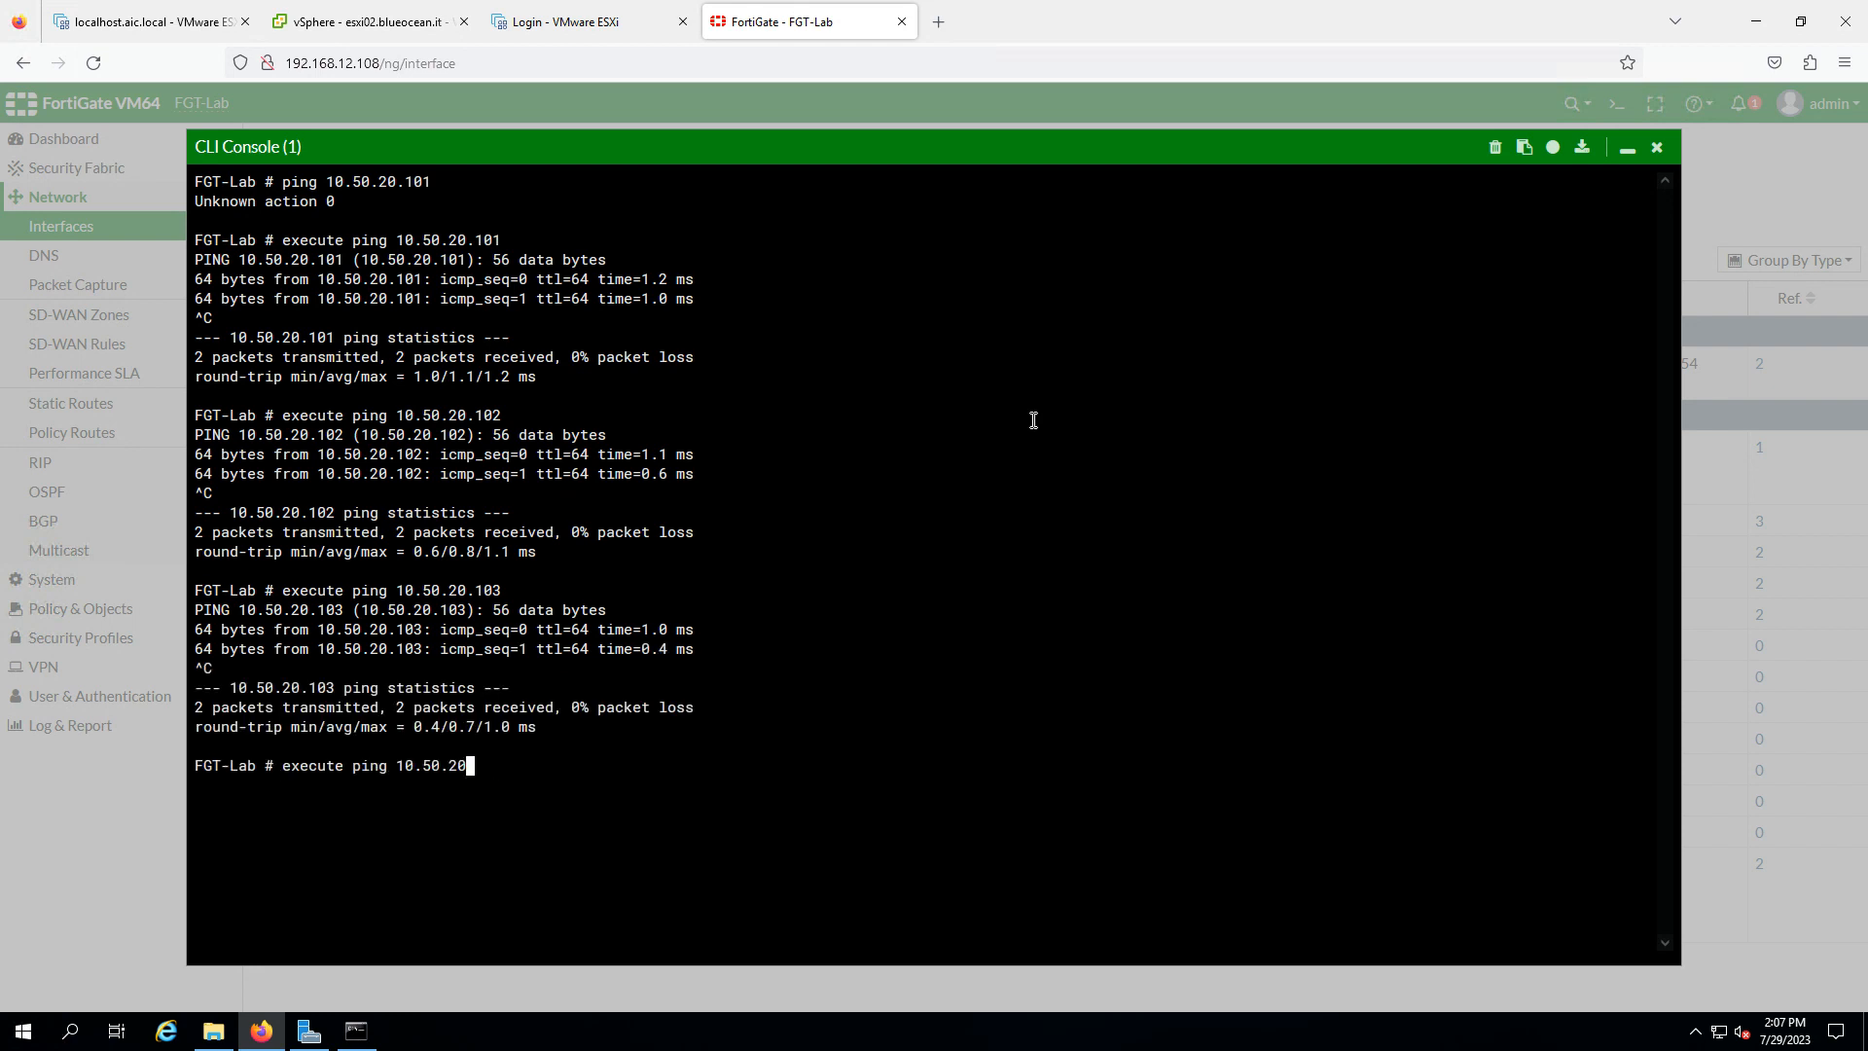
key(BackSpace)
text(10.101)
key(Return)
key(ctrl+c)
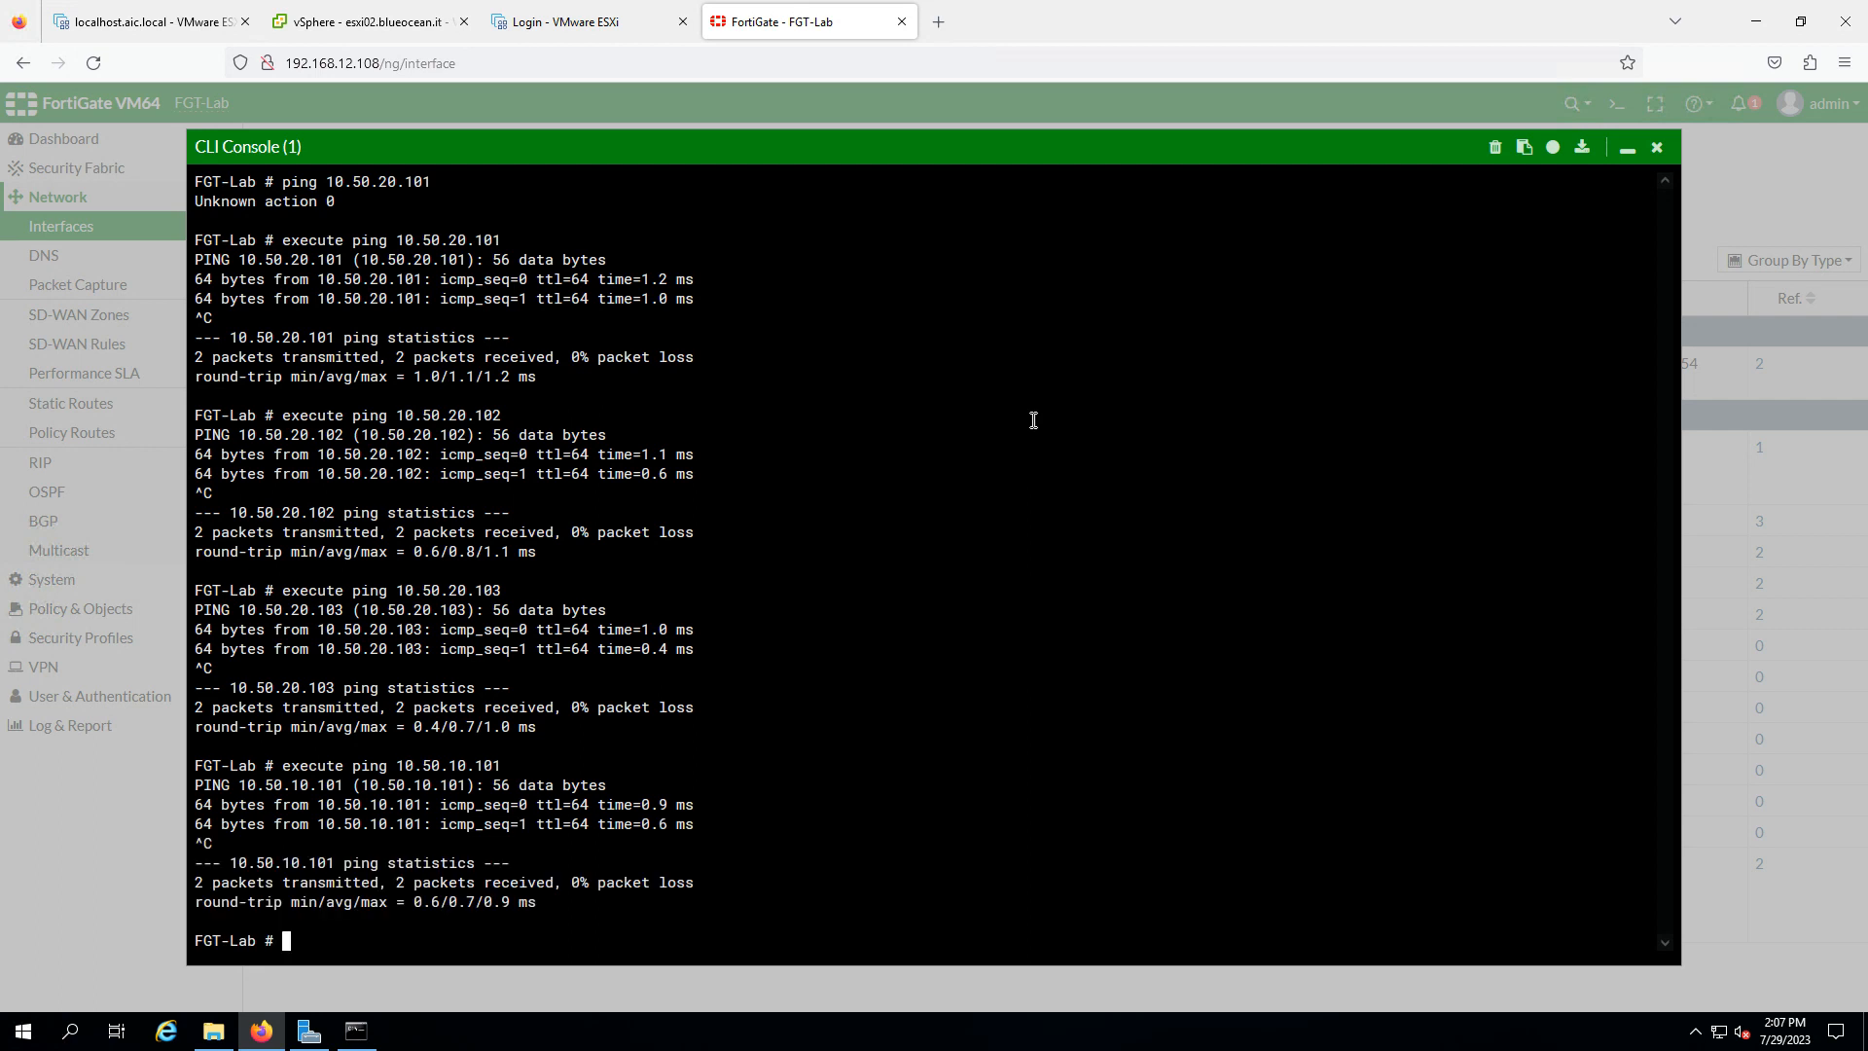
key(Up)
key(BackSpace)
text(2)
key(Return)
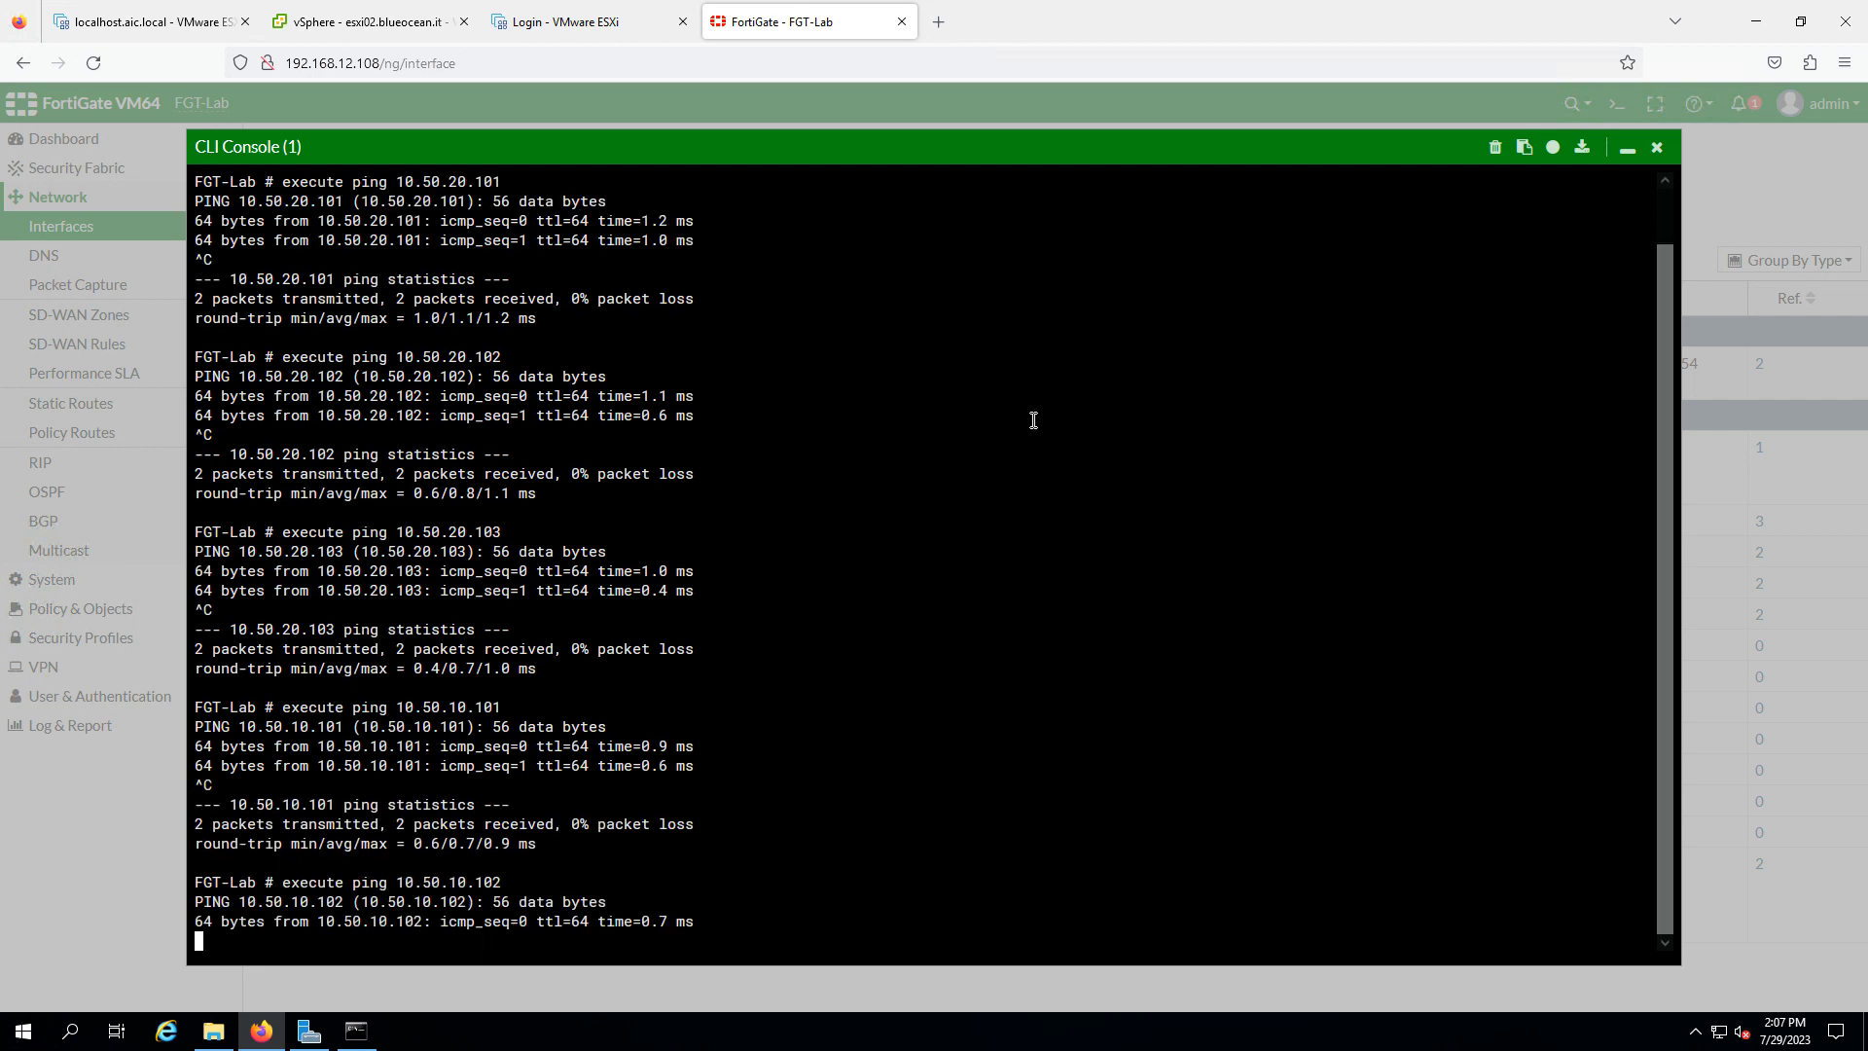
key(ctrl+c)
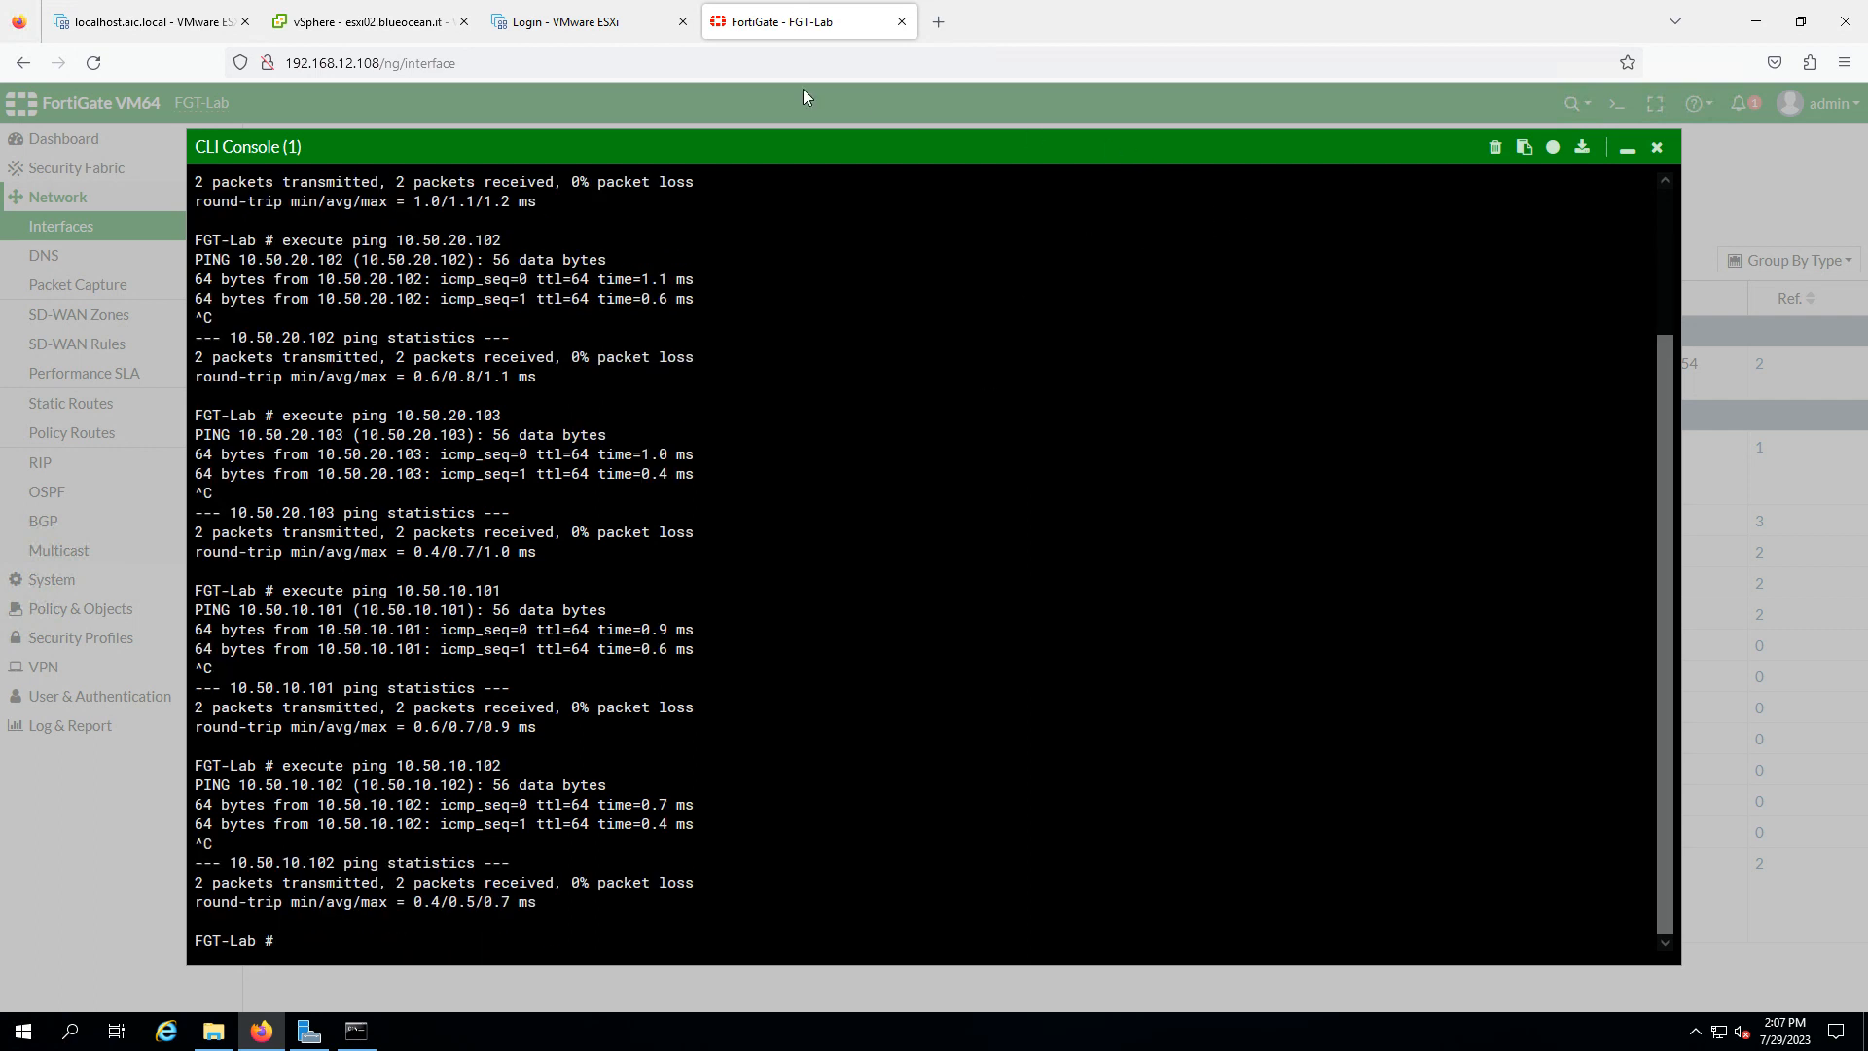
- Check the vMotion and vSAN port groups' ports (vSAN on VLAN 1030) and open the vSAN actions menu
click(360, 21)
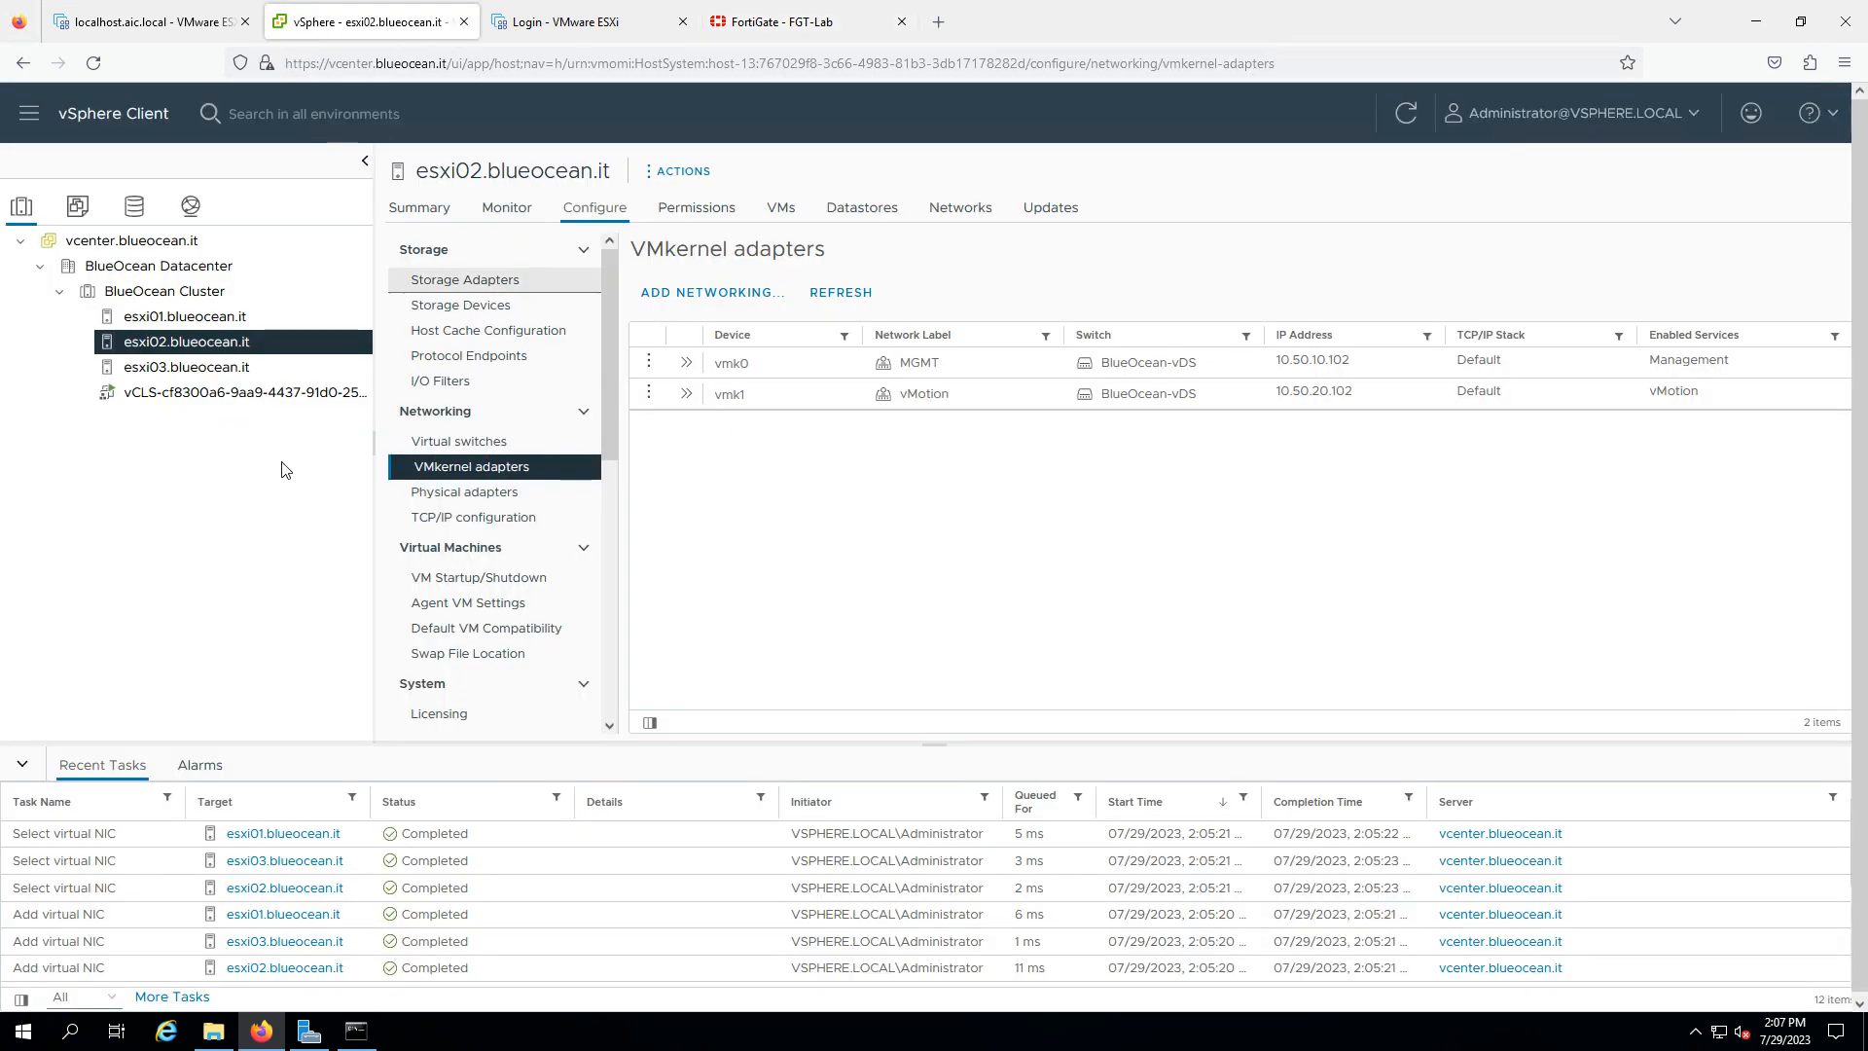
click(191, 207)
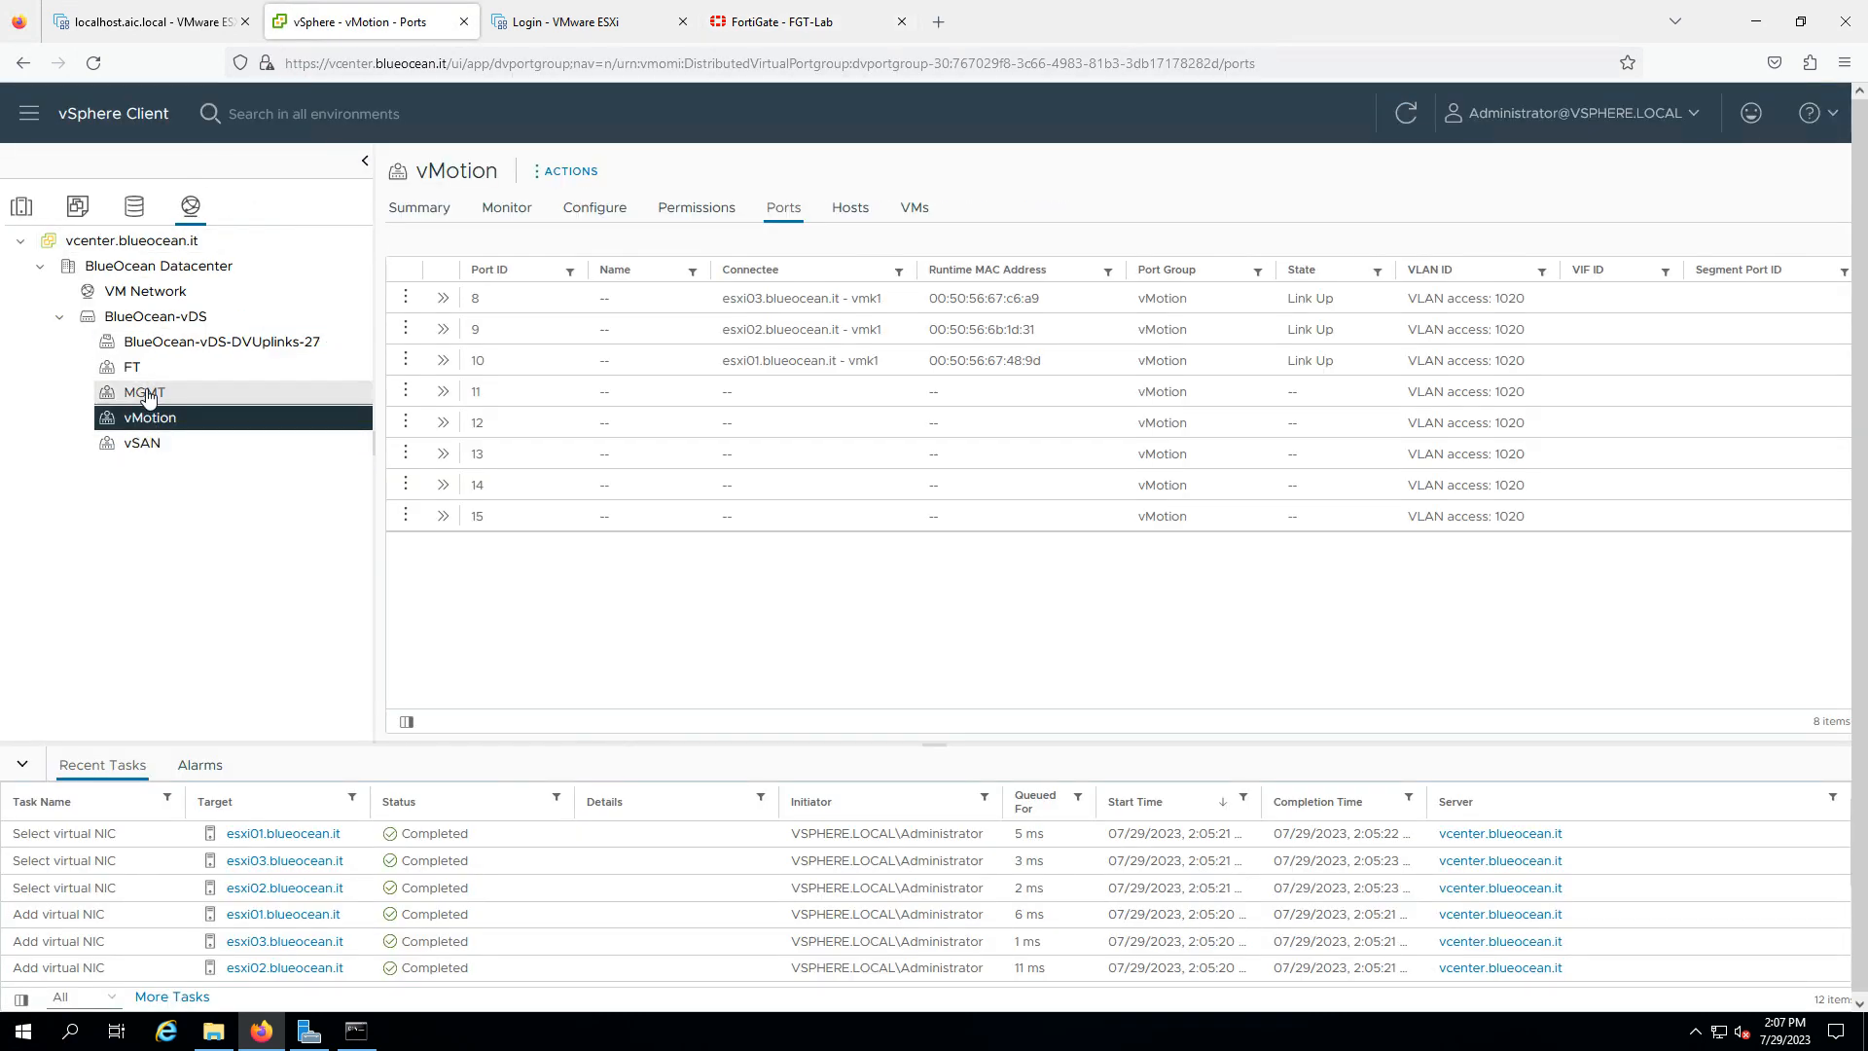
click(173, 445)
right_click(173, 445)
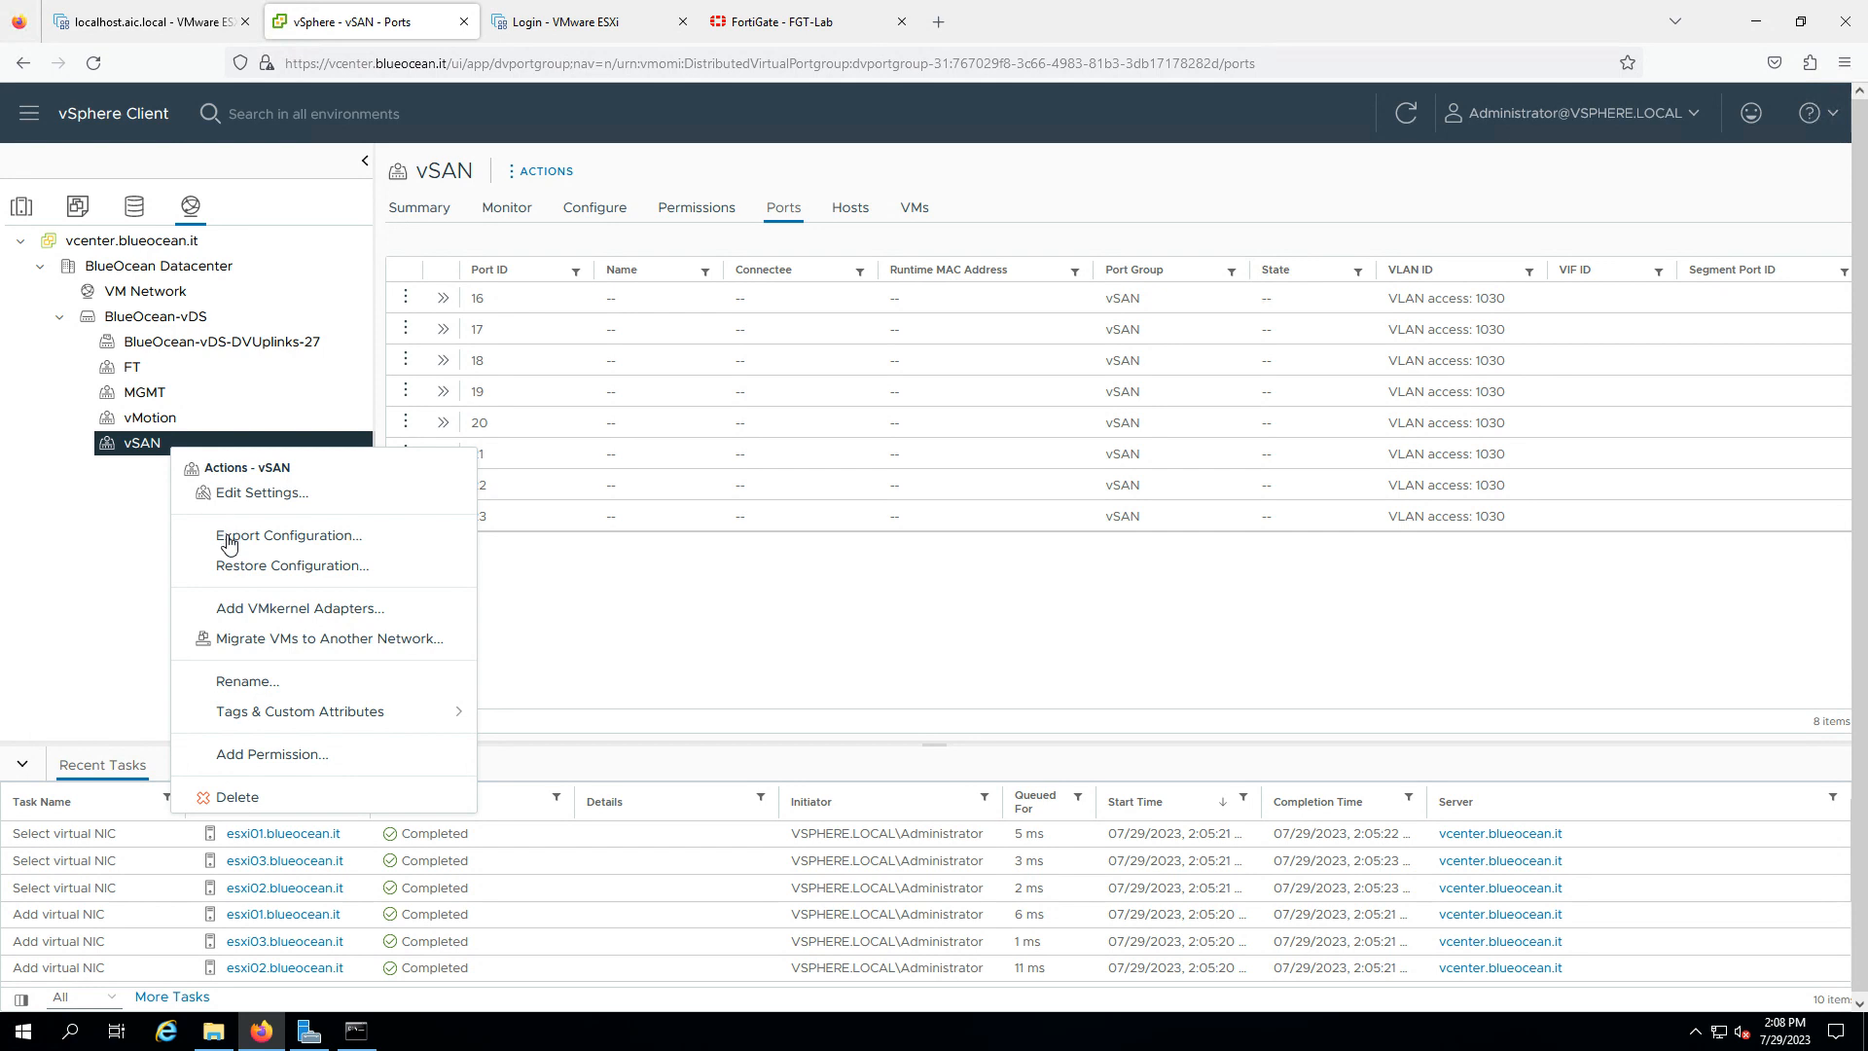
- Add VMkernel adapters to the vSAN port group for all three hosts with the vSAN service enabled
click(297, 609)
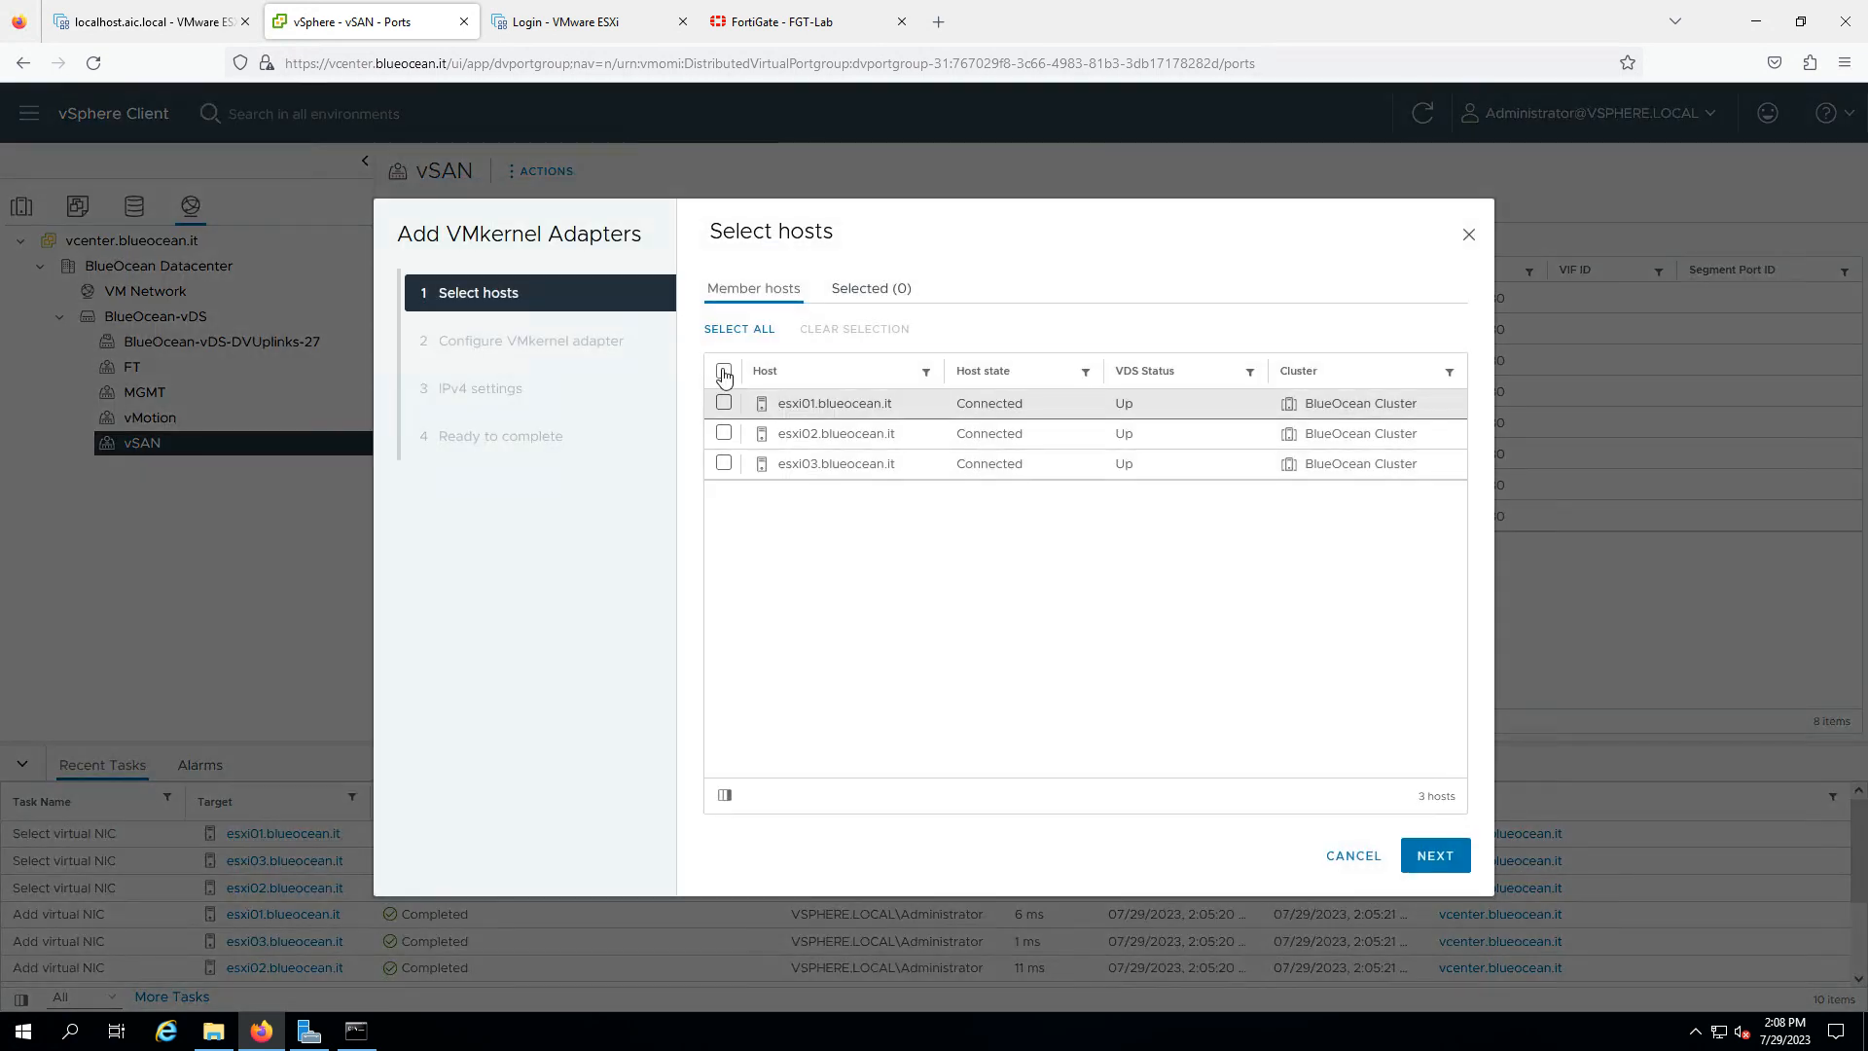
click(723, 369)
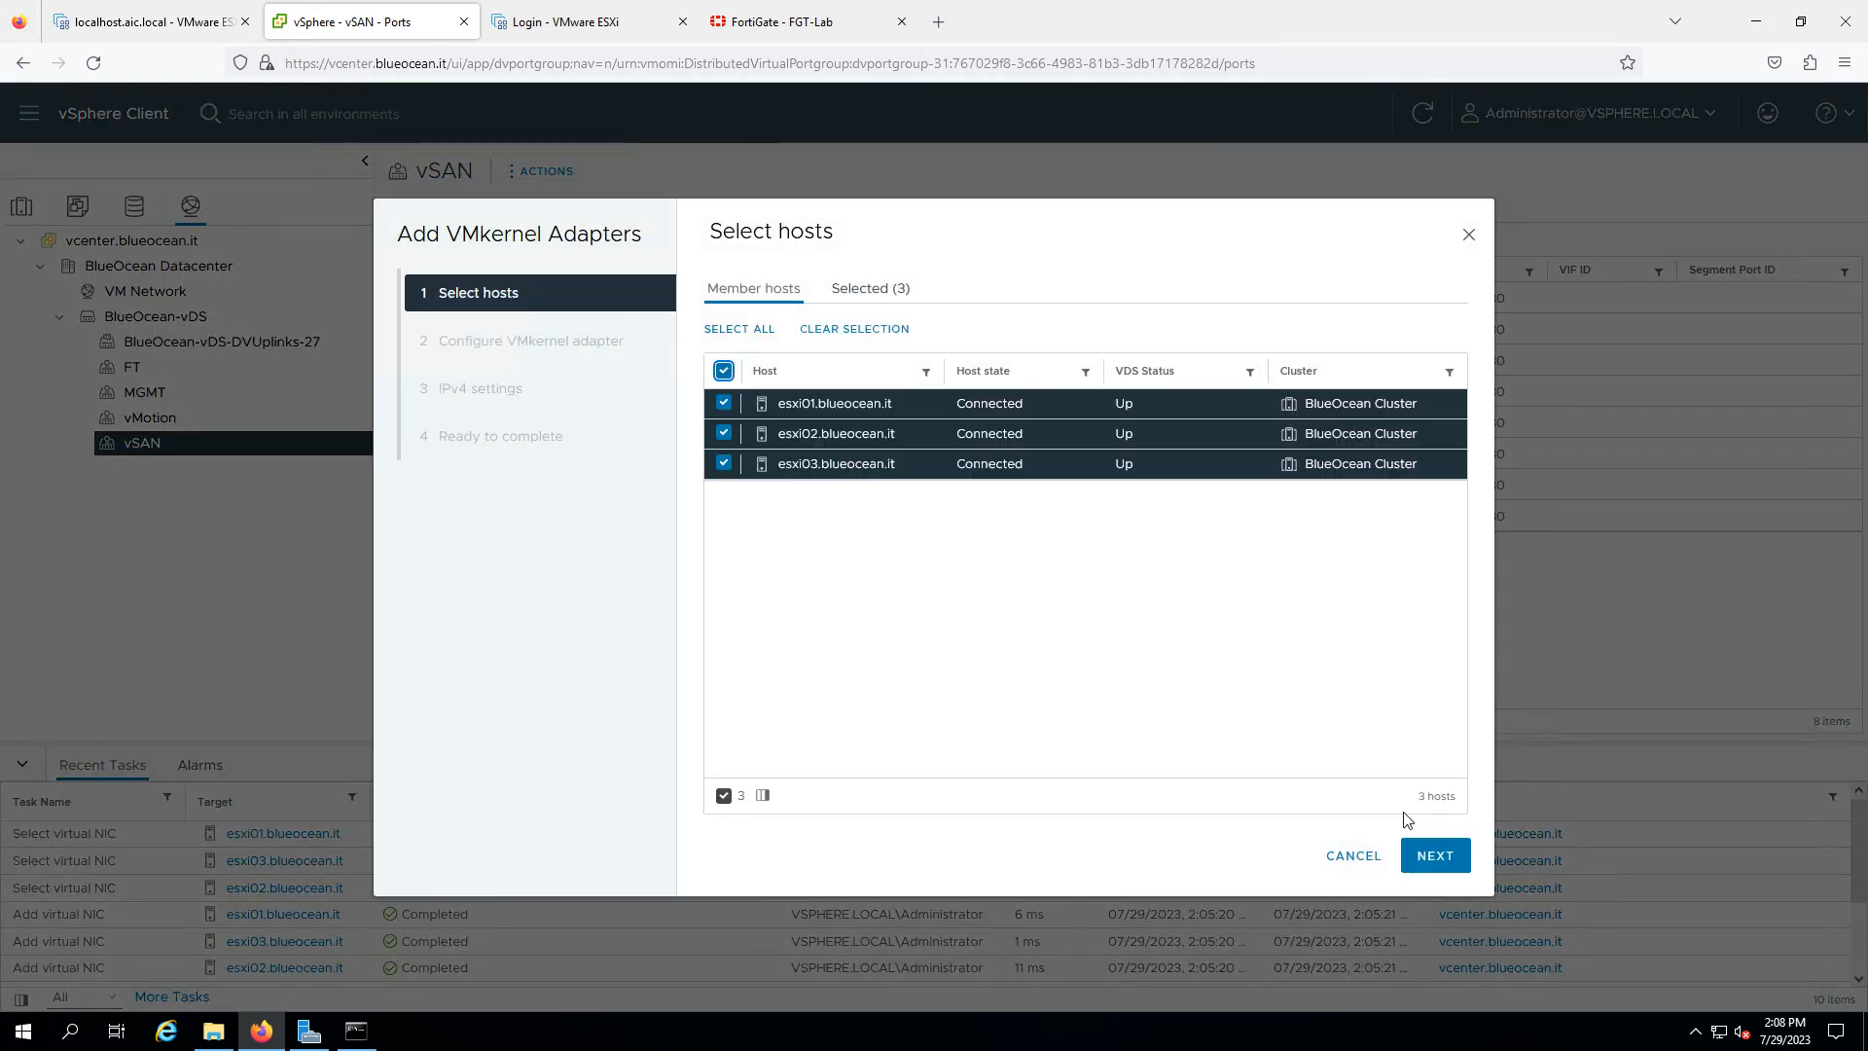
click(1435, 856)
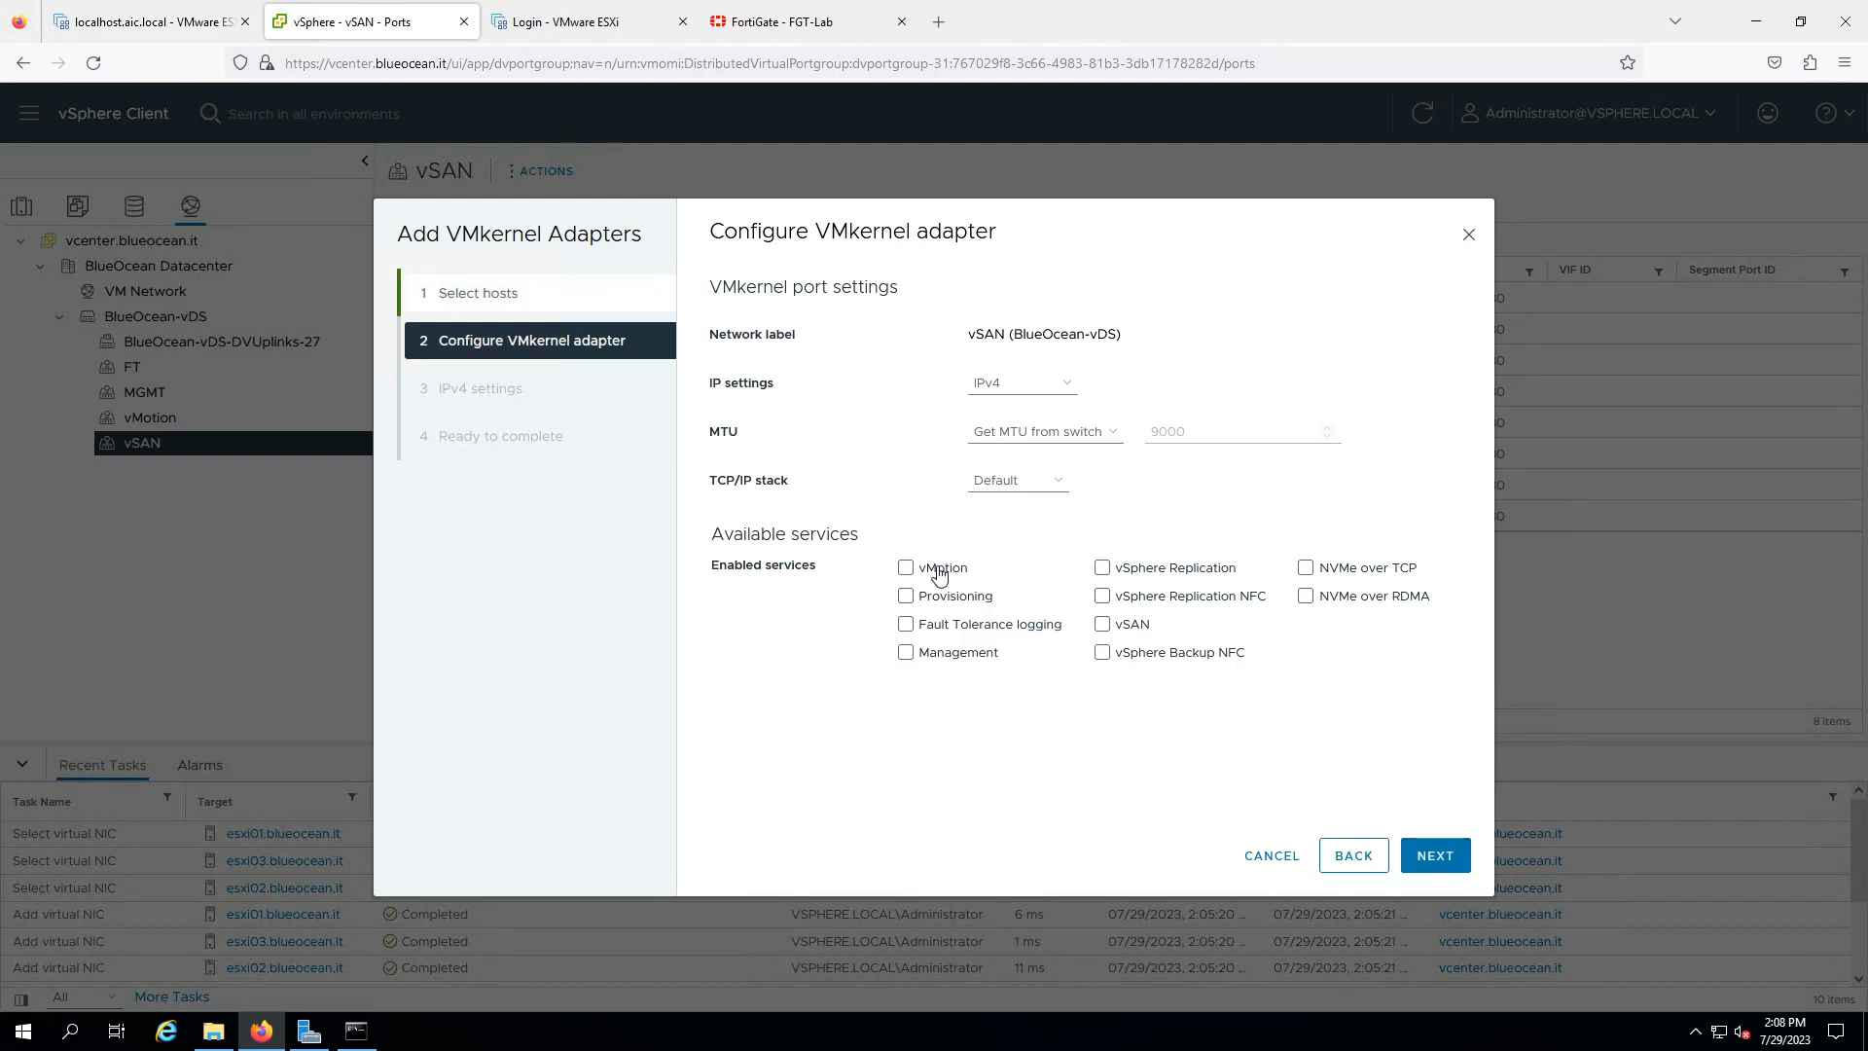
click(1101, 628)
click(1436, 856)
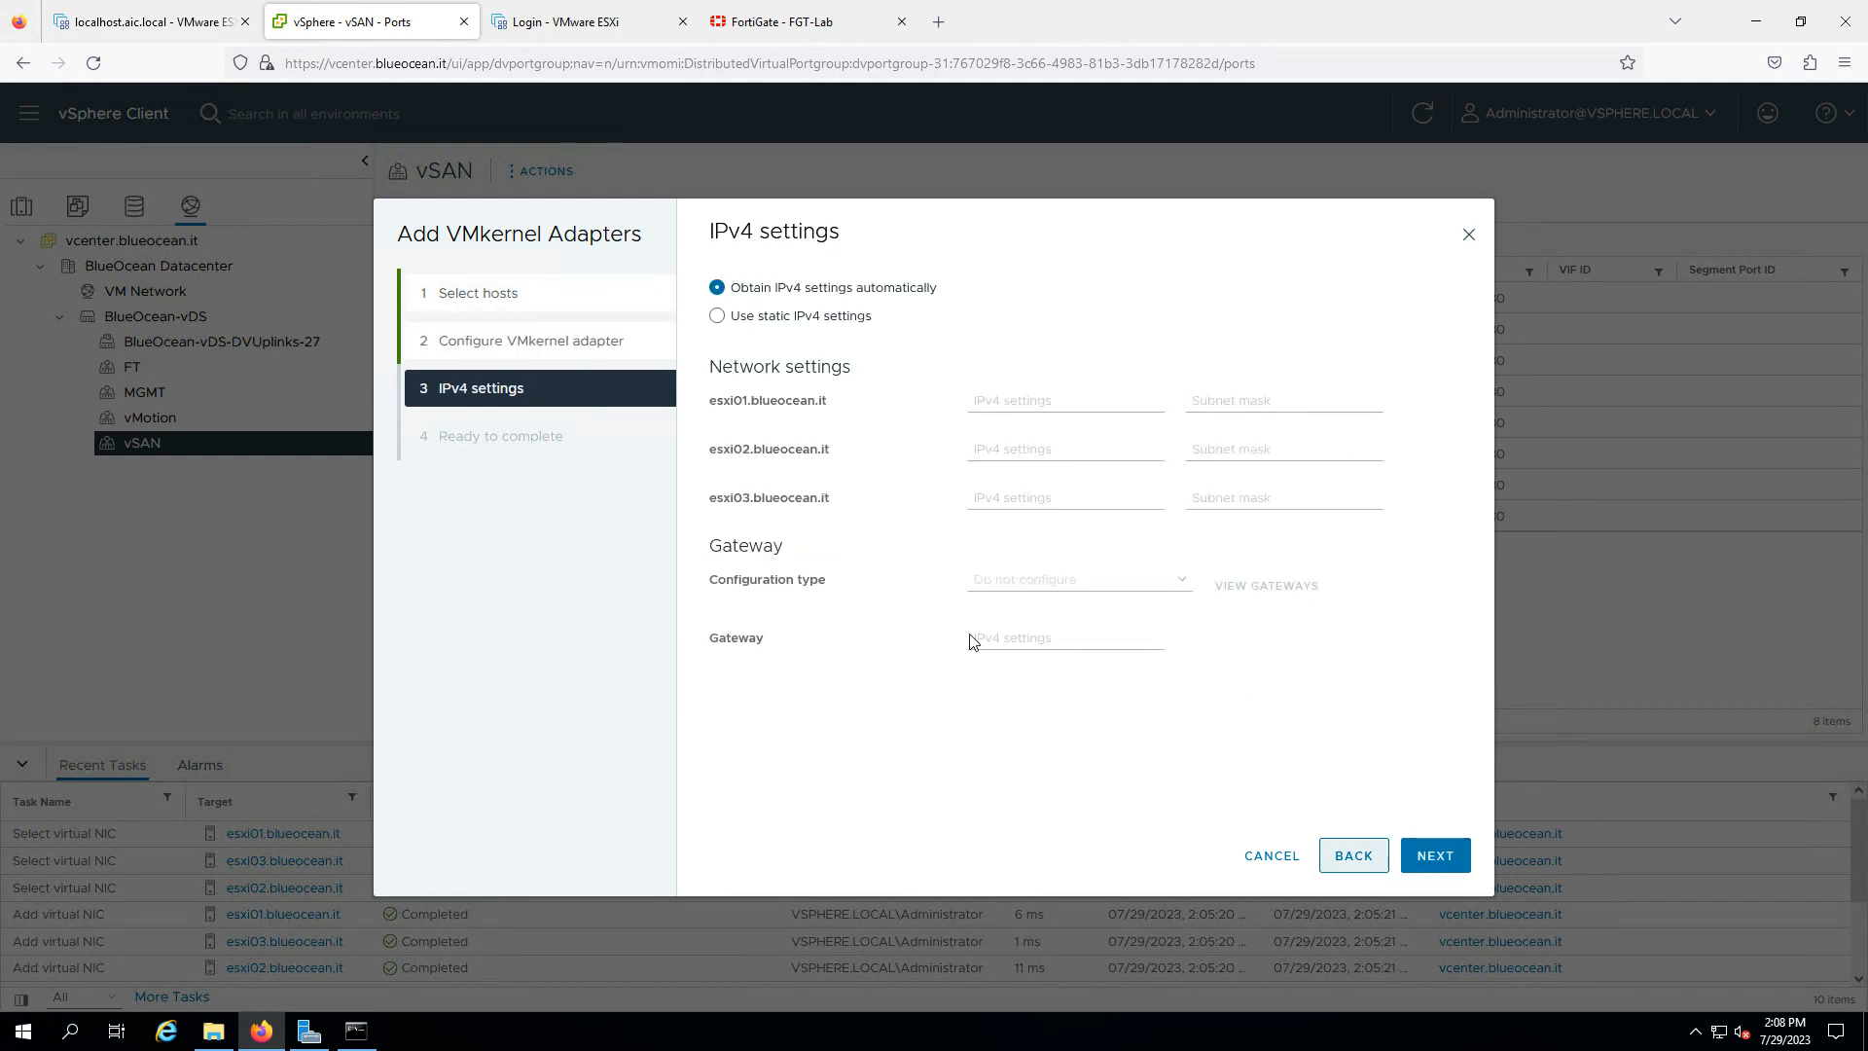
- Assign static IPs 10.50.30.101–103 with subnet mask 255.255.255.0
click(825, 321)
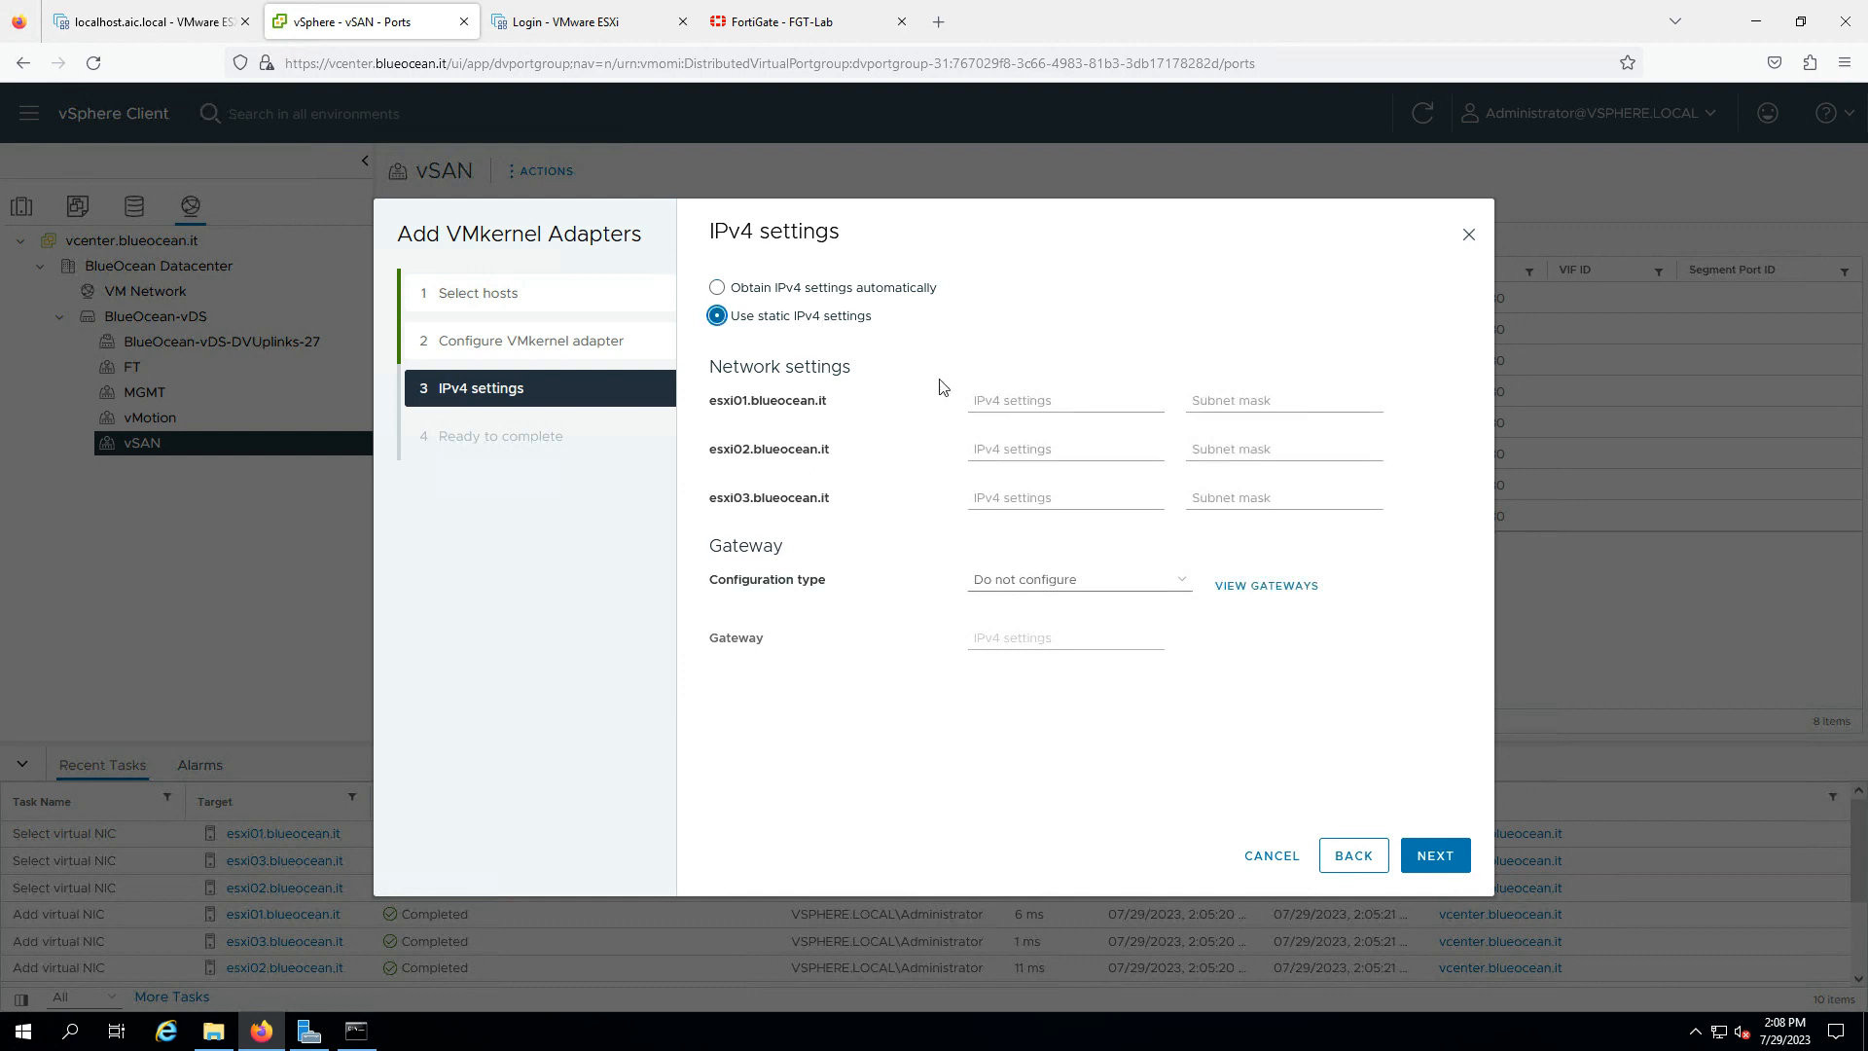
click(988, 400)
text(10.50.30101)
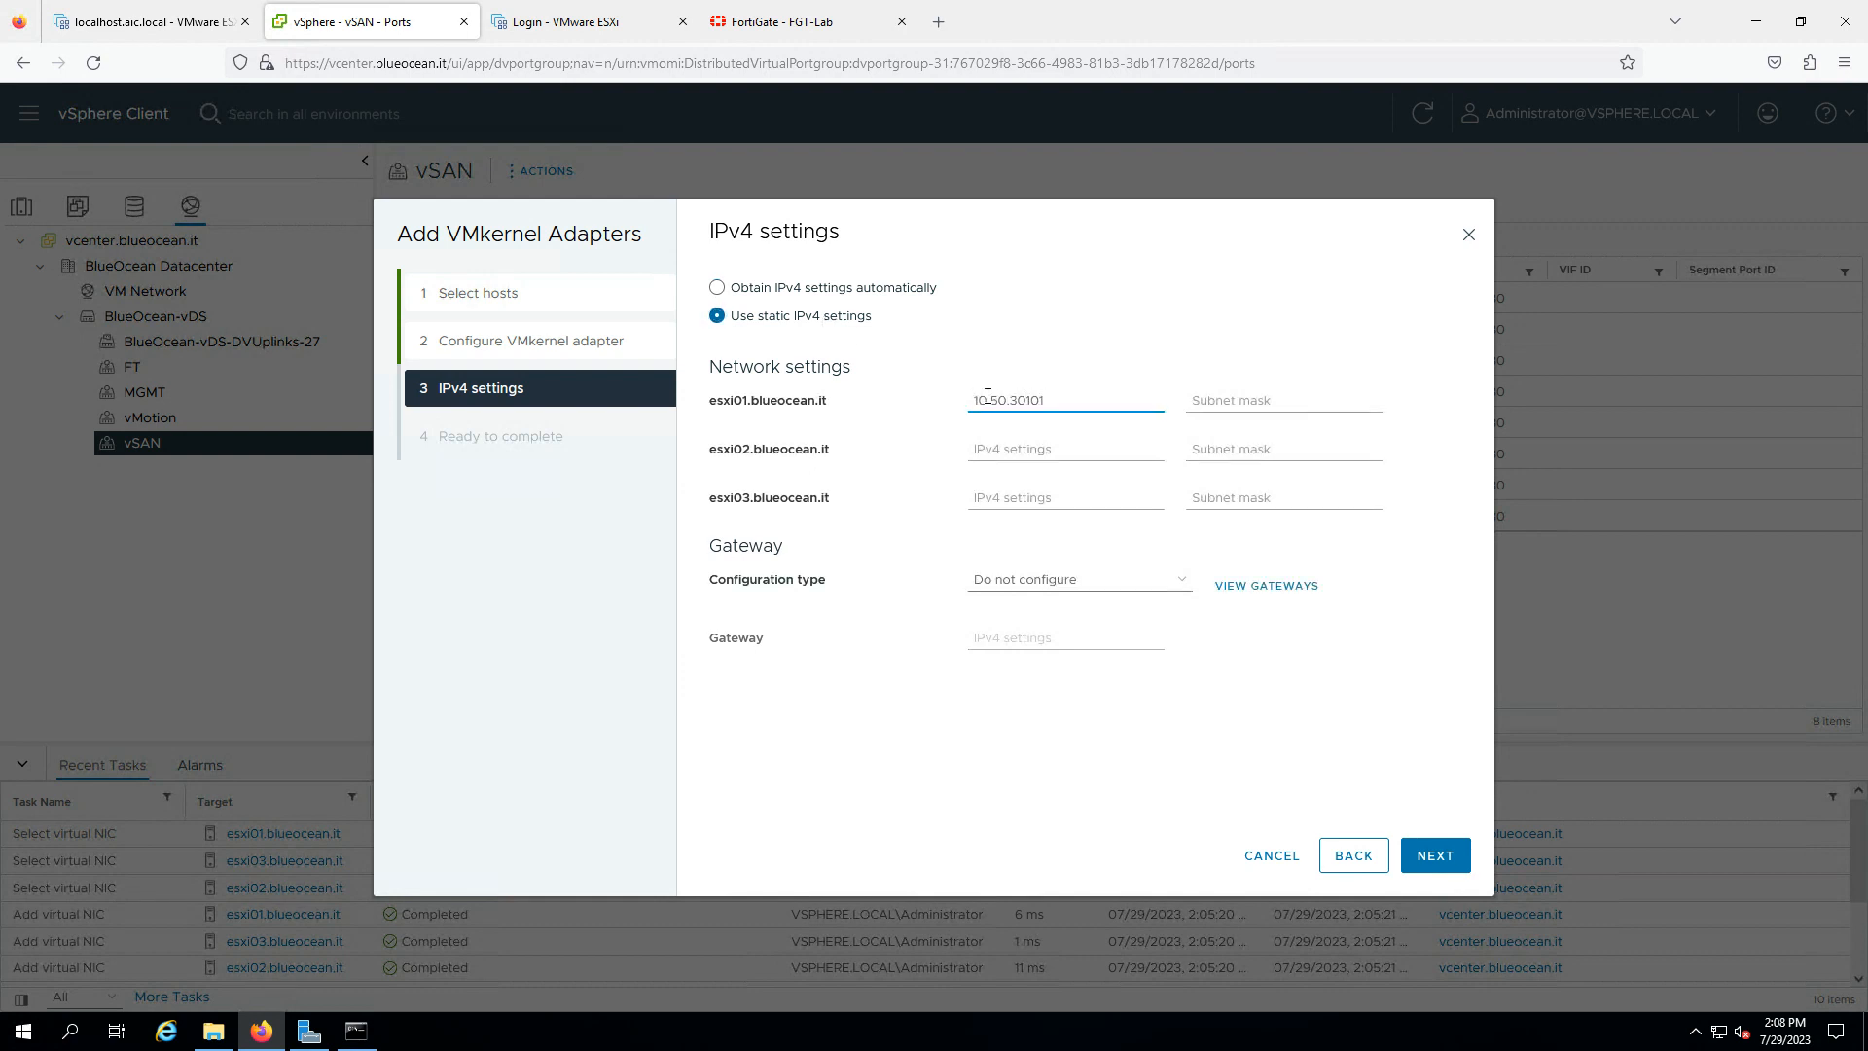
key(Left)
click(1261, 399)
text(255)
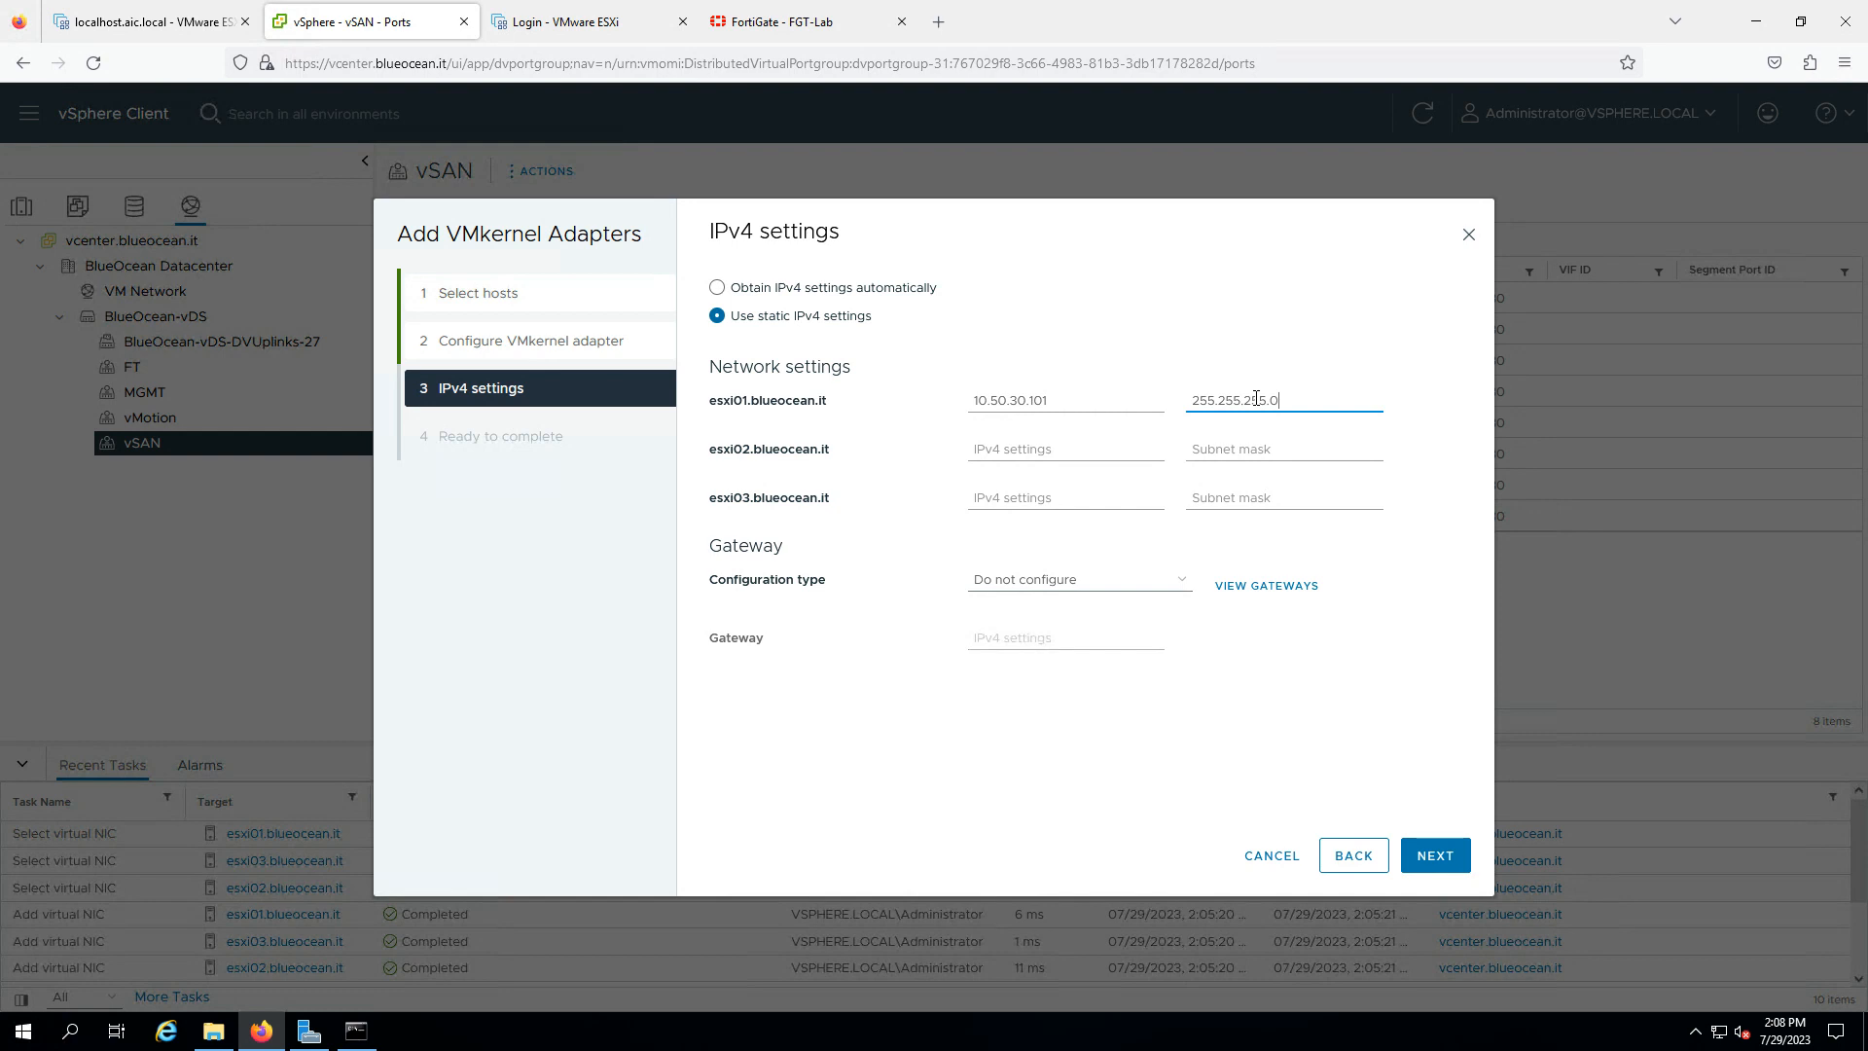
click(1101, 448)
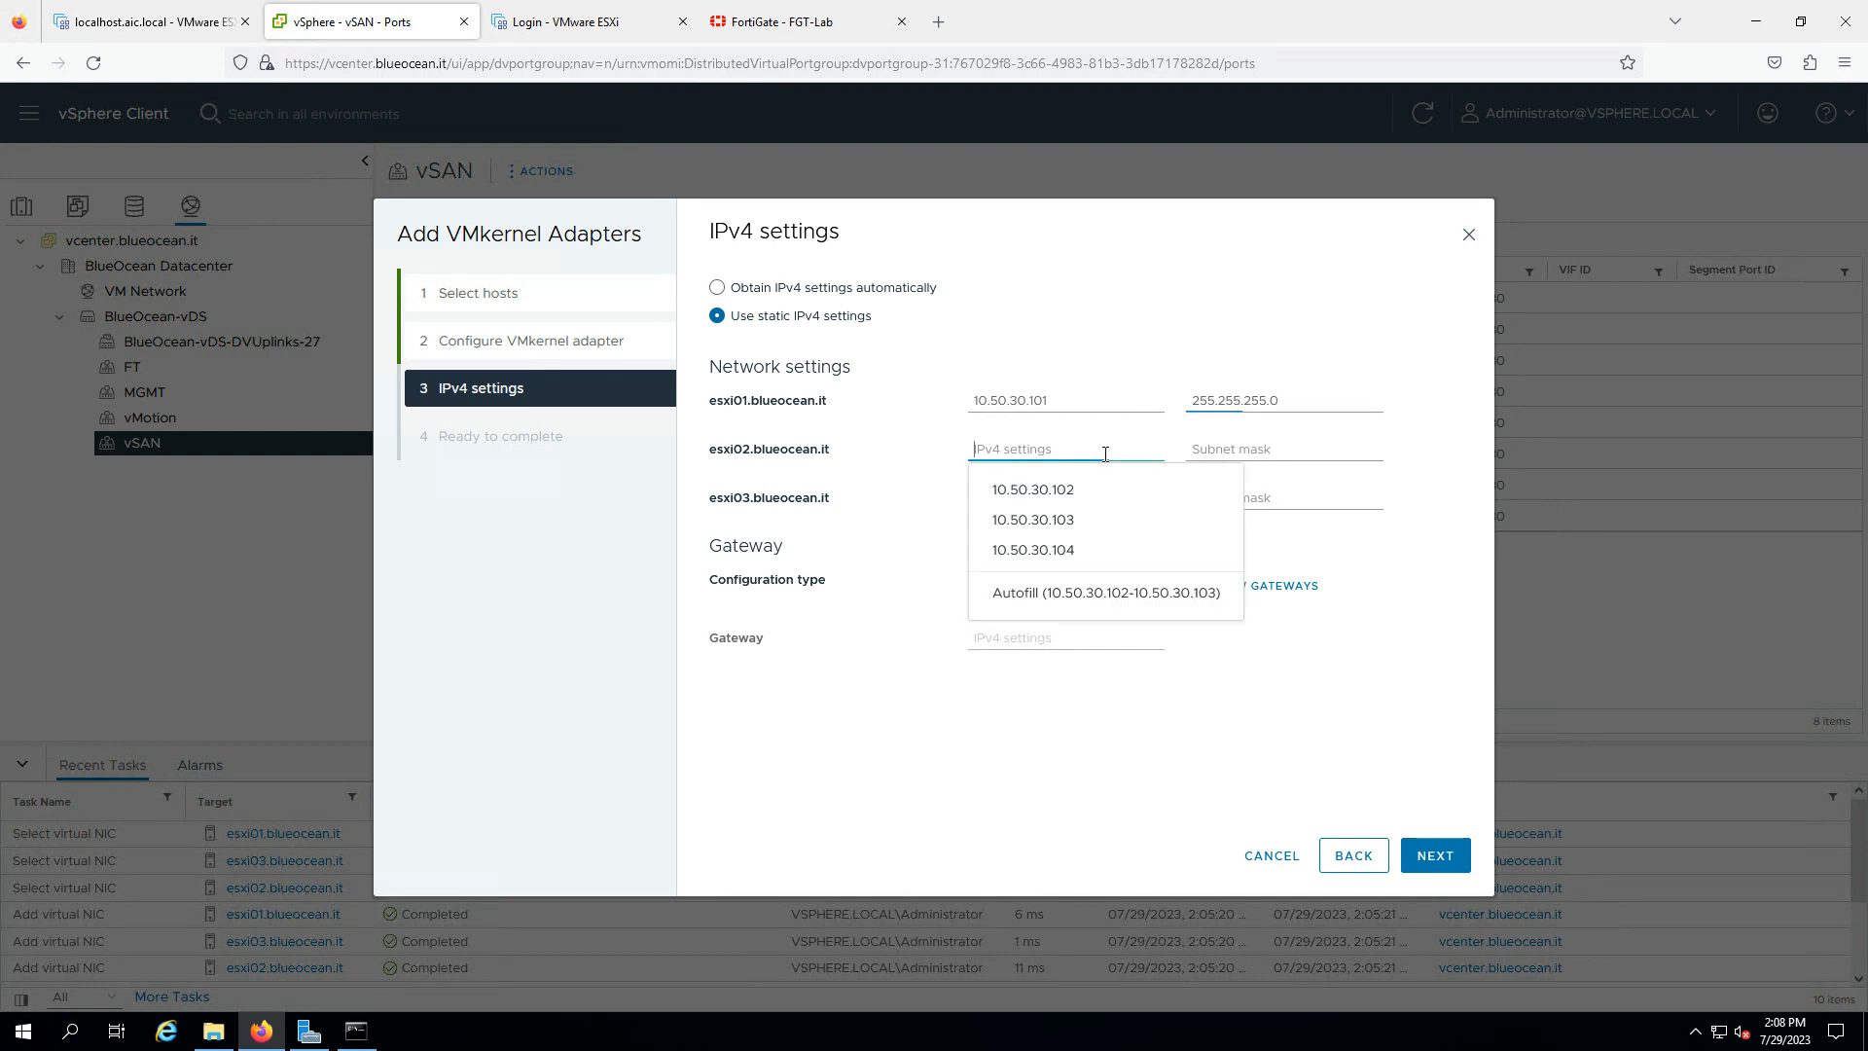
click(1080, 590)
click(1278, 455)
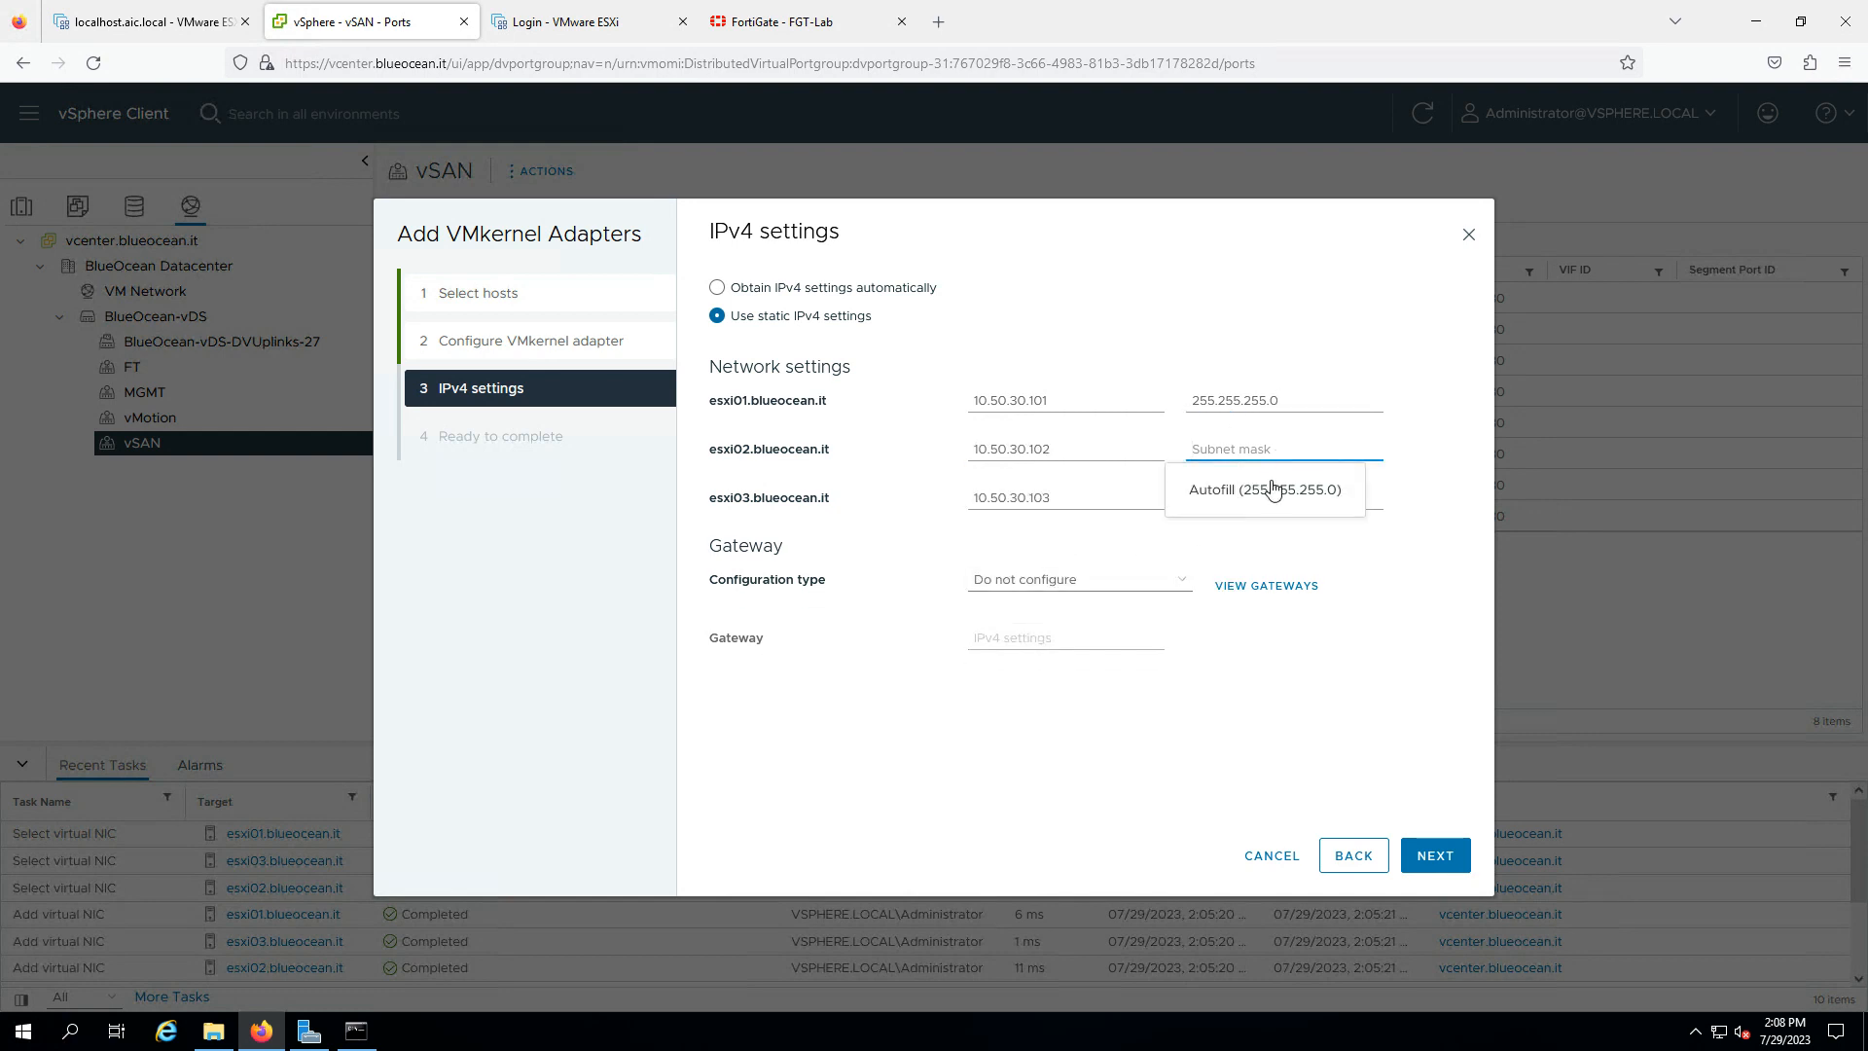
click(1265, 490)
- Set gateway 10.50.30.1 on the VMkernel adapters and finish creating them
click(1076, 581)
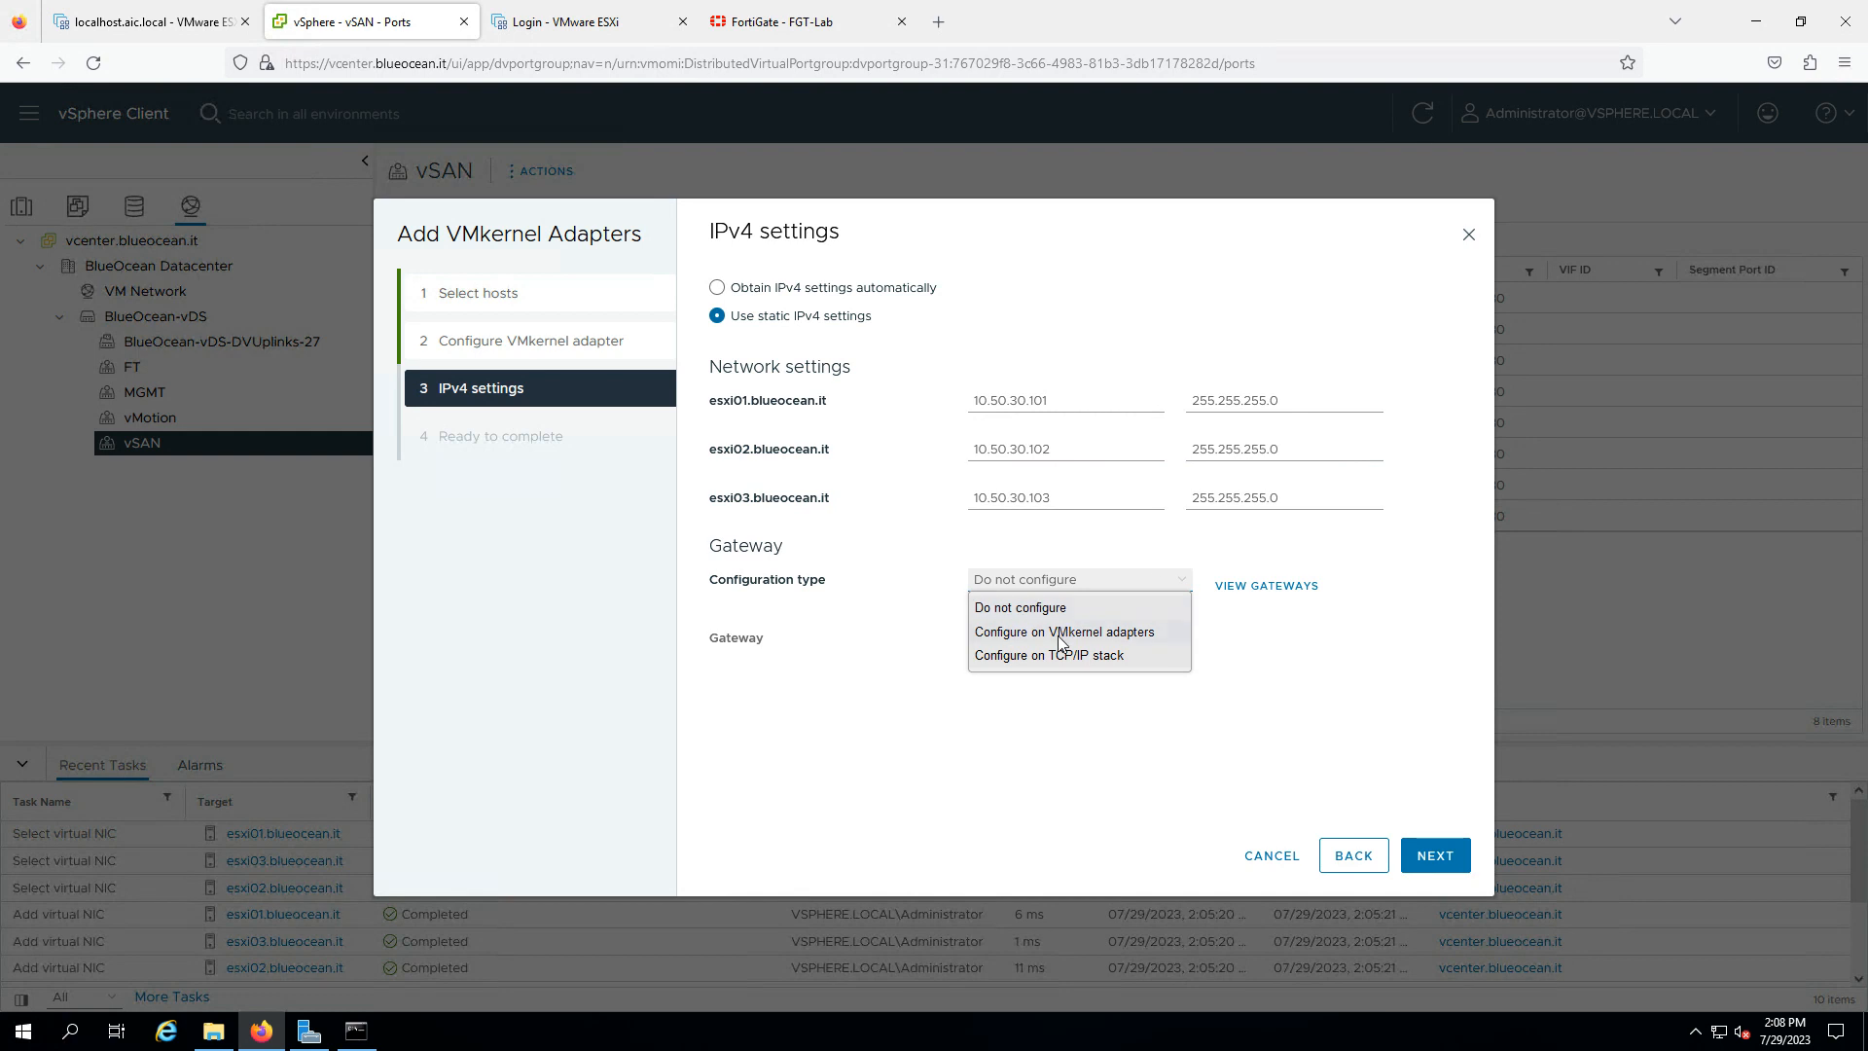
click(1061, 632)
click(1042, 639)
text(10.50.30.1)
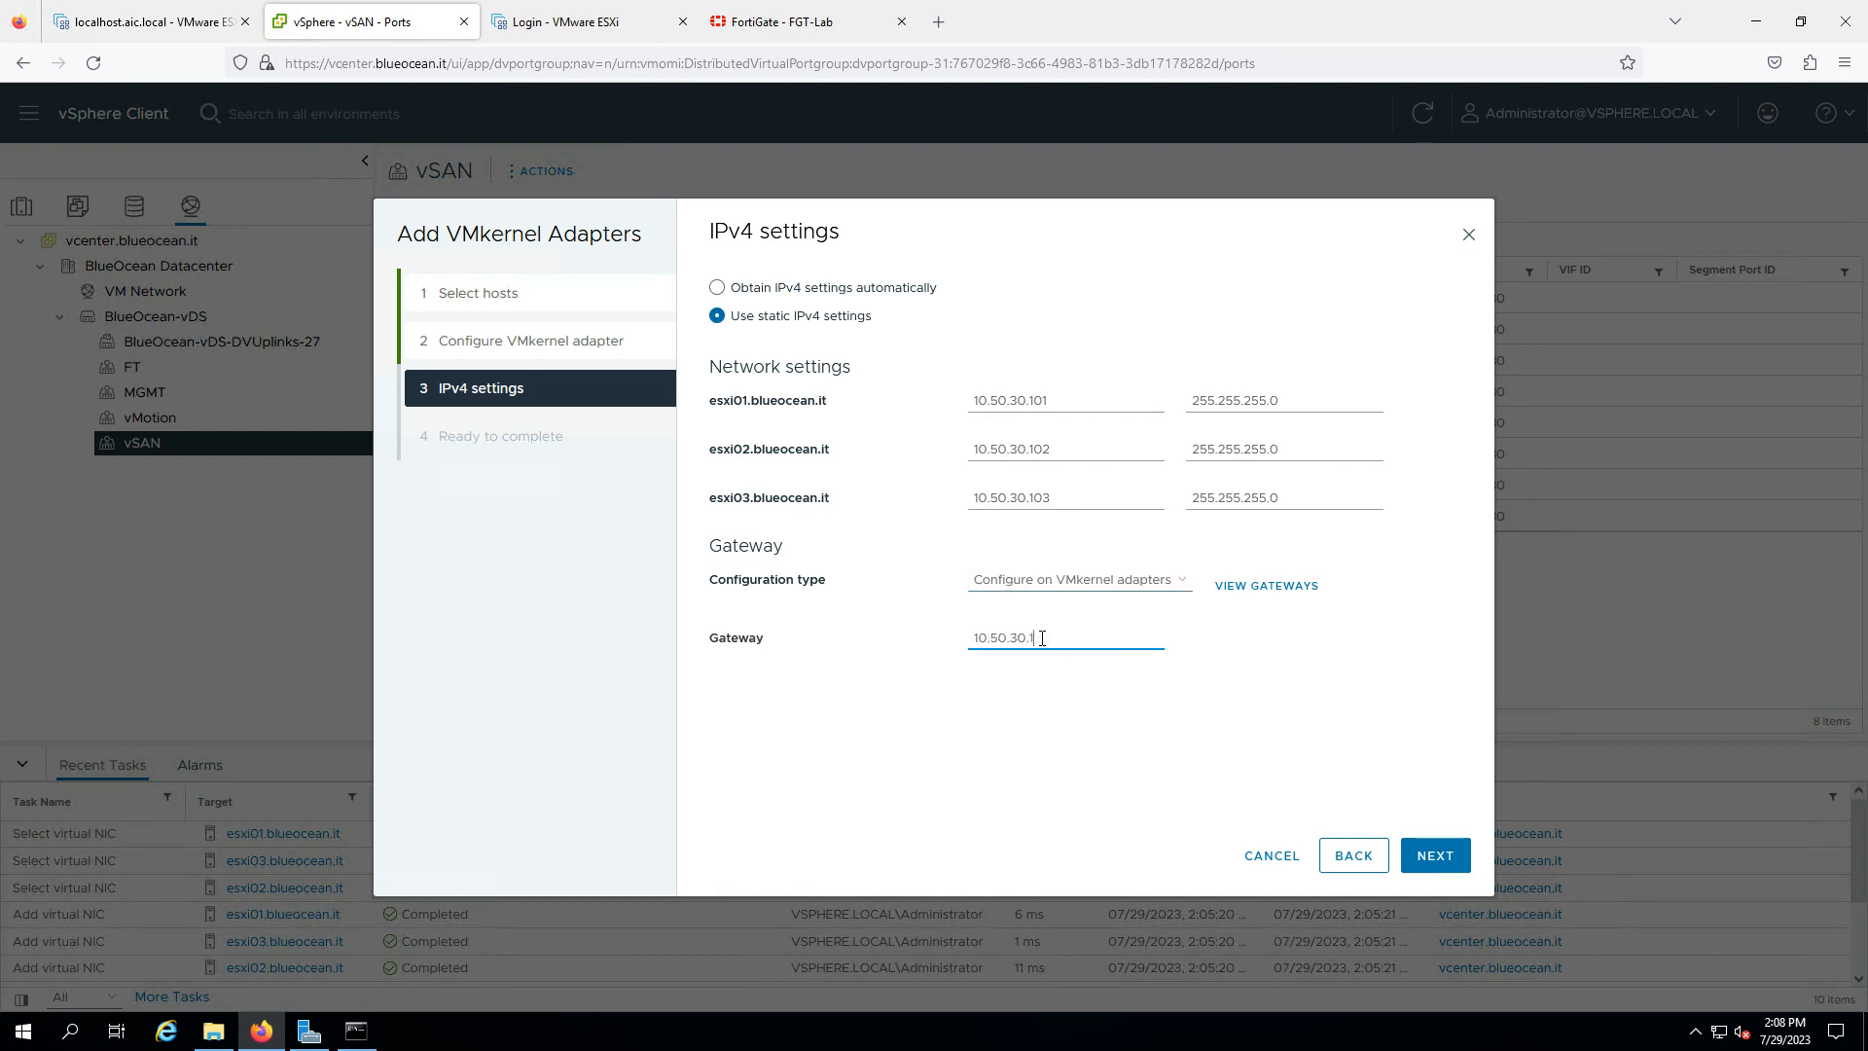
click(1411, 860)
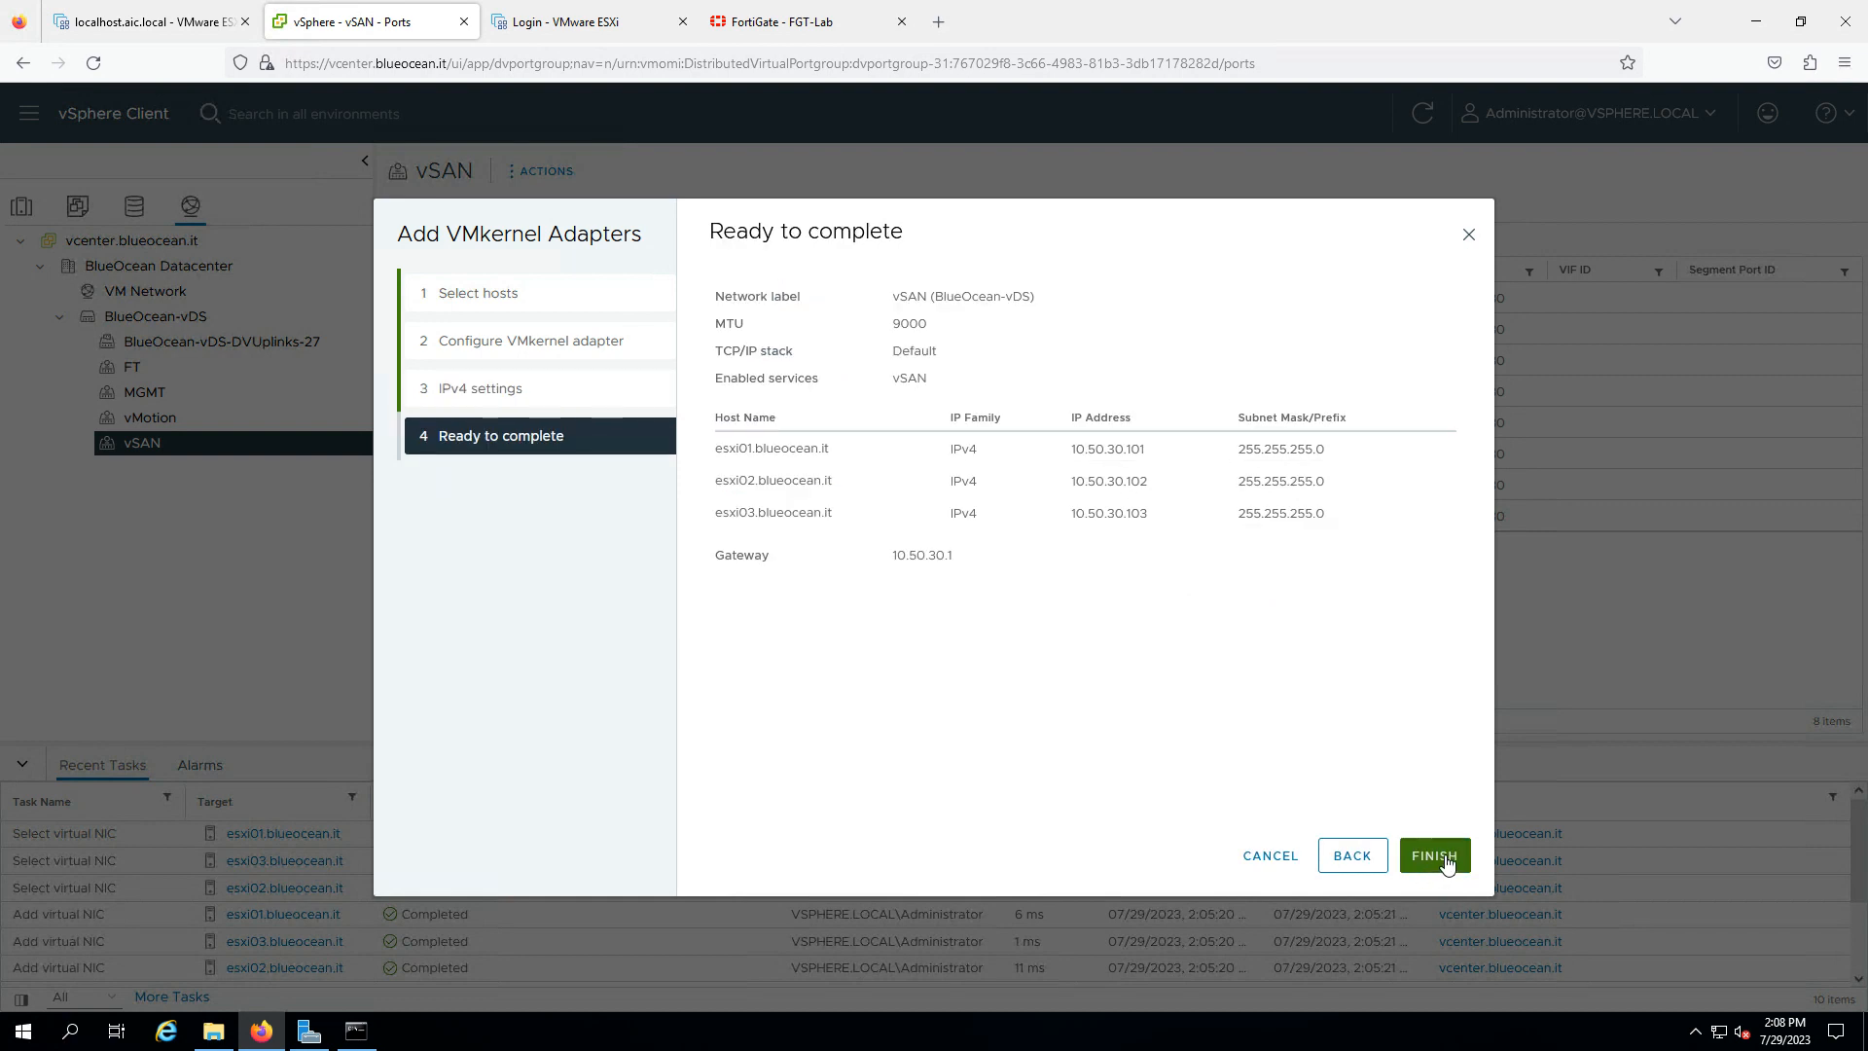
click(1444, 861)
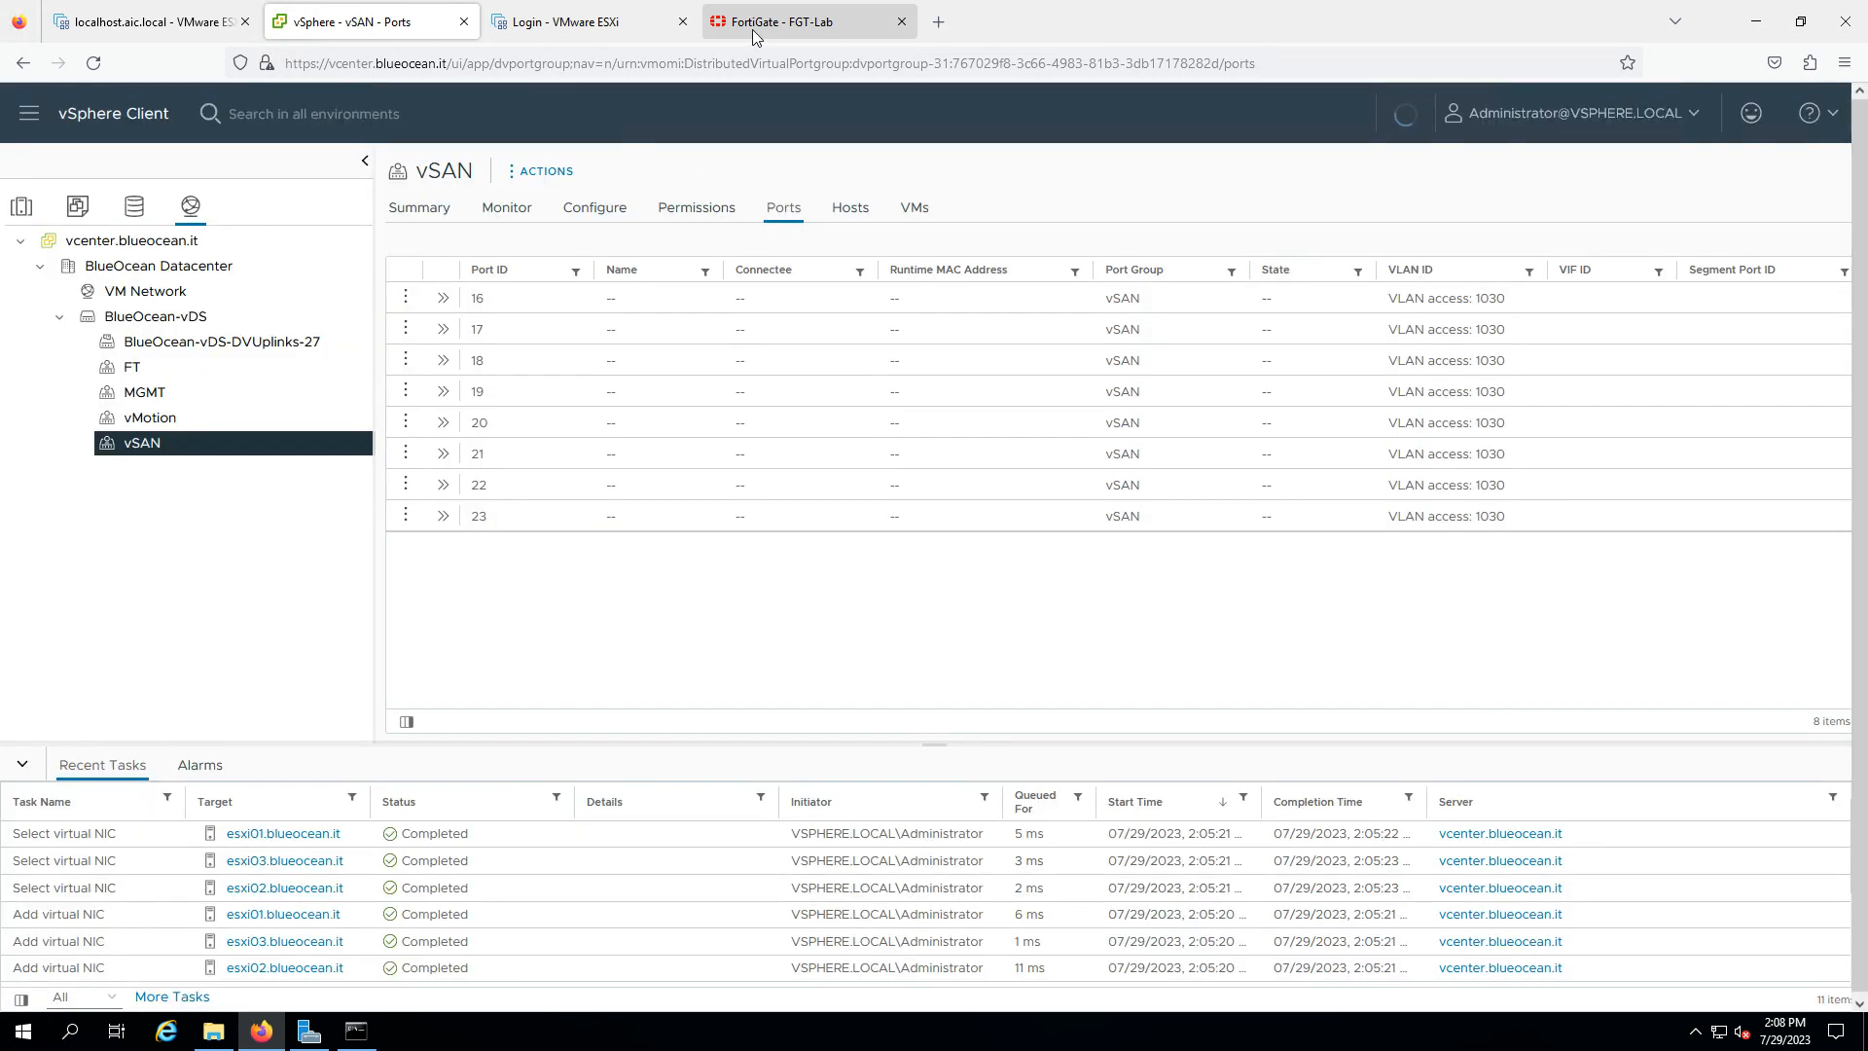
- In the FortiGate CLI Console, exec ping 10.50.30.101 after fixing the command typo
click(778, 22)
text(p)
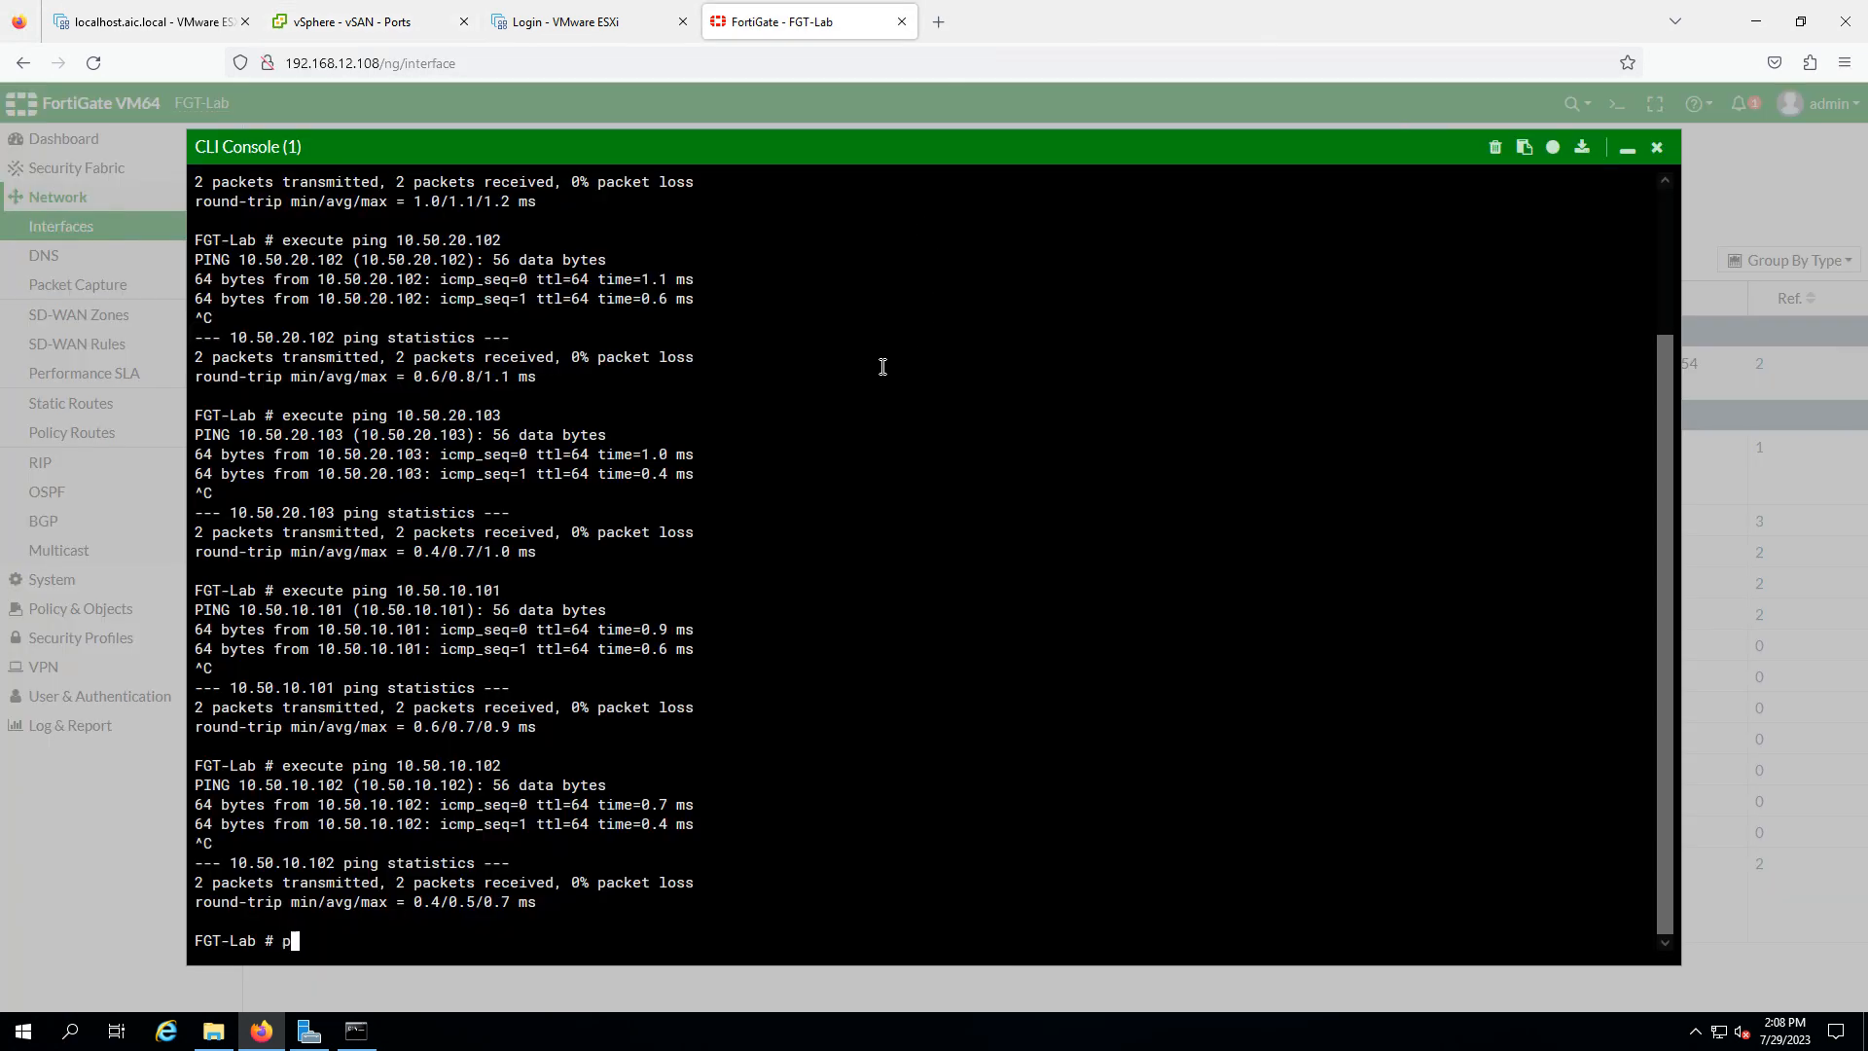
text(ing 10.50.30.101)
key(Return)
key(Up)
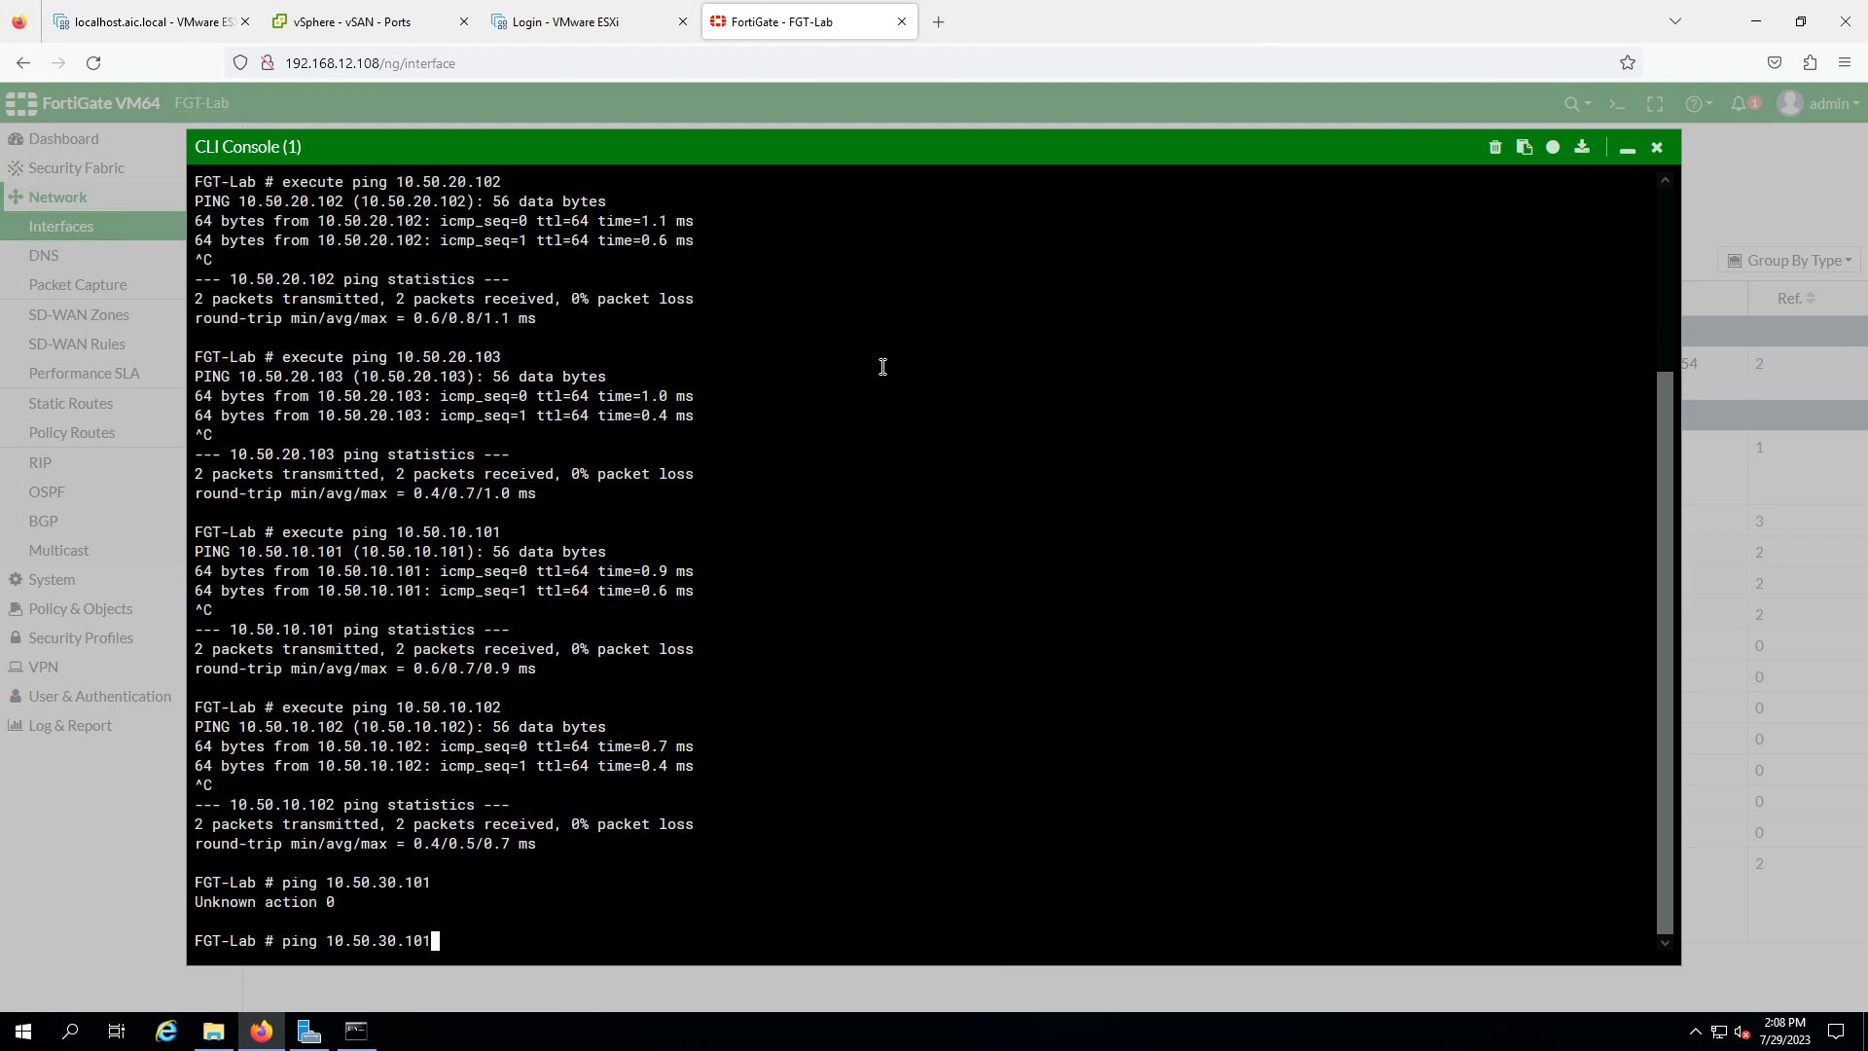
key(Left)
key(Left)
key(Left)
key(Left)
key(Left)
key(Left)
key(Left)
key(Left)
key(Left)
key(Left)
key(Left)
key(Left)
key(Left)
key(Left)
key(Left)
key(Left)
text(exedc)
key(Left)
key(Left)
key(BackSpace)
key(Return)
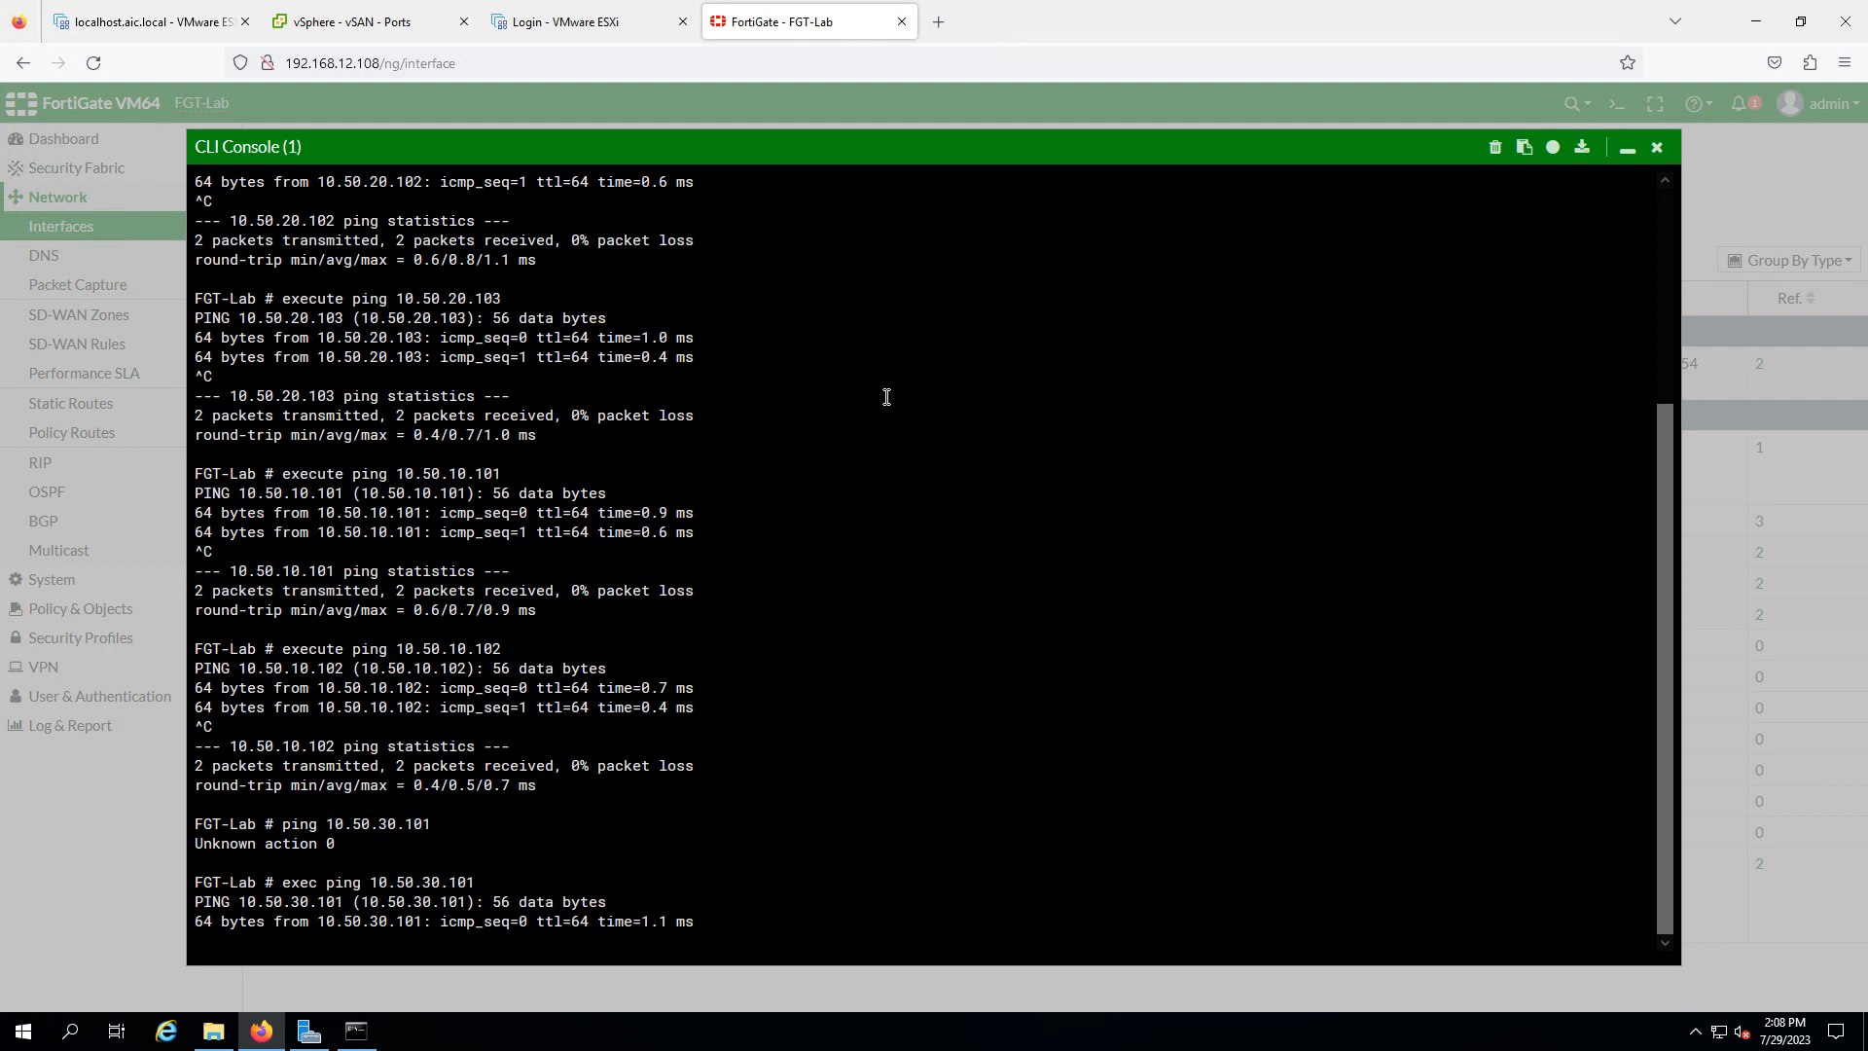
key(ctrl+c)
- Ping 10.50.30.102 and 10.50.30.103, stopping each with Ctrl+C
key(Up)
key(BackSpace)
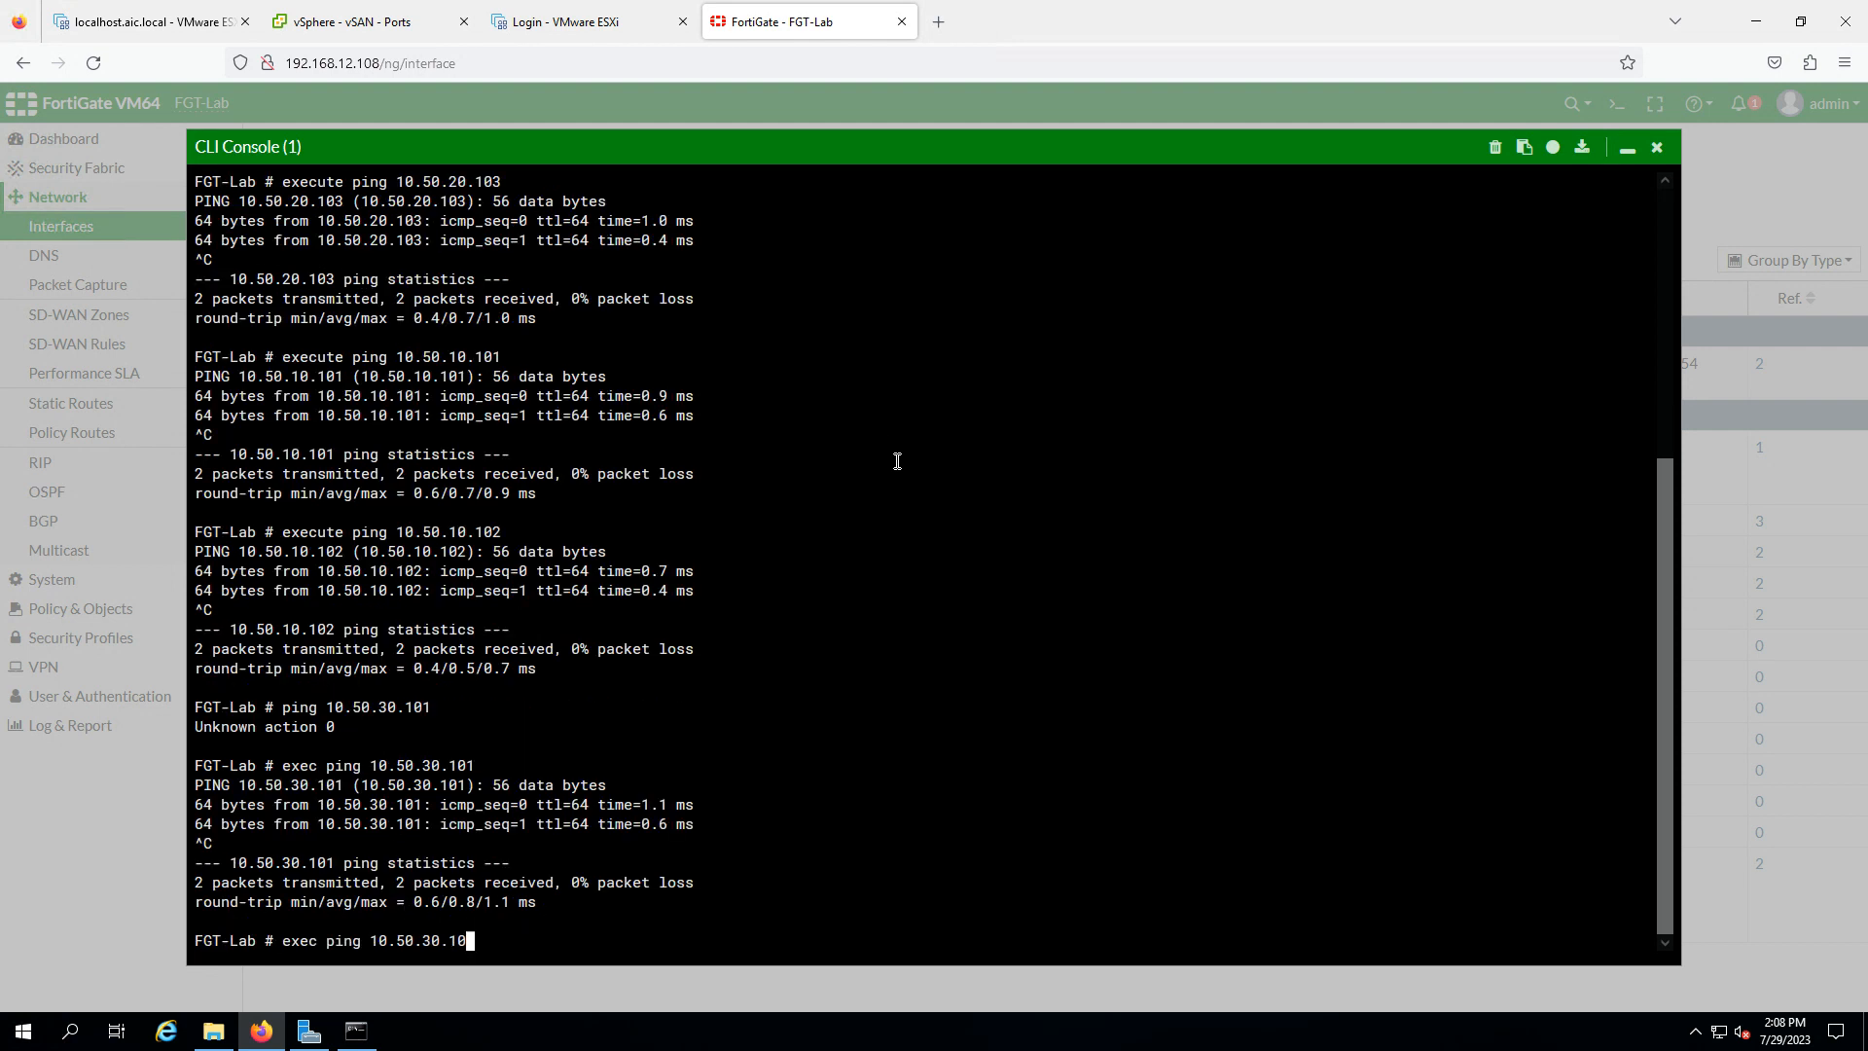
text(2)
key(Return)
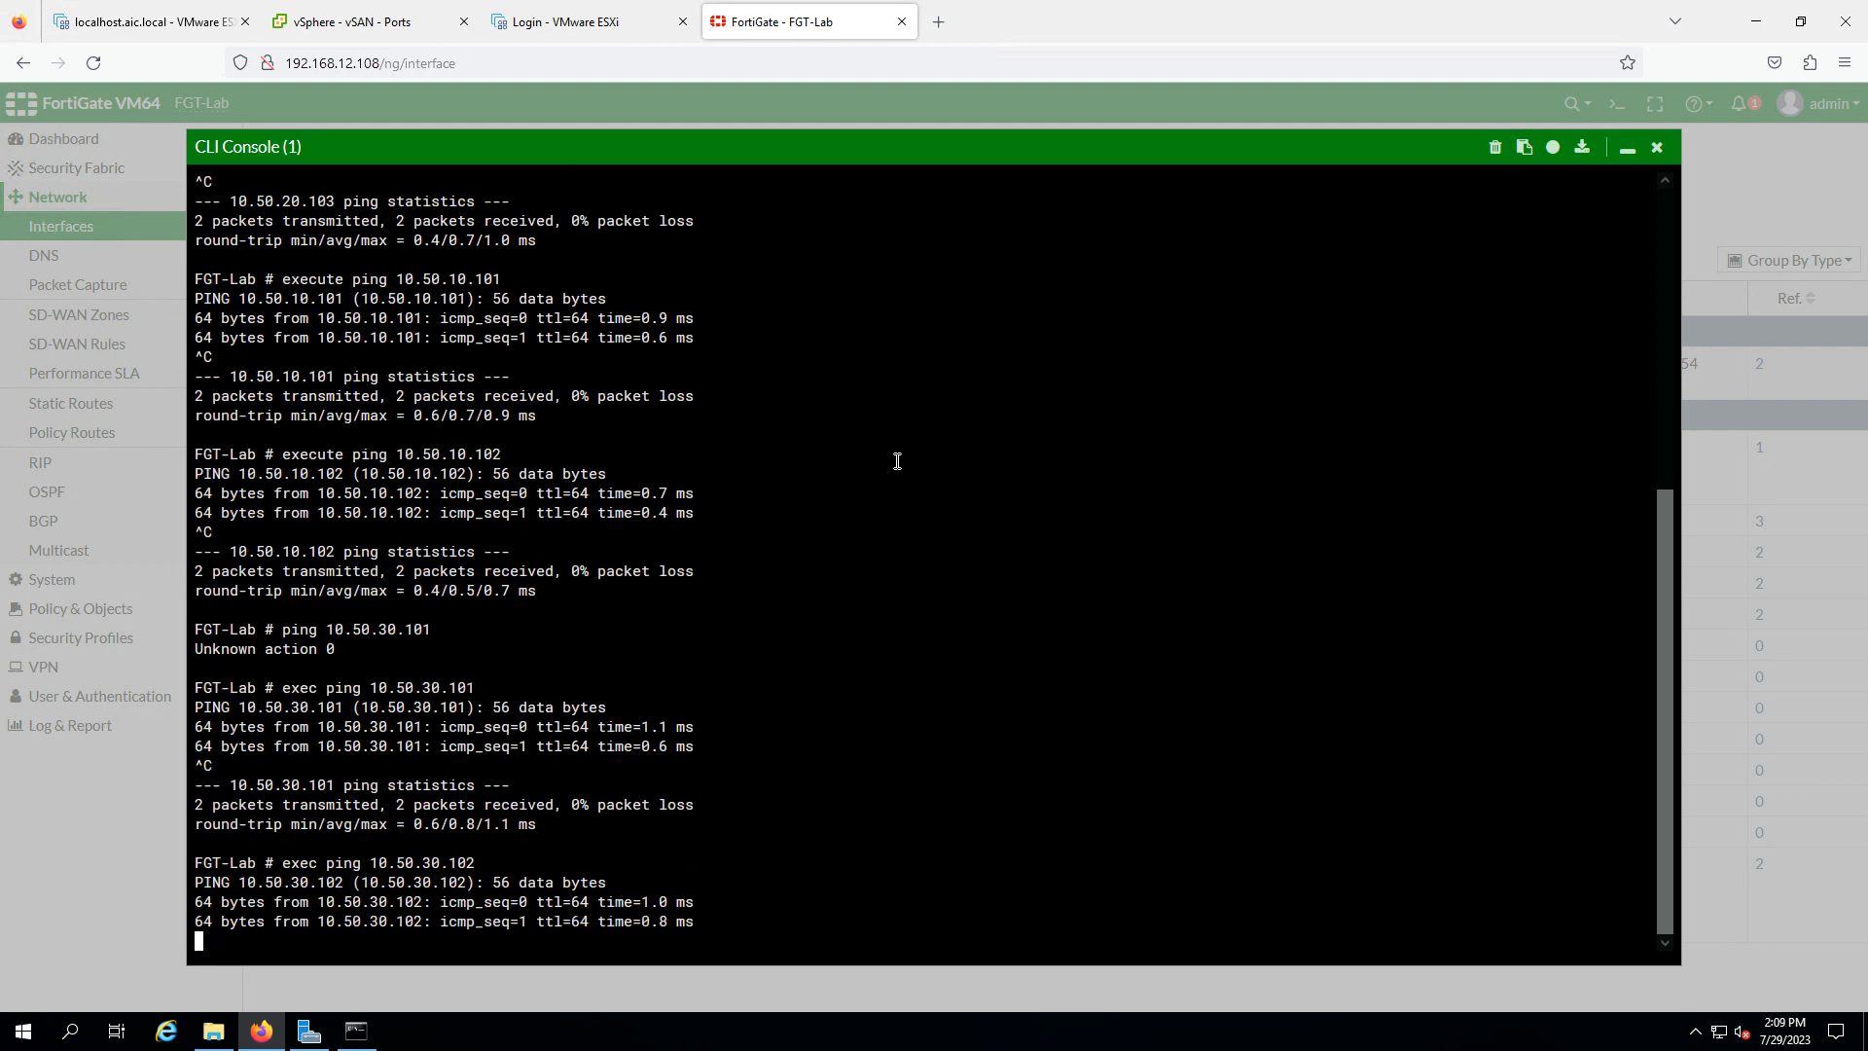
key(ctrl+c)
key(Up)
key(BackSpace)
text(30.103)
key(Return)
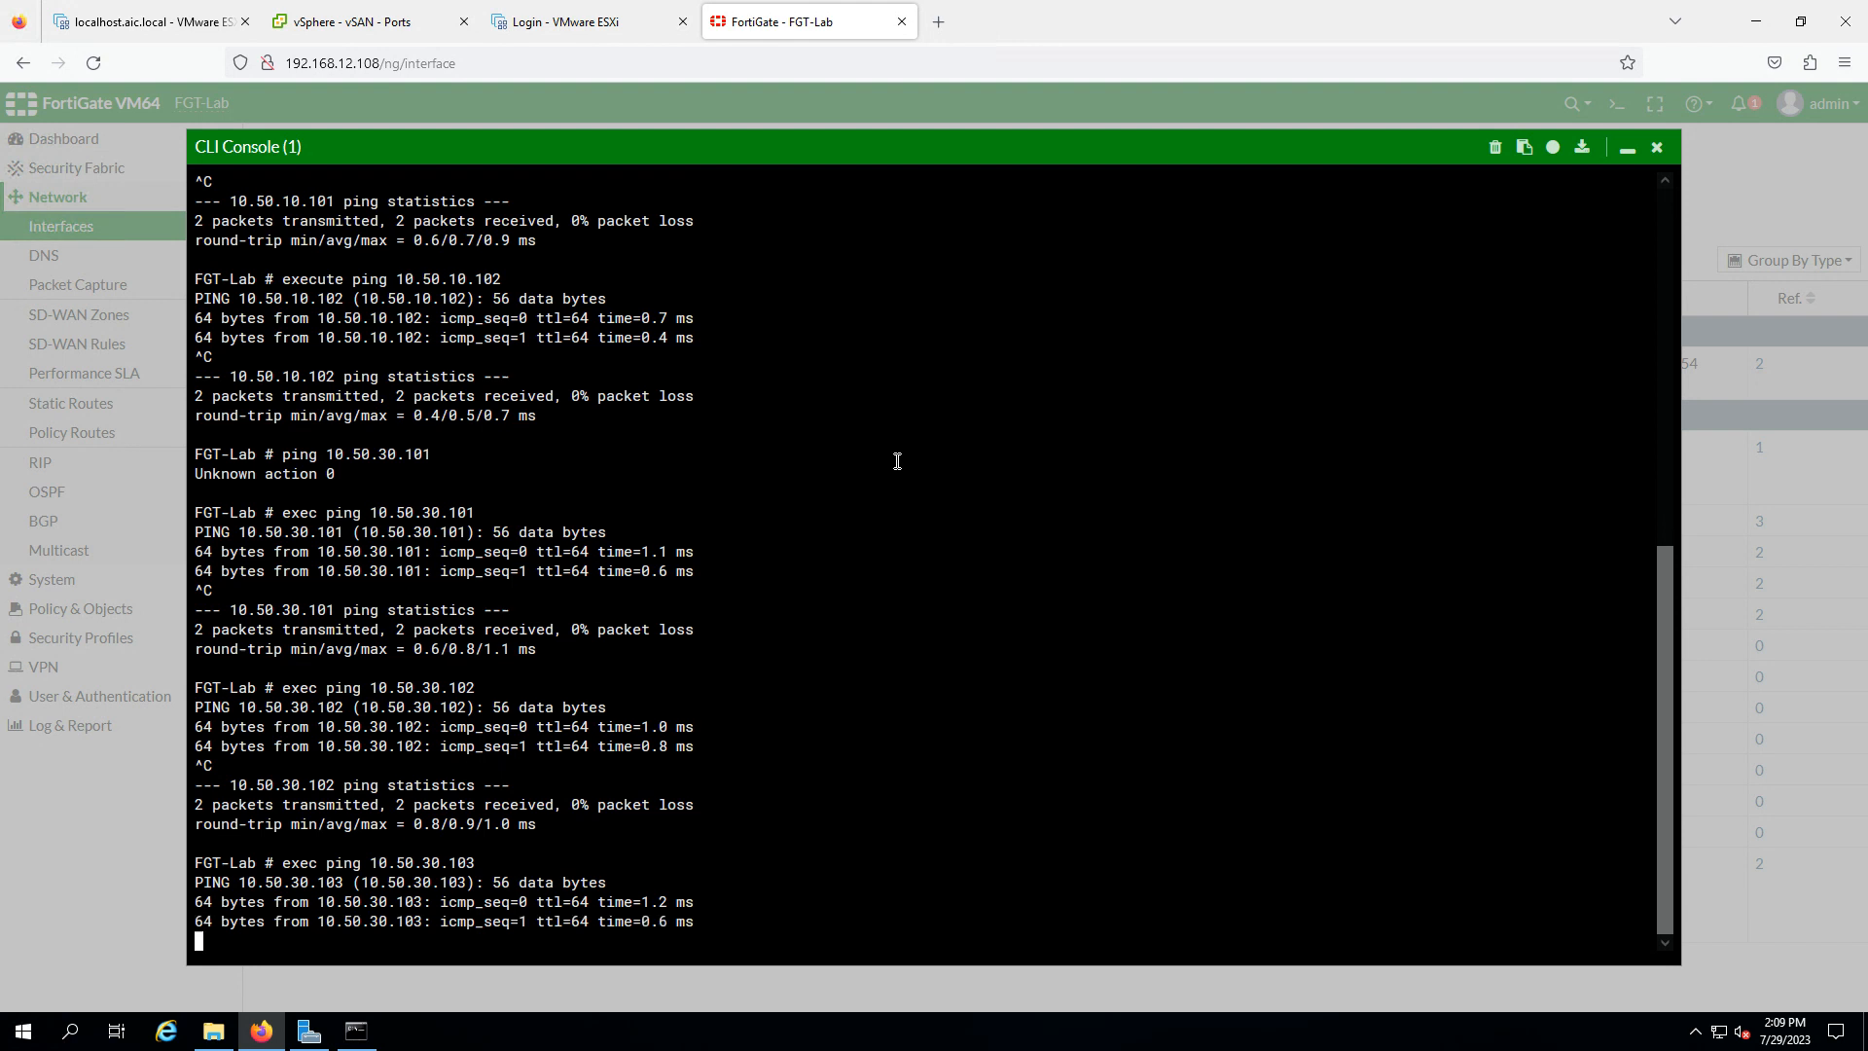
key(ctrl+c)
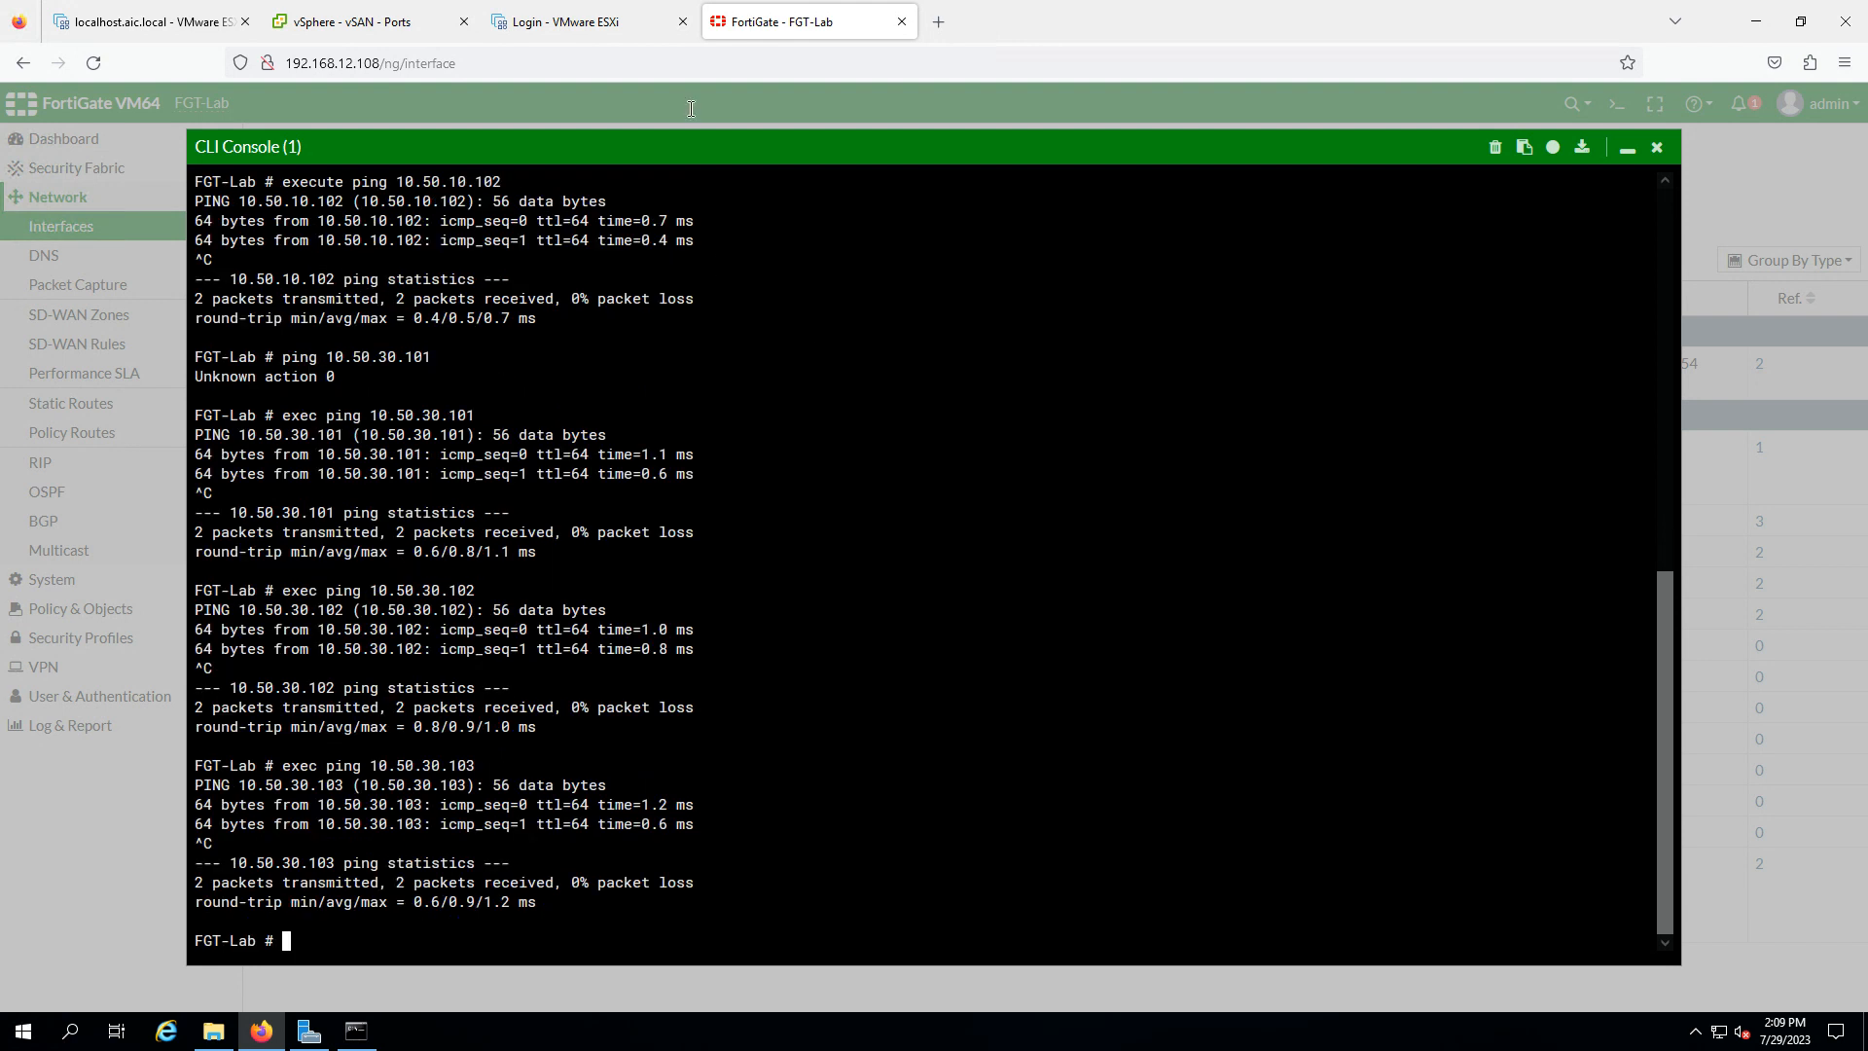
- Start adding VMkernel adapters to the FT port group for all three hosts with Fault Tolerance logging enabled
click(338, 29)
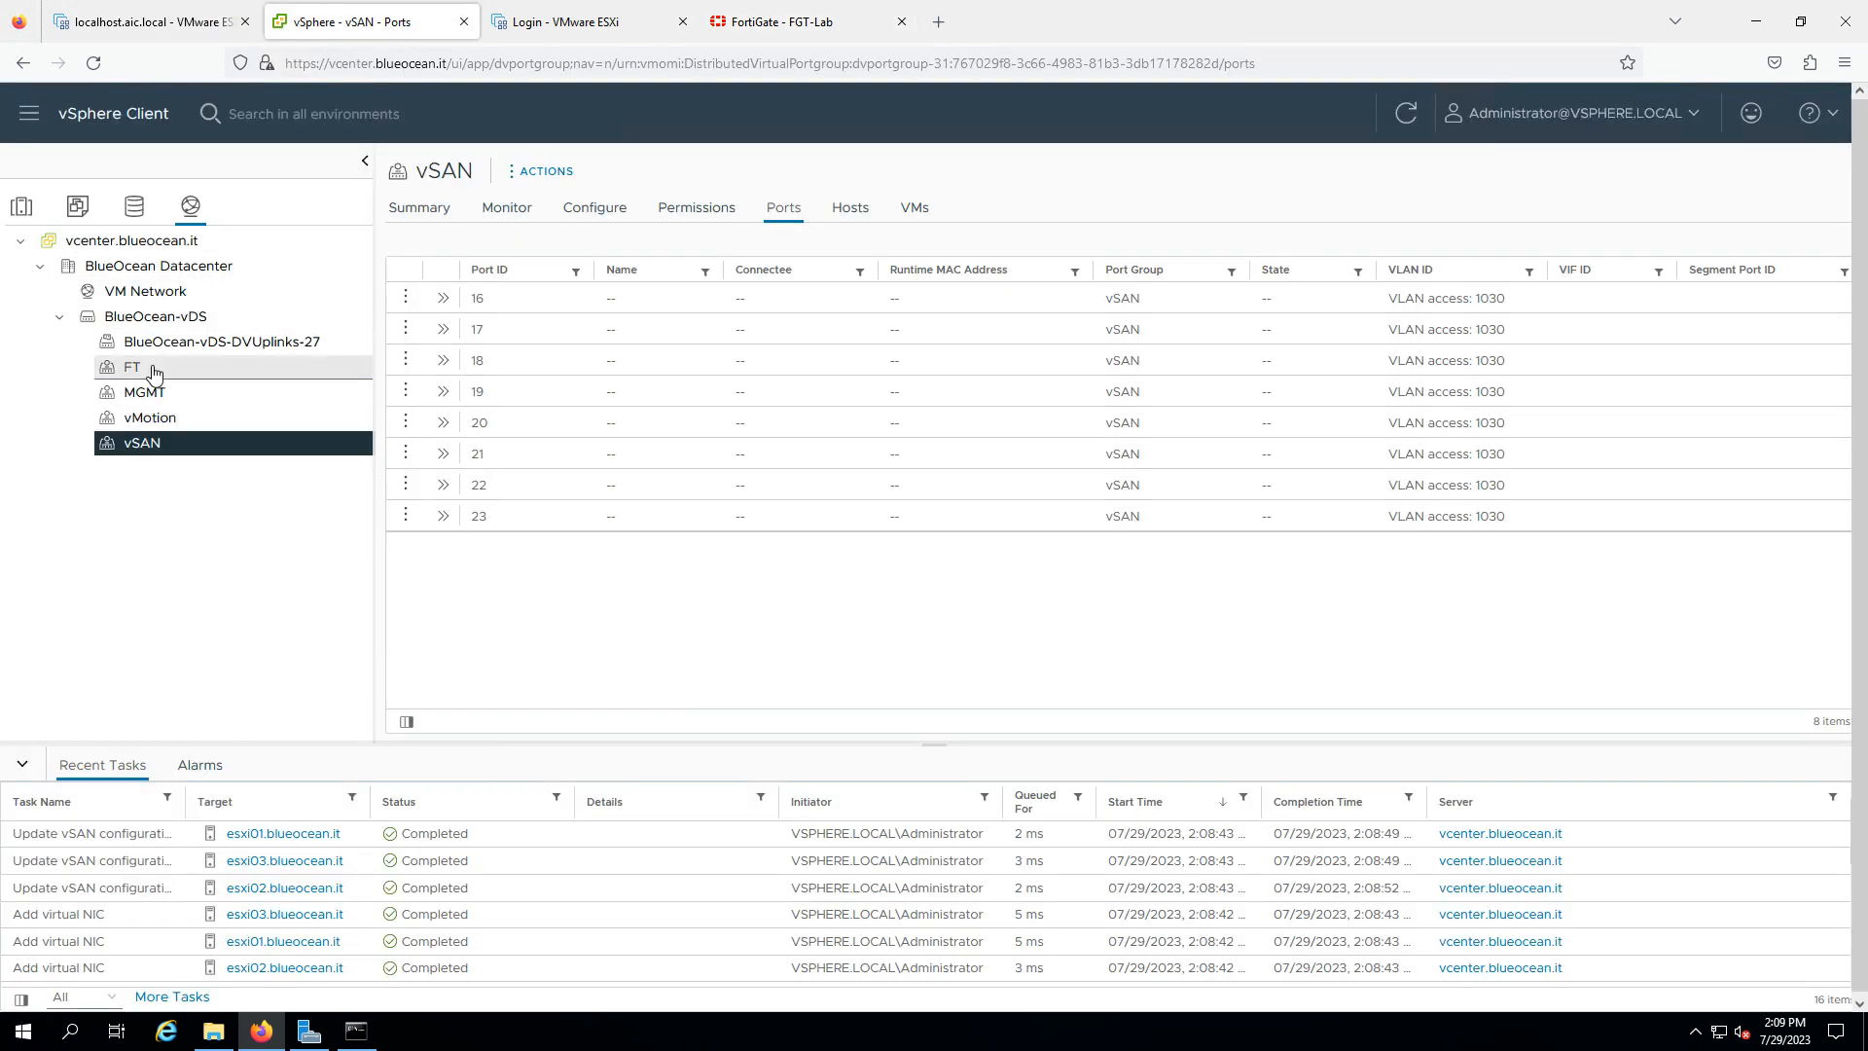
click(162, 374)
right_click(172, 374)
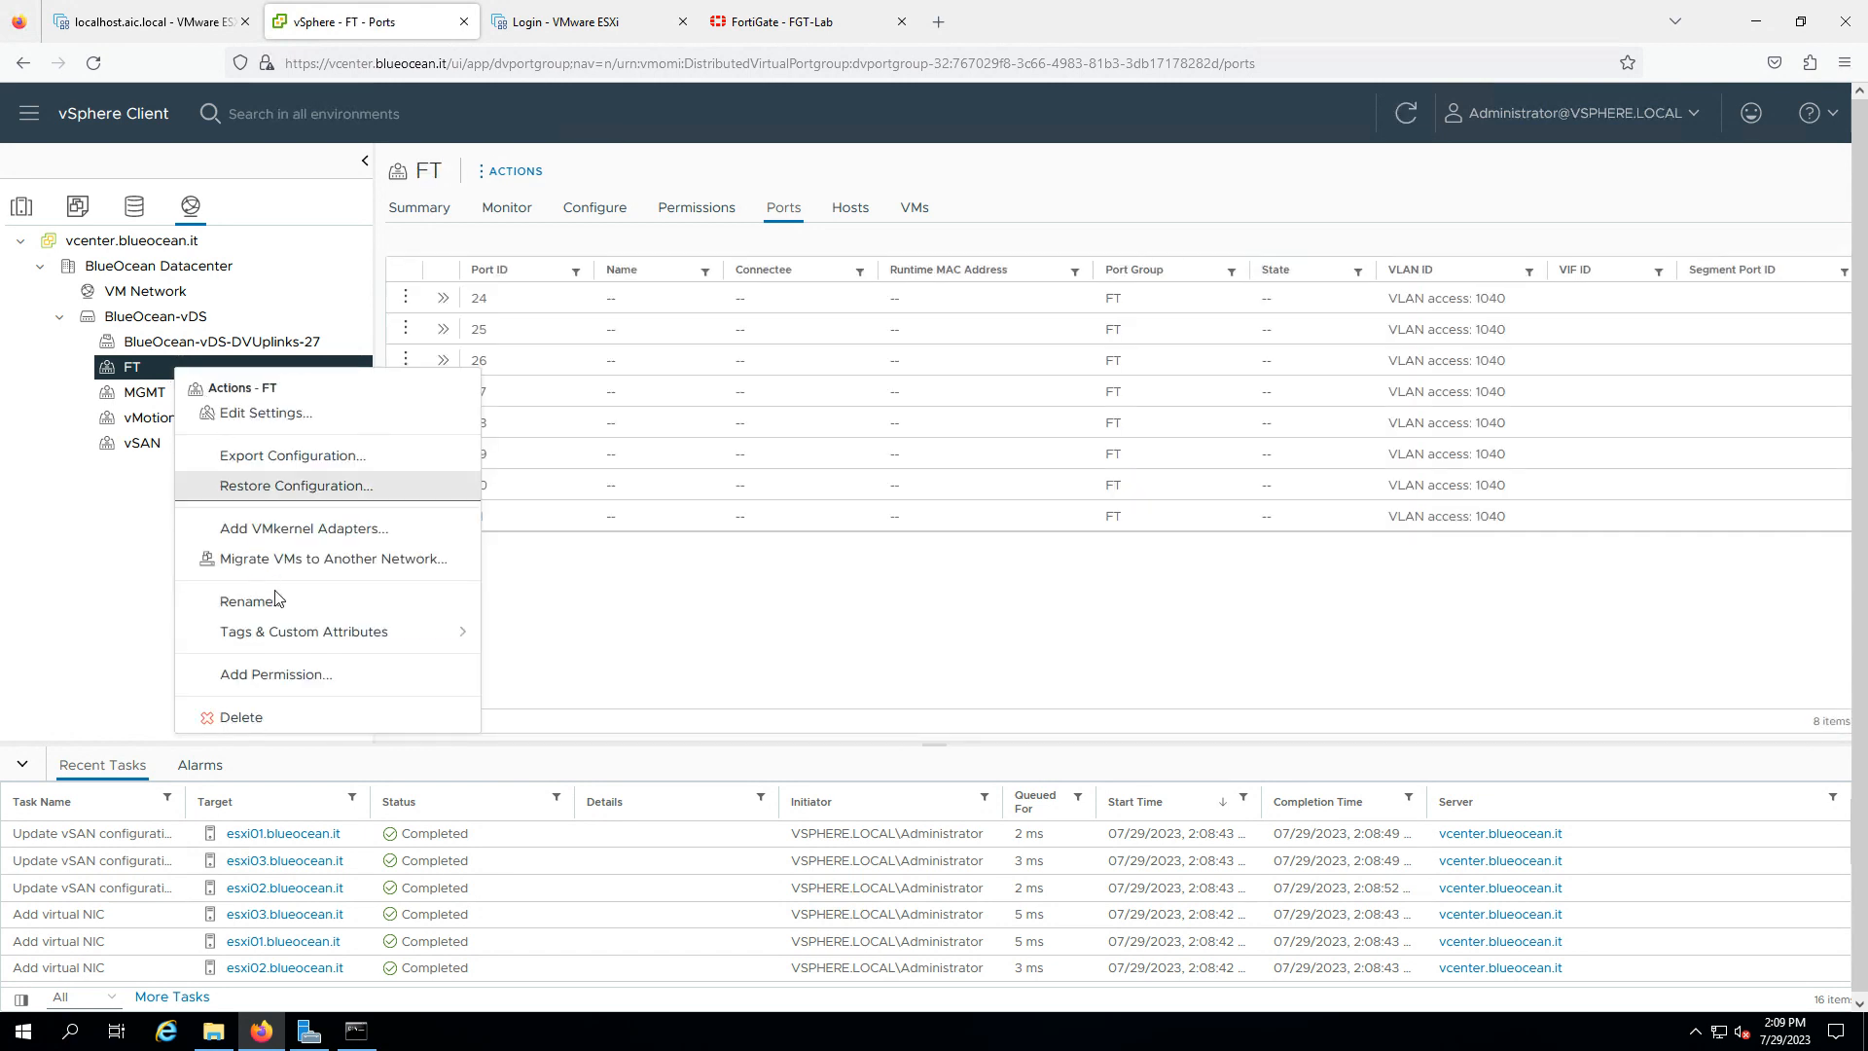
click(915, 642)
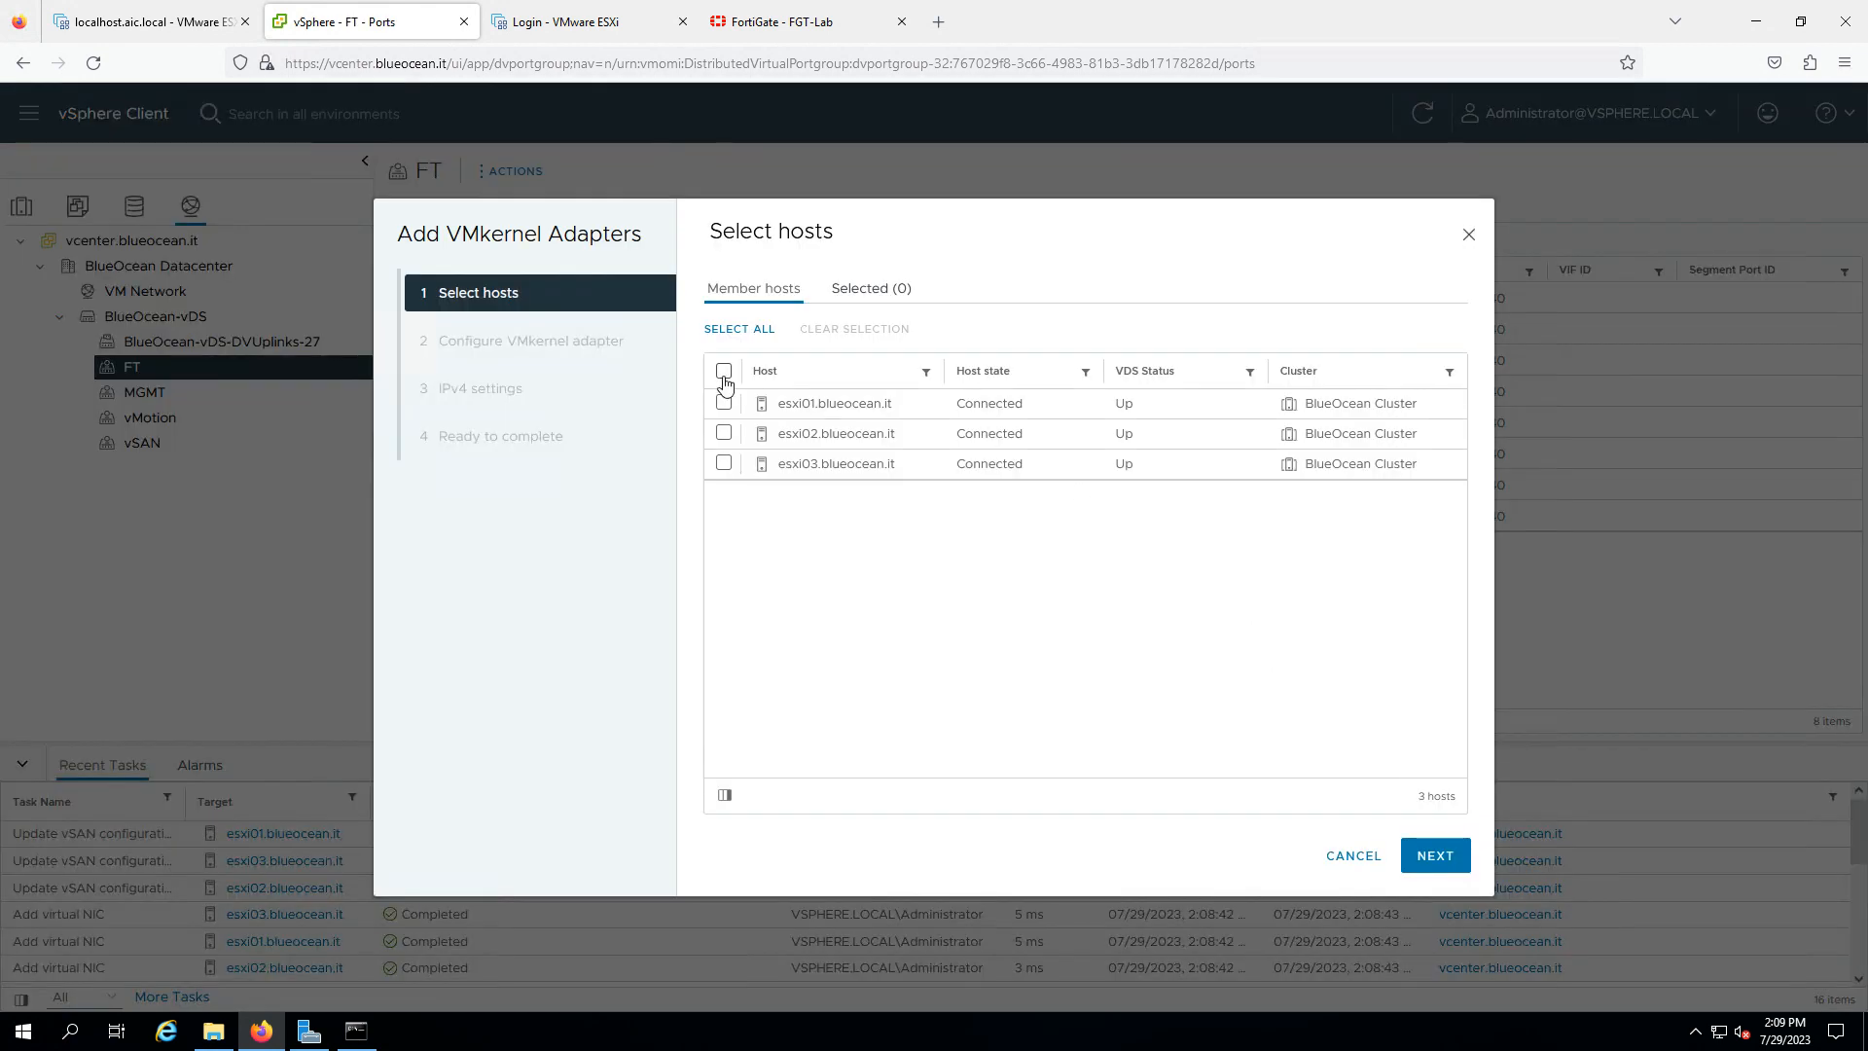
click(724, 372)
click(1427, 855)
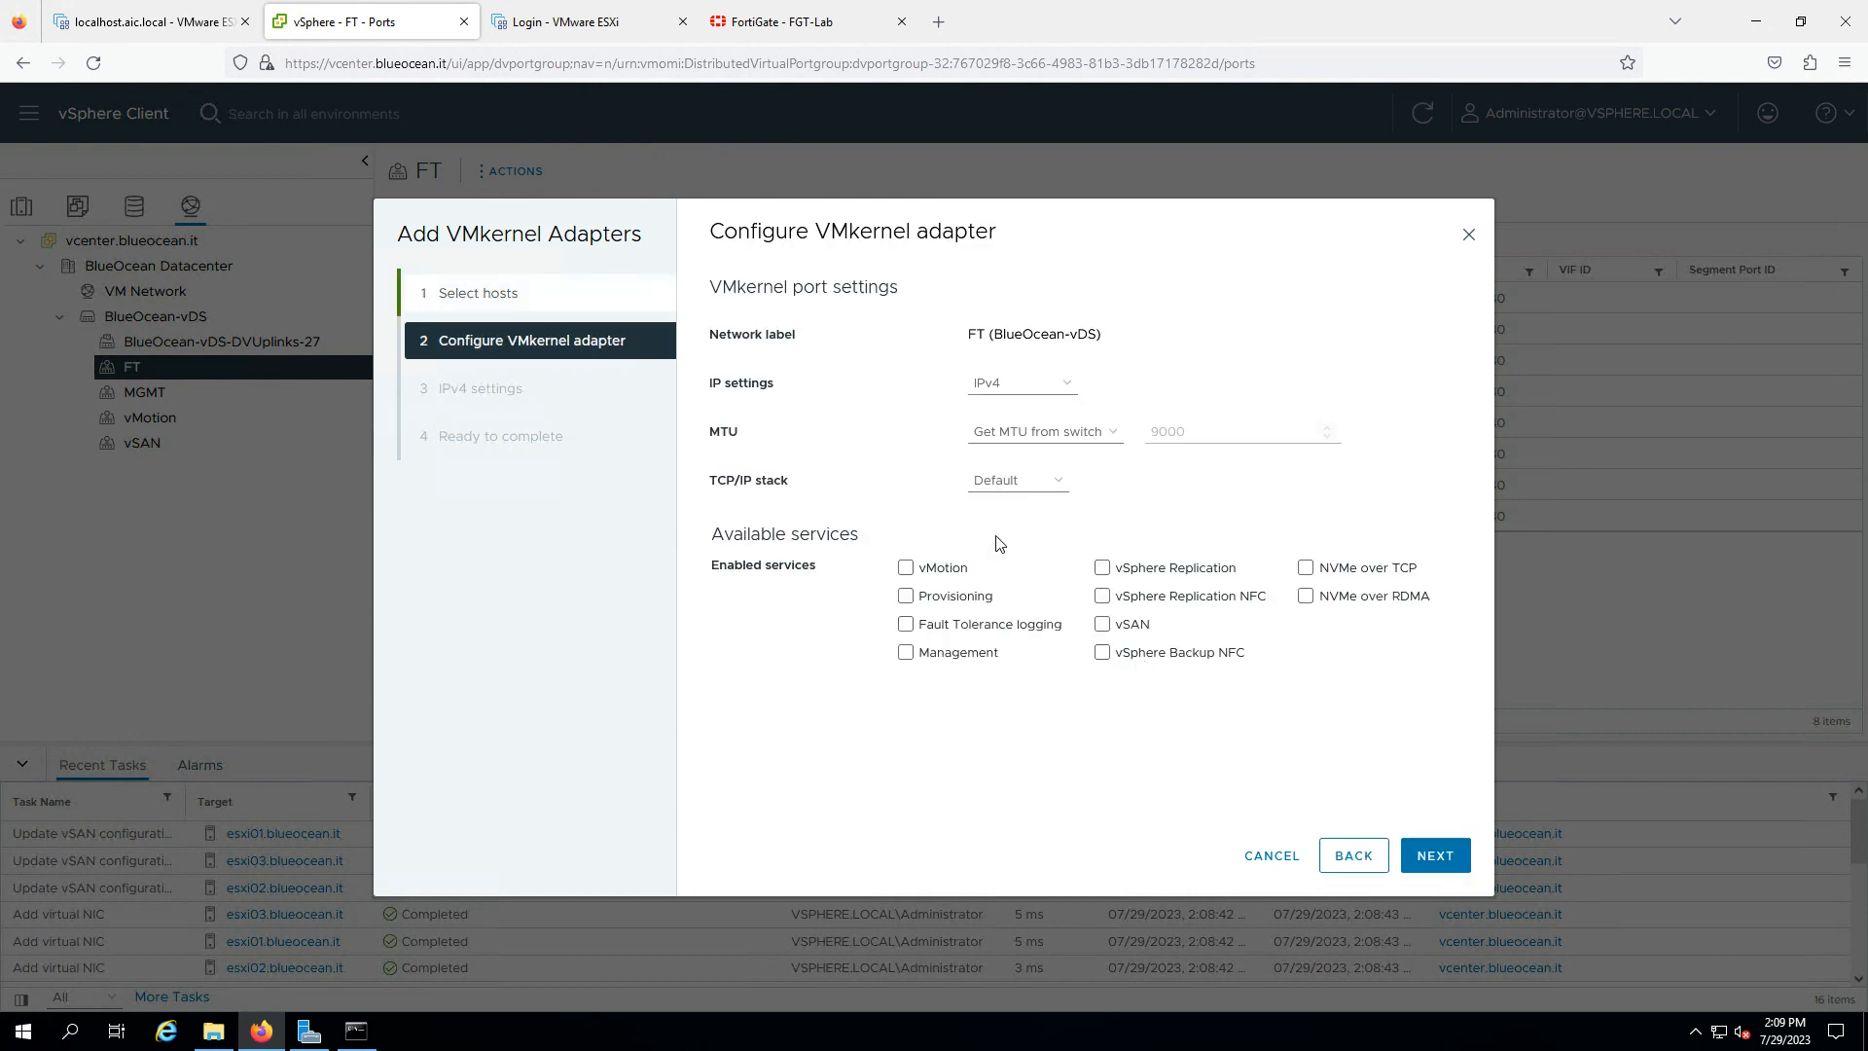
click(904, 626)
click(1435, 856)
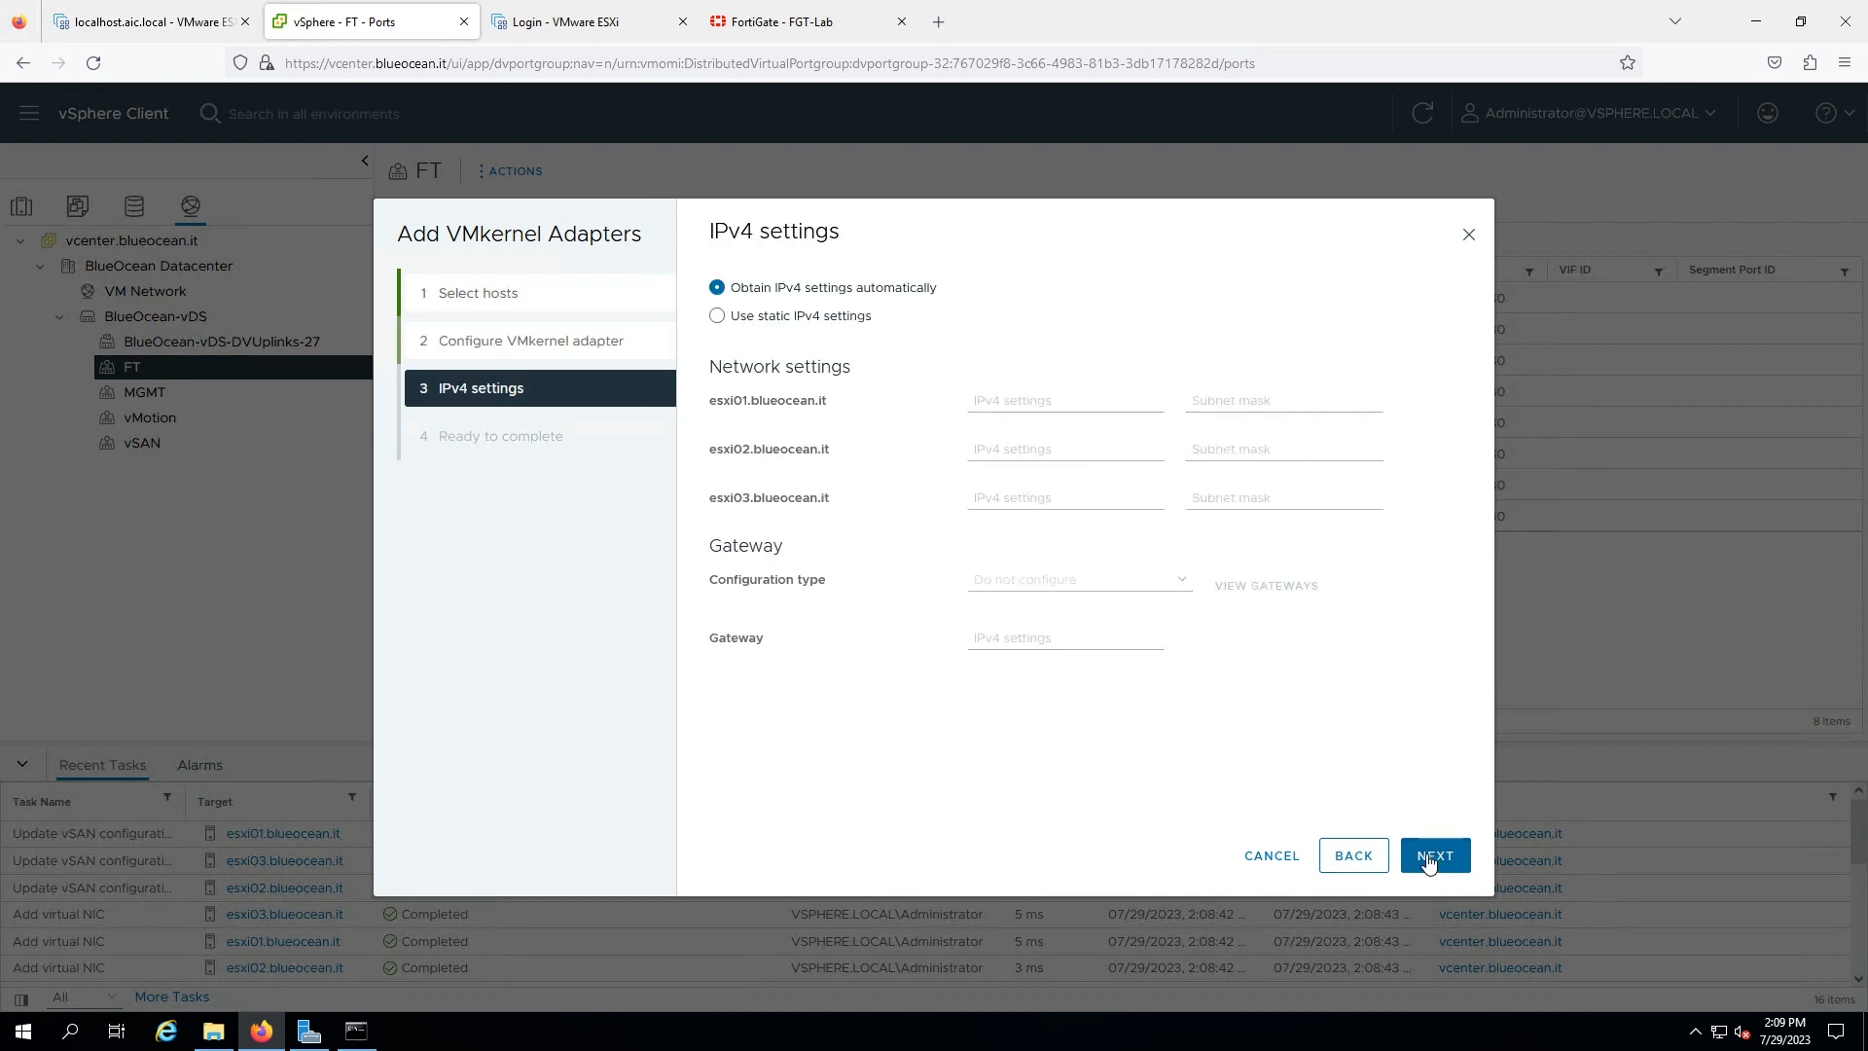
- Assign static IPs 10.50.40.101–103 with subnet mask 255.255.255.0
click(830, 317)
click(994, 403)
text(10.50.40.101)
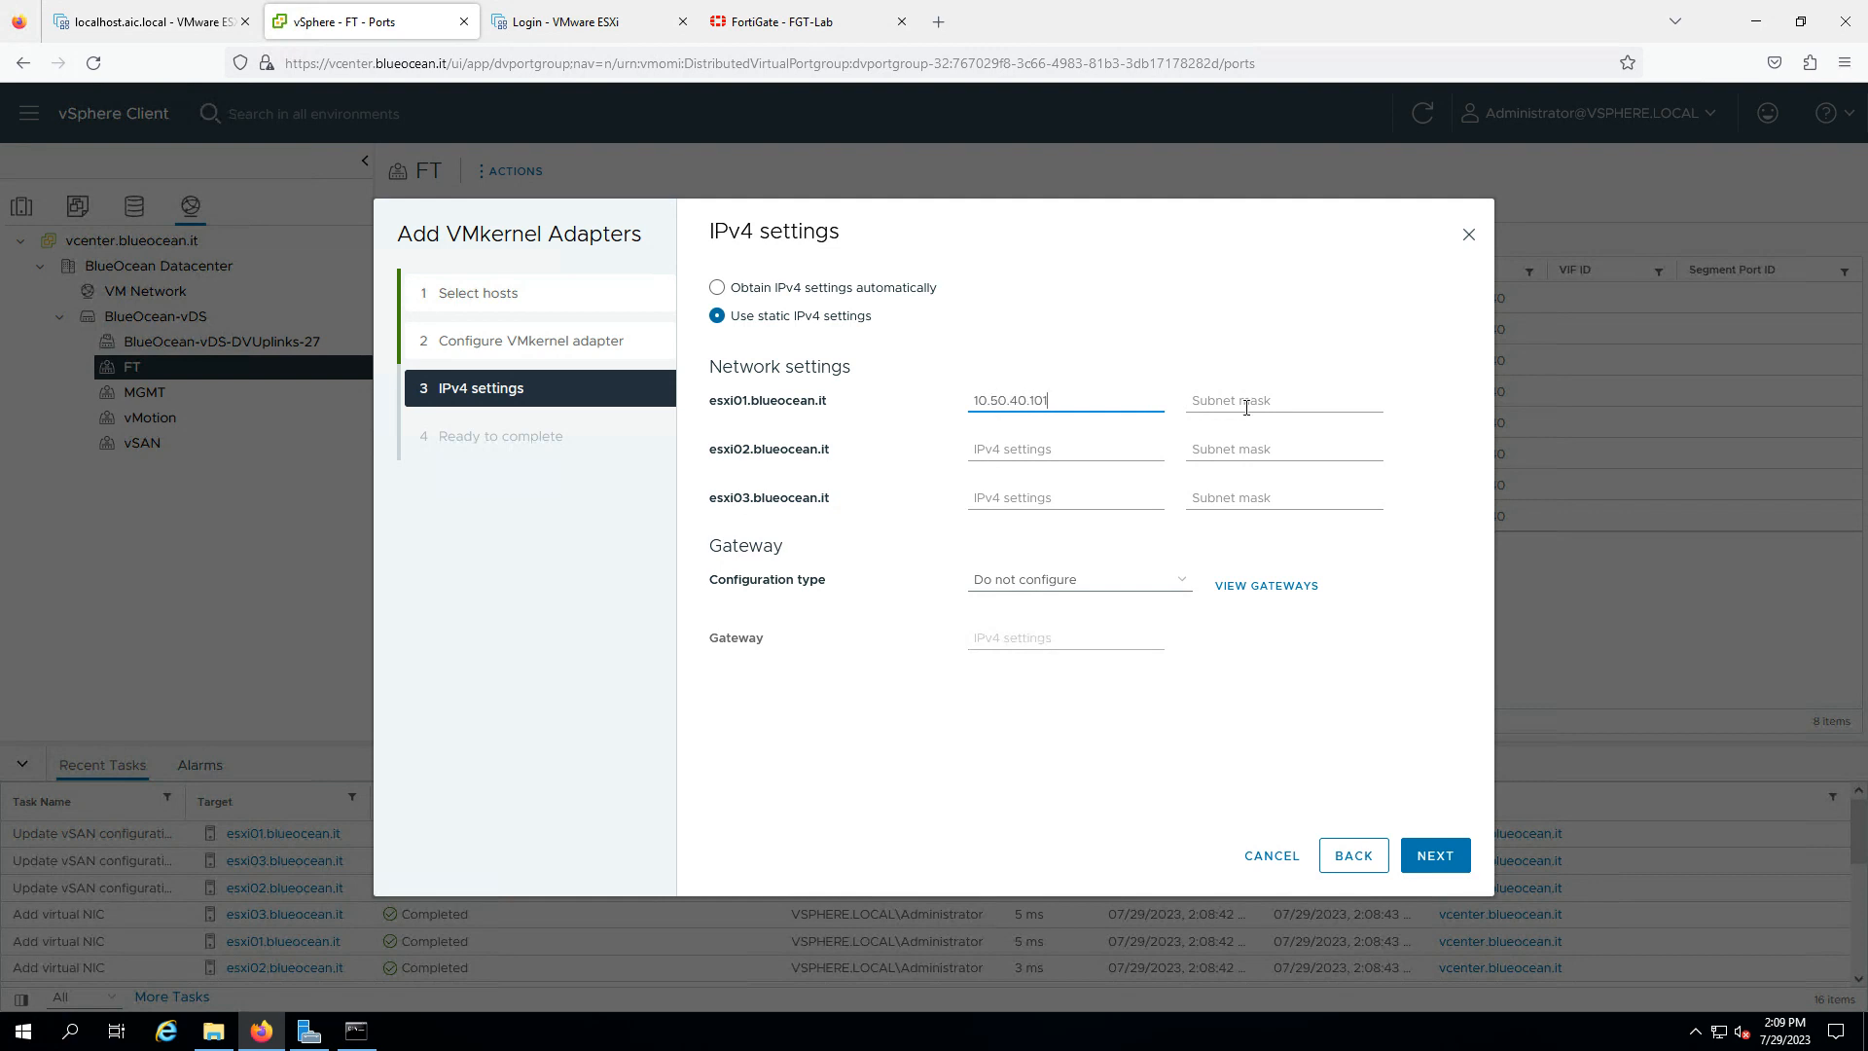
click(1247, 408)
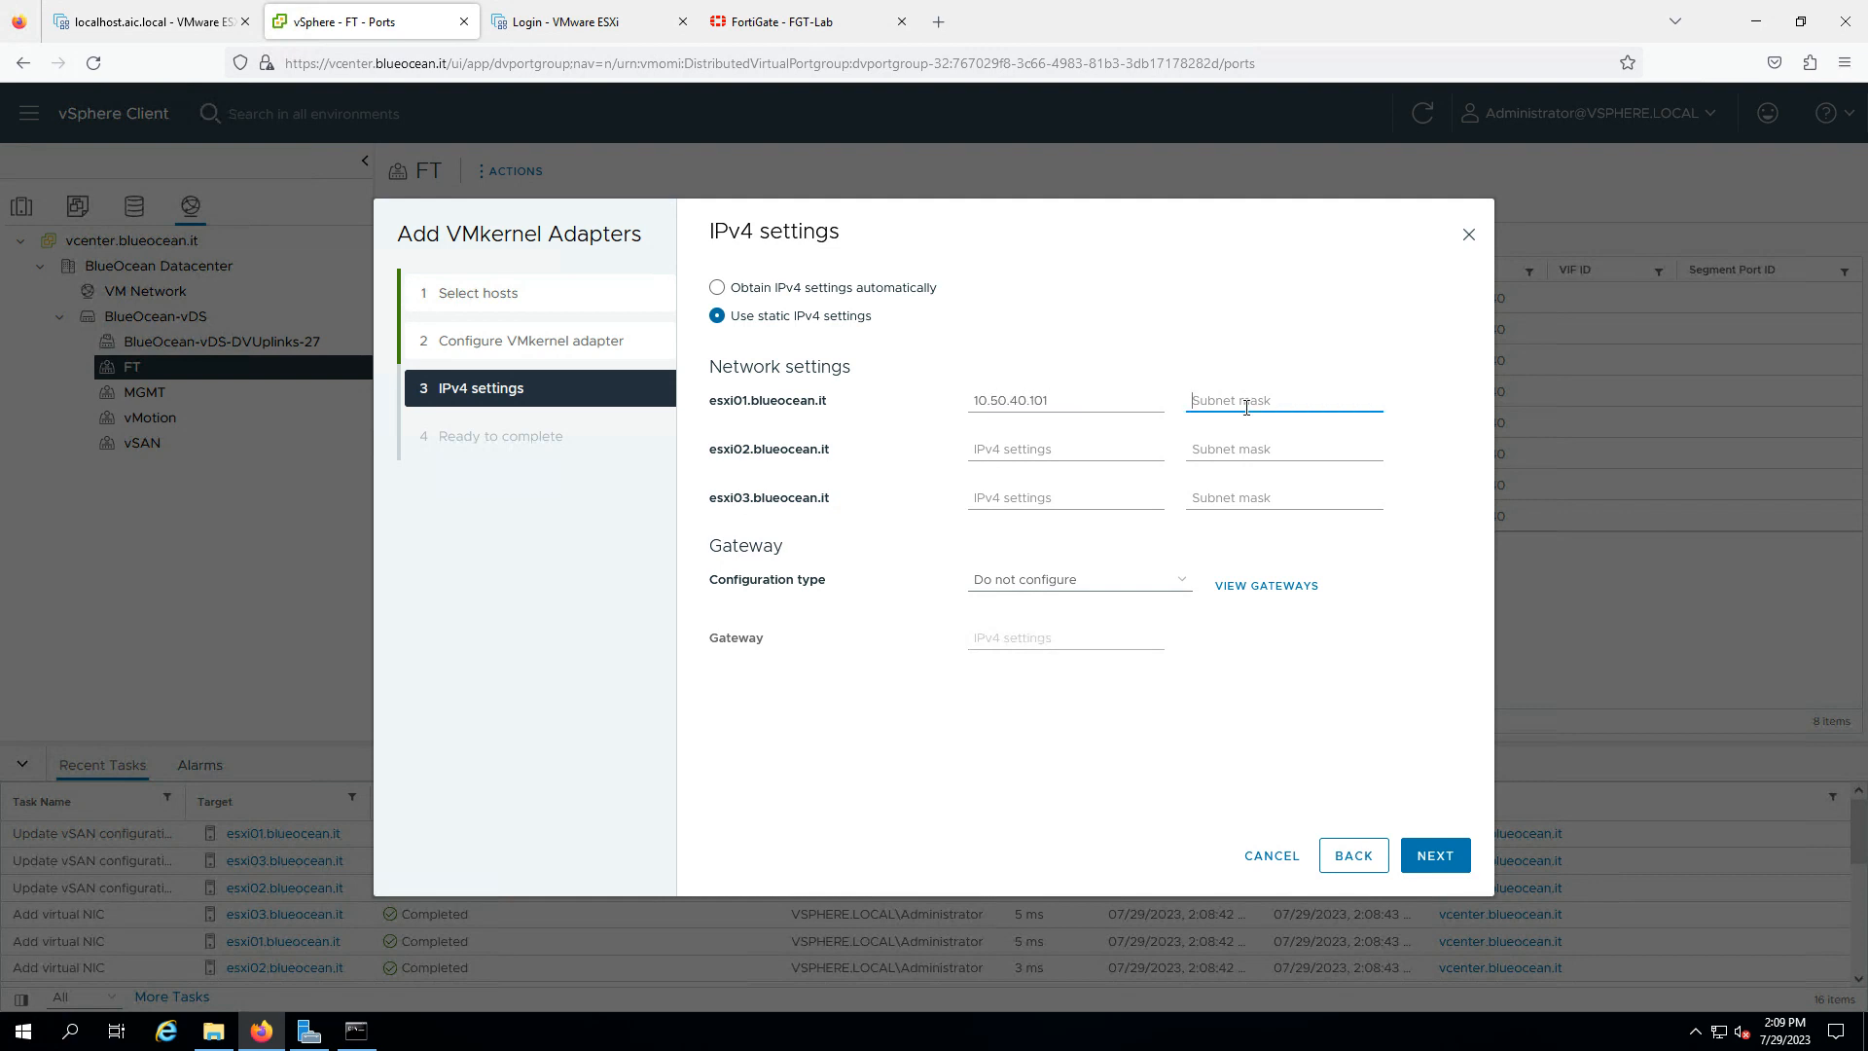
text(255.255.255.0)
click(1067, 450)
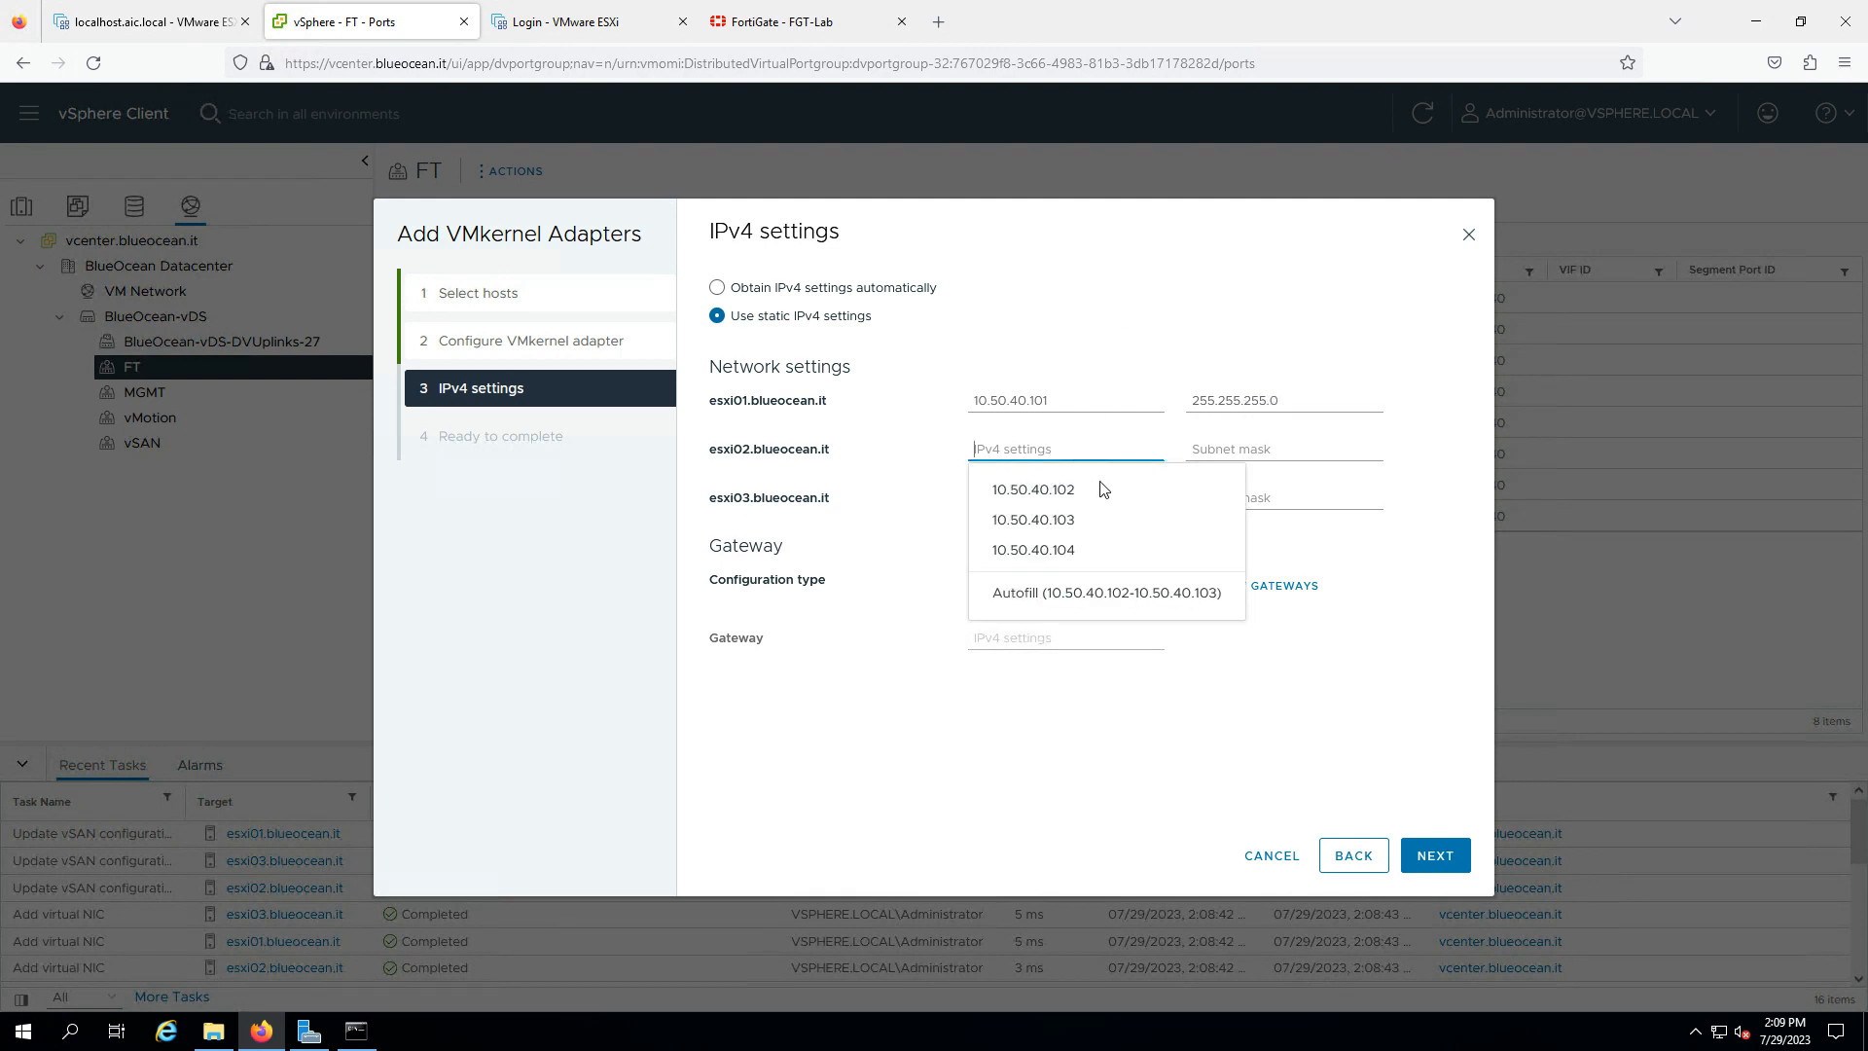
click(1072, 603)
click(1231, 452)
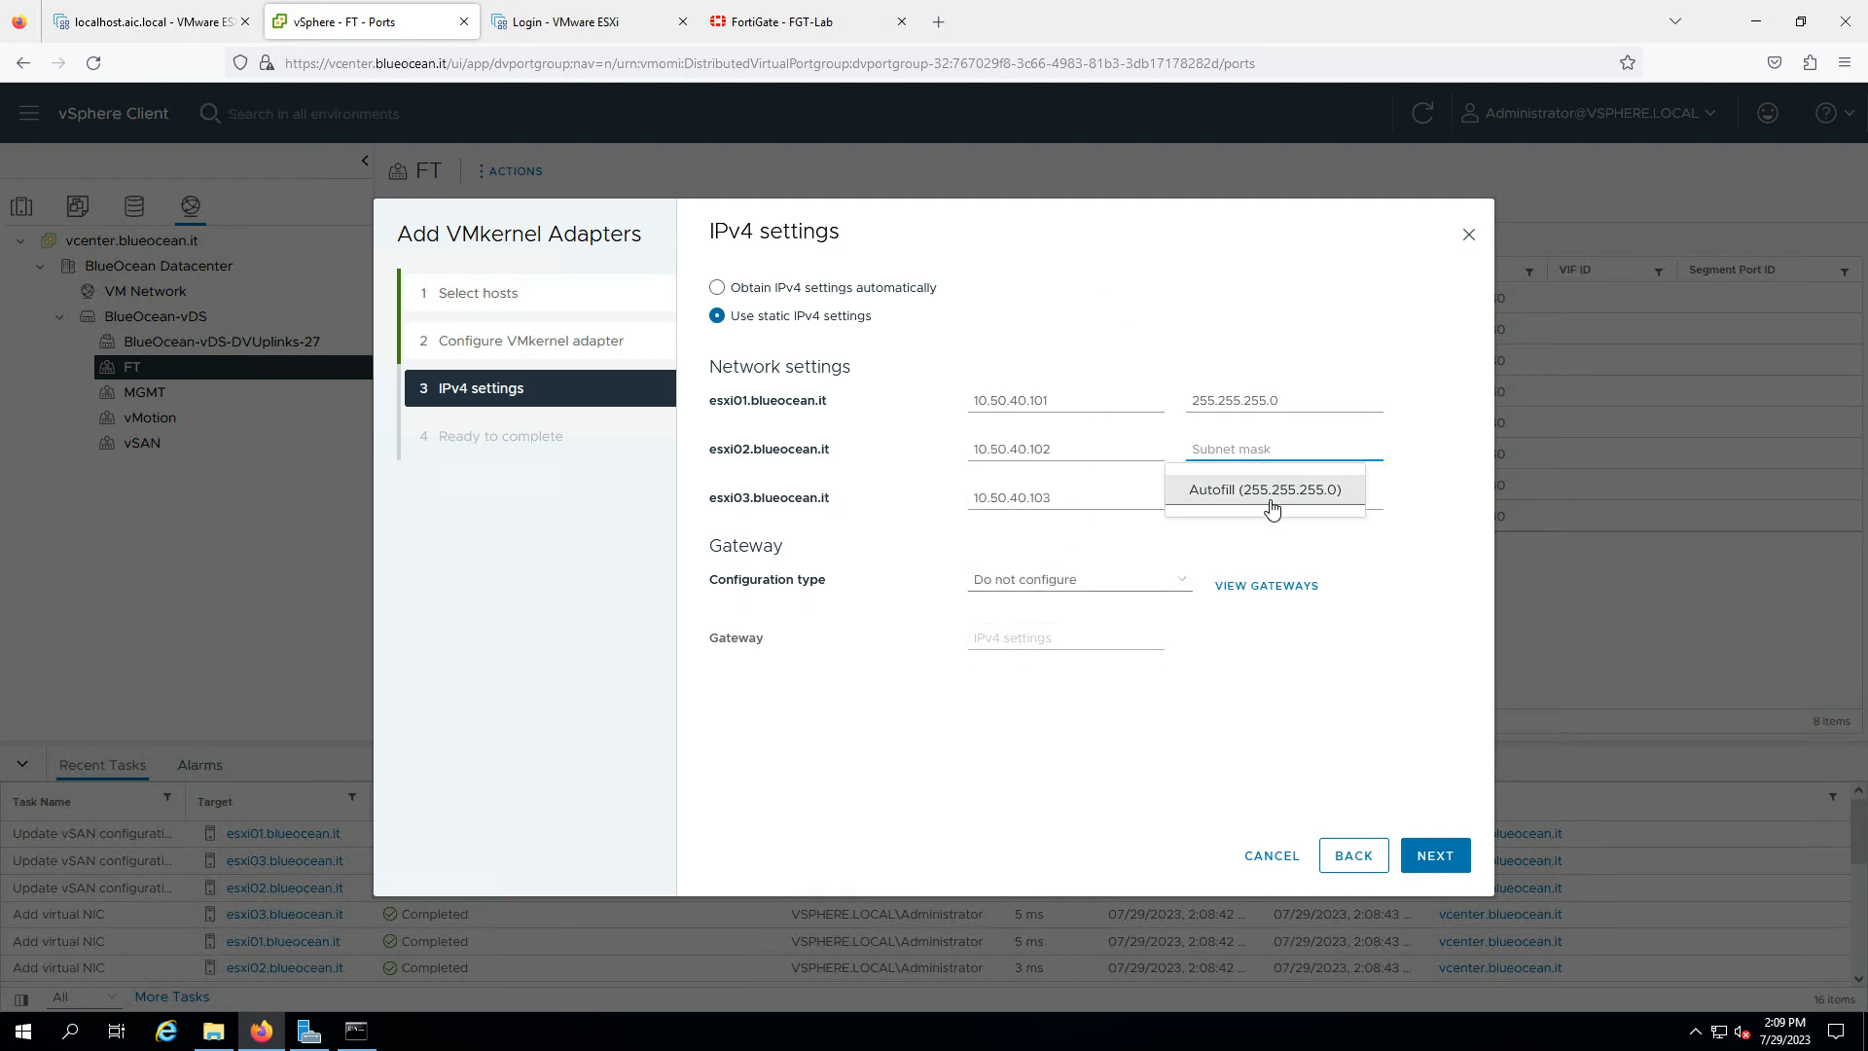
click(1239, 488)
- Set gateway 10.50.40.1 on the VMkernel adapters and finish creating them
click(1133, 587)
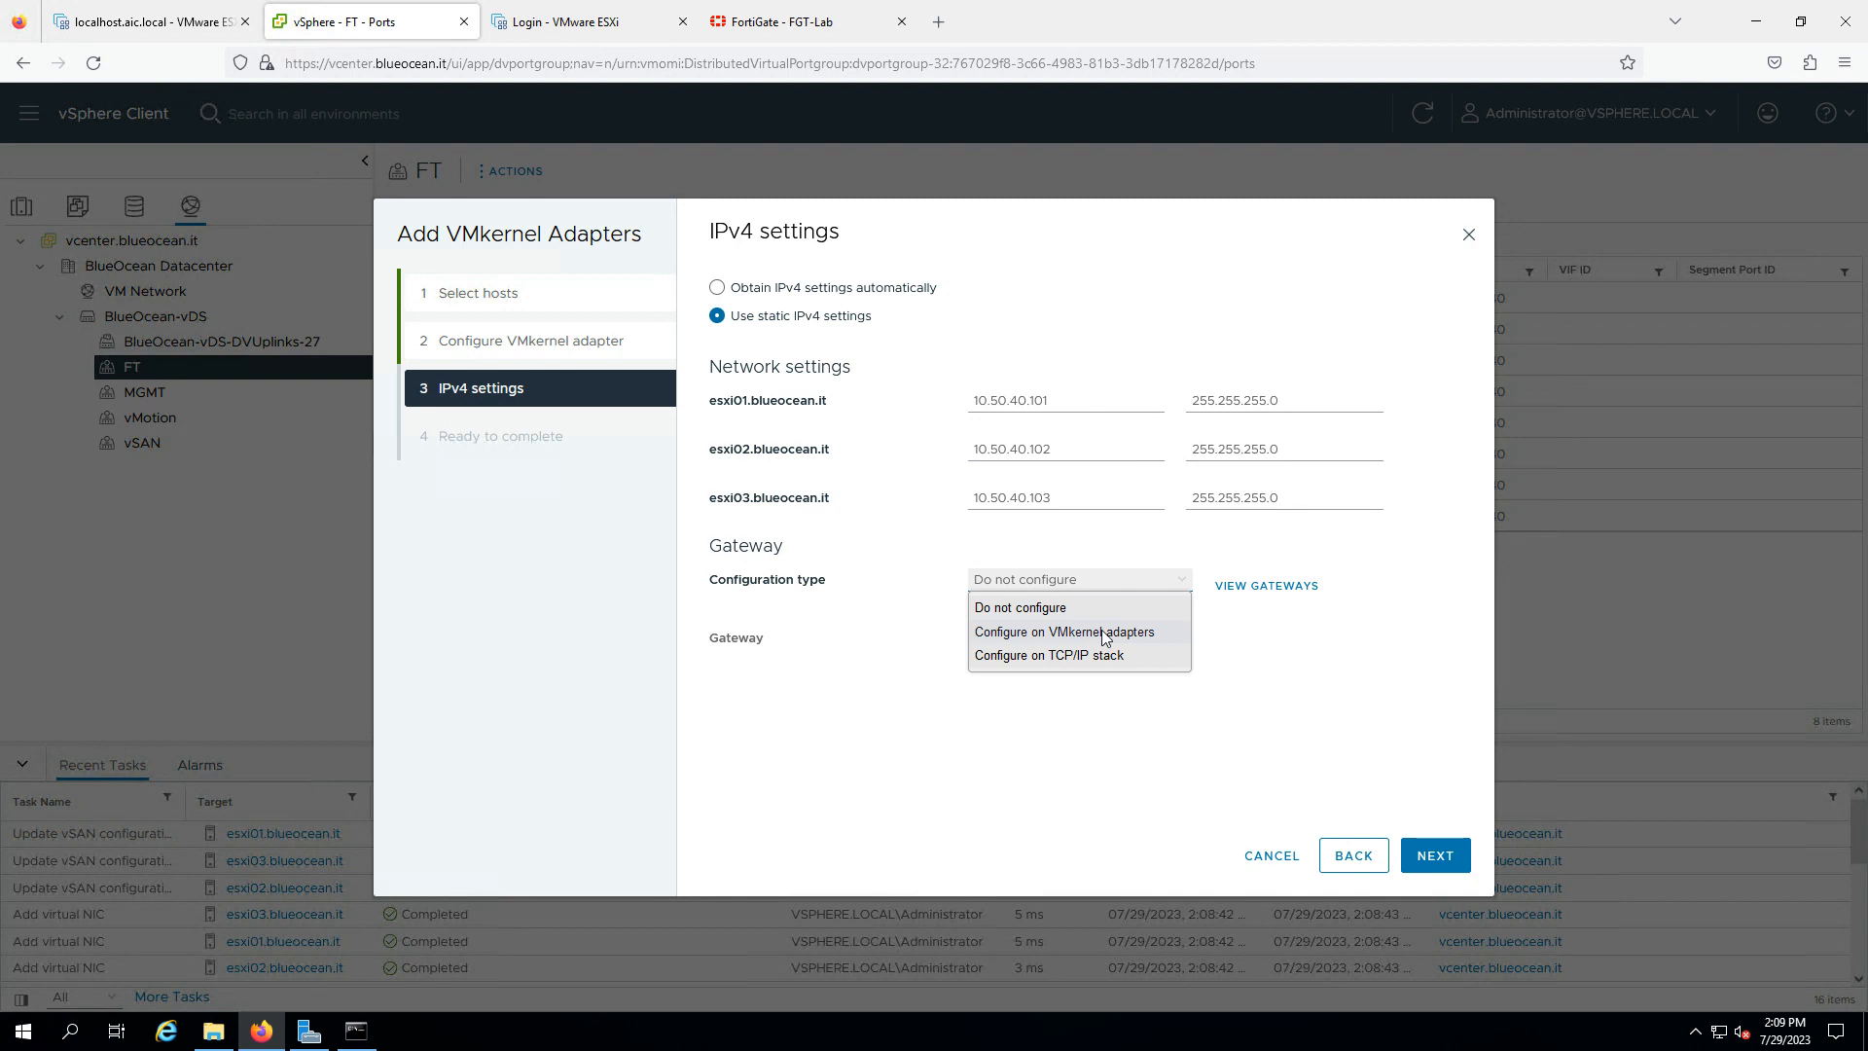
click(1073, 640)
click(1069, 637)
text(10.50.40.1)
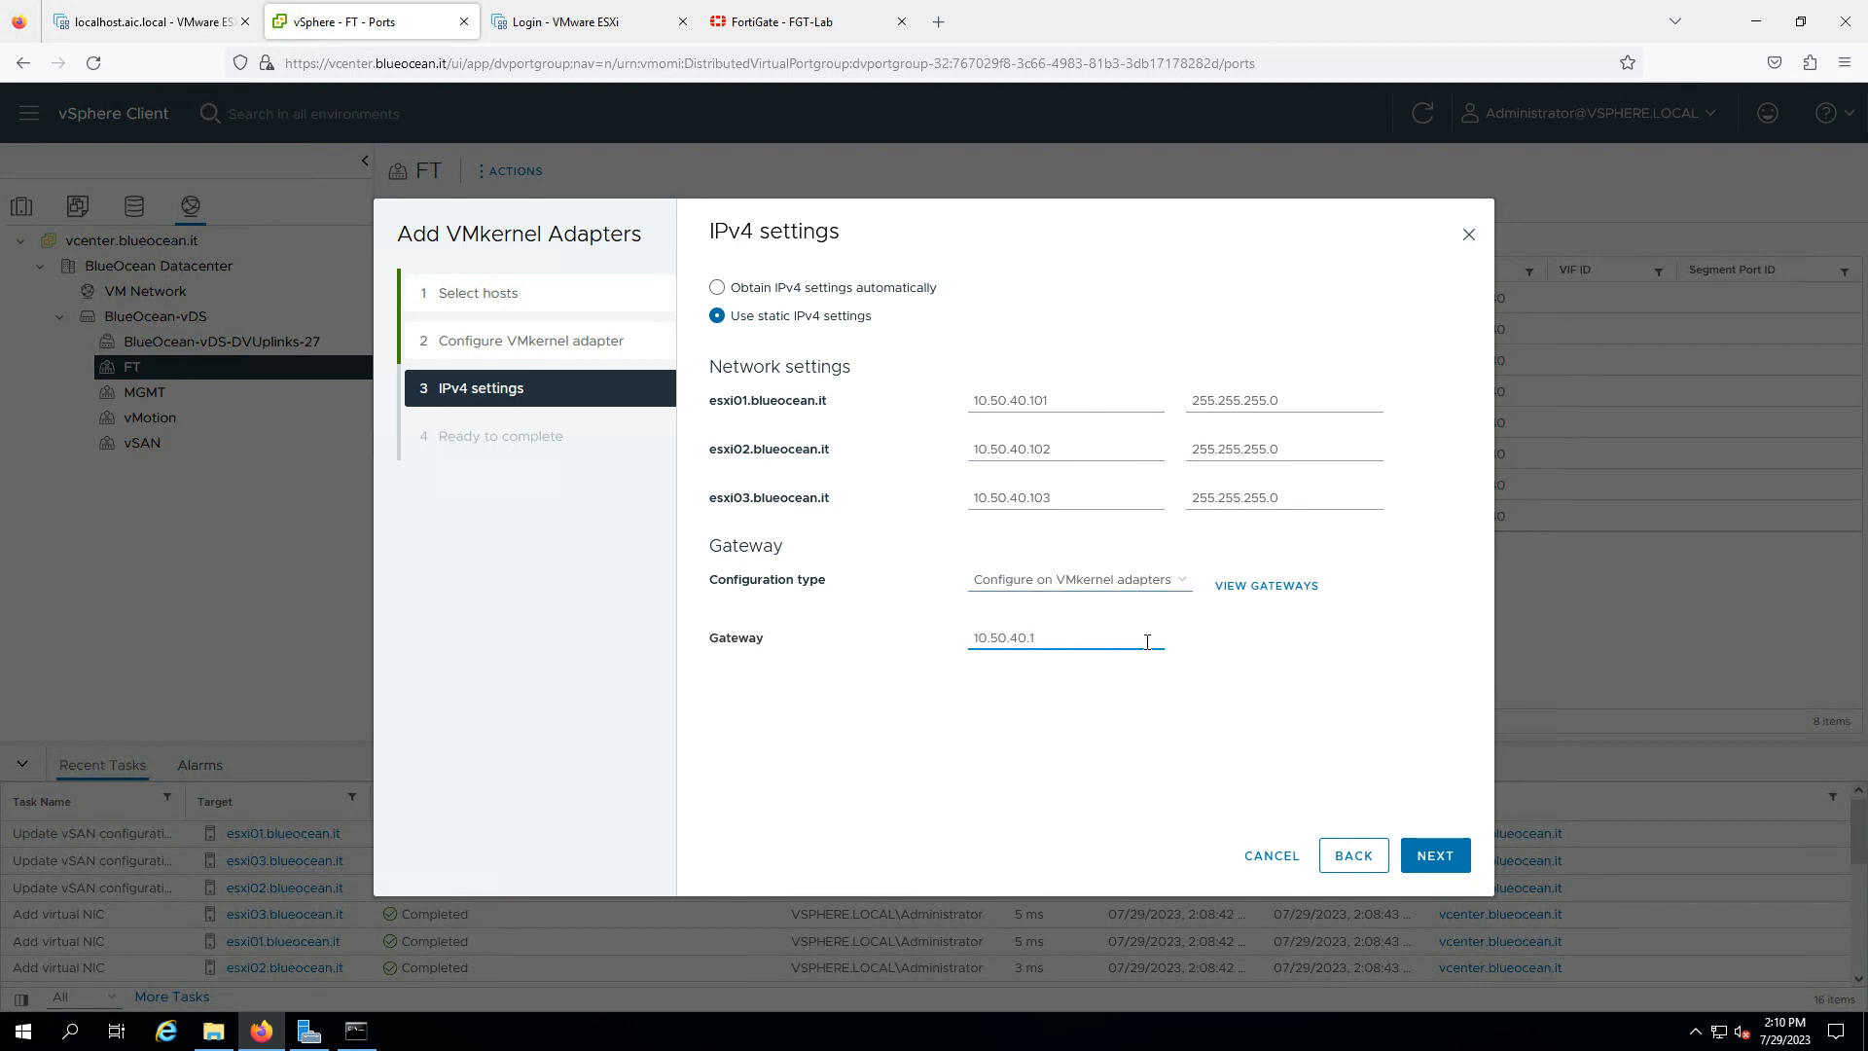
click(1430, 860)
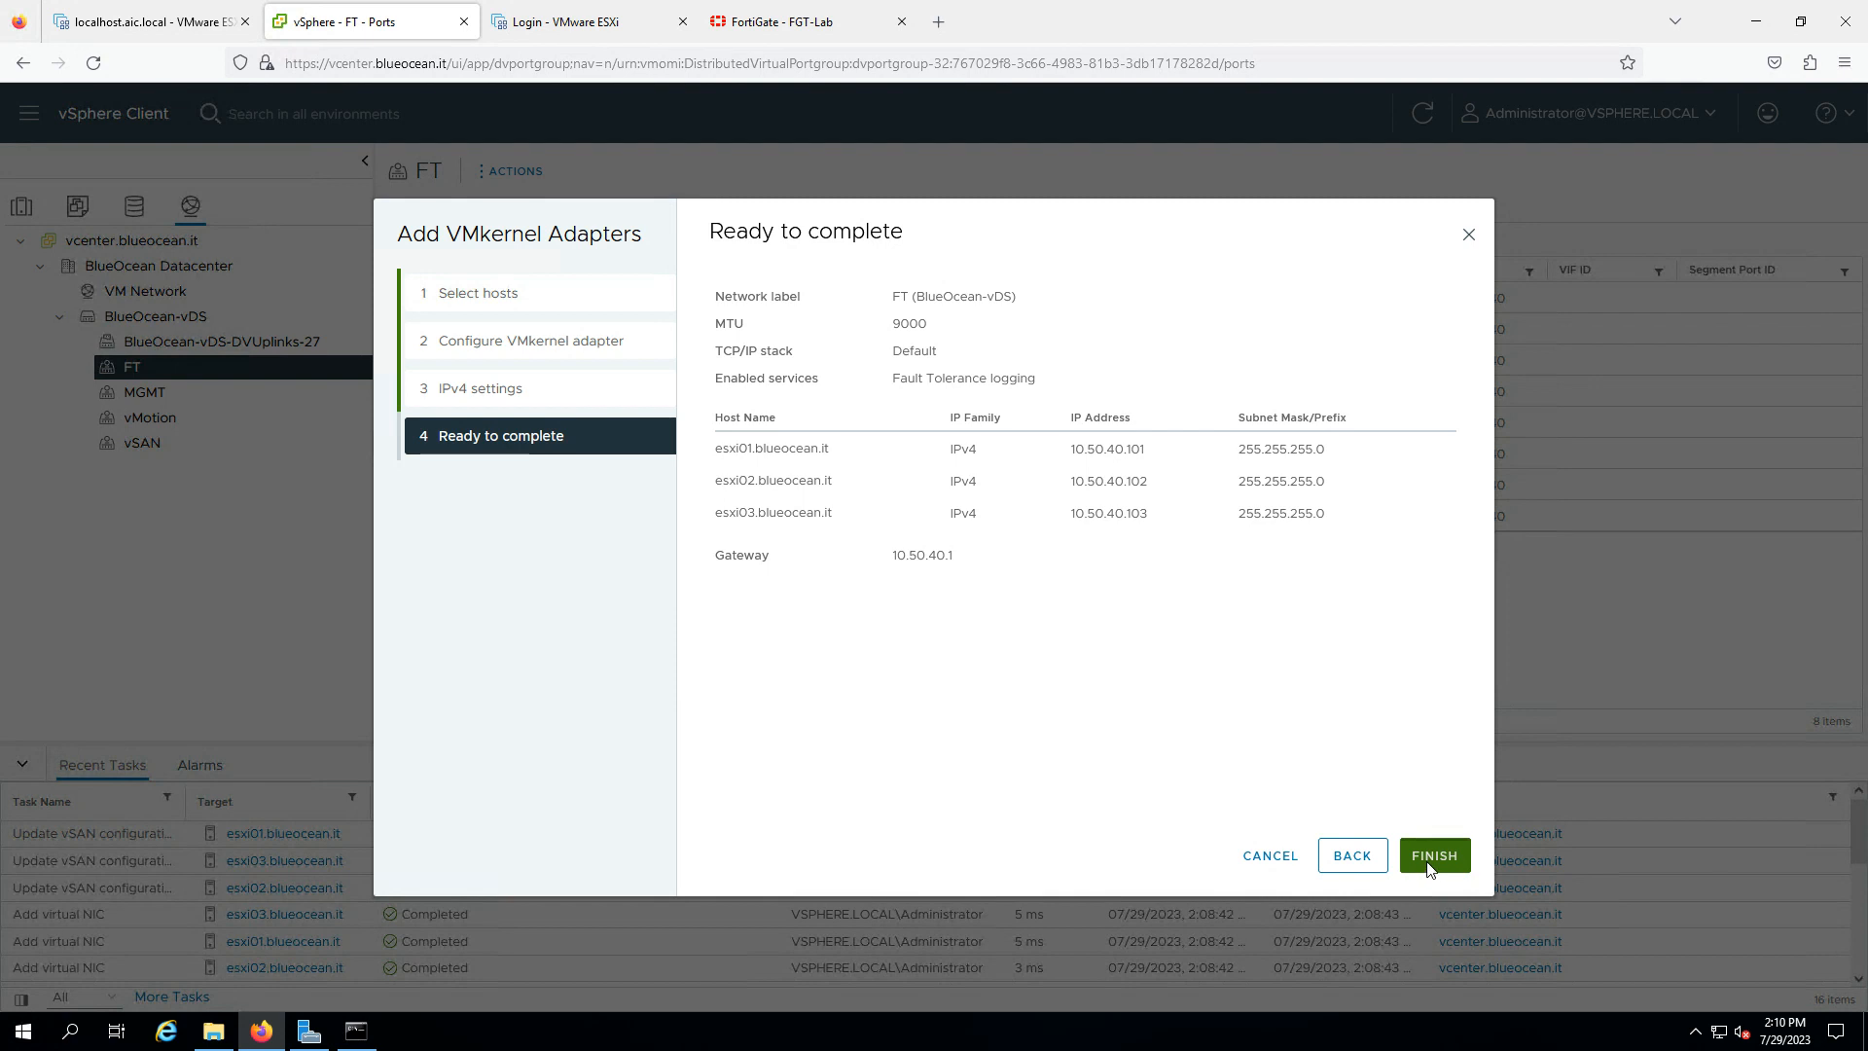
click(1432, 858)
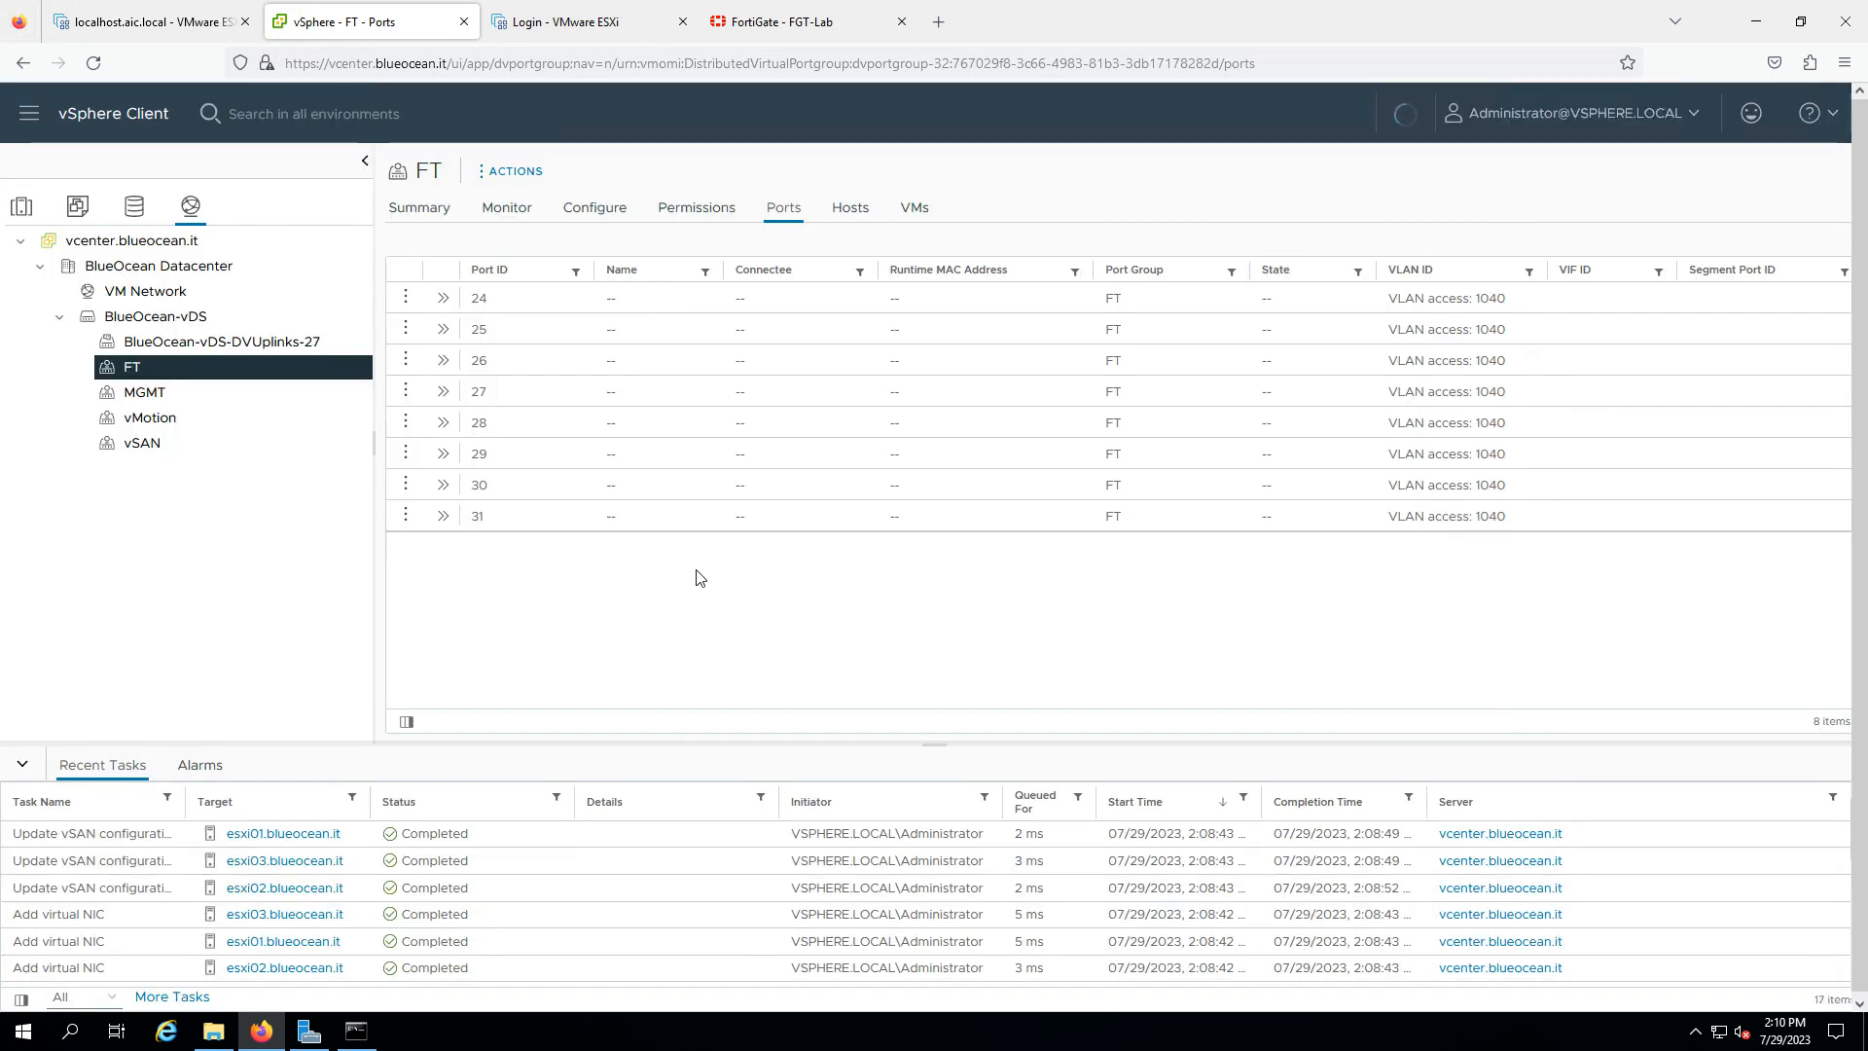
- Show esxi01's BlueOcean-vDS diagram with Uplink 1 and Uplink 2 expanded to vmnic0 and vmnic1
click(23, 208)
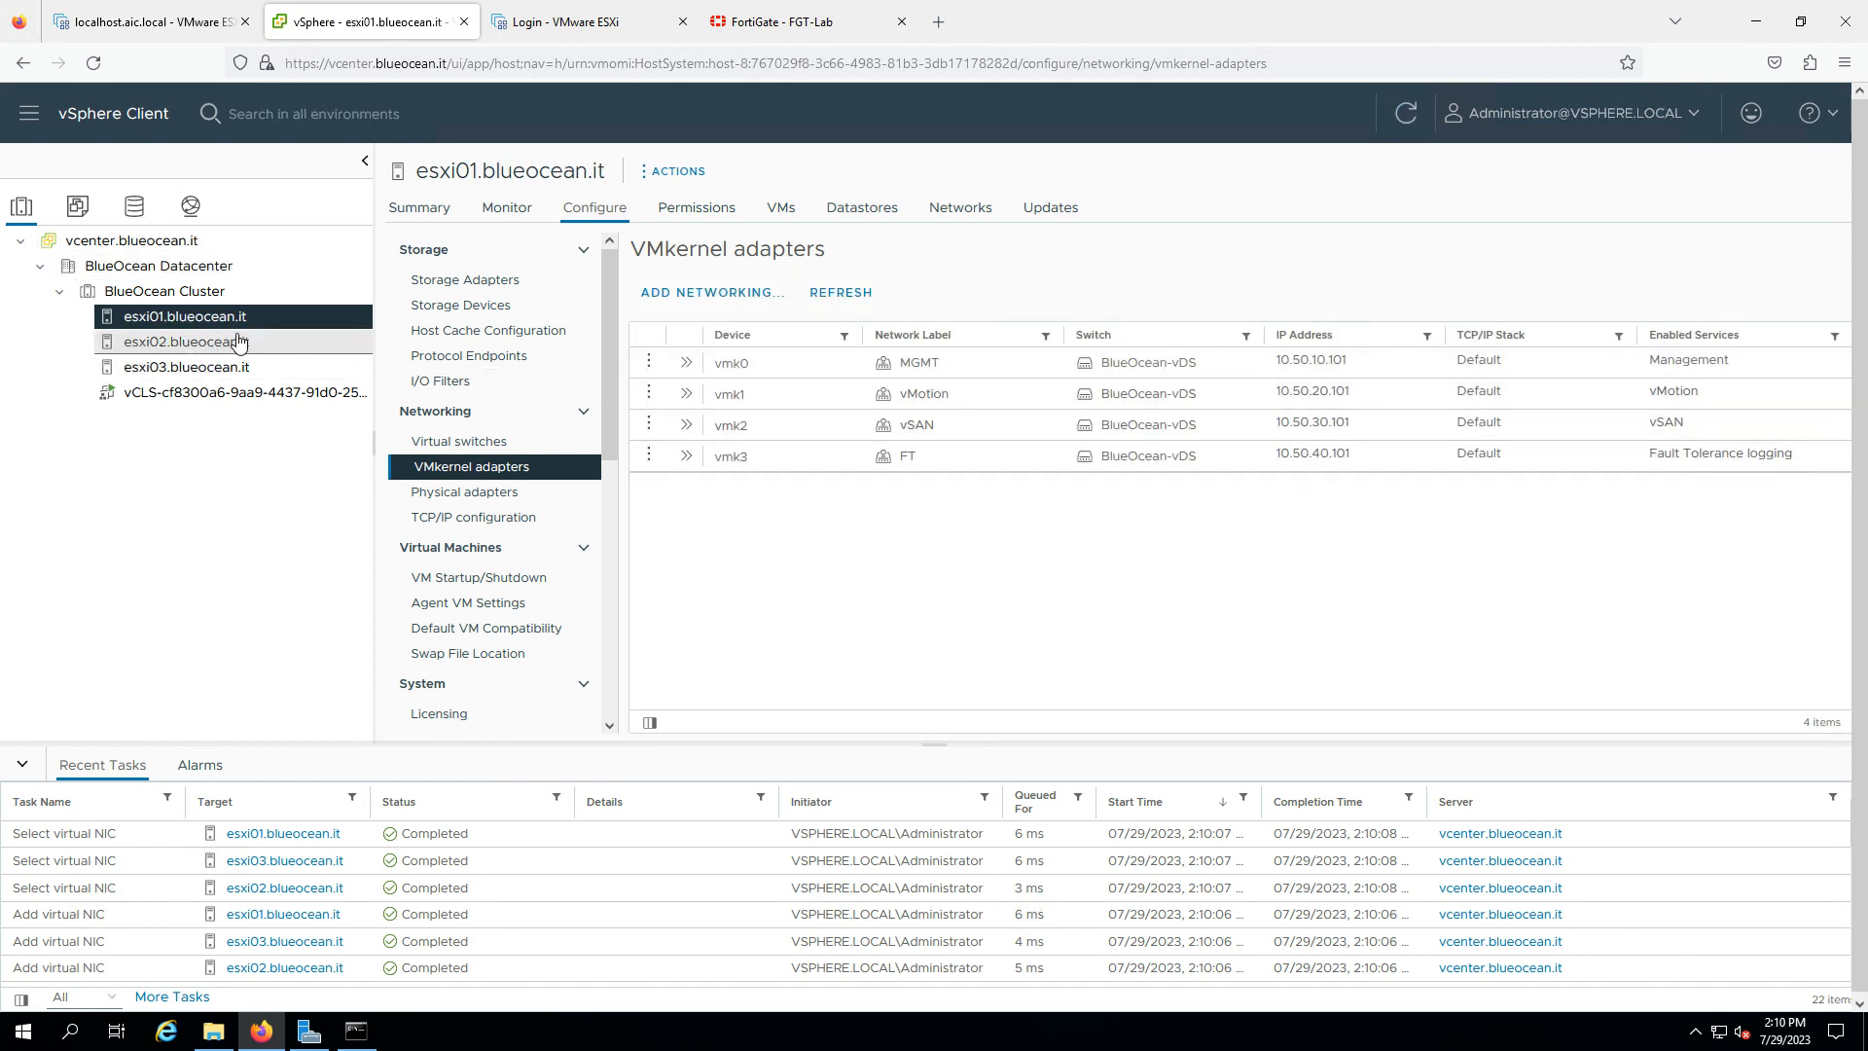
click(551, 444)
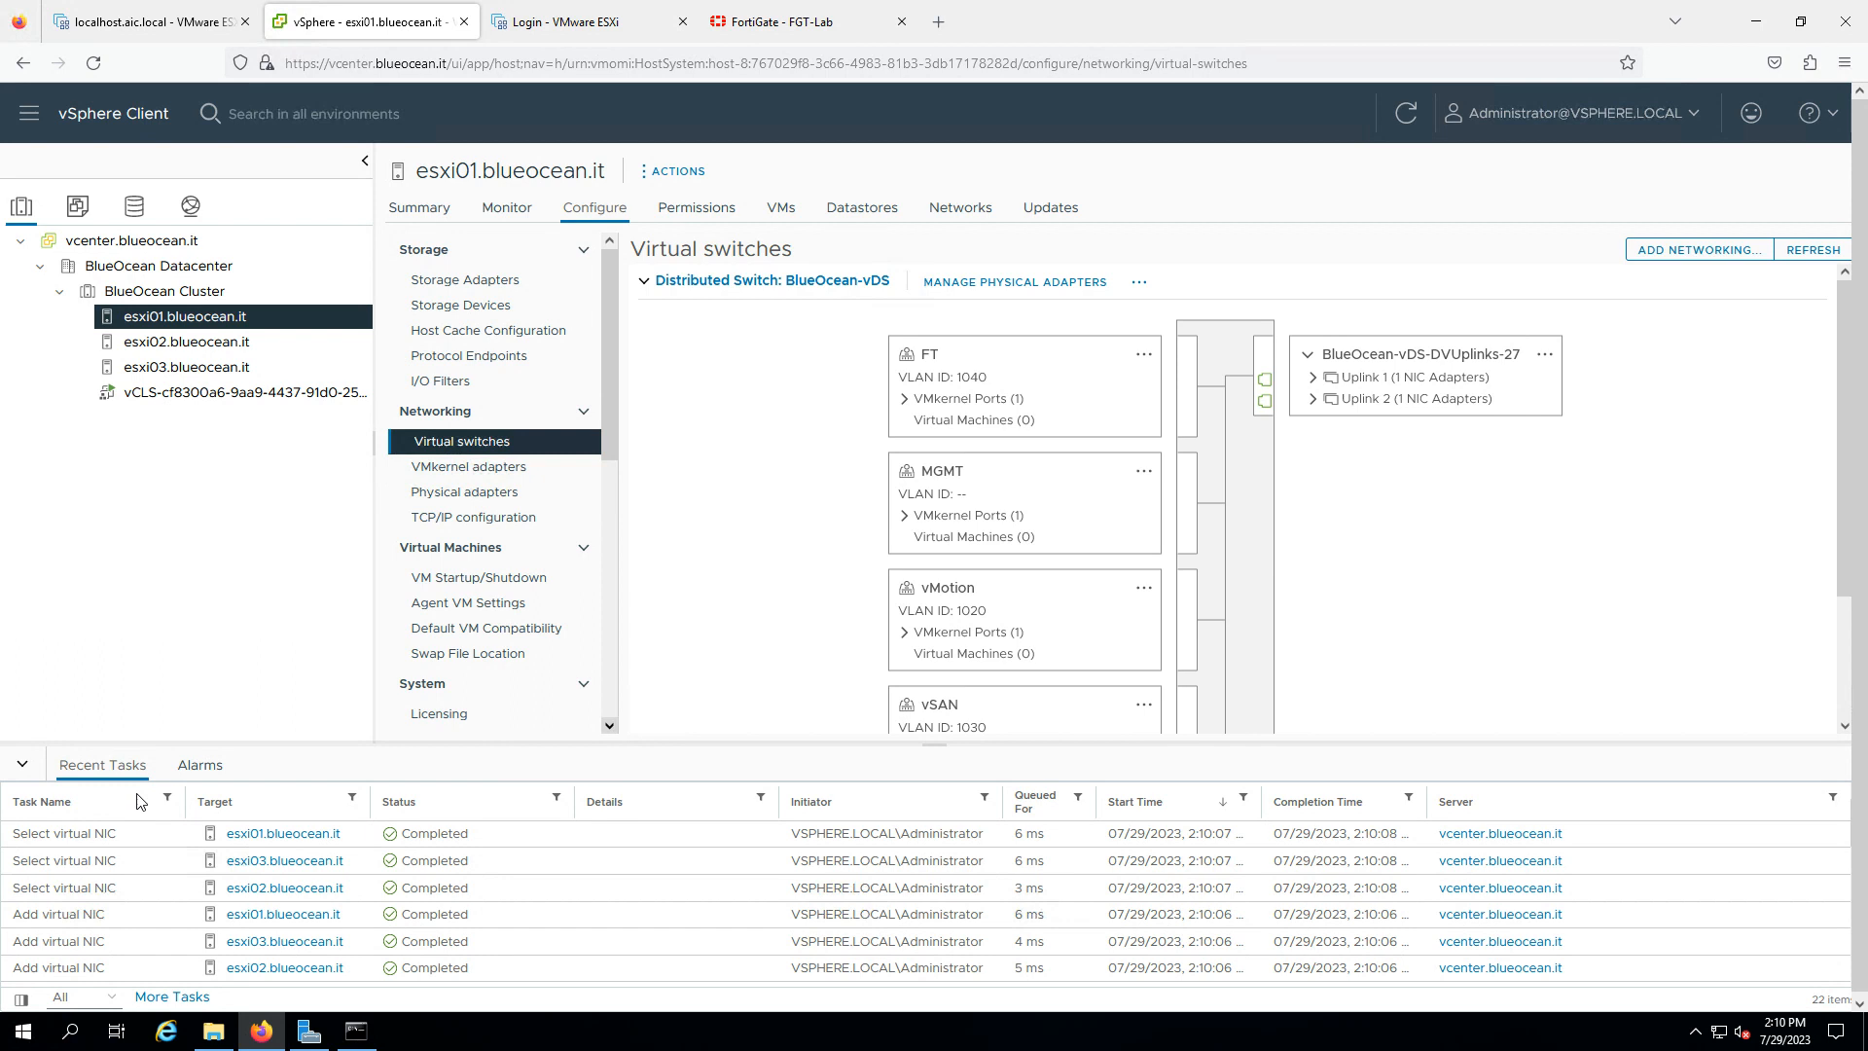
click(22, 767)
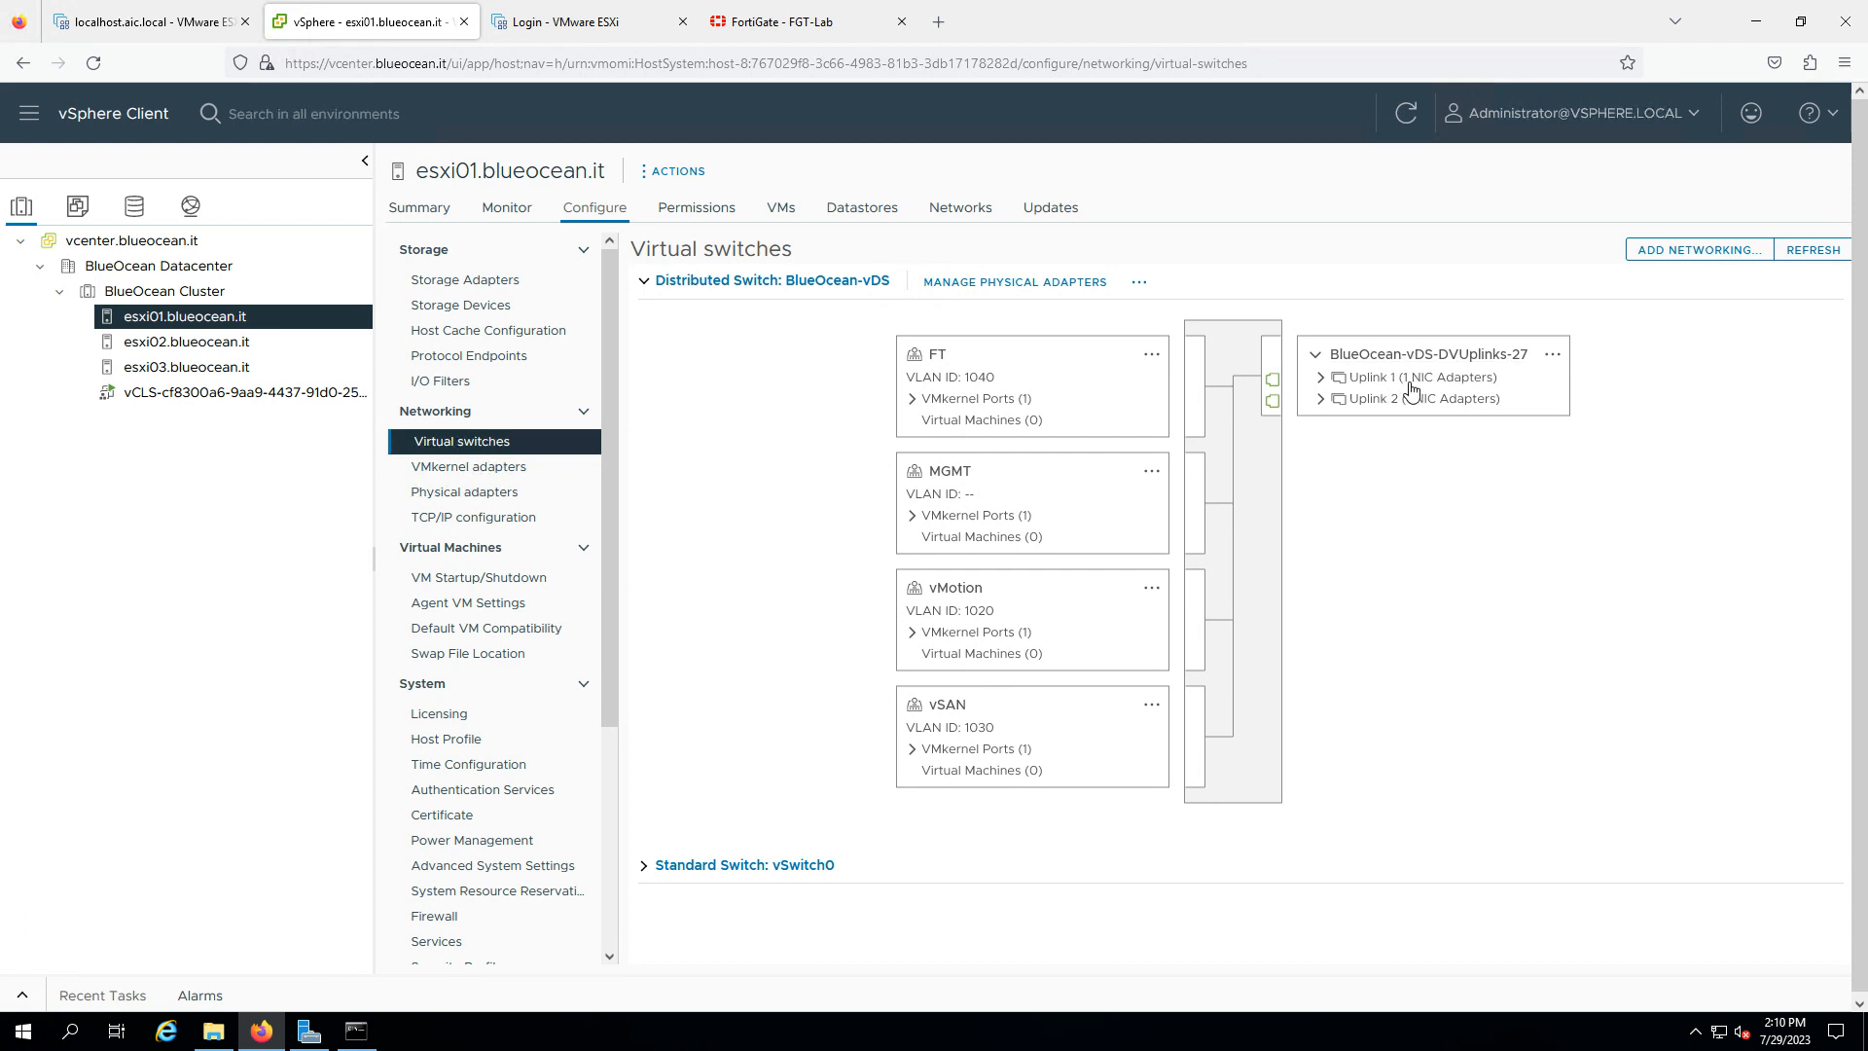
click(1322, 399)
click(1322, 378)
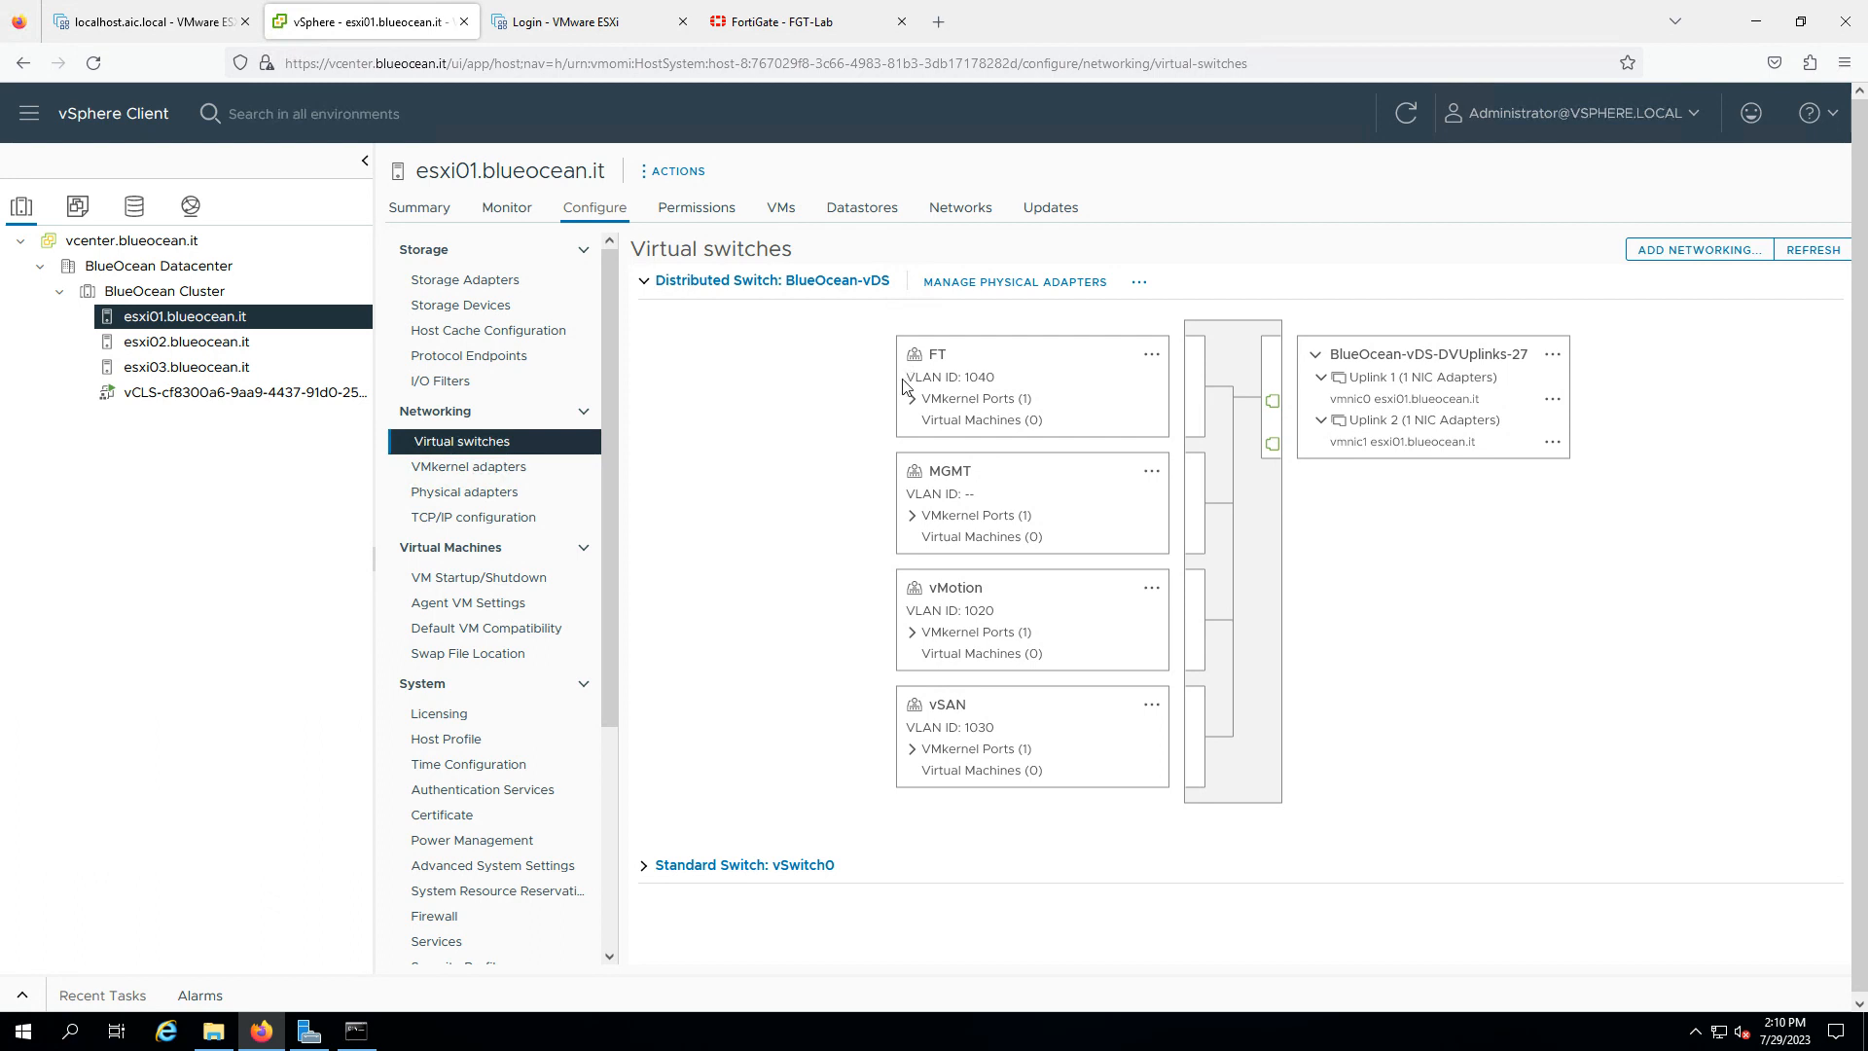
- Highlight the FT (1040), vMotion and vSAN (1030) VLAN IDs, then return to esxi01's VMkernel adapters
drag(906, 378, 989, 374)
drag(907, 613, 988, 611)
drag(912, 725, 1000, 735)
click(433, 469)
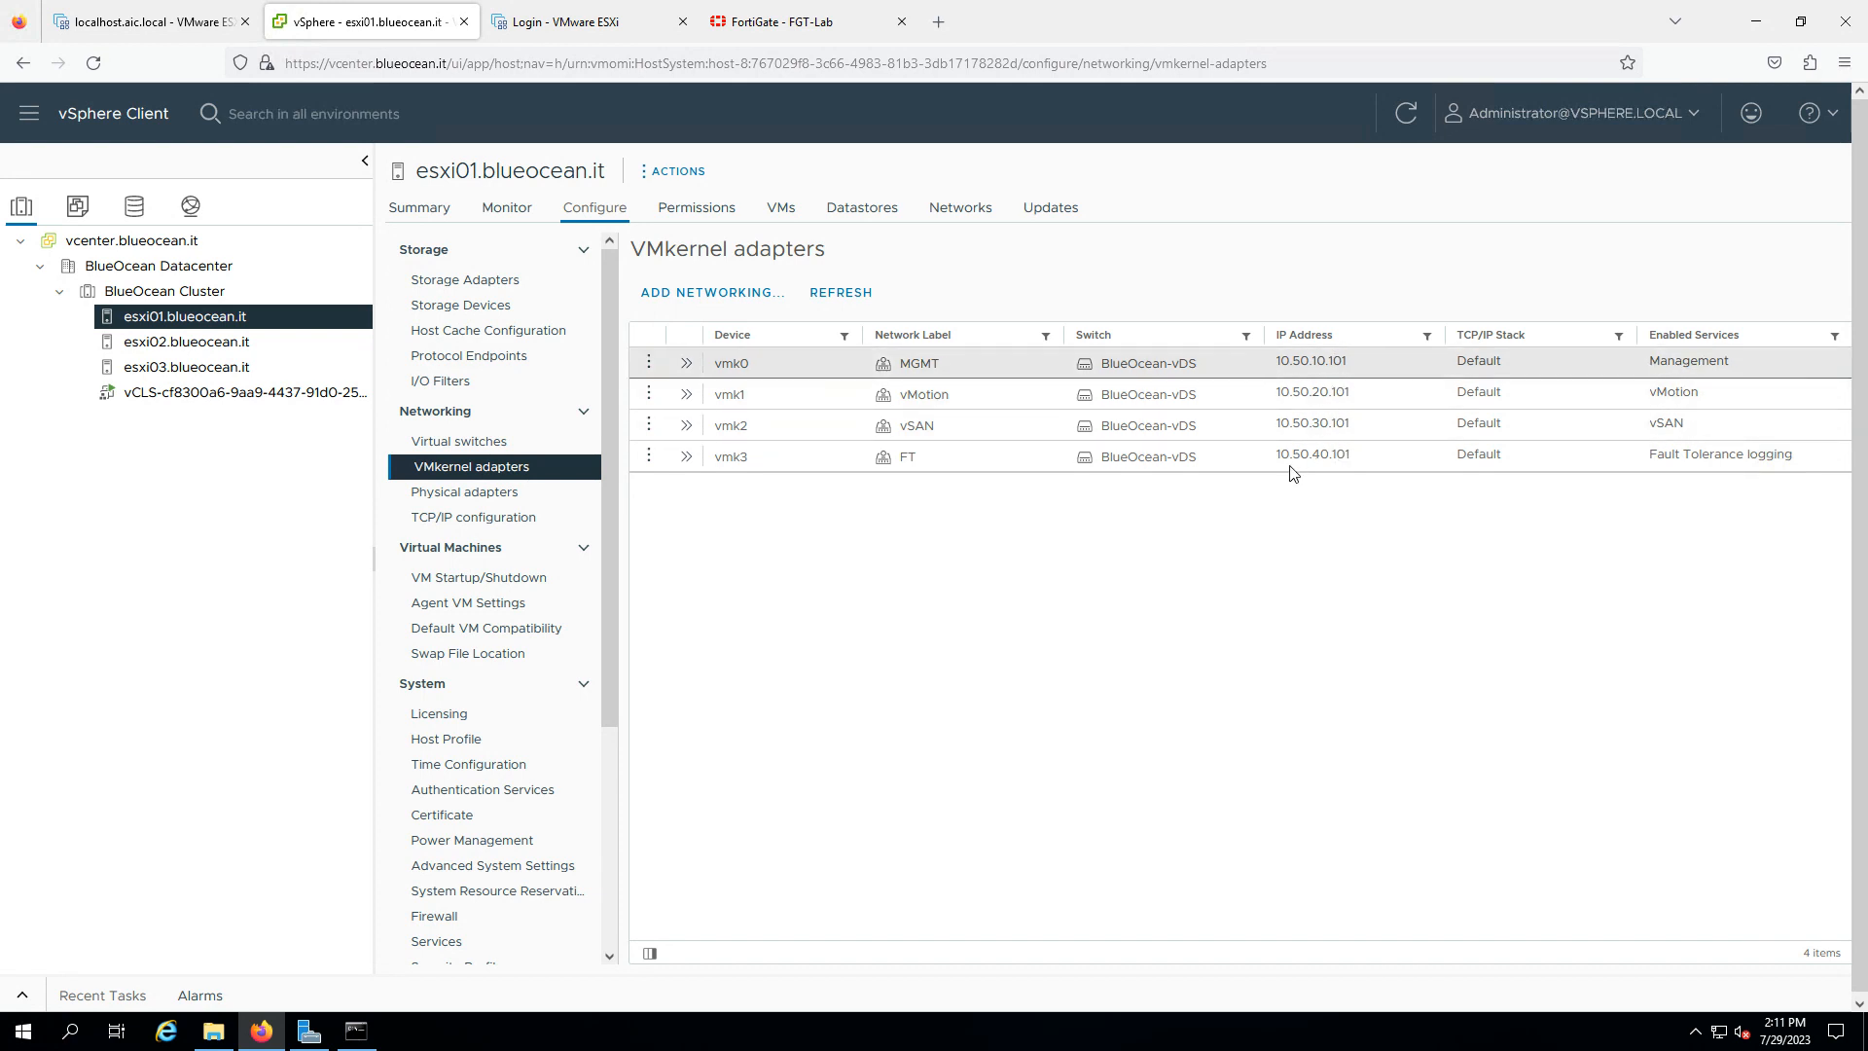
drag(918, 395, 926, 395)
click(1385, 403)
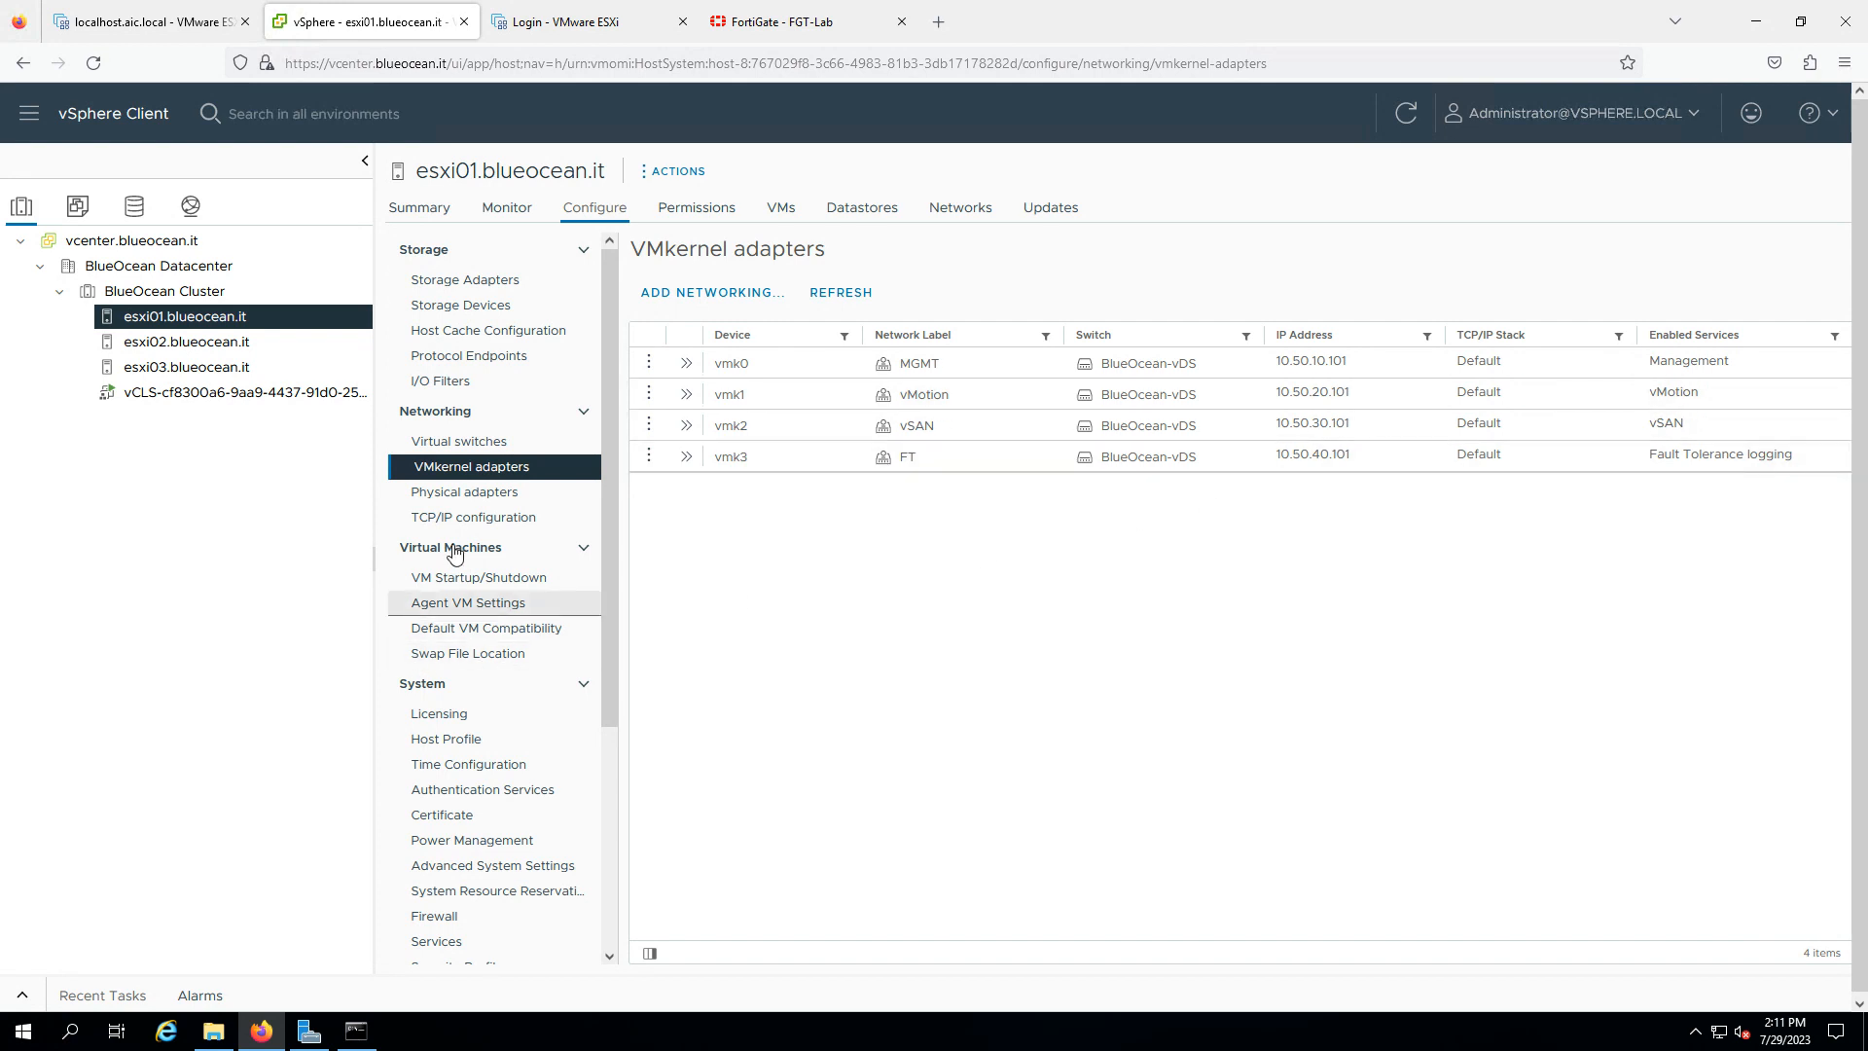
click(255, 367)
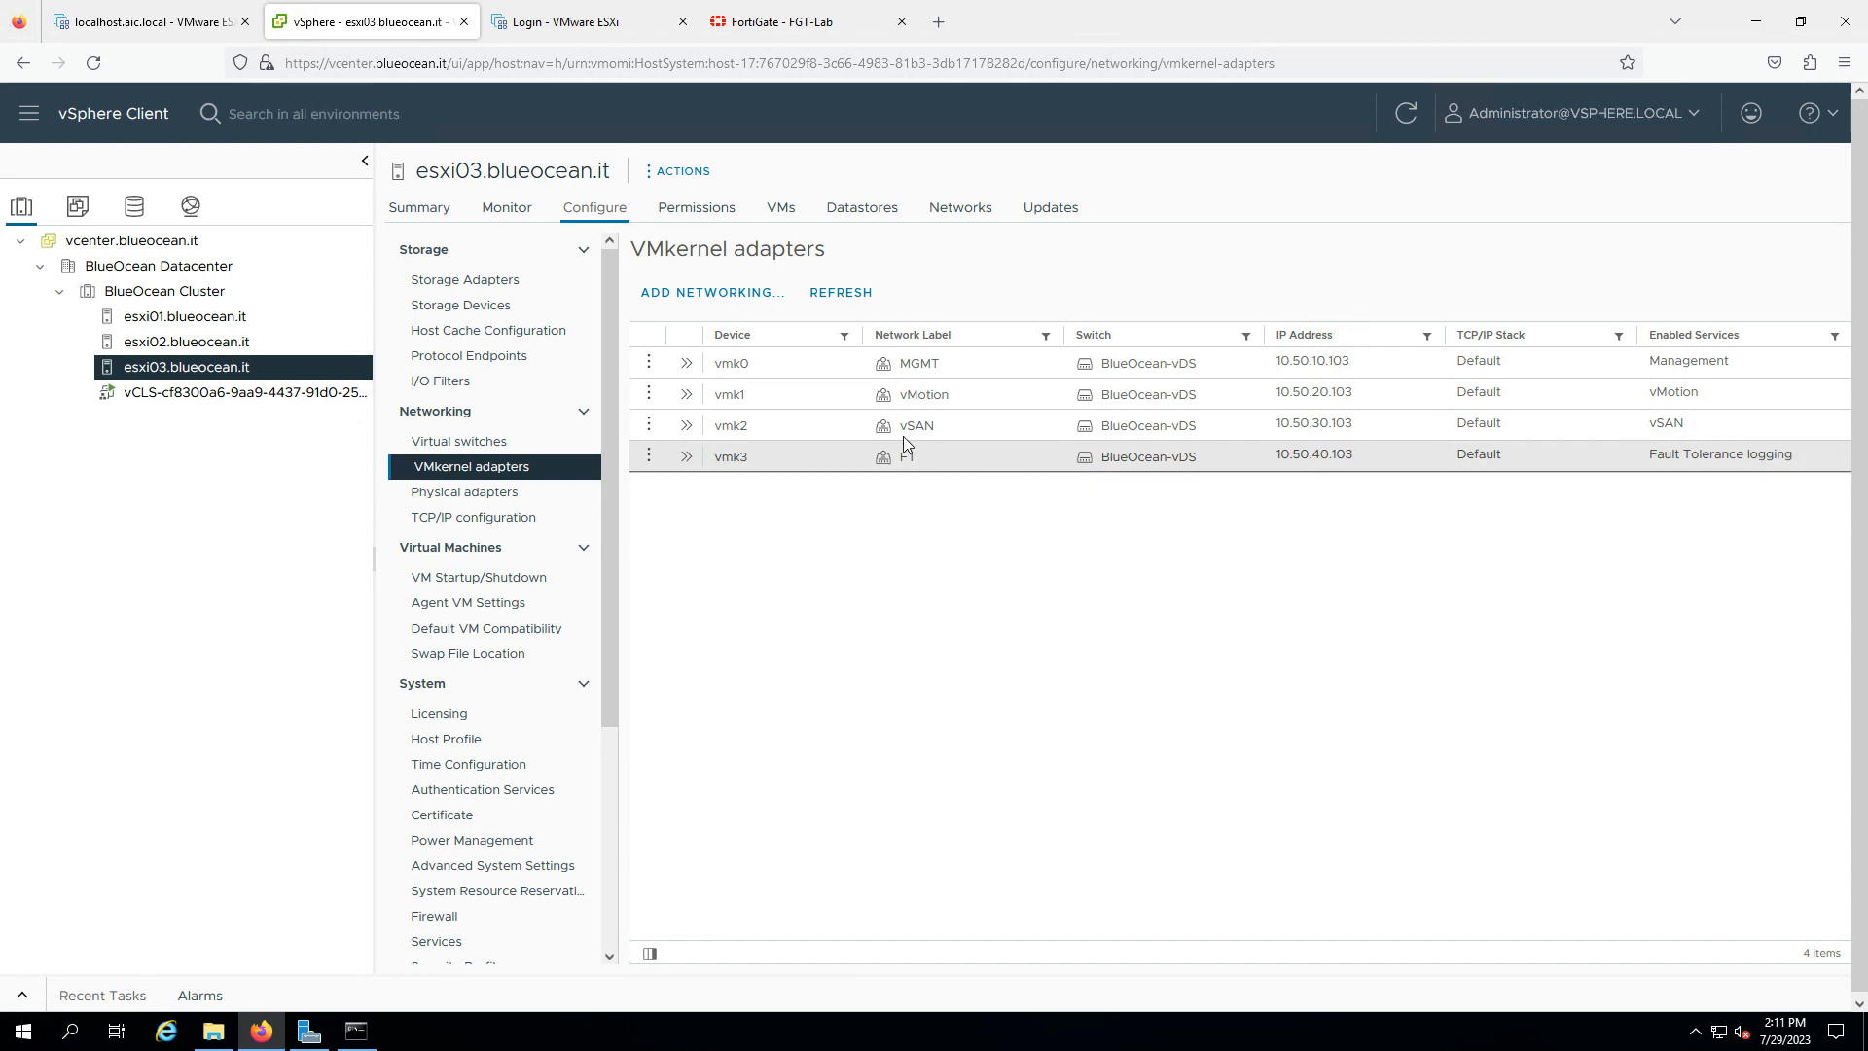
double_click(928, 426)
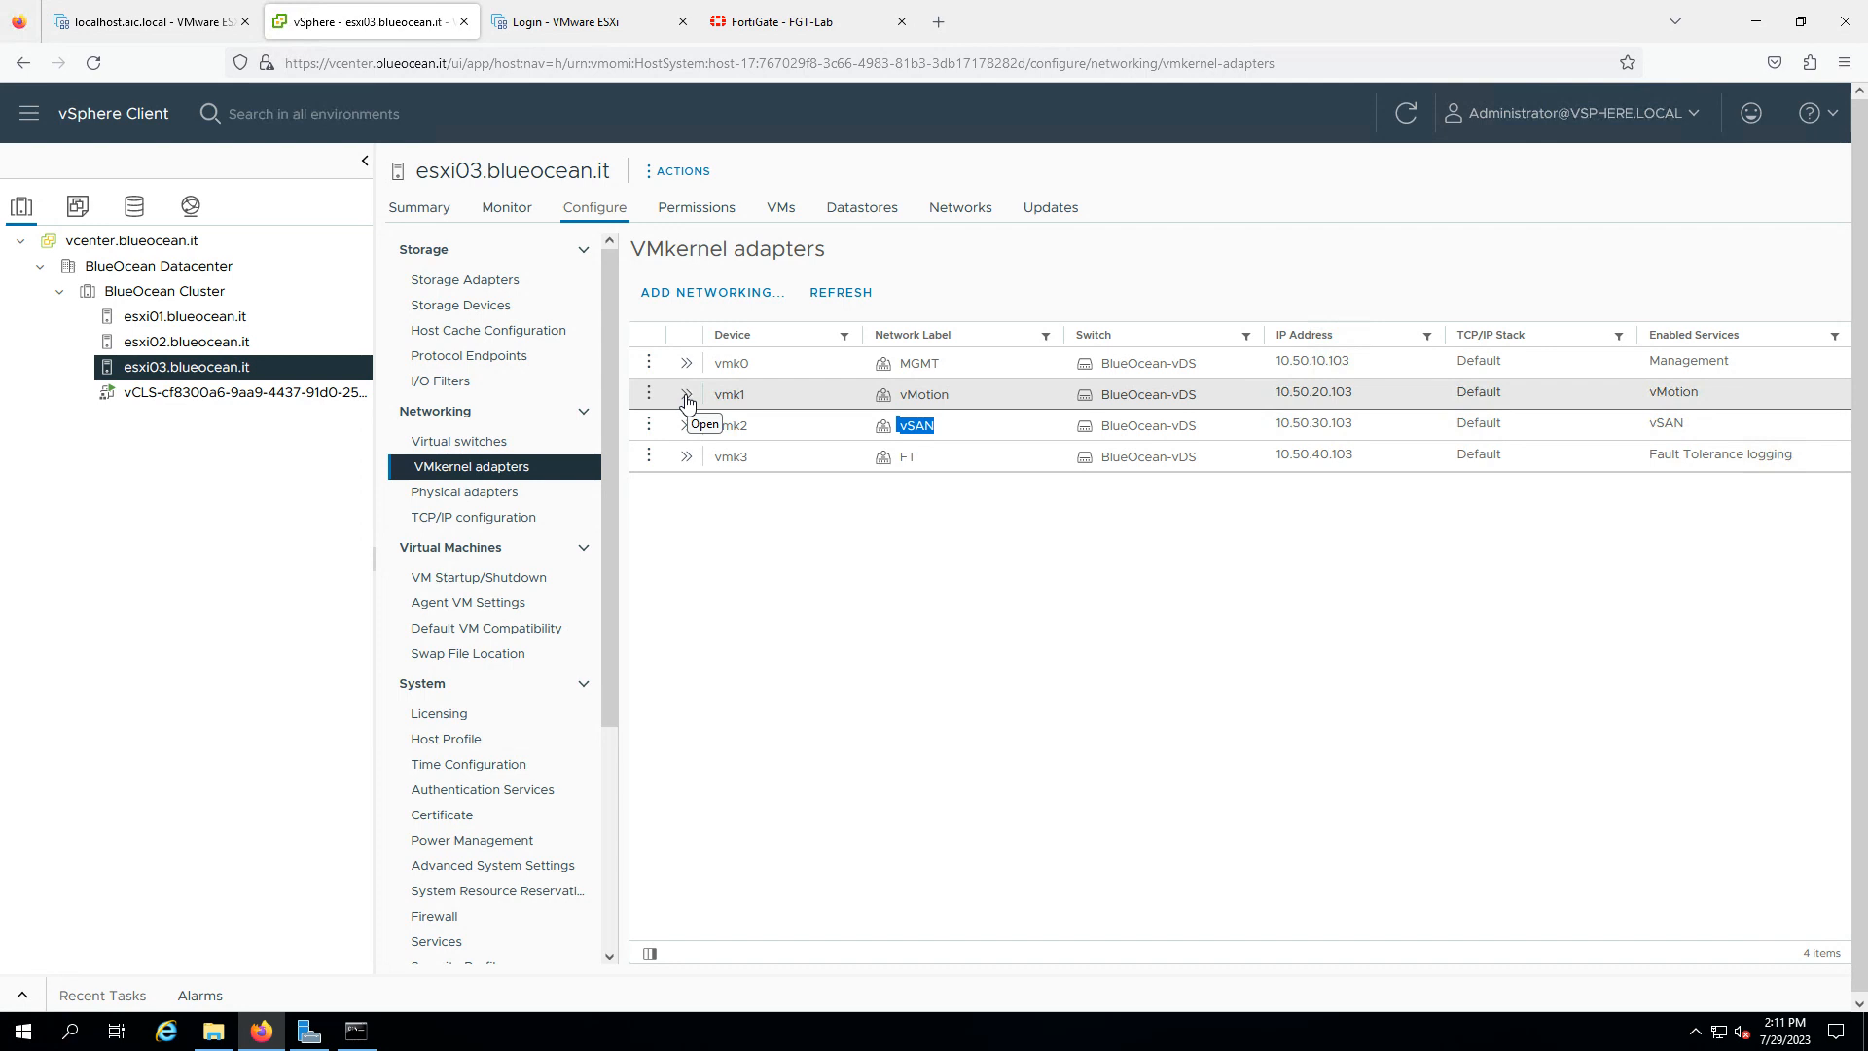
drag(944, 397, 813, 383)
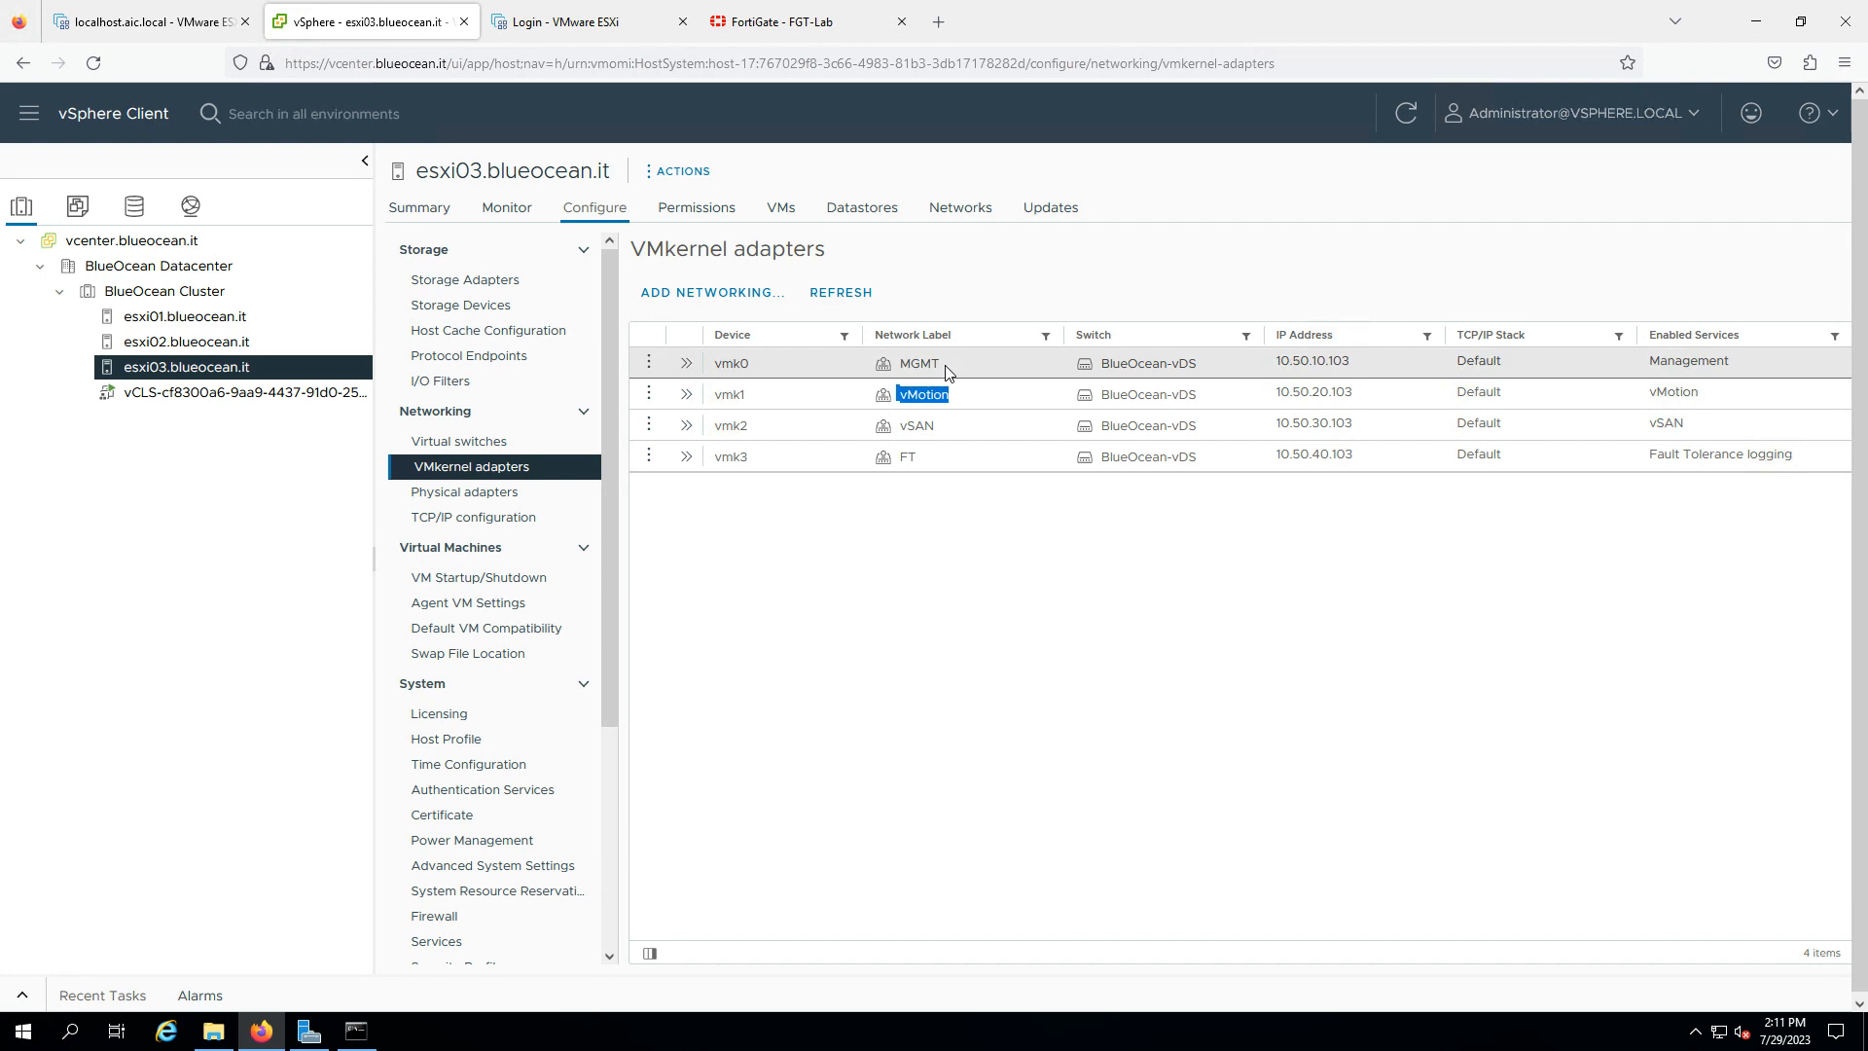
click(239, 318)
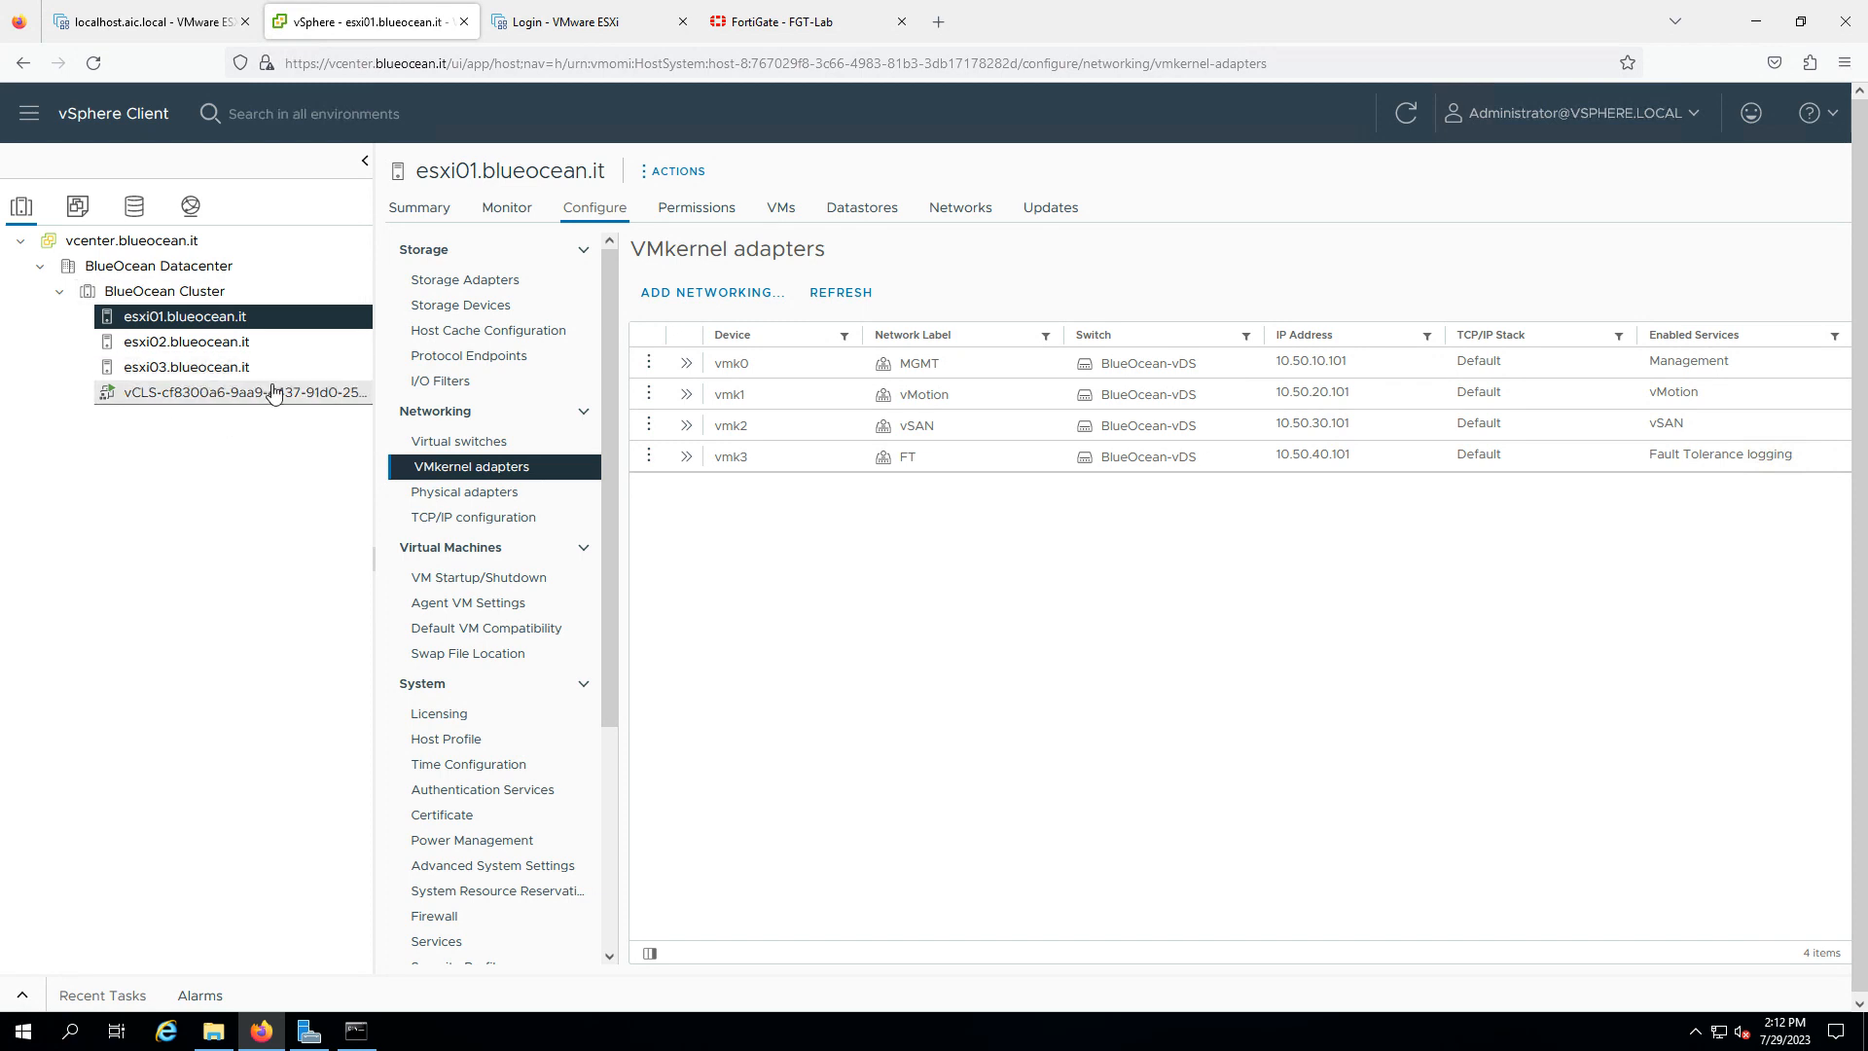
click(190, 208)
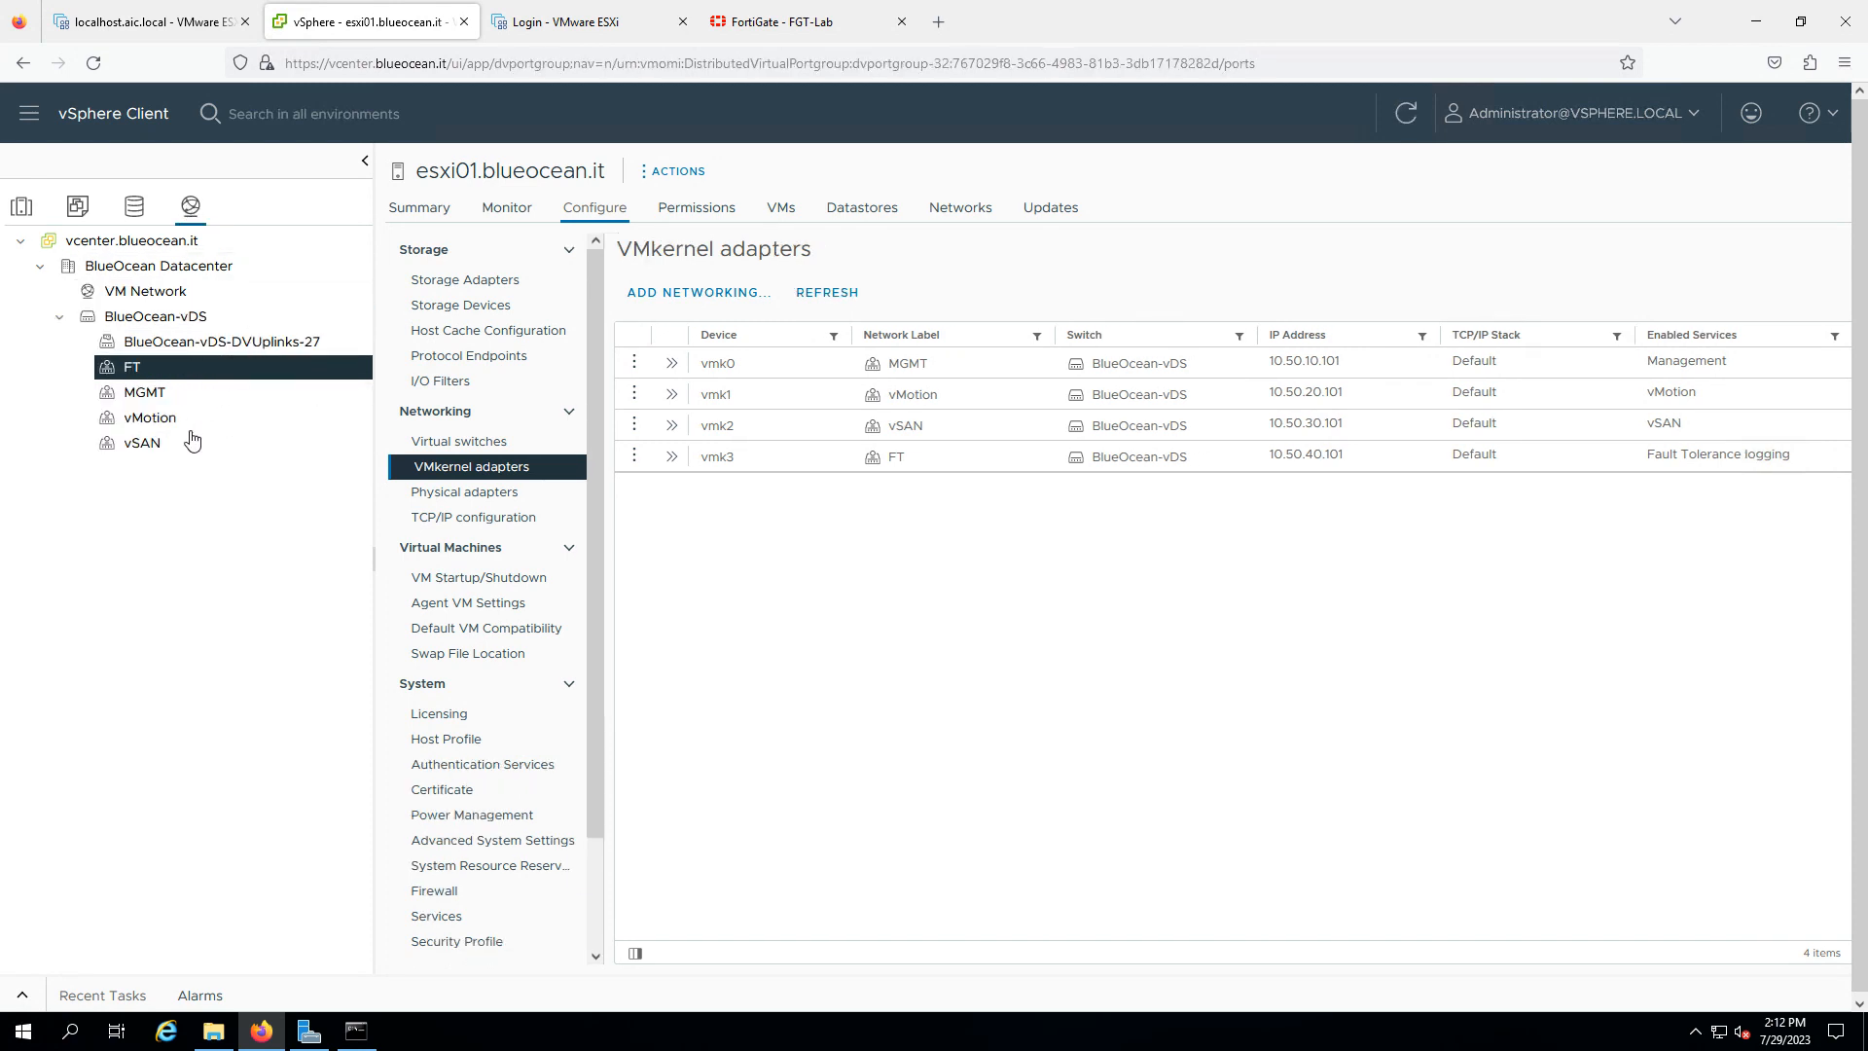
click(25, 219)
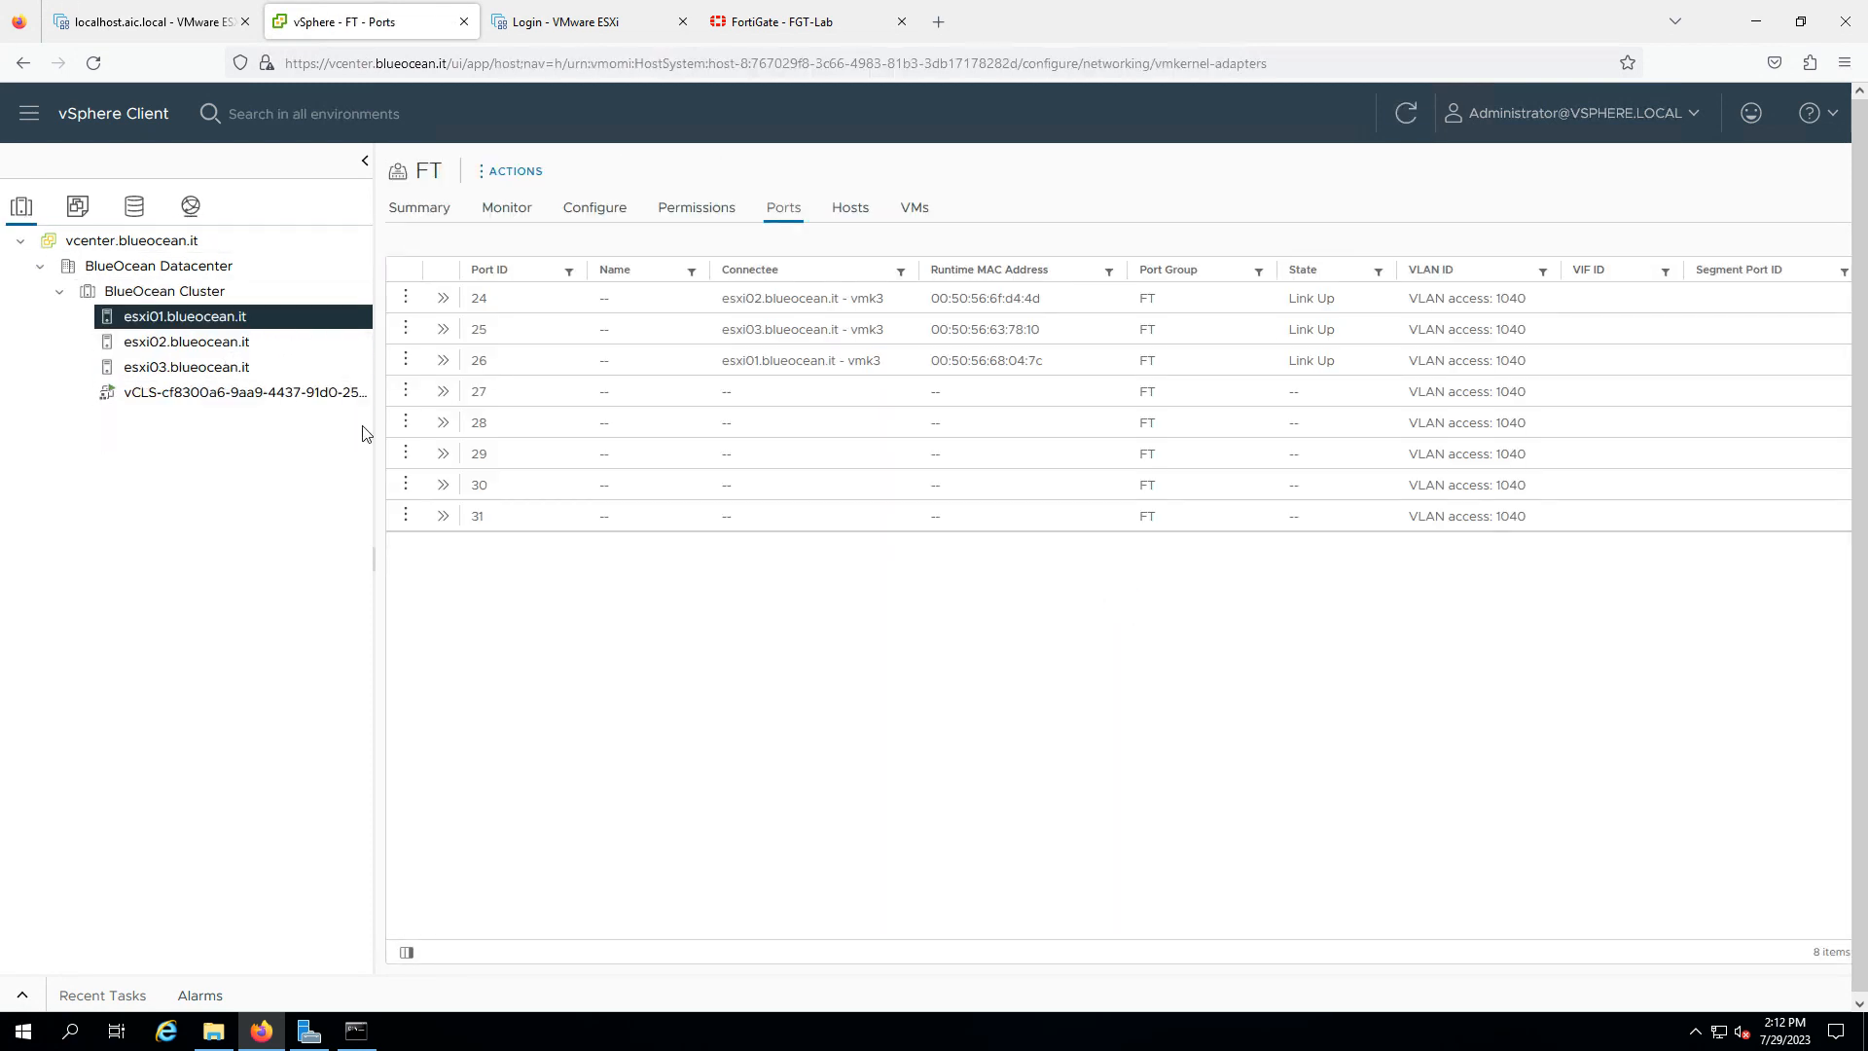
- Open esxi01's Summary, then its Datastores page listing datastore1 with 69.78 GB free
click(435, 223)
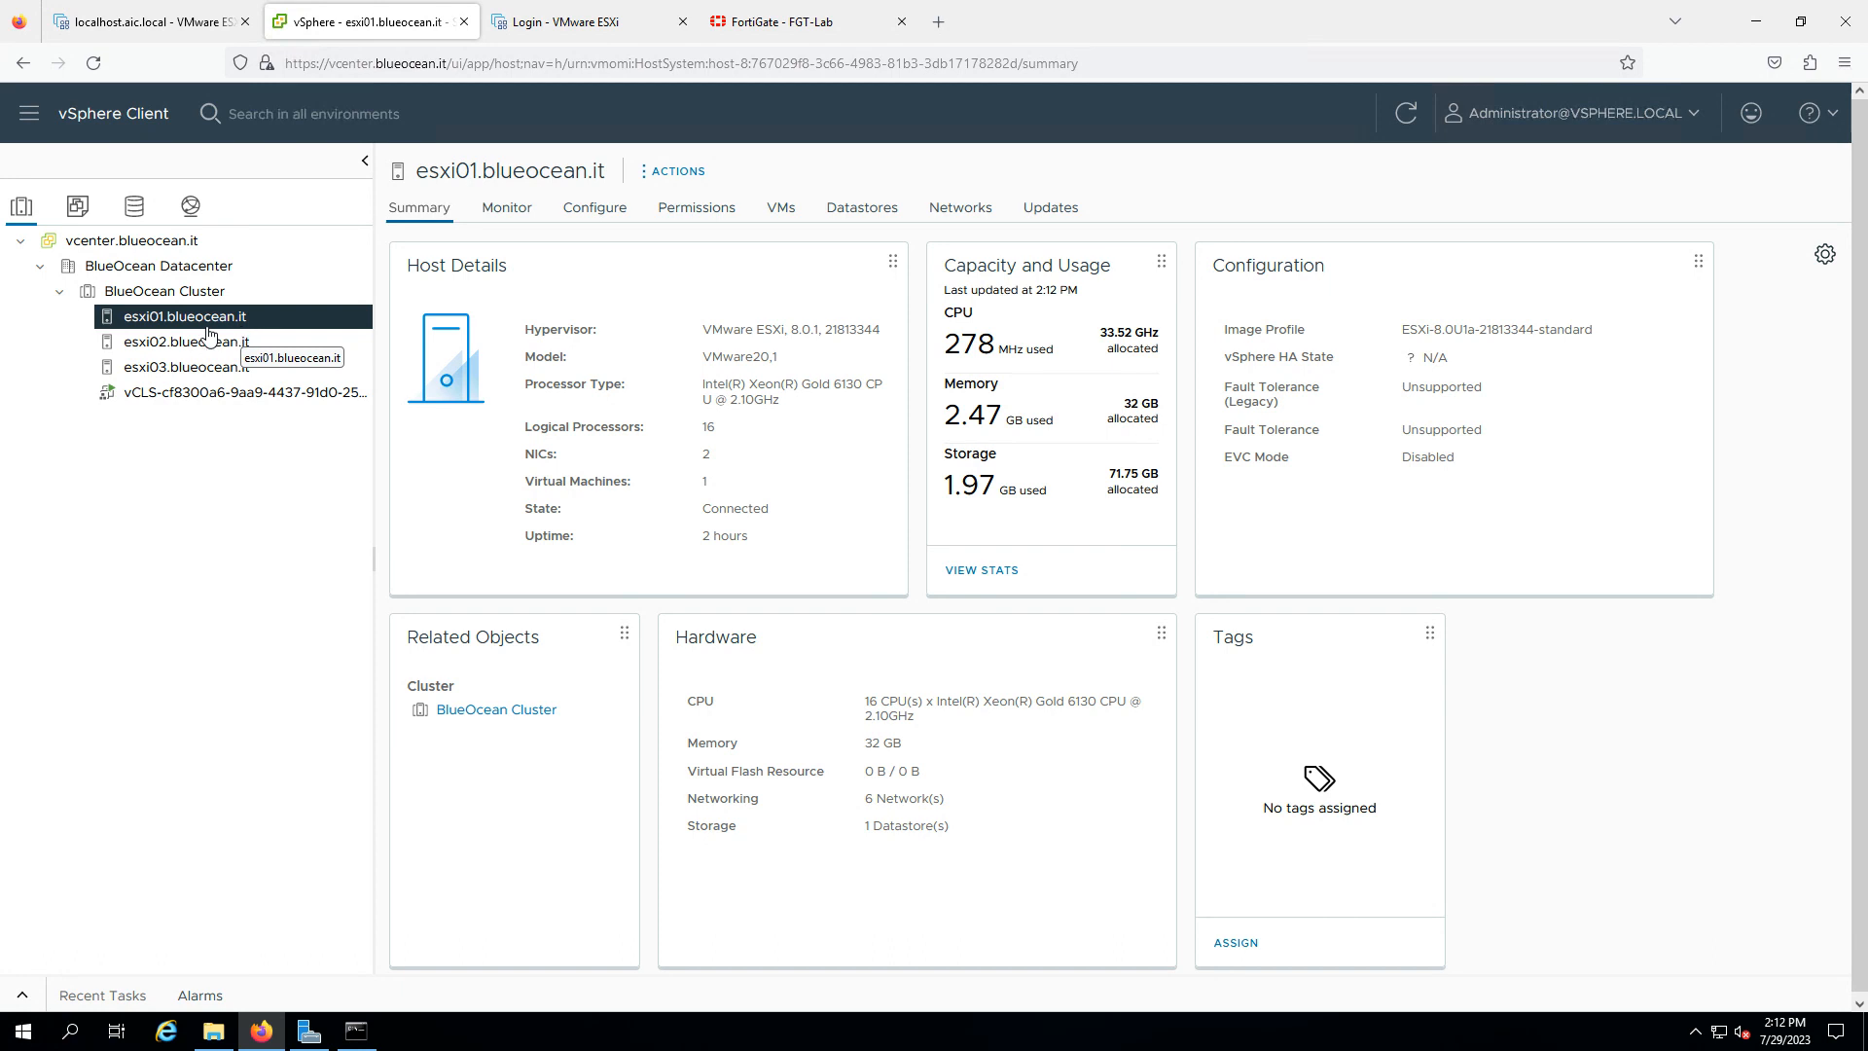
click(860, 220)
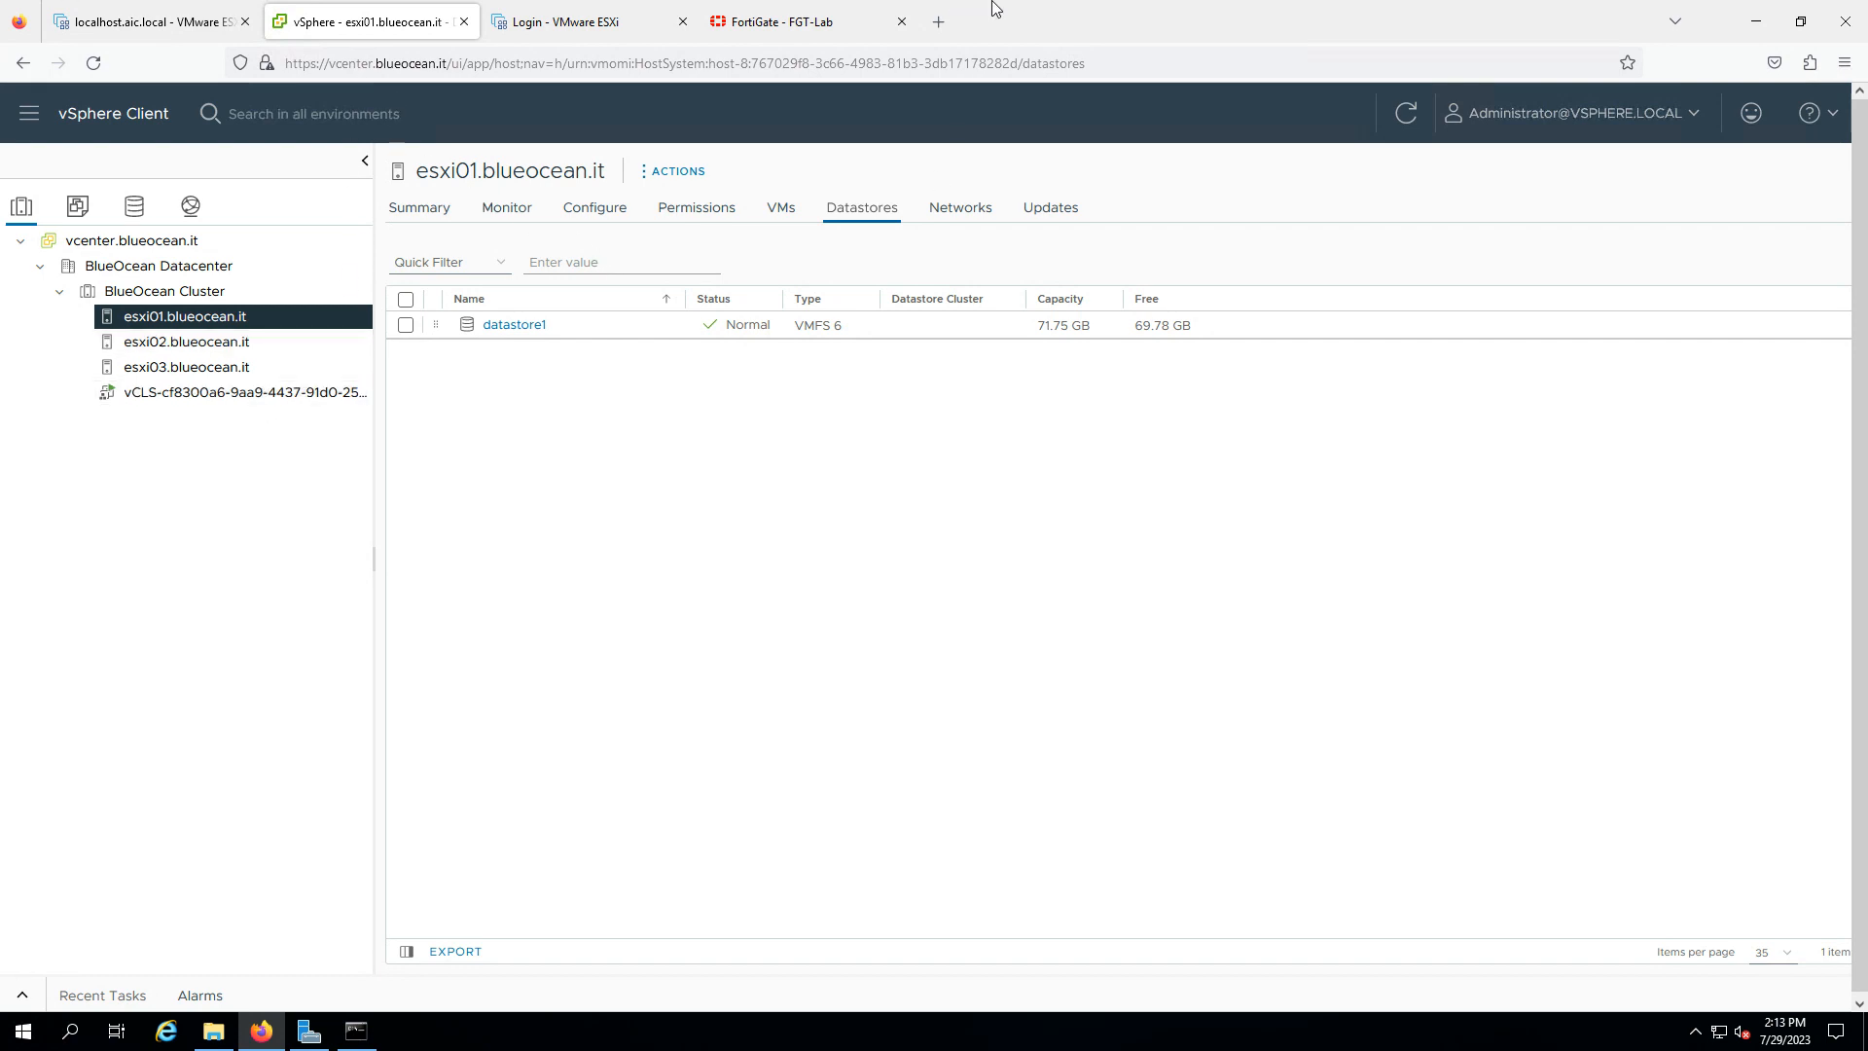
- Circle the Mgmt, vMotion, vSAN and FT VLAN boxes in red ink and label them vDS
click(1213, 12)
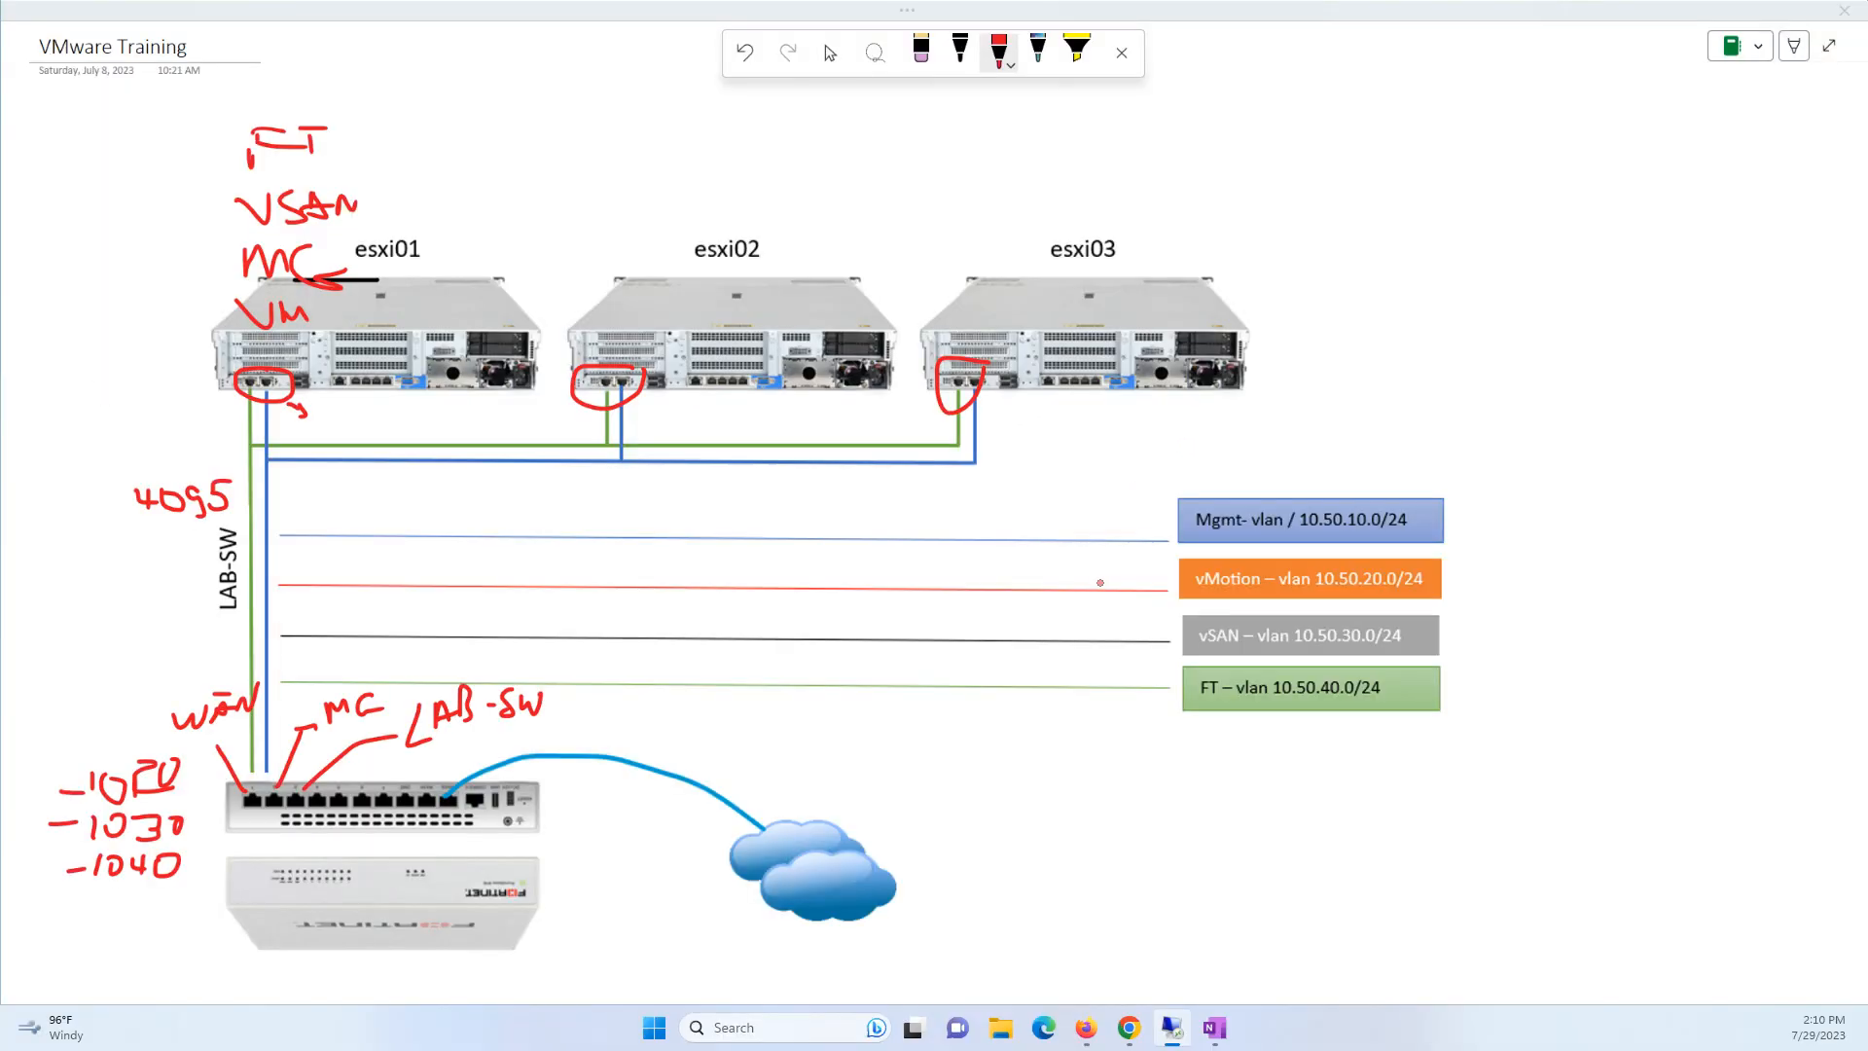
mouse_move(1453, 451)
mouse_down()
mouse_move(1114, 452)
mouse_move(1160, 769)
mouse_move(1599, 536)
mouse_move(1391, 433)
mouse_up()
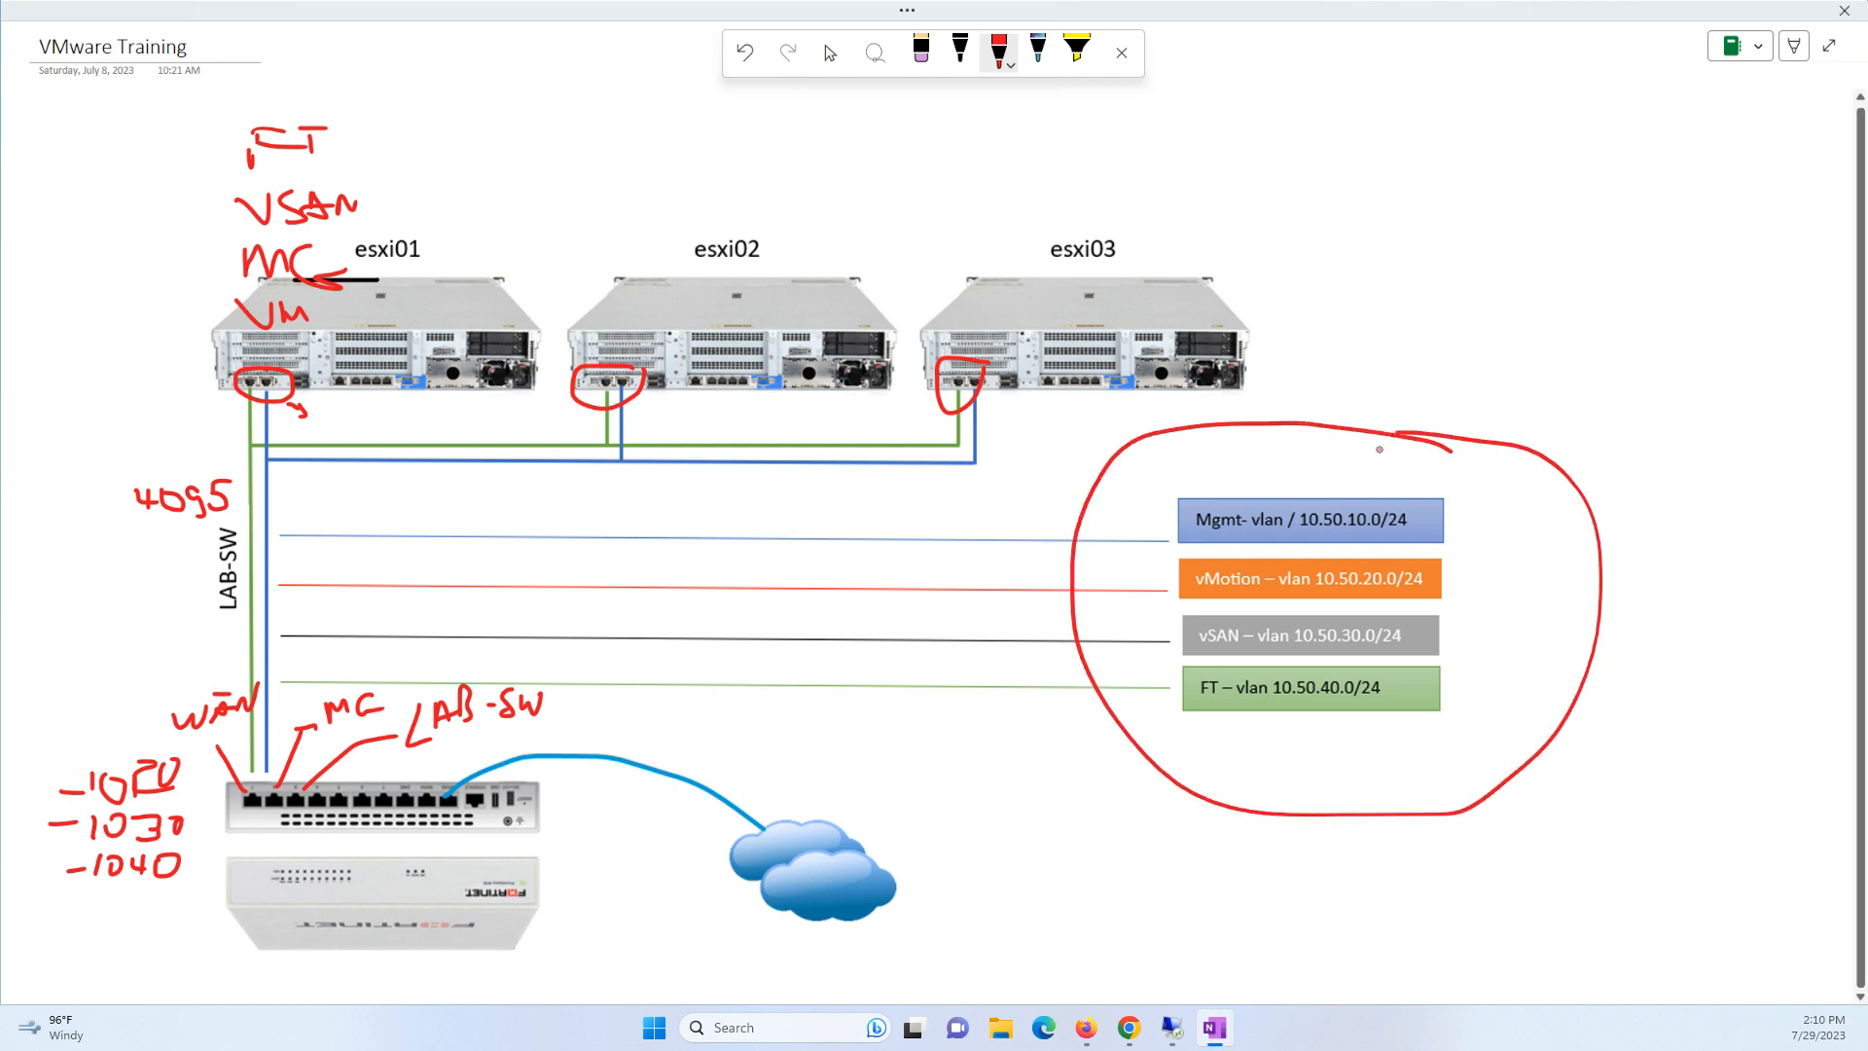
mouse_move(1246, 463)
mouse_down()
mouse_move(1275, 446)
mouse_move(1321, 467)
mouse_move(1304, 473)
mouse_up()
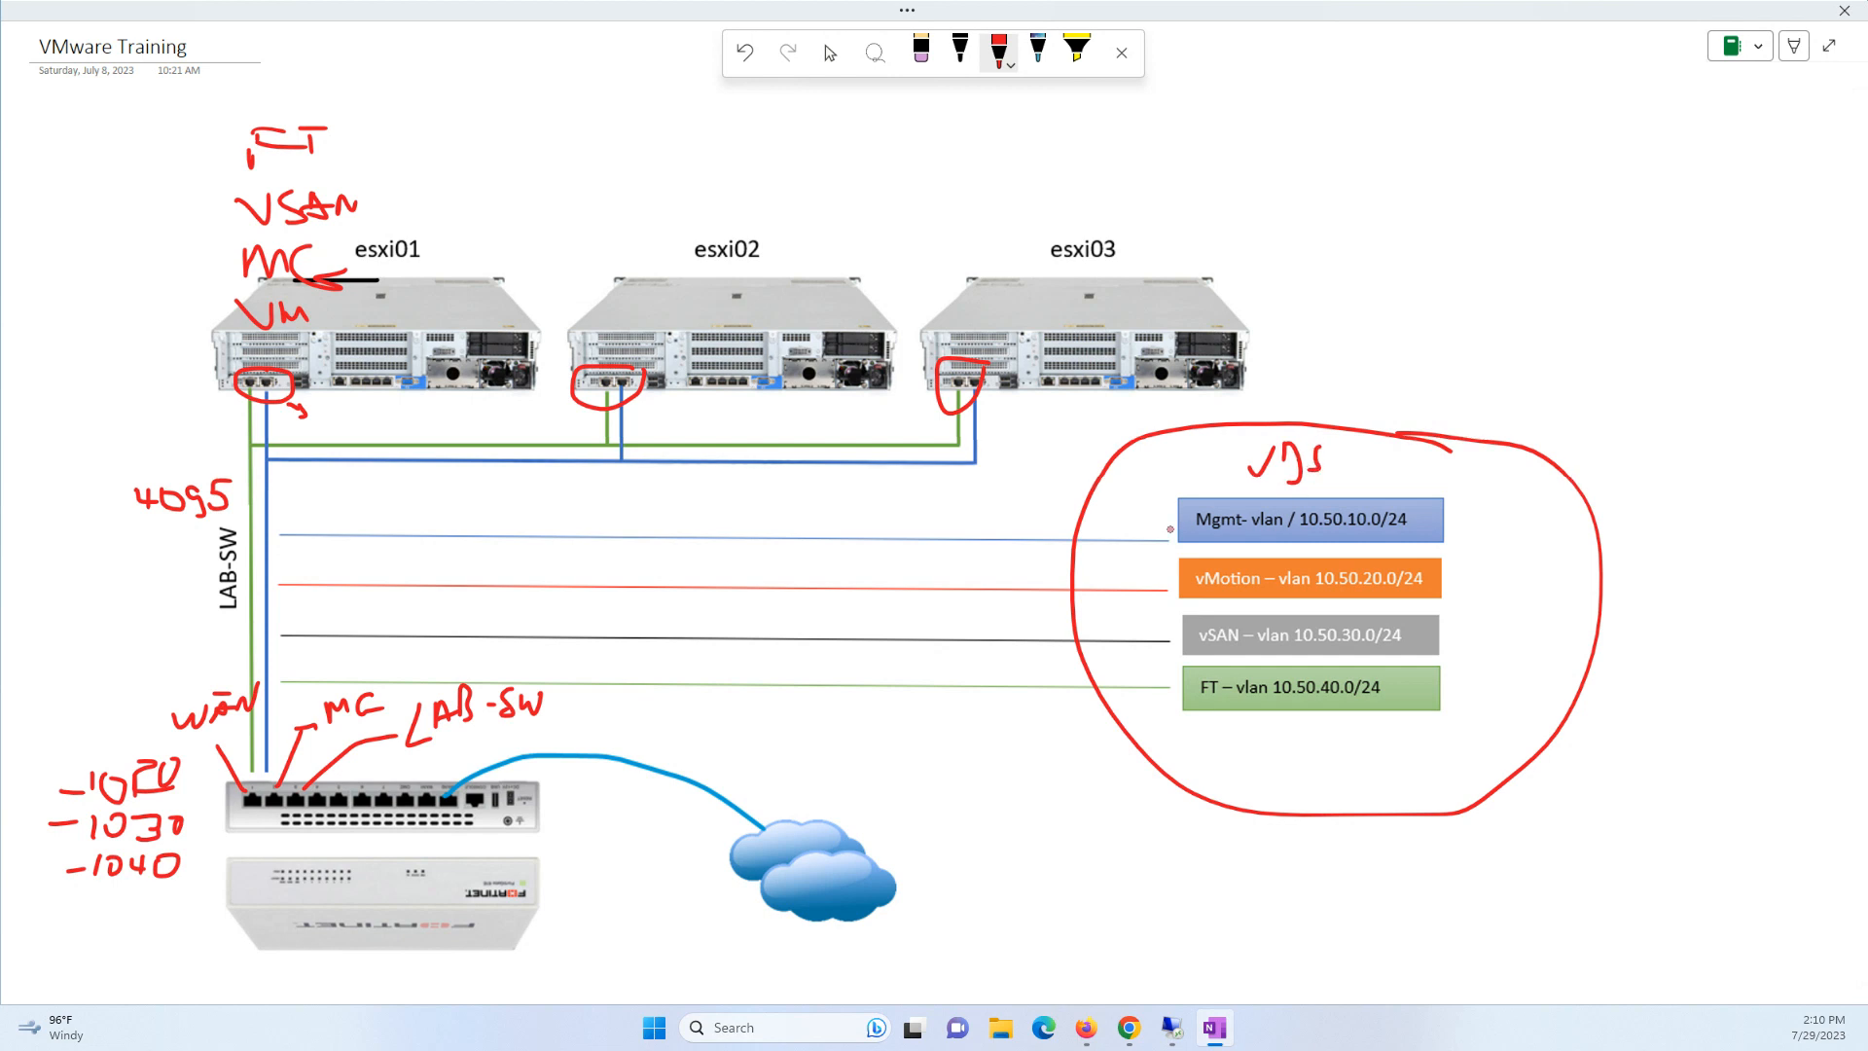